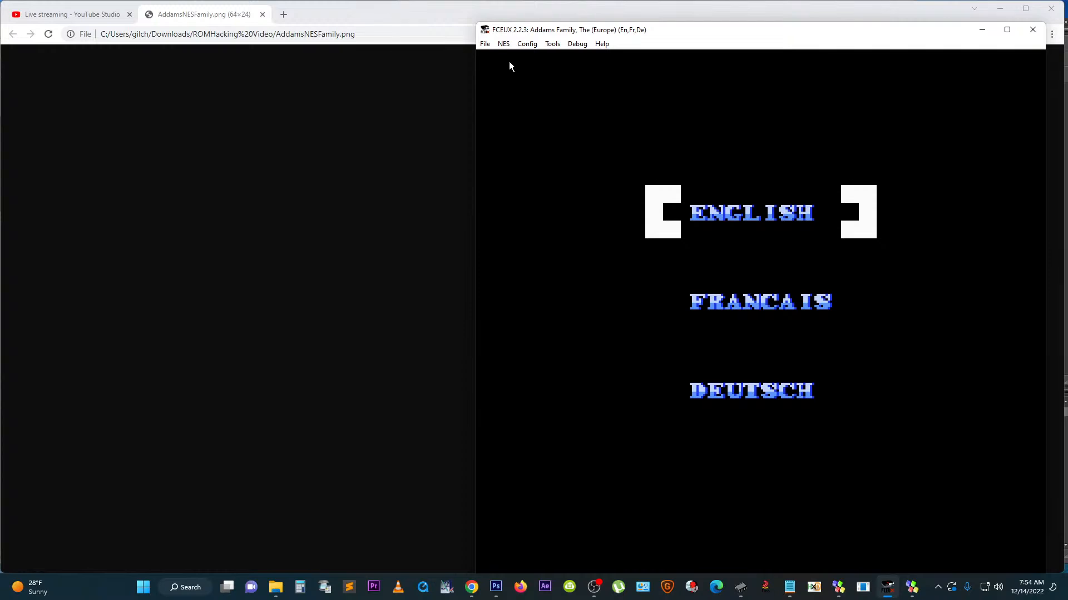
Step: Choose ENGLISH as the game language and skip the title screen to reach the gravestone hint
key("Down")
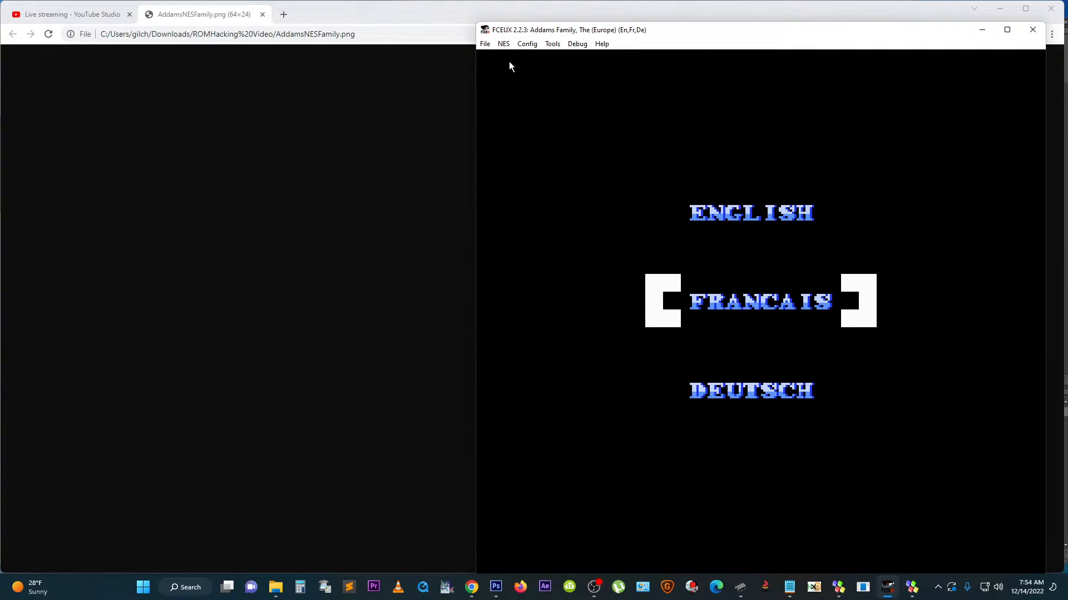
key("Up")
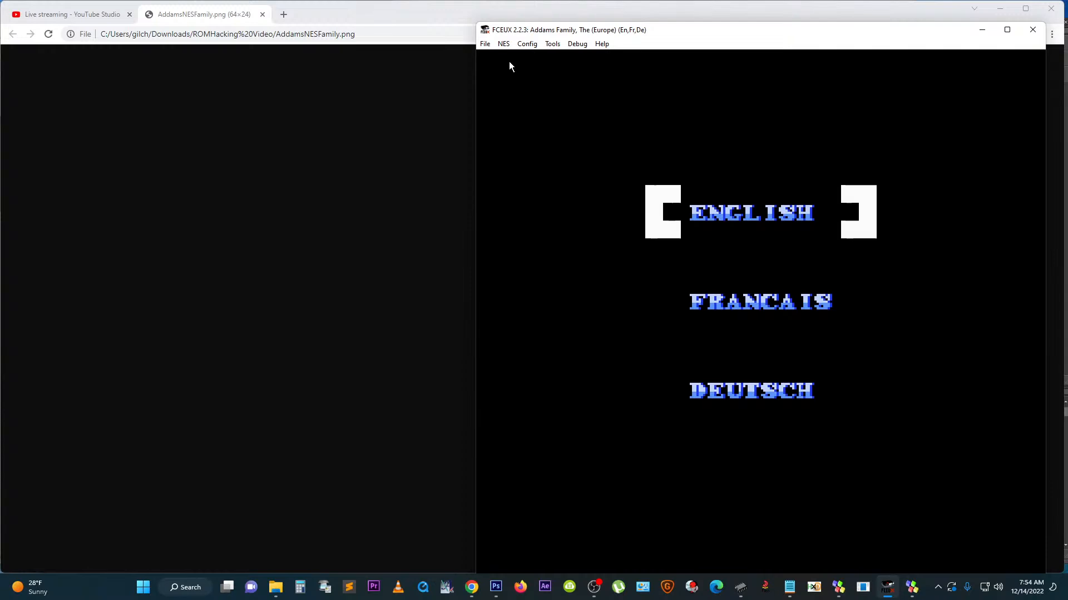
key("Return")
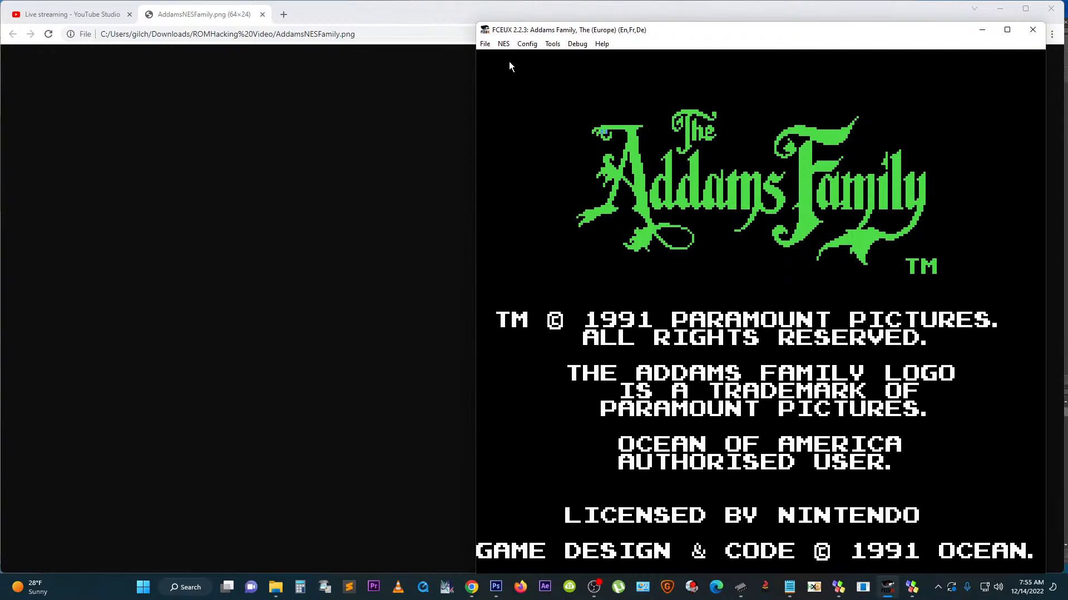
key("Return")
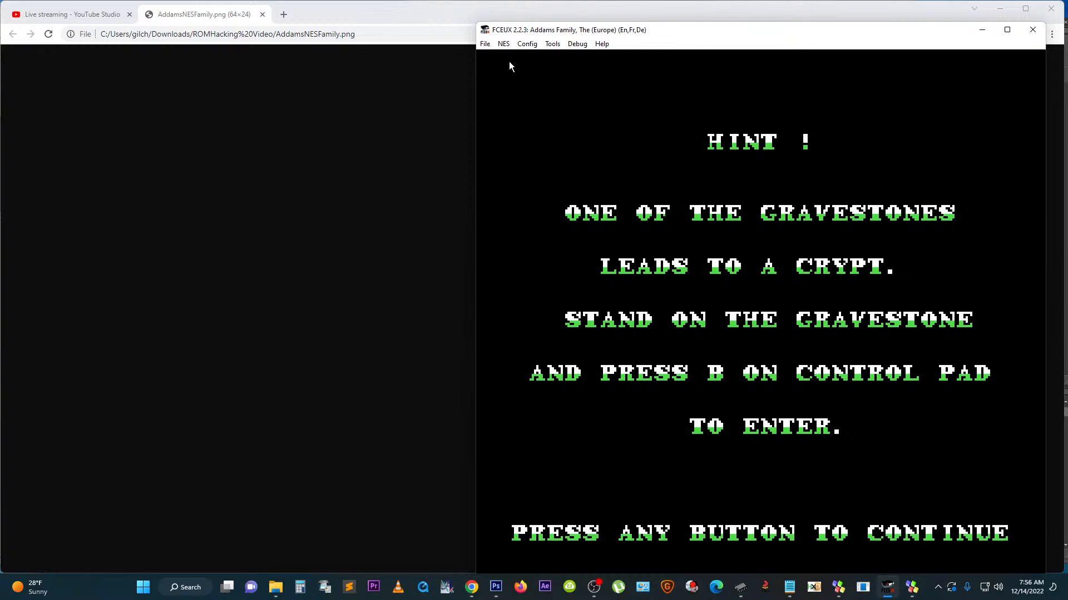
Step: Dismiss the hint and climb Gomez up the garden tree's branches, grabbing the money
key("Return")
key("Right")
key("f")
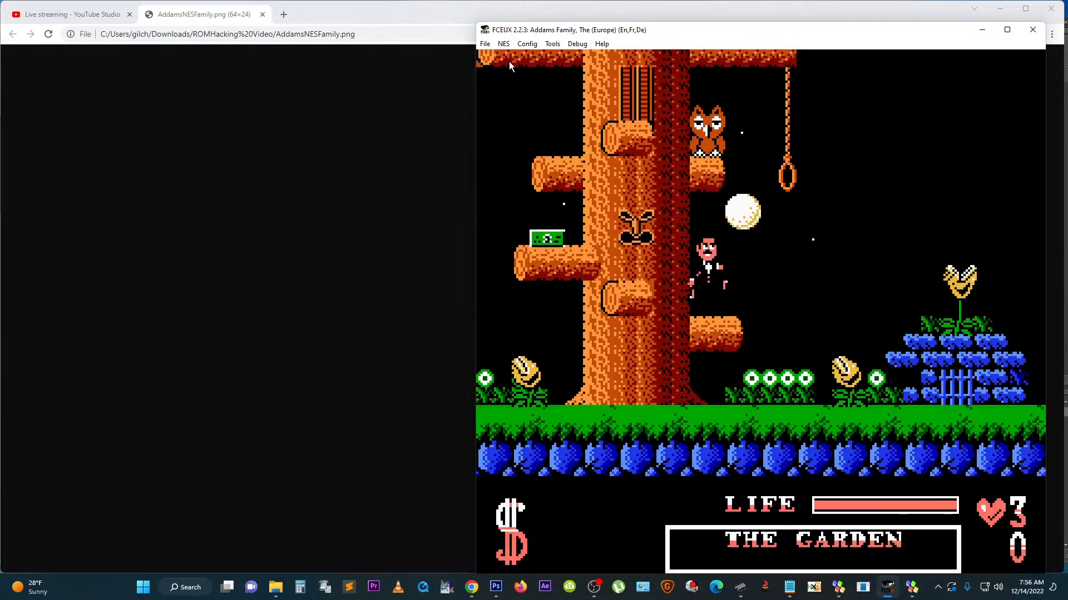
key("Left")
key("f")
key("Left")
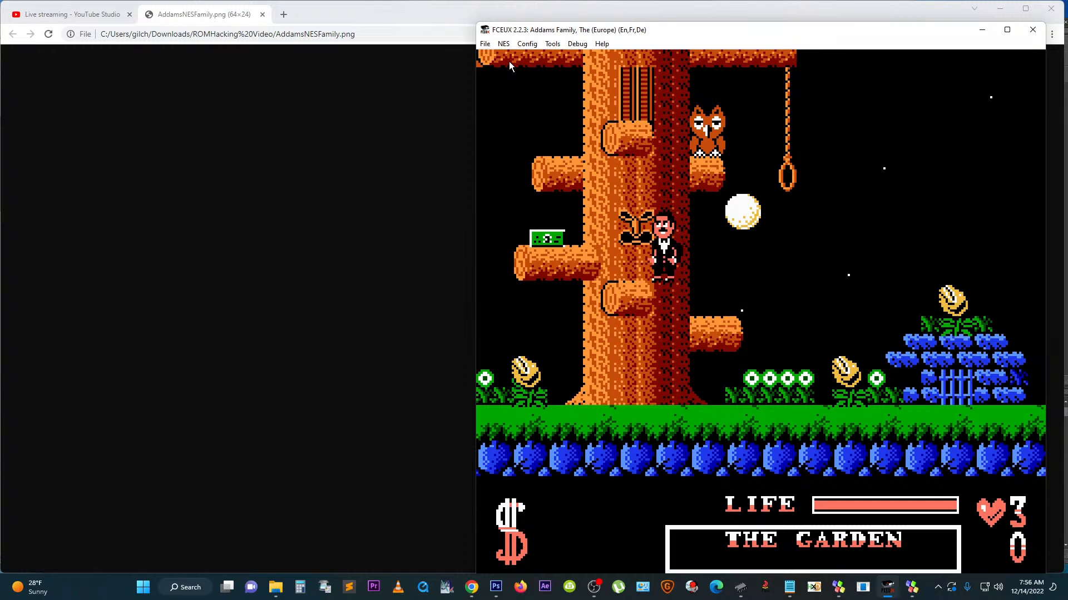
key("f")
key("Left")
key("f")
key("Right")
key("Right")
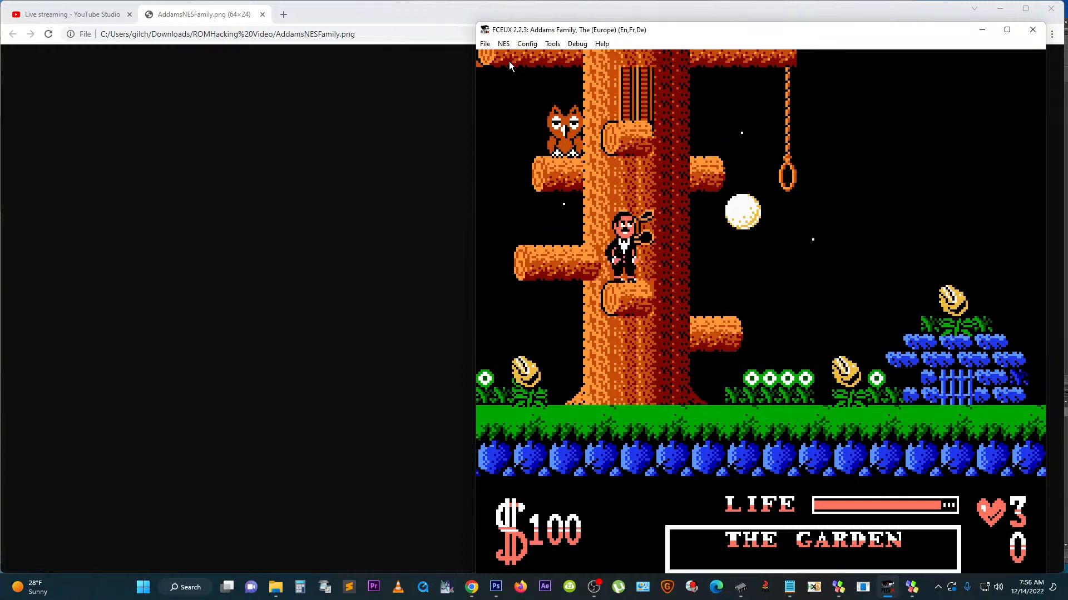
key("Right")
key("Left")
key("f")
key("Left")
key("f")
key("f")
key("Right")
key("f")
key("Up")
key("Right")
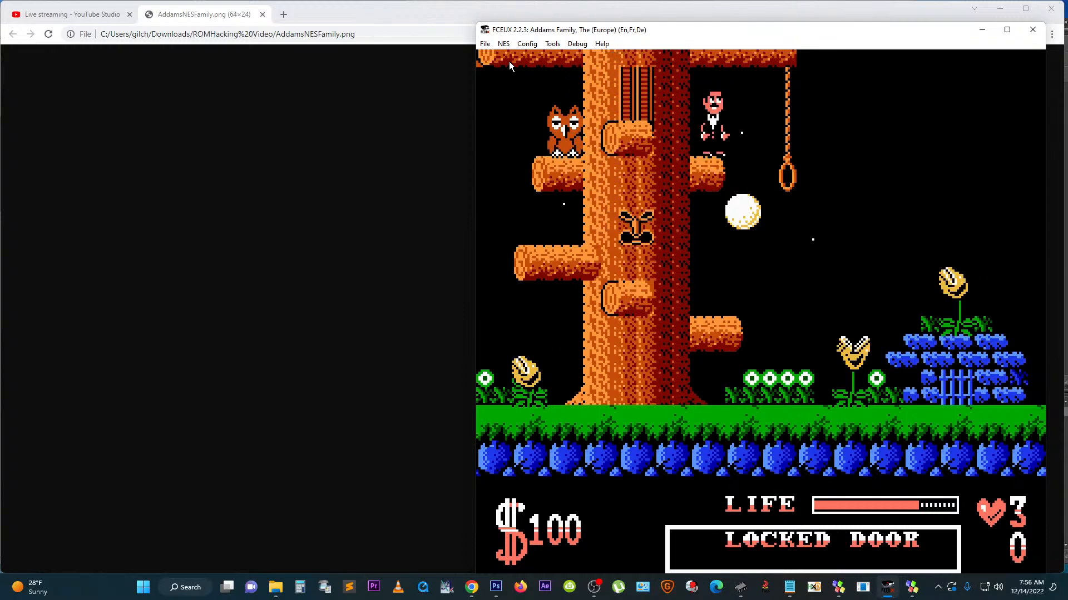
key("f")
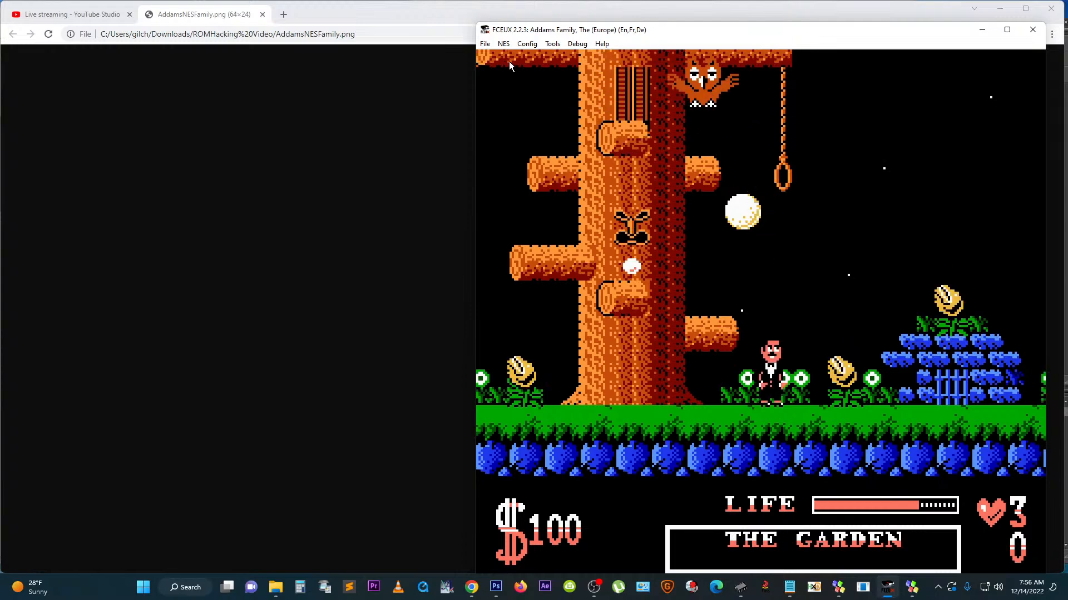
Step: Run Gomez right across the garden, jumping bushes and floating platforms to collect money
key("Right")
key("Right")
key("f")
key("Right")
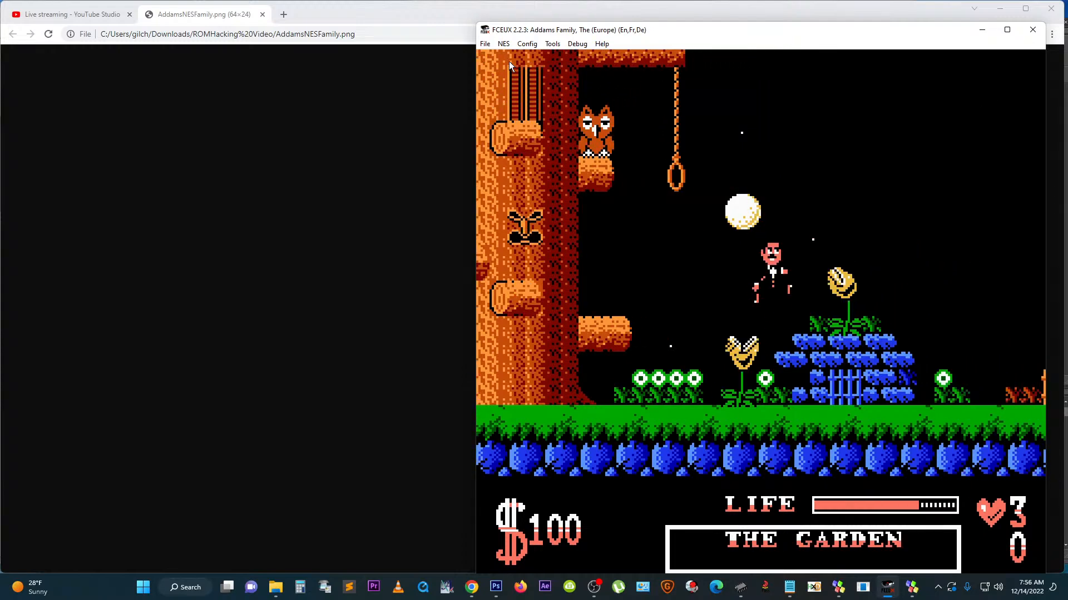
key("f")
key("Right")
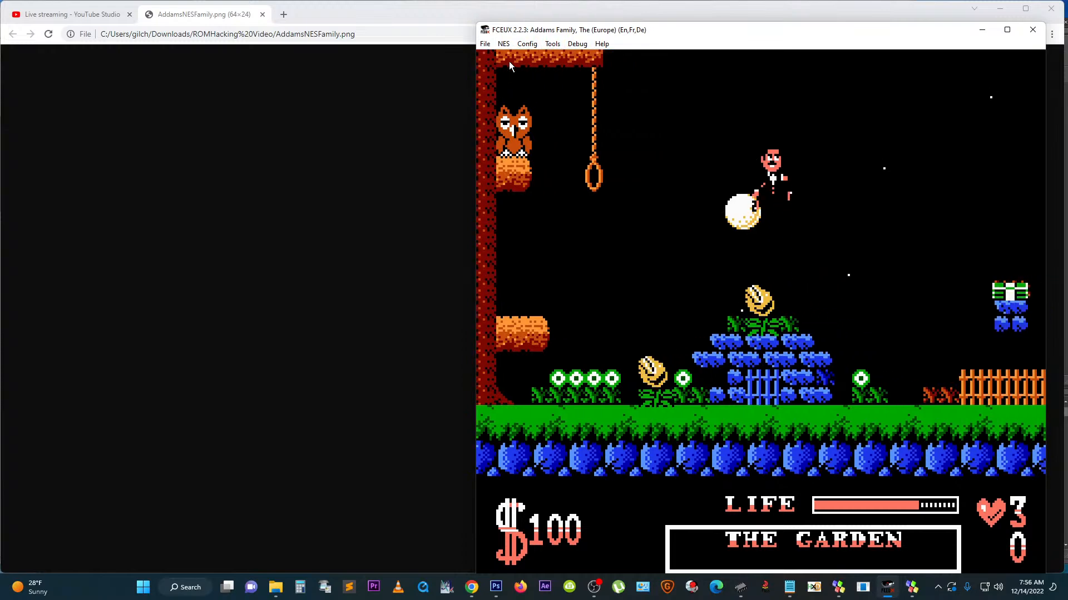
key("Right")
key("f")
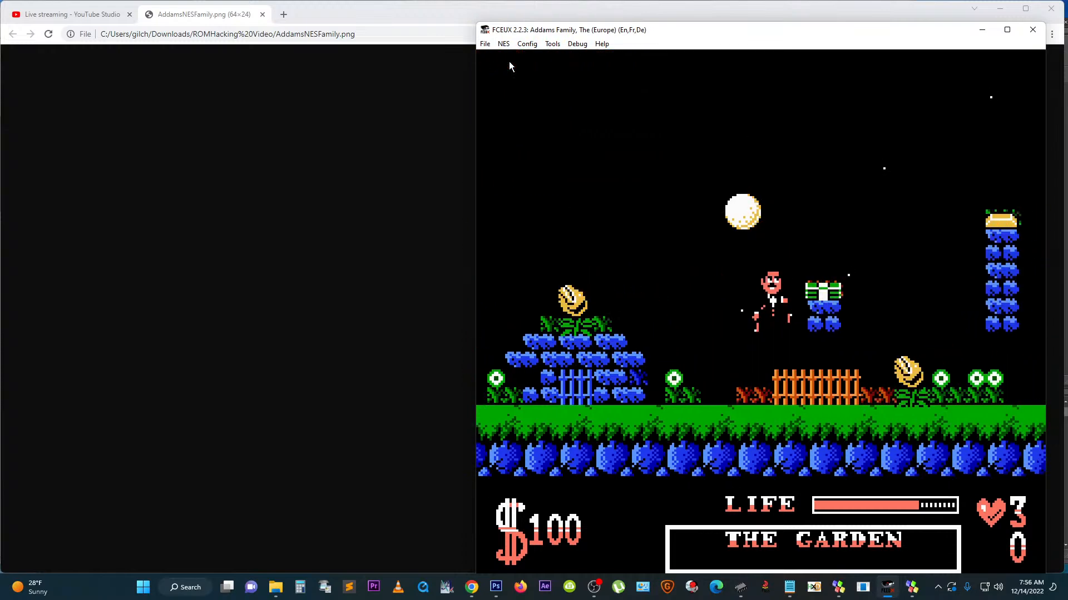
key("f")
key("Right")
key("f")
key("Right")
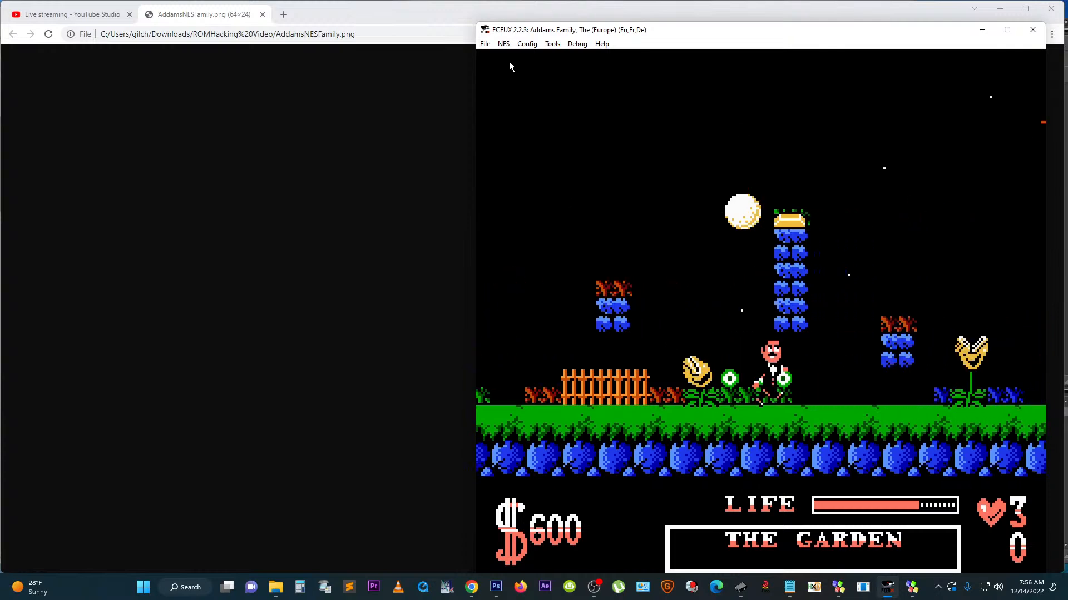
key("f")
key("Right")
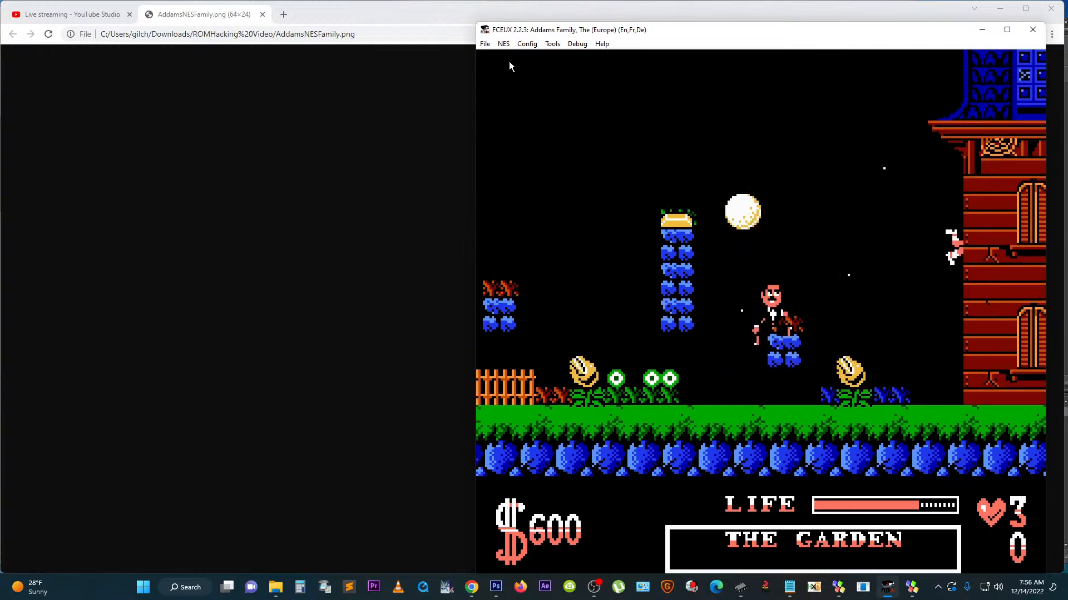
key("f")
Step: Walk Gomez right along the mansion and past it to the blue tree
key("Right")
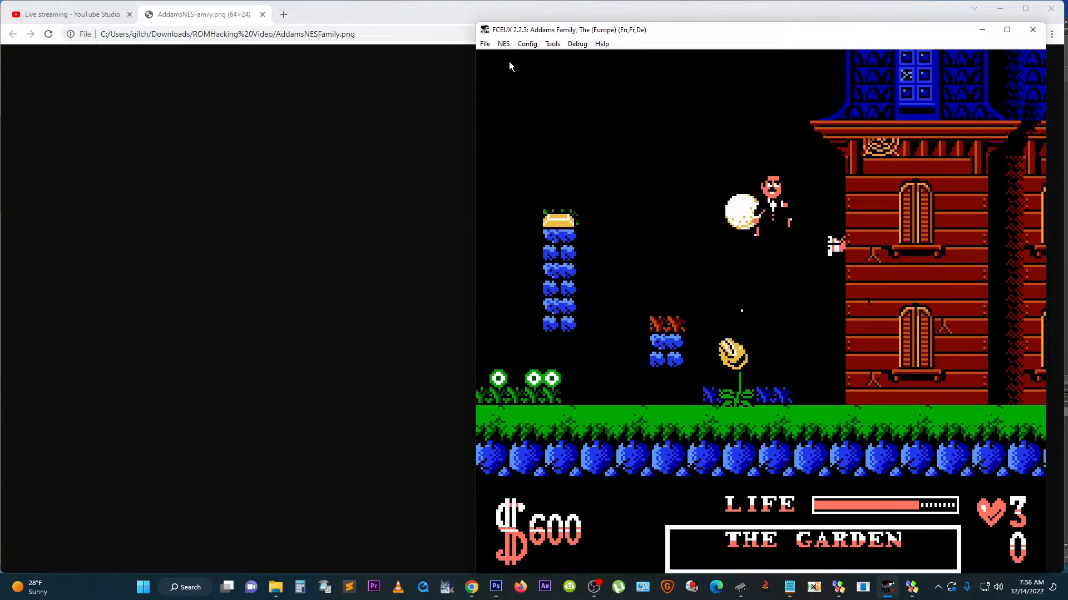
key("Right")
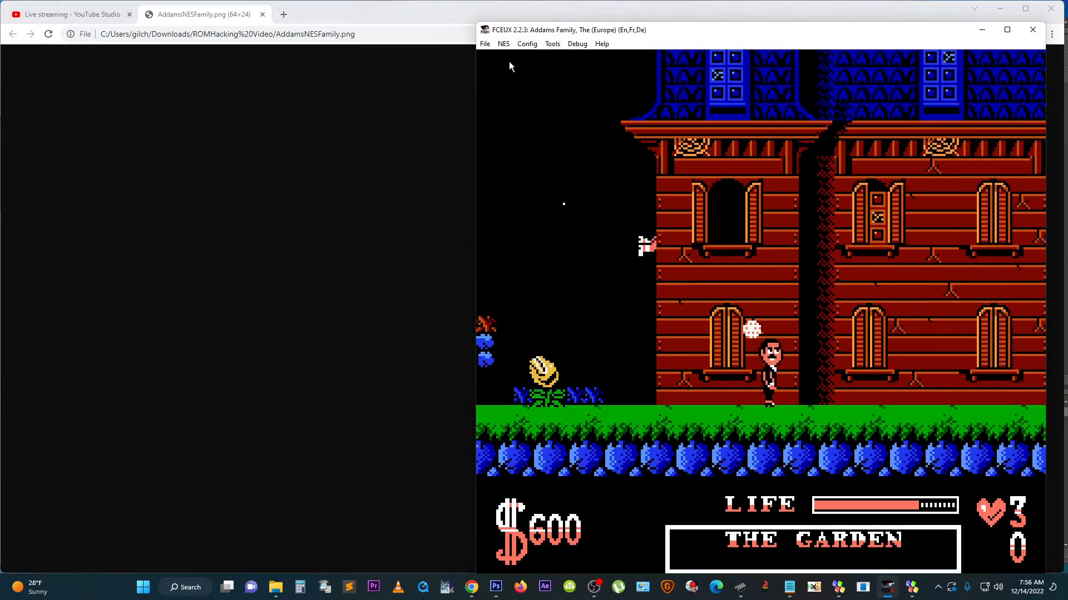
key("Right")
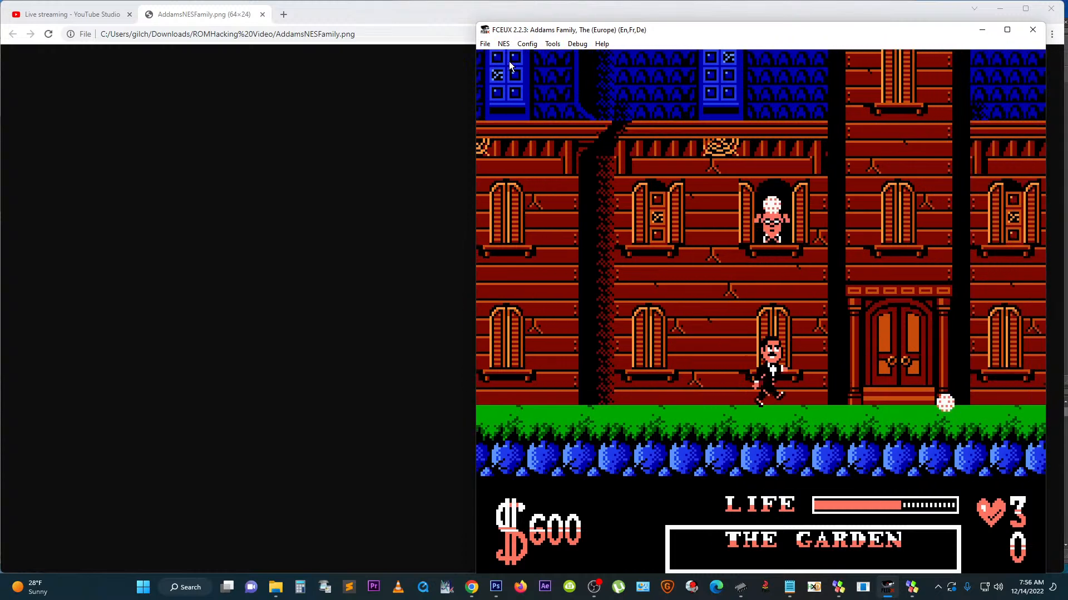
key("Right")
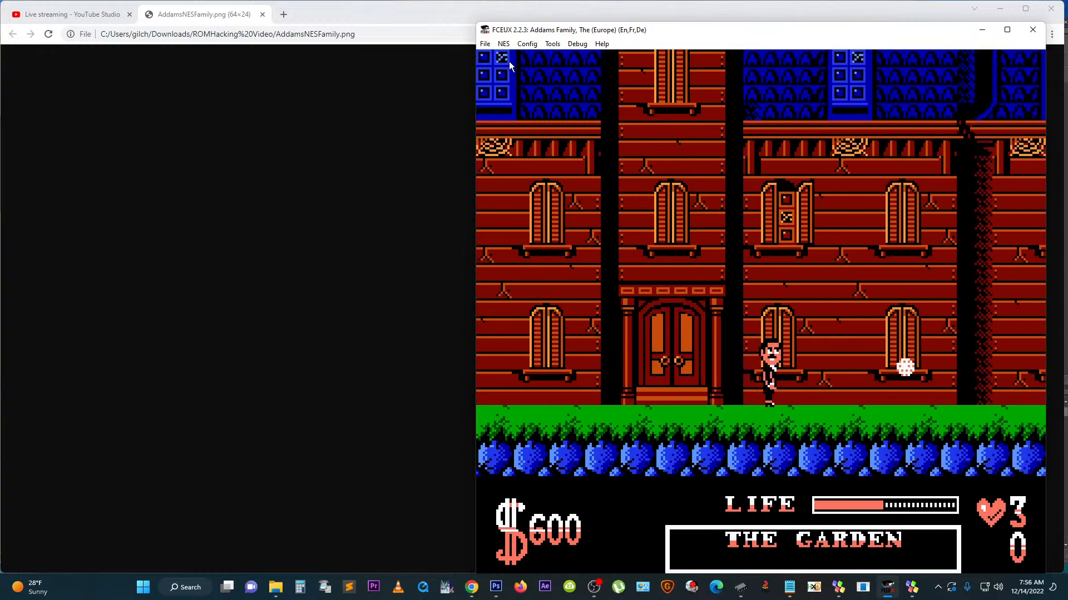
key("Right")
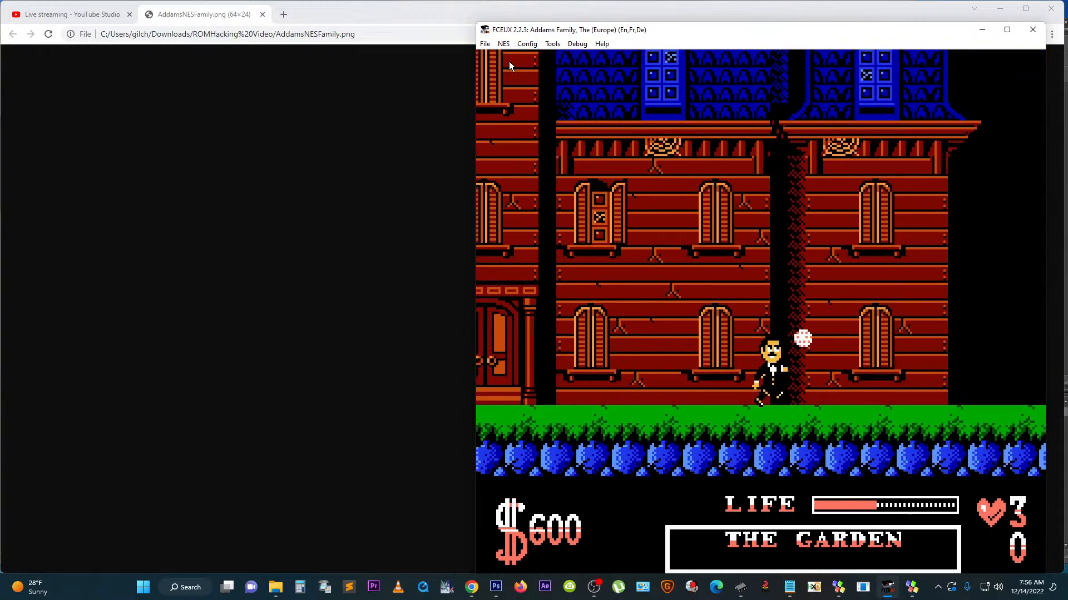
key("Right")
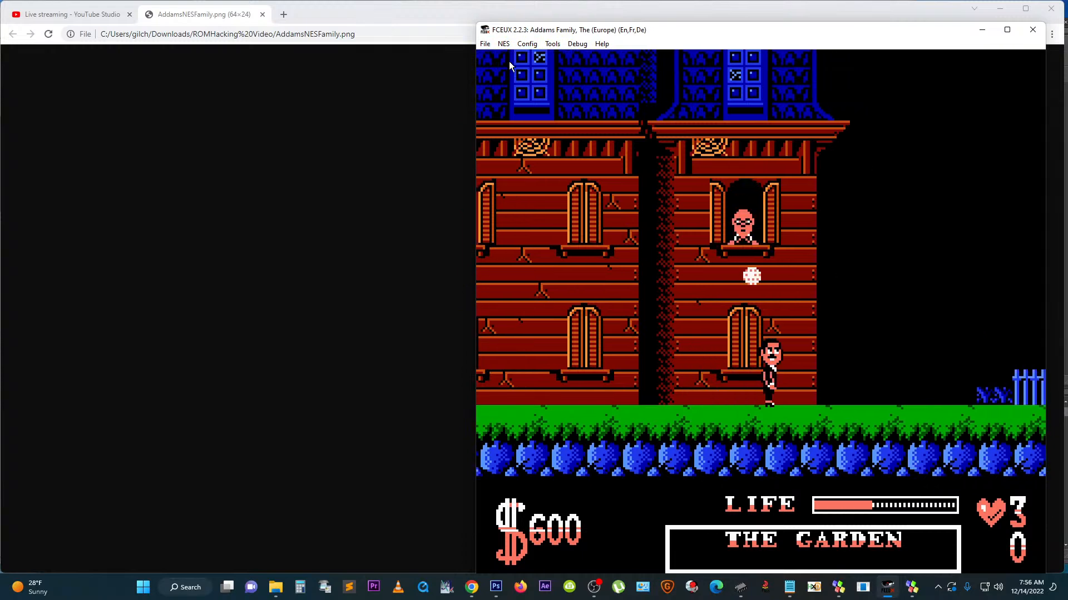
key("Right")
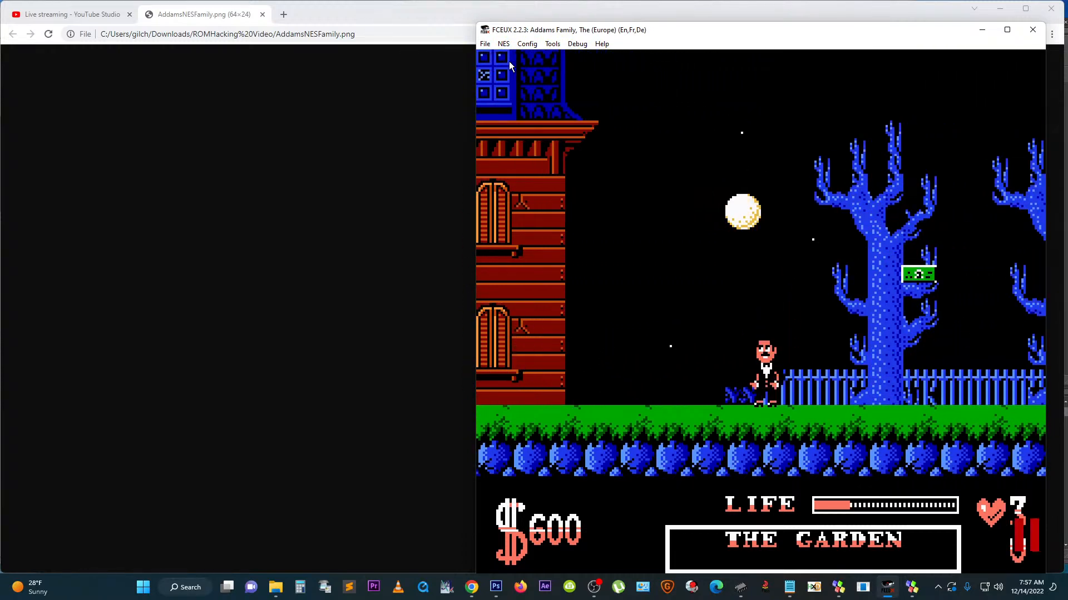
Step: Bring Chrome forward and zoom the family portraits image to 500%
left_click(227, 342)
key("ctrl+plus")
key("ctrl+plus")
key("ctrl+plus")
key("ctrl+plus")
key("ctrl+plus")
key("ctrl+plus")
key("ctrl+plus")
key("ctrl+plus")
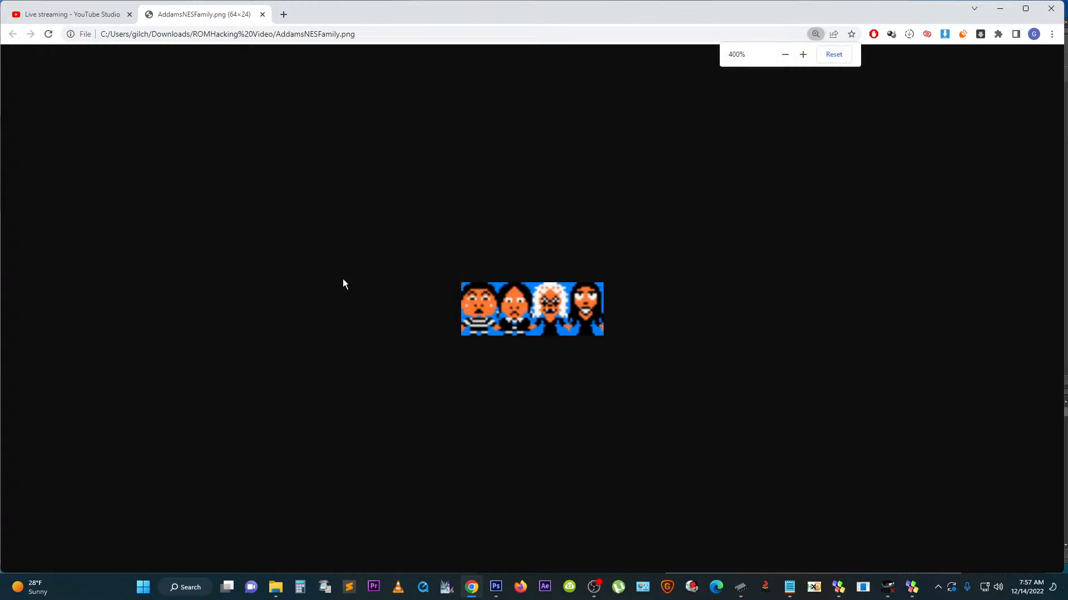
key("ctrl+plus")
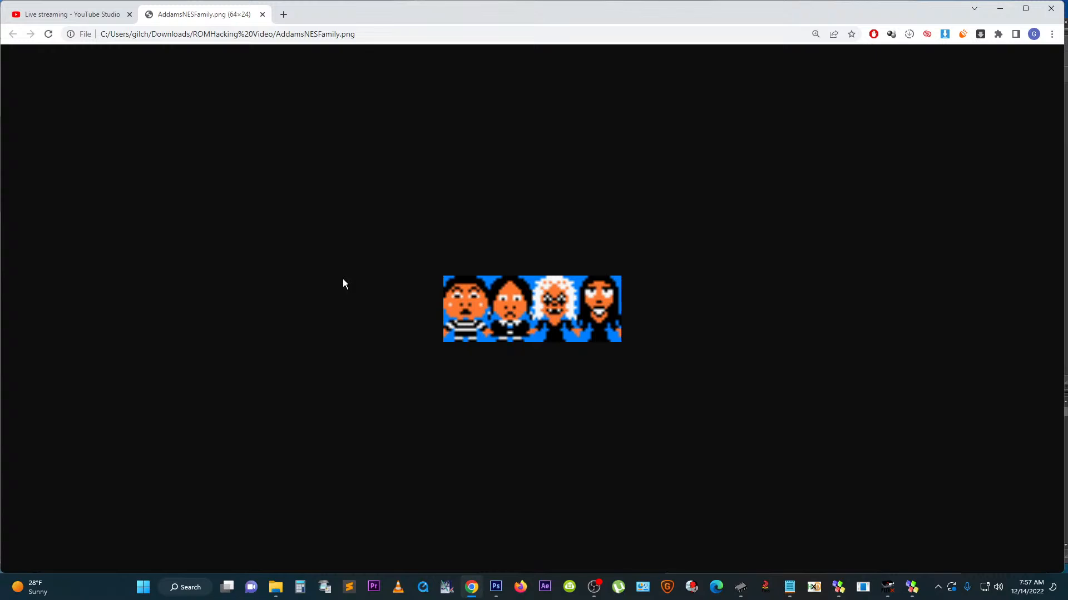
Step: Open AddamsNESOldPortraits.png from the ROMHacking Video folder in Chrome
left_click(275, 588)
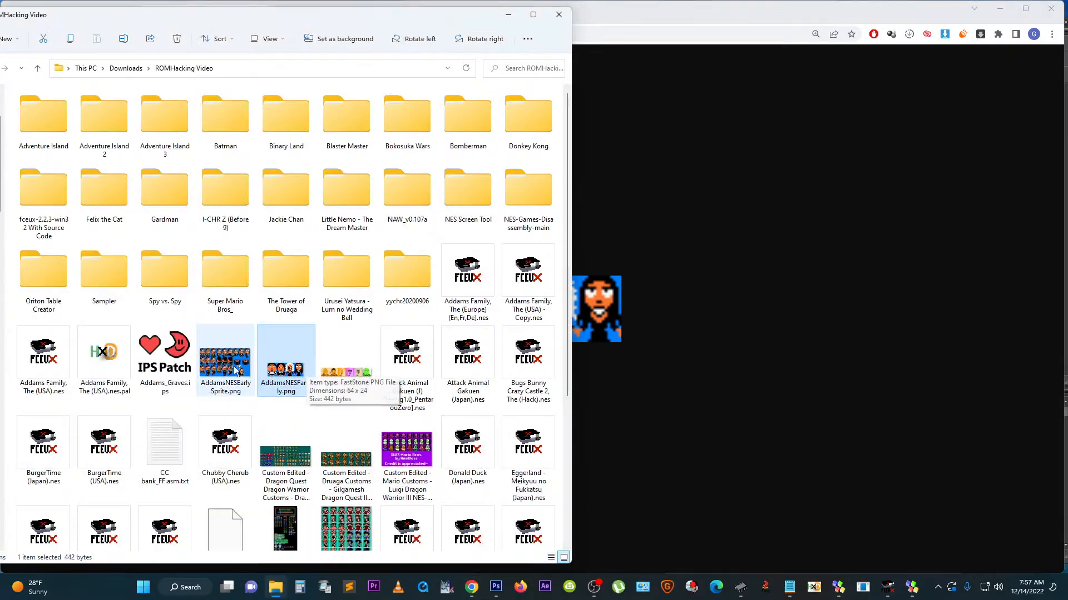
left_click(335, 372)
key("Return")
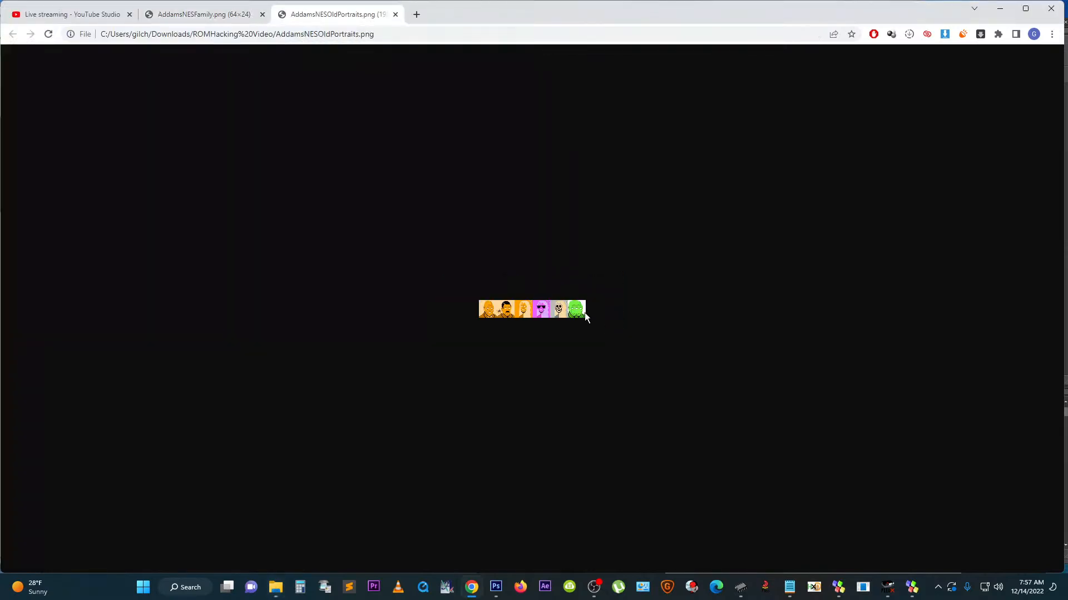
Step: Zoom the old portraits strip to 500%, then bring up the YY-CHR window showing the ROM's tiles
scroll(585, 312, "up", 6)
scroll(584, 317, "up", 3)
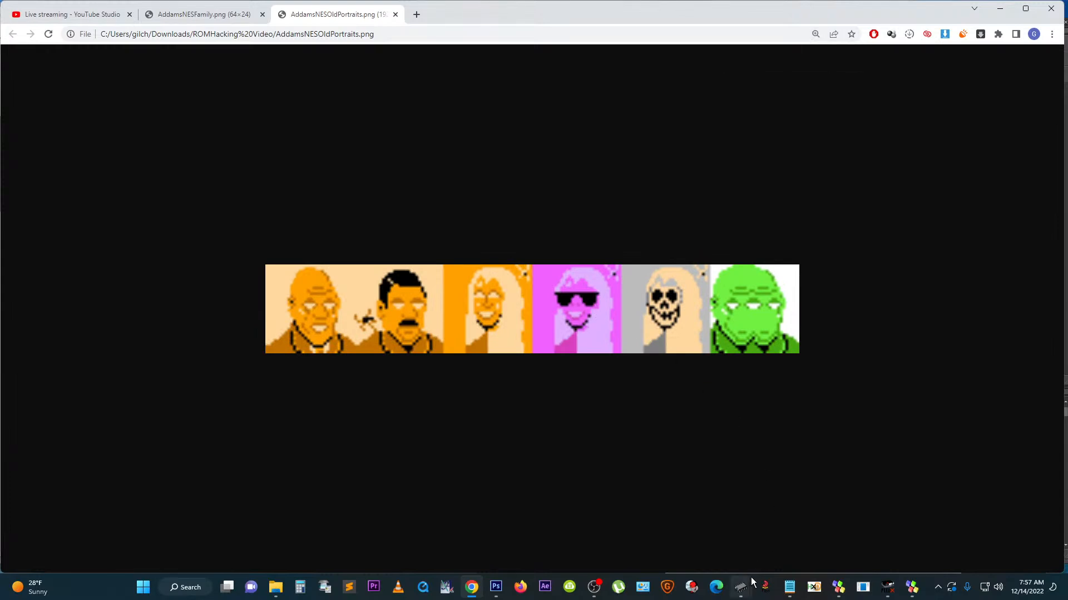
mouse_move(740, 587)
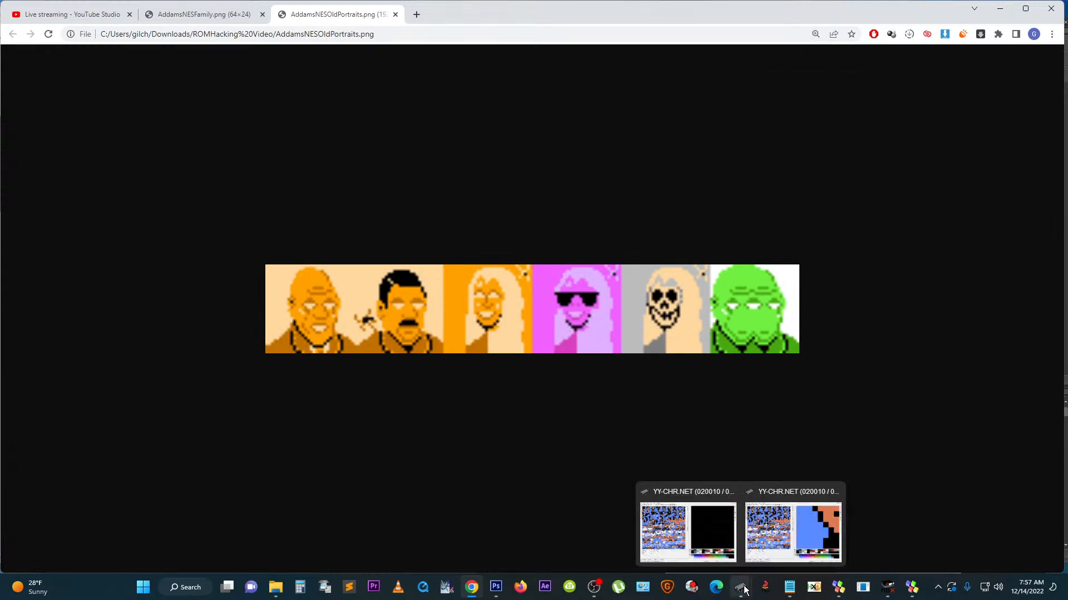
left_click(783, 492)
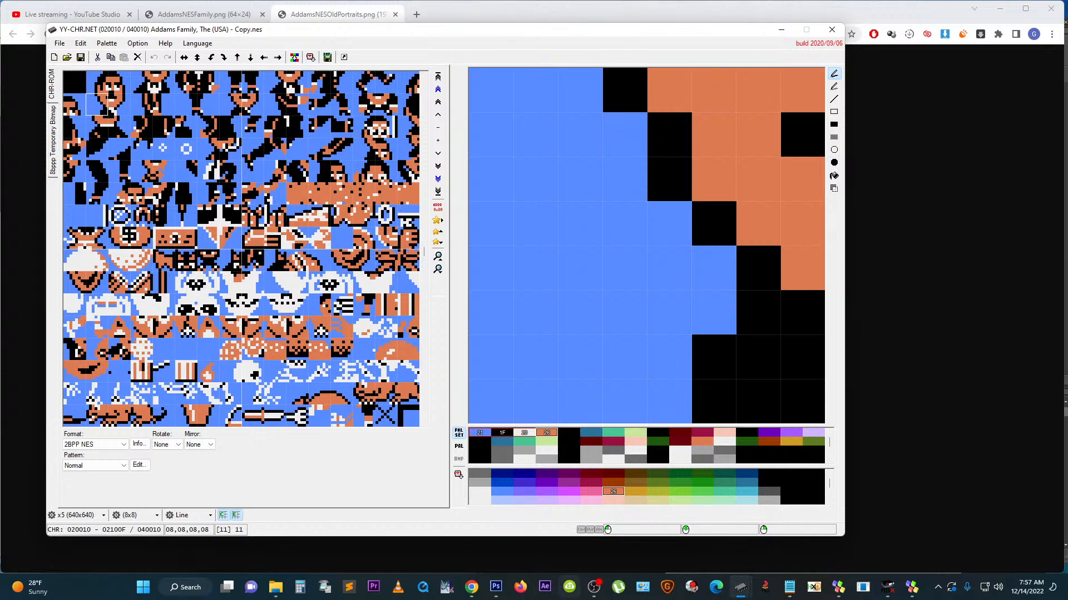
mouse_move(588, 589)
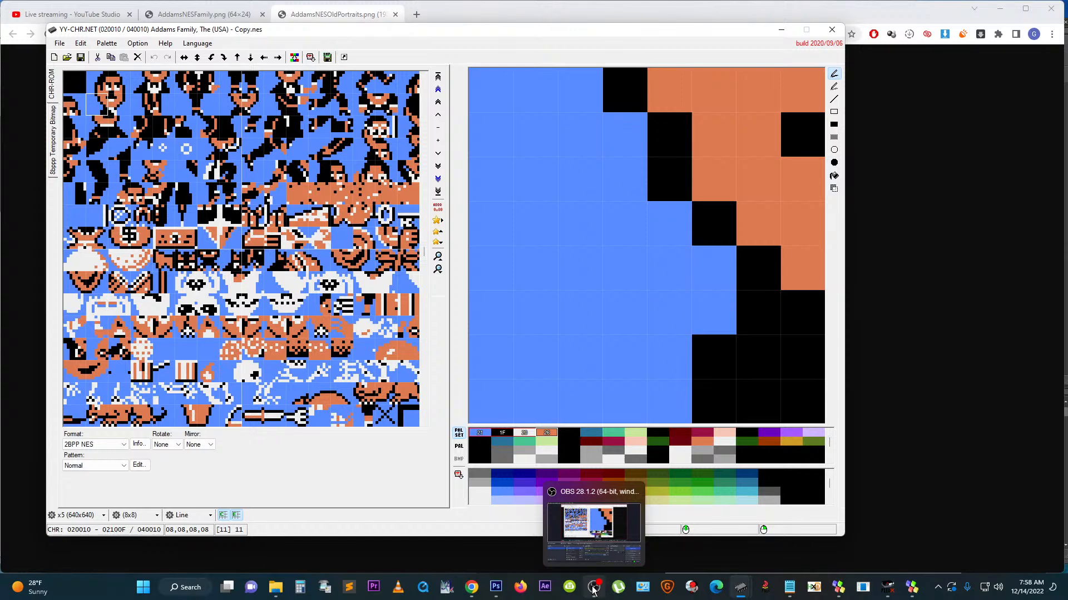
Step: Return to Chrome and switch to the 'Live streaming - YouTube Studio' tab for the NES Romhacking workshop
left_click(592, 591)
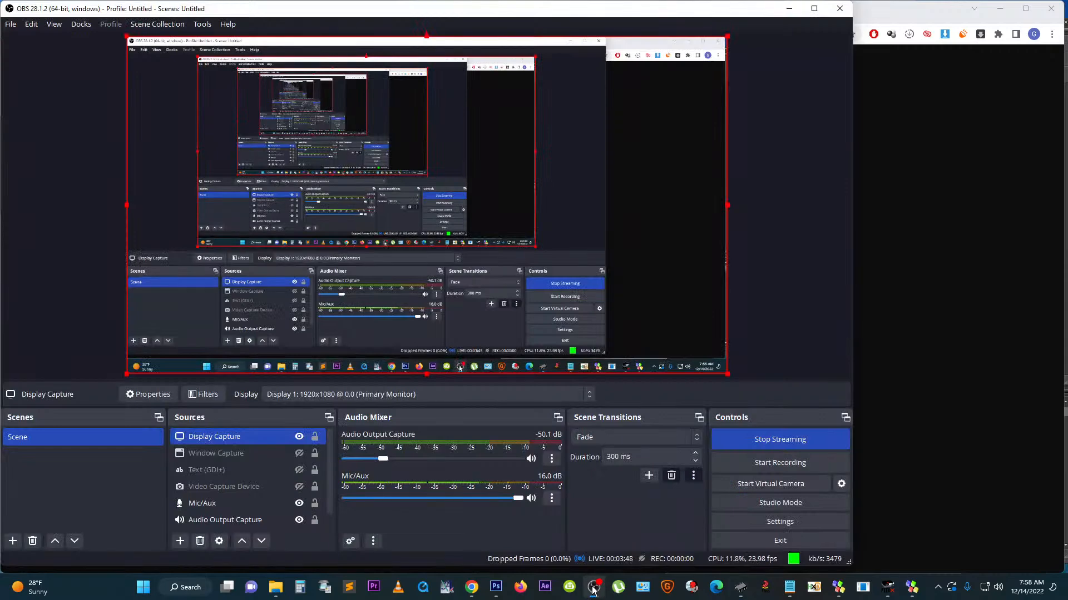
left_click(950, 295)
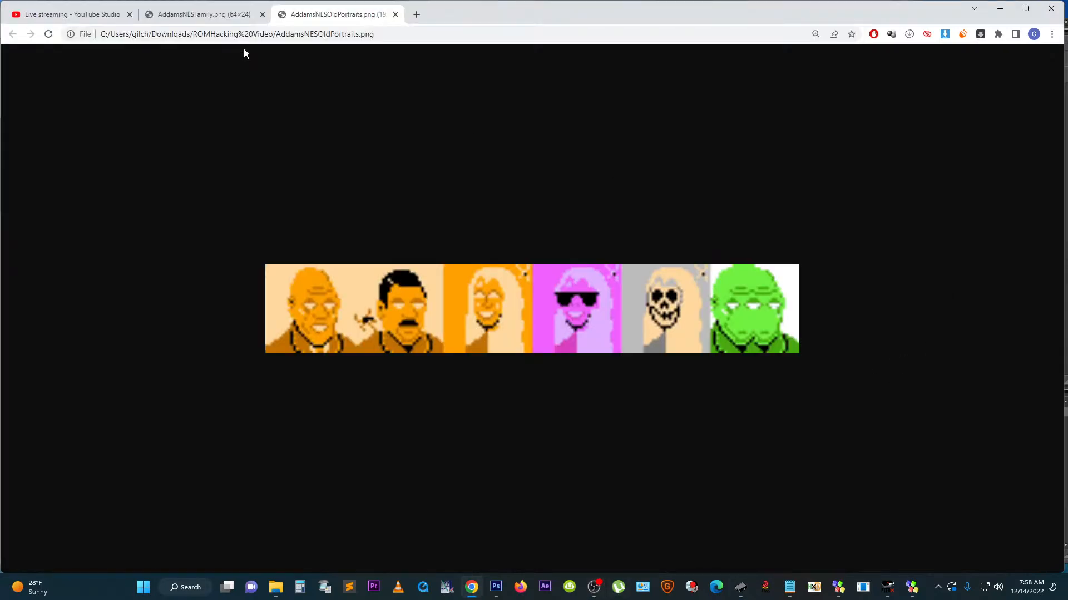
mouse_move(594, 587)
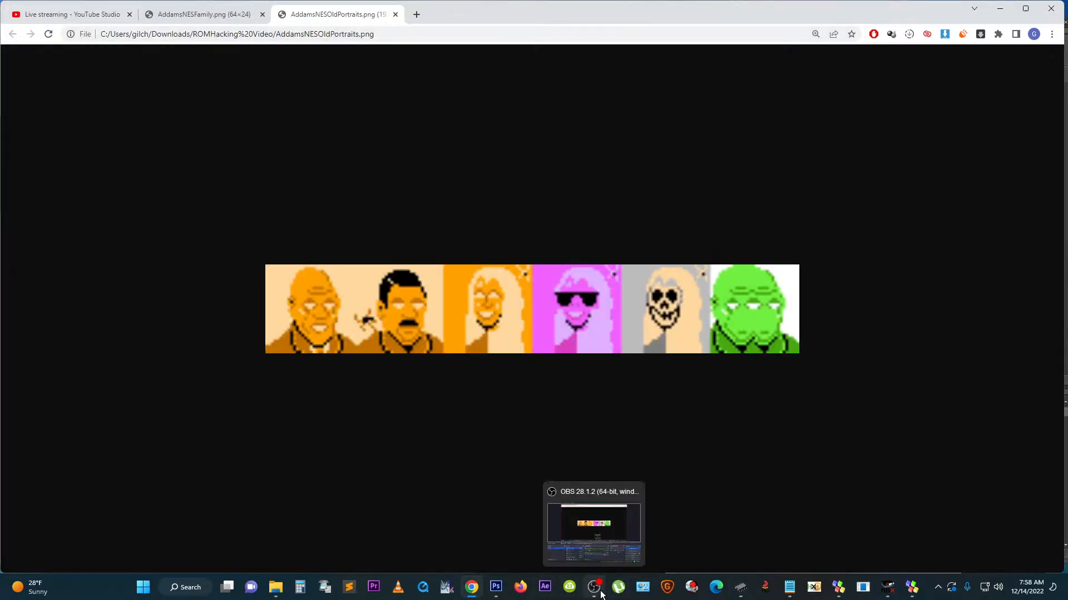
left_click(84, 14)
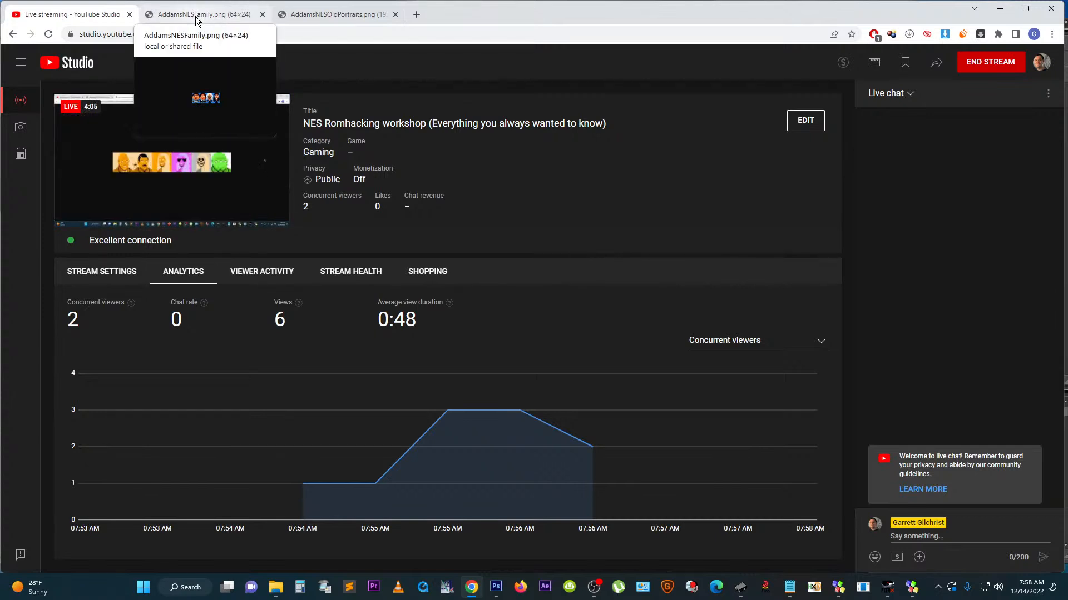
Step: View the AddamsNESFamily.png image, then go back to the YouTube Studio page
mouse_move(166, 201)
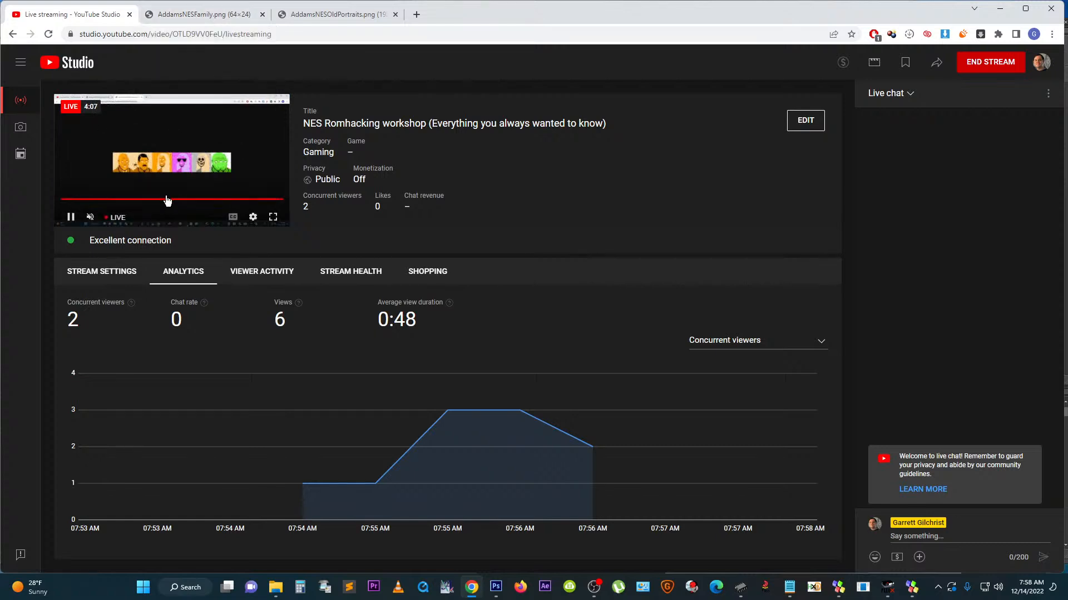
left_click(198, 17)
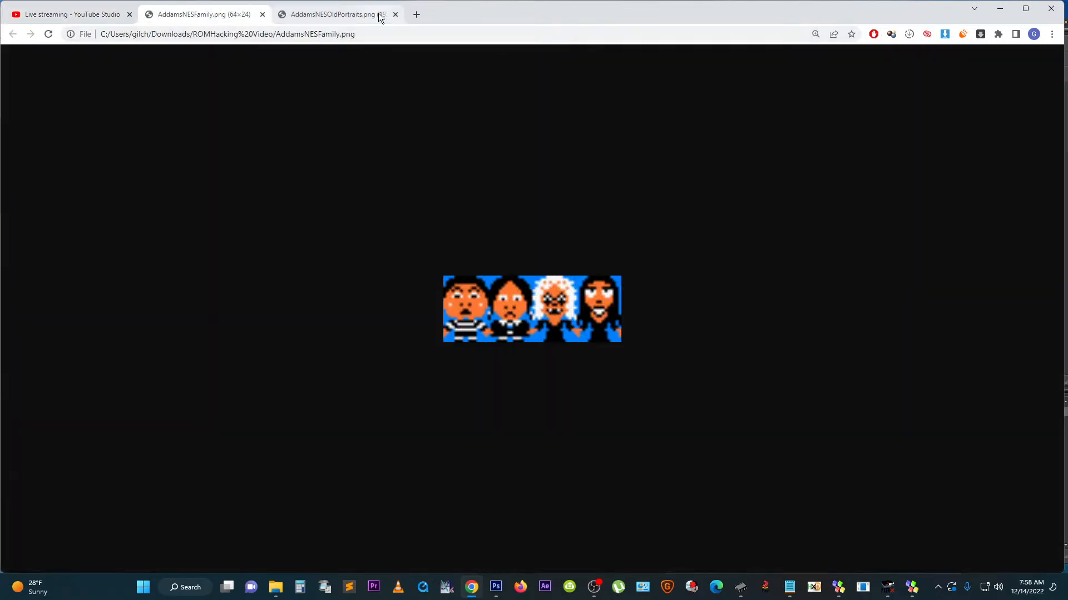
mouse_move(380, 18)
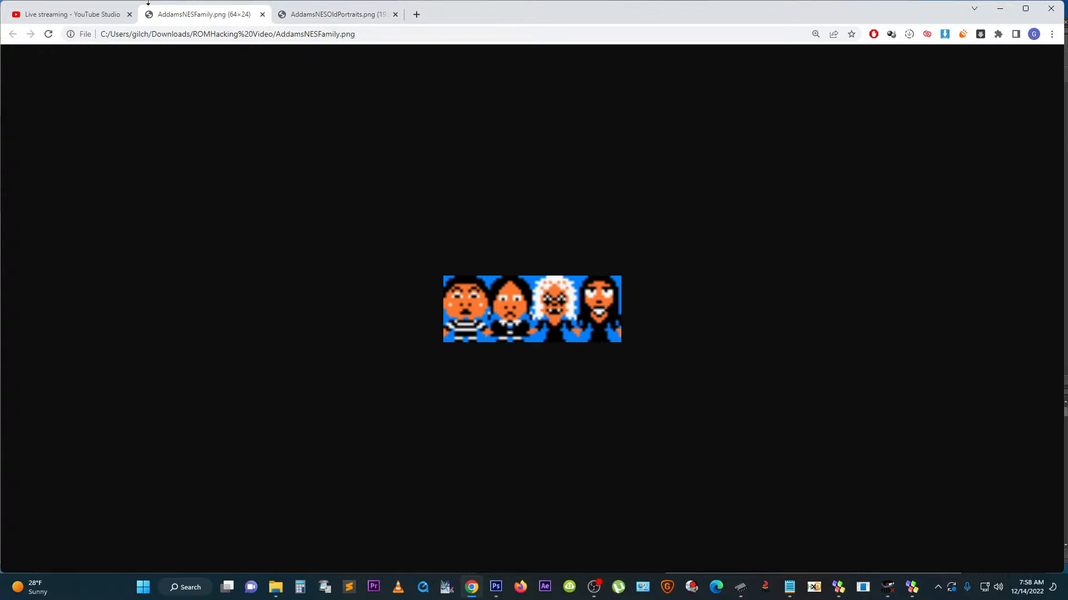
left_click(73, 15)
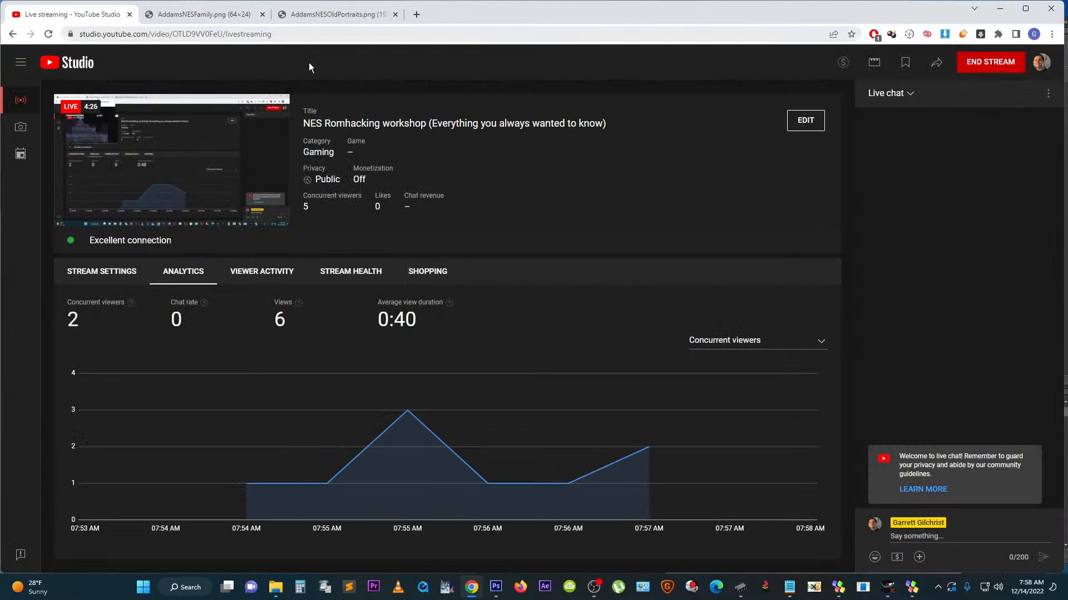
Step: Pause the live stream preview and show the AddamsNESFamily.png tab again
mouse_move(235, 153)
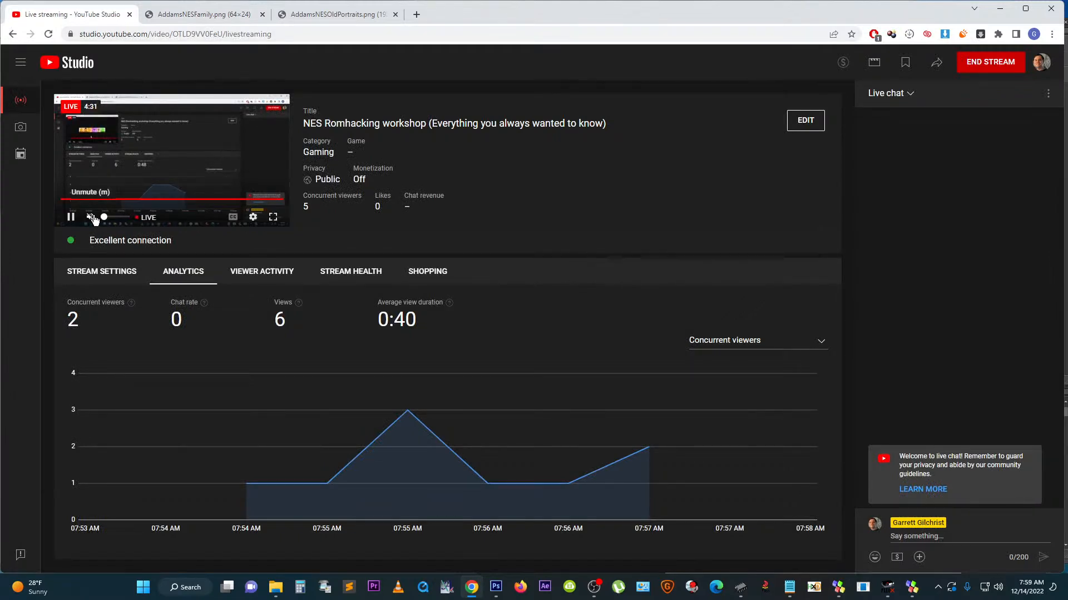
left_click(71, 217)
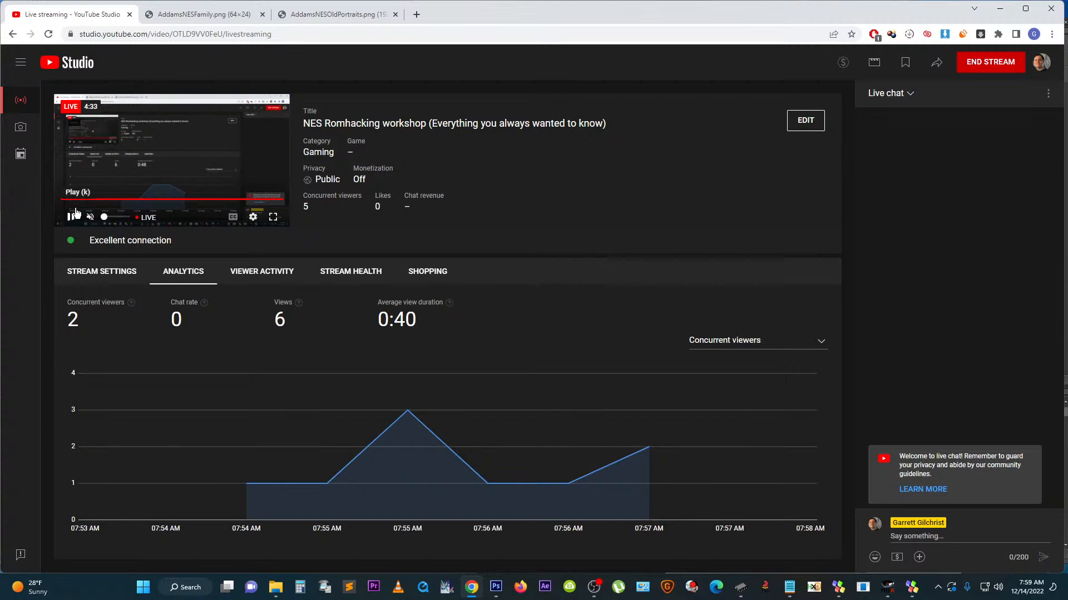
left_click(219, 16)
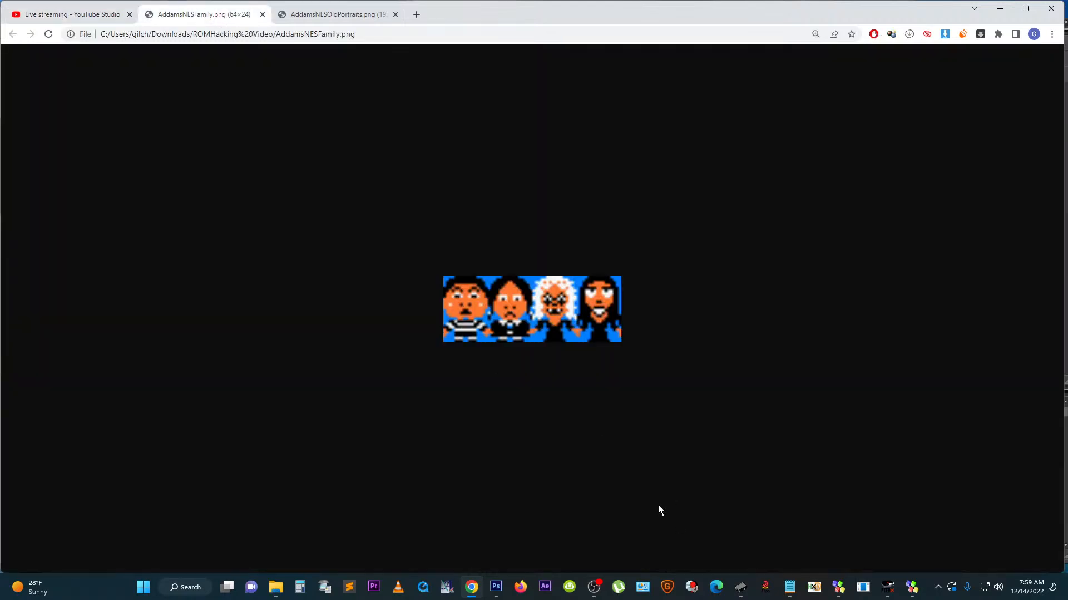
Step: Bring the second YY-CHR.NET window with the Addams Family tiles in front of Chrome
mouse_move(733, 588)
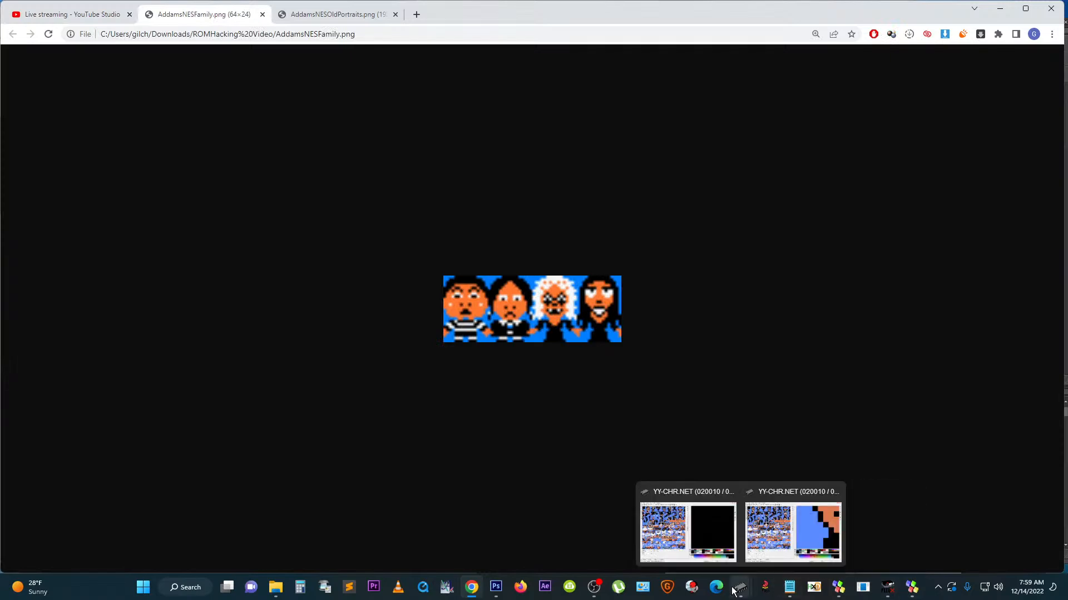
left_click(782, 496)
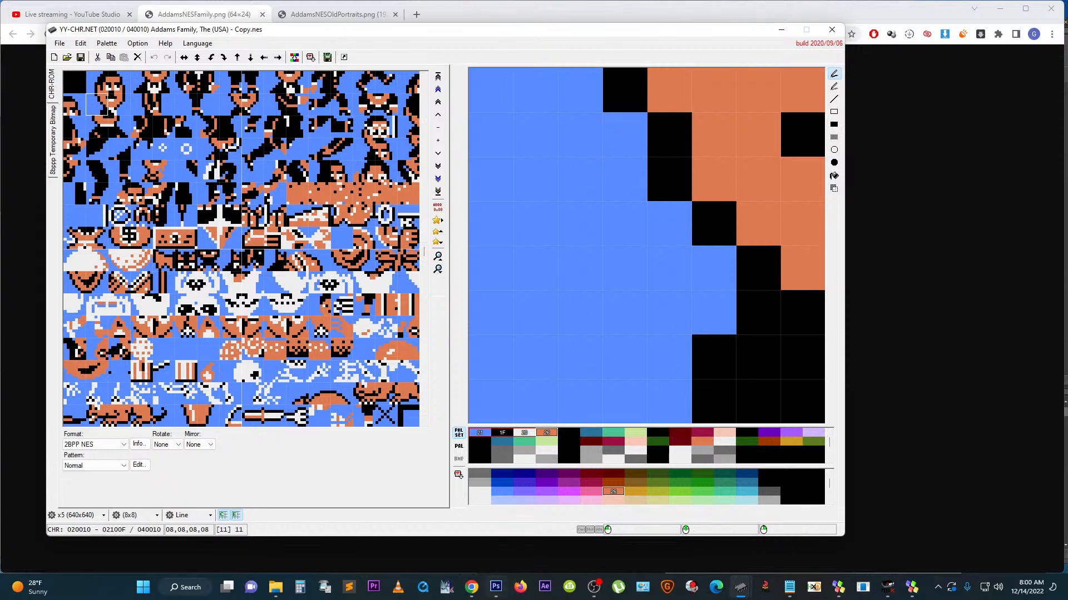
mouse_move(593, 587)
mouse_move(590, 548)
Step: Resume the YouTube Studio stream preview, compare it with the FCEUX game, and skip it to live
left_click(111, 17)
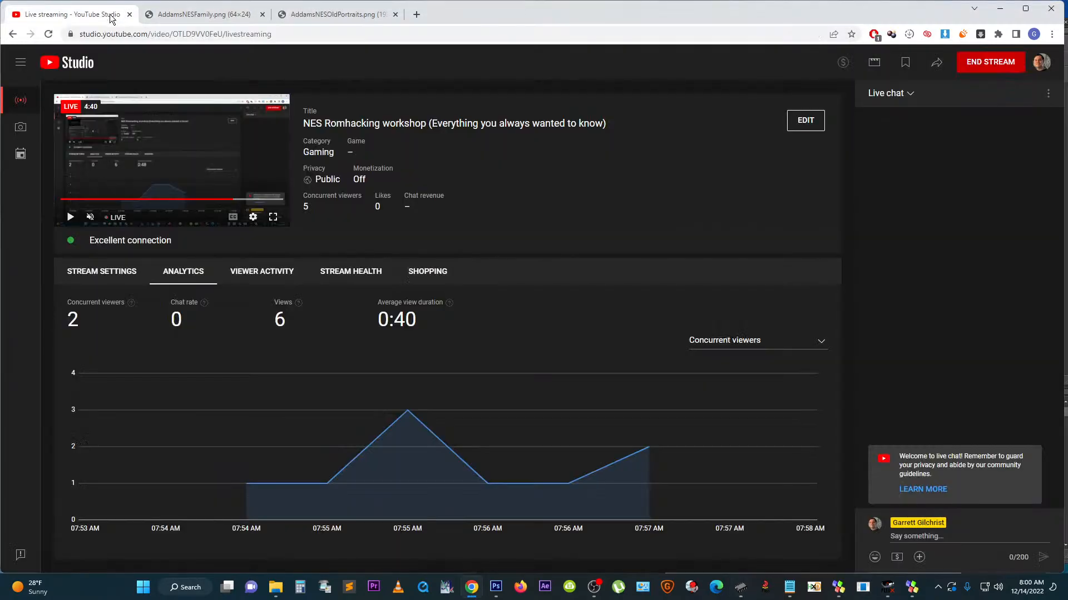
left_click(71, 217)
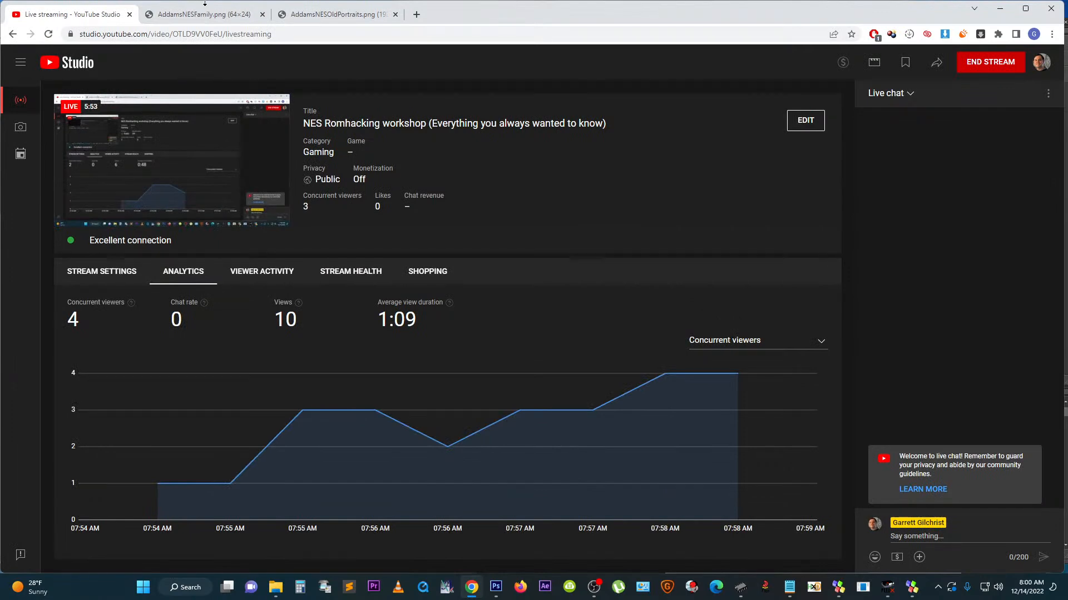
mouse_move(194, 15)
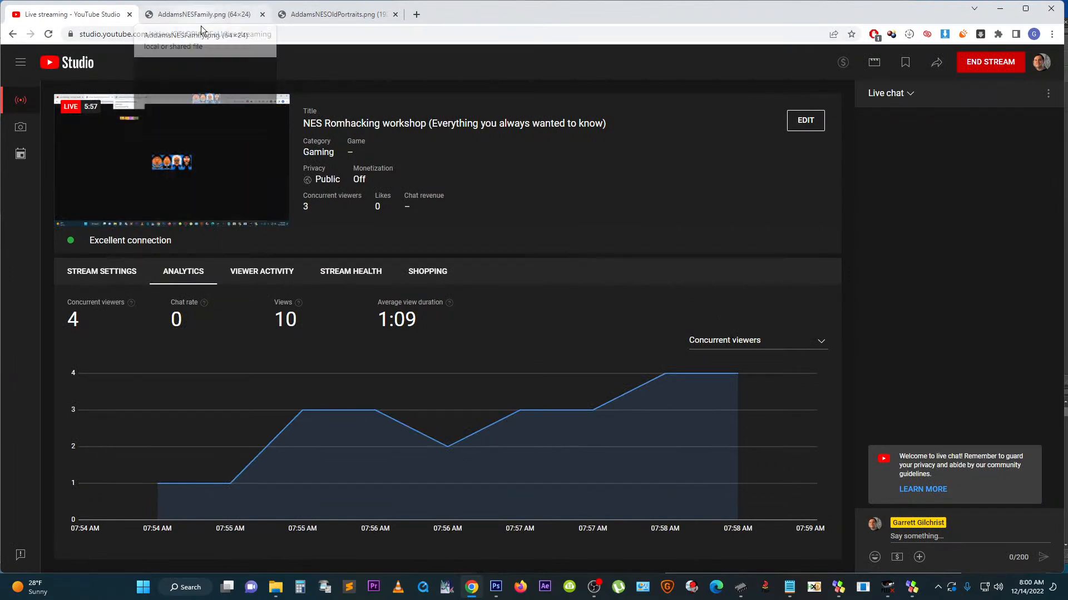
left_click(887, 587)
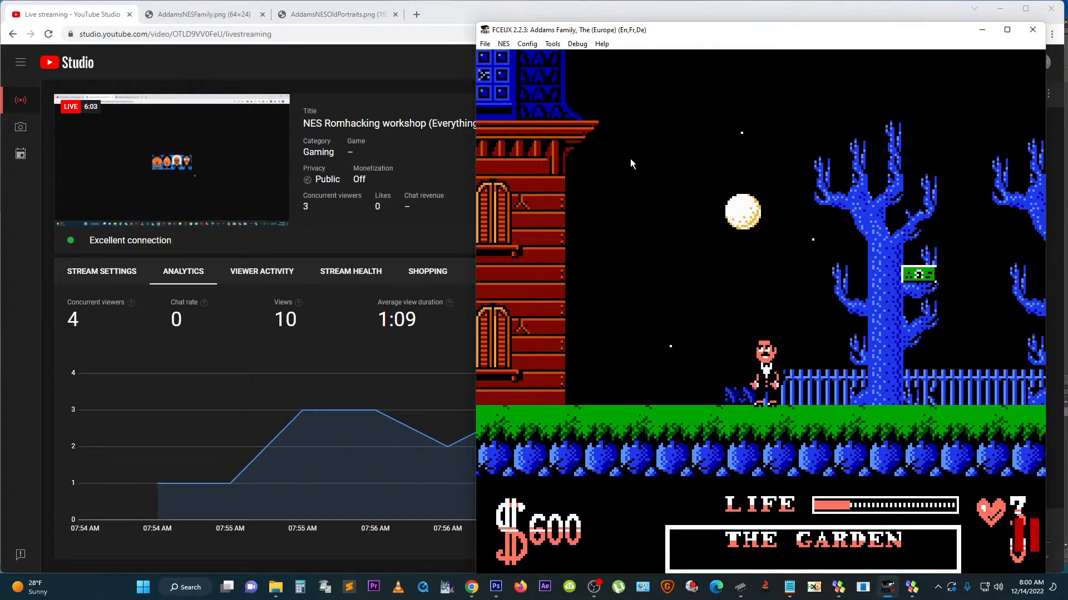
mouse_move(140, 176)
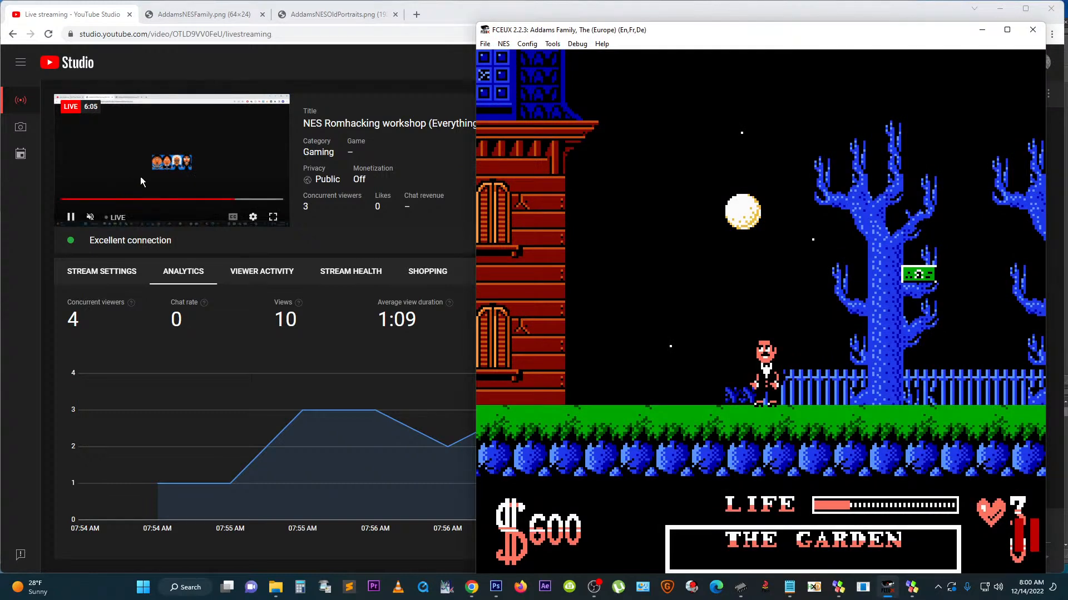
left_click(117, 216)
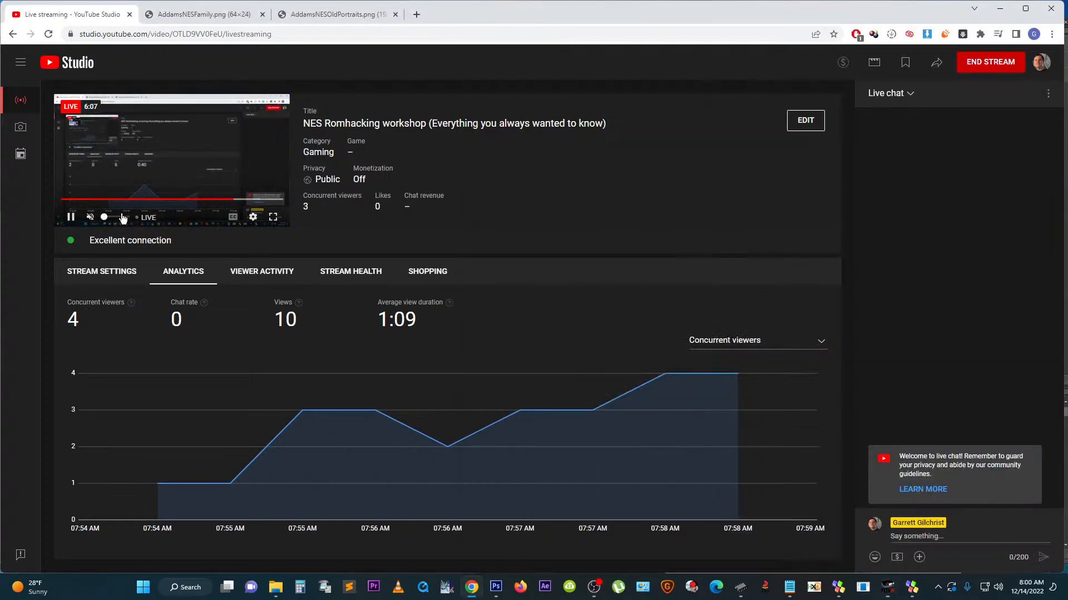
left_click(148, 218)
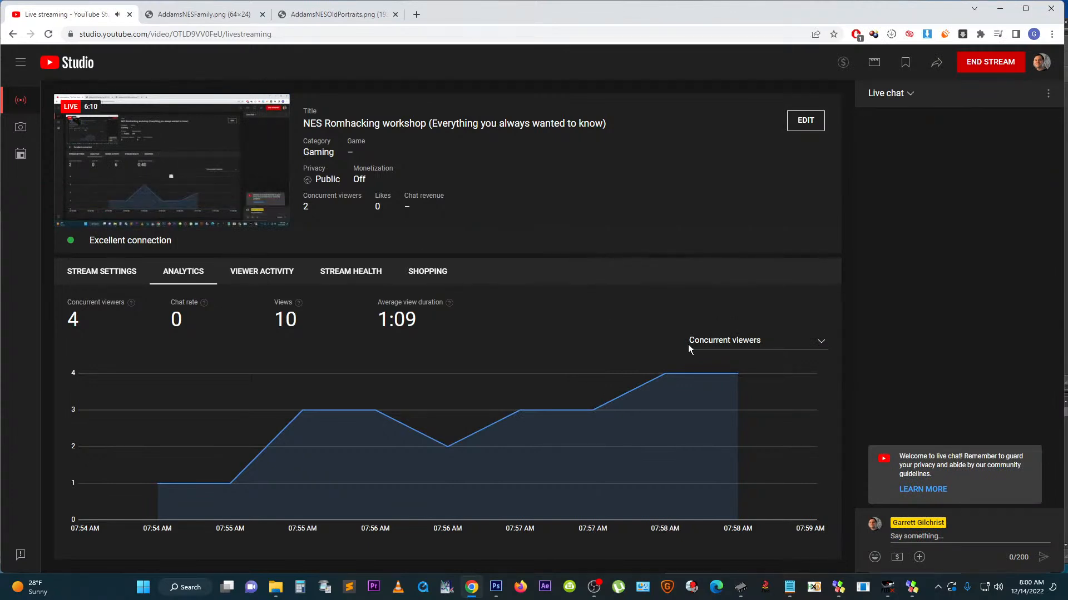
Step: Check FCEUX again, pause the preview, and show the AddamsNESOldPortraits.png tab
mouse_move(887, 593)
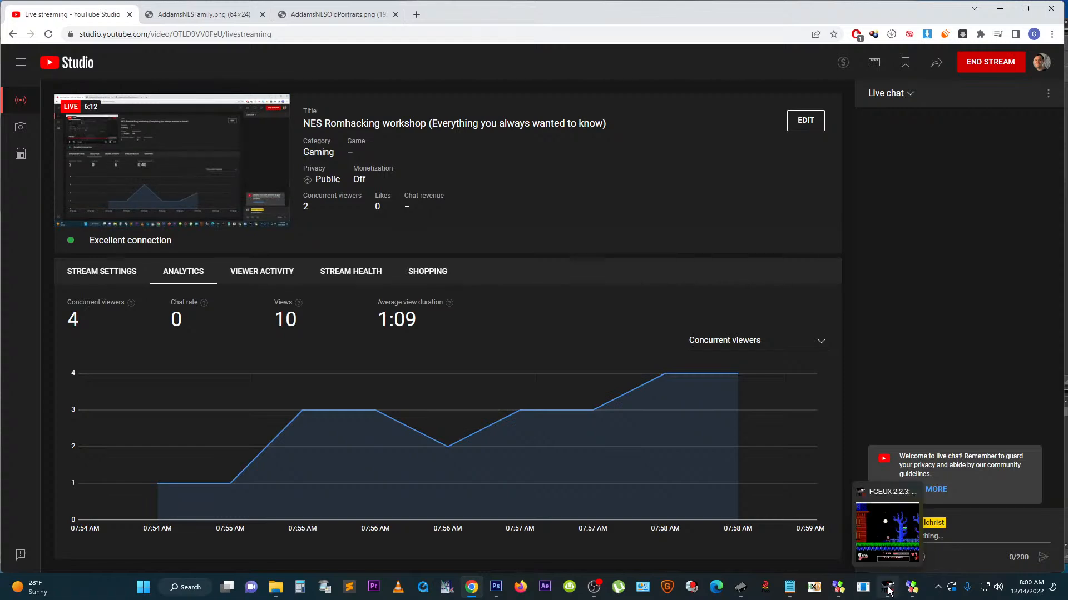
left_click(873, 539)
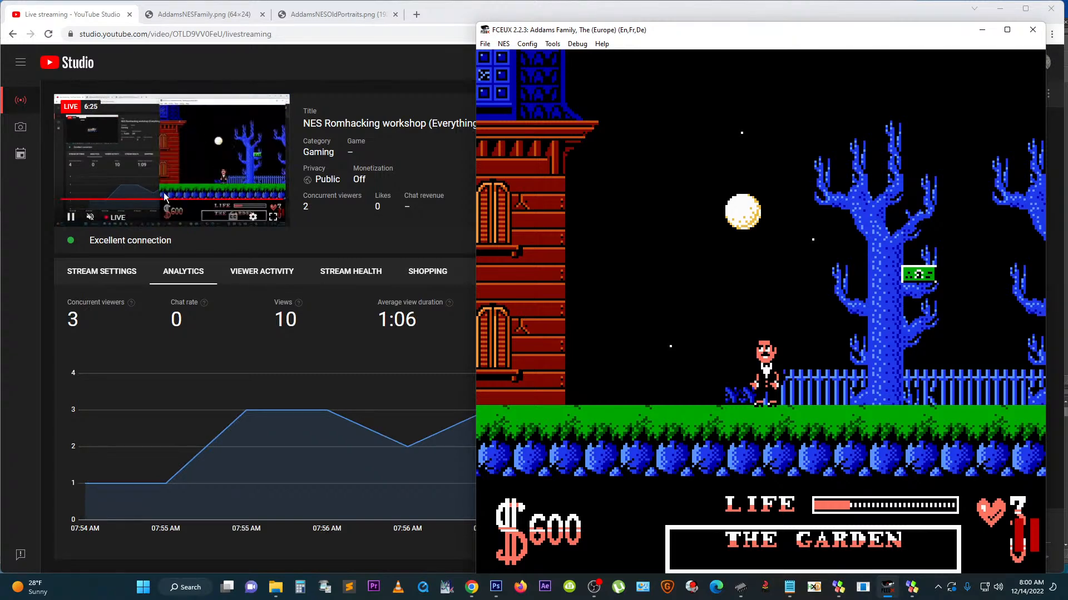
left_click(71, 216)
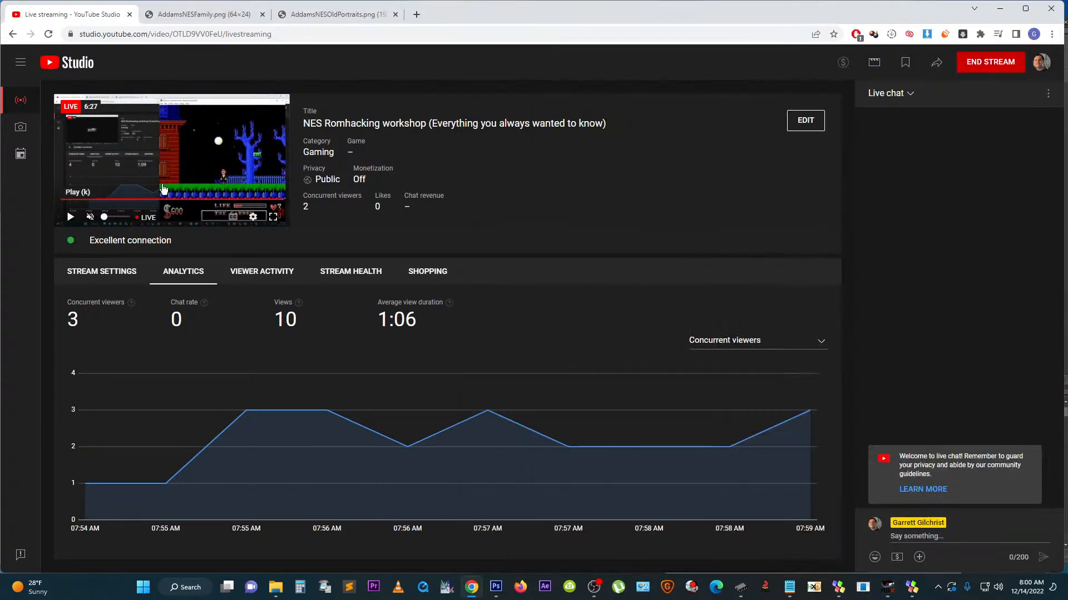
left_click(329, 15)
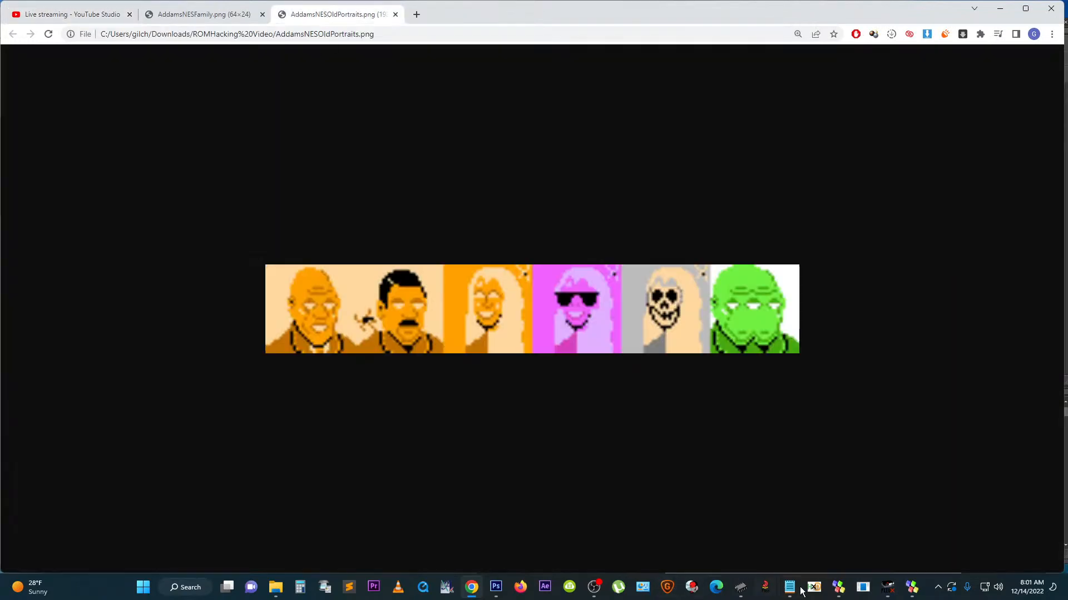
Step: Bring FCEUX forward, then put the YY-CHR Addams Family tile editor in front
mouse_move(888, 587)
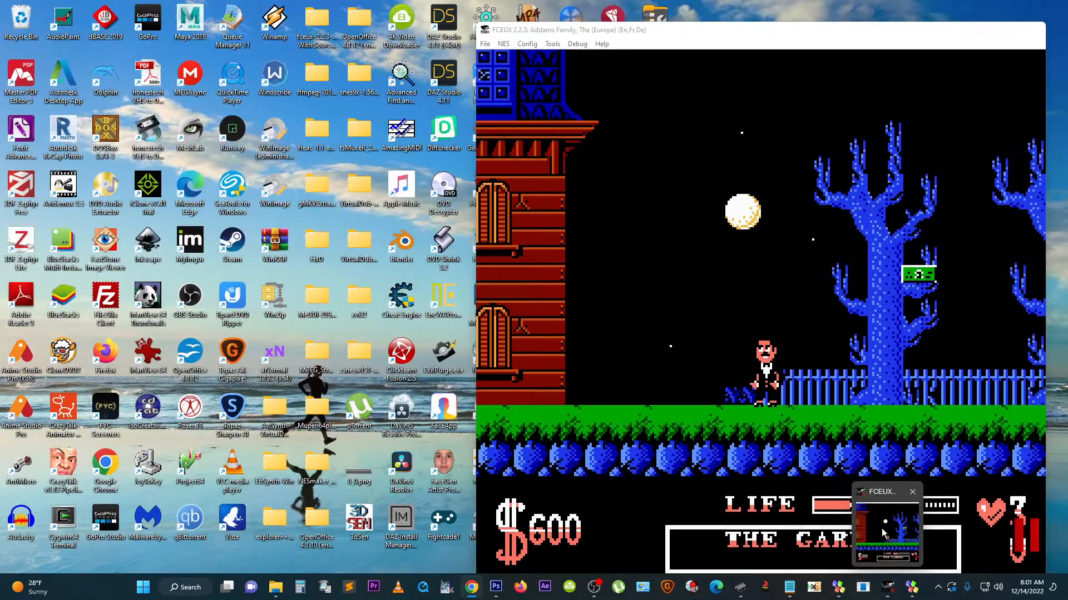
left_click(882, 529)
mouse_move(738, 593)
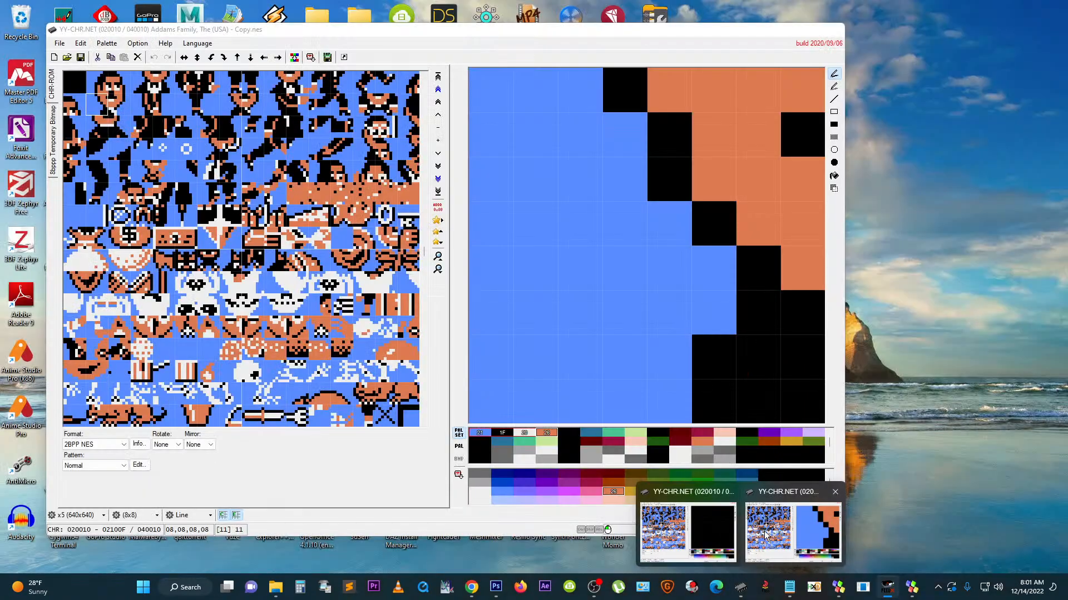
left_click(764, 532)
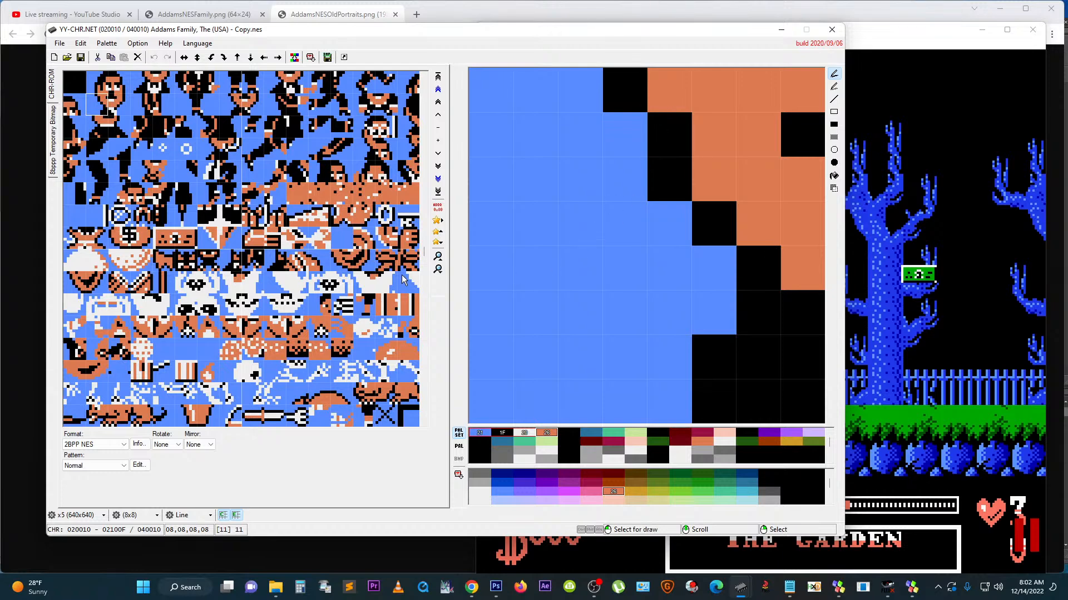
Step: Inspect several tiles in the pixel editor, from the face tile down to the blue-orange diagonal tile
left_click(109, 88)
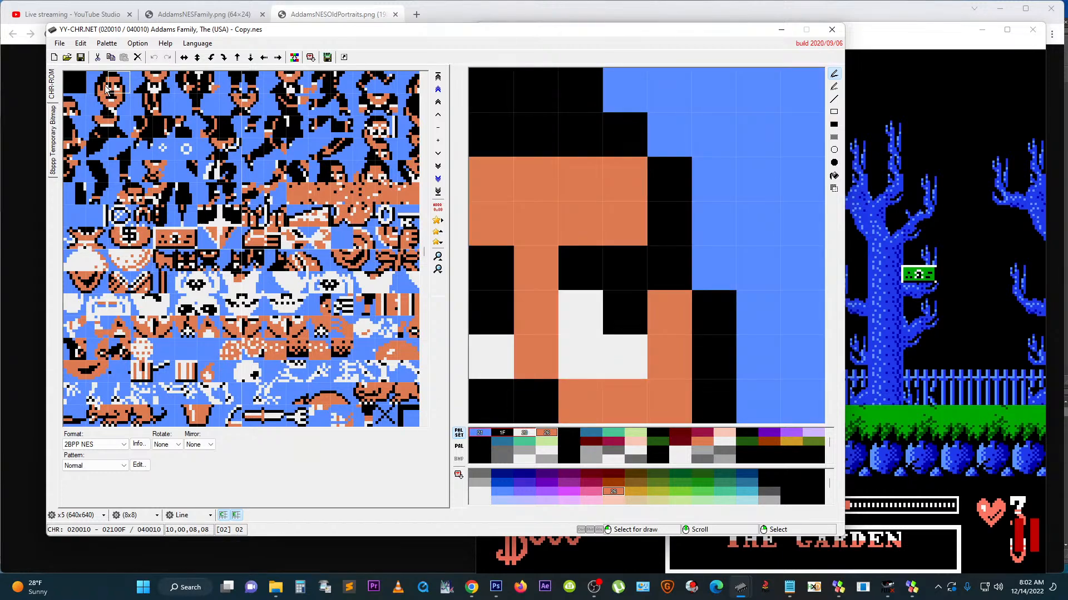
left_click(92, 91)
left_click(77, 84)
left_click(100, 84)
left_click(162, 94)
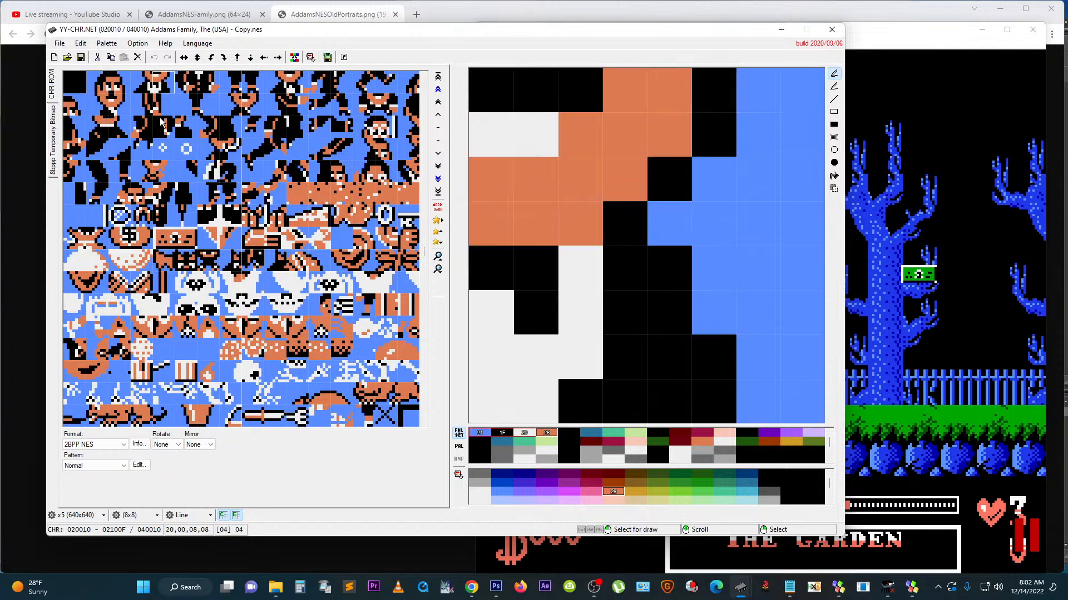
left_click(162, 121)
left_click(156, 184)
left_click(163, 233)
left_click(218, 234)
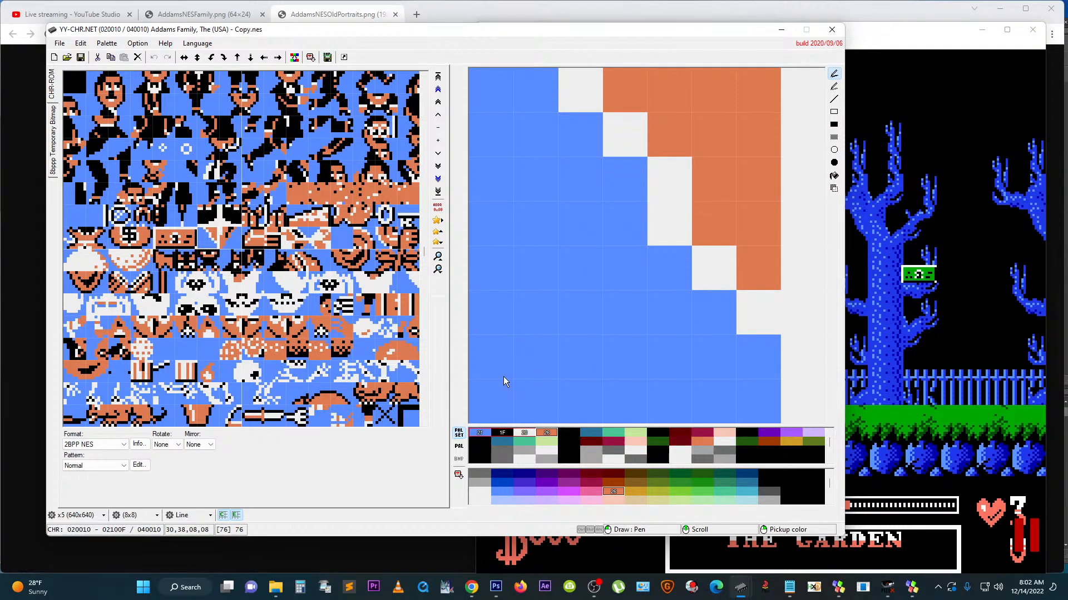
Step: Page through the tile graphics from offset 021010 past the Addams character tiles to 02F010
left_click(423, 384)
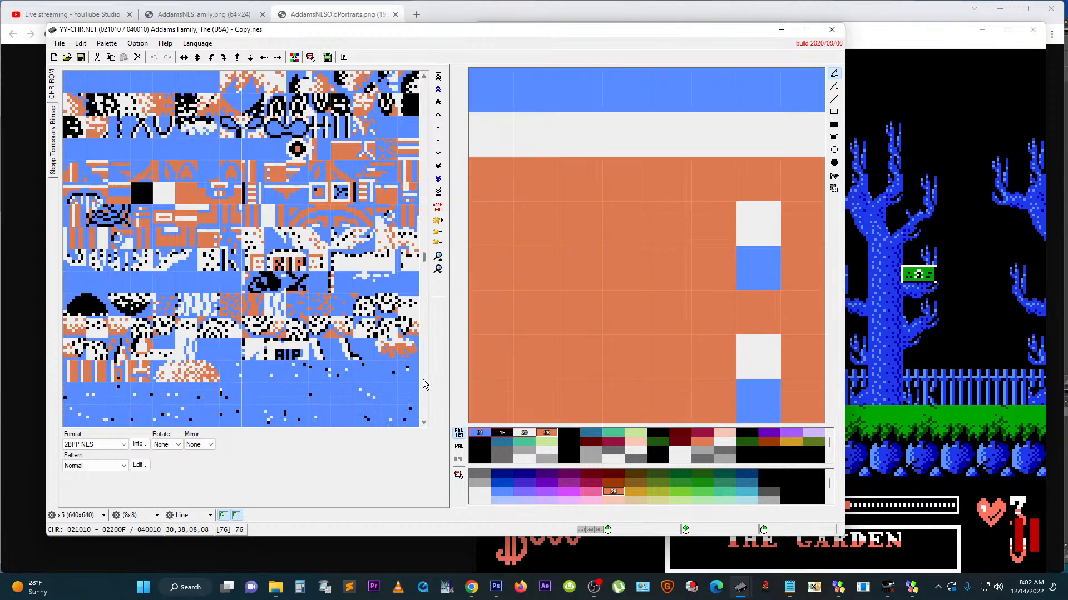
left_click(422, 379)
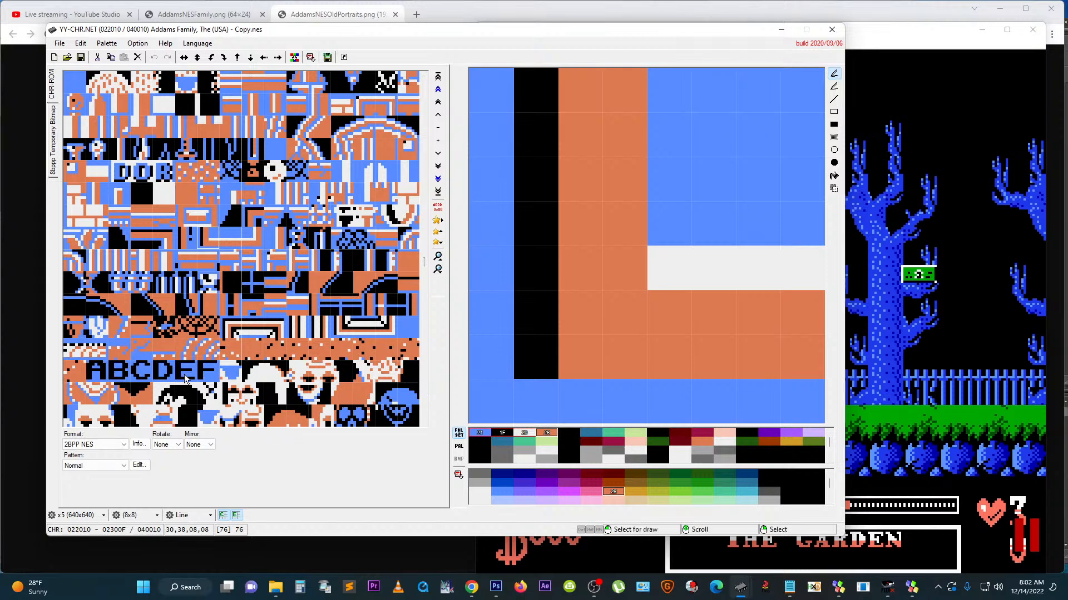
left_click(427, 369)
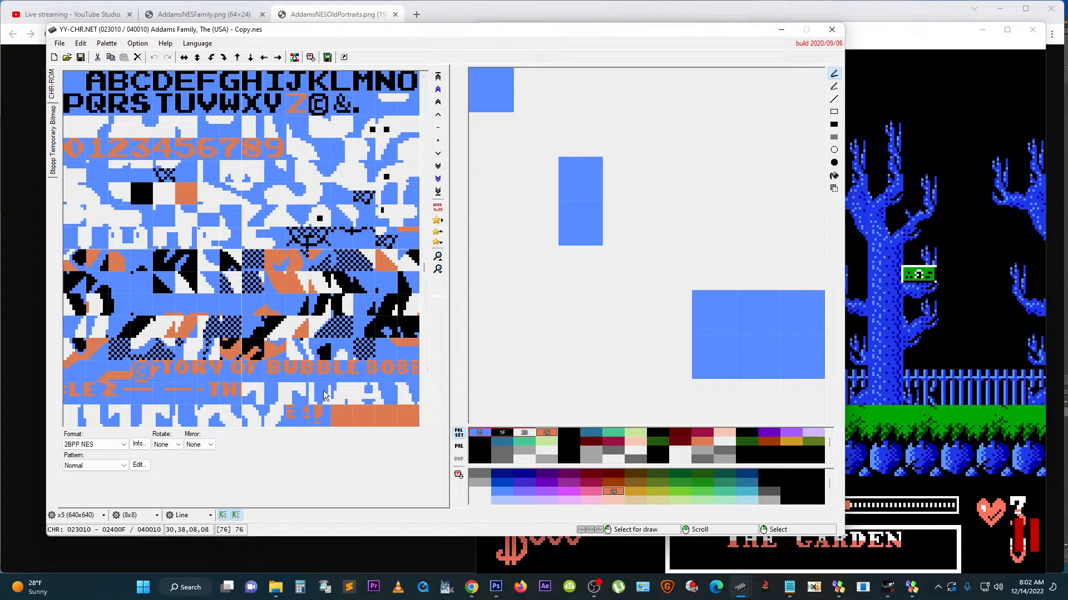
left_click(423, 383)
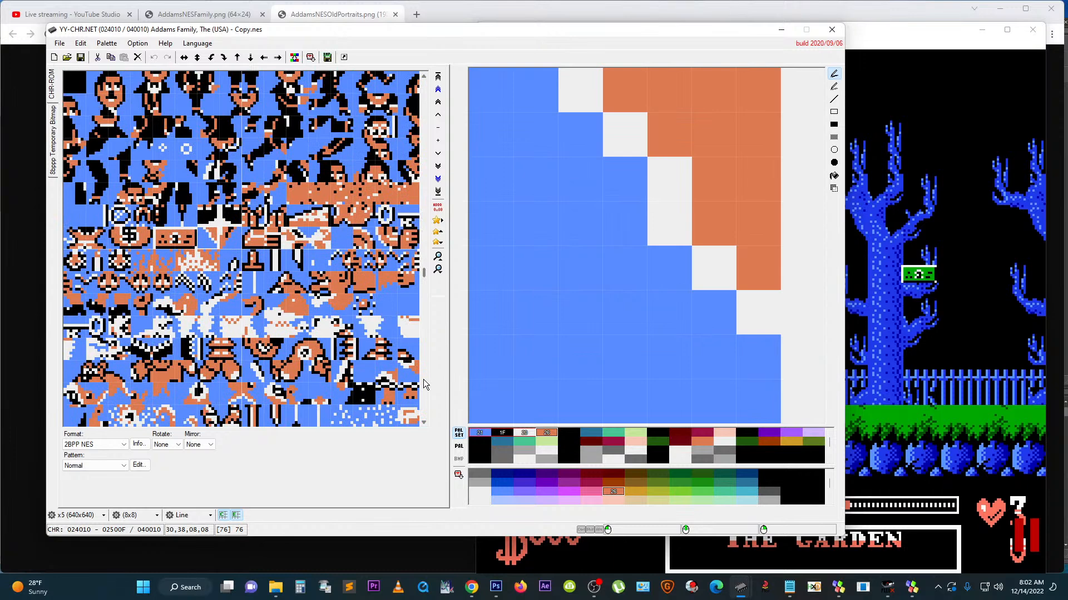
left_click(423, 383)
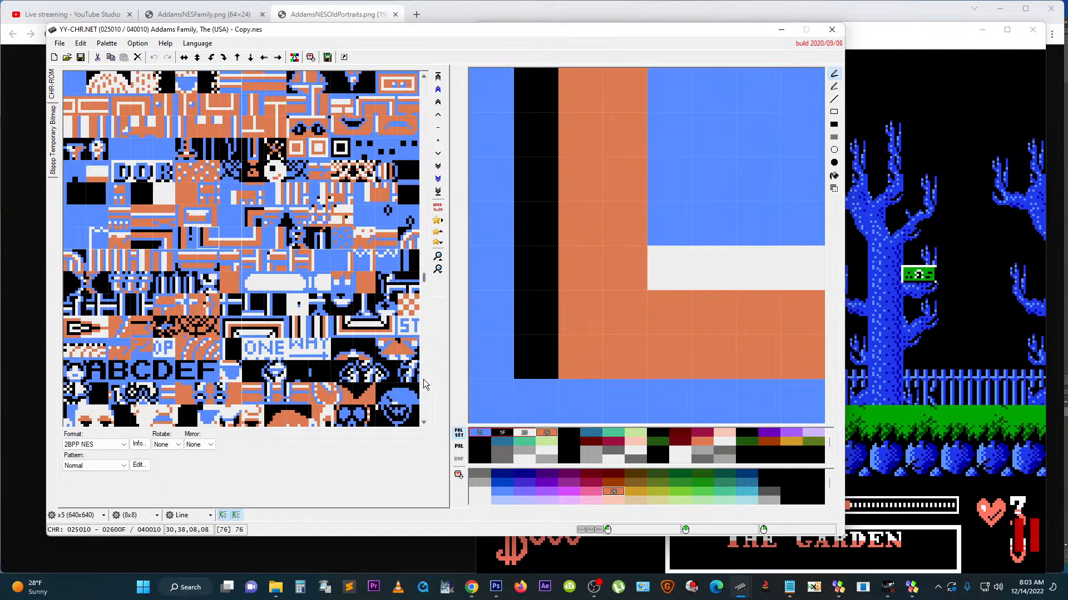
left_click(424, 383)
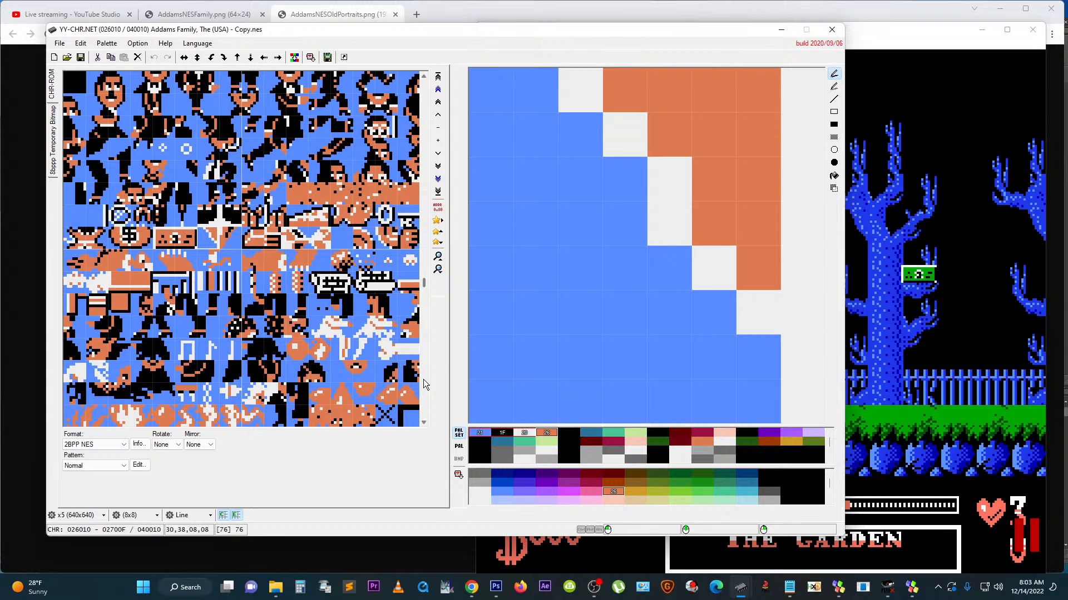
left_click(423, 383)
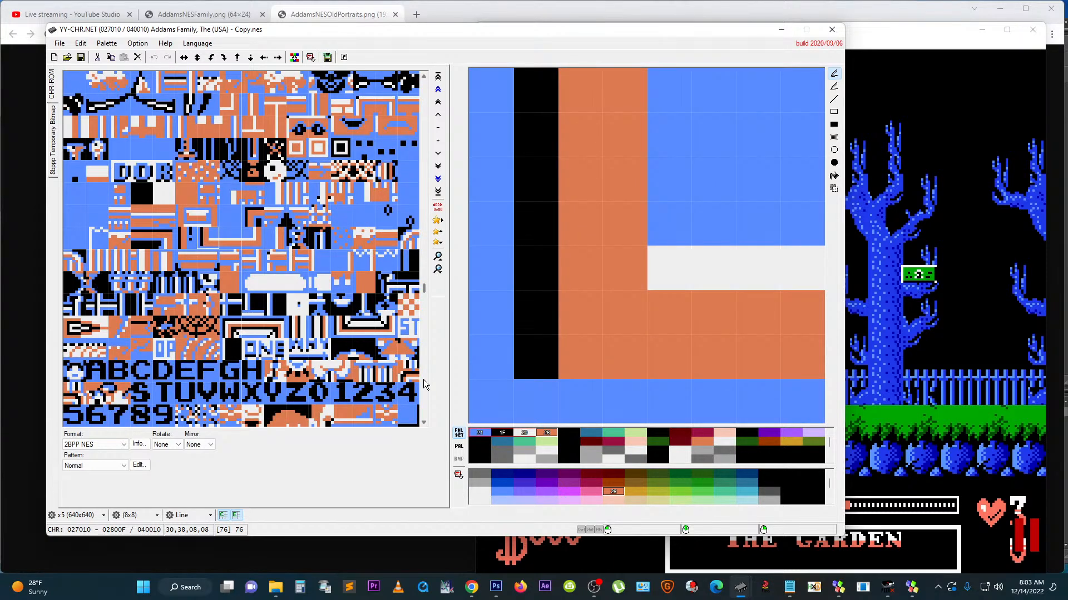
left_click(423, 383)
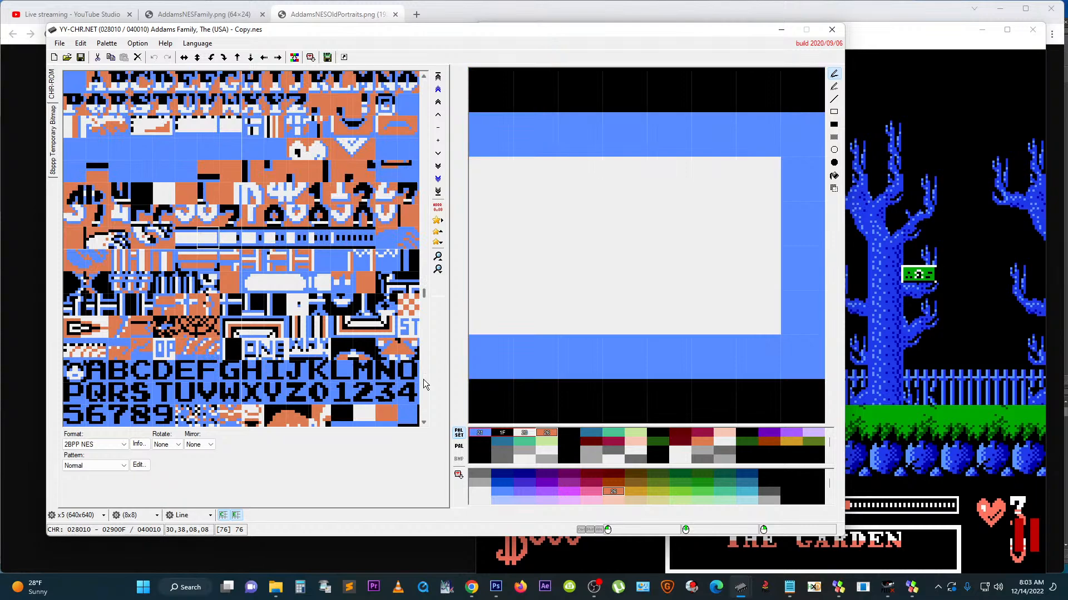
left_click(423, 383)
left_click(424, 383)
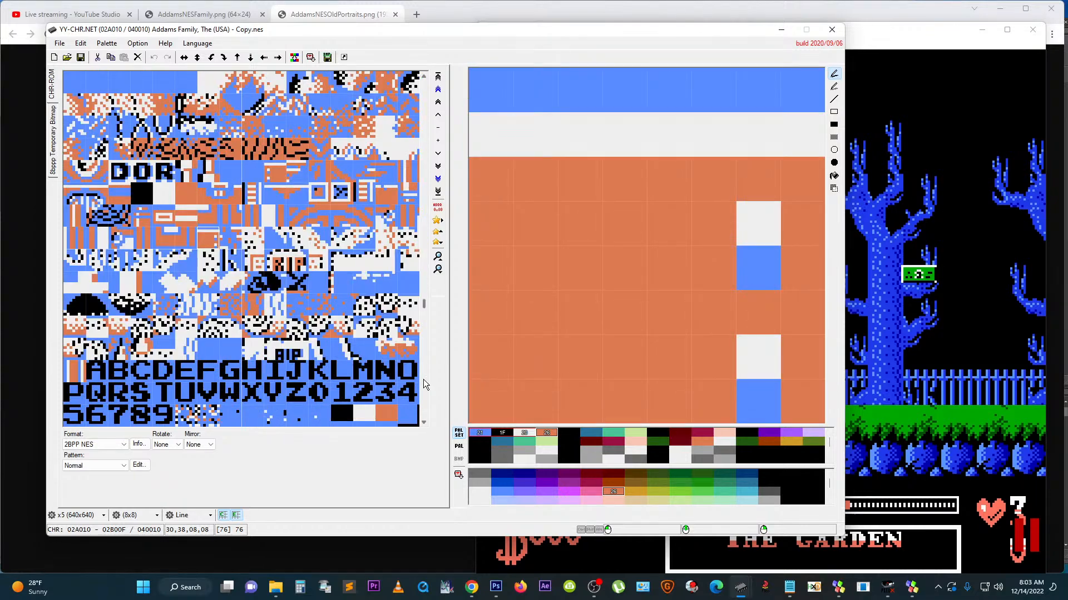
left_click(423, 384)
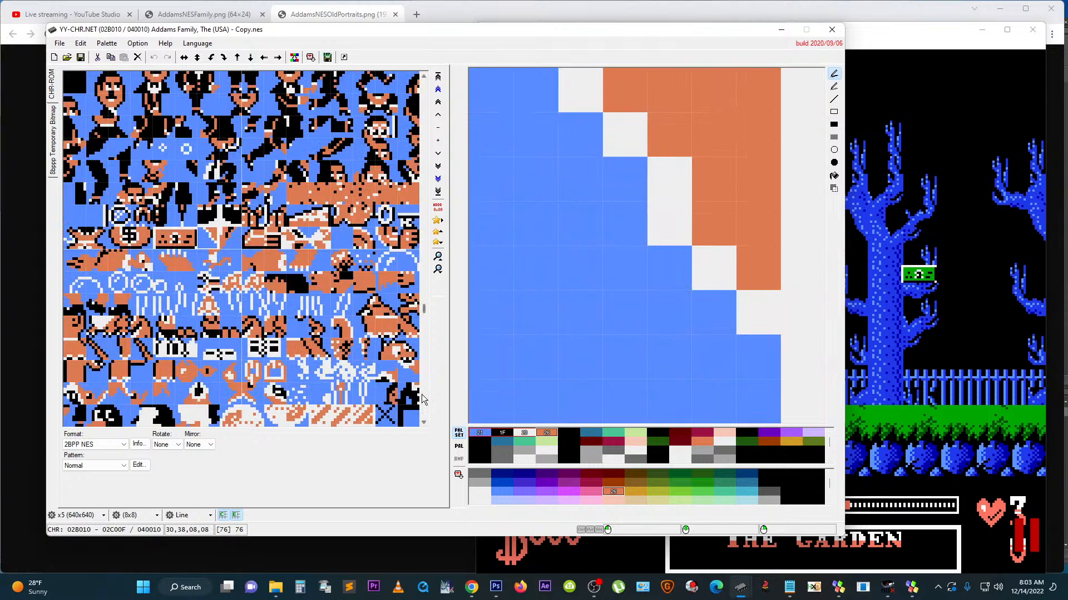
double_click(423, 396)
left_click(423, 396)
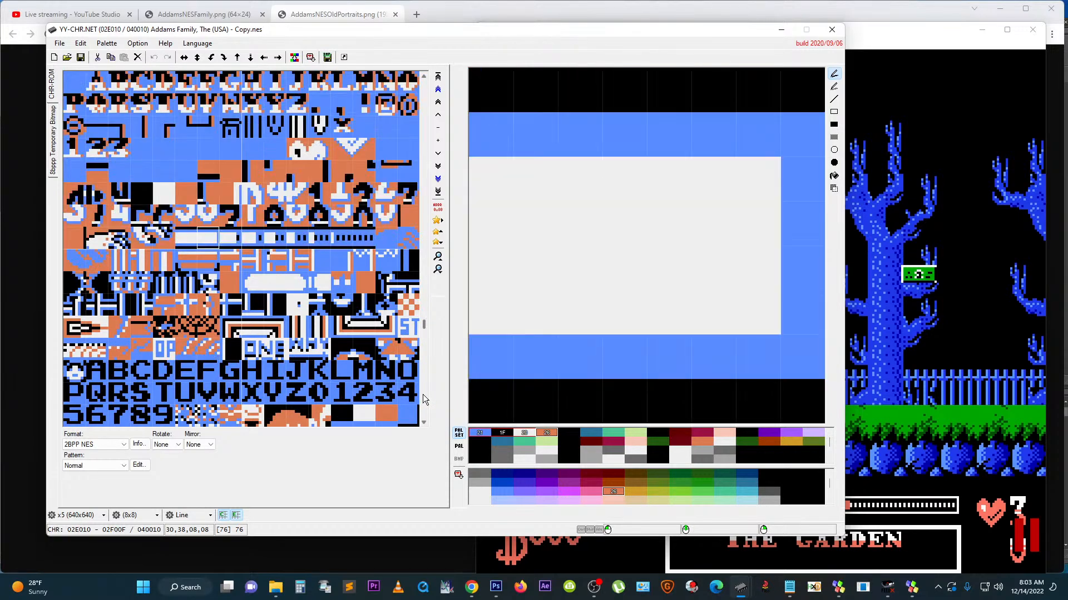
left_click(423, 396)
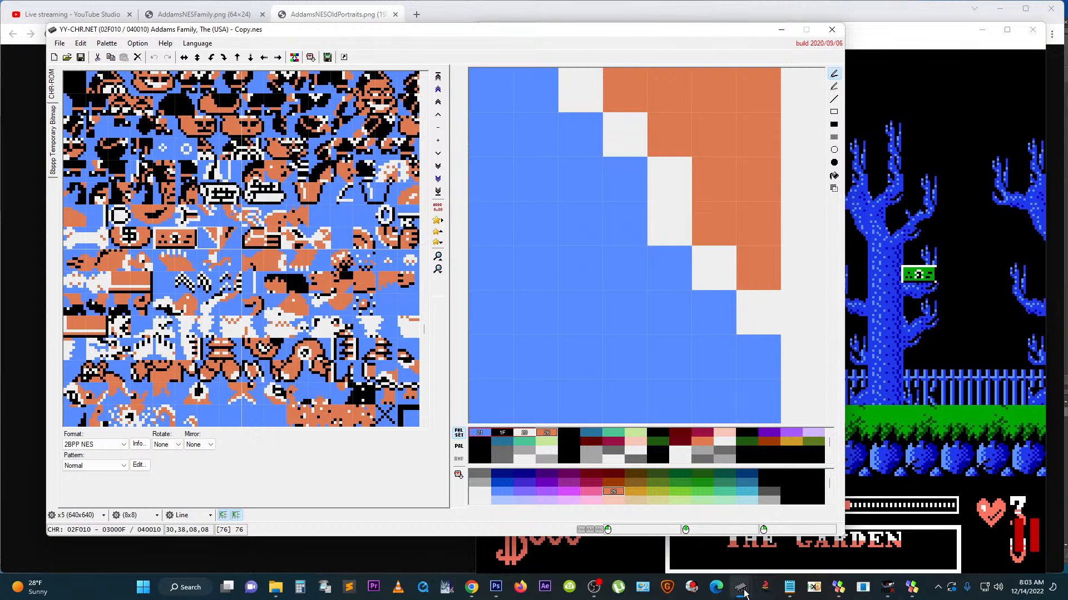
mouse_move(744, 593)
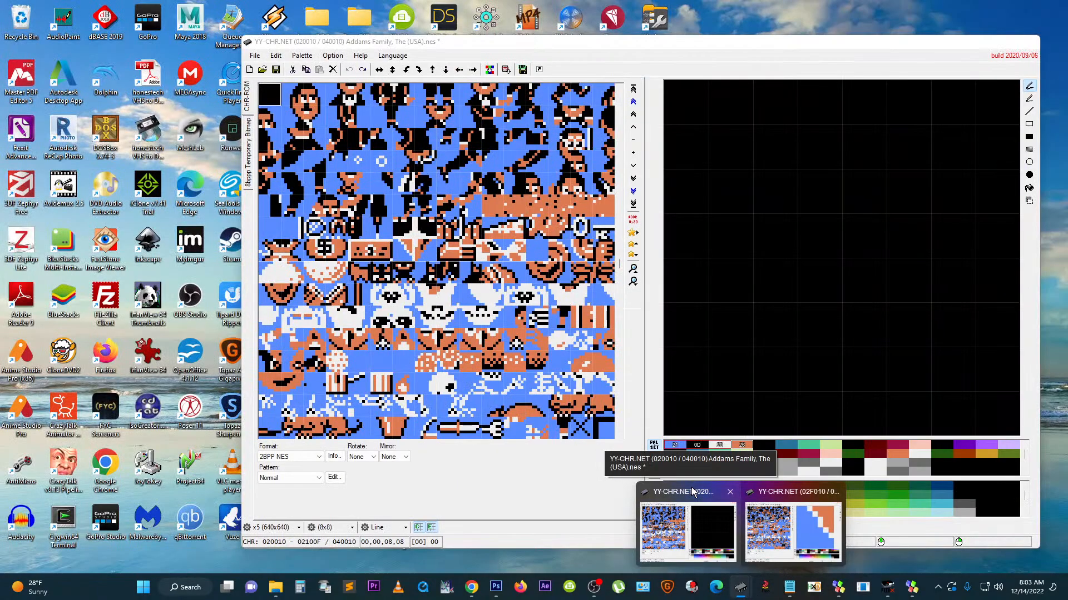
Step: Move the original Addams Family ROM window to the right and open a tile matching one in the copy
left_click(693, 492)
left_click_drag(347, 41, 550, 34)
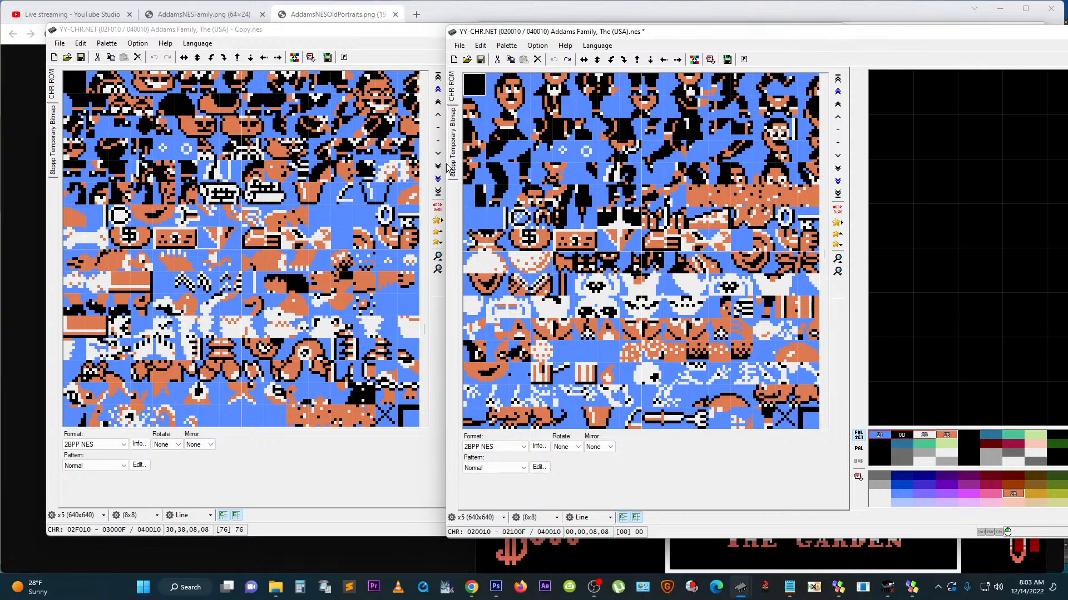
left_click(566, 148)
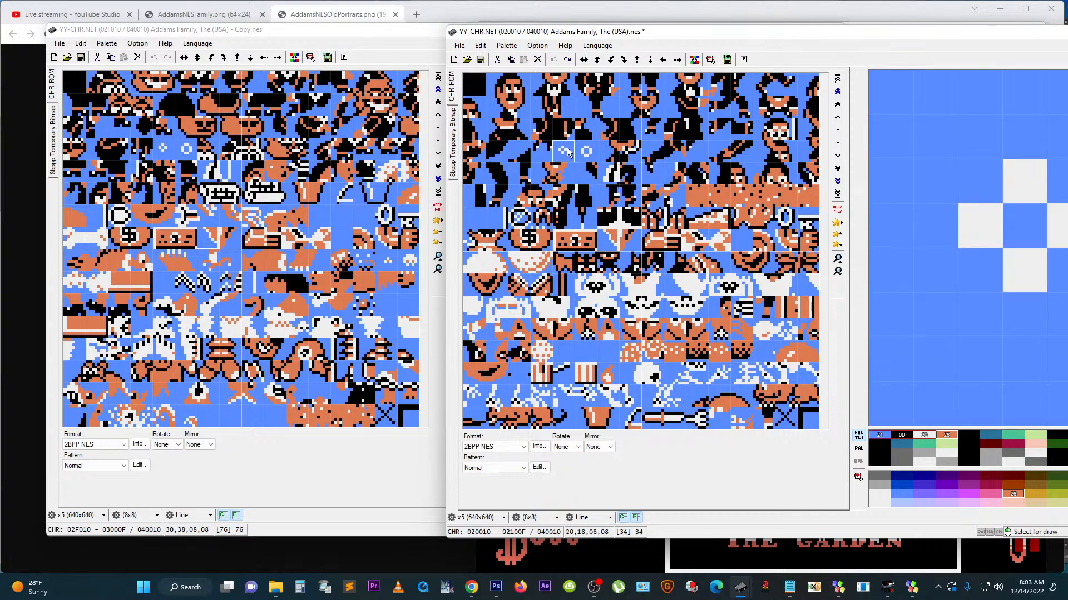
left_click(164, 150)
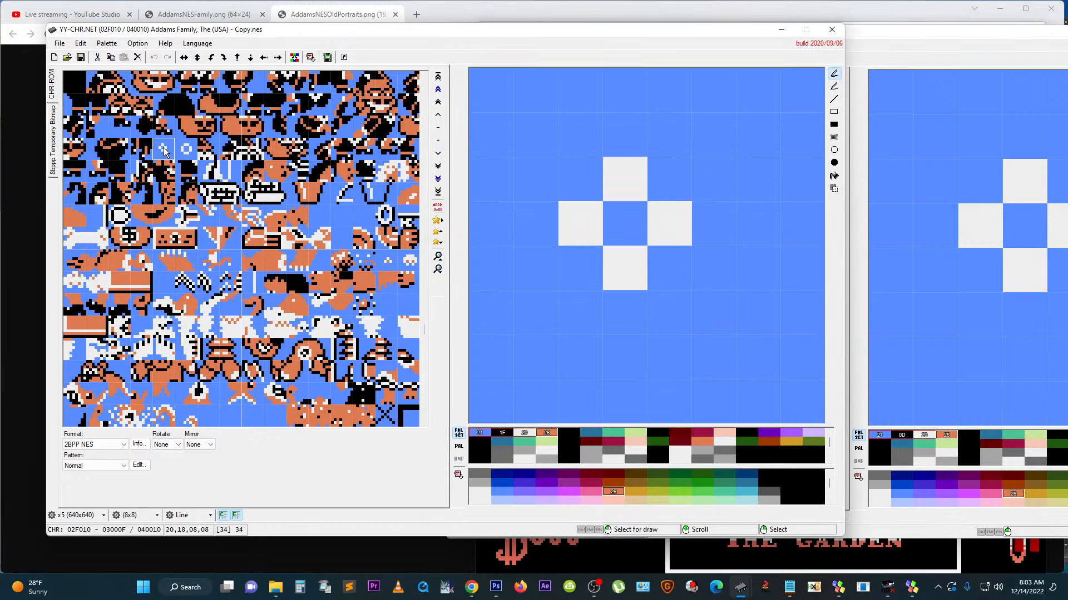
Step: Compare neighbouring tiles in the original ROM against tiles in the copy's first row
left_click(921, 34)
left_click(587, 153)
left_click(560, 150)
left_click(579, 150)
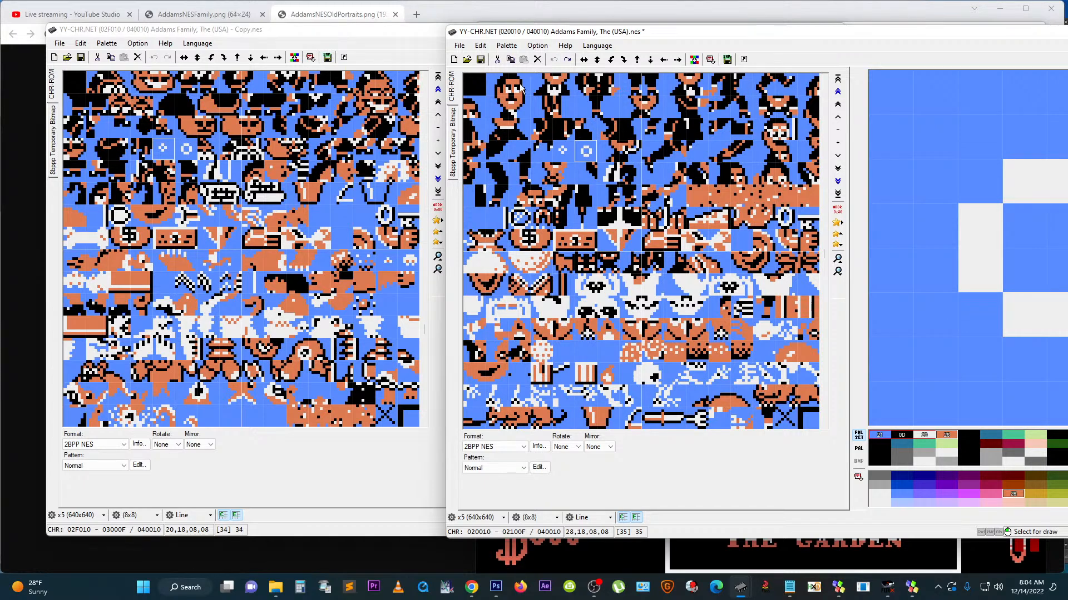
left_click(162, 84)
left_click(185, 84)
left_click(151, 84)
left_click(873, 44)
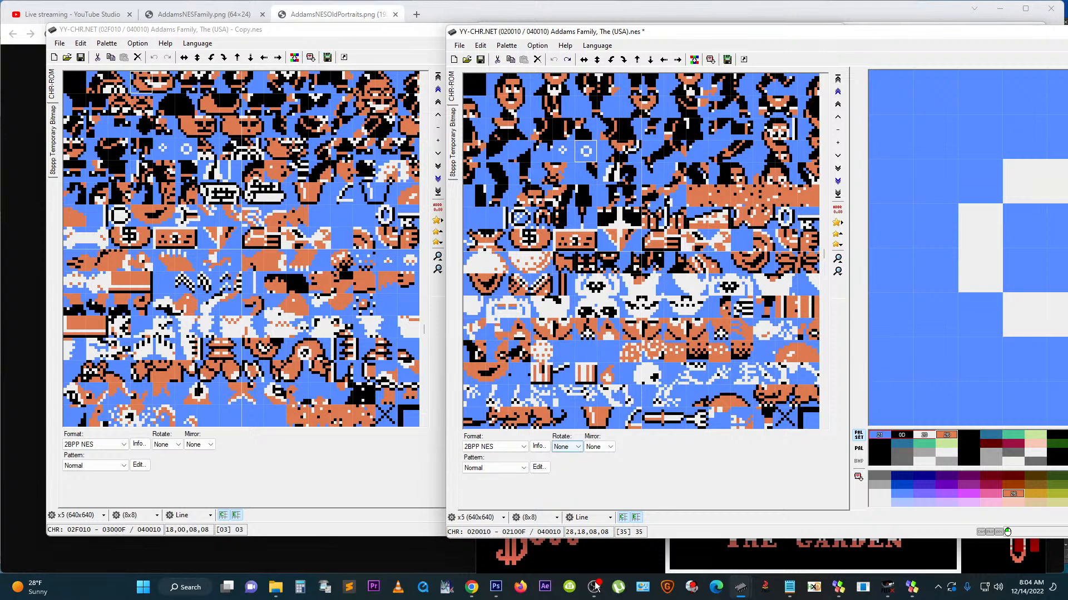
Step: Post 'AM i actually liv' in the YouTube Studio live chat
mouse_move(596, 590)
left_click(84, 9)
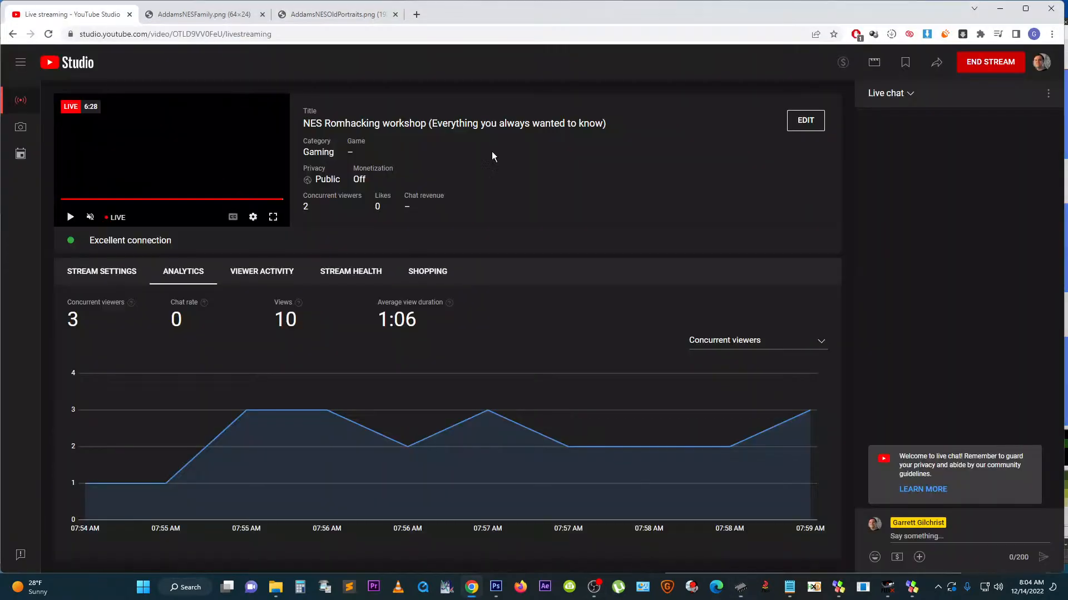
left_click(942, 540)
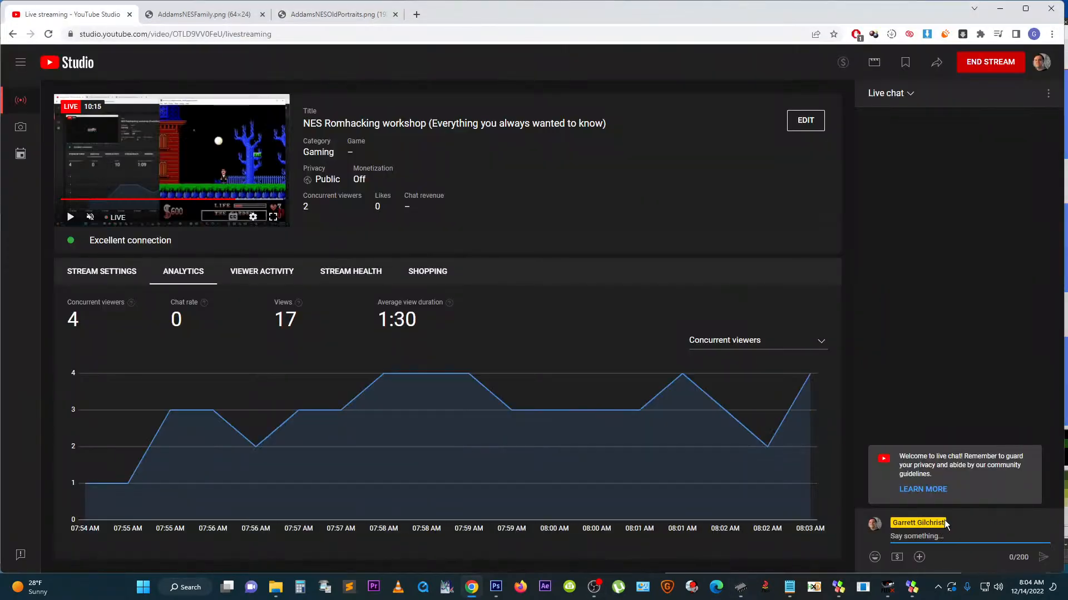
type("AM i actually live")
key("Return")
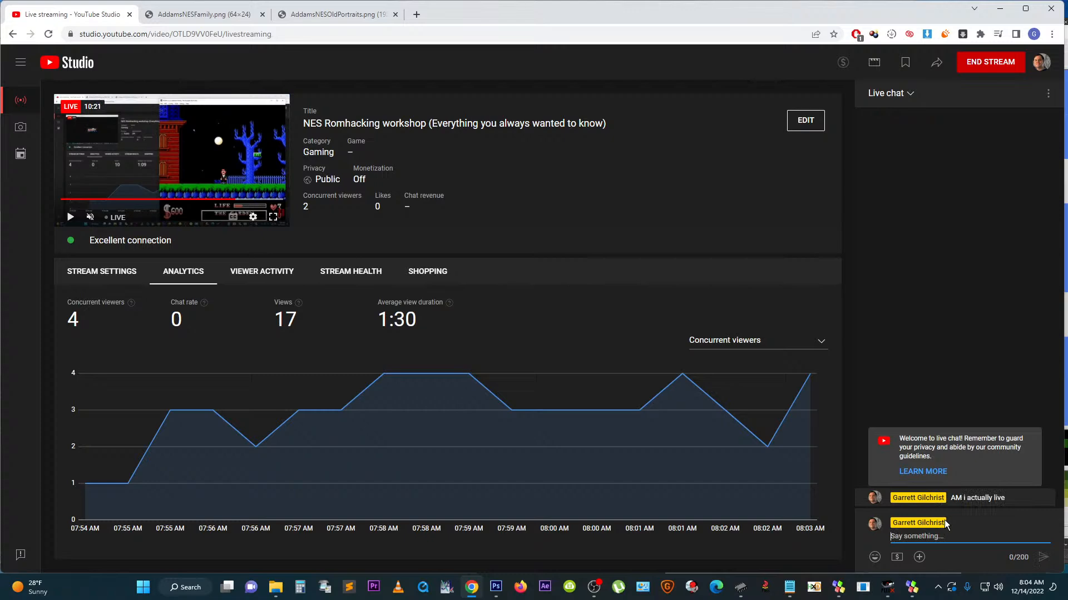
Step: Look at the stream's live chat and monetization edit settings, then cancel without saving
left_click(812, 126)
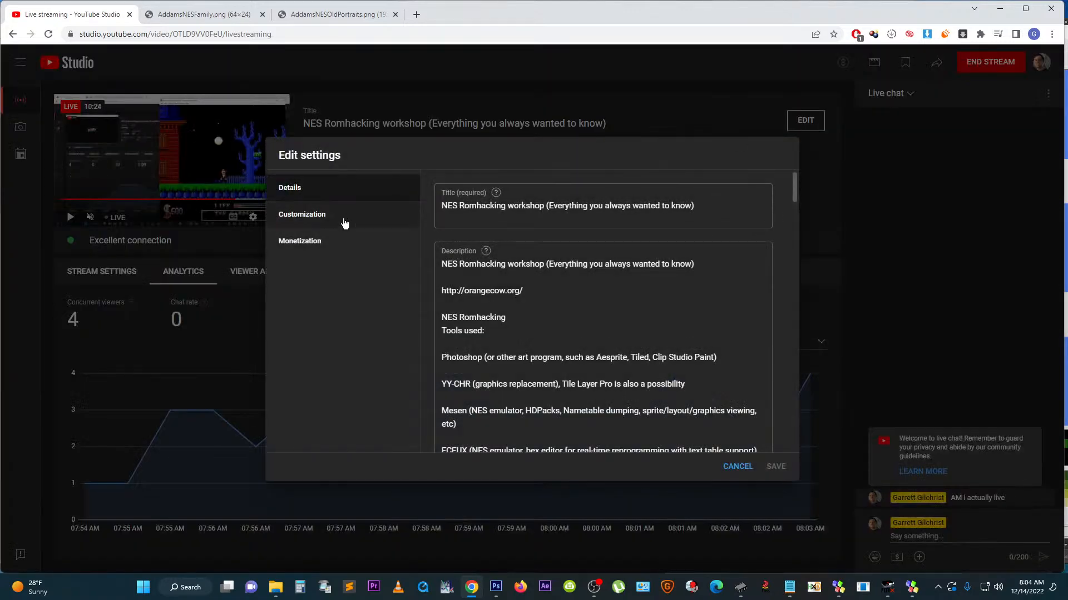
left_click(341, 218)
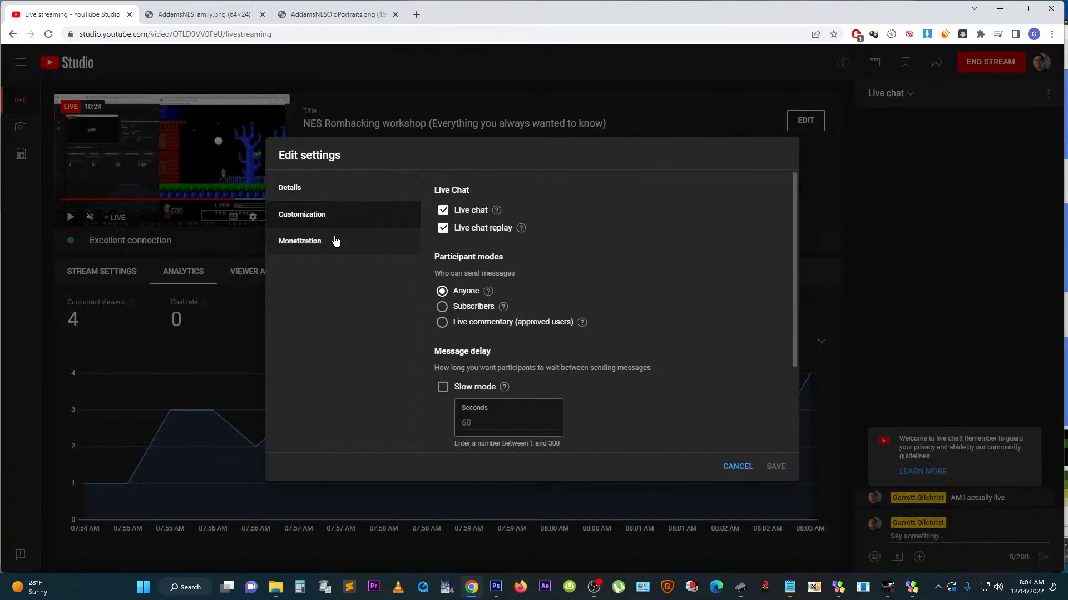
left_click(336, 241)
left_click(733, 466)
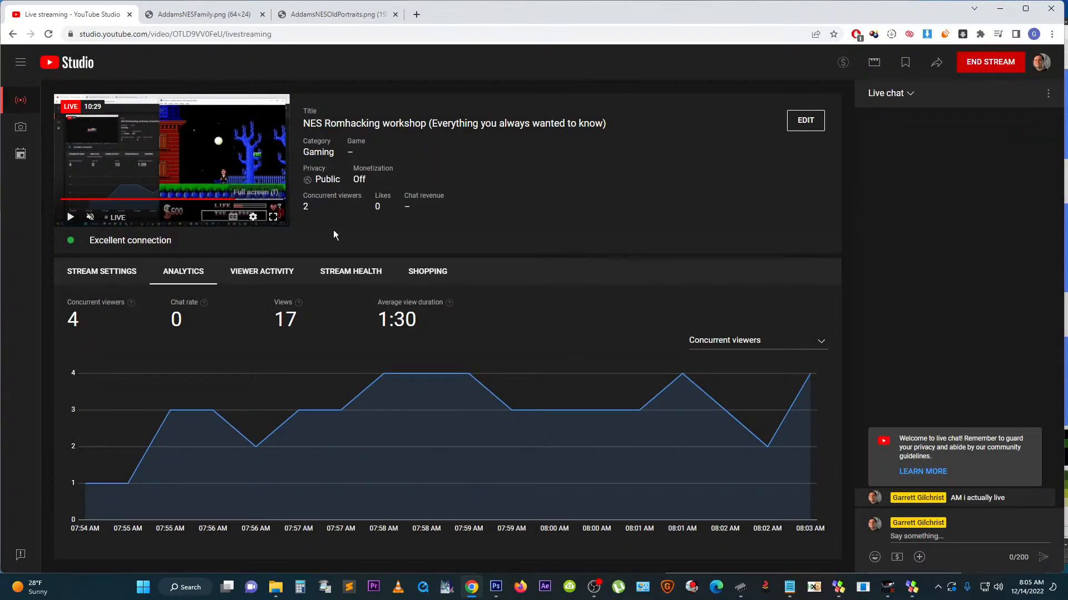
Step: View Stream Settings and Analytics, then switch to the AddamsNESOldPortraits.png tab
left_click(81, 279)
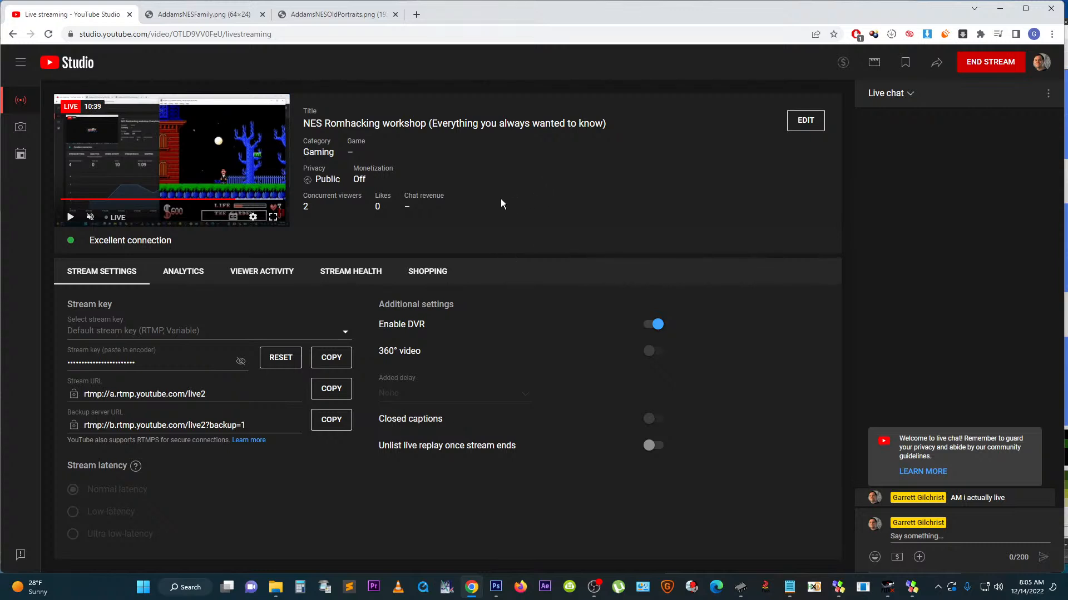
left_click(189, 276)
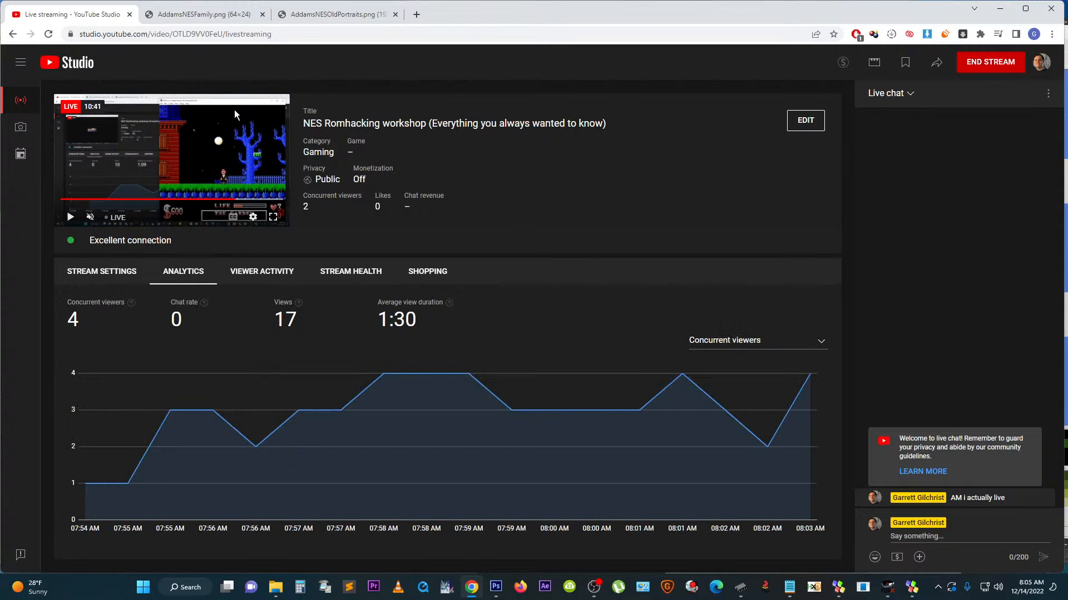
left_click(213, 16)
left_click(317, 15)
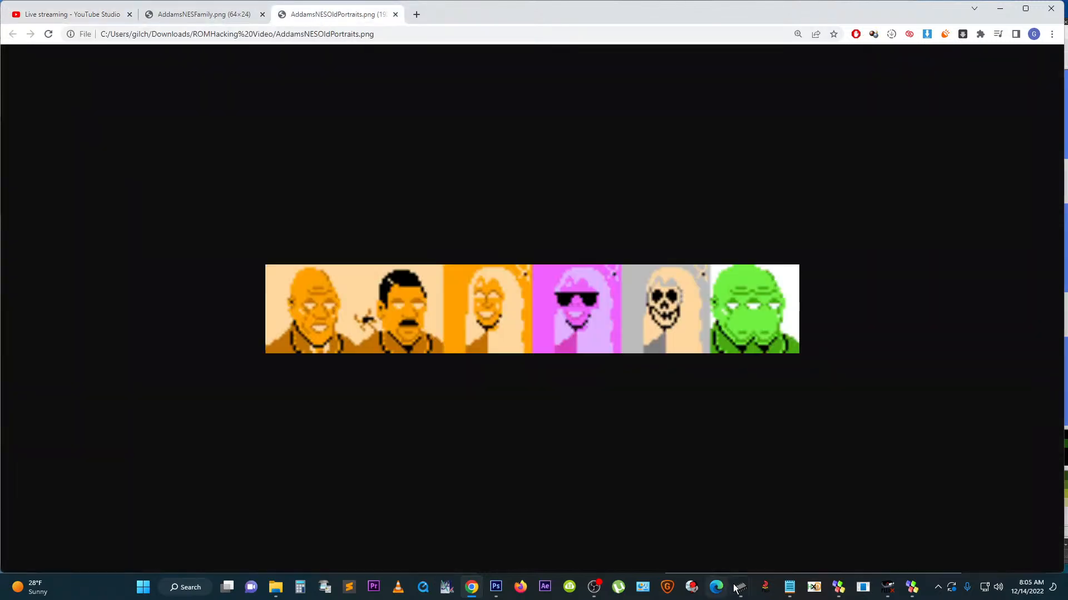
Step: Arrange the Copy.nes and original ROM windows and drag-select a tile block at the copy's top
mouse_move(739, 587)
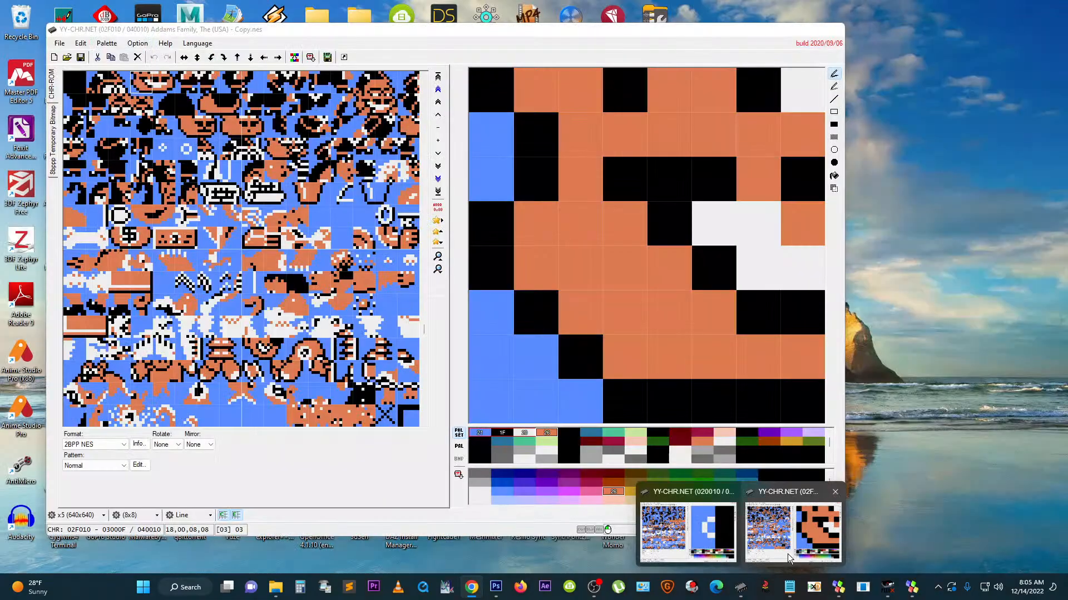
left_click(787, 556)
mouse_move(740, 587)
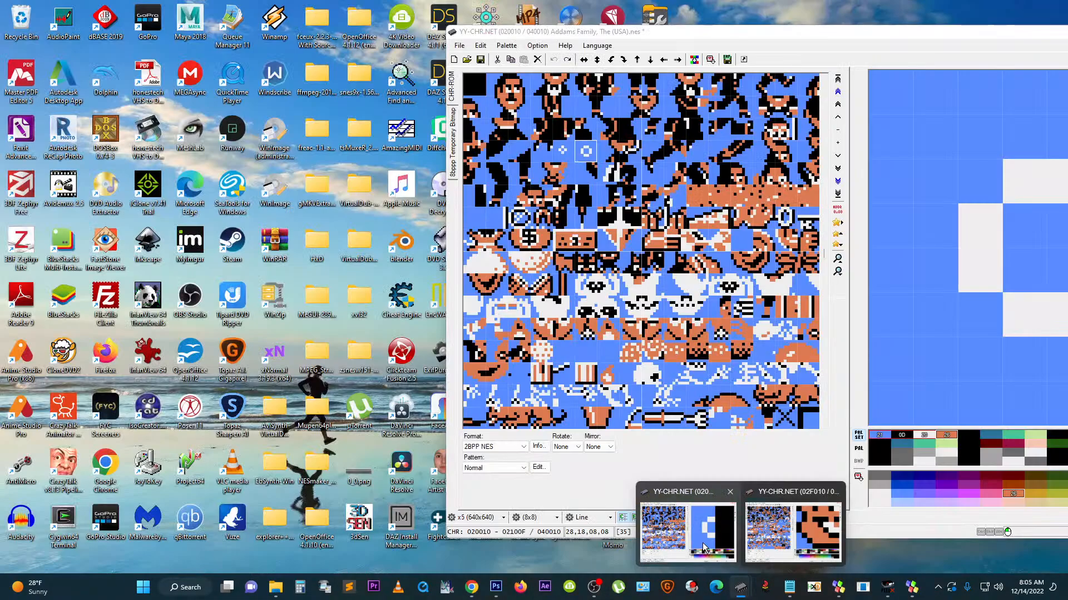
left_click(705, 550)
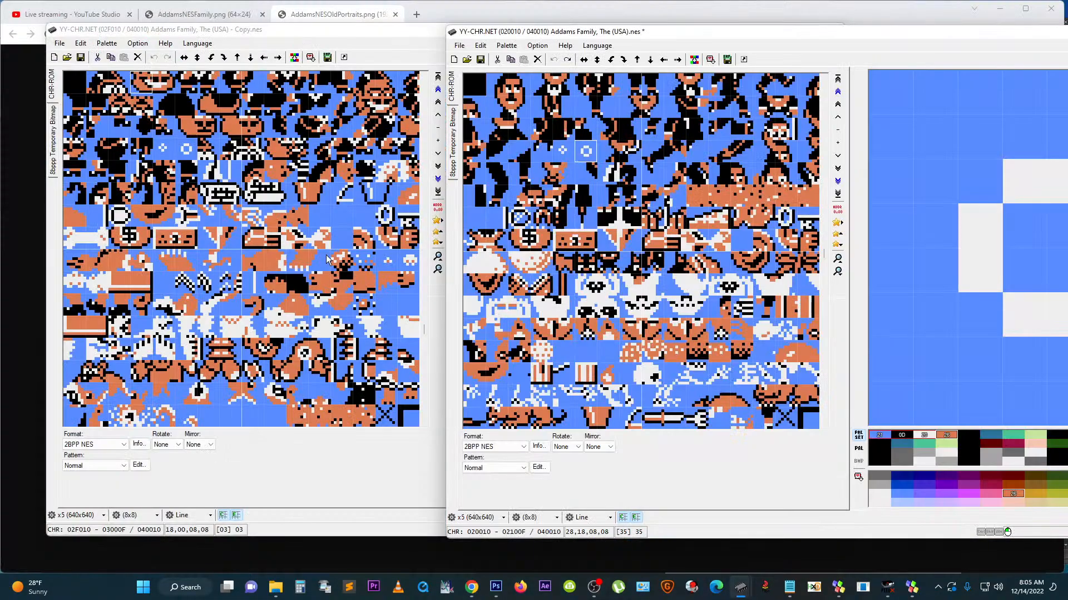
left_click_drag(76, 81, 414, 179)
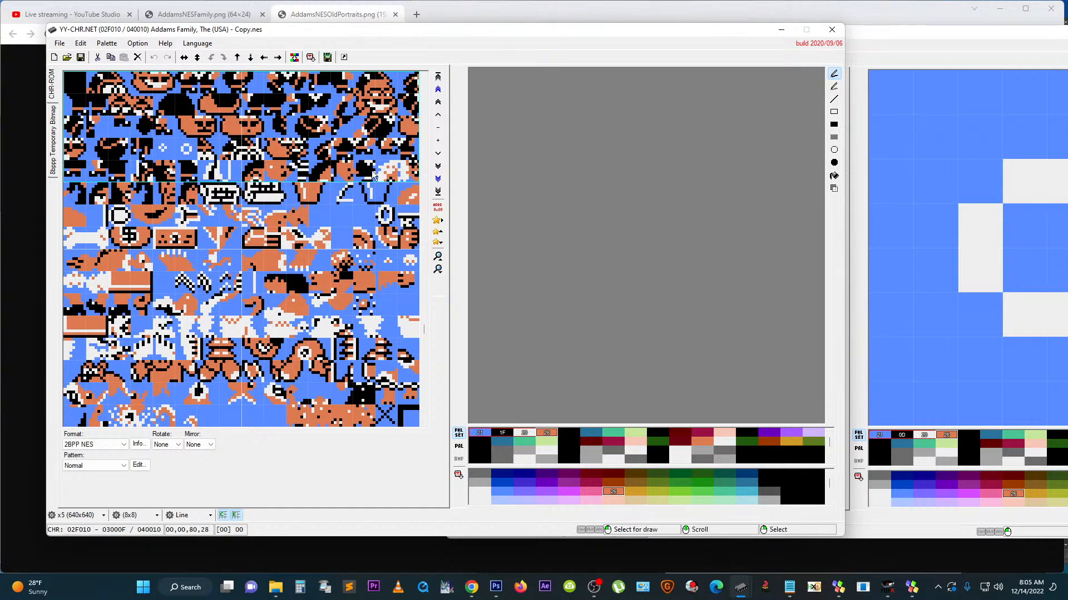
left_click(912, 34)
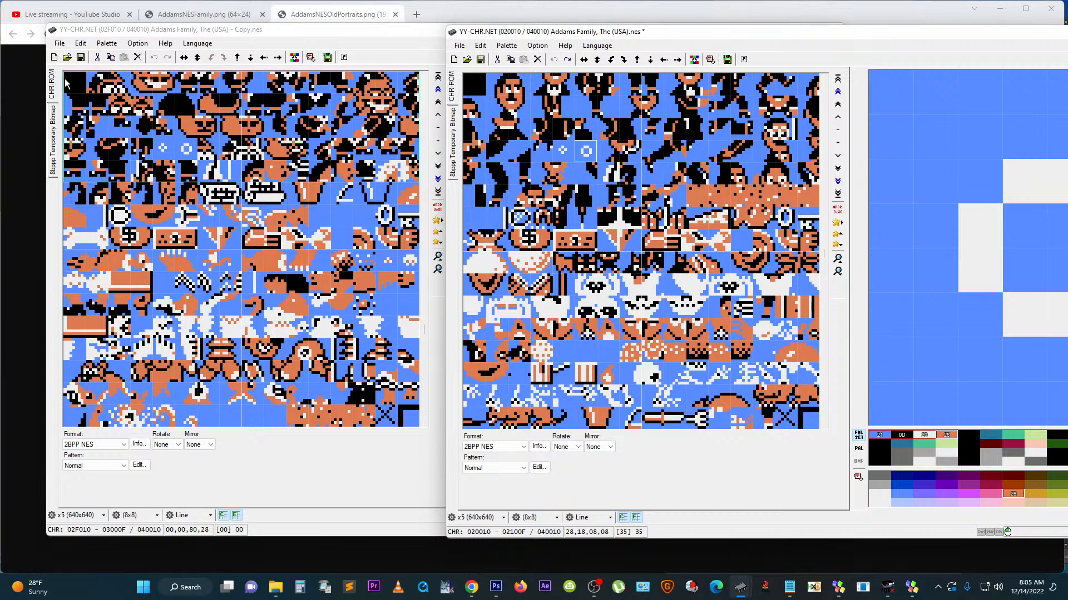
left_click(86, 96)
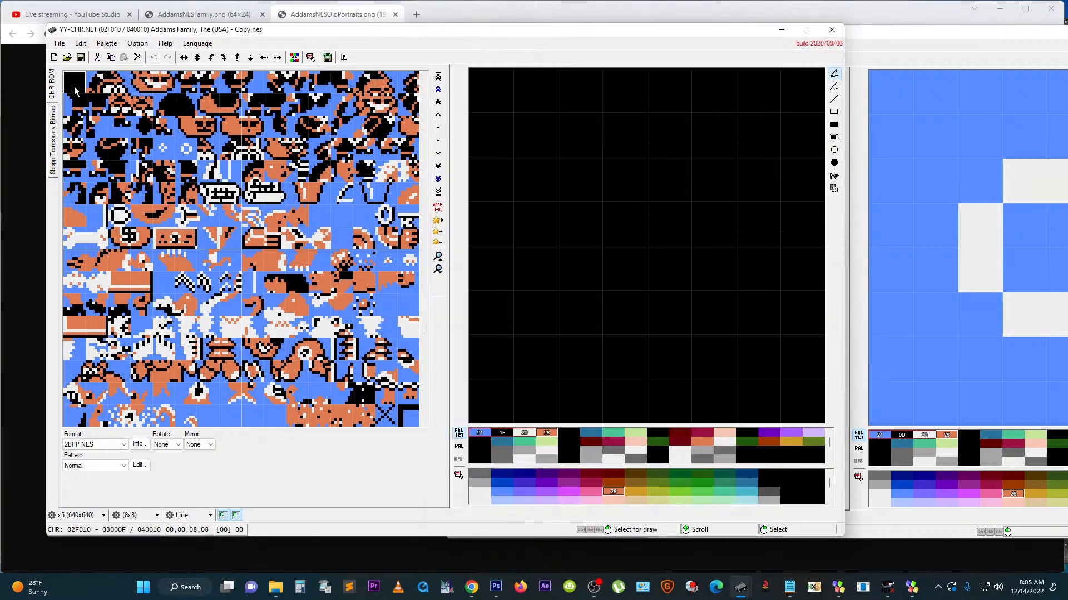
Step: Select Copy.nes's full-width top tile rows and paste them at the original ROM's first tile
left_click_drag(75, 89, 418, 156)
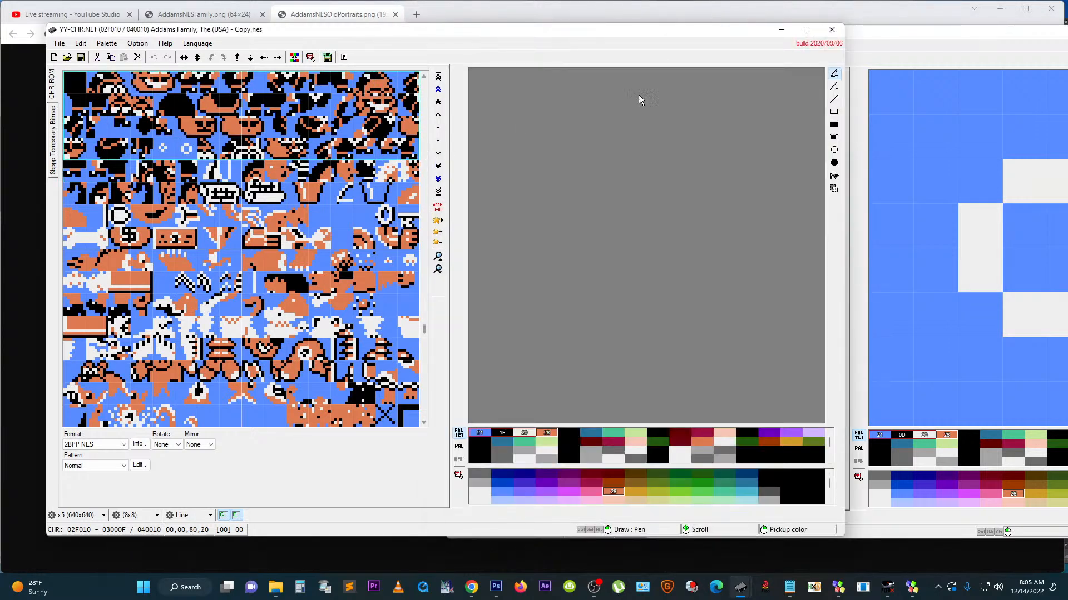
left_click(922, 34)
left_click(472, 81)
key("ctrl+v")
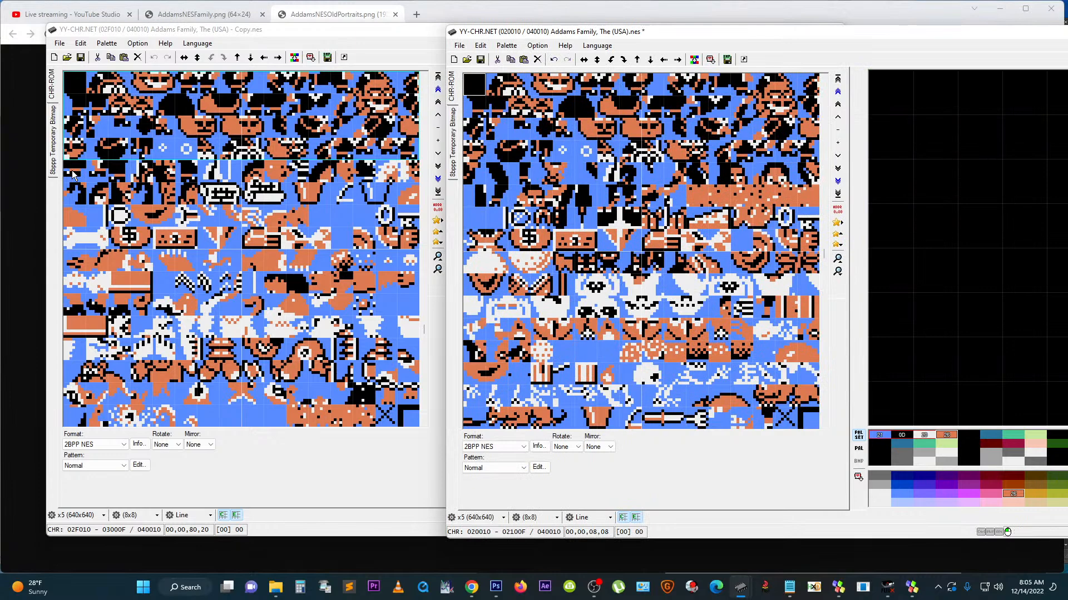
left_click_drag(74, 174, 422, 174)
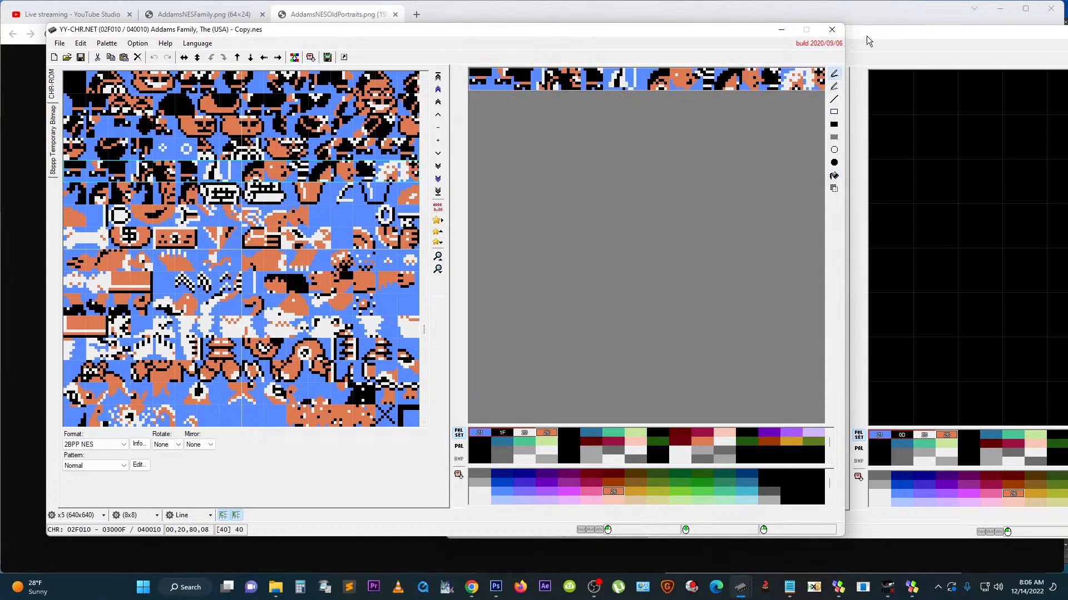
Step: Switch between the Copy.nes and original ROM windows and load an original tile into the pixel editor
left_click(865, 38)
left_click(229, 177)
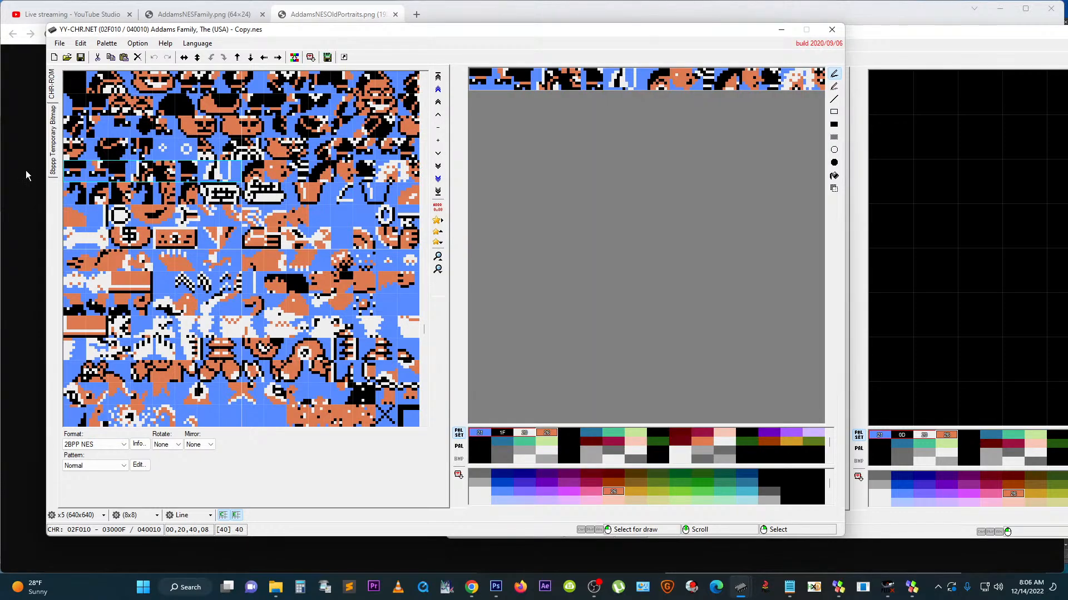
left_click(925, 31)
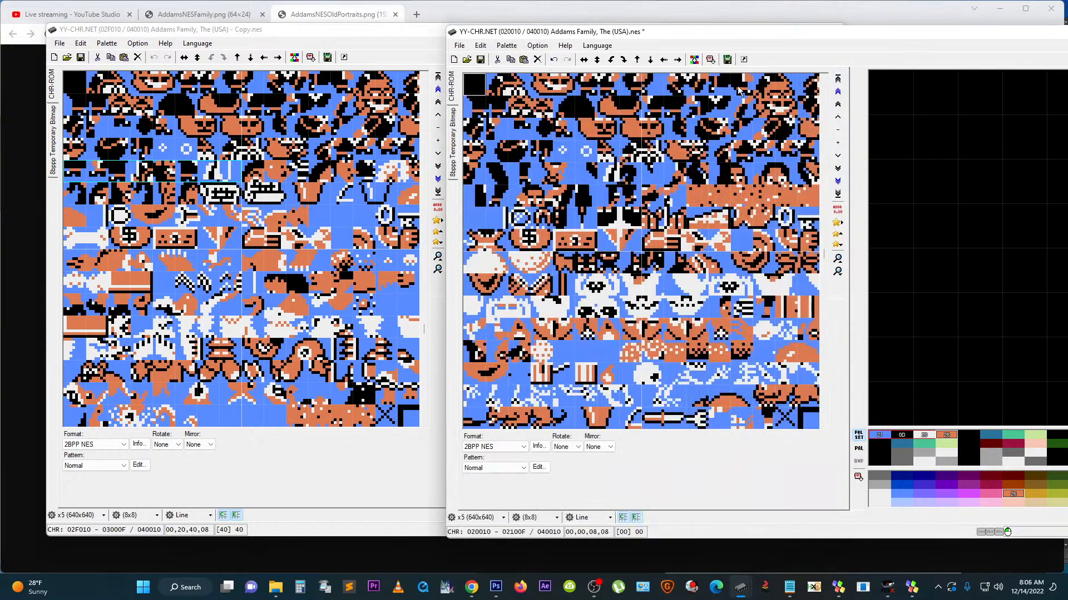
left_click(473, 178)
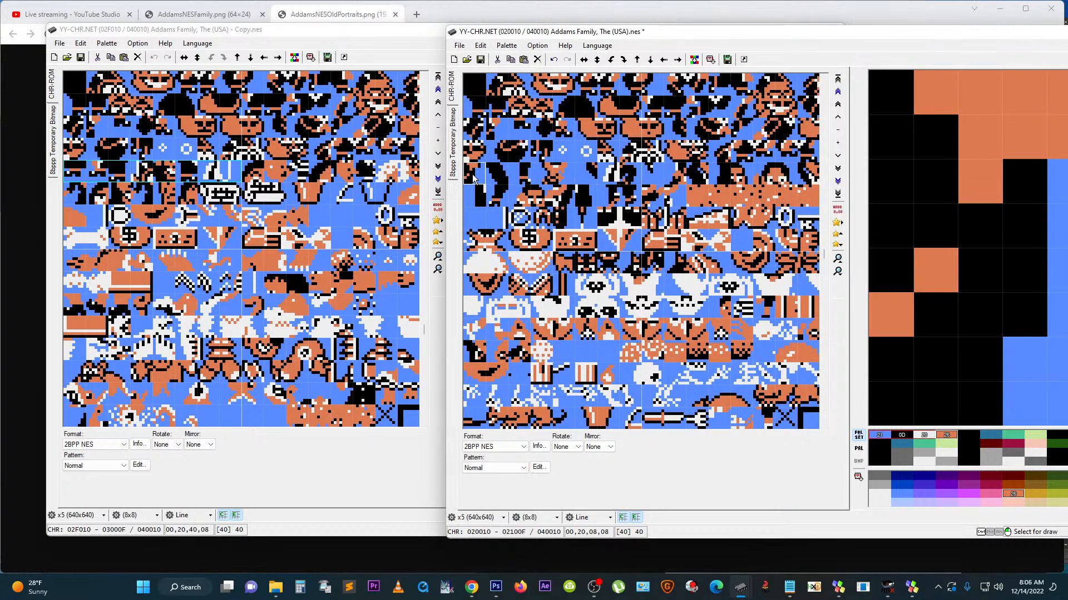
left_click(473, 178)
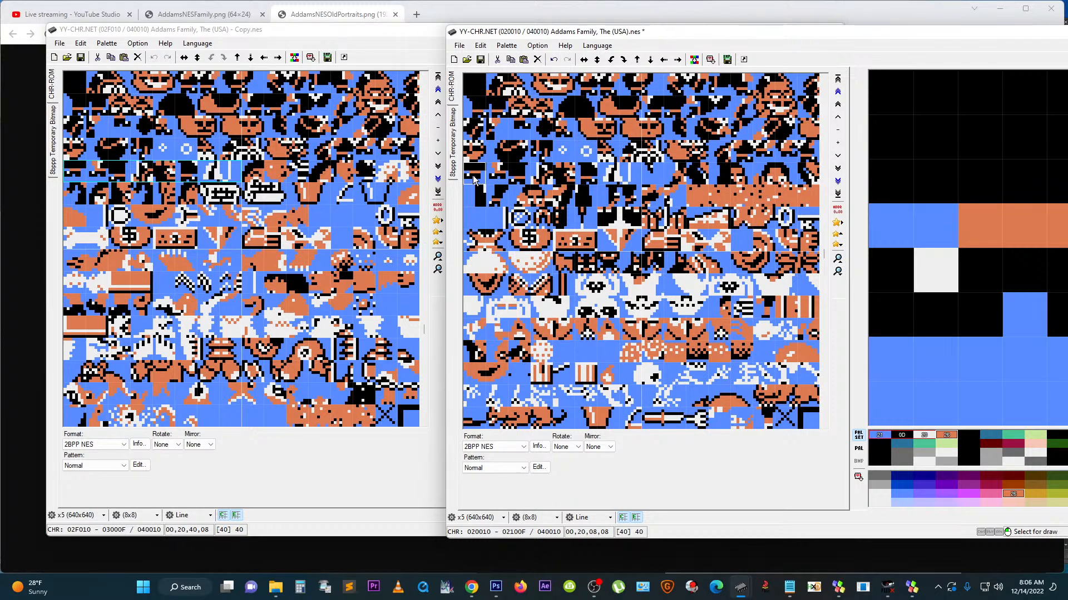
Step: Post 'you can see wnd hear what i'm doing' in the live chat, then show AddamsNESFamily.png
left_click(56, 14)
left_click(945, 537)
type("you can see w")
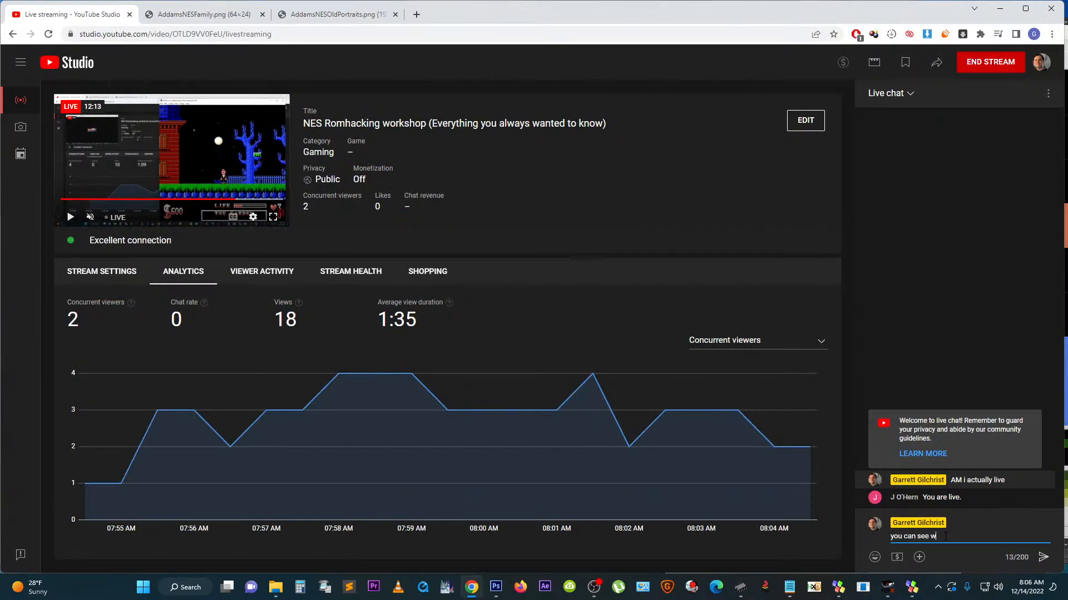
type("nd hear what i'm doing")
key("Return")
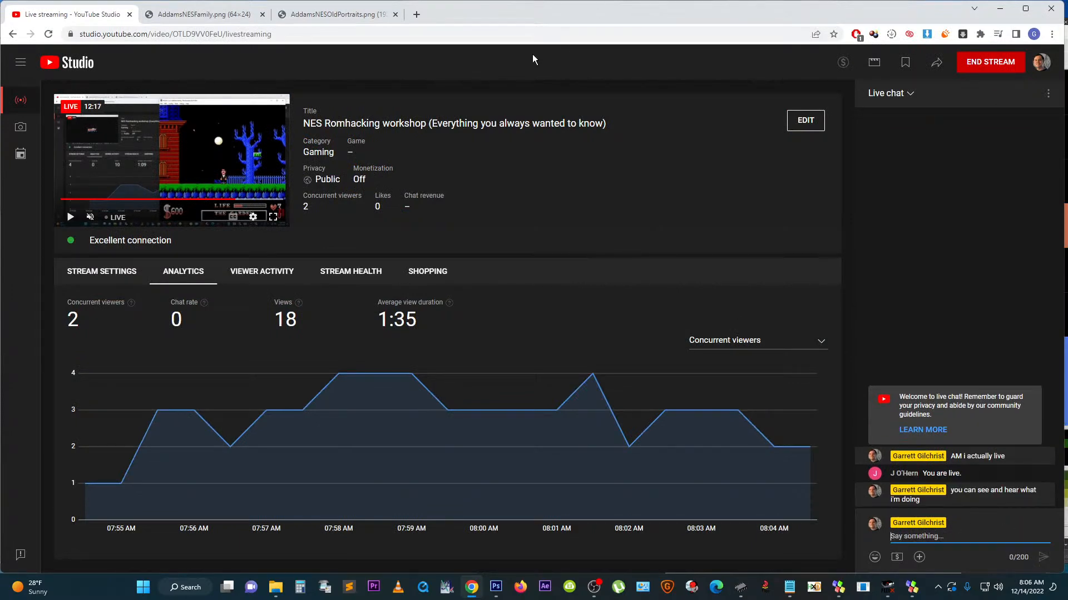
left_click(351, 14)
left_click(212, 15)
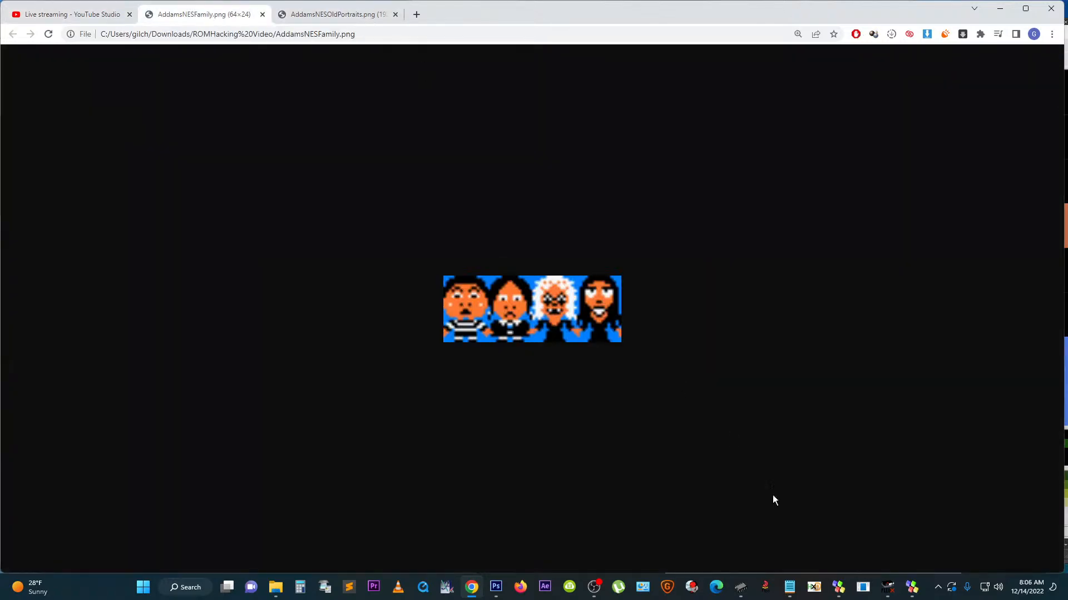
Step: Bring the Addams Family (USA) tile window forward and open several tiles in the pixel editor
mouse_move(749, 594)
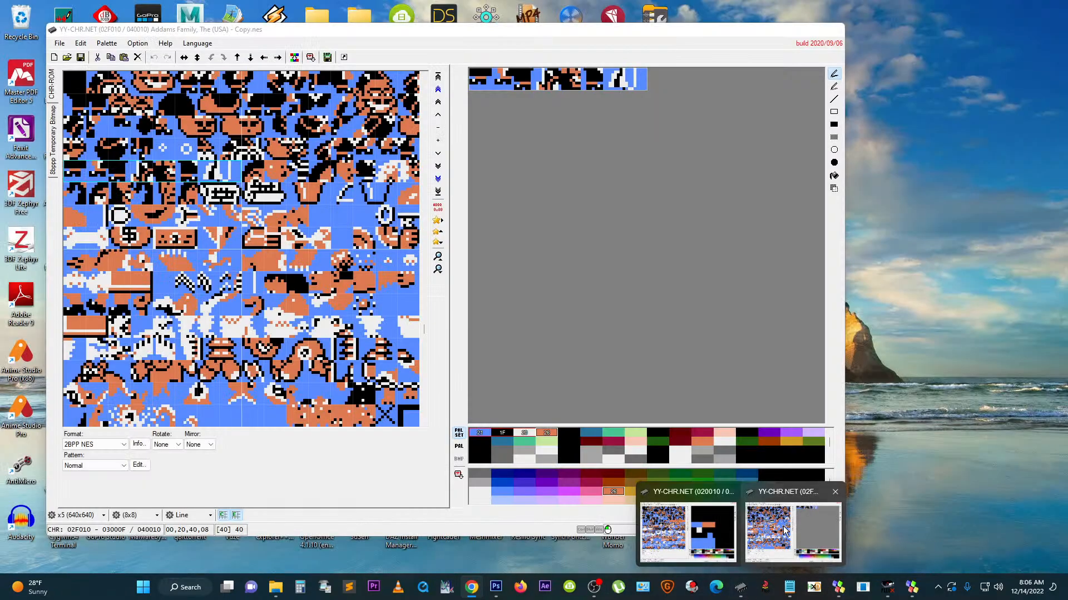
left_click(784, 527)
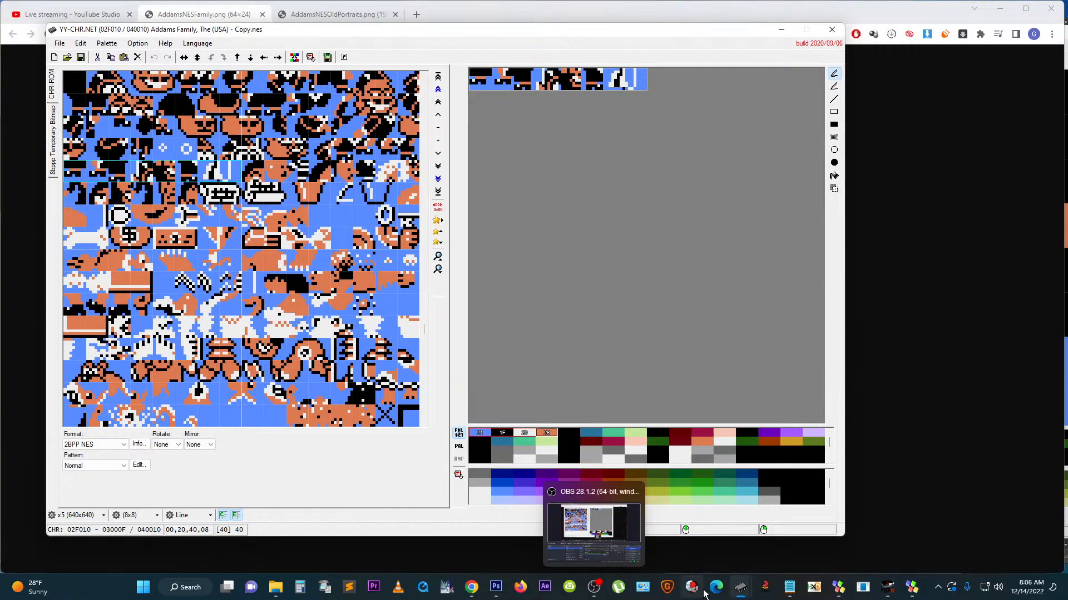
mouse_move(741, 588)
mouse_move(676, 539)
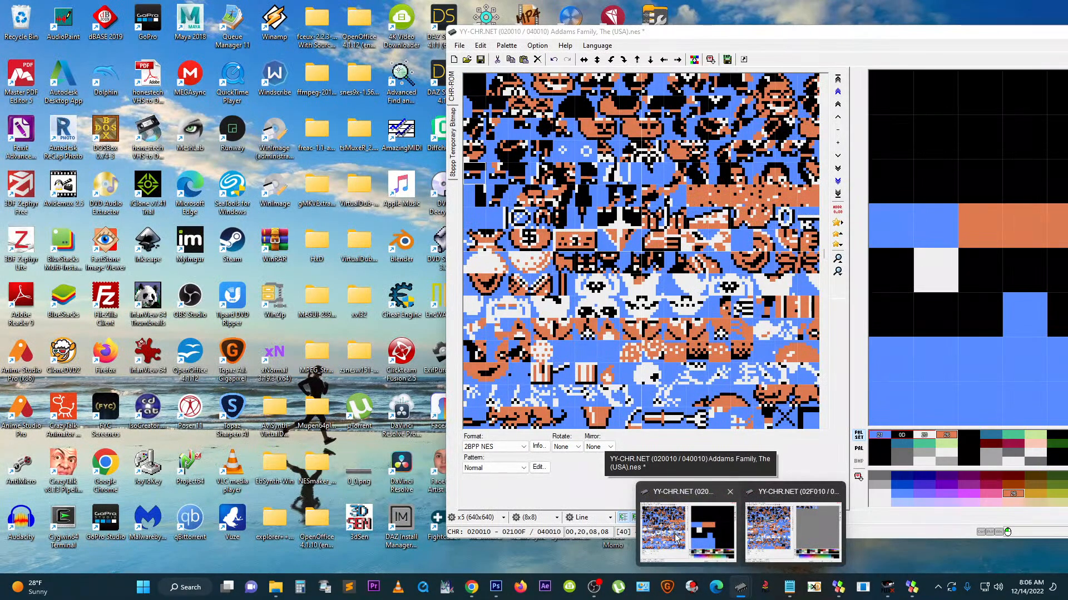
left_click(677, 539)
left_click(576, 122)
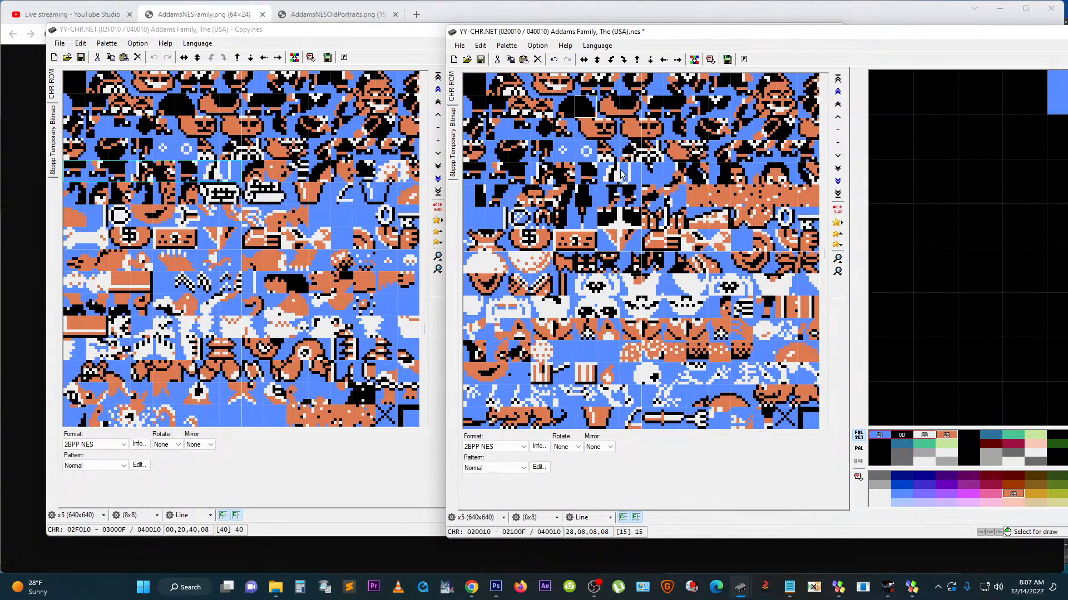
key("ctrl")
left_click(483, 221)
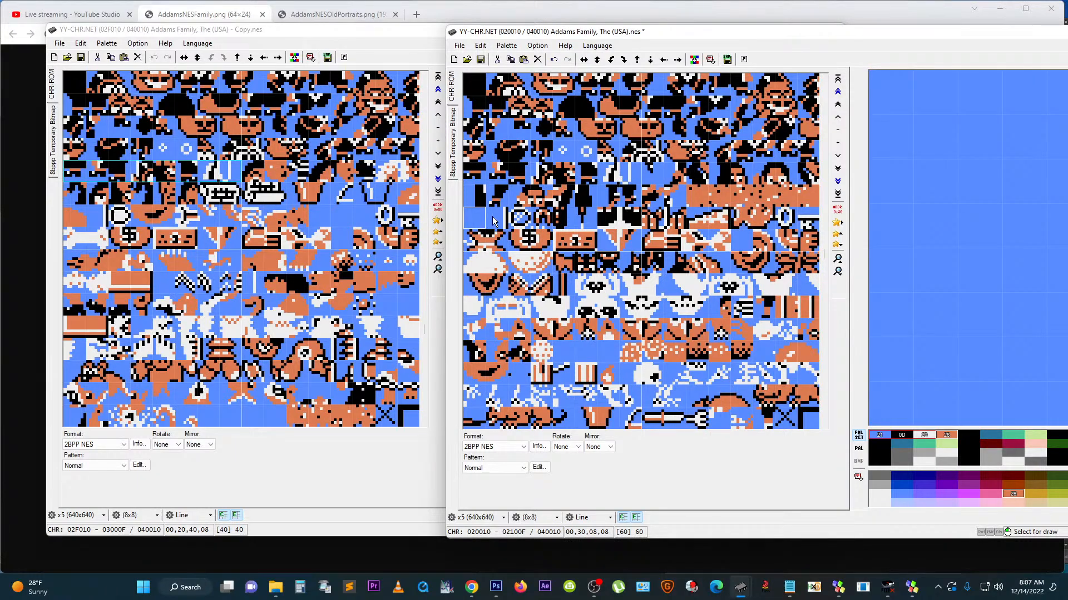
left_click(513, 221)
Step: Inspect tiles C4, C6, C5, FE and 57, then bring the FCEUX window forward
left_click(569, 353)
left_click(615, 357)
left_click(560, 99)
left_click(589, 351)
left_click(786, 421)
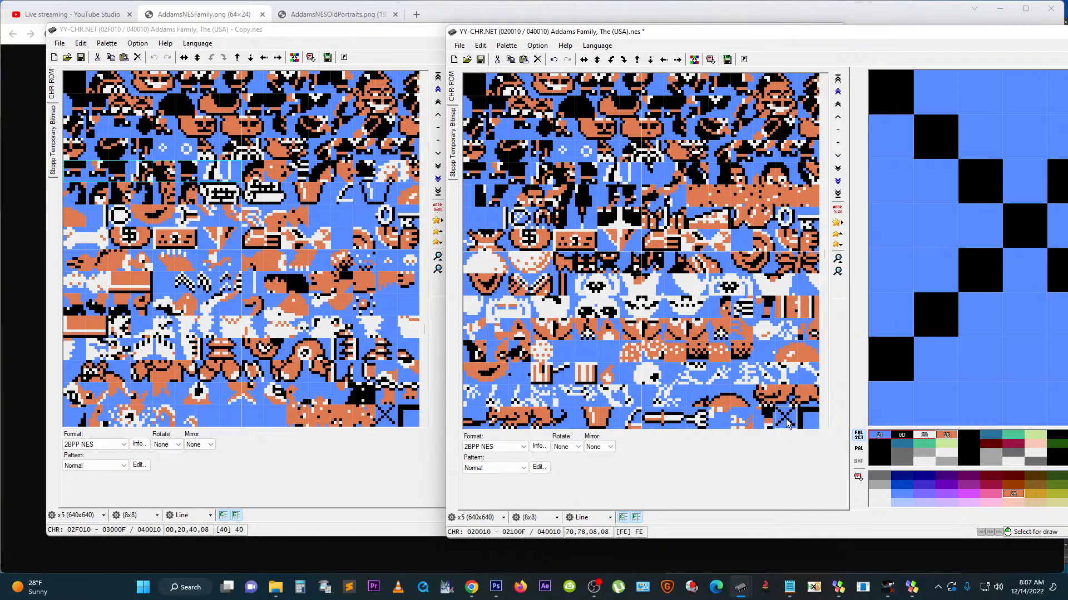
left_click(624, 205)
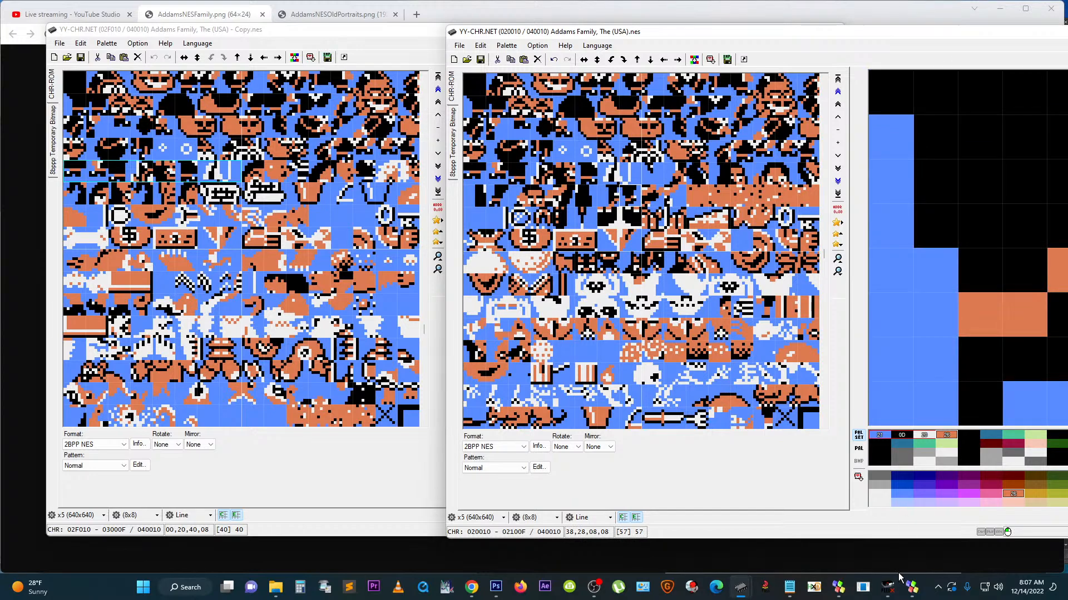
mouse_move(888, 587)
left_click(883, 535)
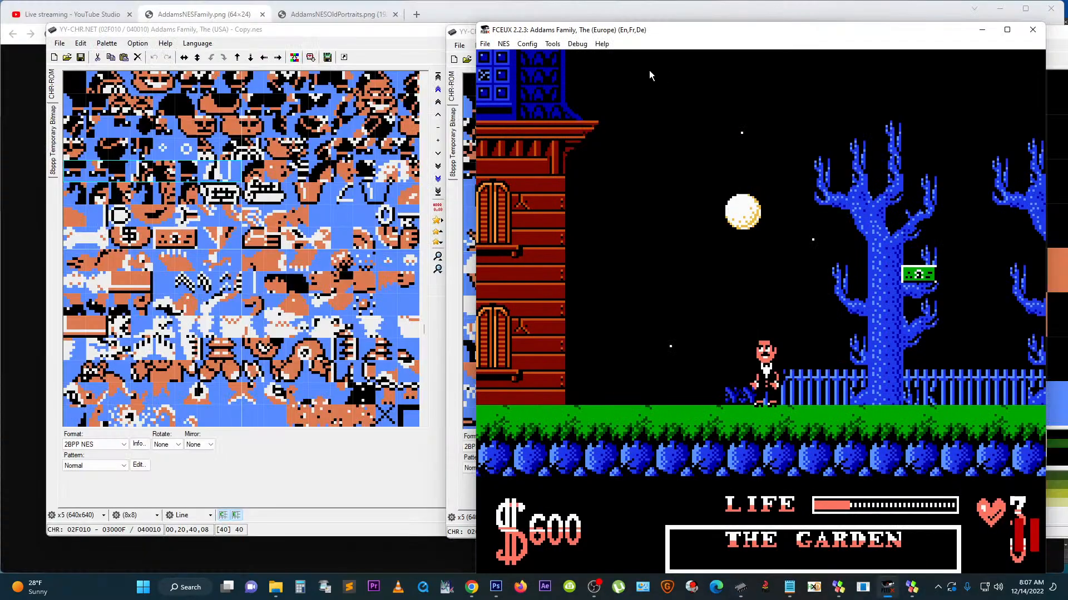
Step: Drag Addams Family, The (USA).nes from the ROMHacking Video folder onto FCEUX to load it
left_click_drag(573, 34, 543, 20)
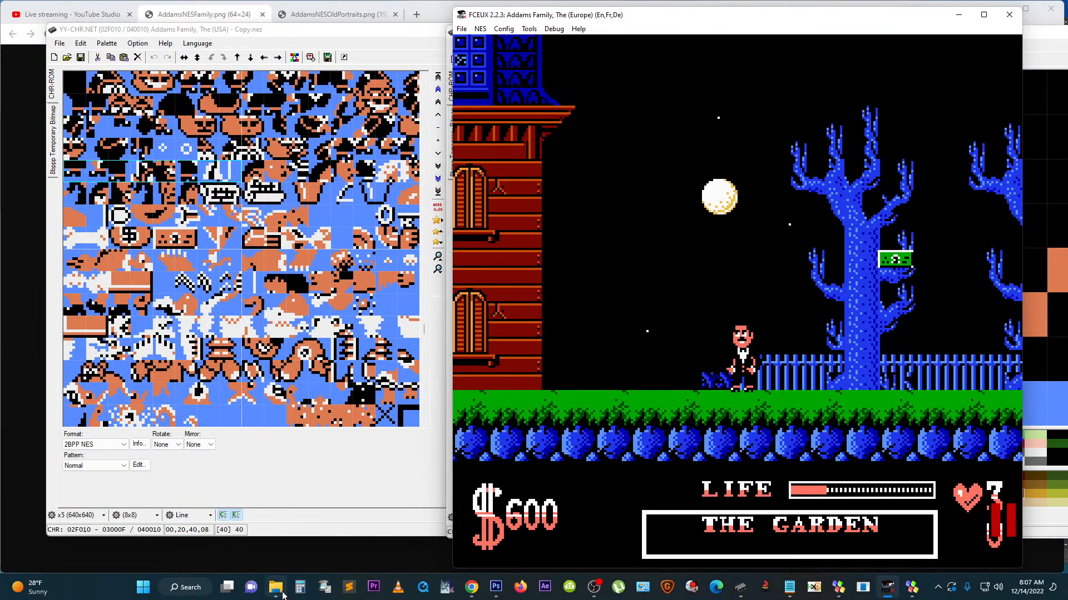
mouse_move(279, 591)
left_click(264, 553)
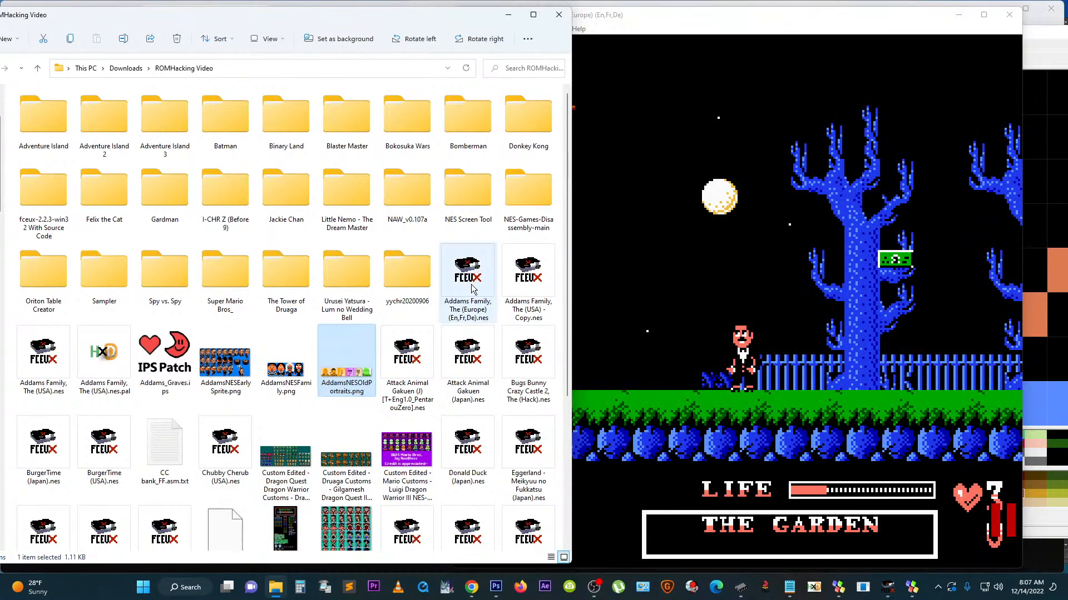
left_click(49, 367)
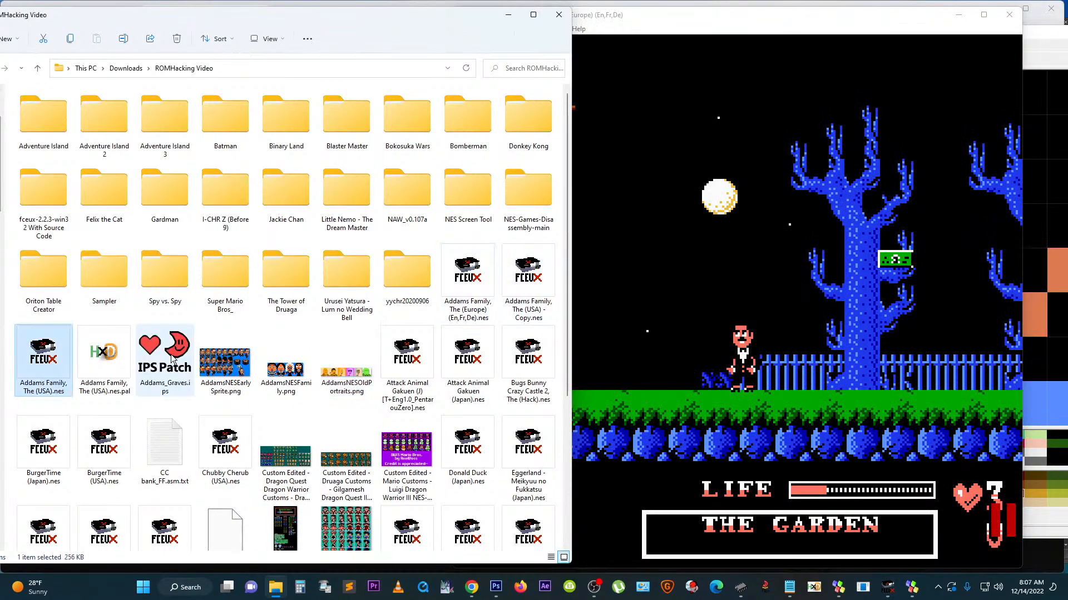
left_click_drag(39, 358, 803, 341)
left_click(773, 343)
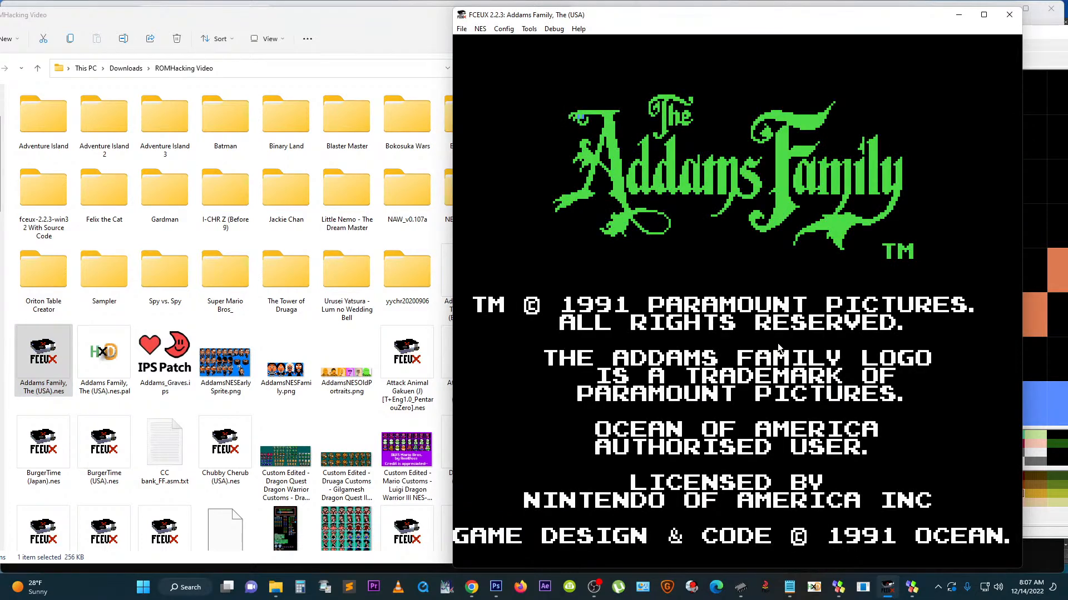
Step: Start the game and climb the garden tree's branches using the arrow keys and F to jump
key("Return")
key("Right")
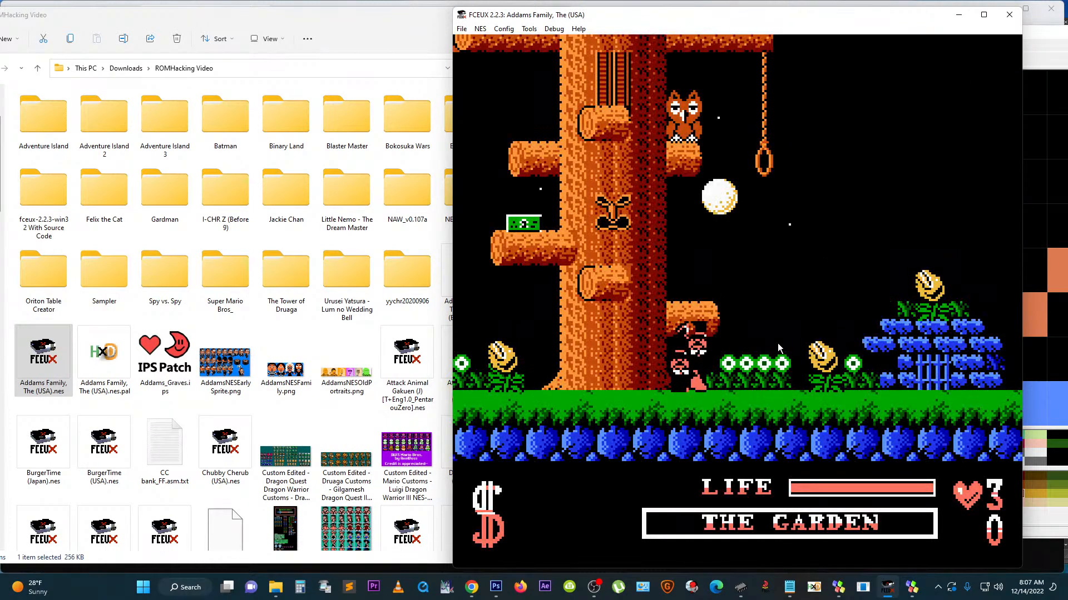
key("Right")
key("Left")
key("Left")
key("Right")
key("f")
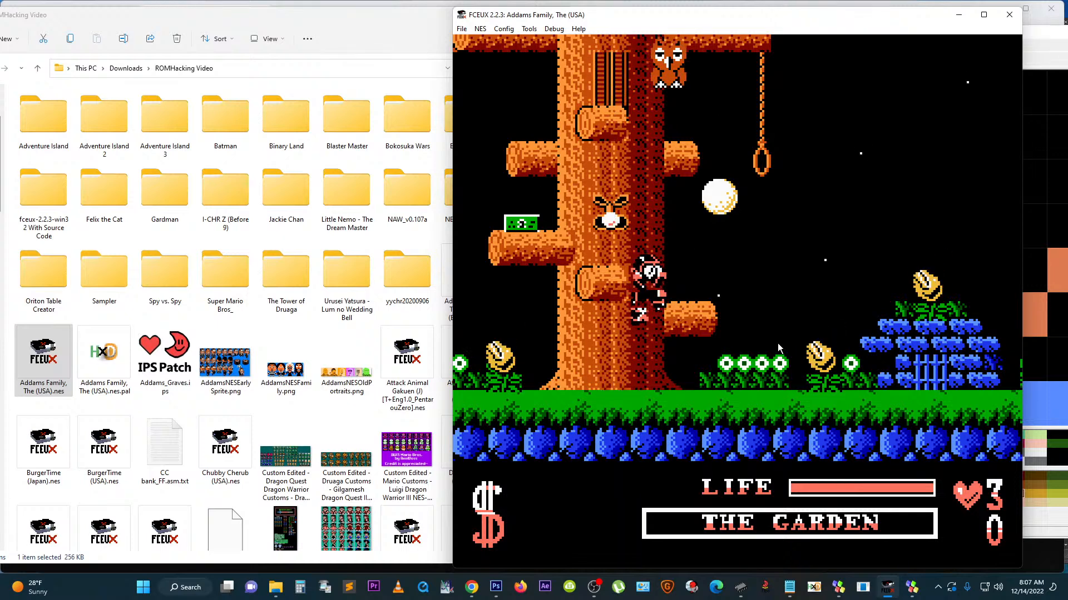
key("f")
key("Right")
key("Left")
key("f")
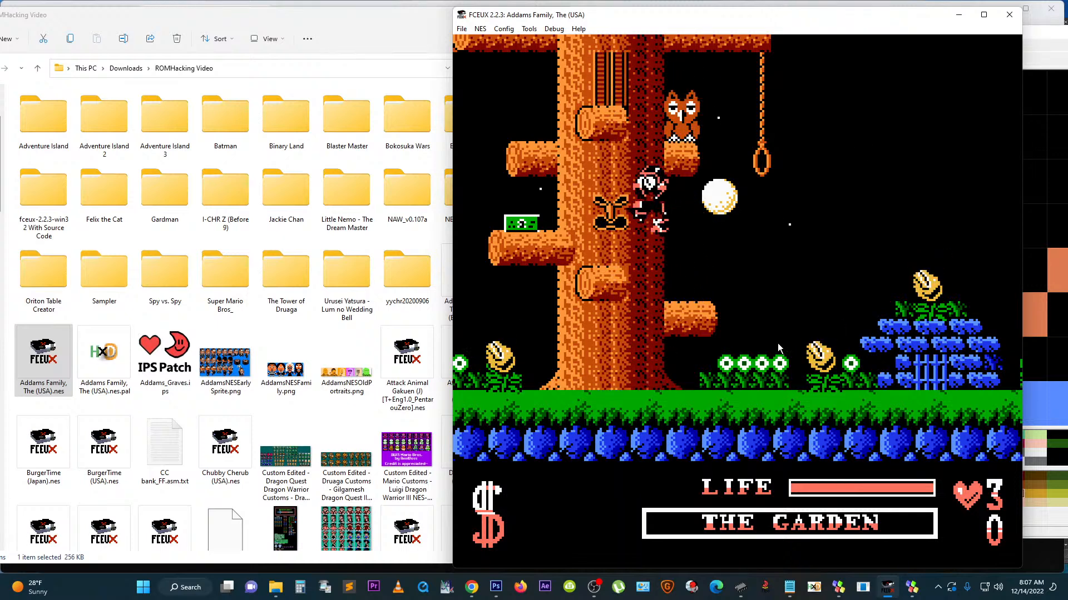
key("Left")
key("f")
key("Right")
key("f")
key("Right")
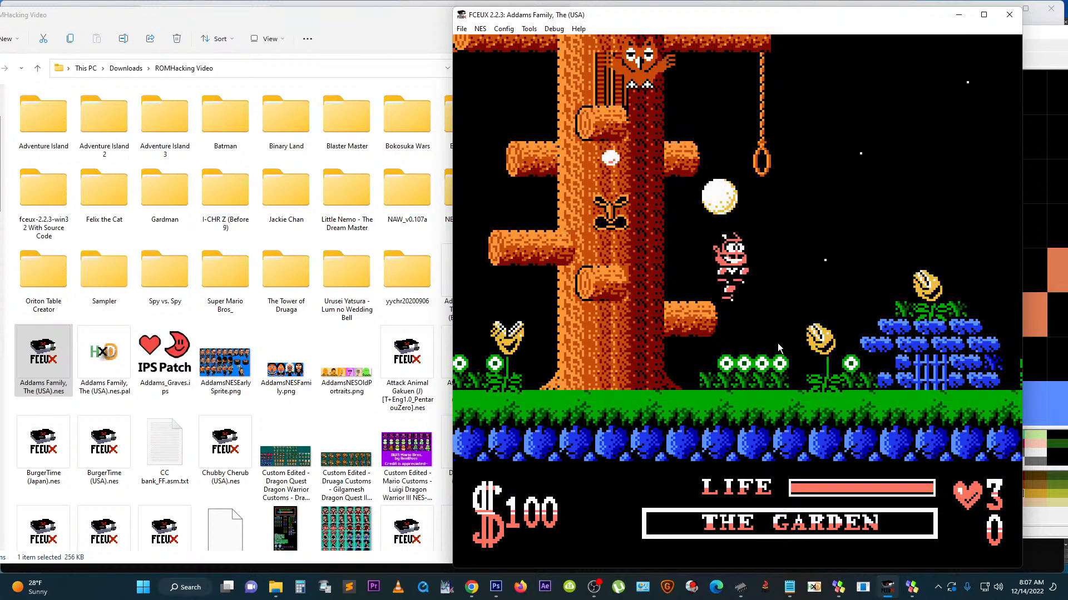
key("Down")
key("Down")
key("Down")
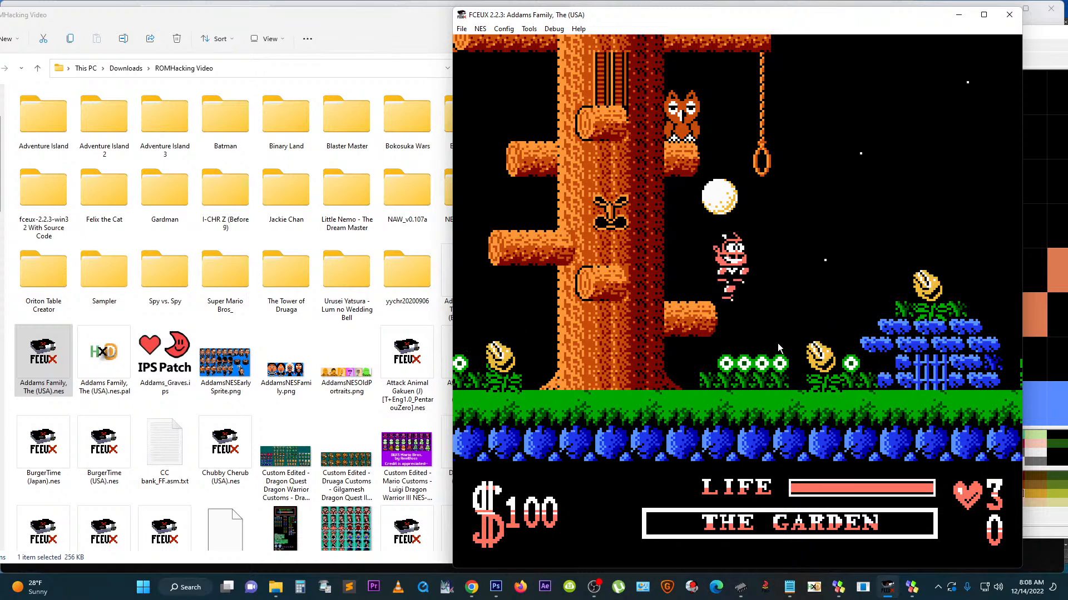
key("Down")
key("Left")
key("Right")
key("Left")
Step: Drop to the ground, cross the blue rock mound, jump for the gift box, and pause
key("Right")
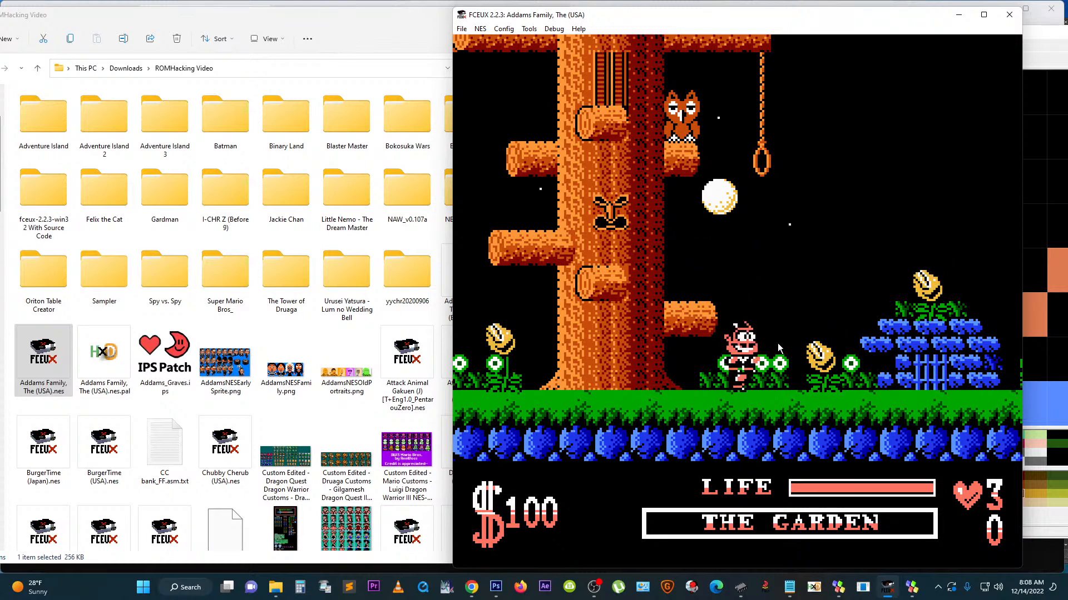
key("Right")
key("Right")
key("f")
key("Right")
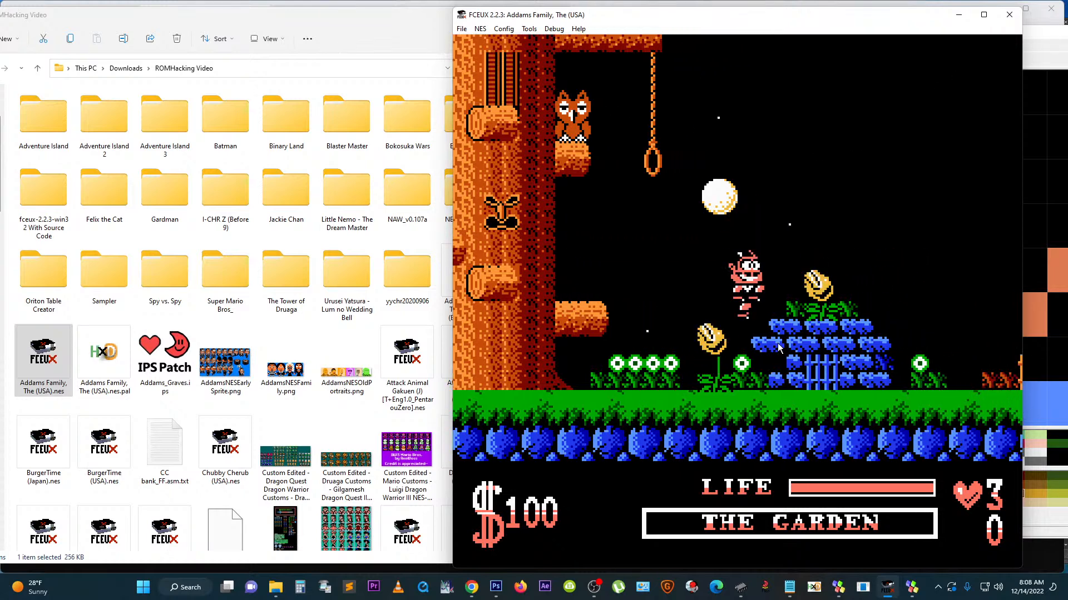
key("Right")
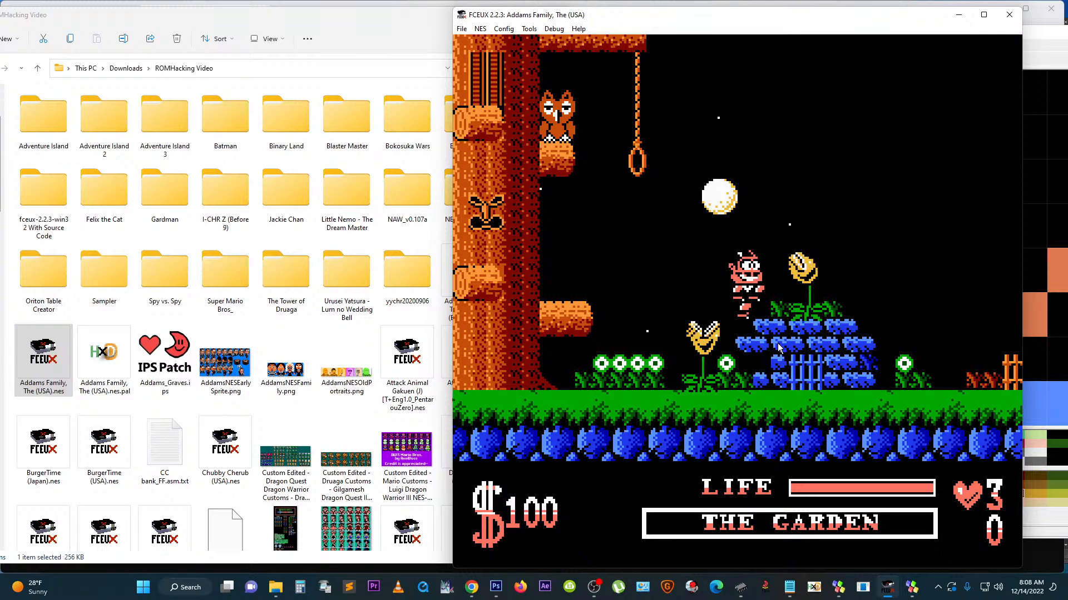
key("Right")
key("f")
key("Right")
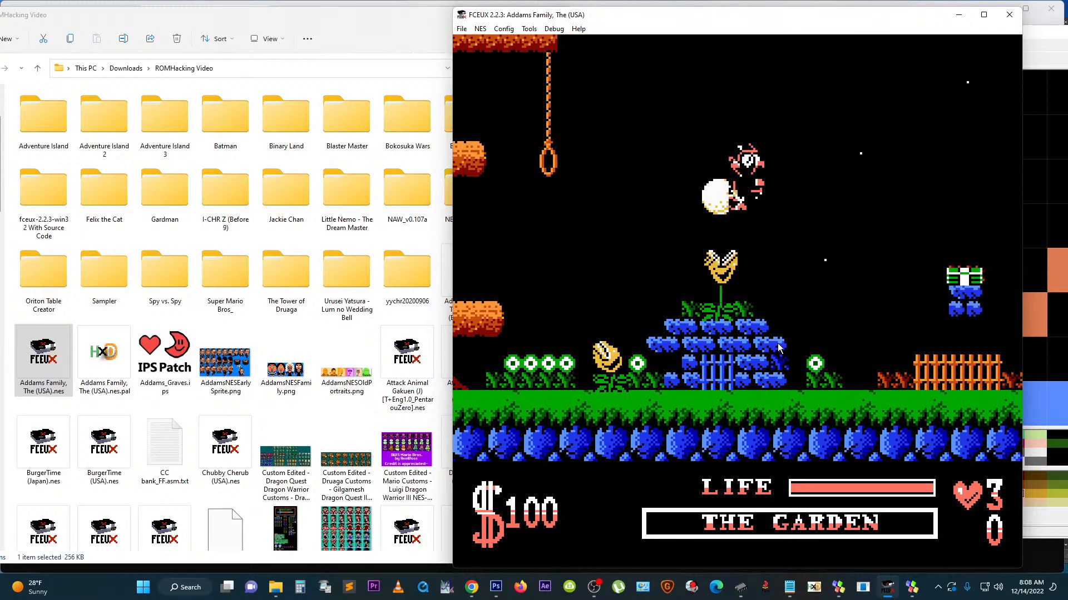
key("Right")
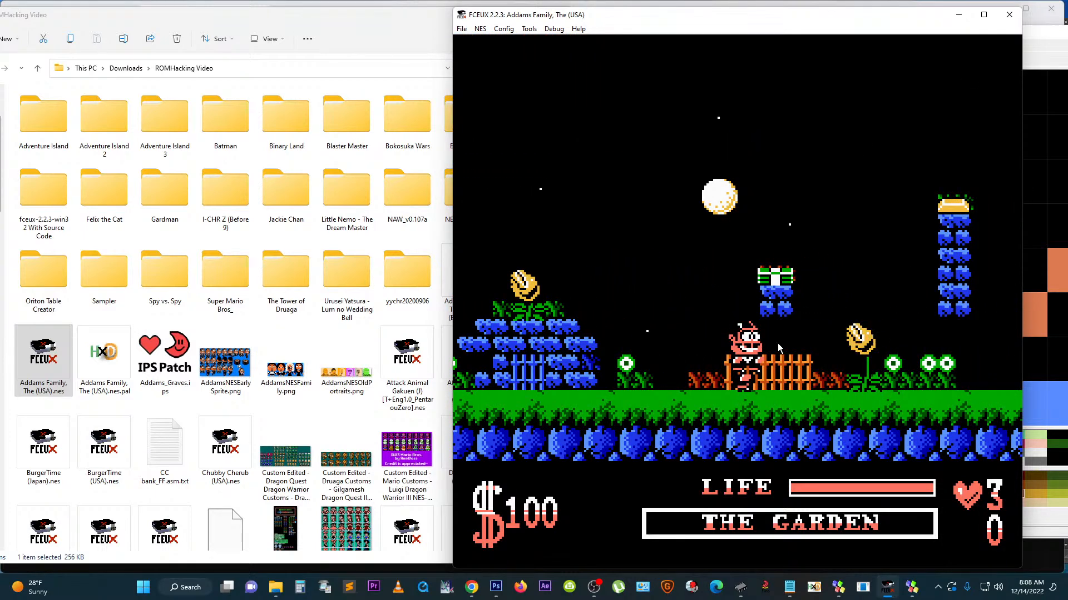
key("Left")
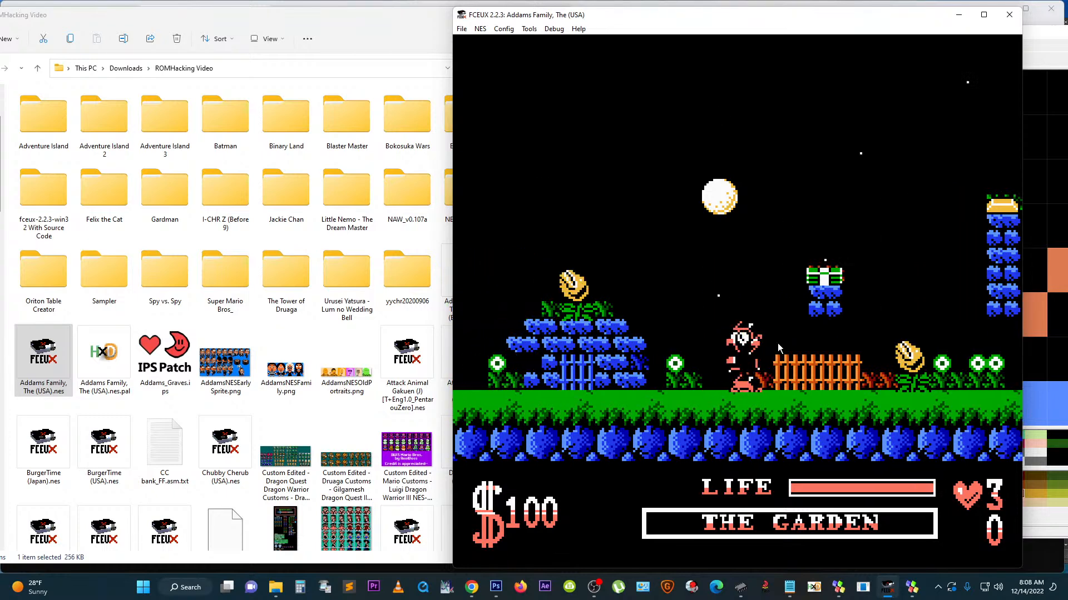
key("f")
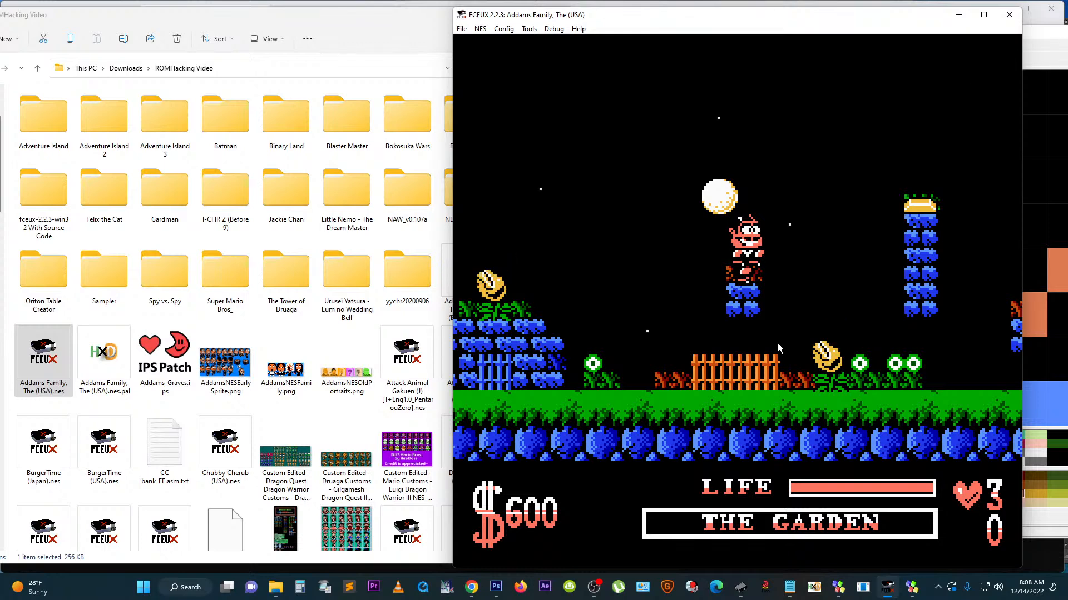
key("Right")
key("Pause")
key("Pause")
key("Left")
key("Pause")
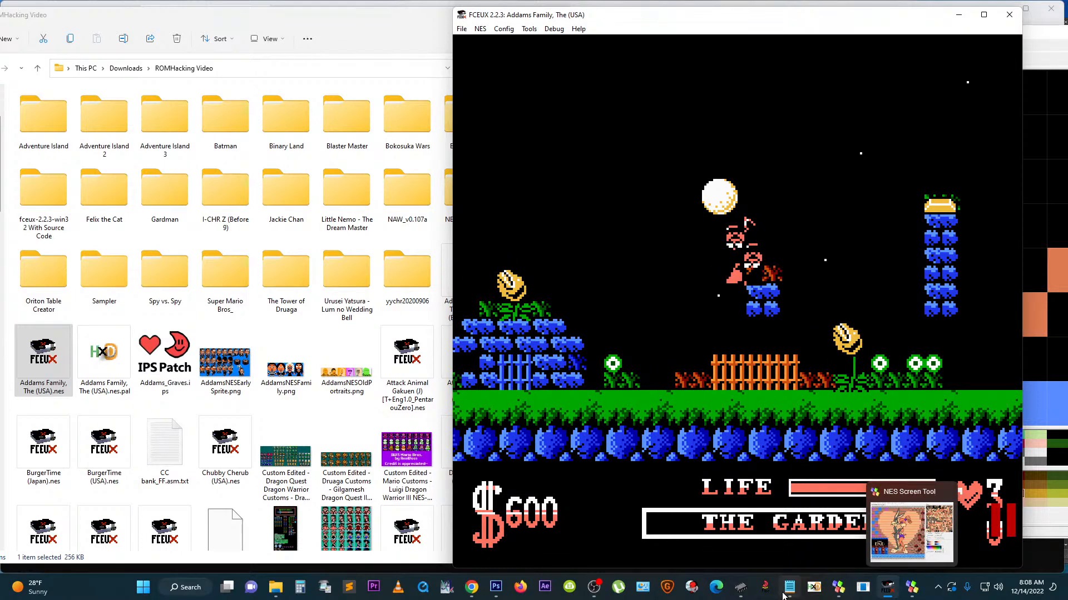
Step: Page the Copy.nes tile sheet down to the character sprite tiles at 036010
mouse_move(745, 592)
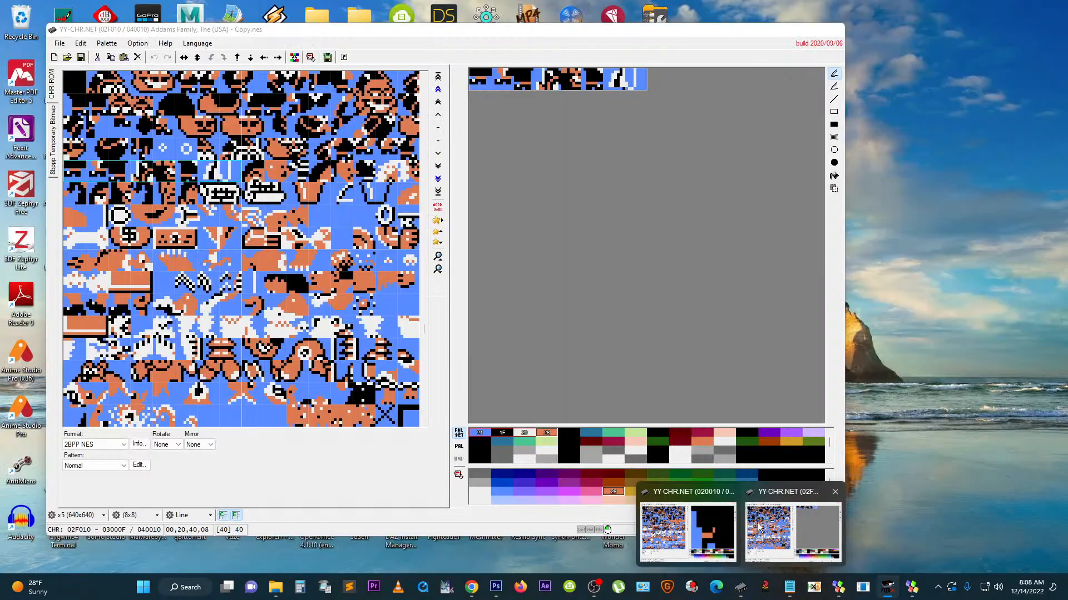
left_click(702, 550)
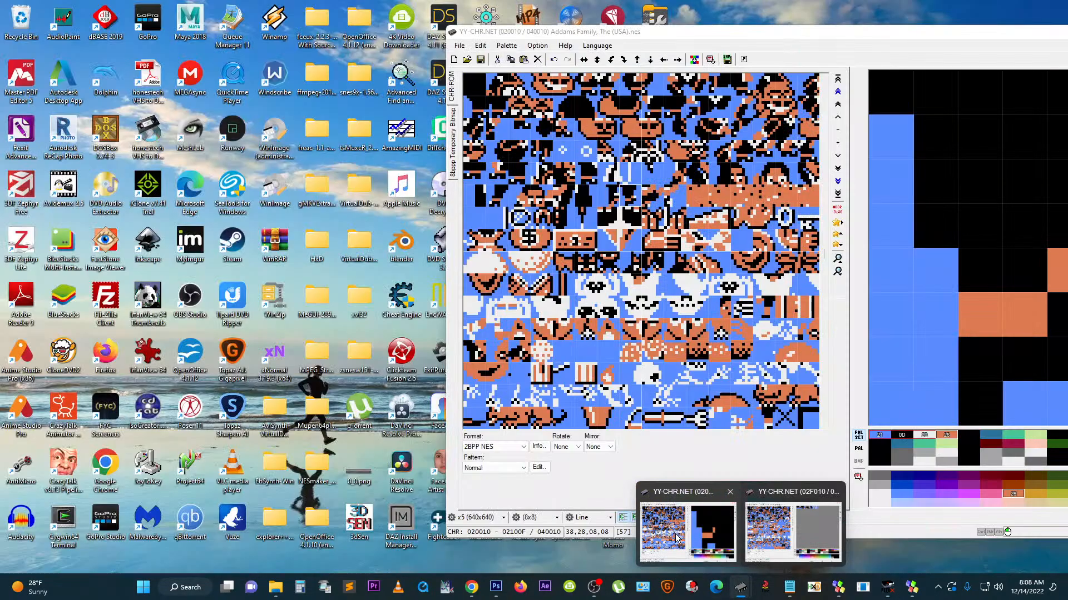
left_click(676, 538)
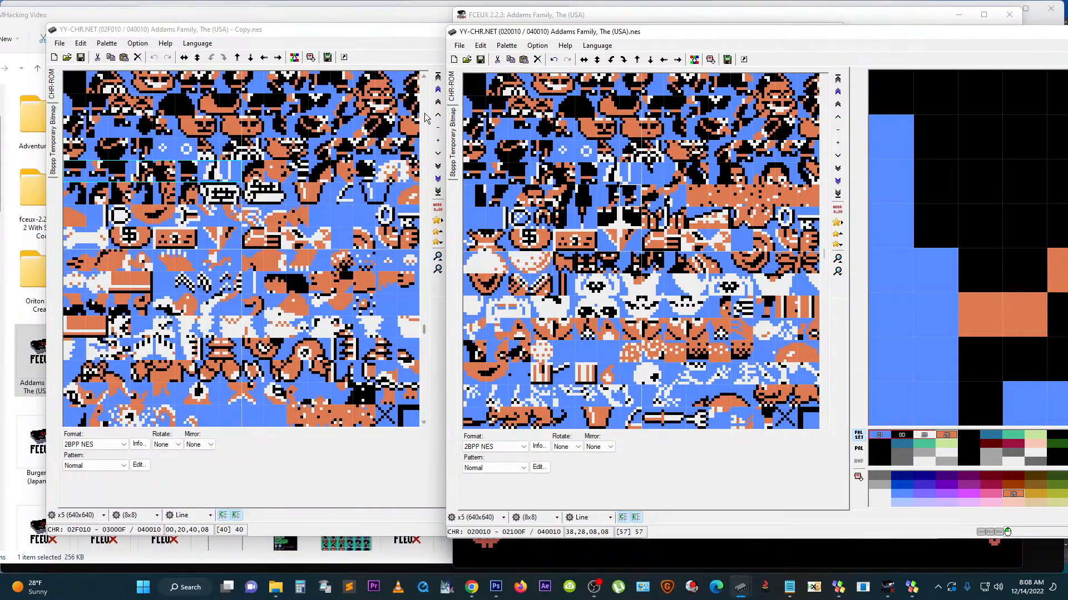
left_click(426, 364)
left_click(426, 365)
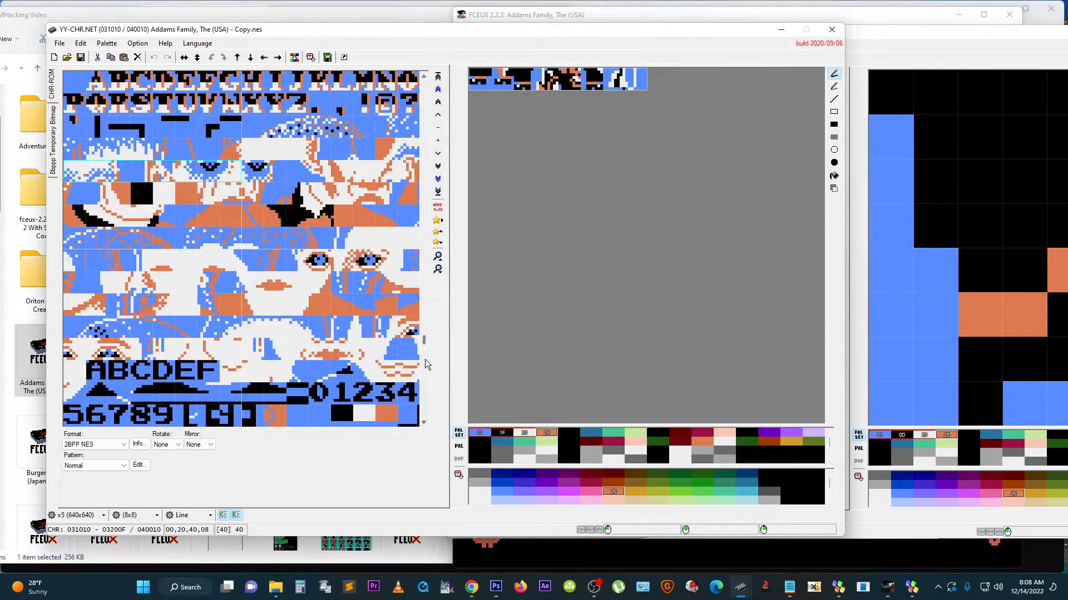
left_click(426, 365)
left_click(426, 364)
left_click(426, 378)
left_click(425, 378)
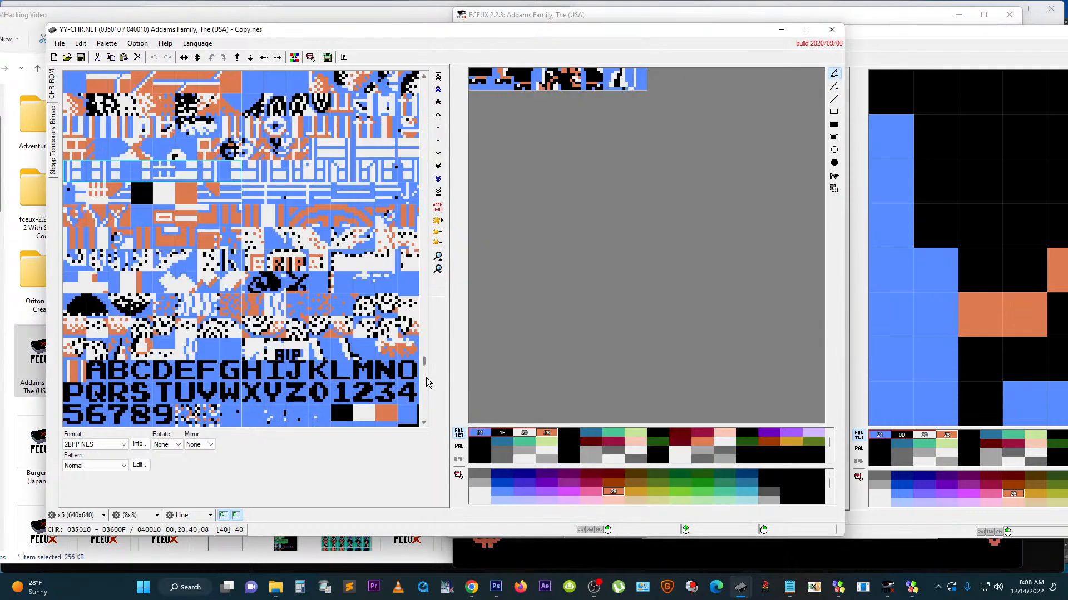
left_click(426, 378)
left_click(426, 378)
left_click(426, 325)
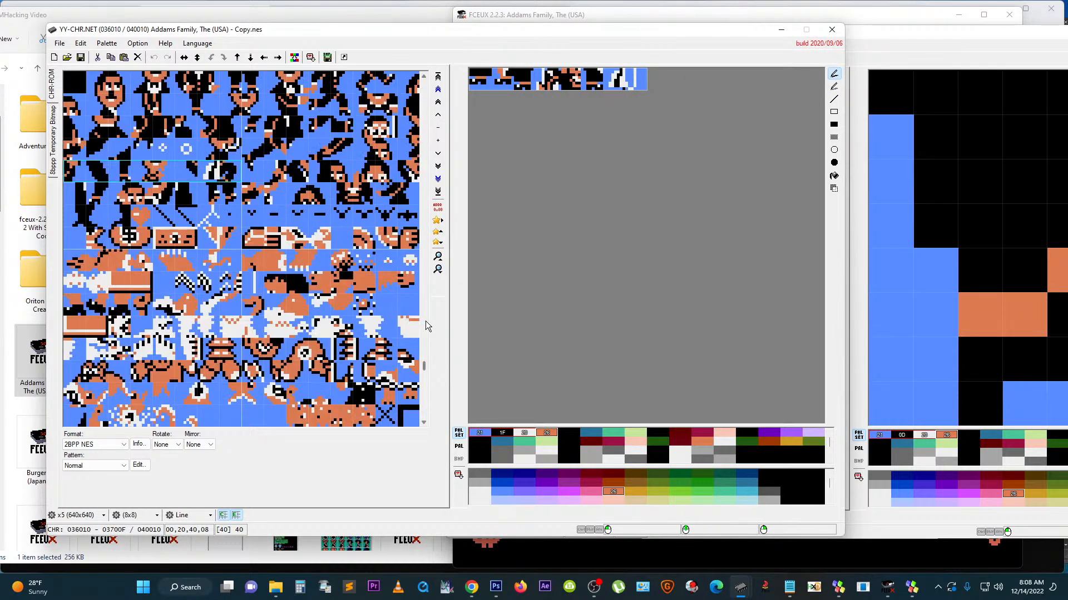
Step: Place the original ROM window beside the copy and step through its top-row tiles 01 to 09
left_click(871, 37)
left_click_drag(757, 36, 710, 196)
left_click_drag(809, 145, 773, 65)
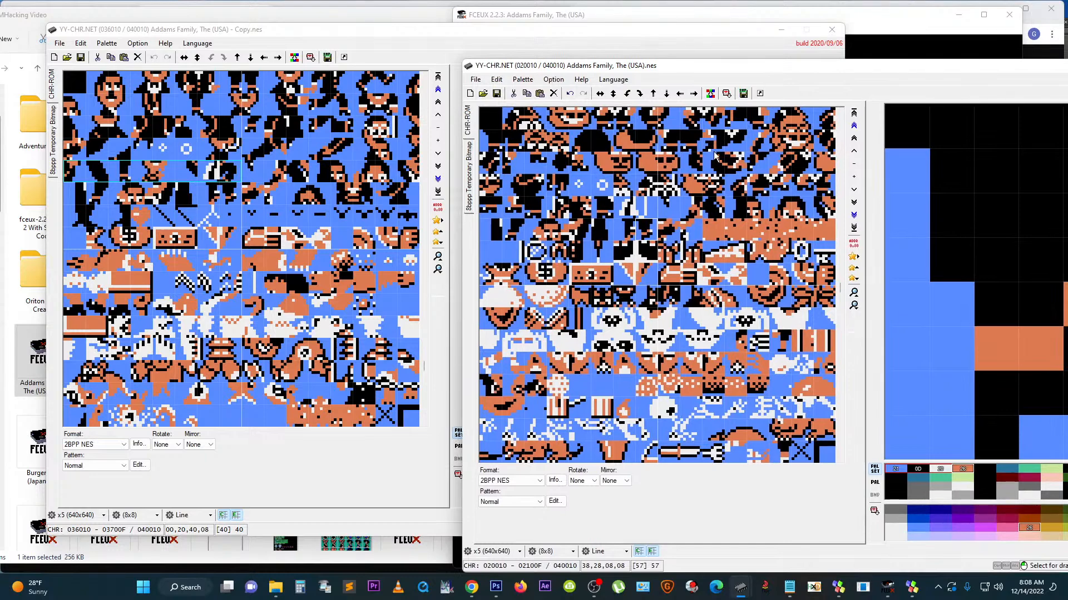
left_click(608, 123)
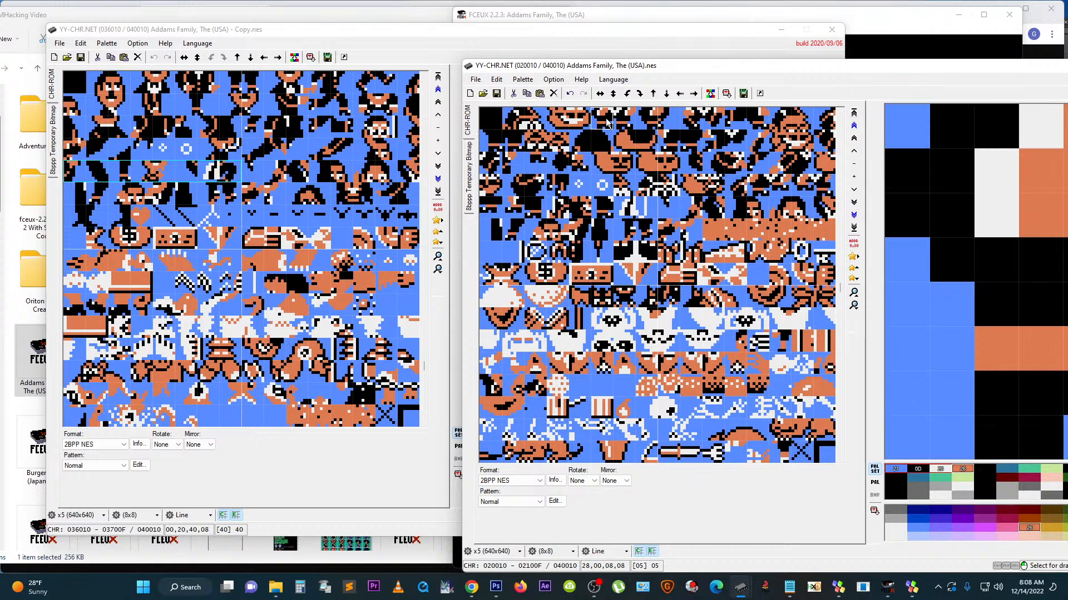
left_click(650, 127)
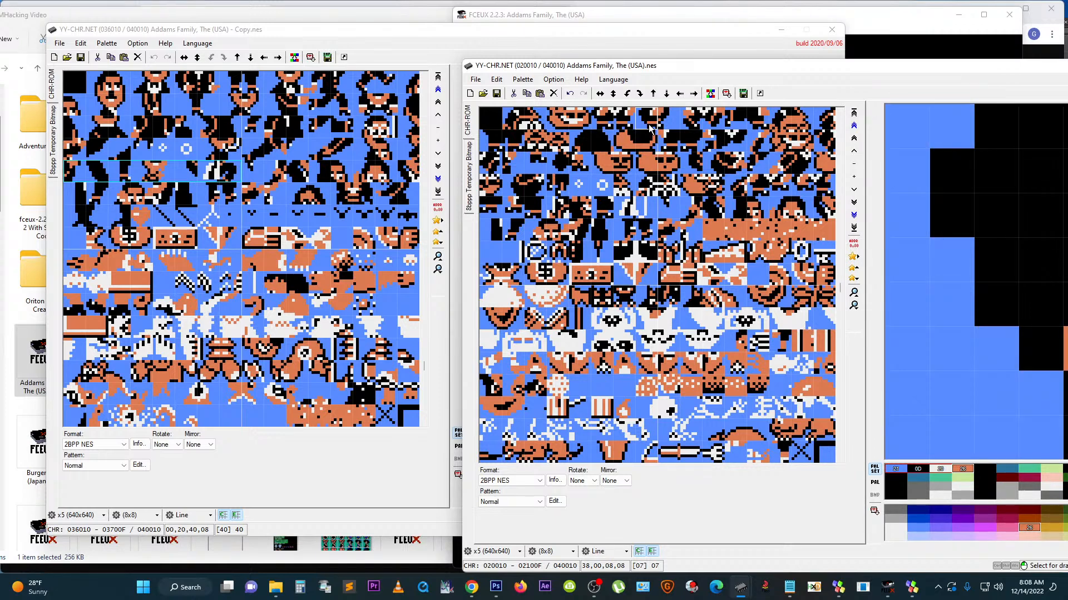
left_click_drag(651, 128, 508, 122)
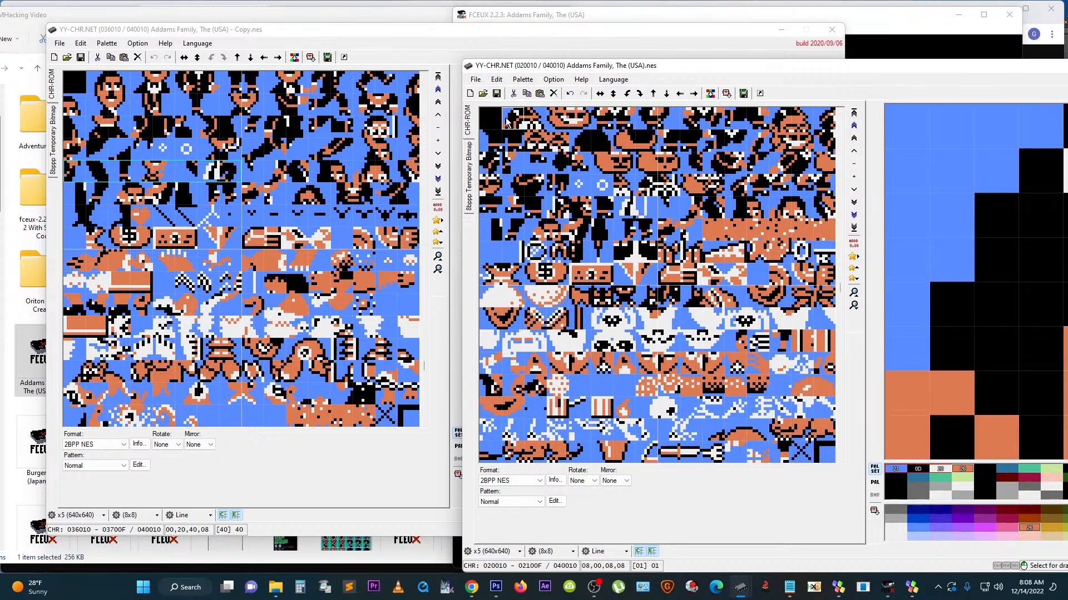
left_click(579, 130)
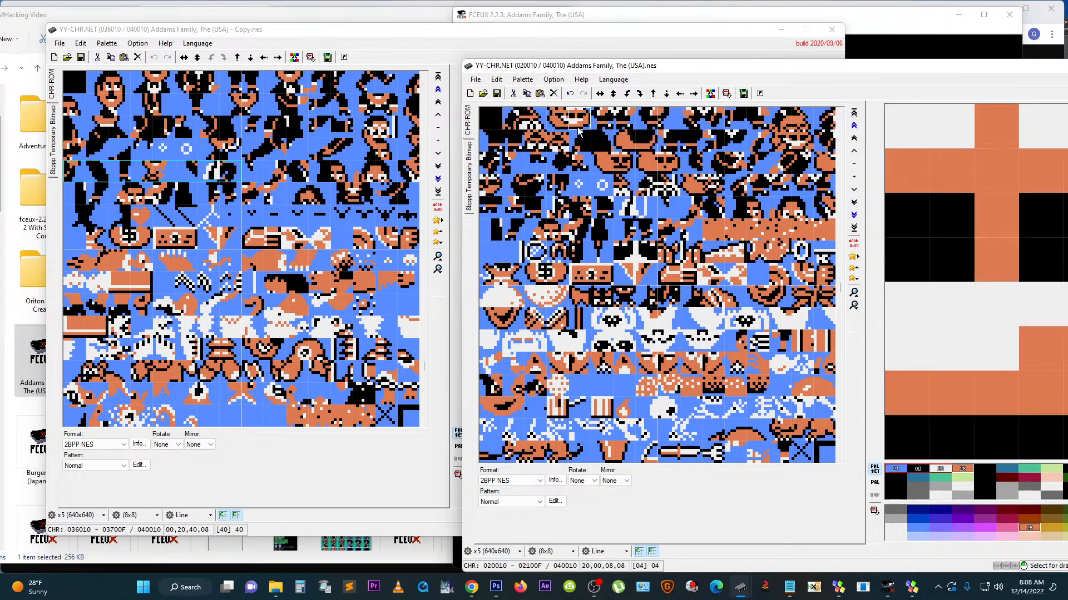
left_click_drag(579, 130, 692, 124)
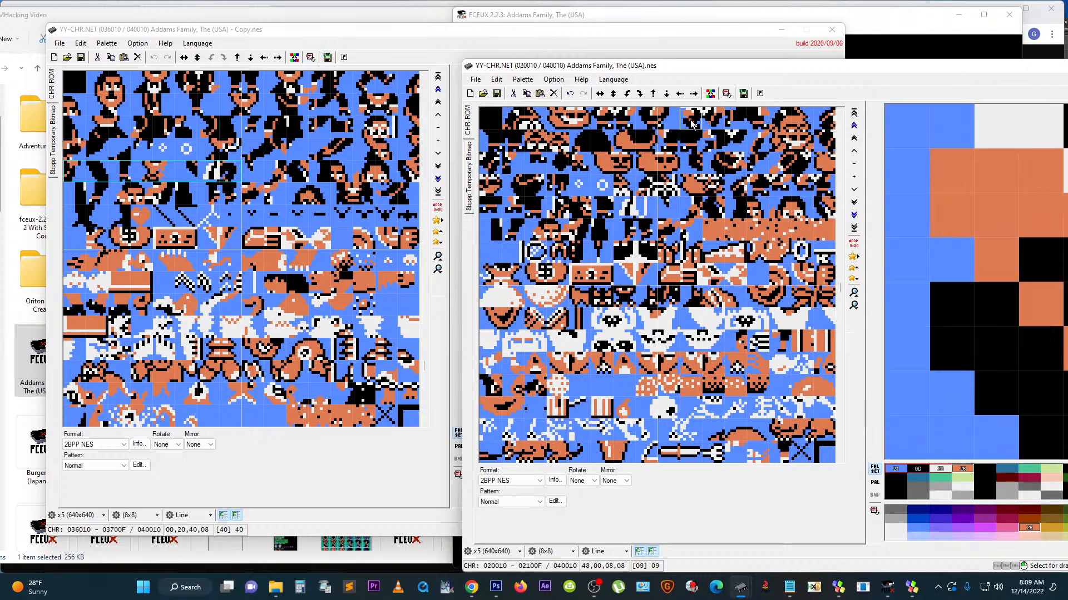
Step: Focus the Garden level in FCEUX and nudge the character left, then right
left_click(879, 45)
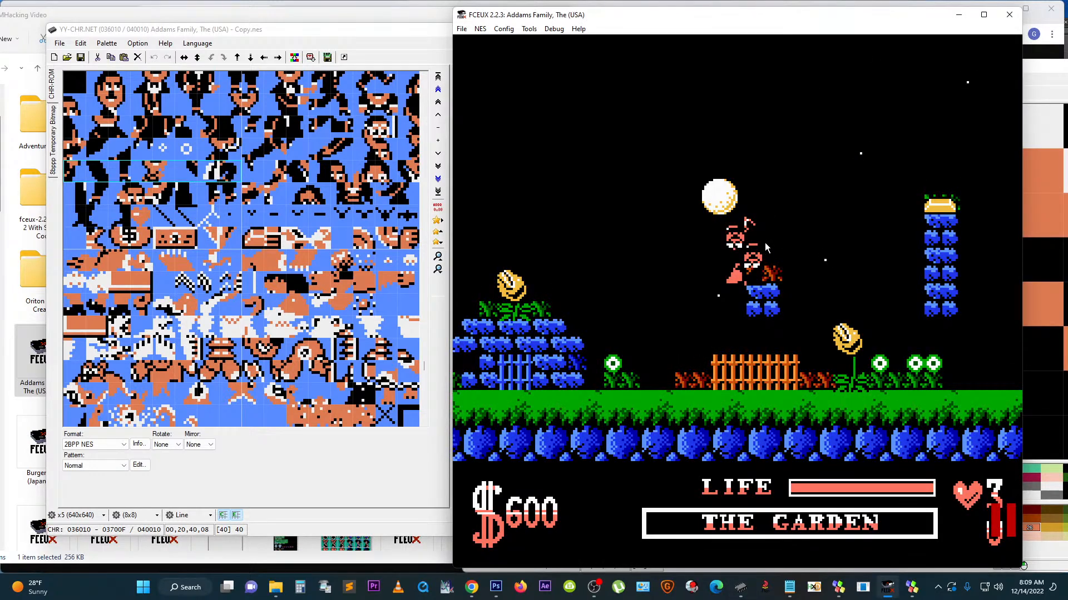
key("Left")
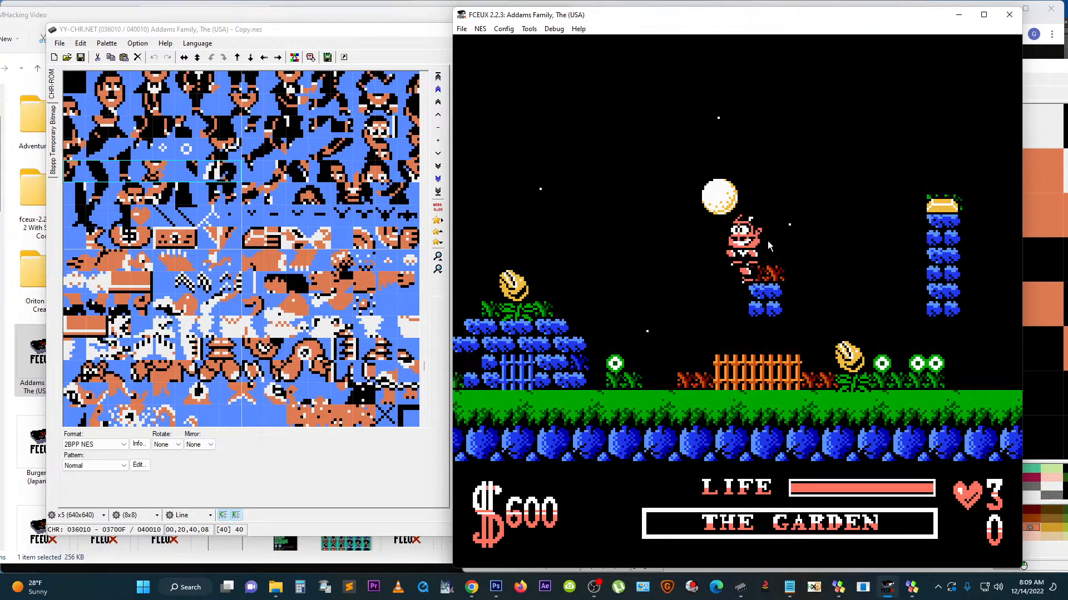
key("Right")
key("Right")
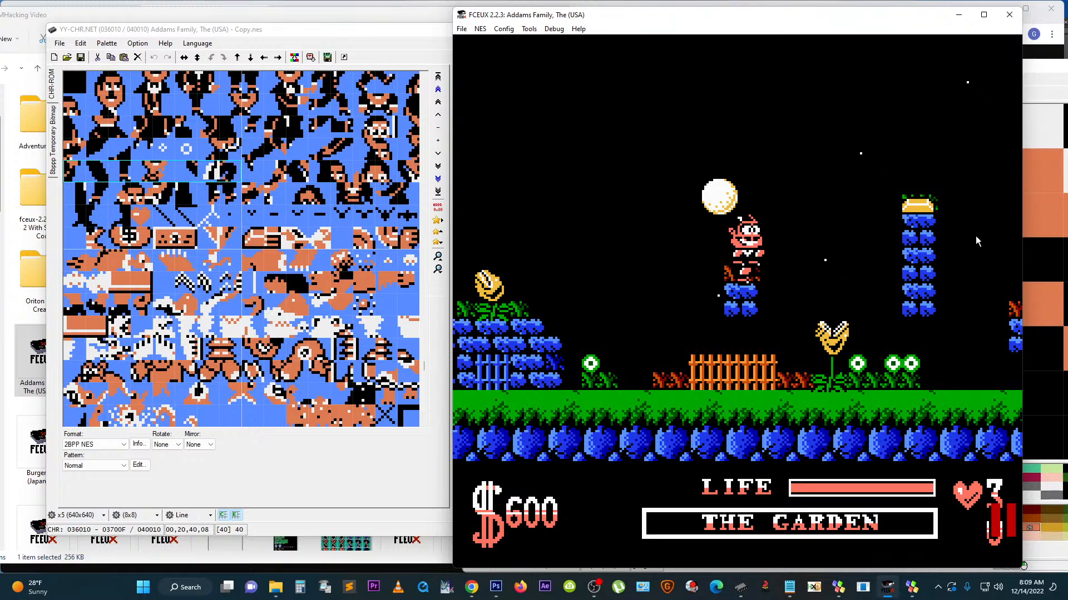
Step: Raise both Addams Family tile windows and step through the copy's top-row tiles up to 08
mouse_move(767, 591)
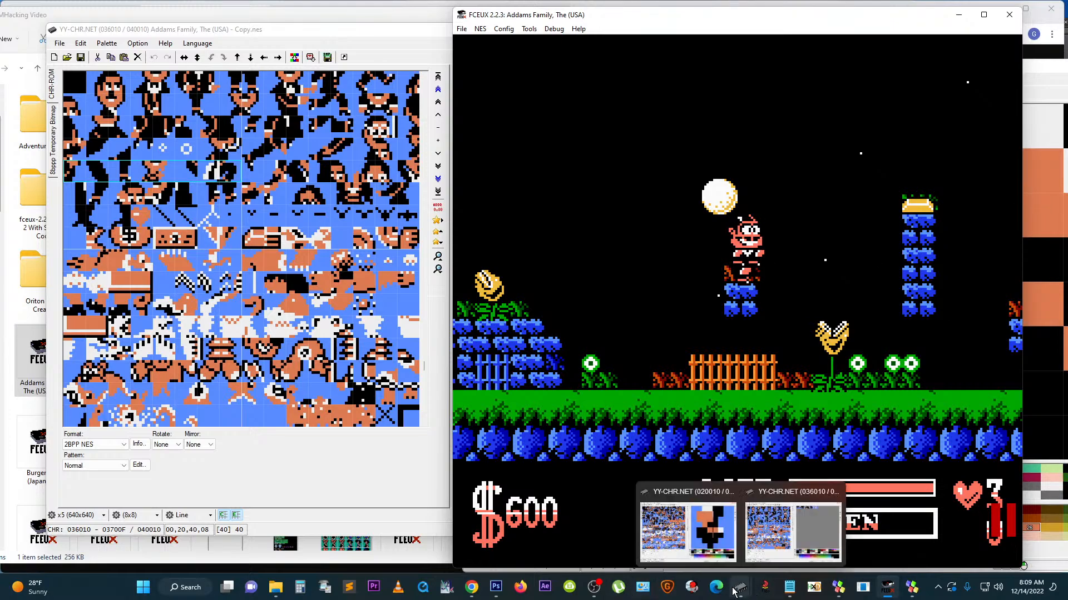
mouse_move(780, 537)
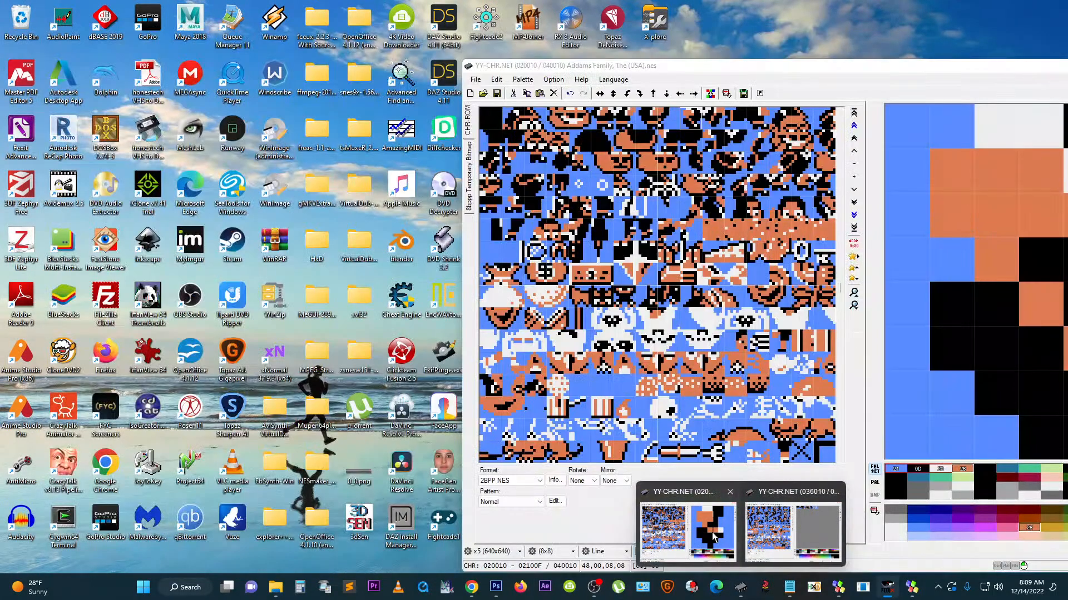
left_click(687, 532)
mouse_move(745, 585)
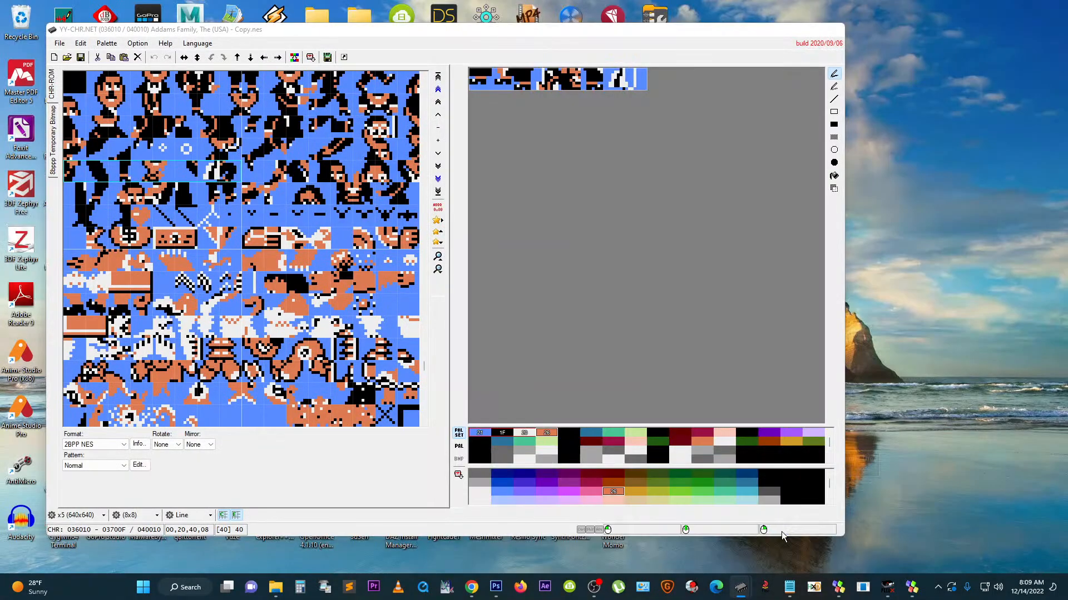
left_click(782, 531)
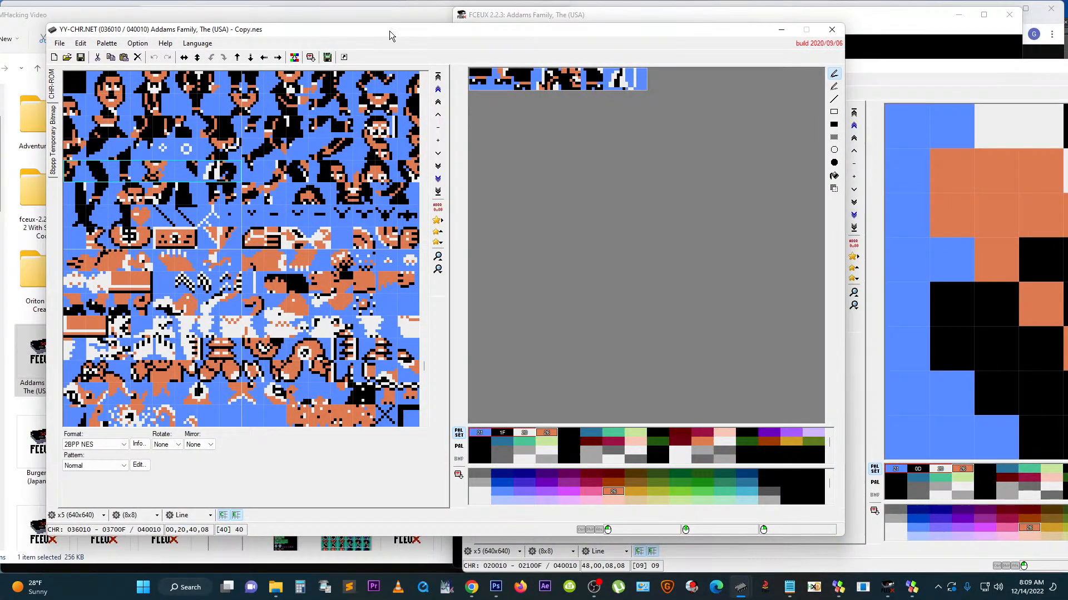
left_click(100, 84)
left_click_drag(100, 85, 252, 82)
Step: Bring the original ROM forward and step through its top-row tiles up to 06
mouse_move(740, 586)
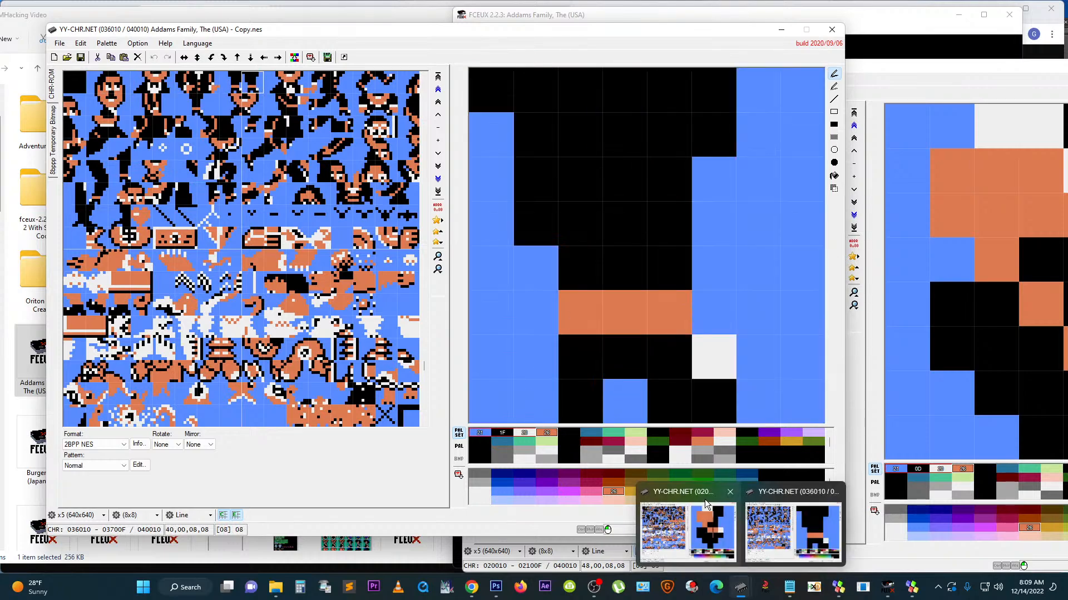
mouse_move(701, 509)
left_click(669, 521)
left_click_drag(519, 121, 627, 115)
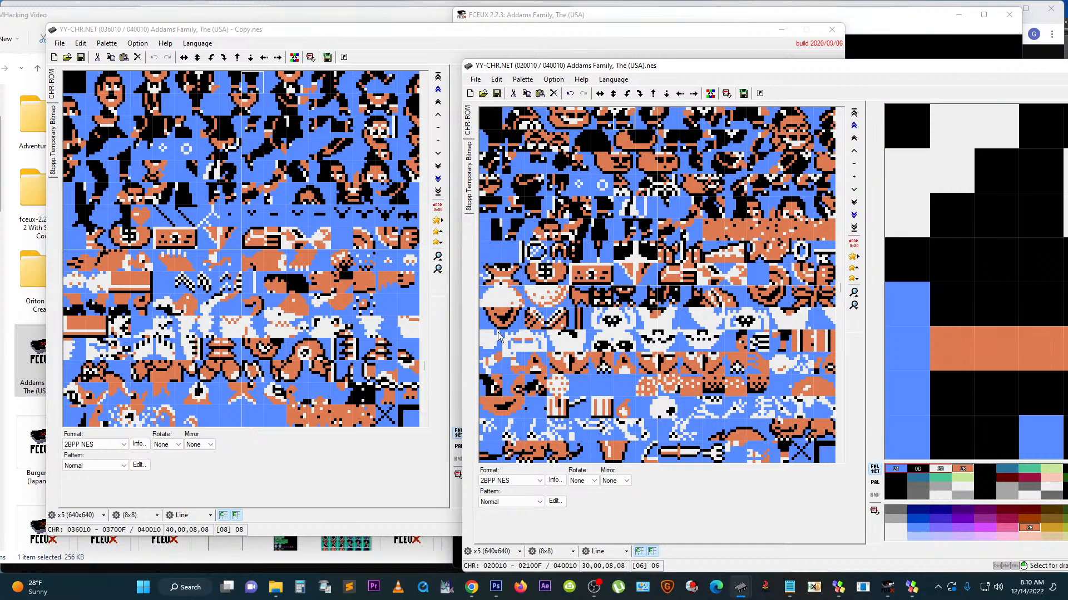
Step: Page Copy.nes up and down until its character sprites sit at 020010, beside the original ROM
left_click(424, 261)
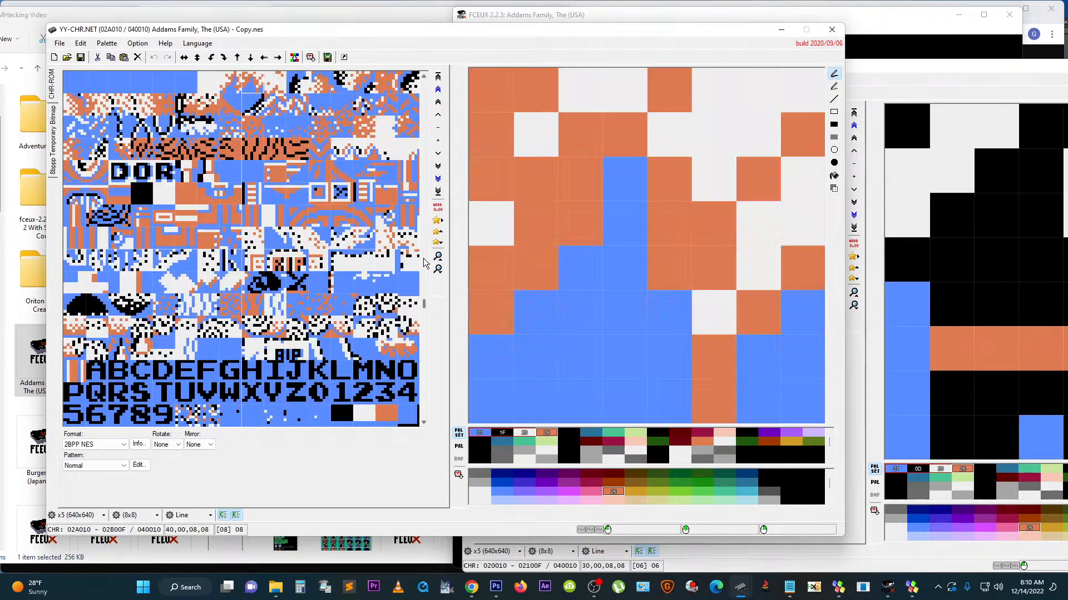
left_click(423, 209)
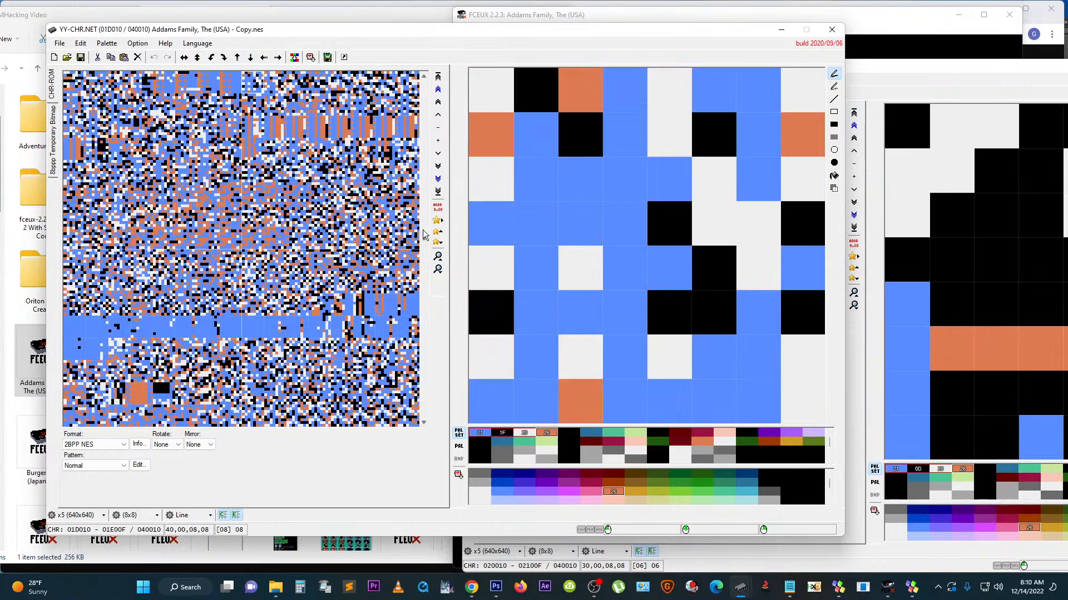
left_click(424, 266)
left_click(424, 268)
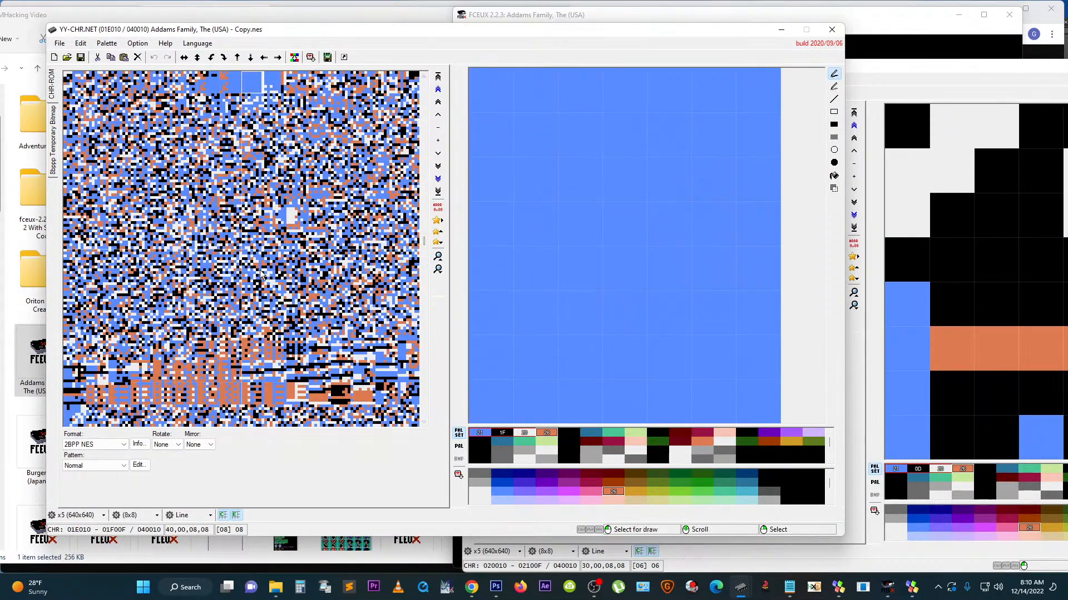
left_click(424, 388)
left_click(424, 384)
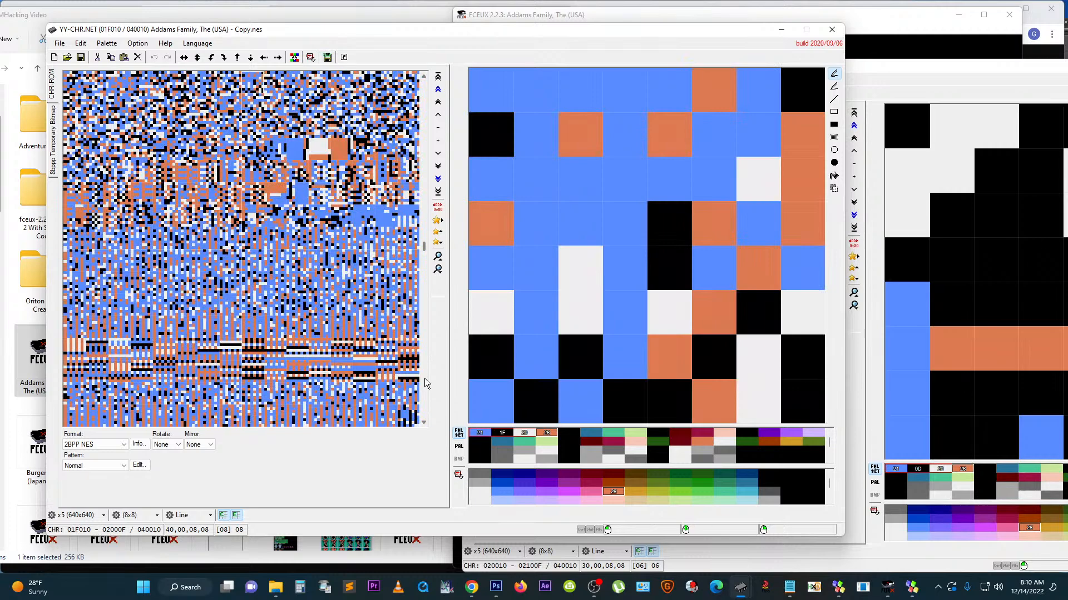
left_click(891, 67)
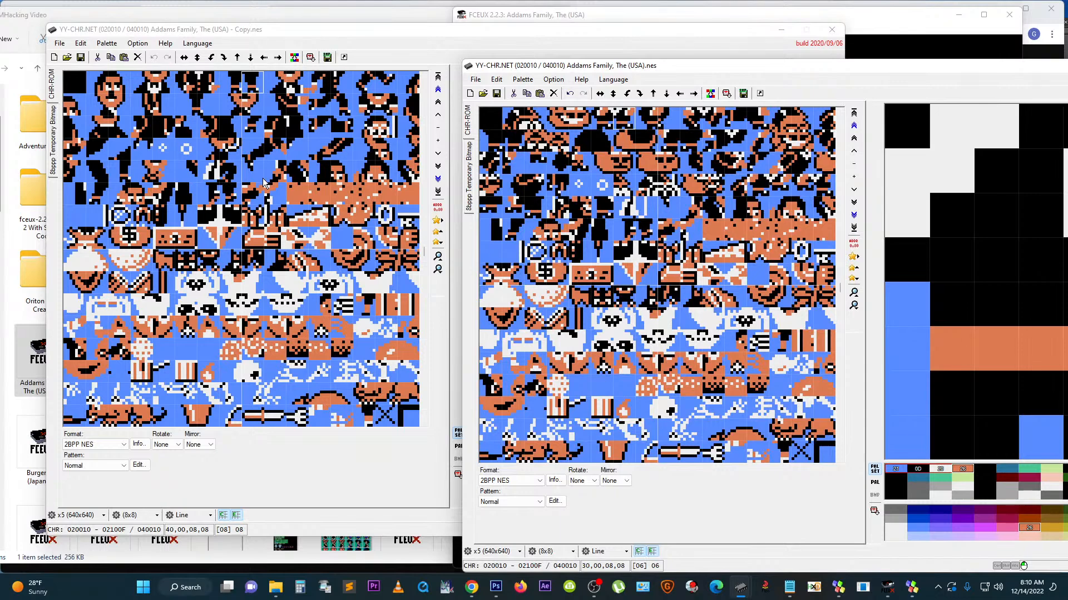
left_click(423, 226)
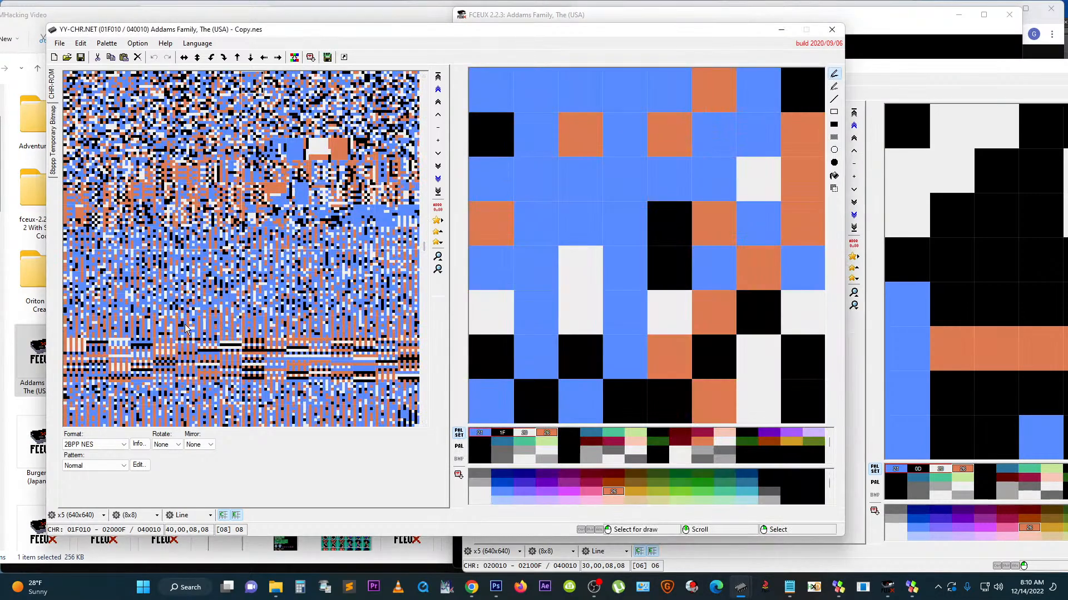
left_click(425, 369)
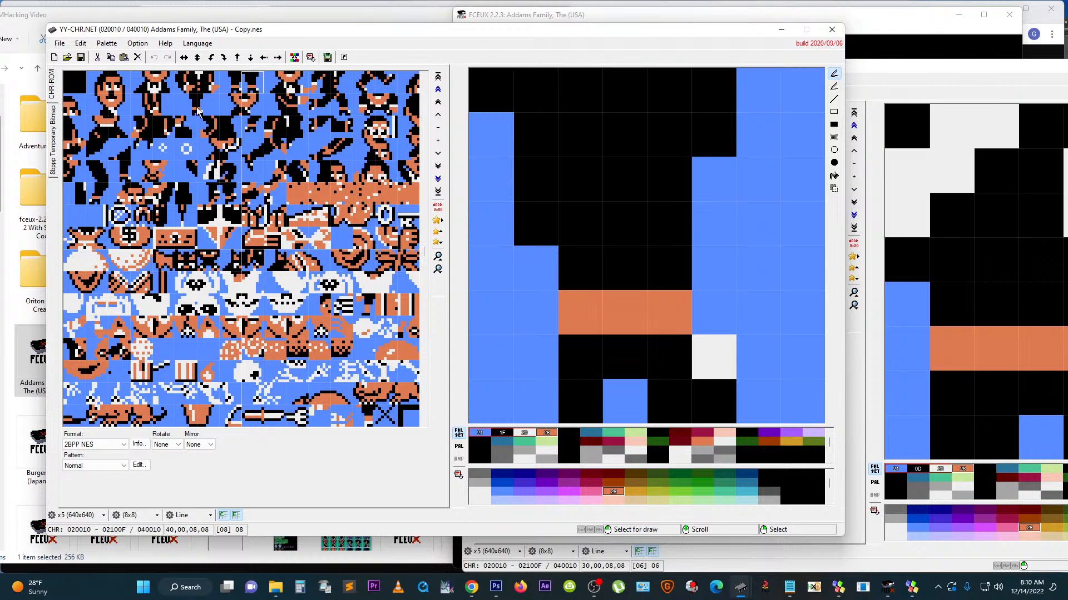
left_click(890, 67)
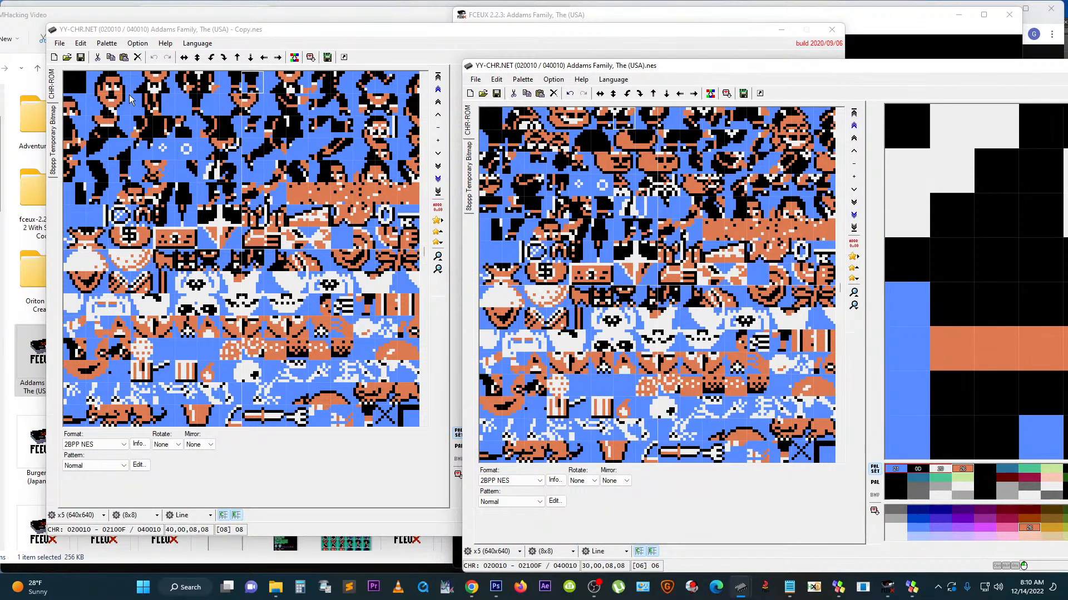
Step: Select the top seven tile rows in Copy.nes and the matching top block in the original ROM
left_click(79, 85)
left_click_drag(79, 85, 417, 177)
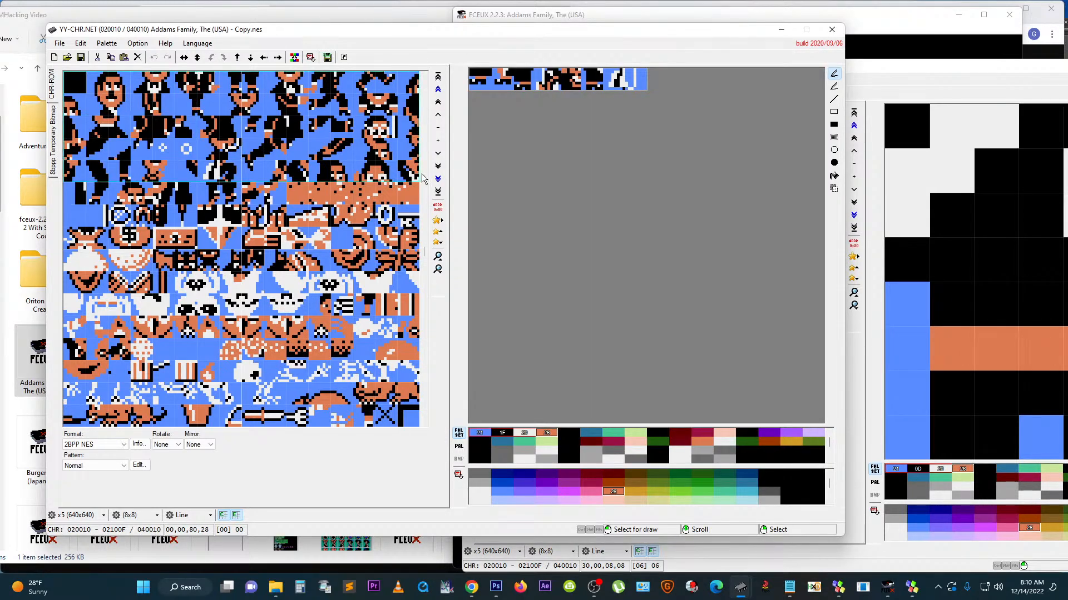
left_click_drag(73, 85, 404, 220)
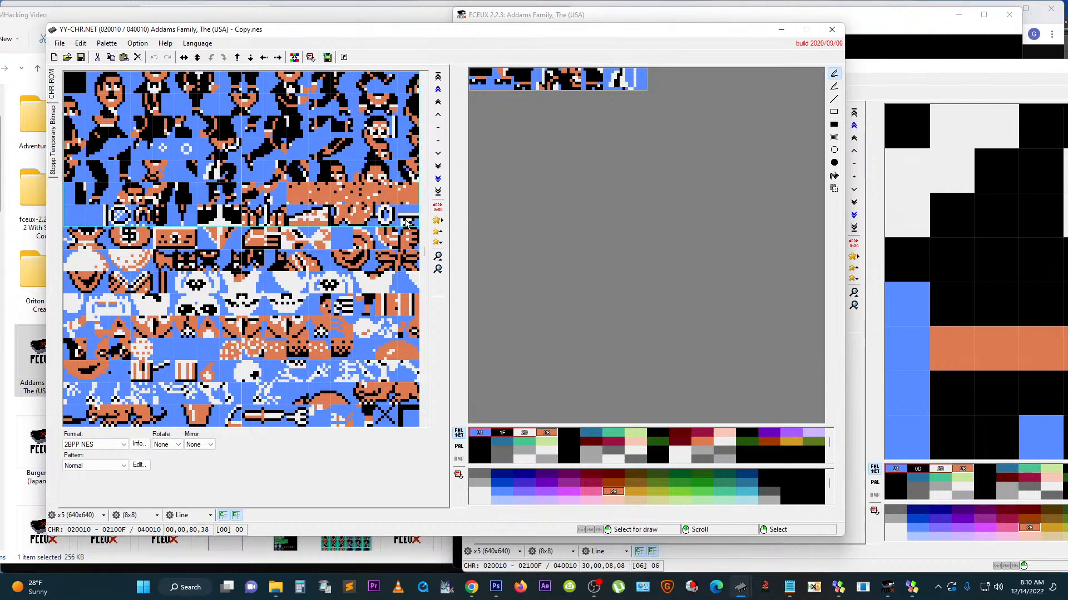
left_click(892, 71)
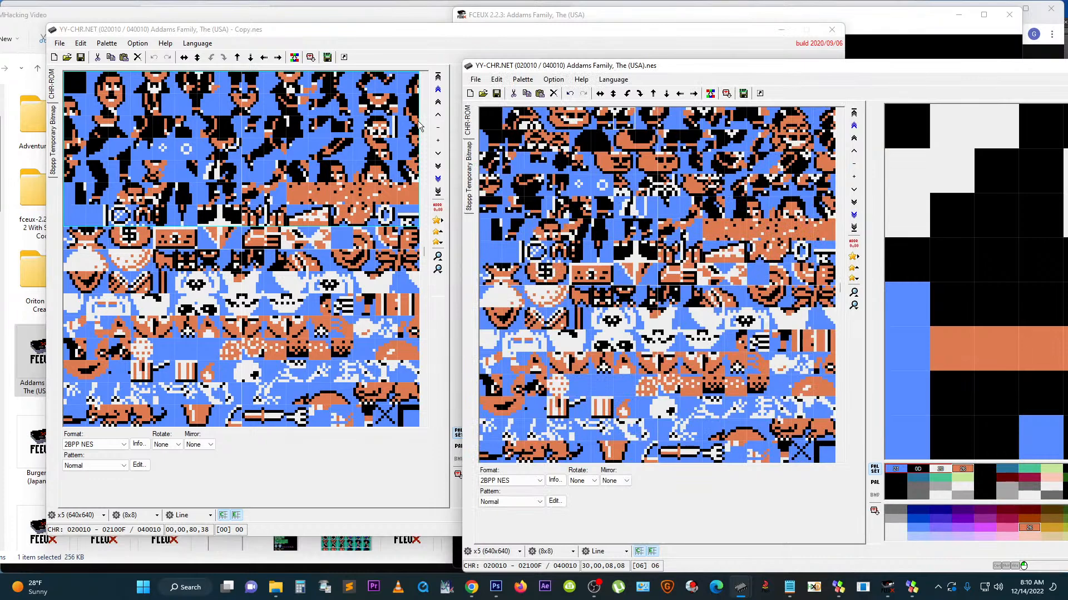
left_click_drag(488, 119, 828, 236)
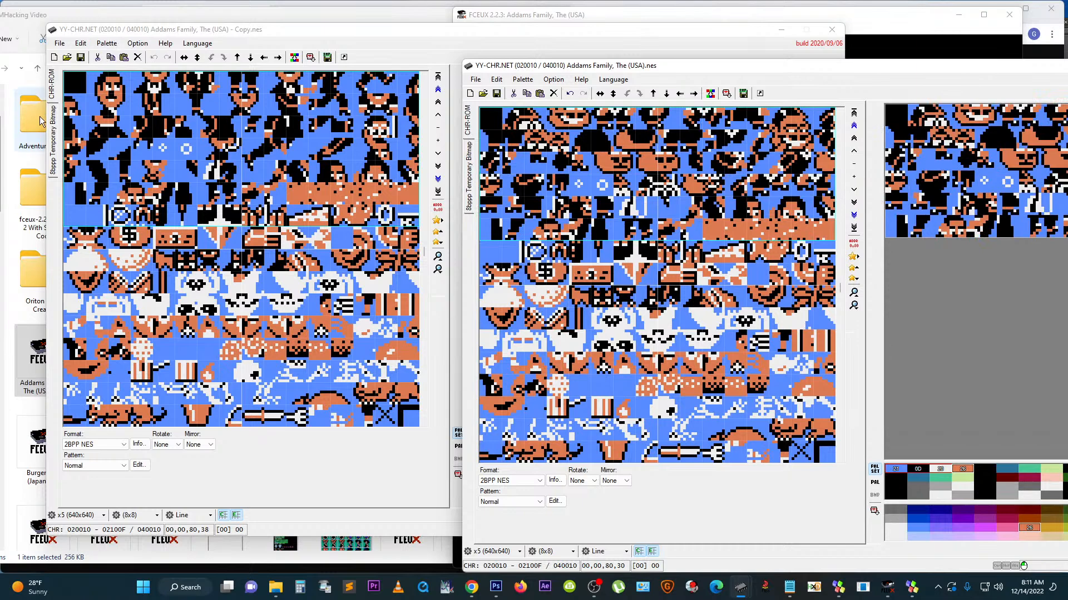
left_click(53, 133)
Step: Paste the copied tiles into the temporary bitmap and select a block of them
key("ctrl+v")
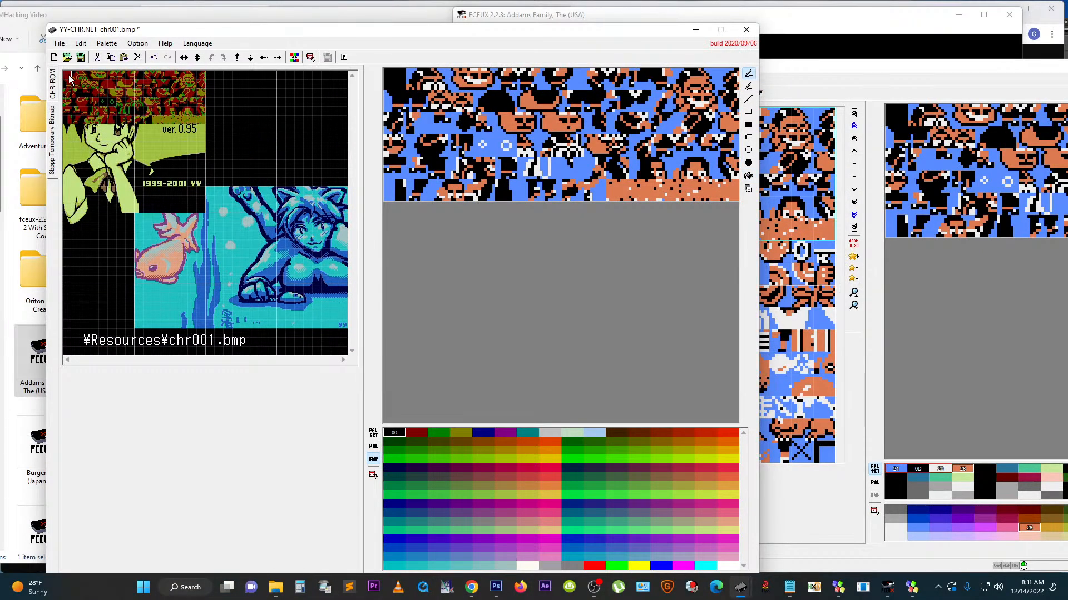
left_click_drag(68, 78, 202, 125)
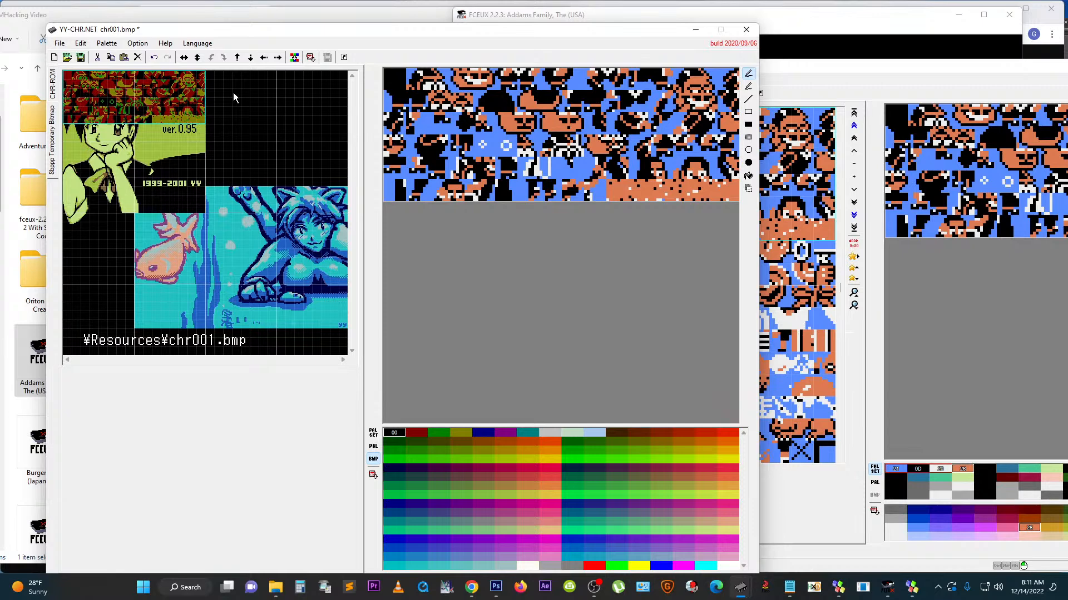
left_click(54, 100)
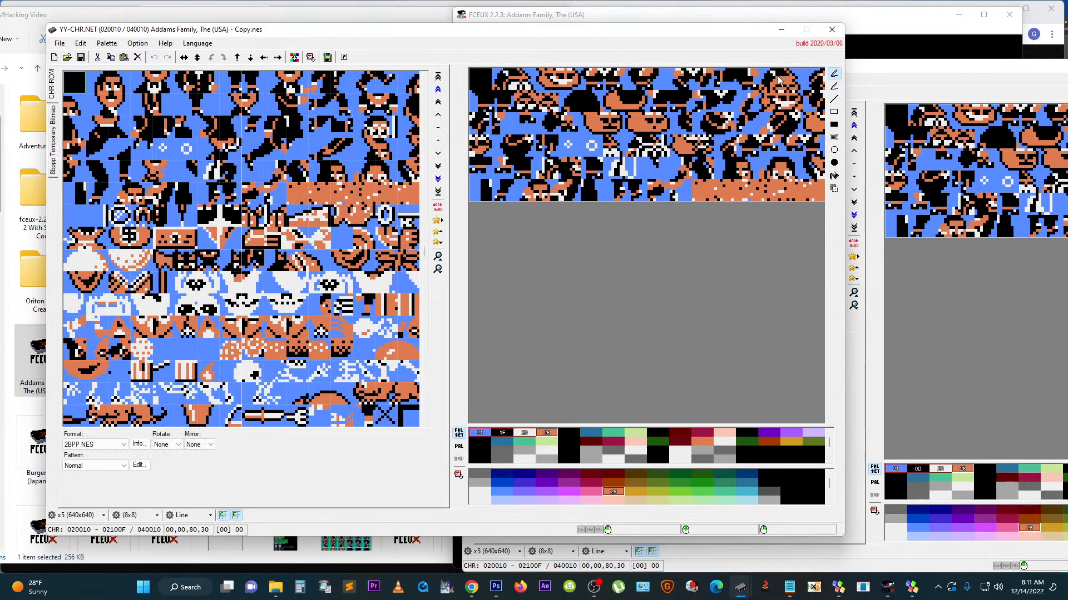
Step: Paste a large block of Copy.nes character tiles over the original ROM's top-left tiles
left_click_drag(73, 80, 416, 240)
left_click(899, 65)
left_click(491, 120)
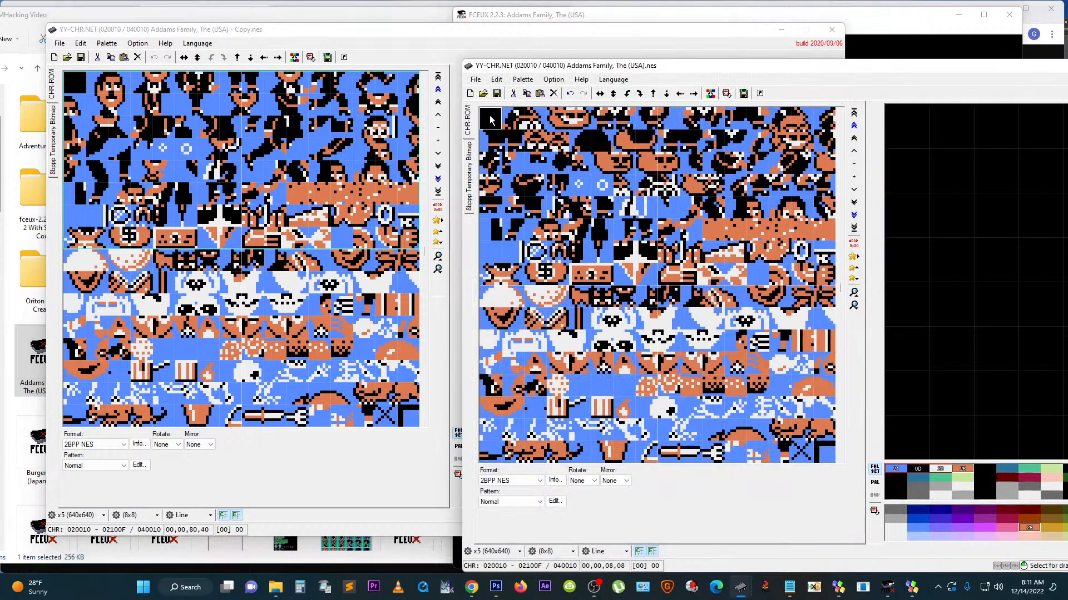
key("ctrl+v")
Step: Select a 2x2 tile block in Copy.nes and the top-left 8x3 tiles of the scratch bitmap
left_click(103, 90)
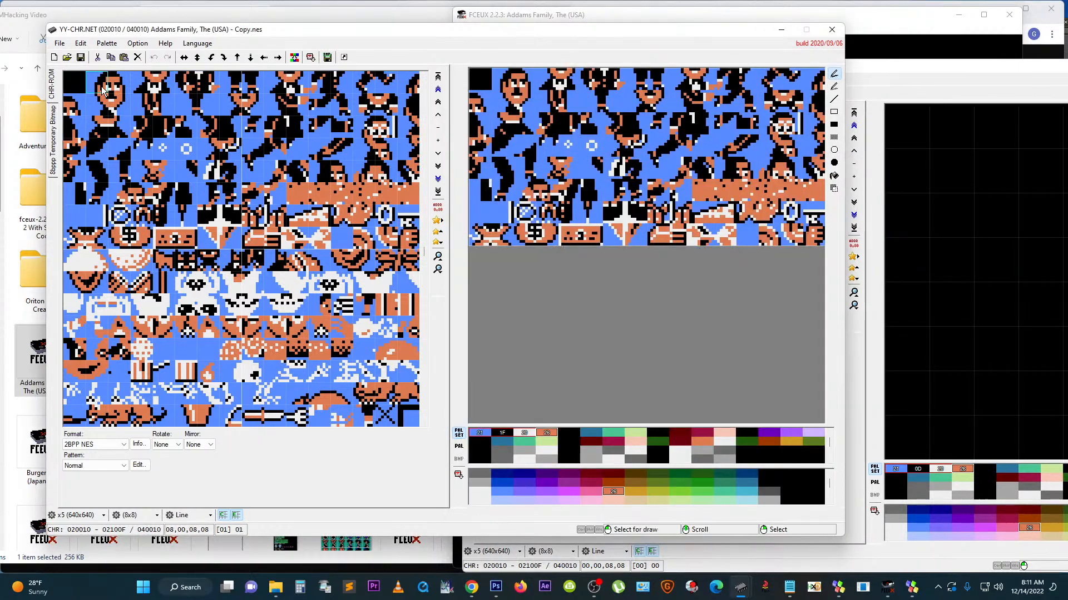
left_click_drag(103, 90, 111, 113)
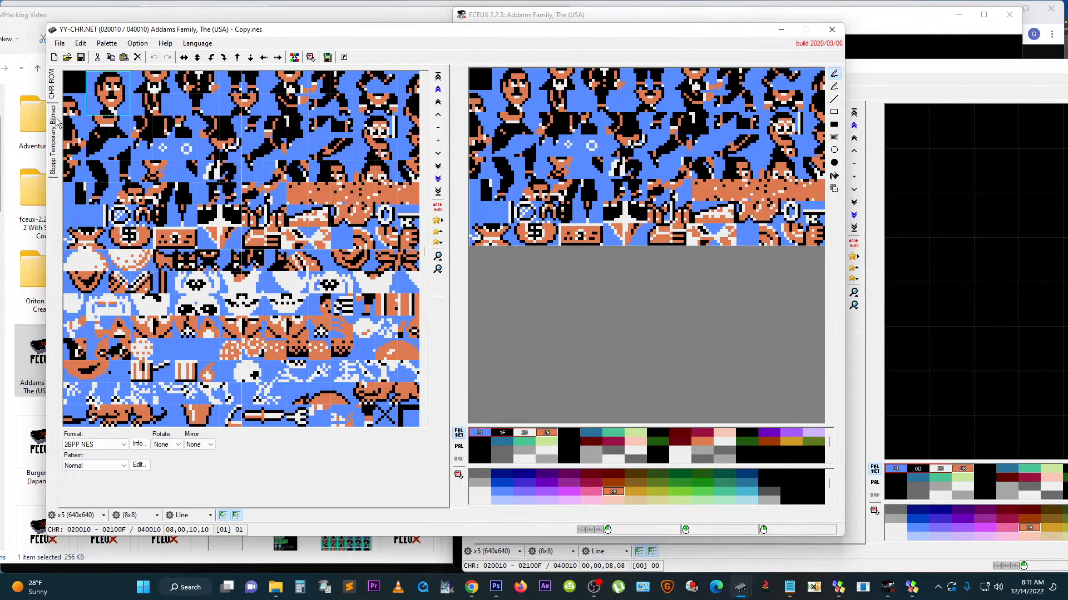
left_click(53, 140)
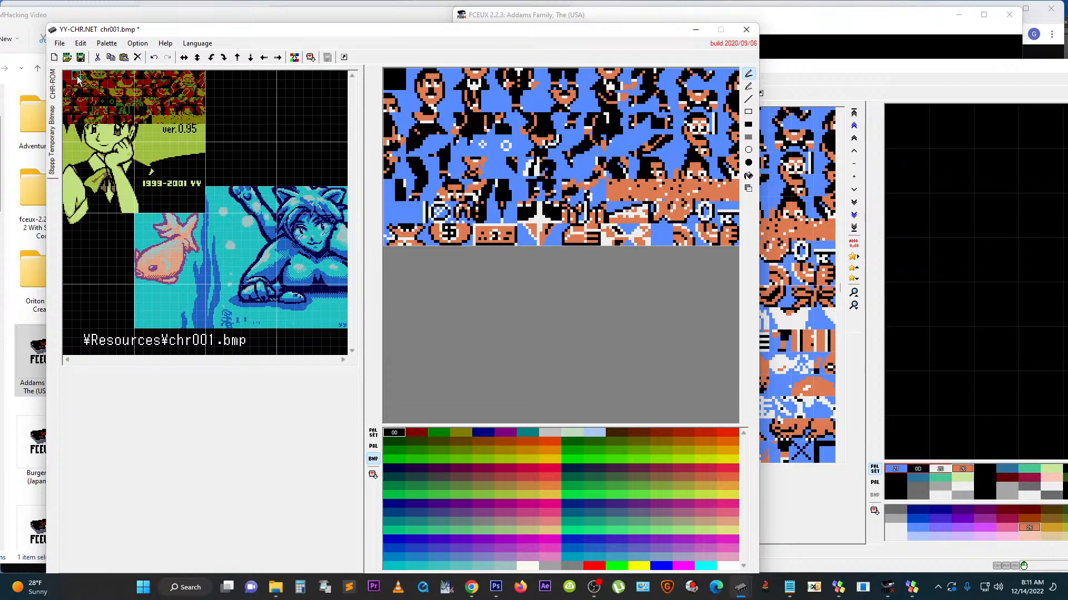
left_click_drag(72, 81, 200, 122)
left_click(52, 93)
Step: Scroll Copy.nes further down and select four tiles across the original ROM's top row
left_click(76, 89)
scroll(421, 352, "down", 10)
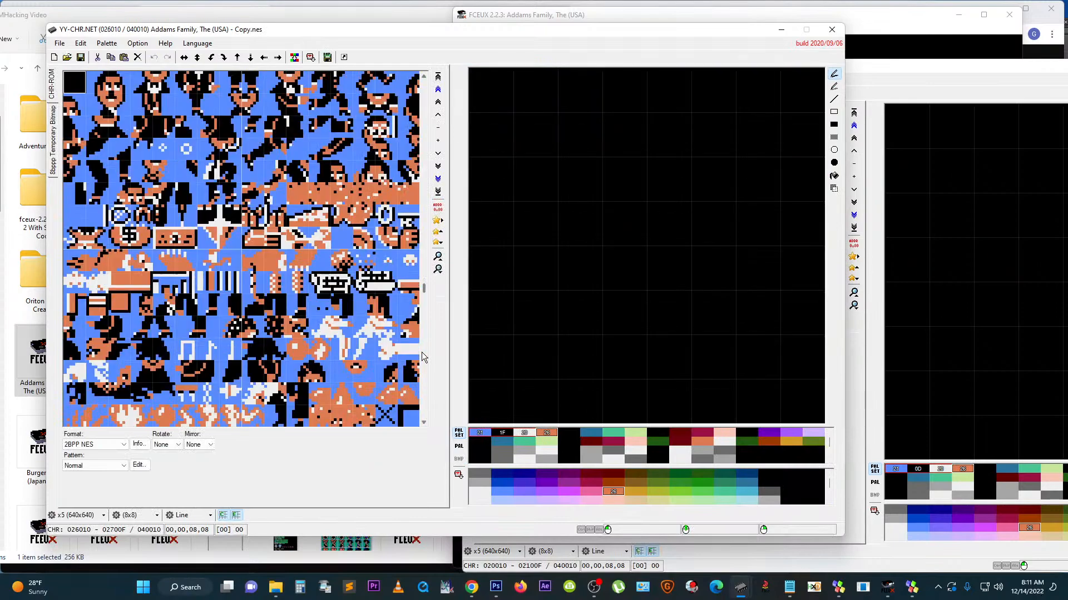
scroll(421, 352, "down", 13)
scroll(422, 352, "down", 2)
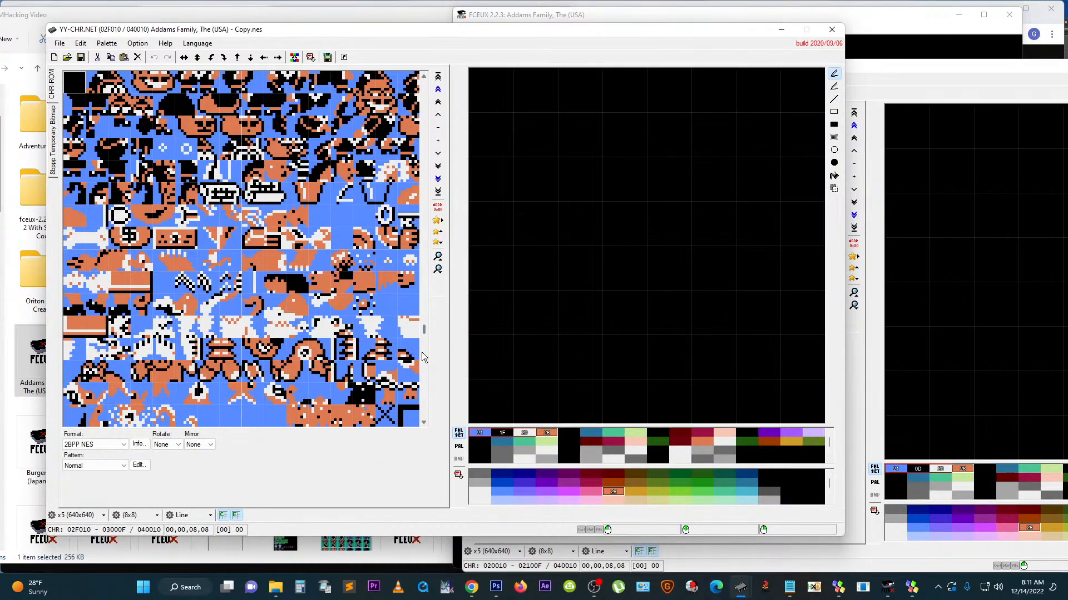
left_click(851, 72)
left_click_drag(90, 85, 168, 89)
left_click(919, 71)
Step: Nudge the original ROM window and select its tiles 01, 17 and 09 against a Copy.nes tile
left_click_drag(920, 70, 935, 72)
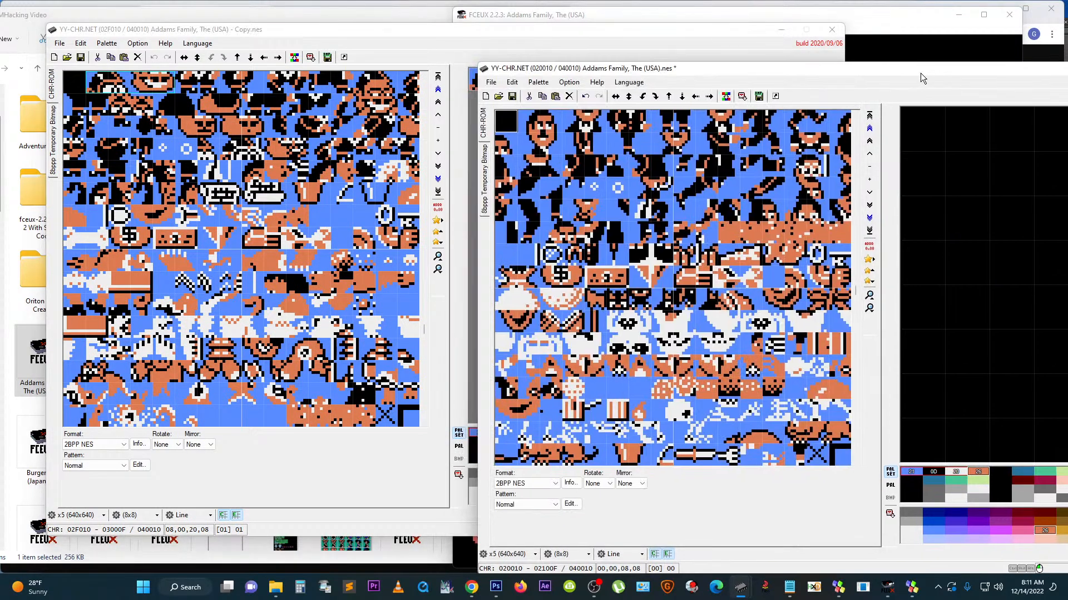
left_click(526, 116)
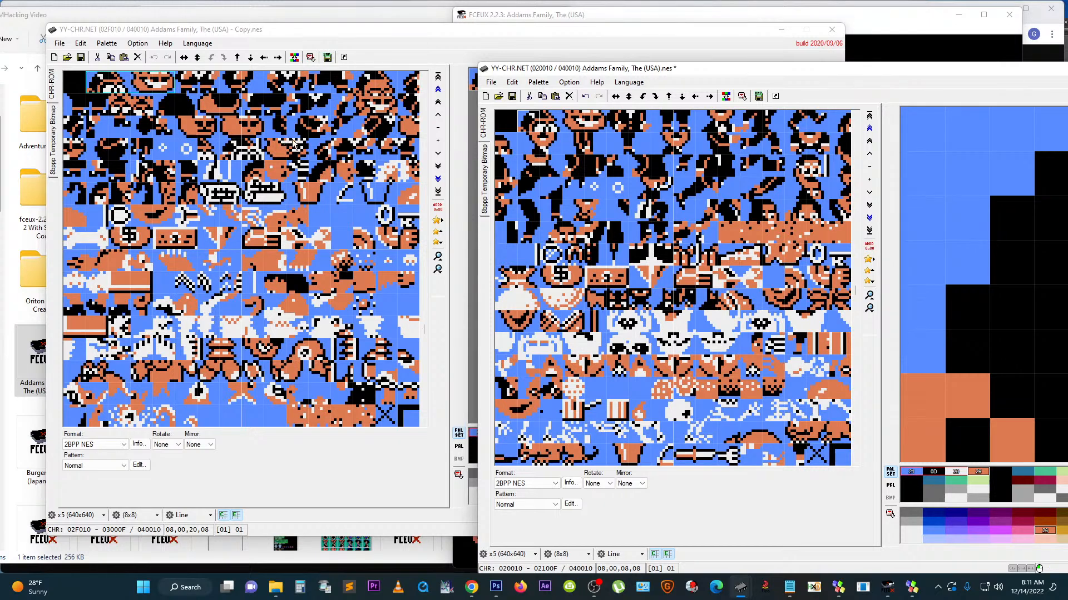
left_click(365, 109)
left_click(873, 76)
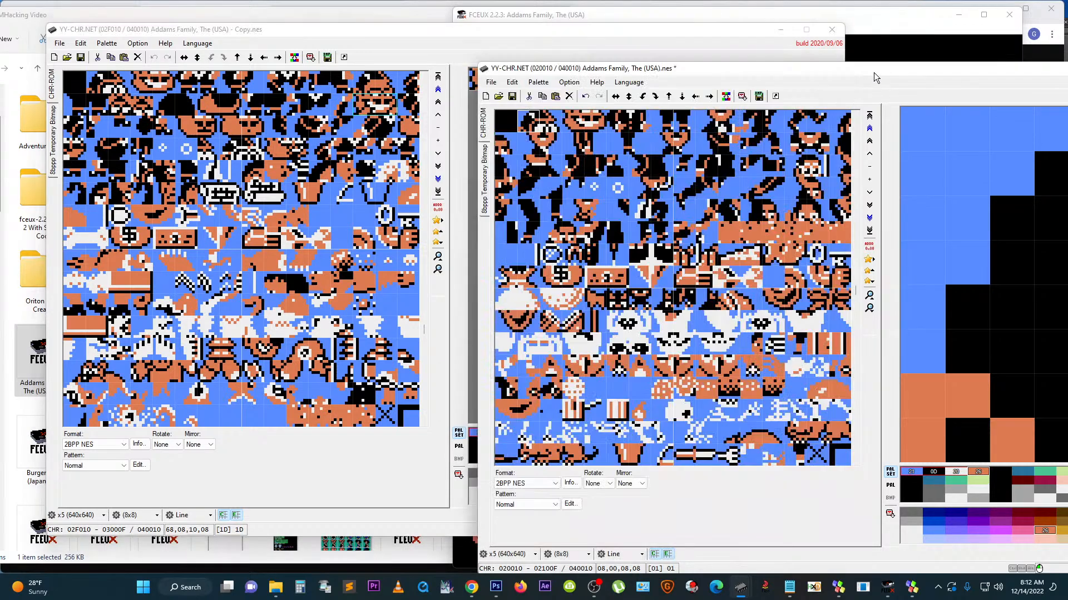
left_click(665, 145)
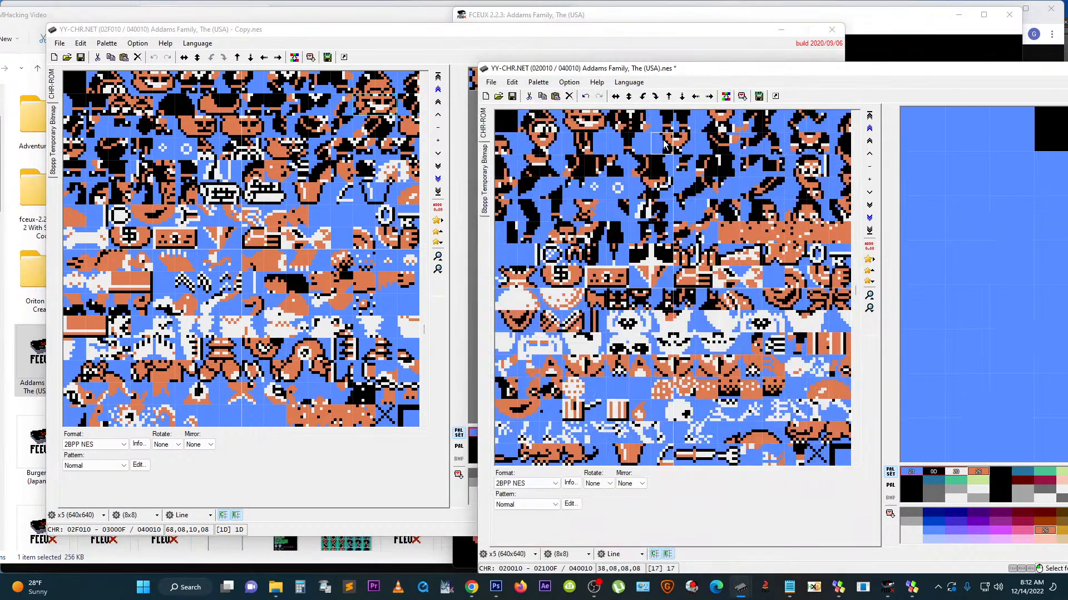
left_click(709, 117)
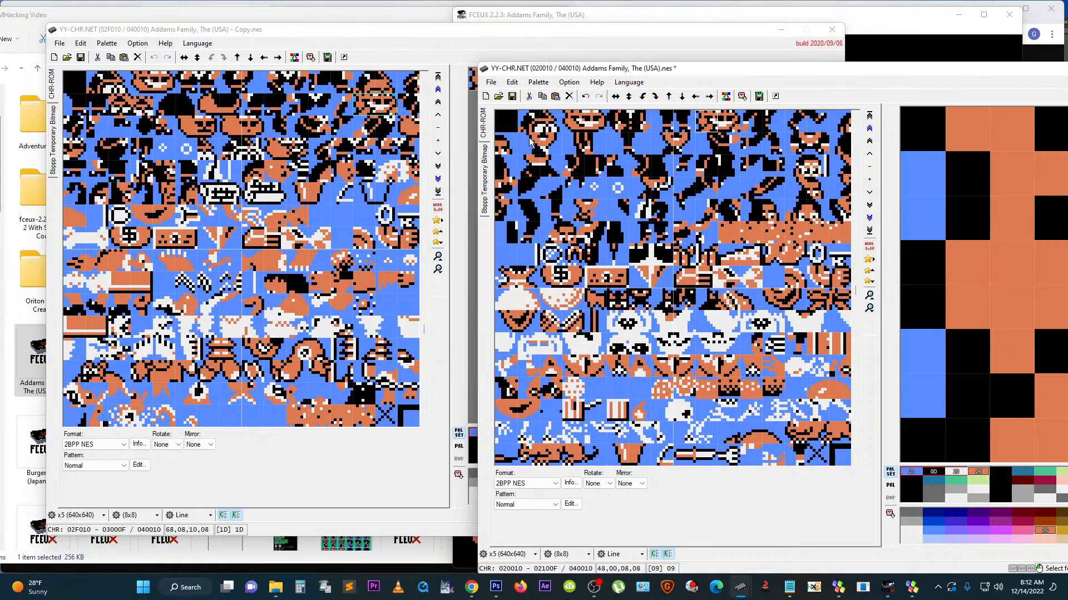
Step: Match Copy.nes tiles 25, 27 and 37 with original ROM tiles 11, 17 and 2D
left_click(193, 123)
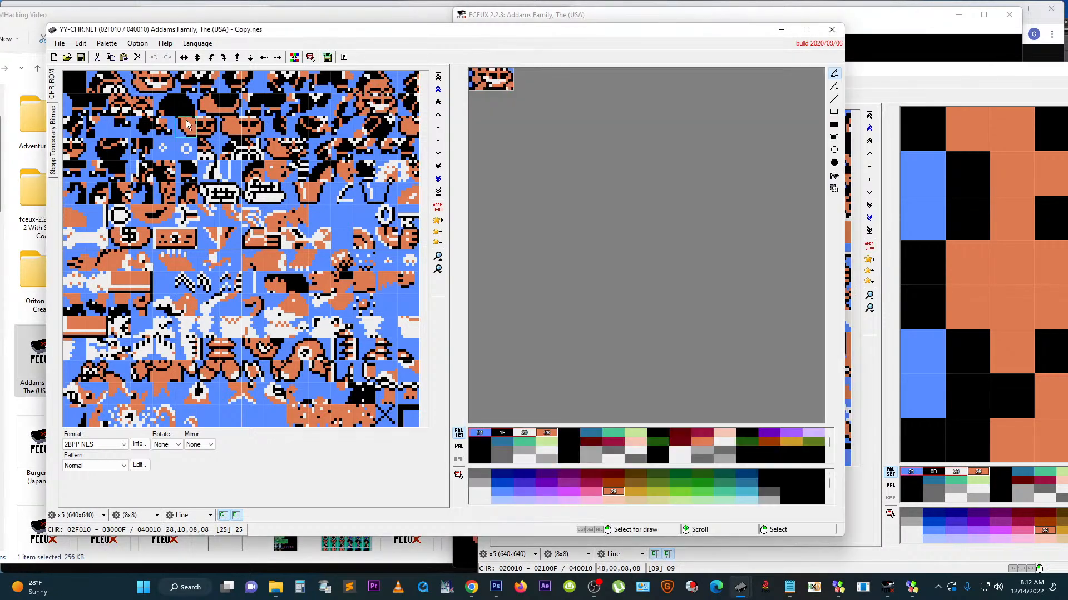
left_click(240, 131)
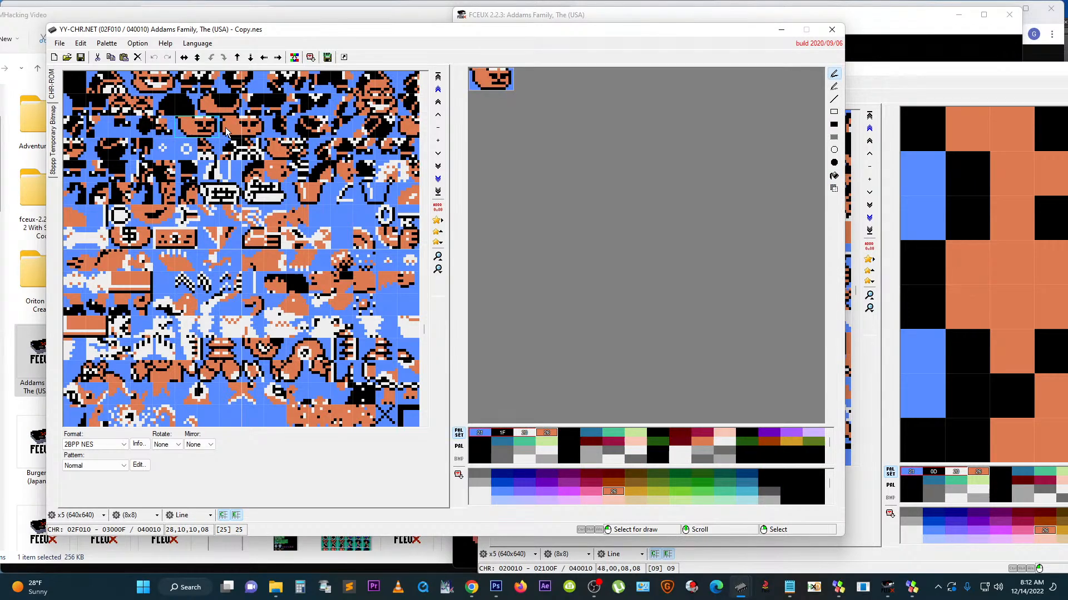
left_click(878, 66)
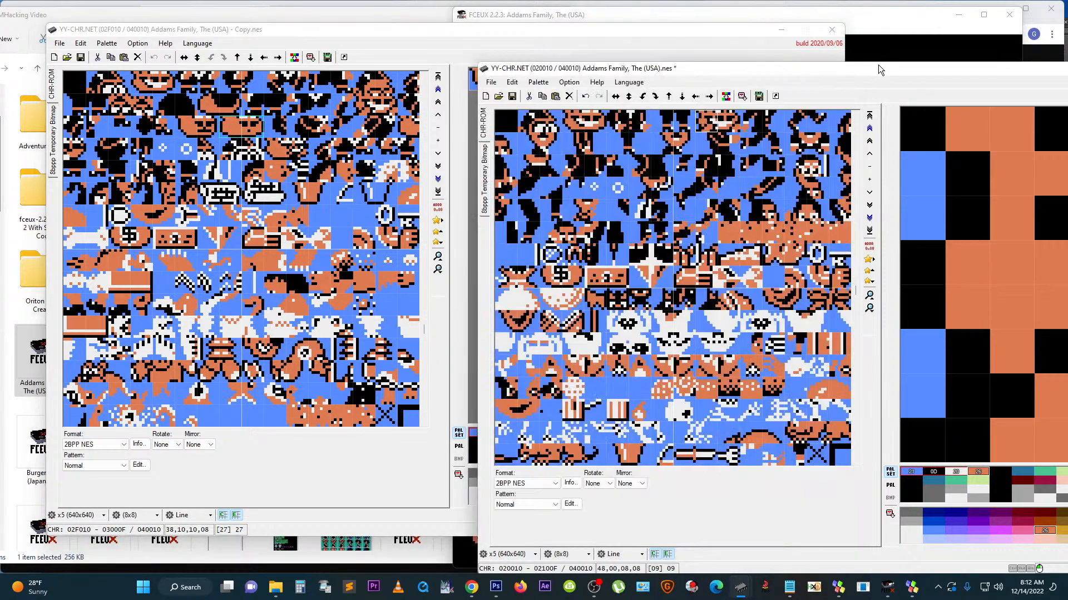
left_click(535, 151)
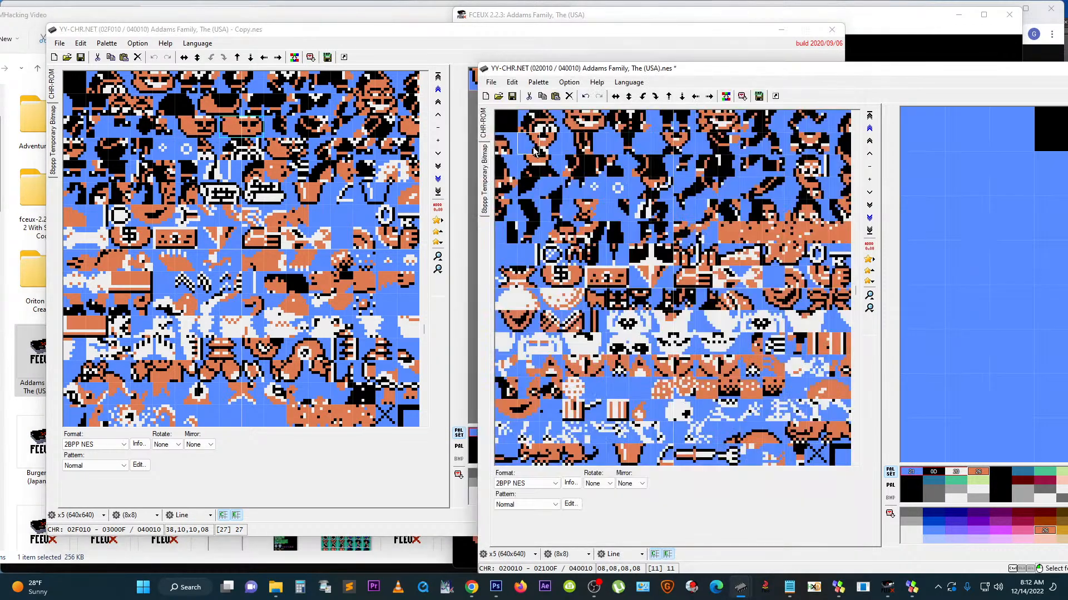
left_click(669, 142)
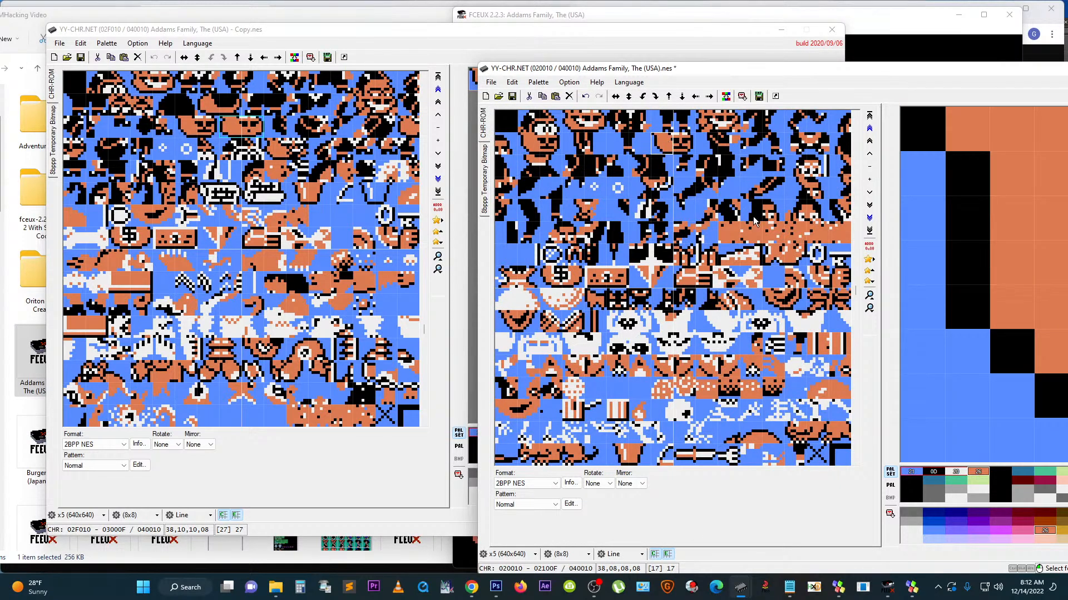
left_click(240, 149)
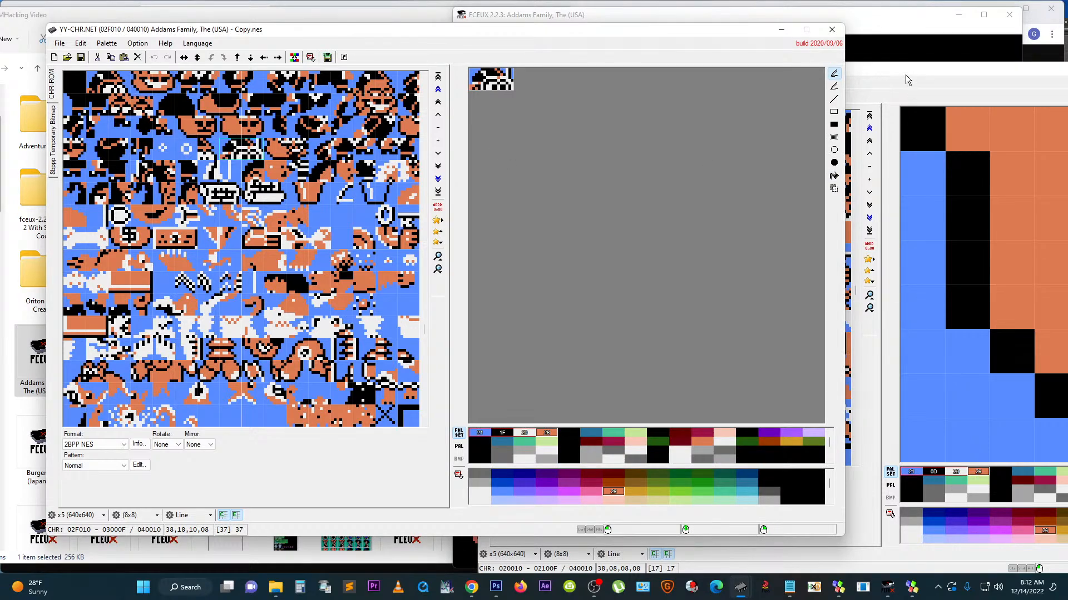
left_click(906, 82)
left_click(798, 168)
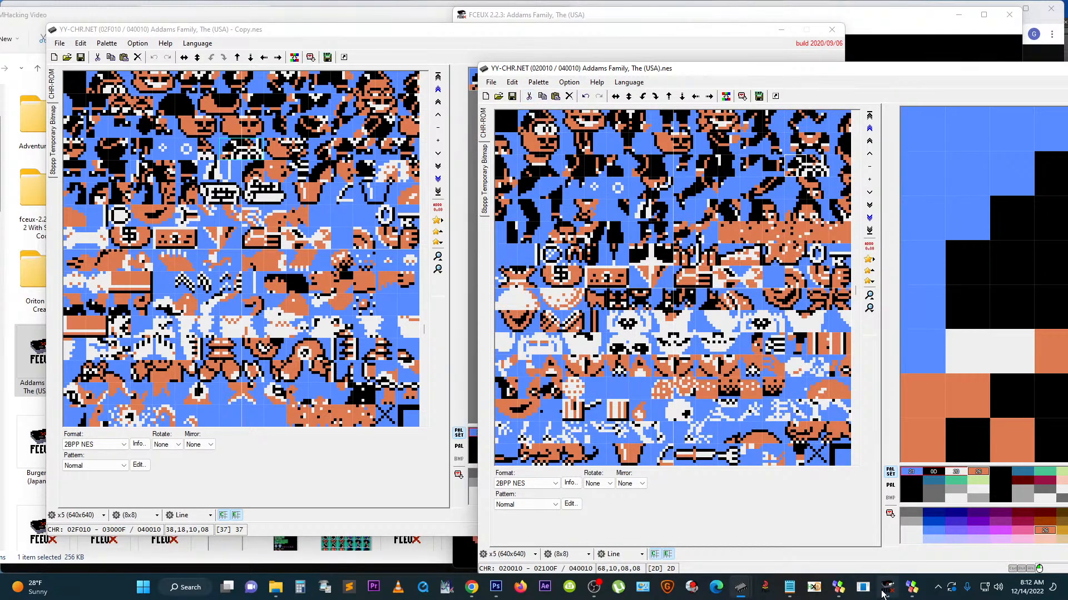
Step: Reload the edited Addams Family ROM in FCEUX from the recent files list
mouse_move(884, 590)
left_click(872, 542)
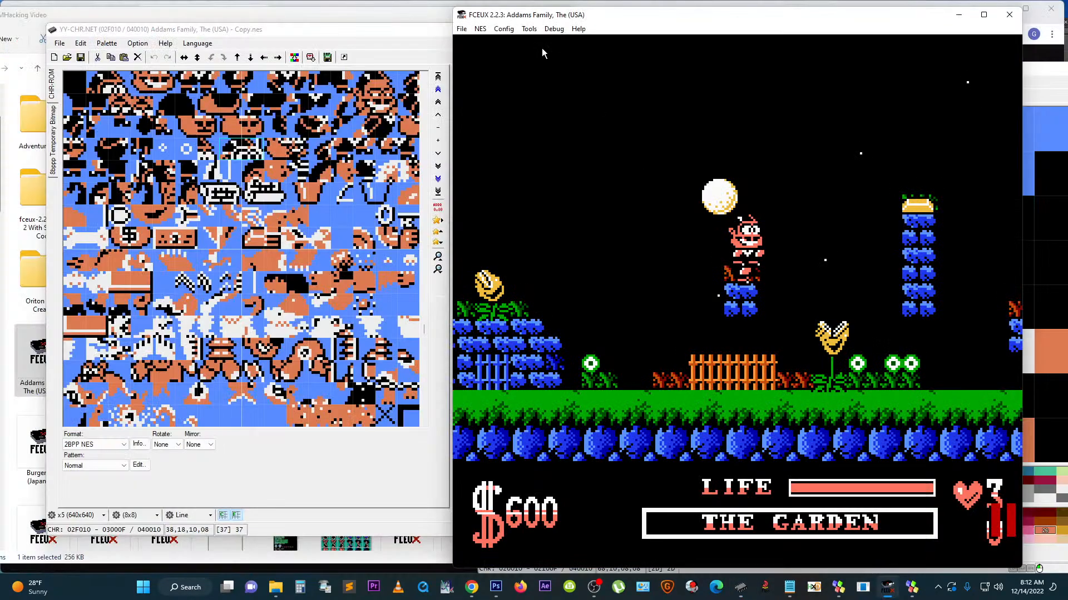
left_click(462, 29)
mouse_move(487, 70)
left_click(613, 70)
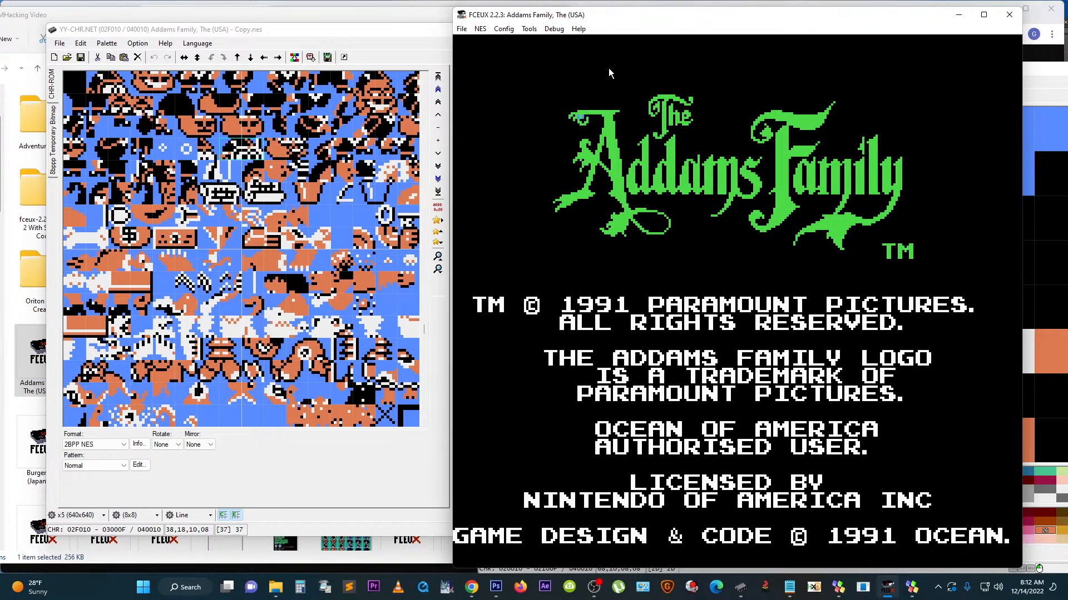
Step: Skip the title, gate scene and hint, then walk Gomez left and right in The Garden
key("Return")
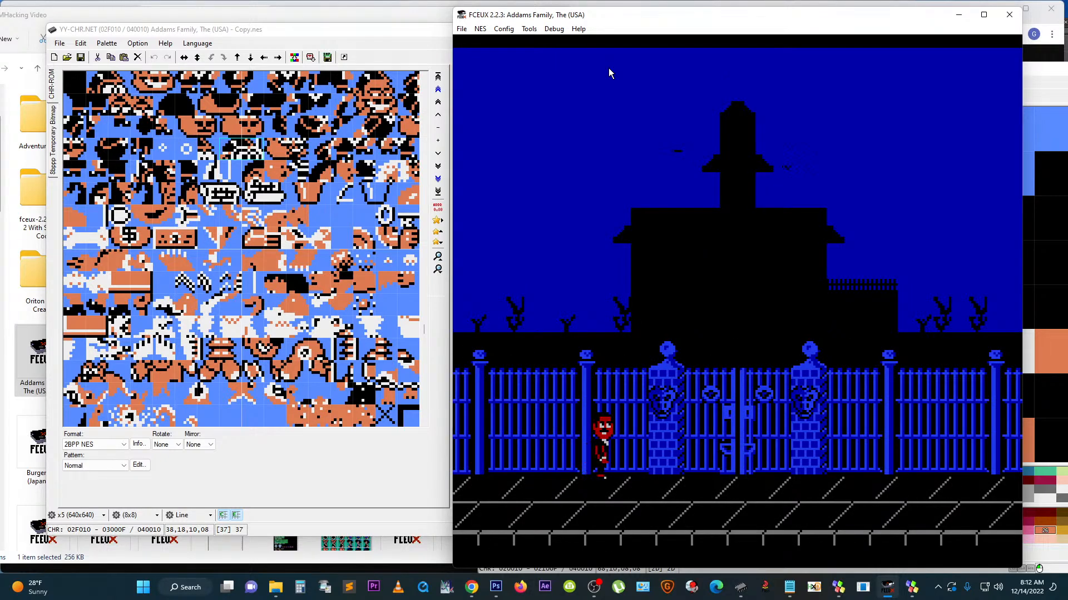
key("Return")
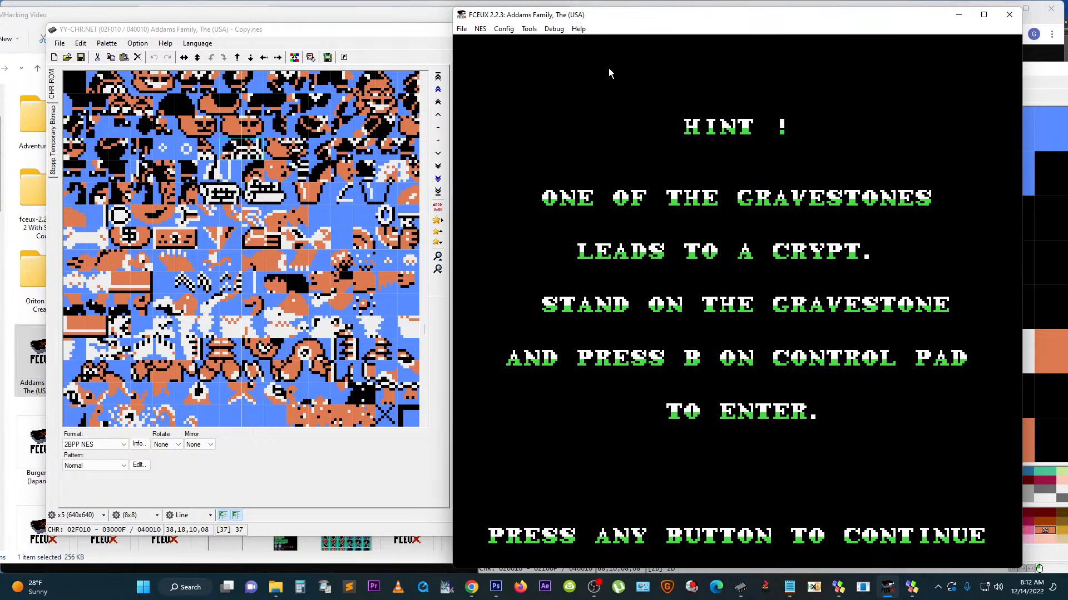
key("Return")
key("Right")
key("Left")
key("Right")
key("Left")
key("Left")
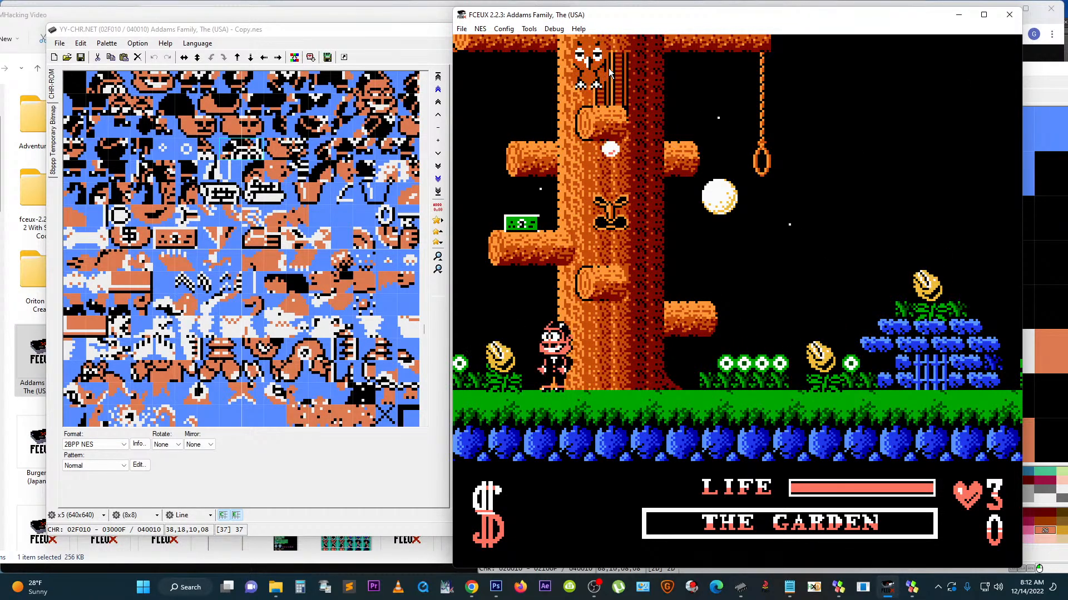
Step: Jump Gomez across the tree branches to grab the money bill and advance onto the bushes
key("Right")
key("f")
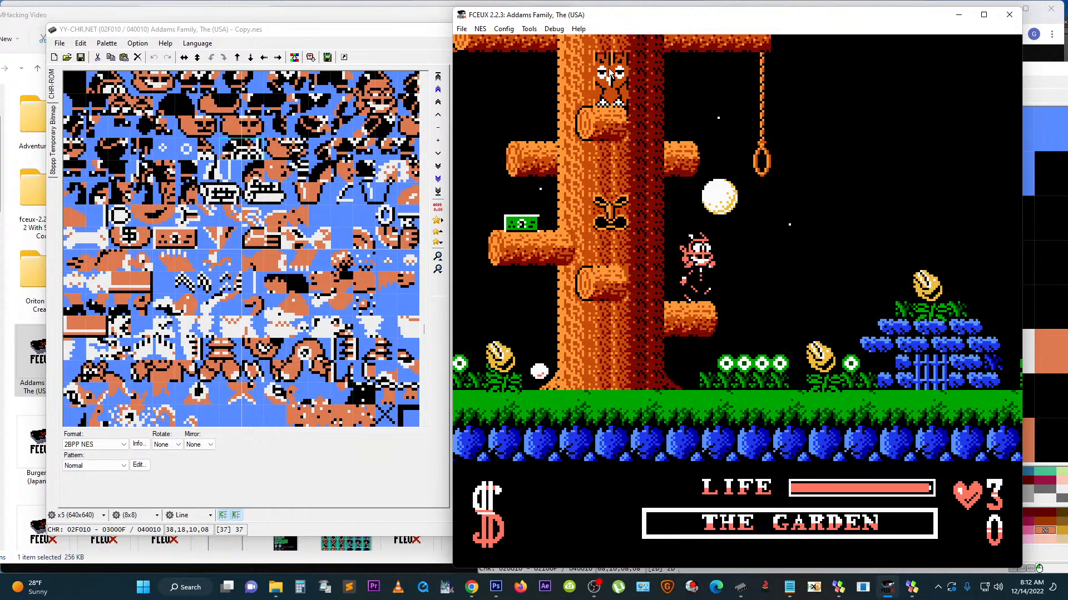
key("f")
key("Left")
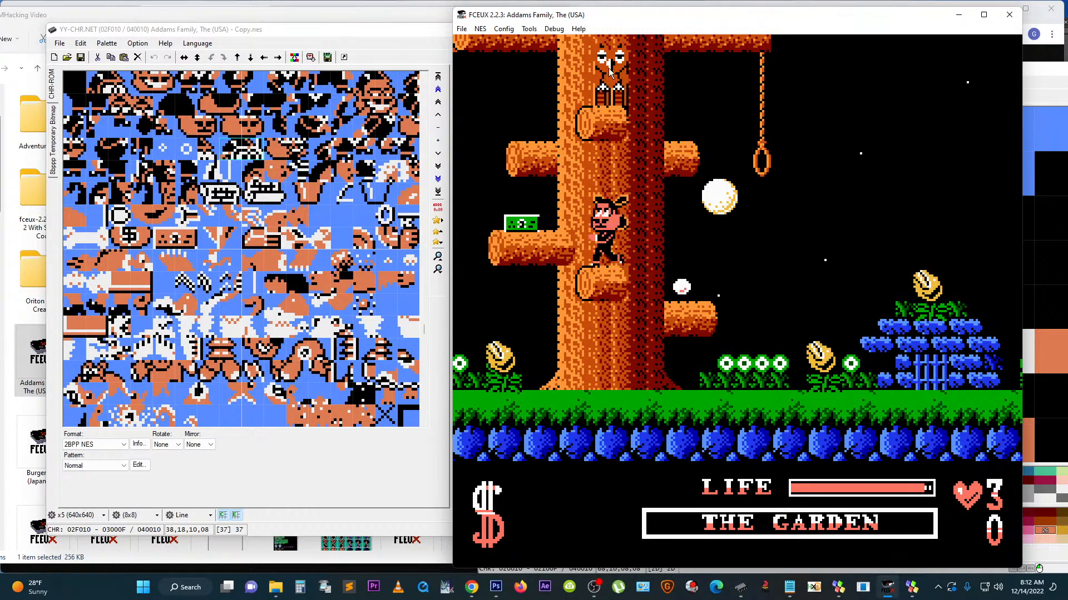
key("f")
key("Left")
key("Right")
key("Right")
key("f")
key("Right")
key("f")
key("Right")
key("Right")
key("Right")
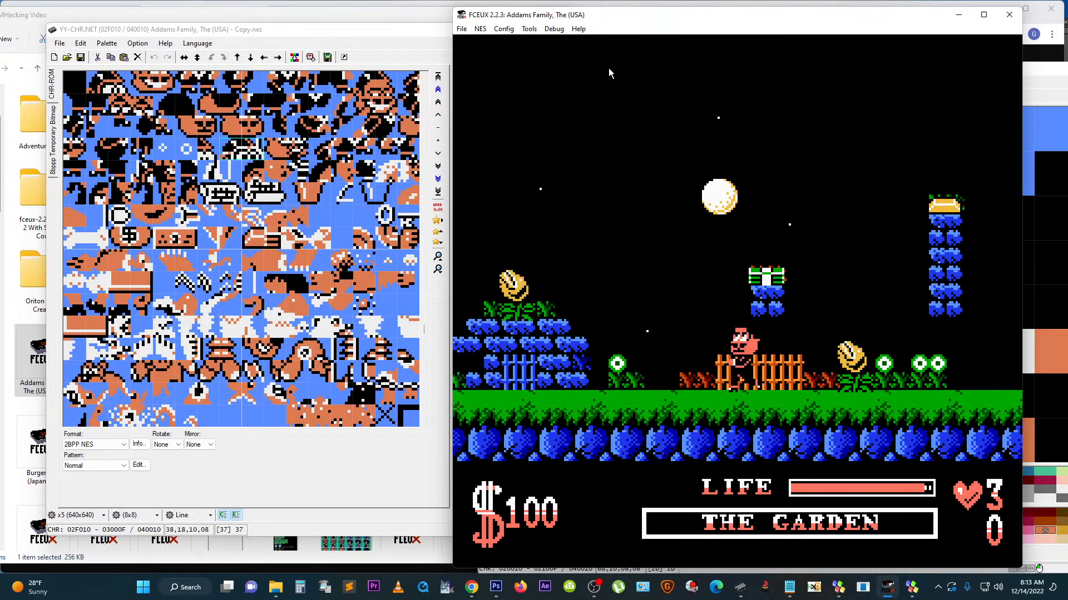
key("Left")
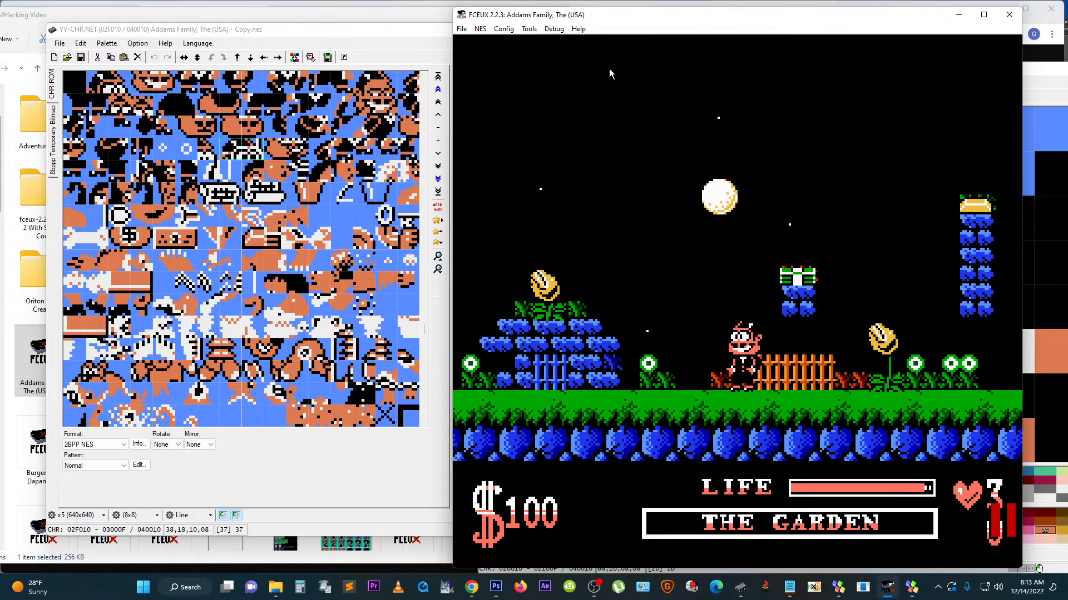
Step: In the ROMHacking Video folder, select the Bokosuka Wars sprite sheet PNG and bring up its context menu
left_click(309, 20)
scroll(346, 442, "down", 3)
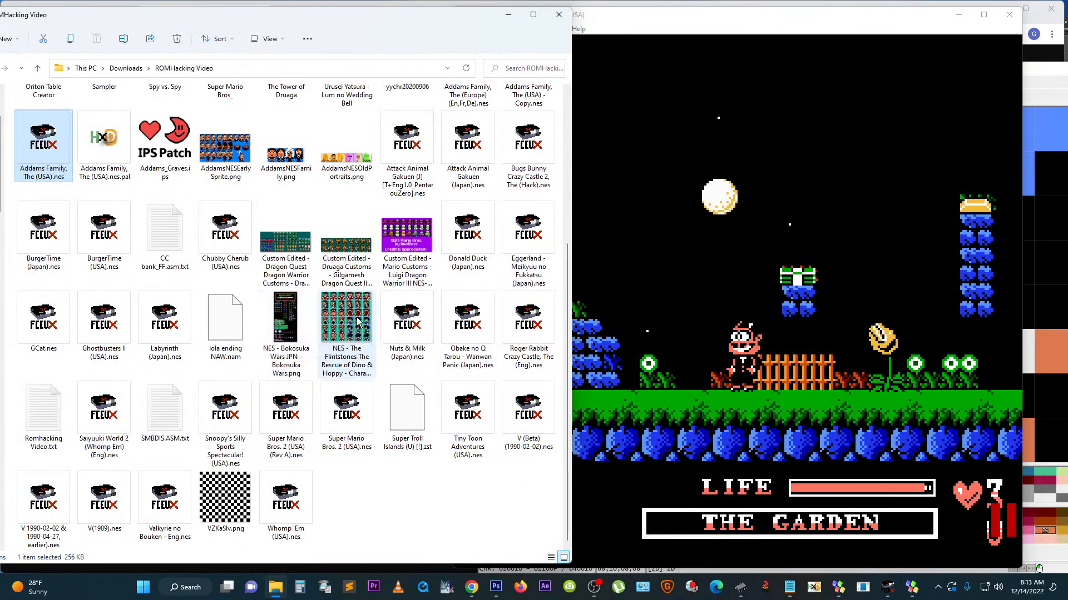
left_click(285, 321)
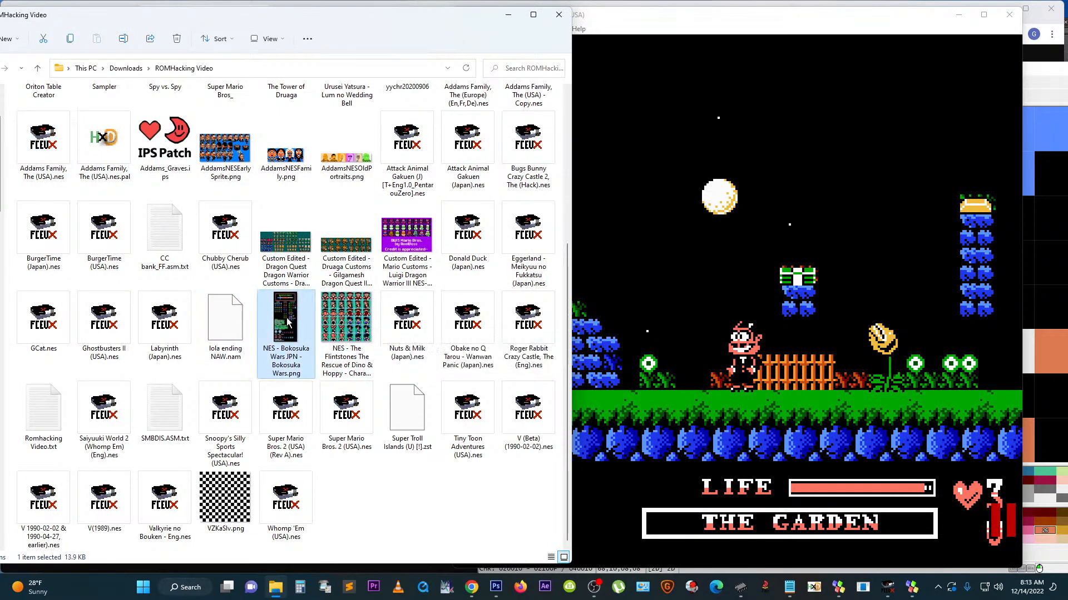
right_click(288, 322)
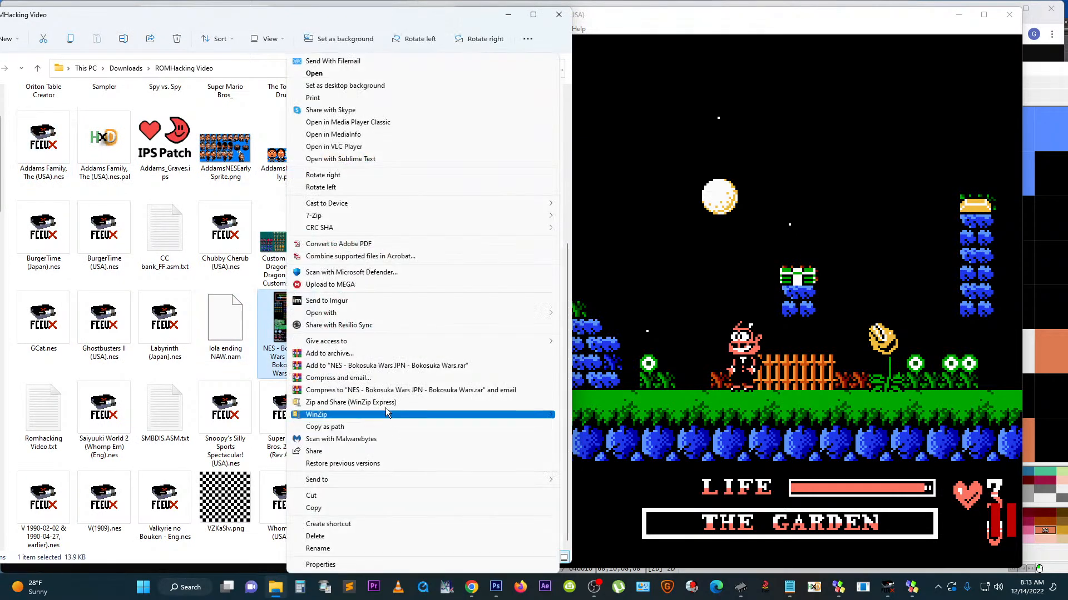
Step: Open Bokosuka Wars.png in Photoshop, zoom in and scroll through its sprites, then return to FCEUX
mouse_move(372, 481)
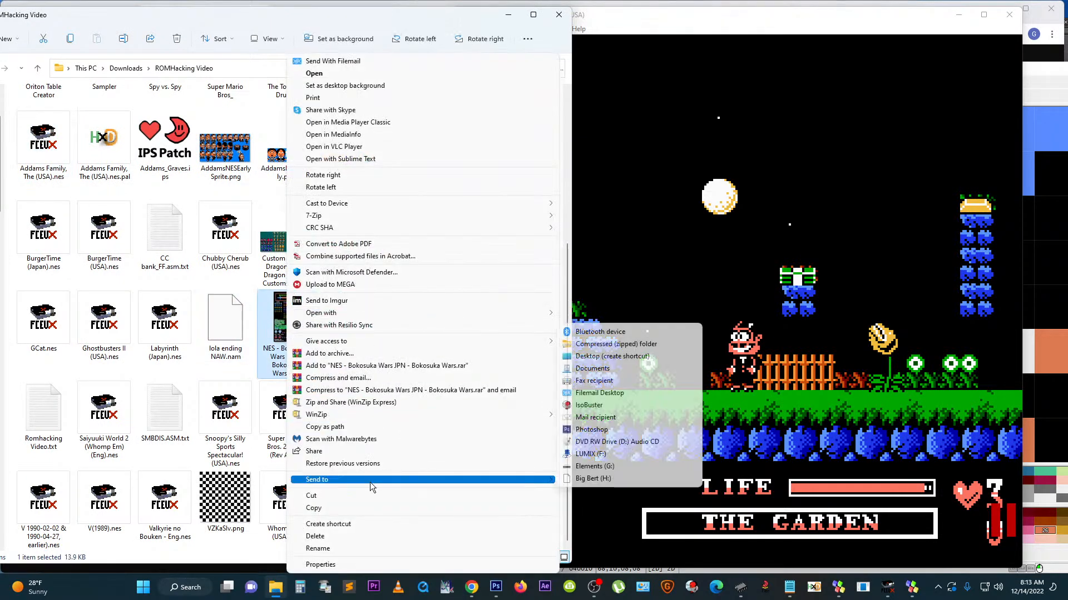
left_click(609, 437)
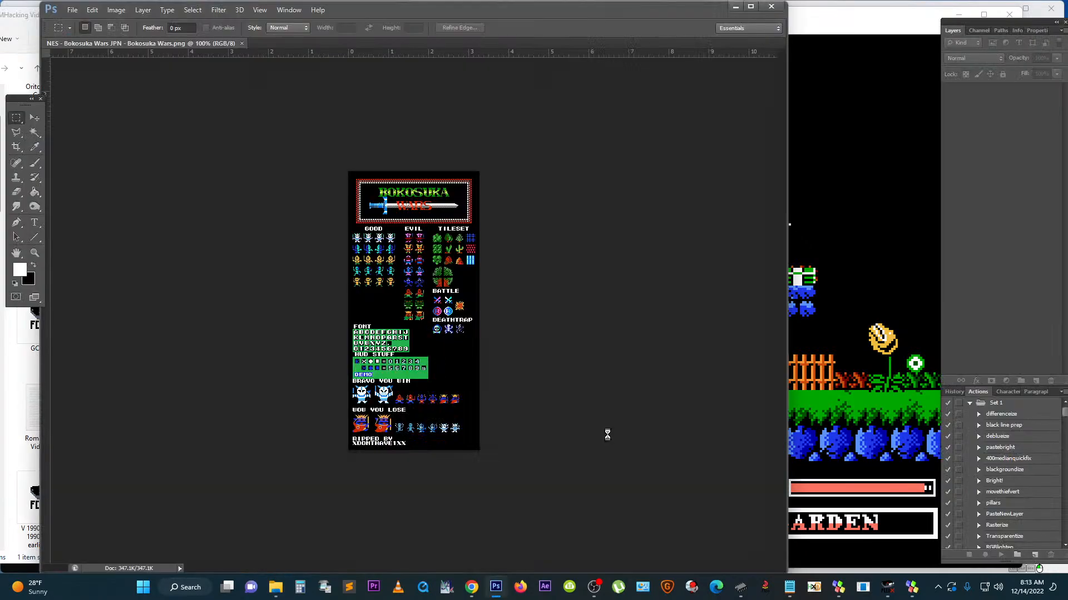
scroll(407, 269, "up", 5)
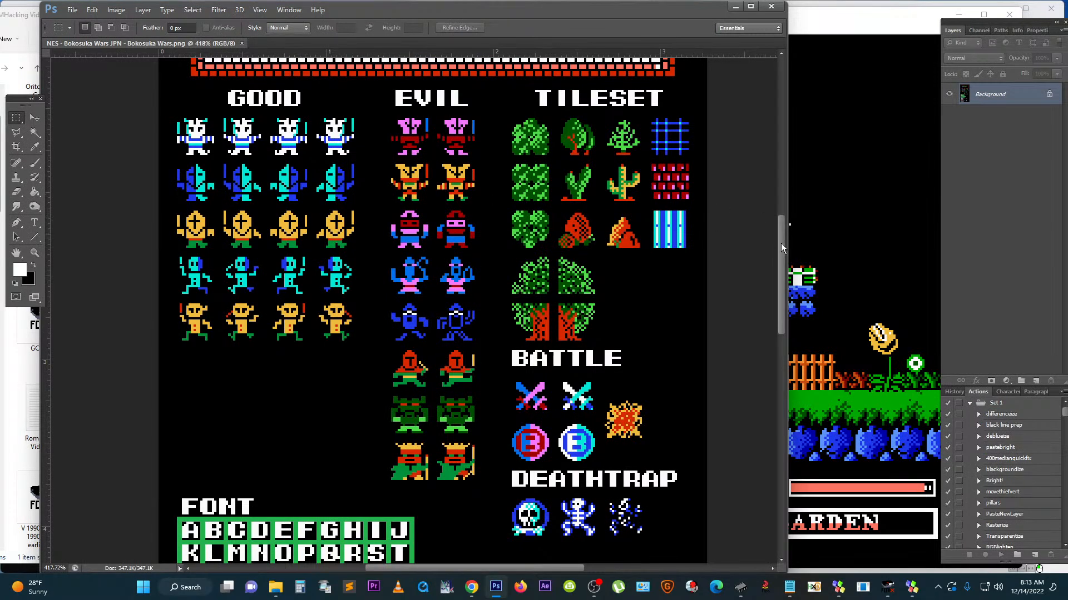
left_click_drag(781, 248, 765, 234)
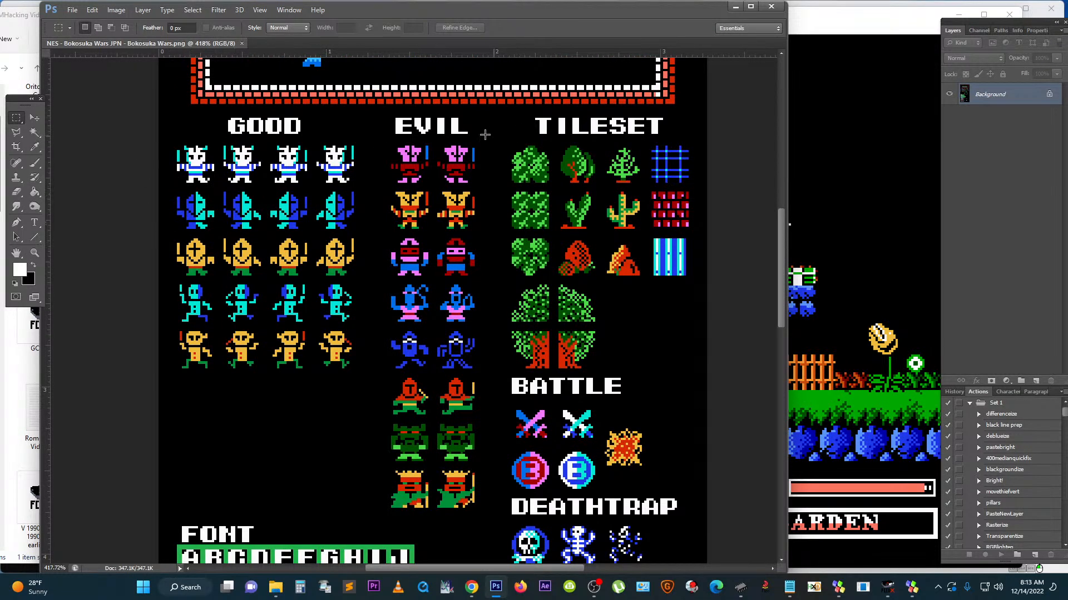
left_click_drag(784, 231, 761, 202)
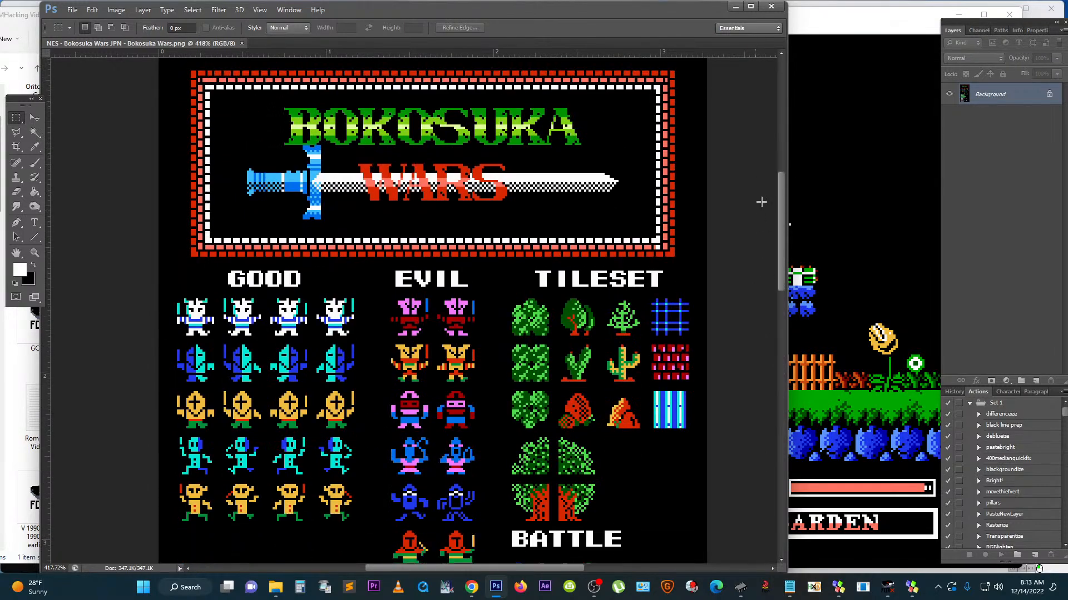
left_click(839, 253)
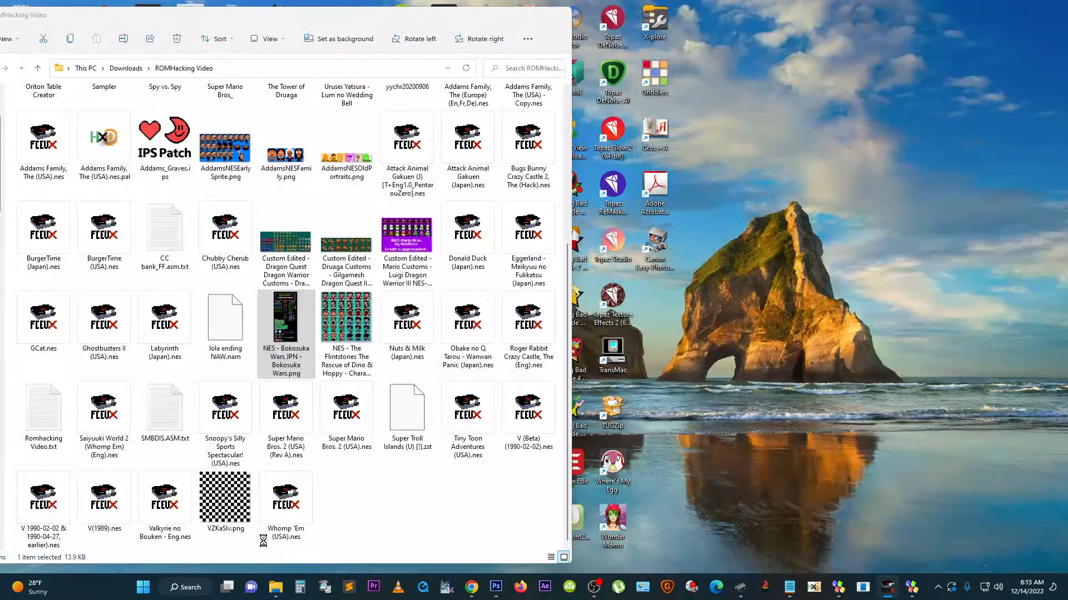
Step: Send VZKaSlv.png to Photoshop, switch back to the Bokosuka Wars tab, then return to Explorer
left_click(275, 525)
right_click(215, 497)
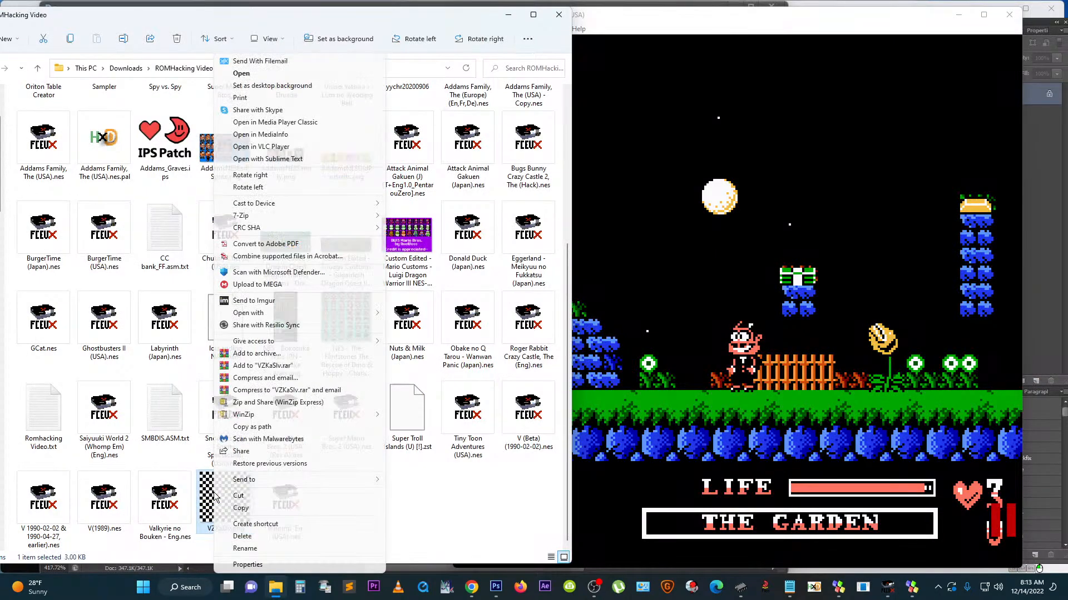
mouse_move(264, 481)
left_click(441, 433)
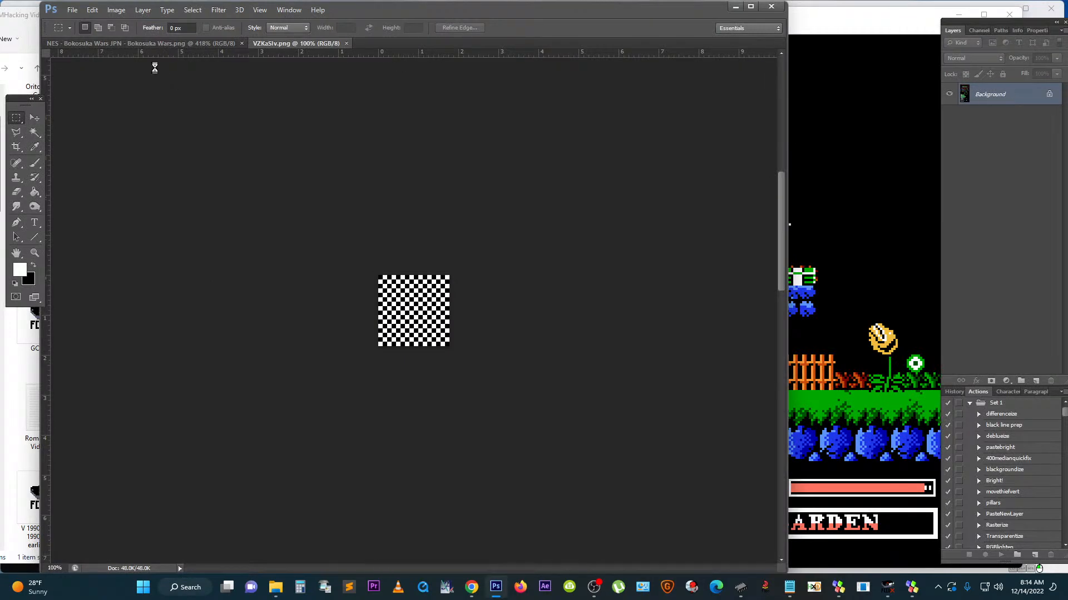
left_click(148, 44)
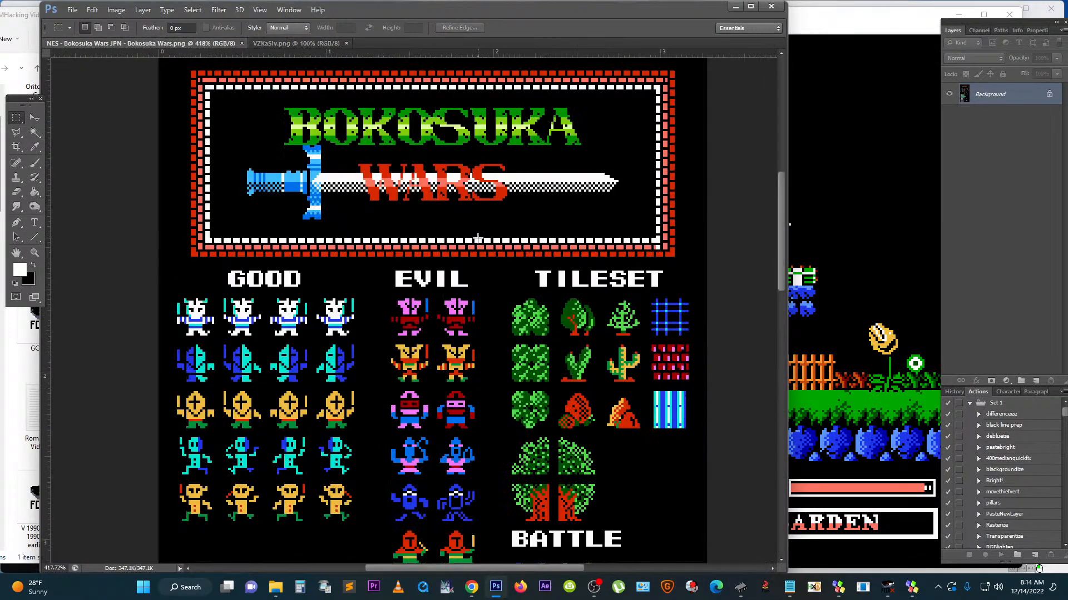
left_click(16, 414)
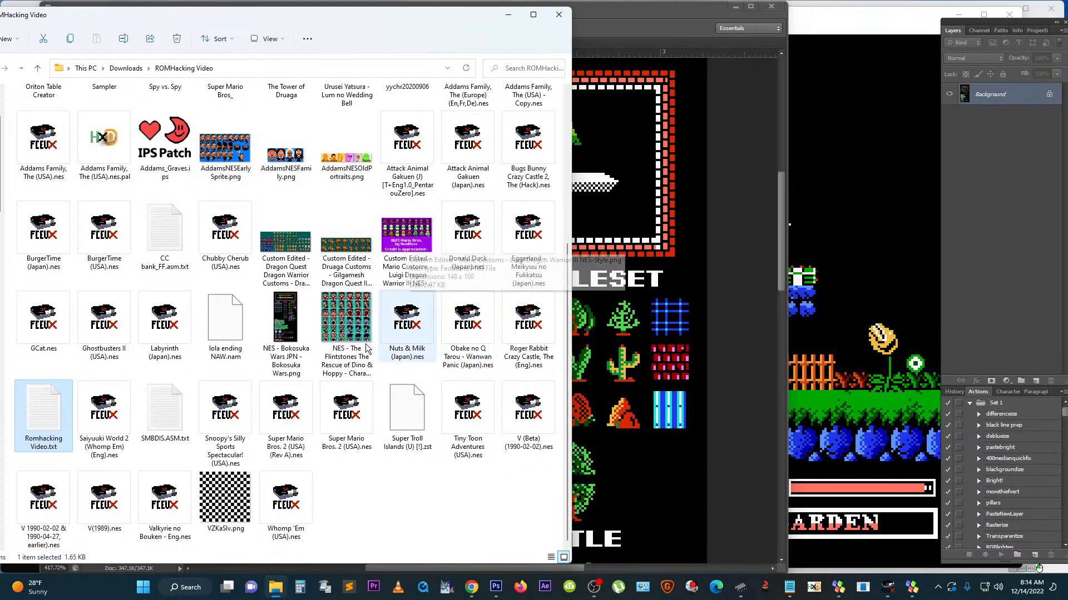
Step: Enter the Sampler folder and send the Kid Kool sprite sheet PNG to Photoshop
scroll(350, 341, "up", 3)
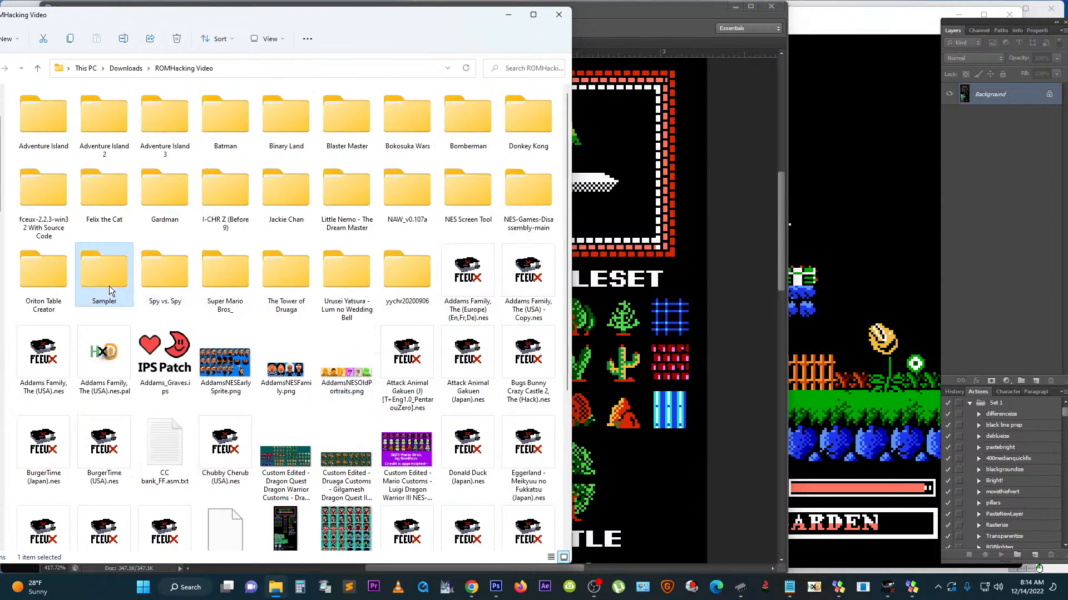
double_click(107, 290)
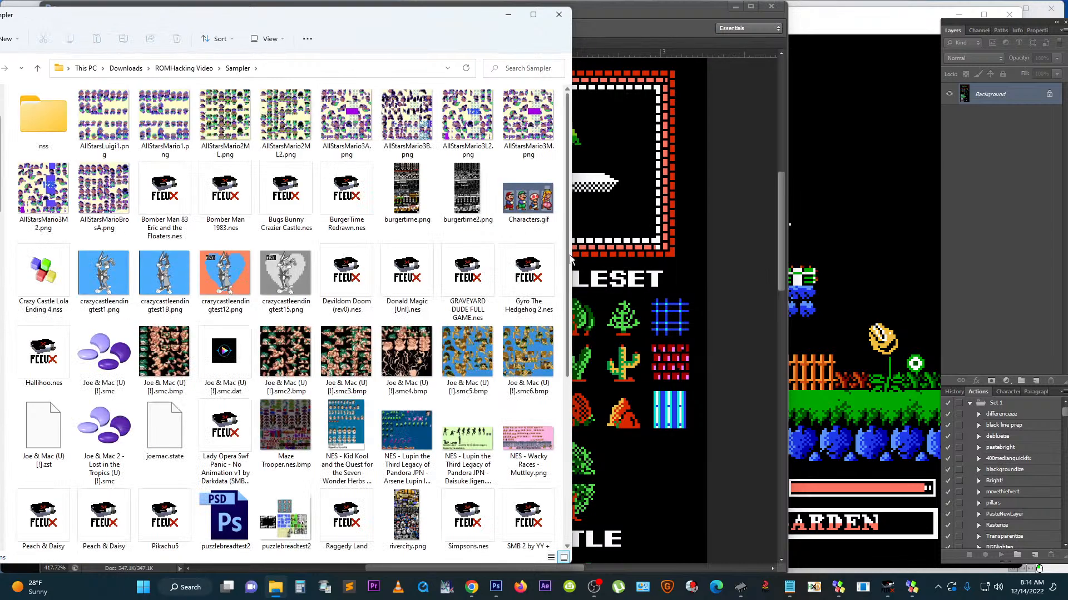
left_click_drag(569, 253, 566, 496)
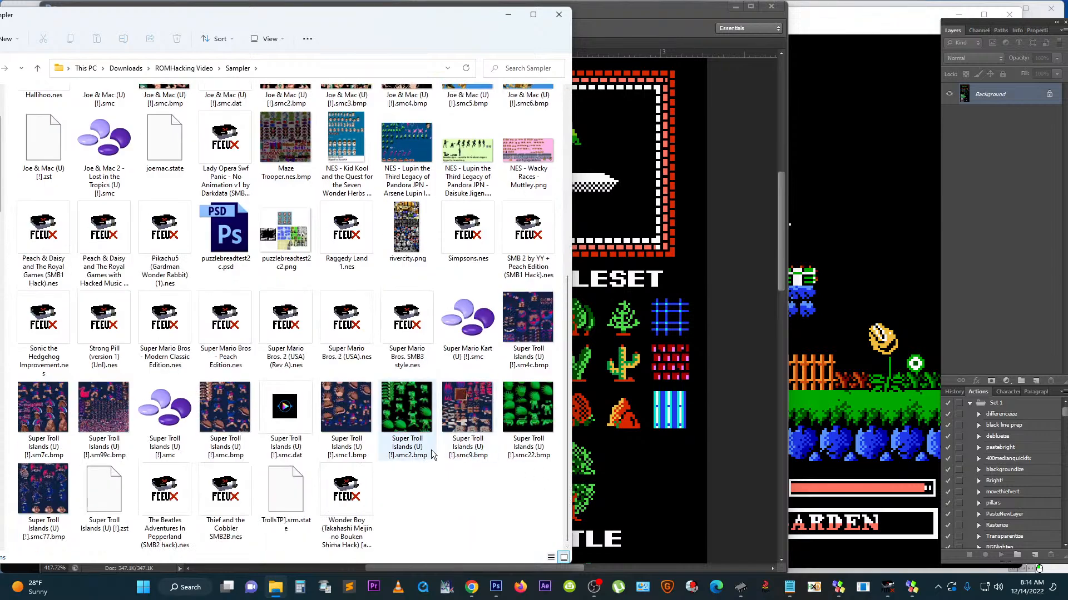
right_click(400, 151)
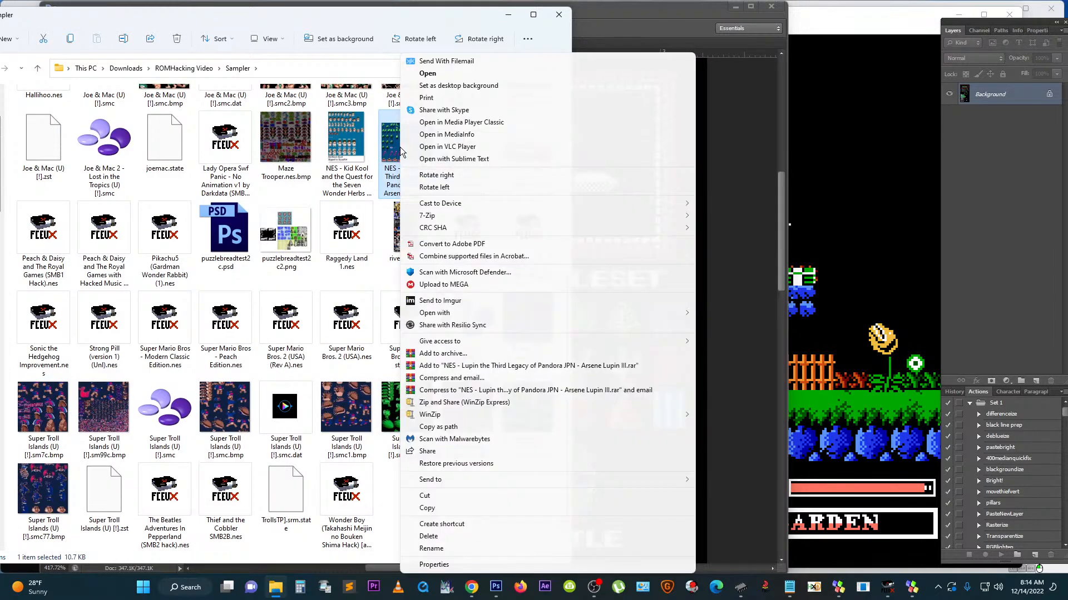
right_click(362, 147)
mouse_move(524, 481)
left_click(686, 423)
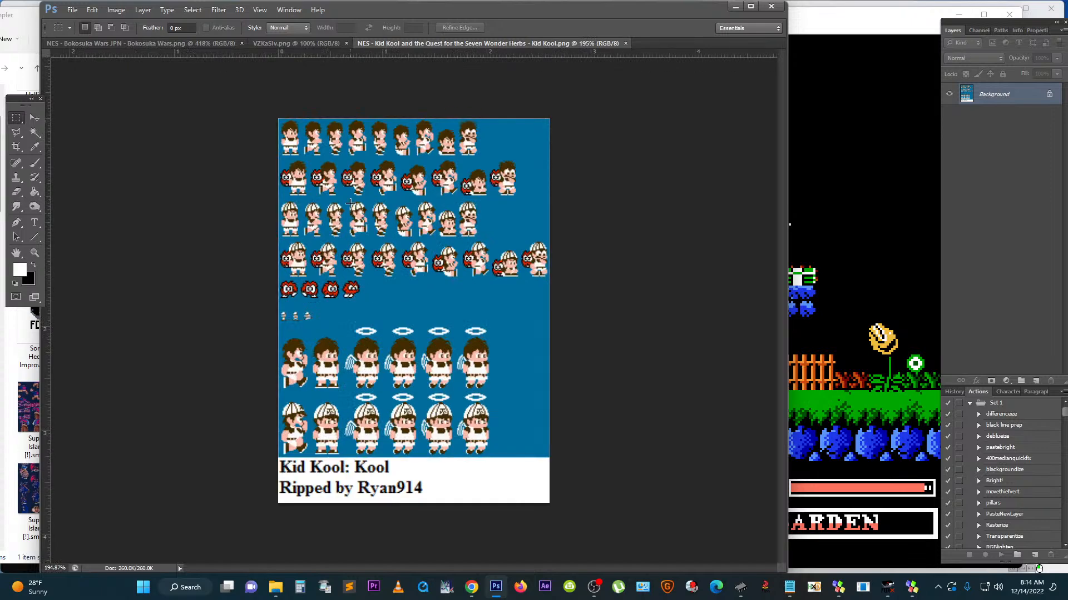
Step: Zoom in and pan across the Kid Kool sprite sheet to inspect it pixel by pixel
scroll(351, 223, "up", 3)
scroll(330, 190, "up", 2)
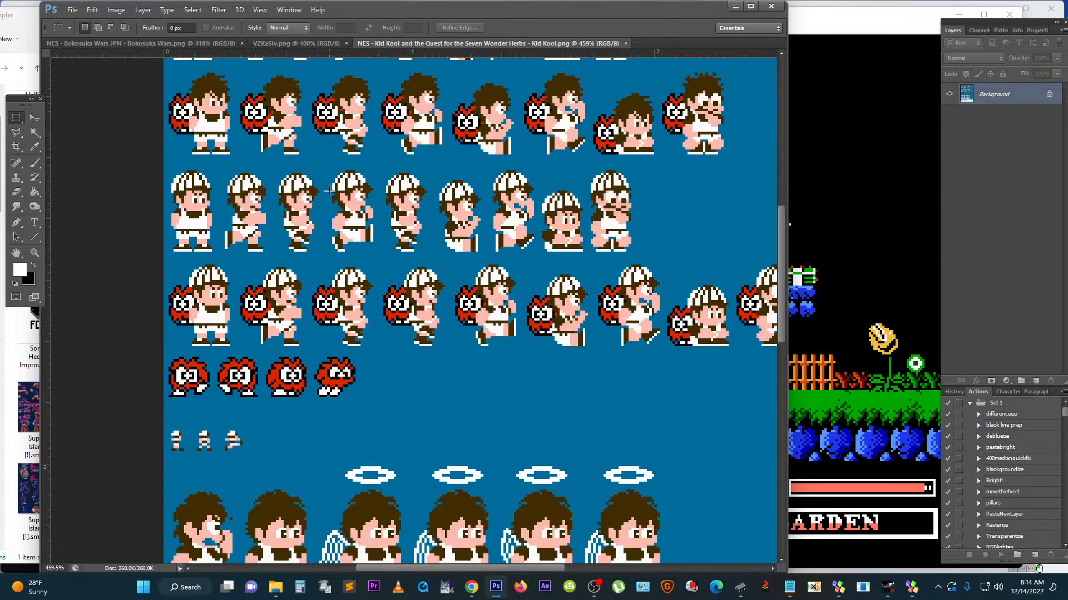
left_click_drag(782, 214, 900, 210)
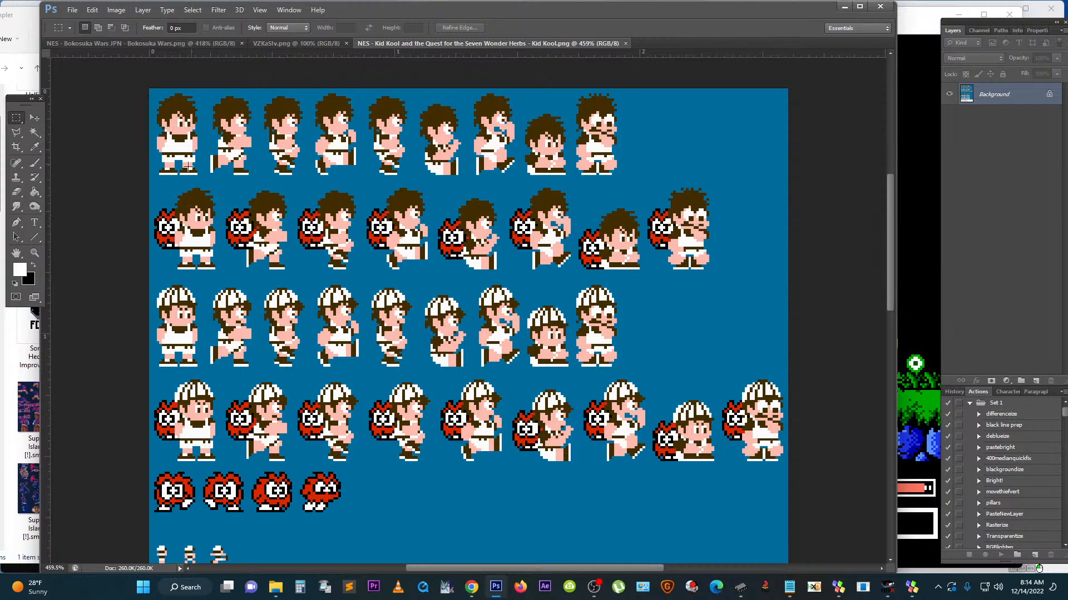
scroll(206, 119, "up", 5)
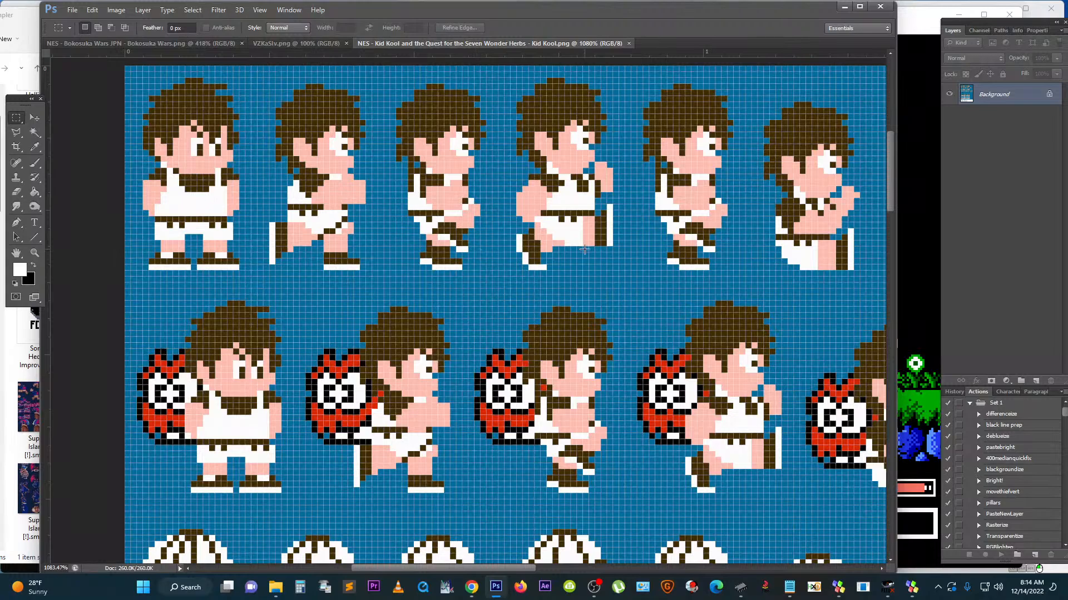
scroll(266, 182, "down", 5)
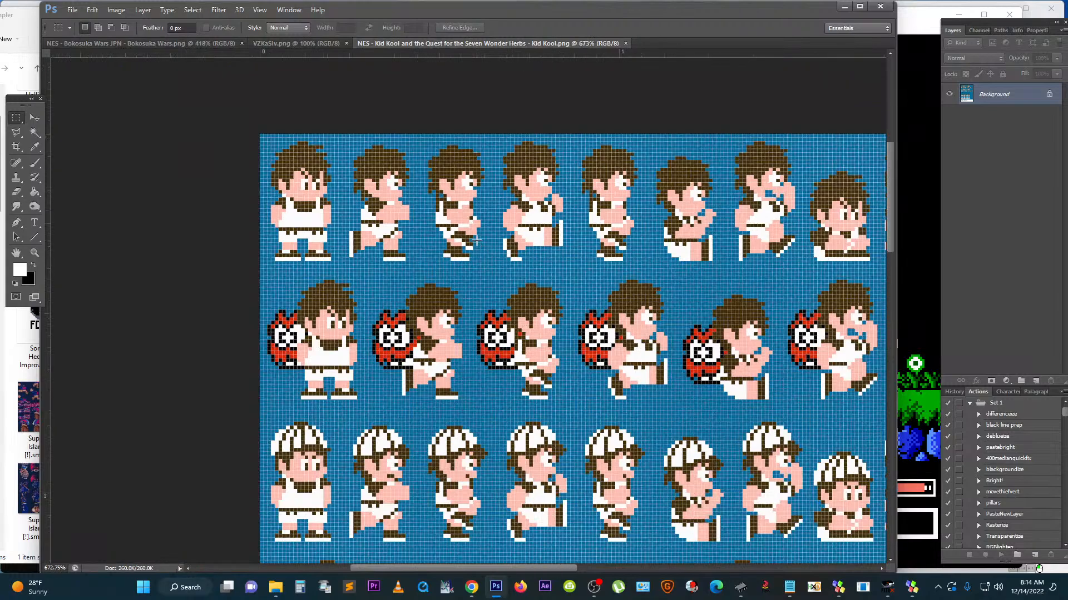
scroll(548, 234, "up", 2)
scroll(547, 234, "down", 4)
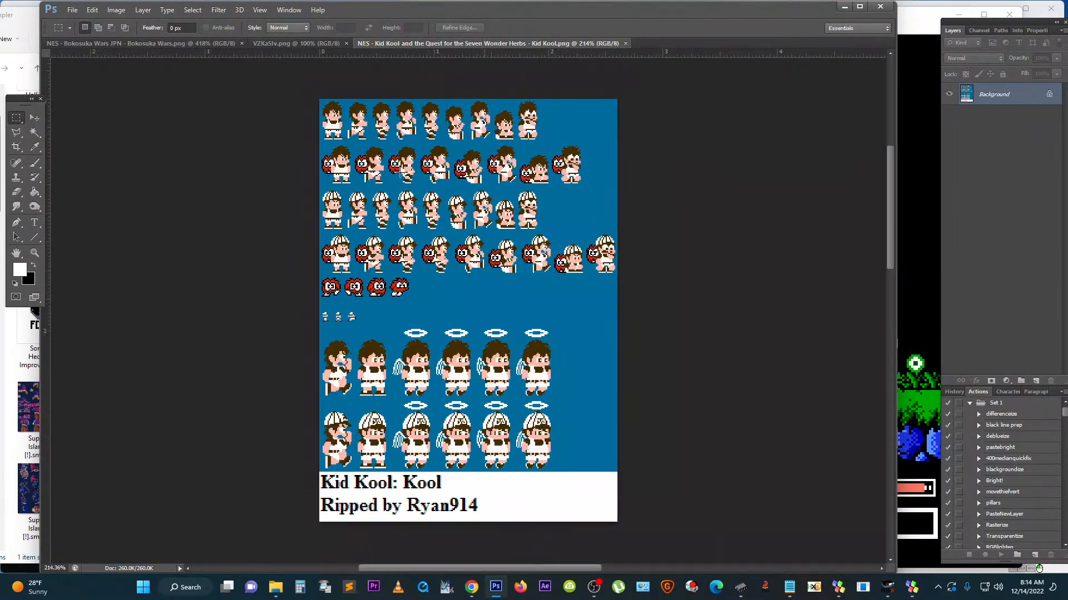
scroll(392, 162, "up", 2)
scroll(392, 161, "down", 1)
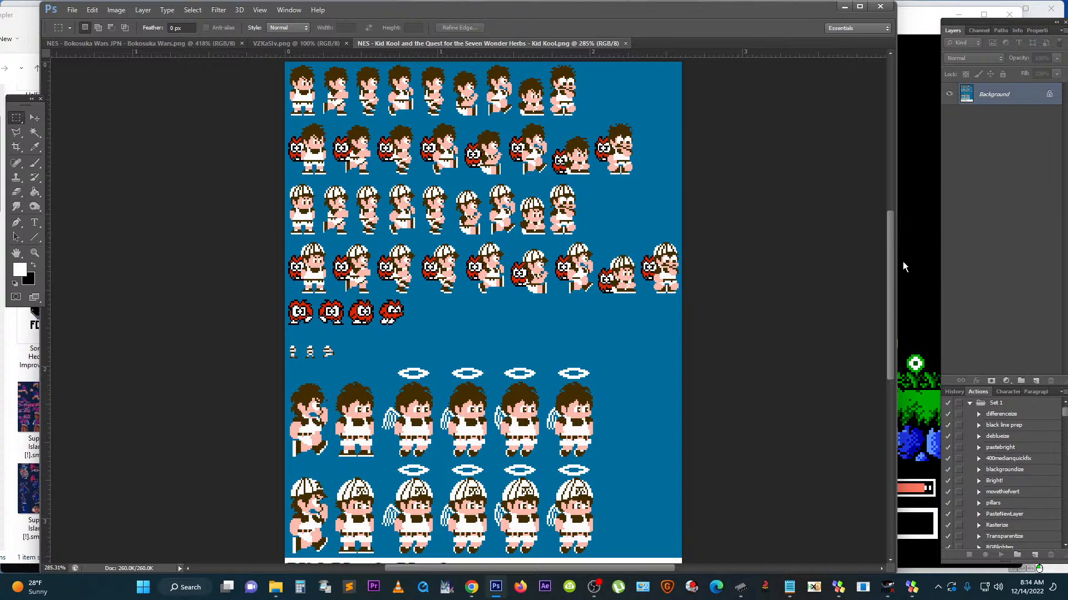
Step: Scroll the sprite sheet a bit more, then switch to the VZKaSlv.png checkerboard document
left_click_drag(893, 245, 876, 282)
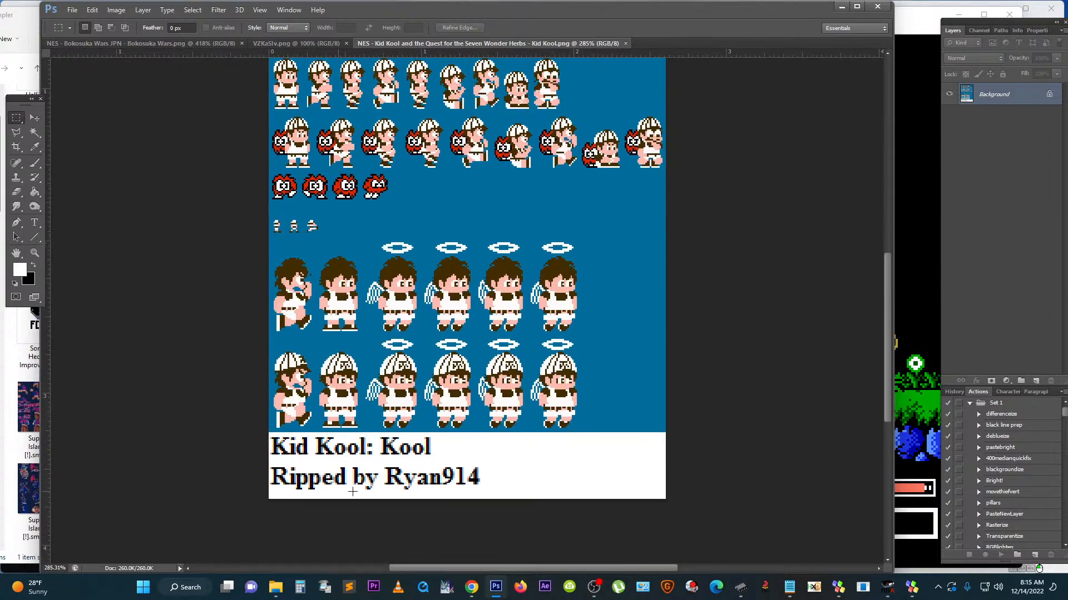
left_click_drag(888, 356, 877, 316)
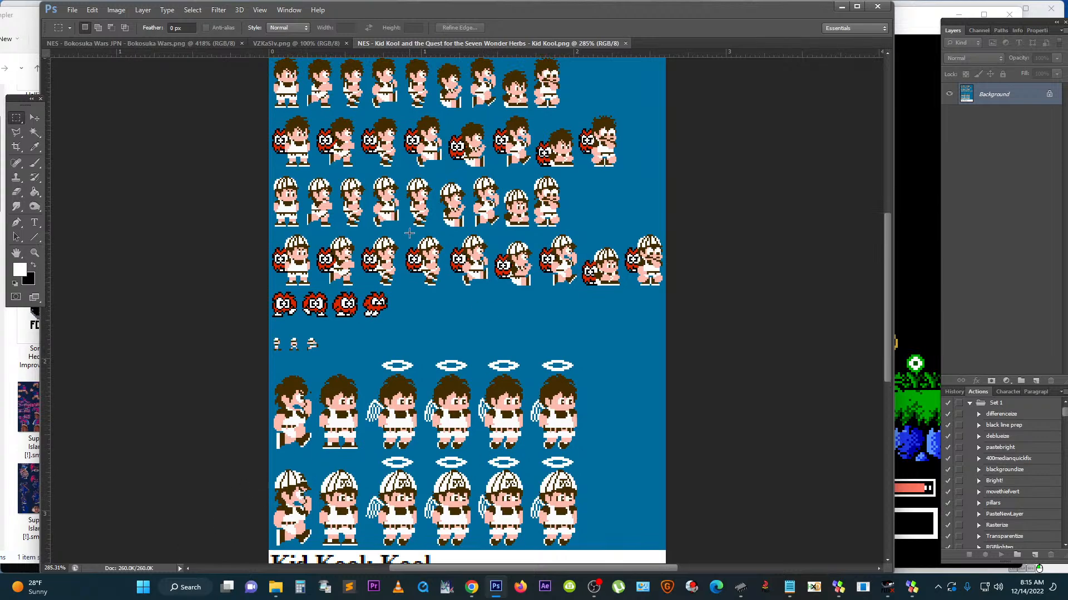
scroll(392, 138, "up", 3)
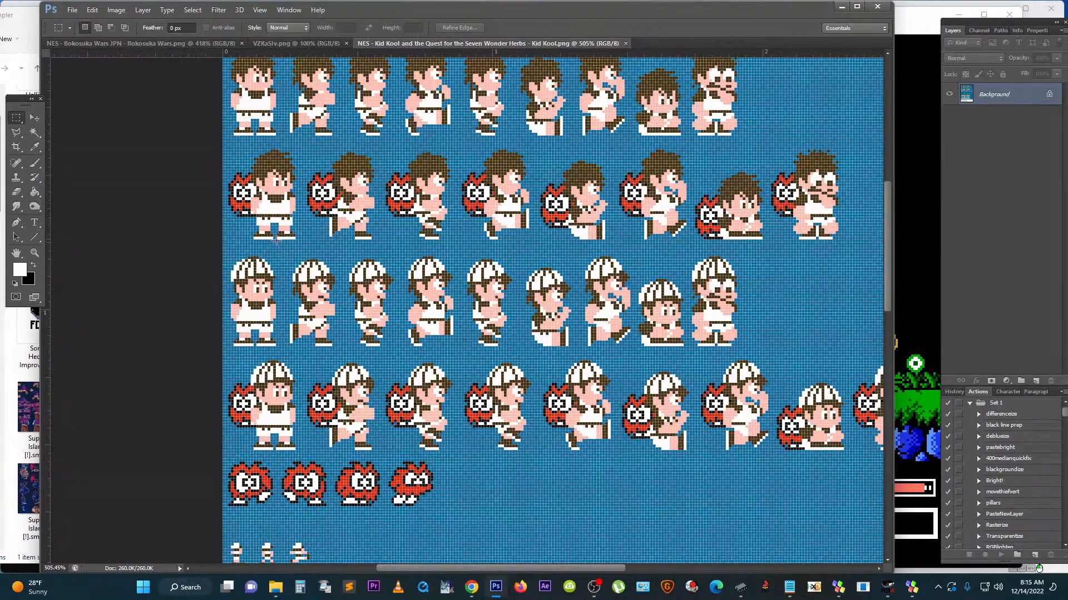
left_click(292, 43)
mouse_move(750, 591)
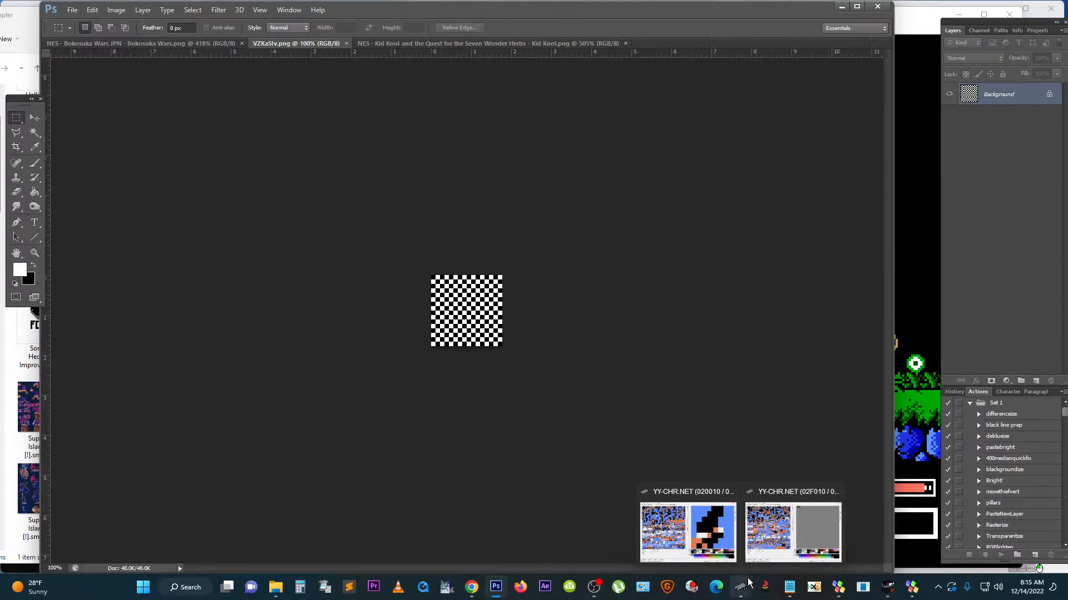
left_click(792, 531)
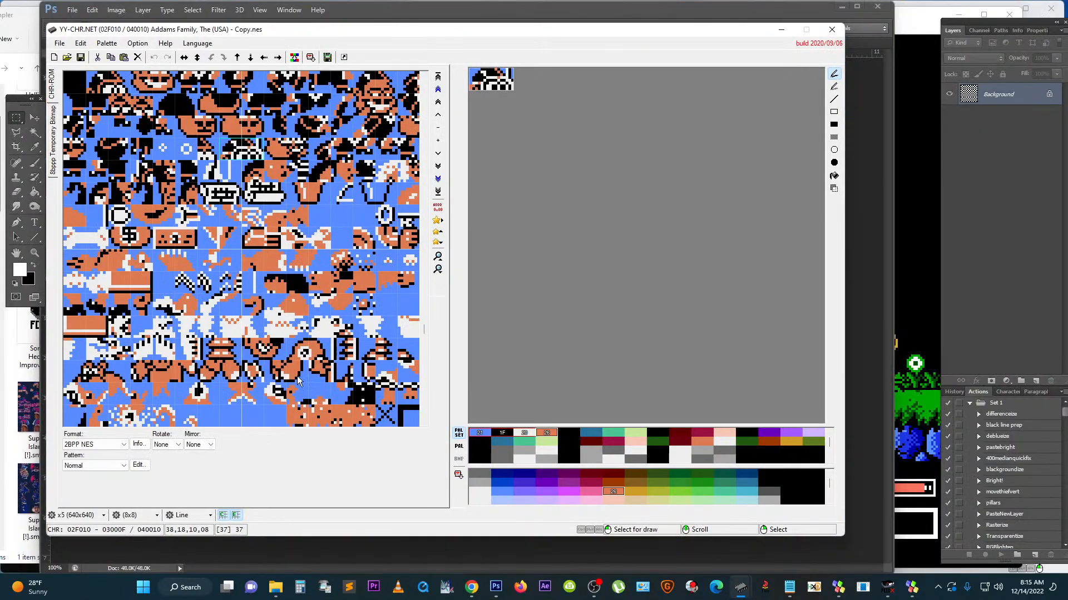
mouse_move(270, 594)
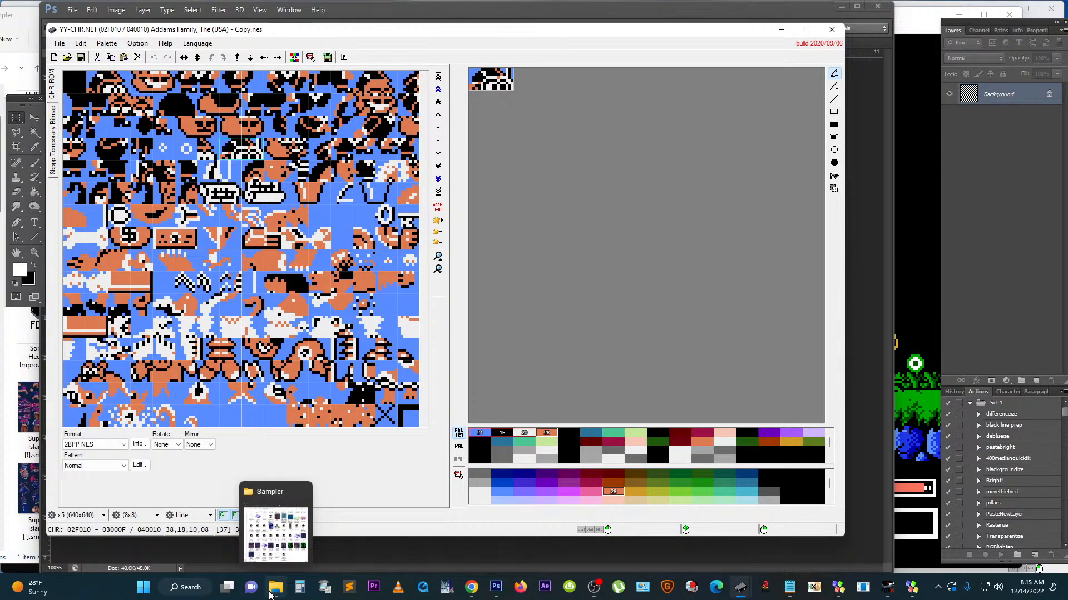
left_click(496, 595)
scroll(433, 385, "up", 3)
scroll(434, 386, "up", 4)
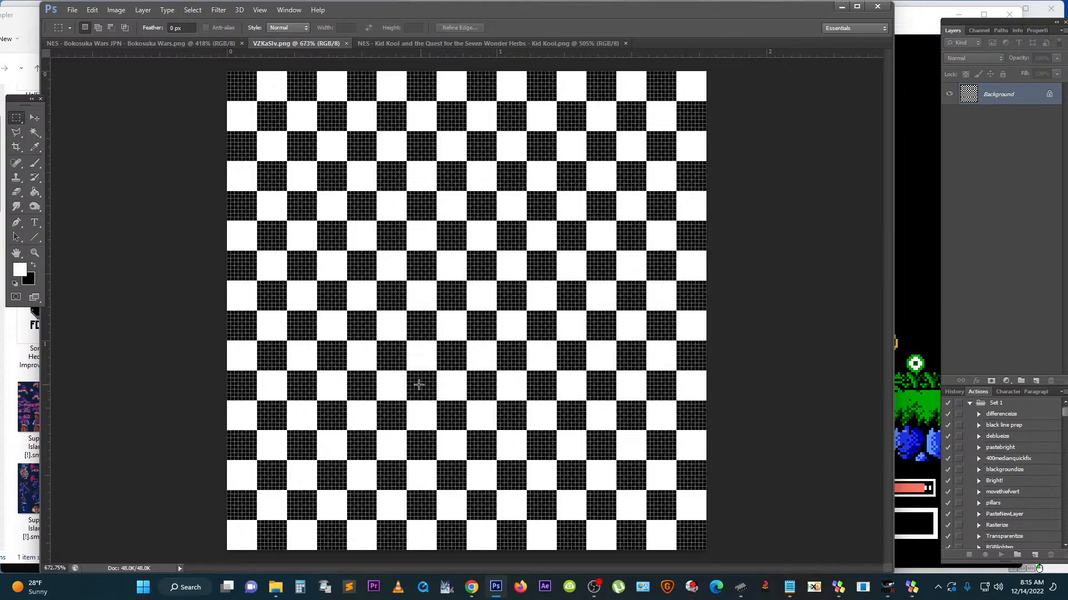
scroll(334, 171, "up", 5)
scroll(437, 263, "up", 2)
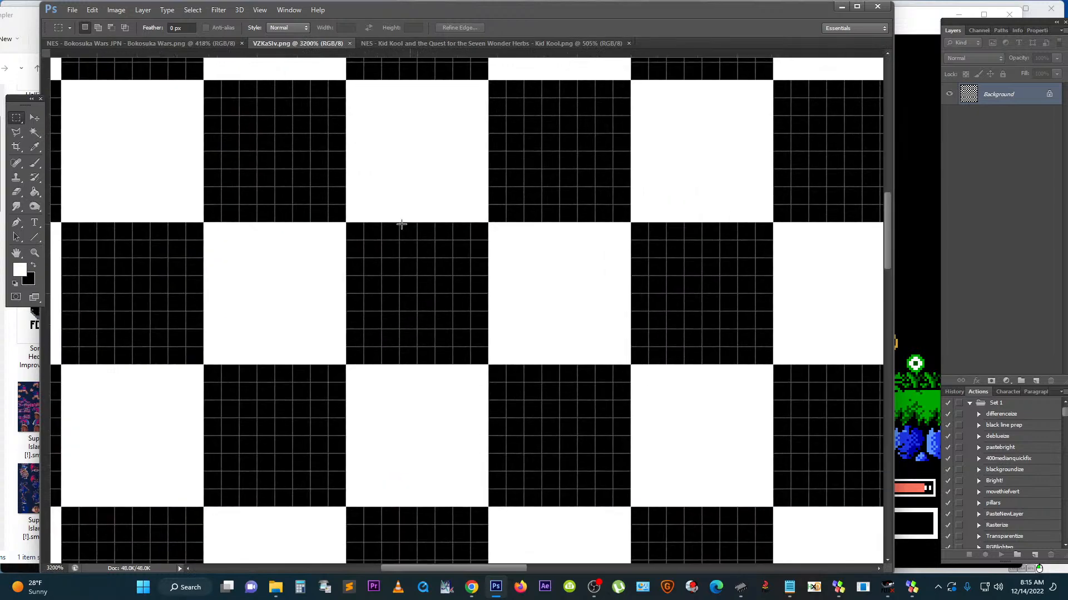
scroll(402, 224, "down", 6)
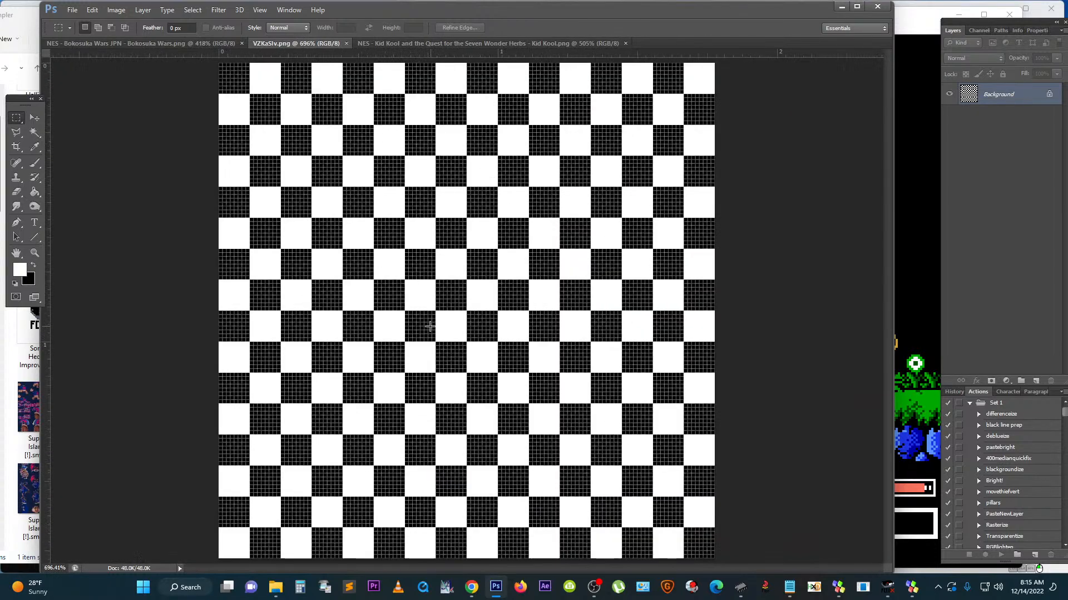
scroll(429, 326, "down", 1)
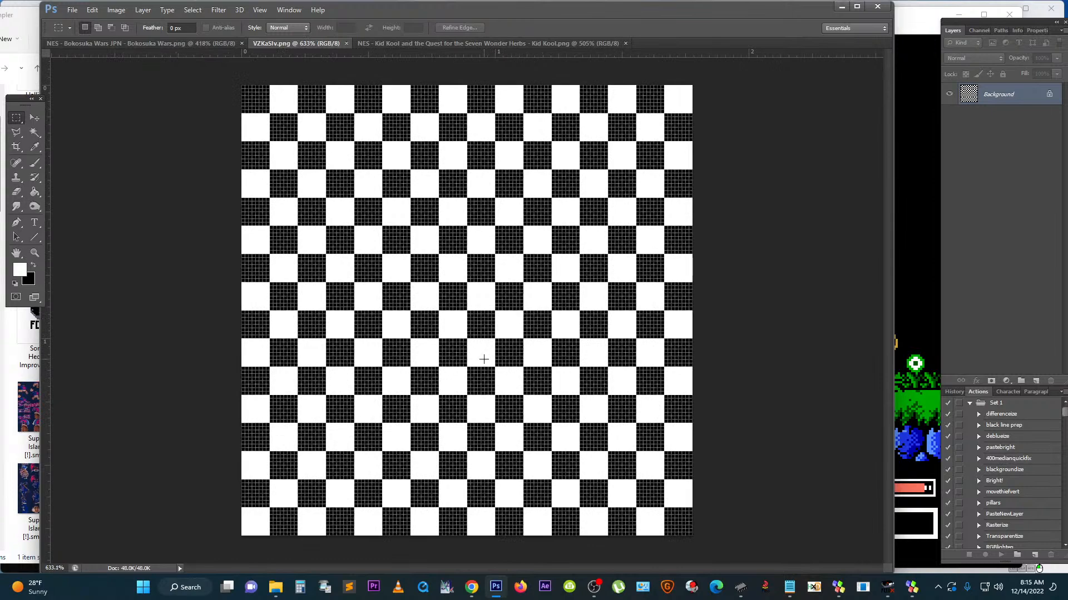
Step: Paste the checkerboard onto the Kid Kool sprite sheet as Layer 1 at 37% opacity
left_click(416, 42)
key("ctrl+v")
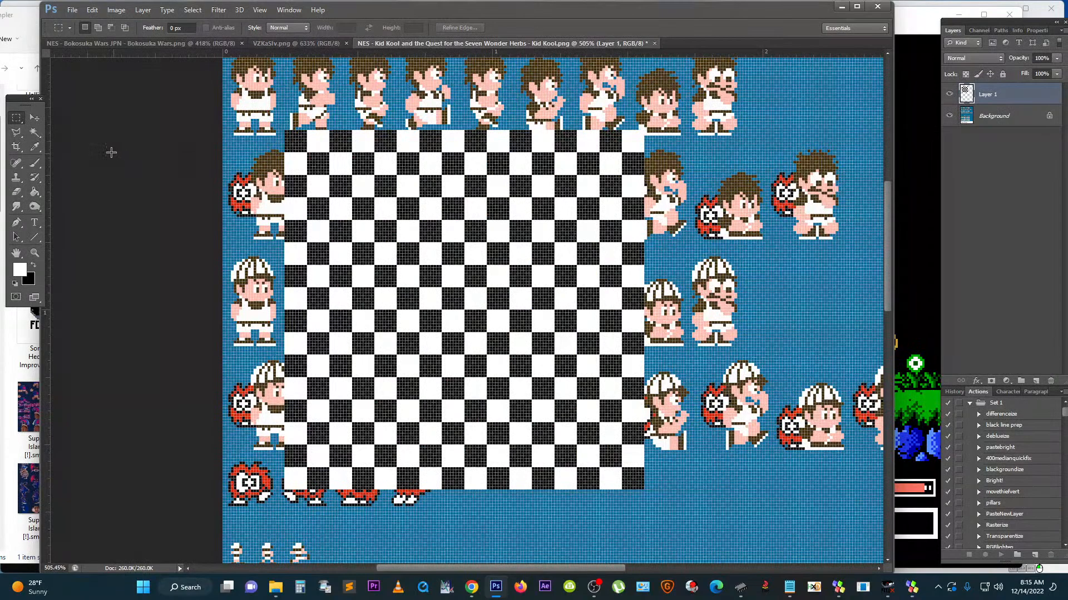
left_click(34, 117)
left_click(1057, 58)
left_click(1021, 70)
Step: Drag the checkerboard layer left, up, right and down until it matches the sprites' tile grid
left_click_drag(463, 264, 423, 272)
scroll(293, 300, "up", 9)
left_click_drag(346, 284, 312, 251)
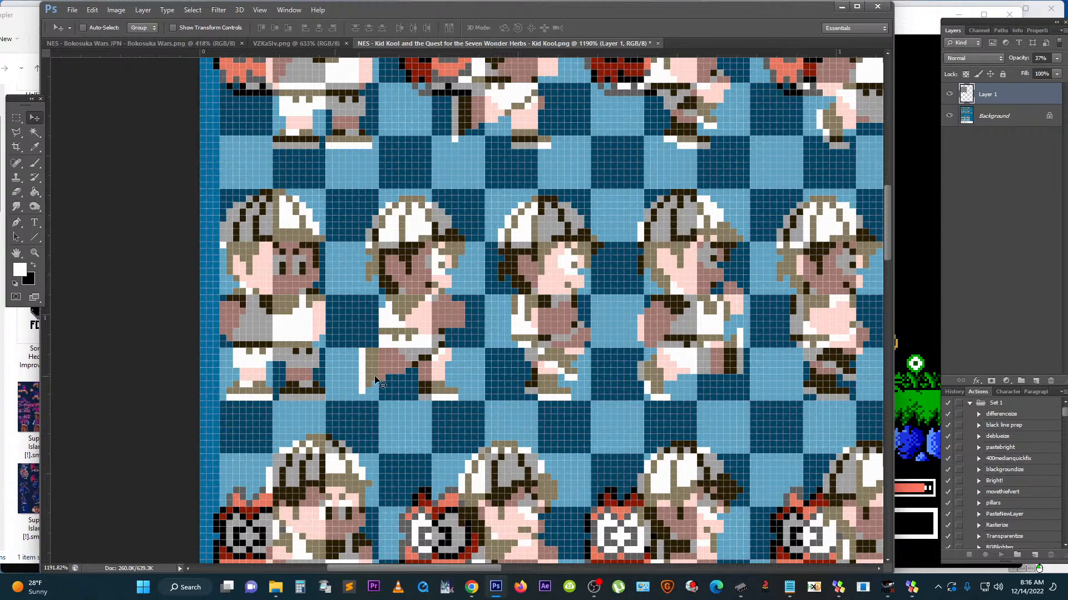
left_click_drag(478, 204, 462, 205)
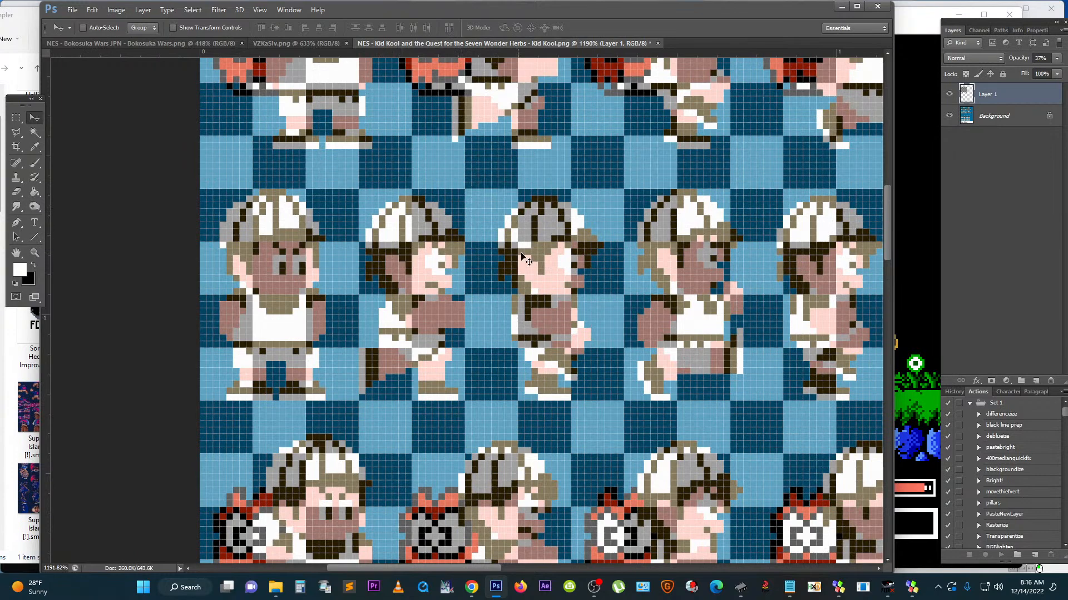
left_click_drag(528, 256, 587, 252)
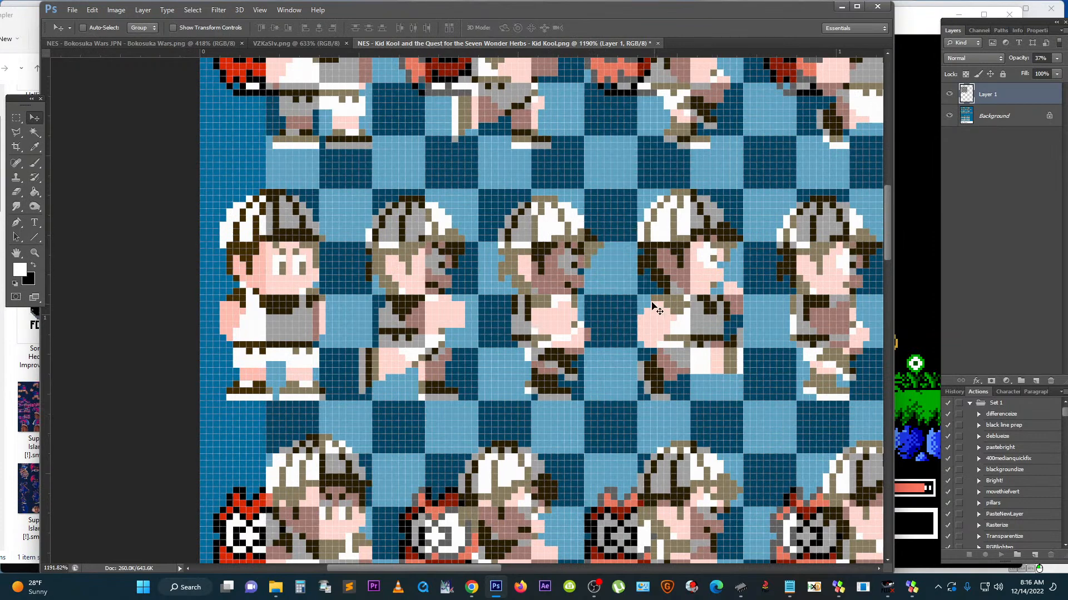
scroll(651, 303, "down", 3)
scroll(645, 301, "down", 3)
scroll(577, 236, "up", 3)
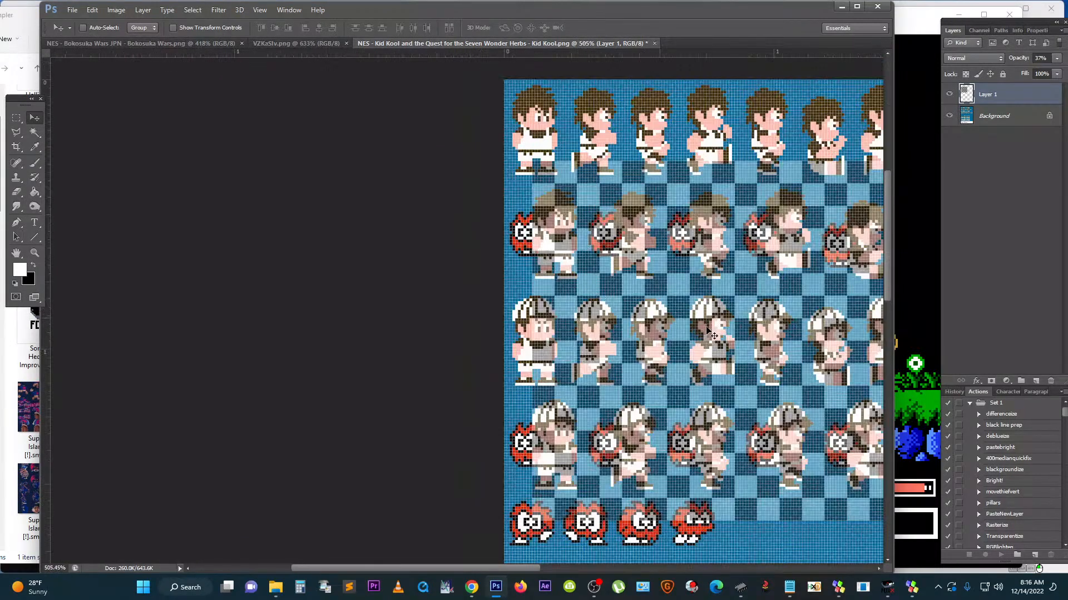
scroll(677, 214, "down", 2)
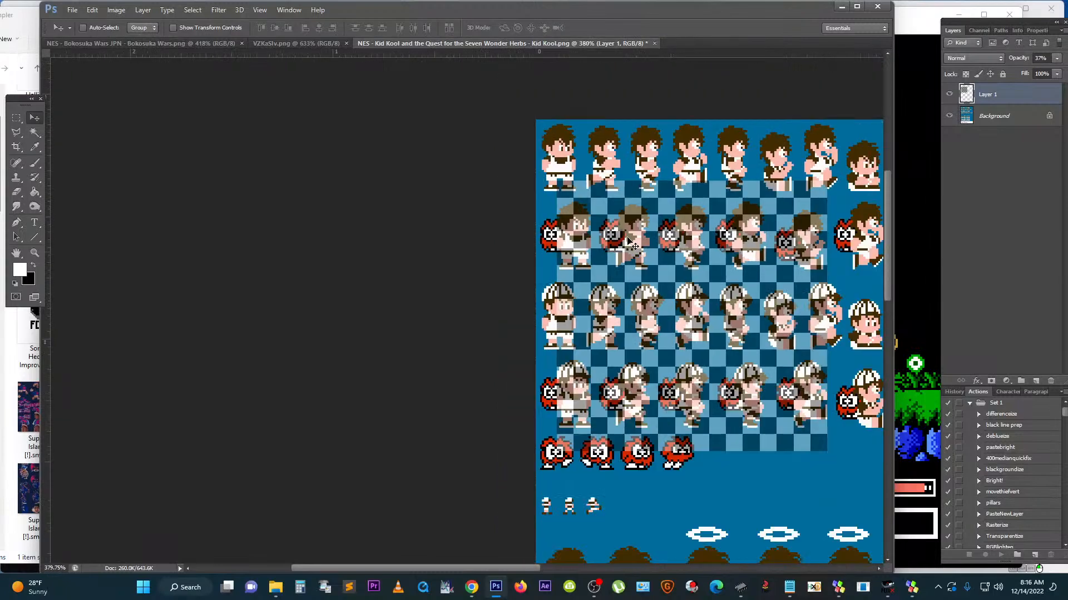
scroll(609, 392, "up", 3)
left_click_drag(614, 412, 605, 438)
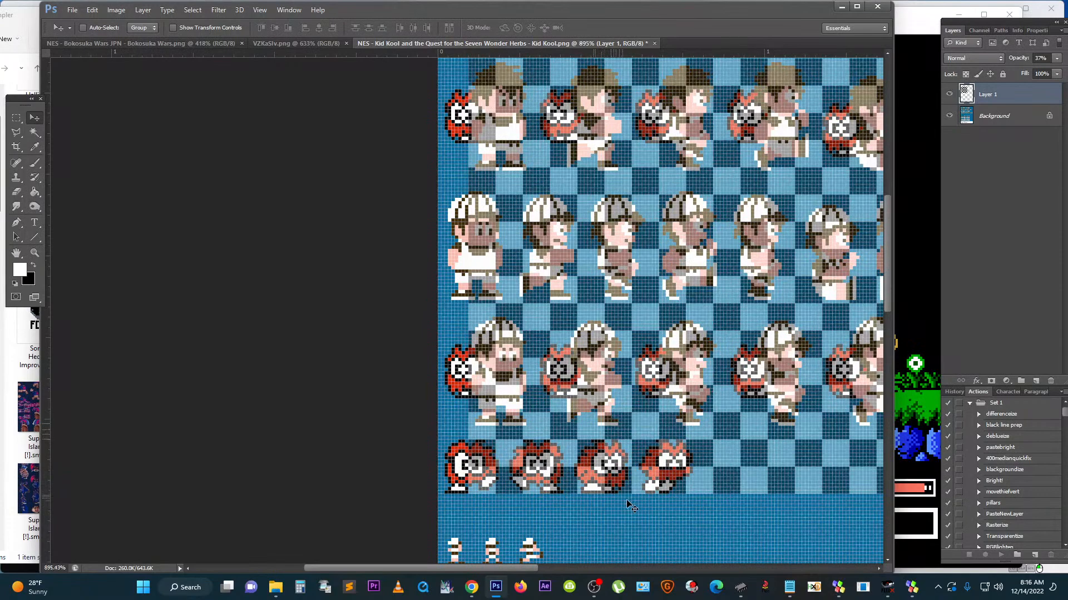
scroll(623, 495, "up", 5)
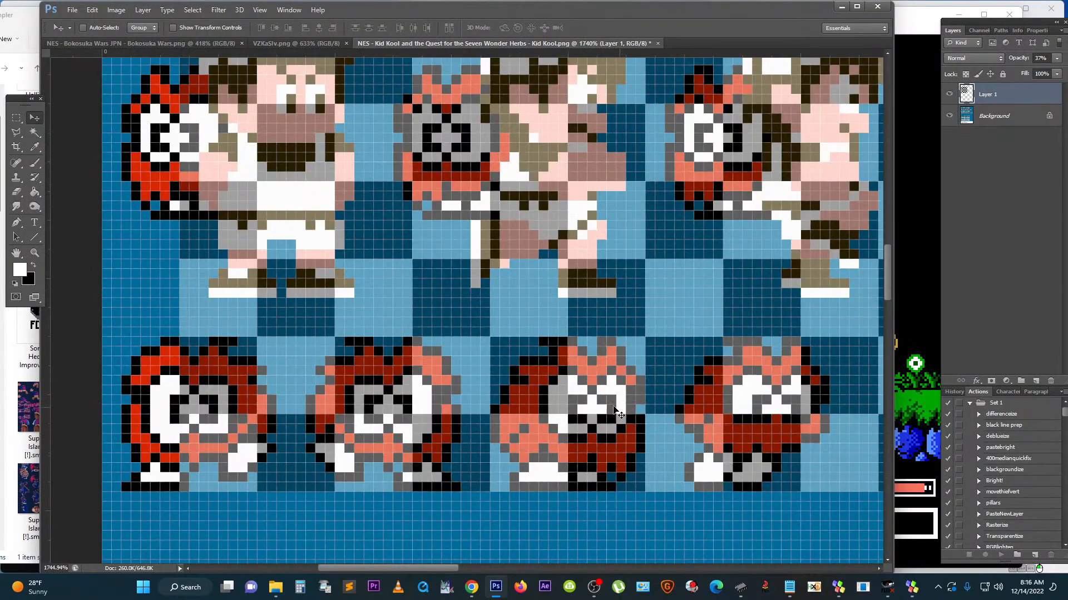
scroll(558, 374, "down", 3)
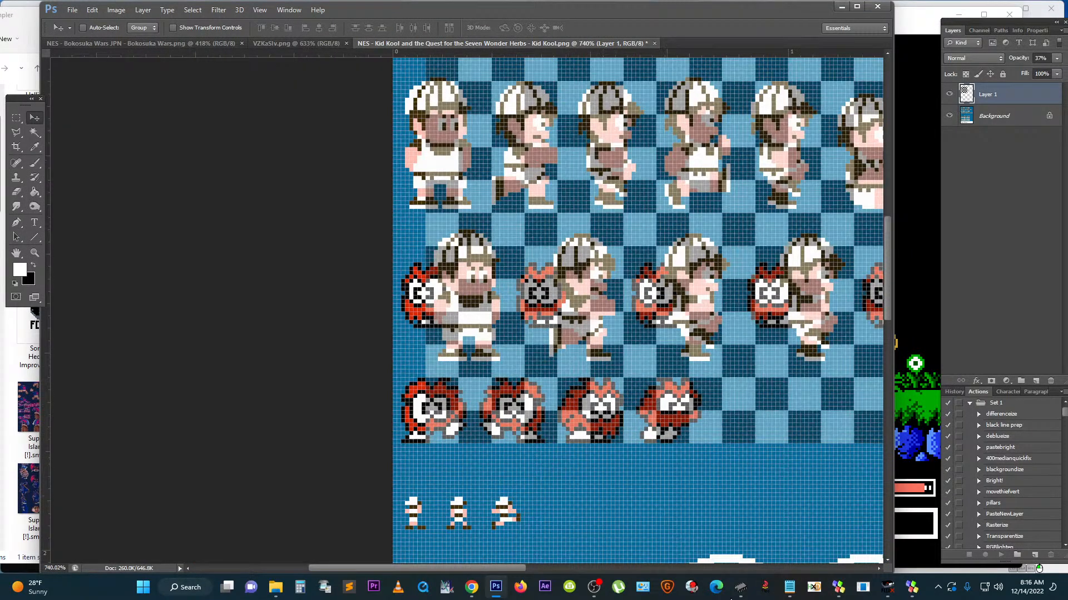
Step: Bring the YY-CHR window to the front
mouse_move(741, 589)
mouse_move(774, 535)
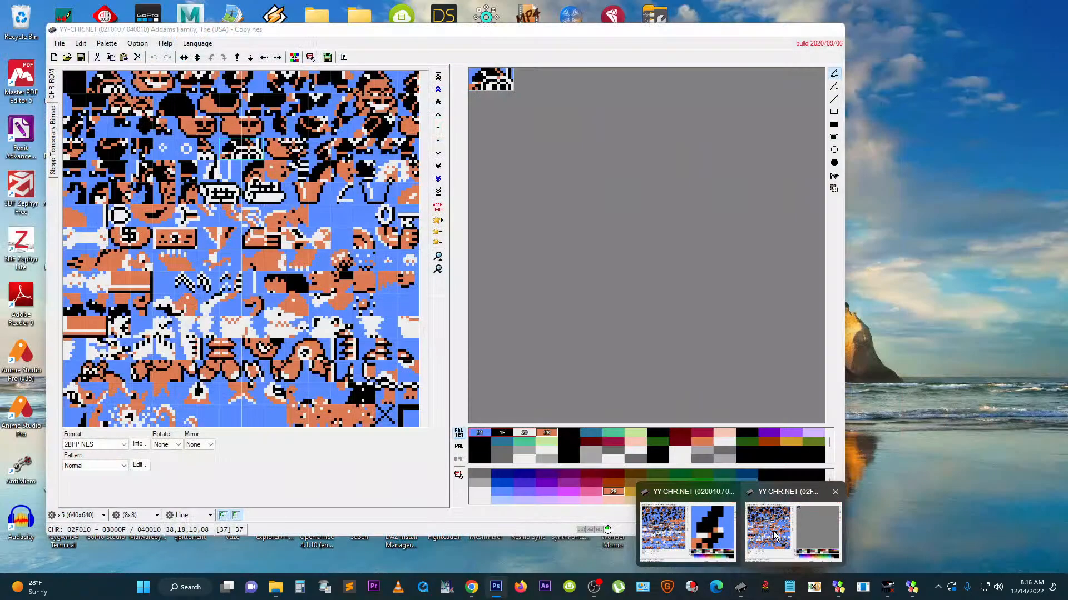
left_click(774, 534)
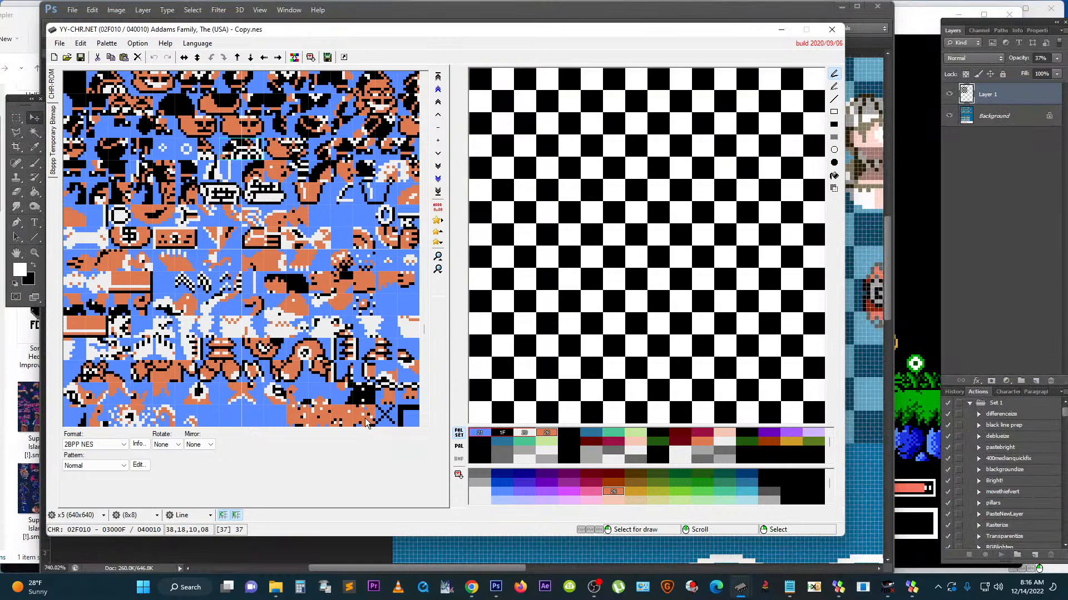
Step: Go up to the ROMHacking Video folder in Explorer and move the window to the right
mouse_move(275, 588)
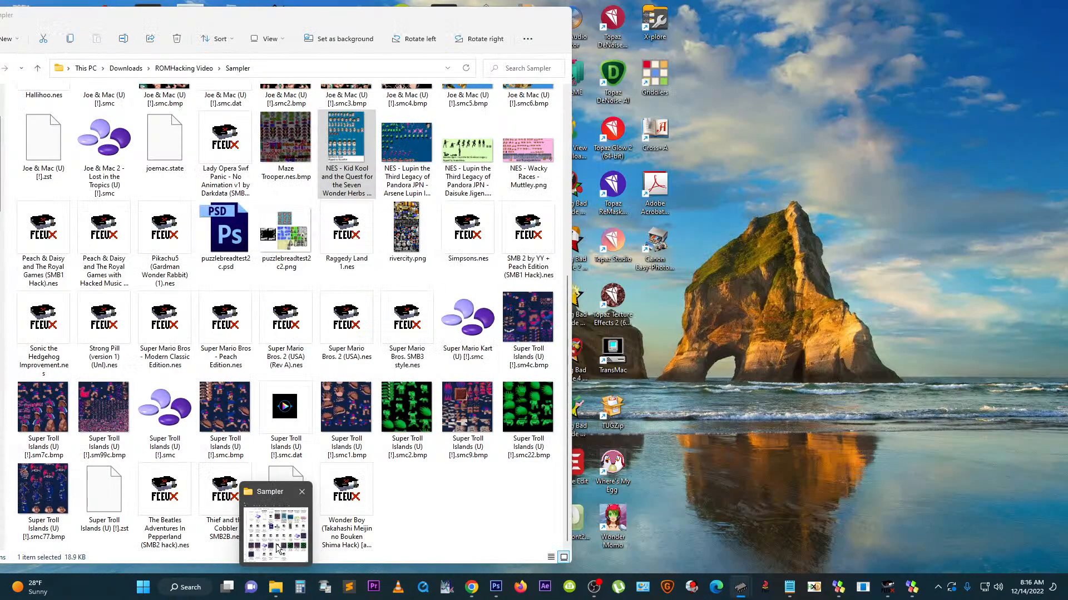
left_click(278, 548)
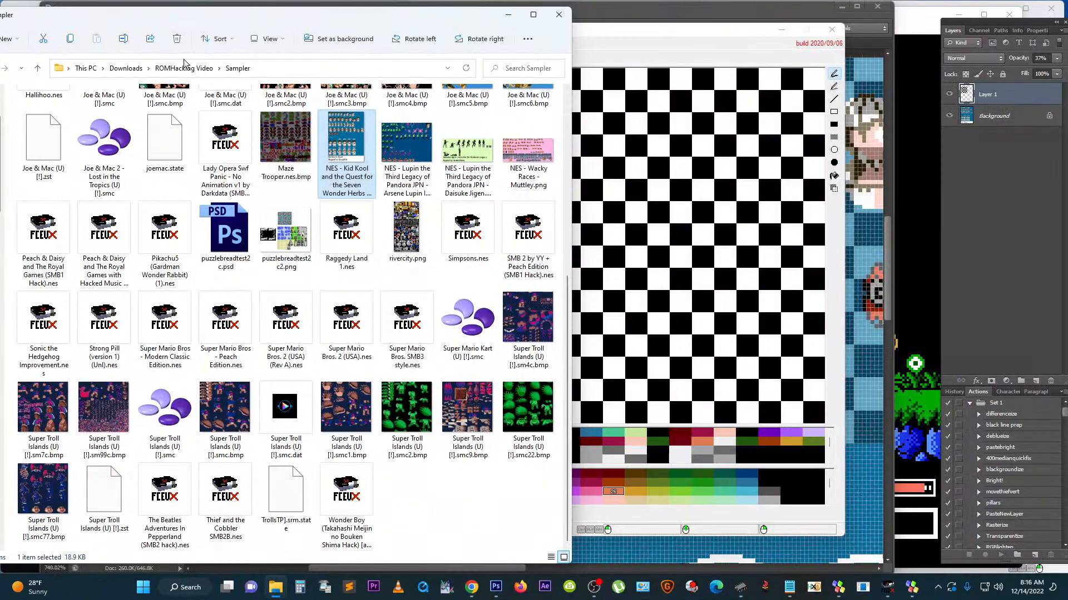
left_click(184, 68)
left_click_drag(184, 19, 474, 22)
mouse_move(888, 588)
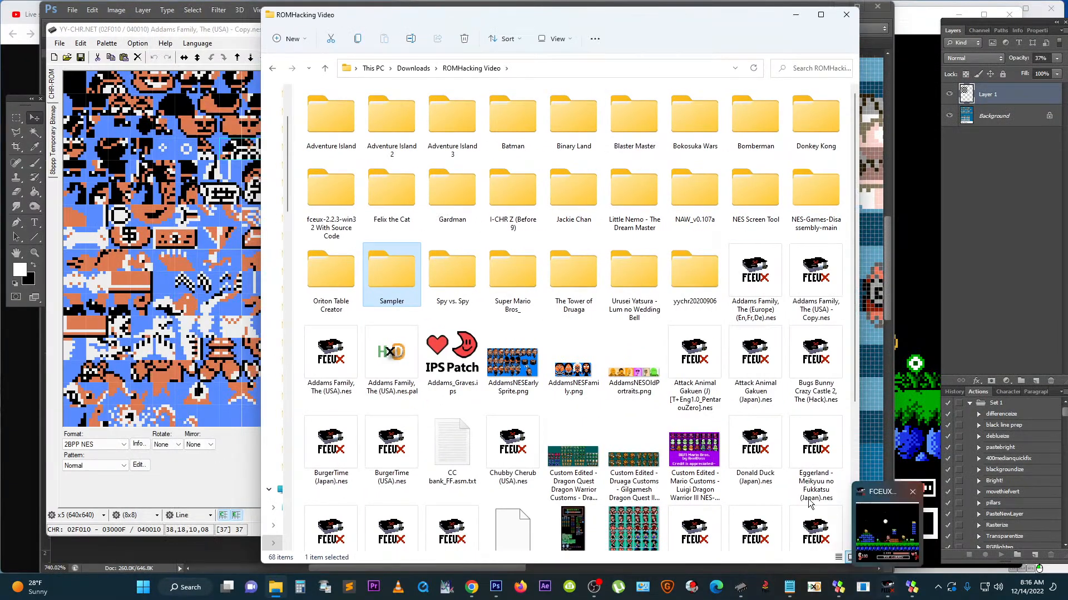
left_click_drag(856, 265, 853, 445)
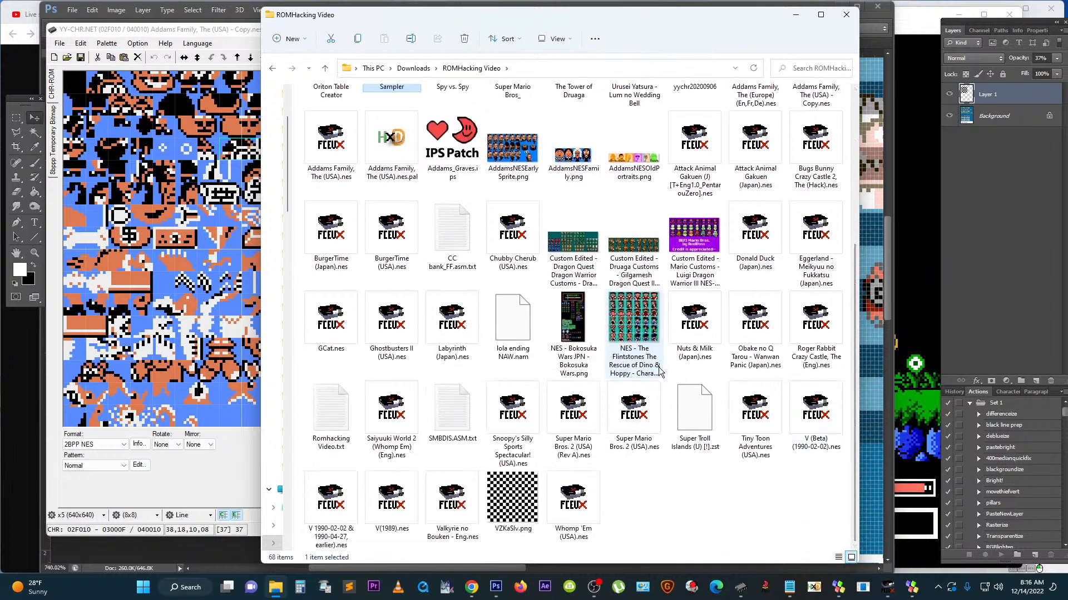
Step: Load Attack Animal Gakuen (Japan).nes into YY-CHR by dragging it onto the window
left_click(752, 149)
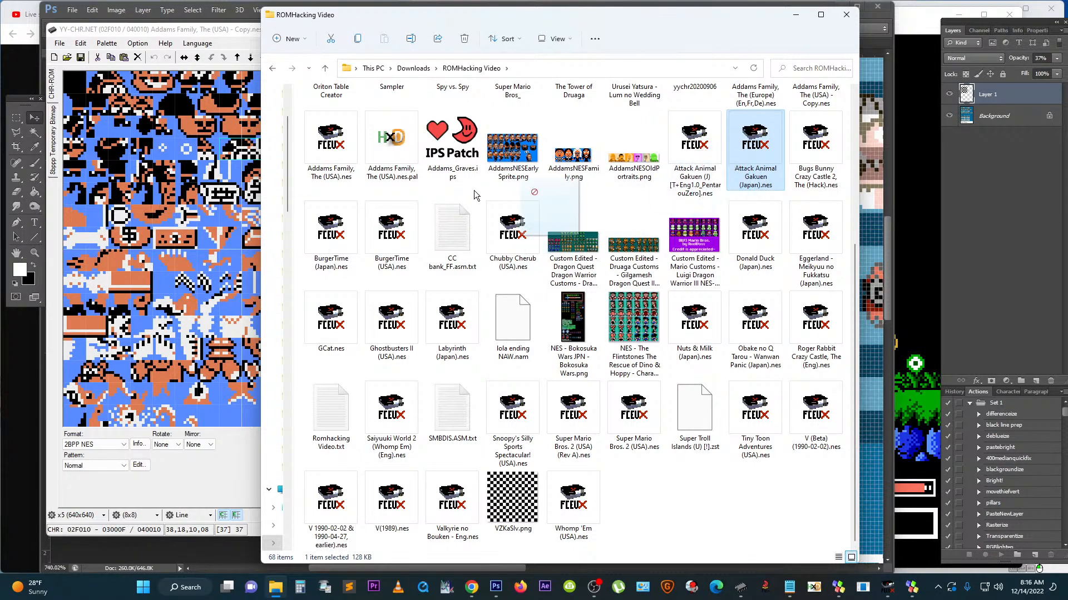
left_click_drag(156, 224, 156, 224)
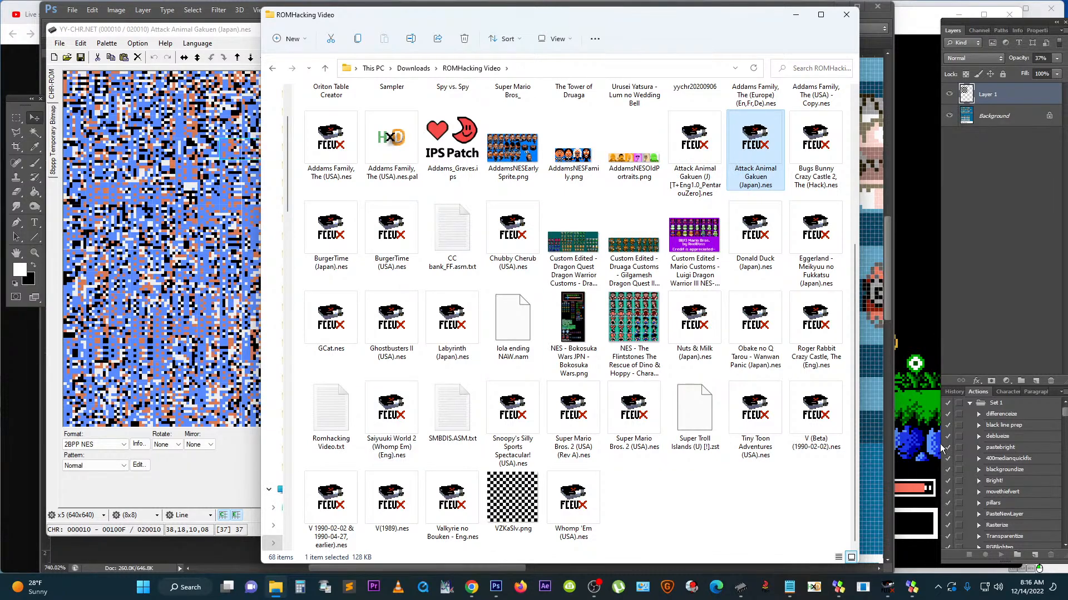
left_click(910, 391)
Step: Load the English-translated Attack Animal Gakuen ROM into FCEUX
left_click_drag(398, 25, 234, 25)
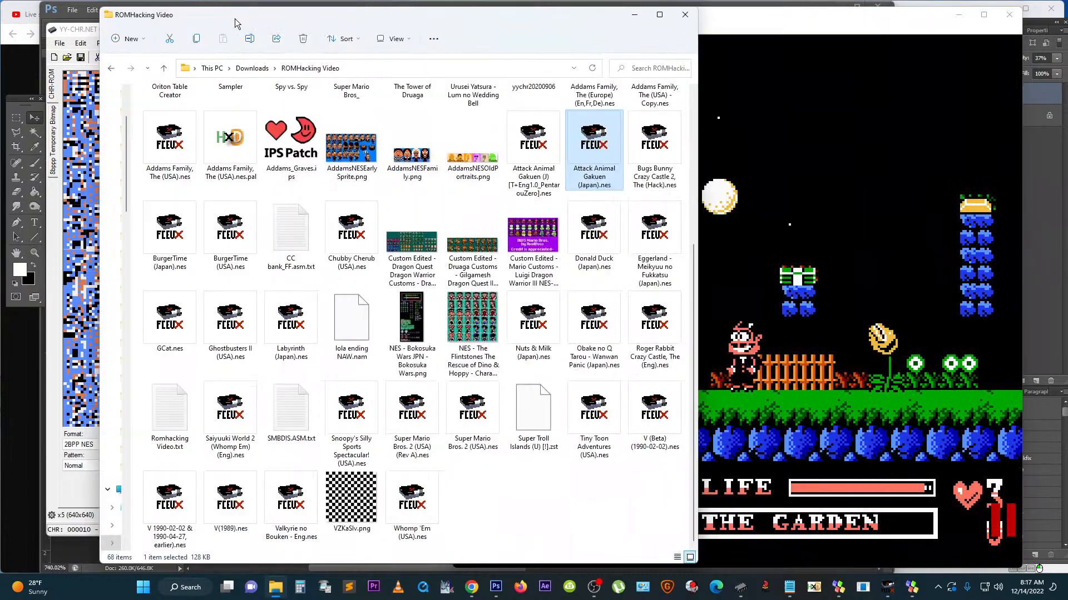
left_click(537, 143)
left_click_drag(841, 259, 844, 256)
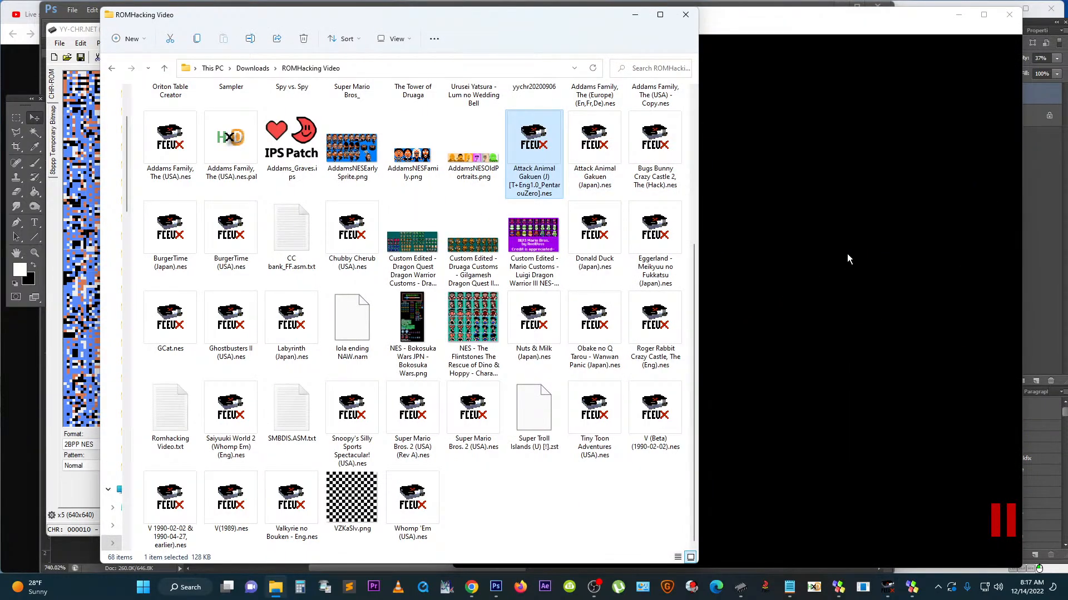
left_click(850, 253)
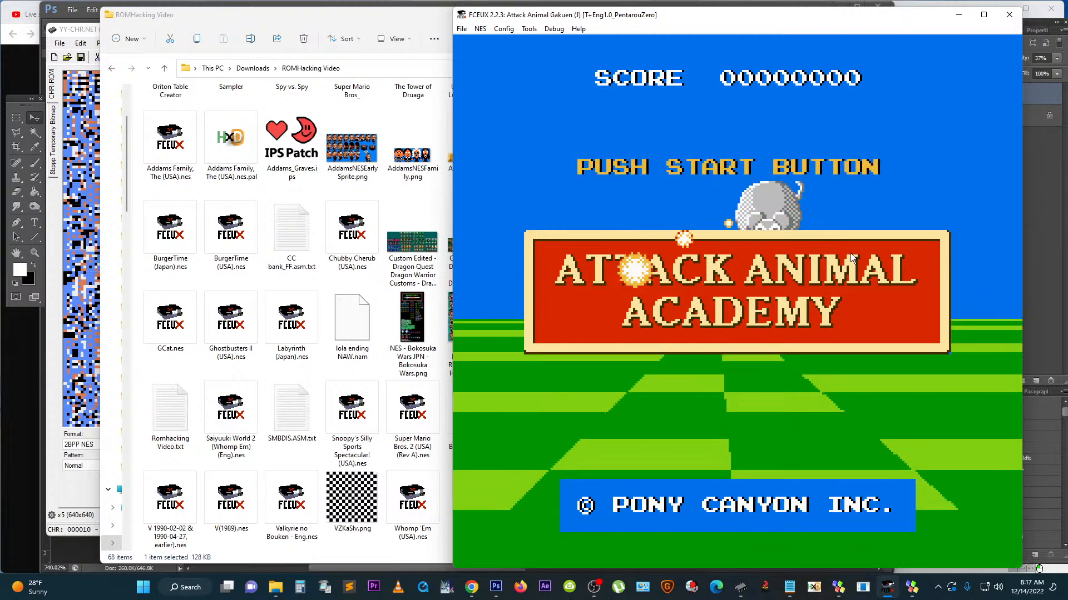
Step: Start the game and steer the schoolgirl around Stage 1's Steppe Area, dodging enemies
key("Return")
key("Left")
key("Down")
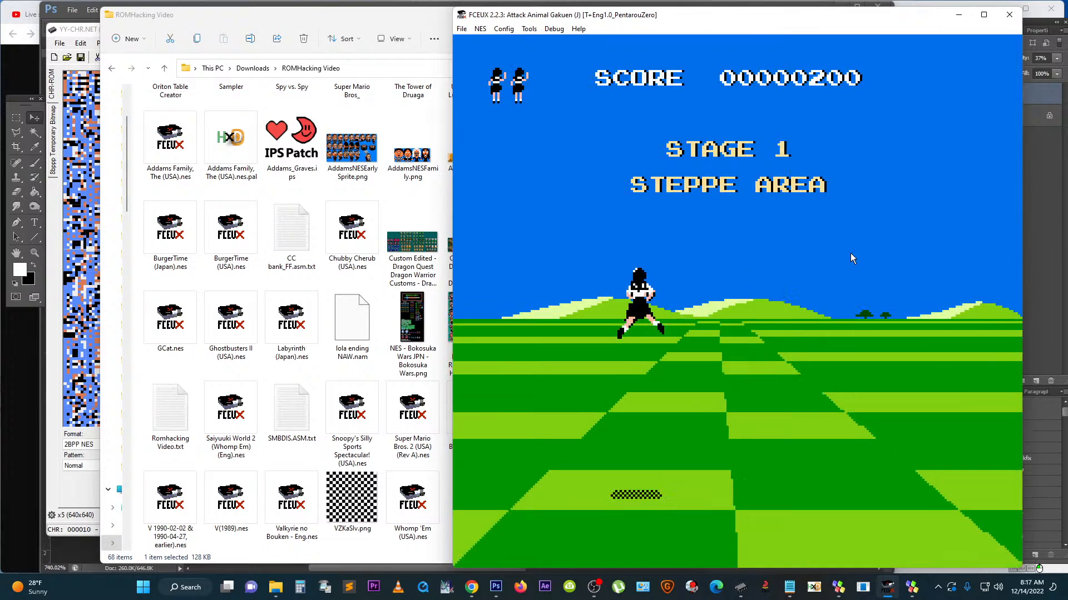
key("Right")
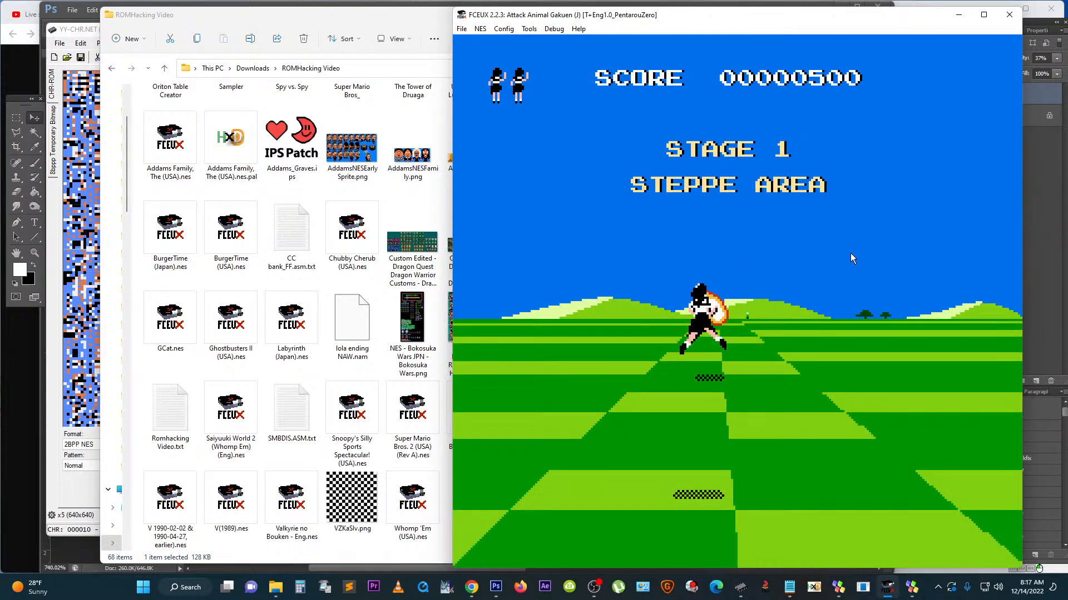
key("Left")
key("Right")
key("Left")
key("Right")
key("Up")
key("Down")
key("Right")
key("Left")
key("Up")
key("Down")
key("Left")
key("Right")
key("Down")
key("Up")
key("Left")
Step: Keep running across the field shooting kangaroo enemies until the score reaches 50200, then pause
key("Left")
key("Right")
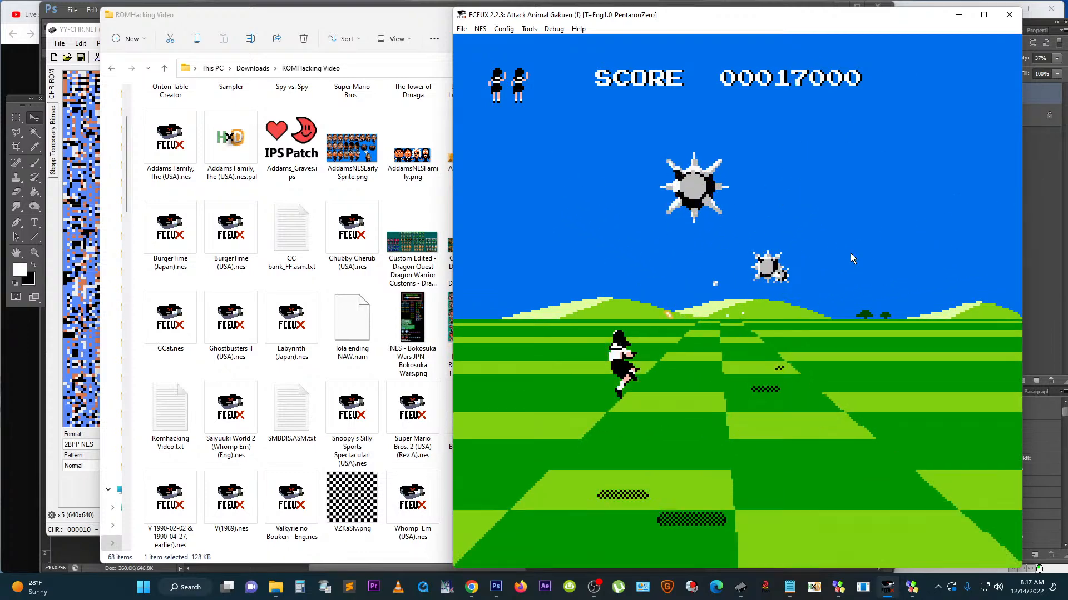
key("Left")
key("Right")
key("Left")
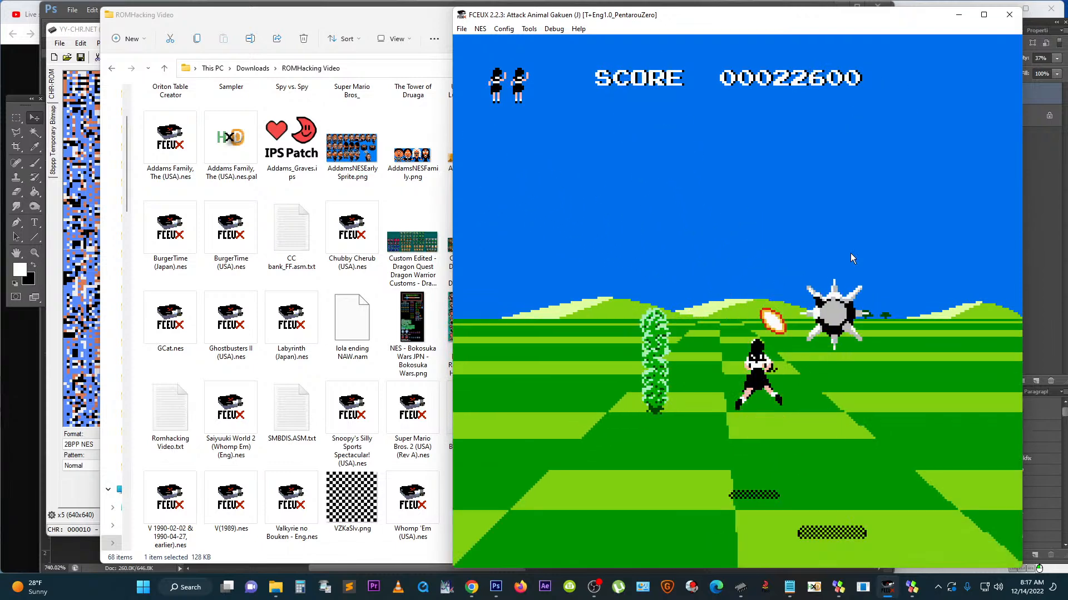
key("Down")
key("Right")
key("Up")
key("Left")
key("Right")
key("Left")
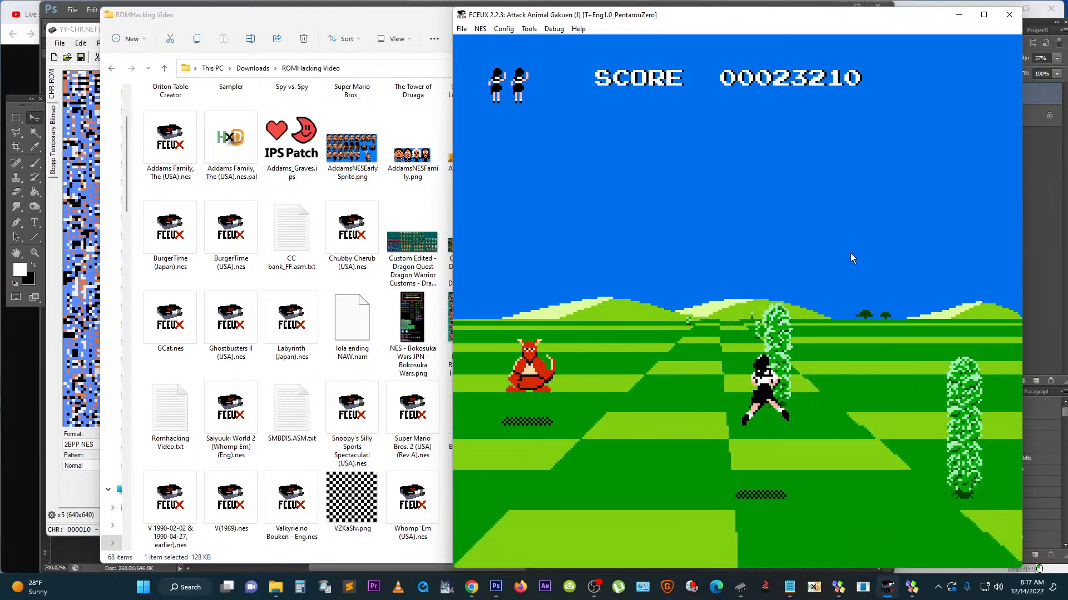
key("Right")
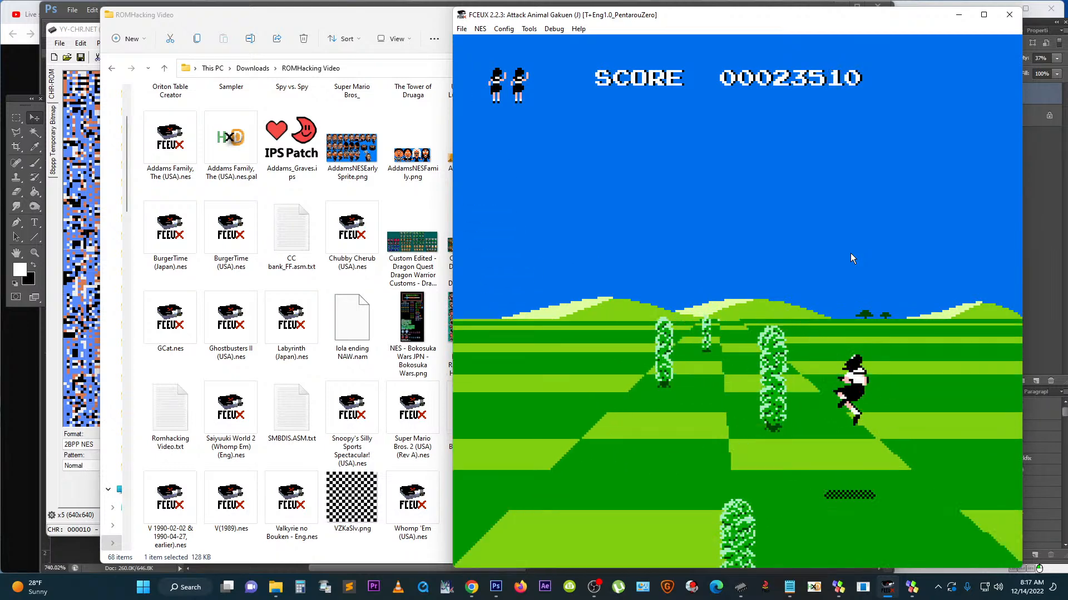
key("Left")
key("Right")
key("Left")
key("Left")
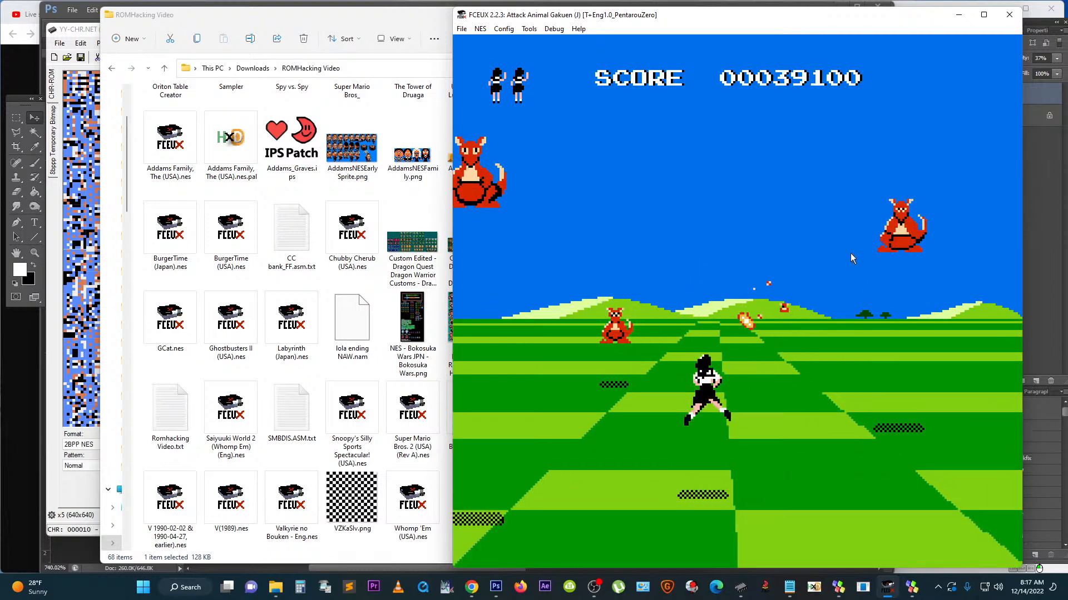
key("Right")
key("Left")
key("Left")
key("Right")
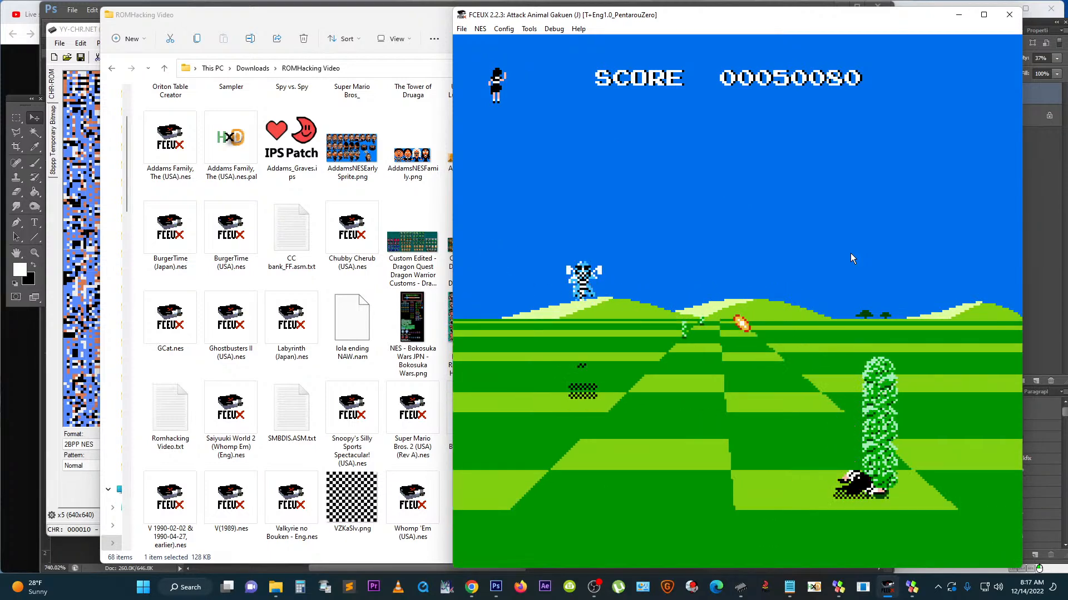
key("Pause")
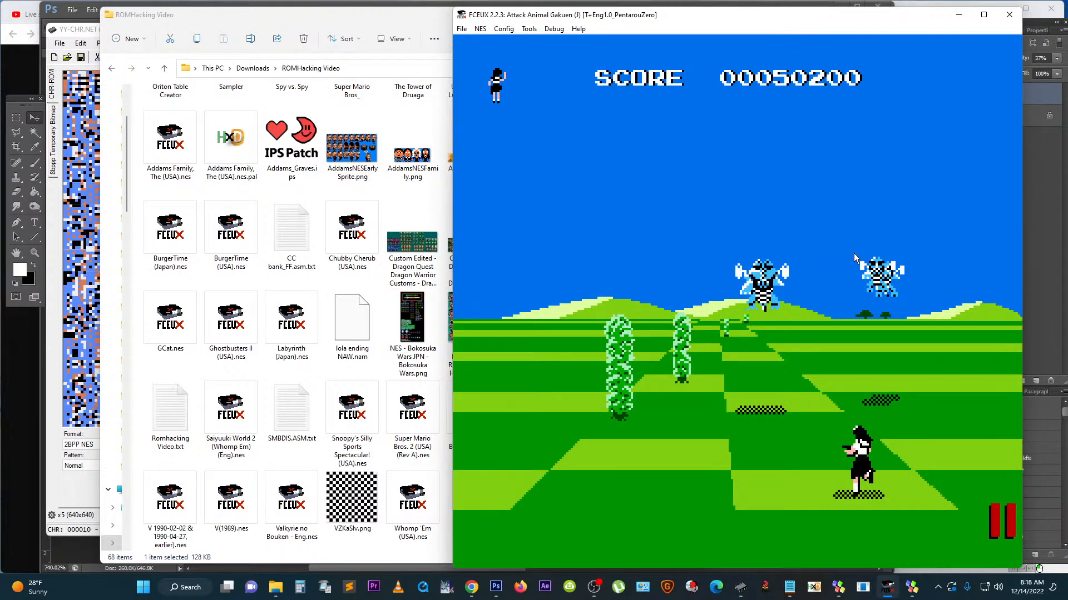
Step: Raise YY-CHR and page Attack Animal Gakuen's tiles down to offset 004010 showing the character sprites
left_click(82, 30)
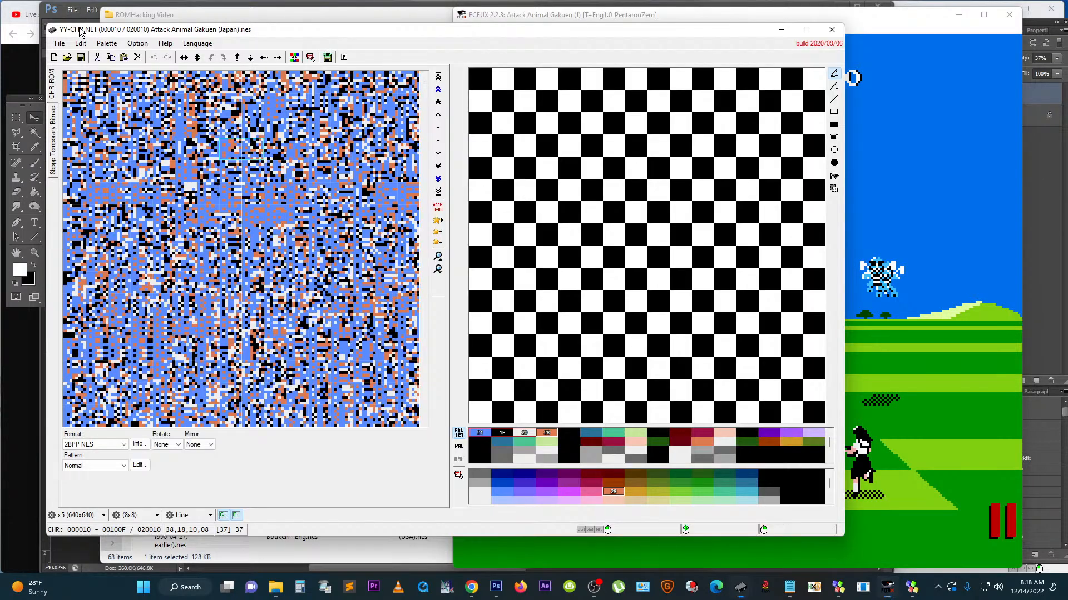
left_click(425, 373)
left_click(425, 371)
left_click(425, 370)
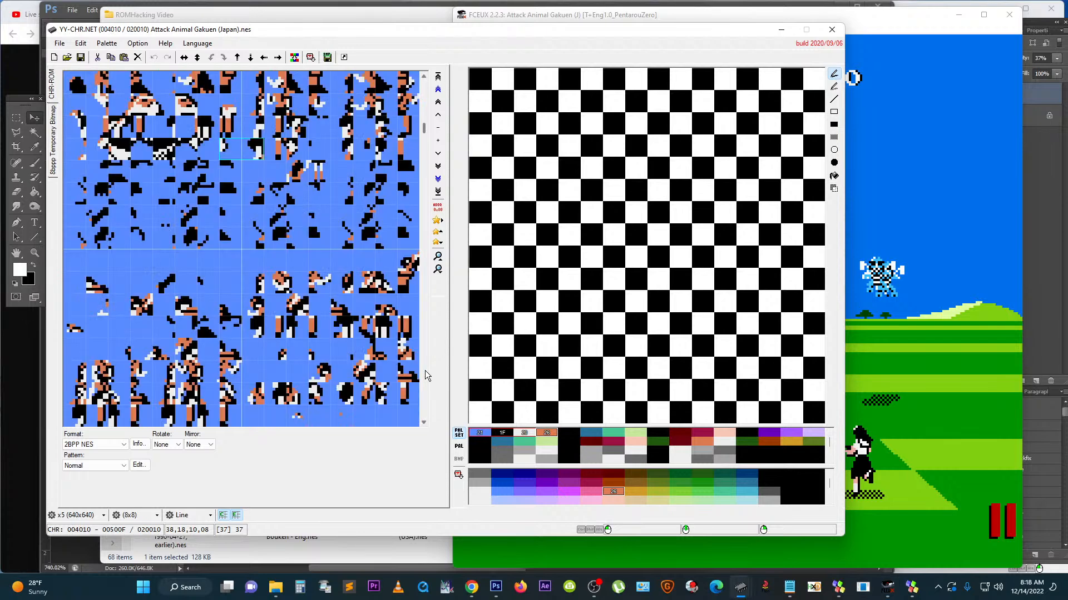
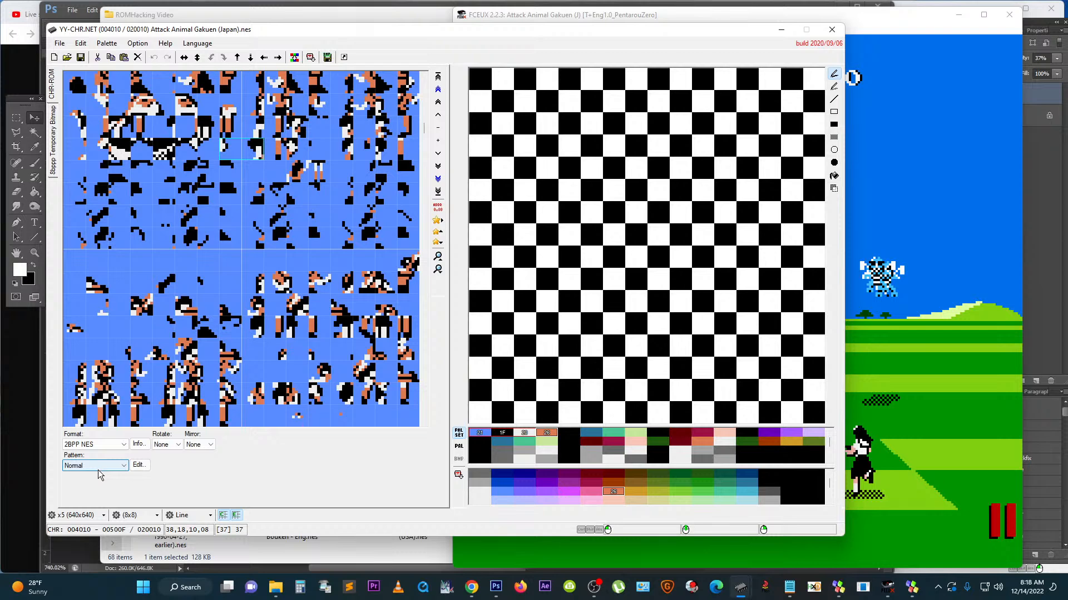
Step: Switch the tile layout from FC/NES x8 to FC/NES x16 so the schoolgirl and star sprites appear whole
left_click(99, 468)
left_click(99, 484)
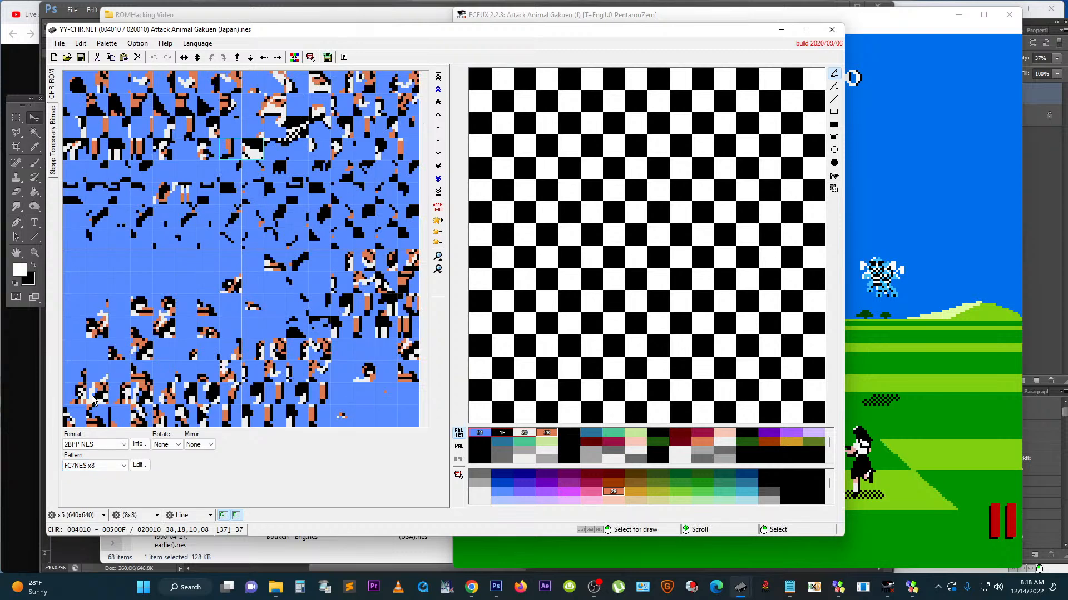
left_click(92, 466)
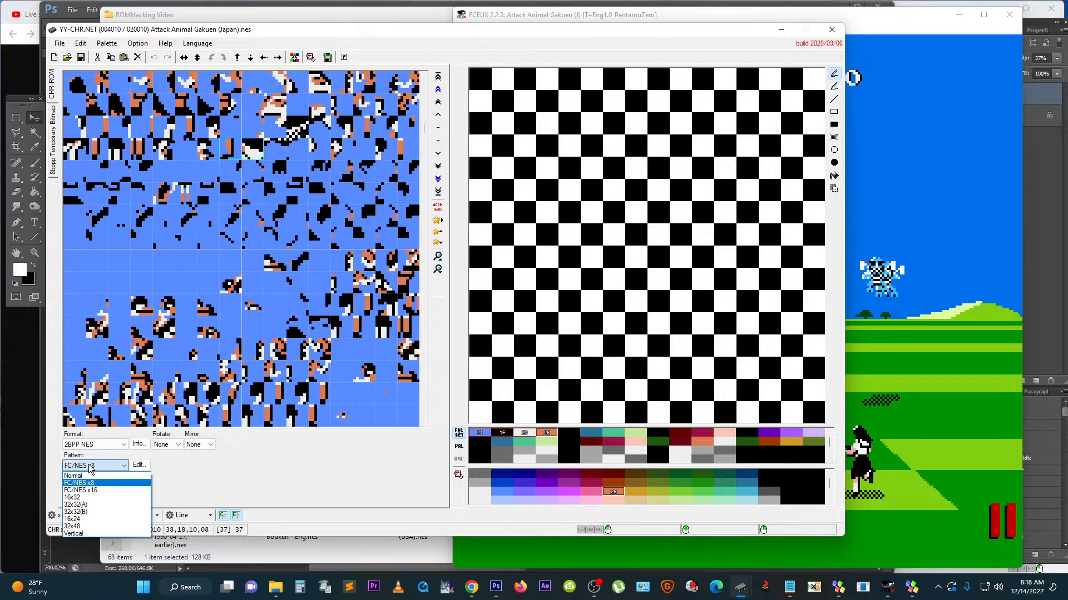
left_click(93, 491)
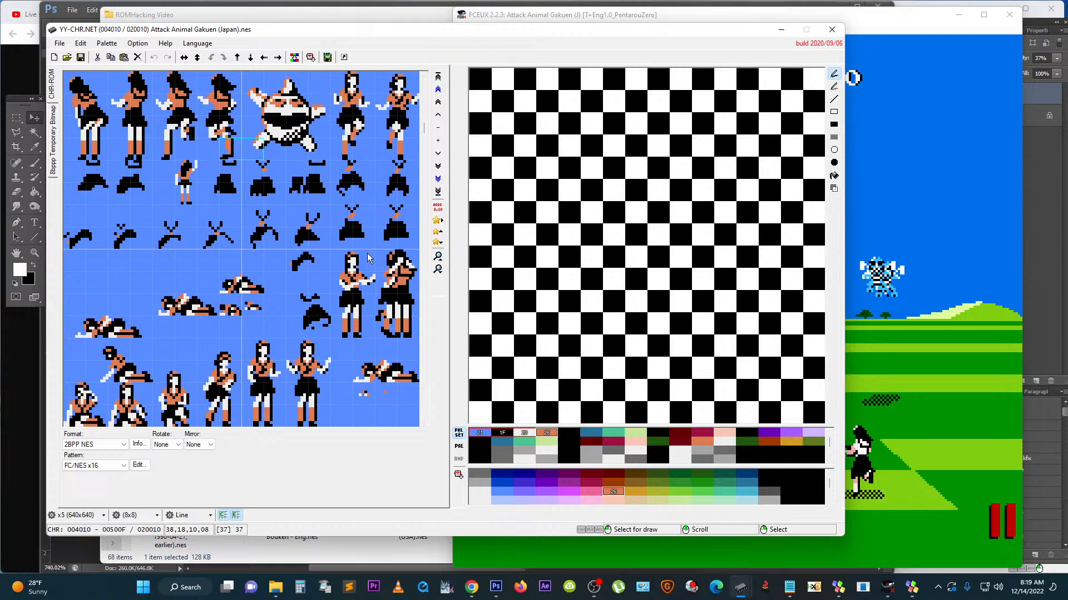
Step: Give the second palette set blue 21, black 0D, orange 26 and white 20, then bring FCEUX forward
left_click(483, 442)
left_click(501, 488)
left_click(502, 442)
left_click(773, 475)
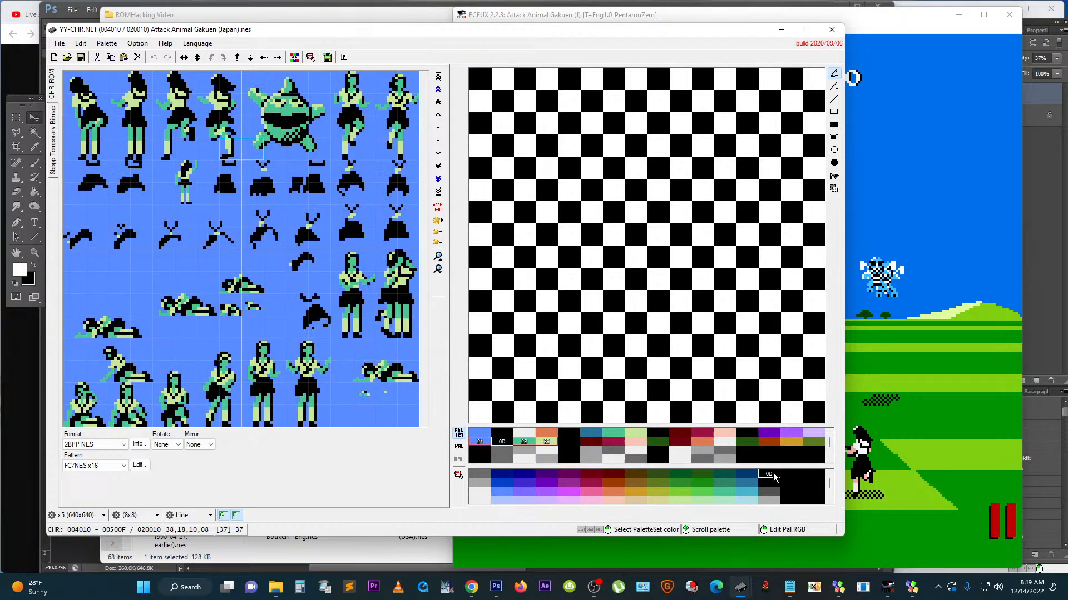
left_click(530, 444)
left_click(618, 494)
left_click(545, 448)
left_click(478, 491)
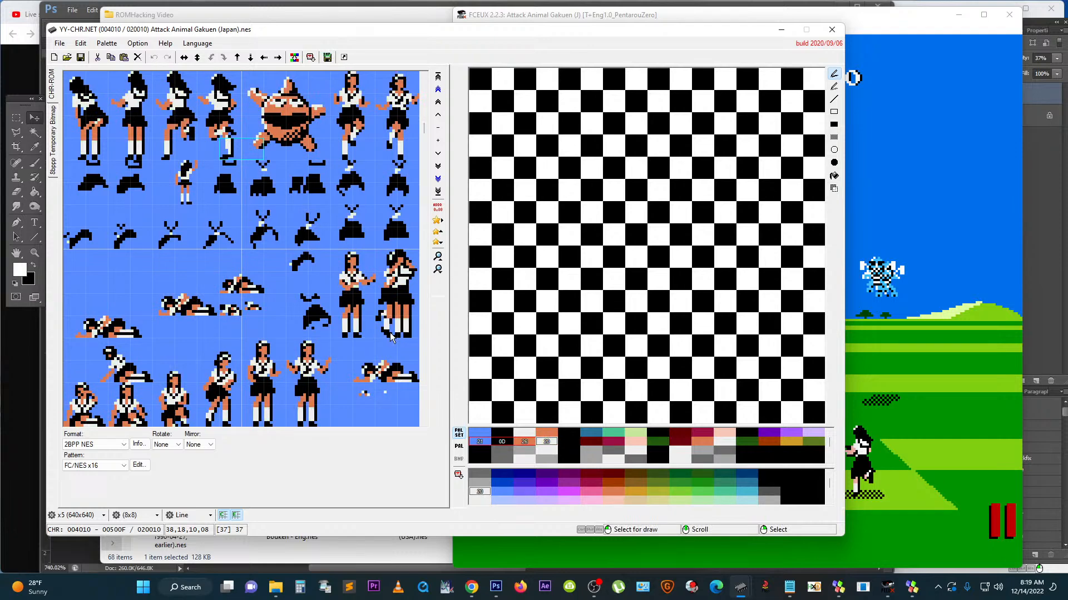
left_click(943, 217)
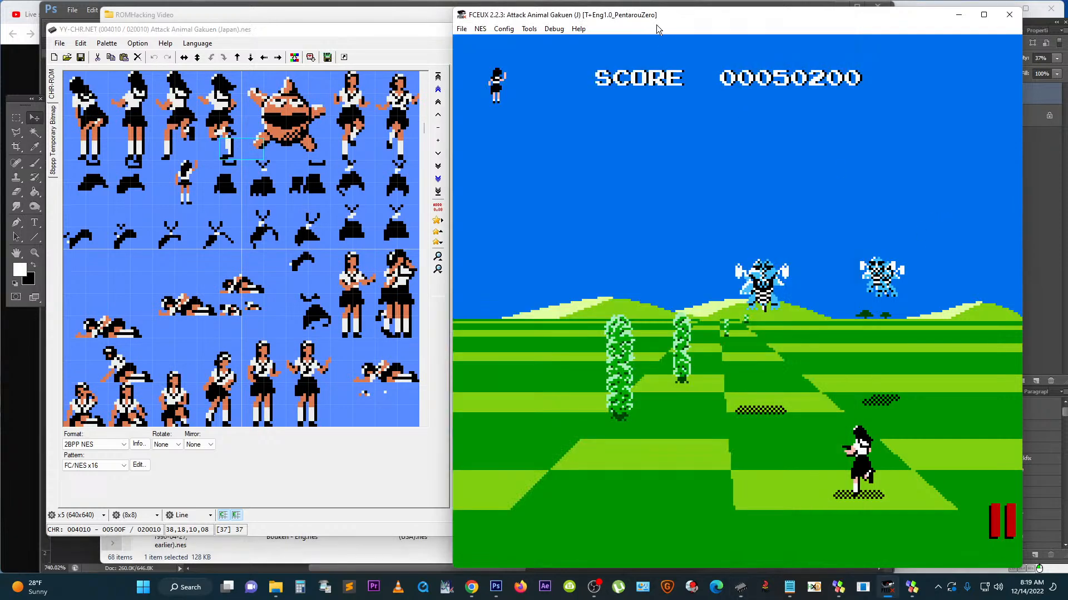
Step: Move FCEUX slightly right, page YY-CHR to the 008010 star and rock graphics, and open one tile
left_click_drag(662, 21, 691, 18)
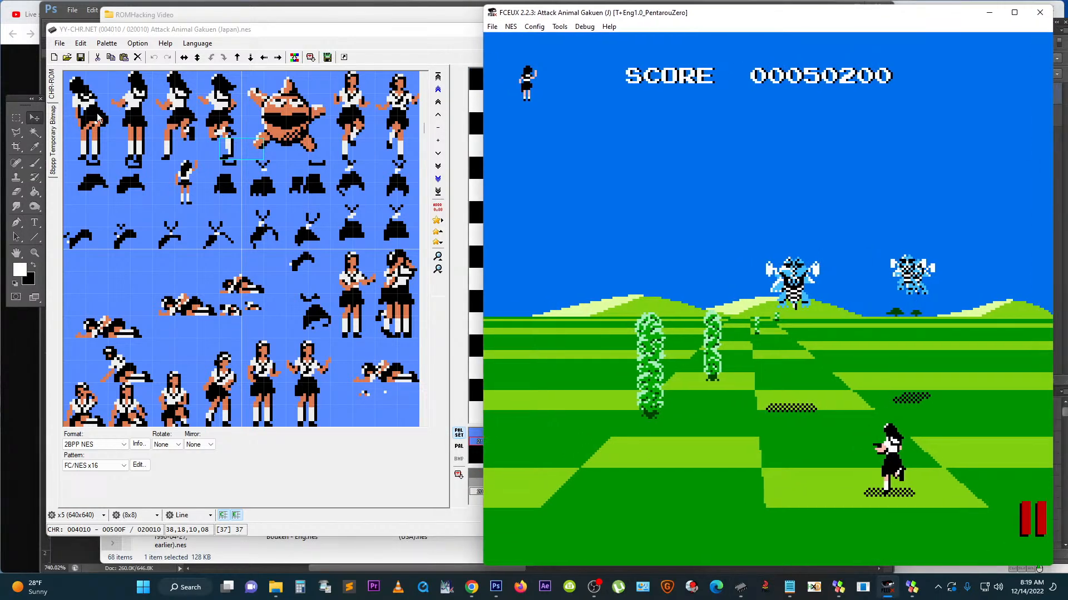
left_click(425, 373)
left_click(426, 372)
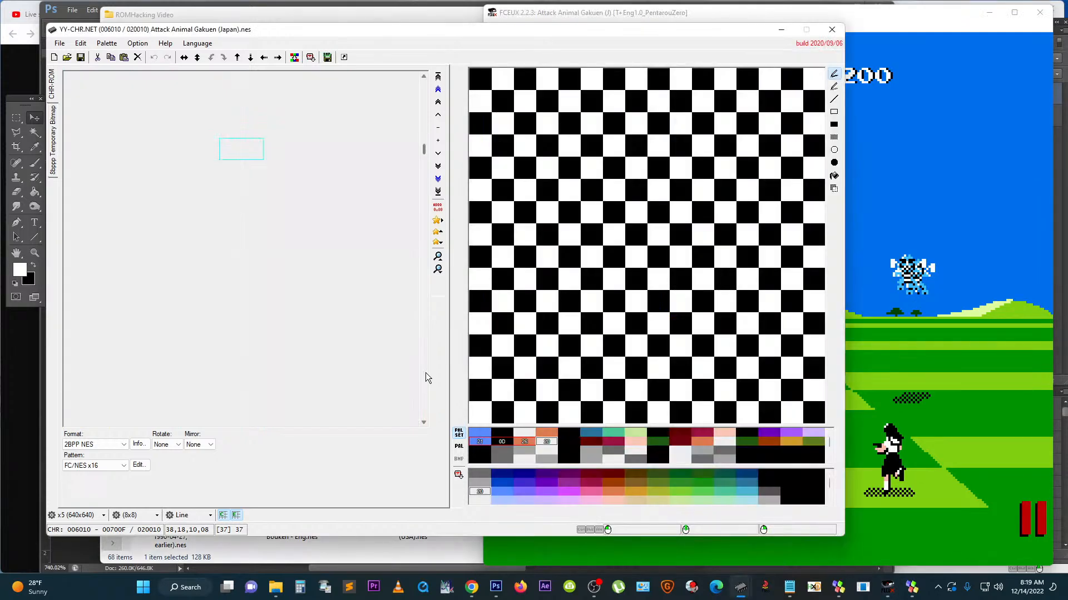
left_click(425, 373)
left_click(425, 372)
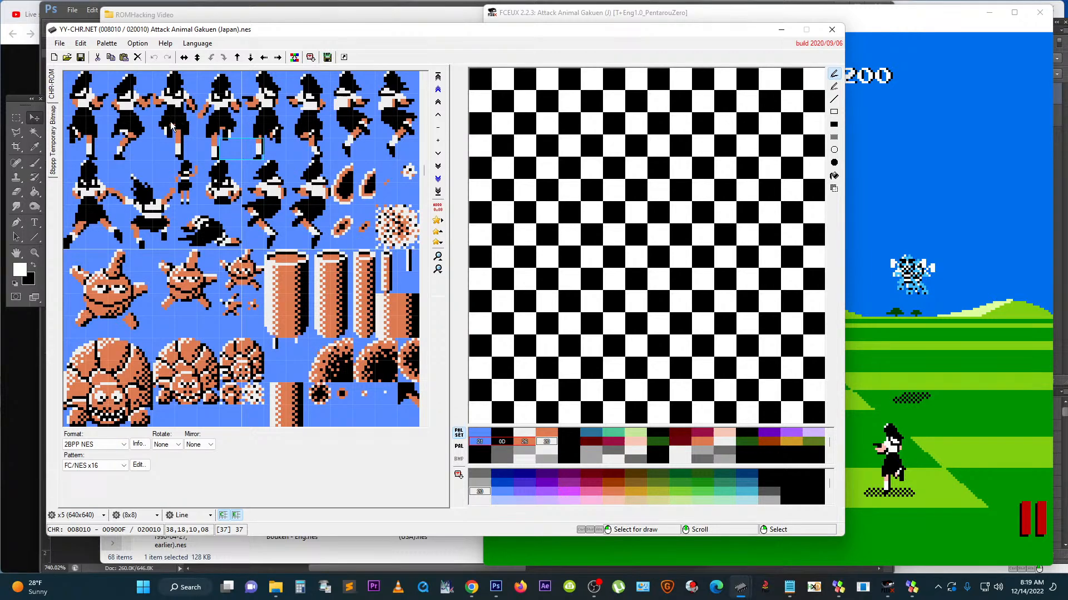
left_click(273, 190)
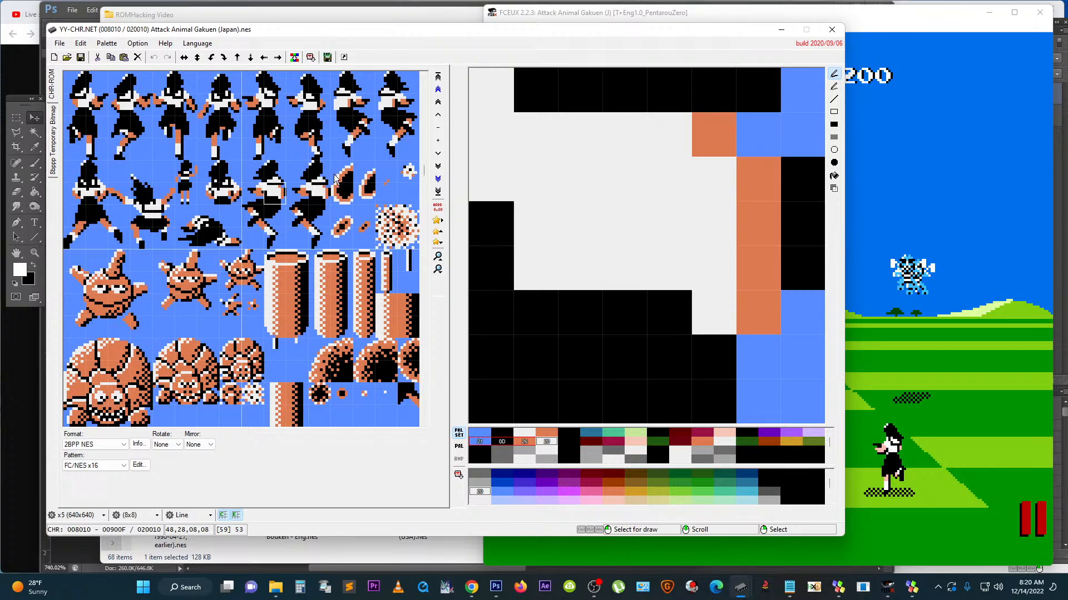
Step: Compare the FCEUX game screen with YY-CHR's tiles, nudging YY-CHR slightly left
left_click(930, 294)
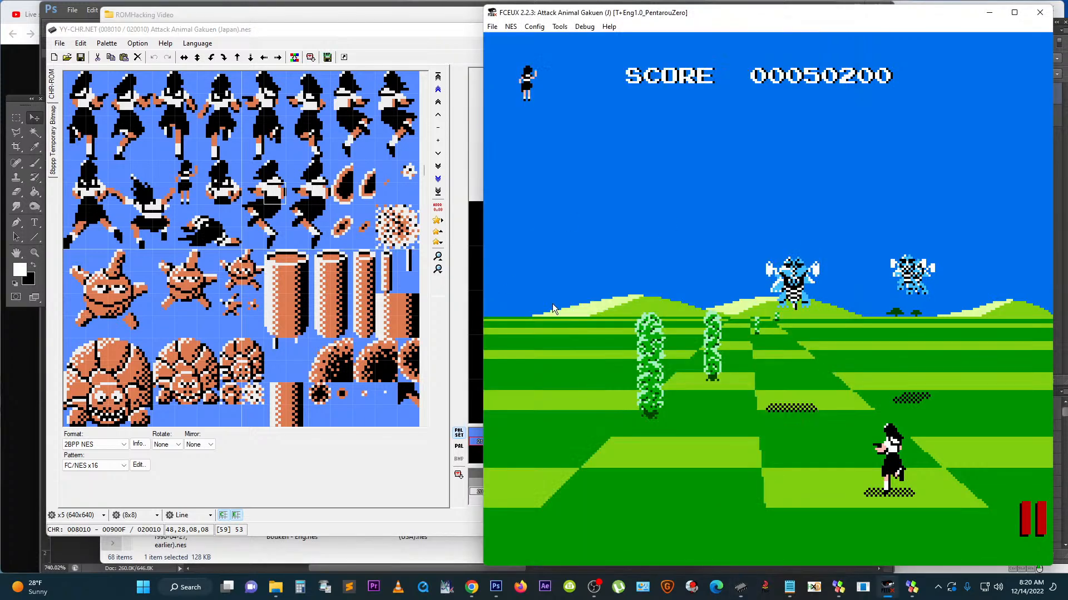
left_click_drag(315, 28, 305, 28)
left_click(865, 245)
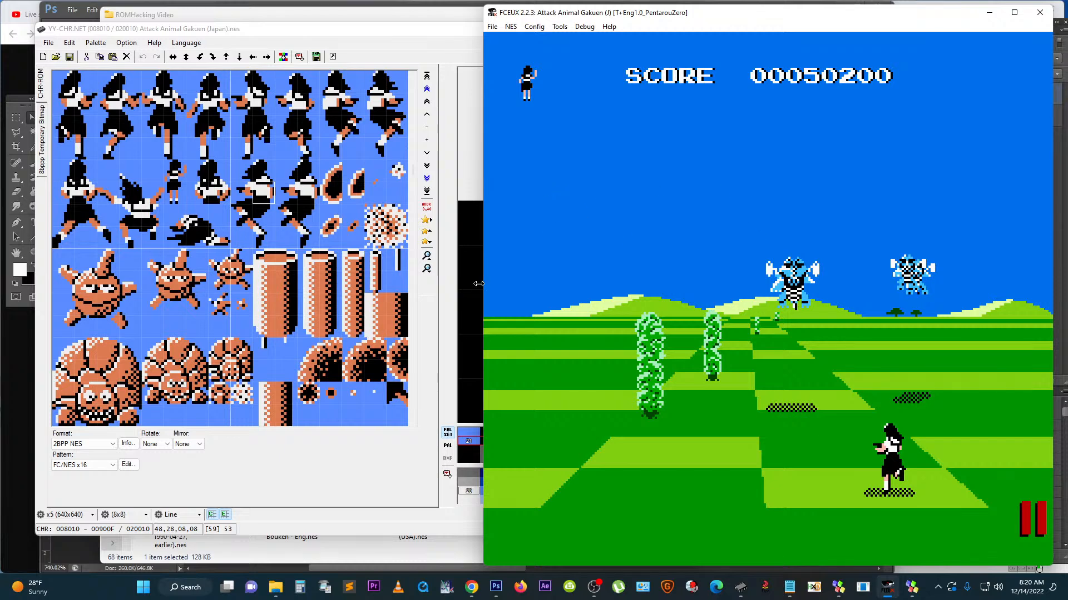
left_click(358, 471)
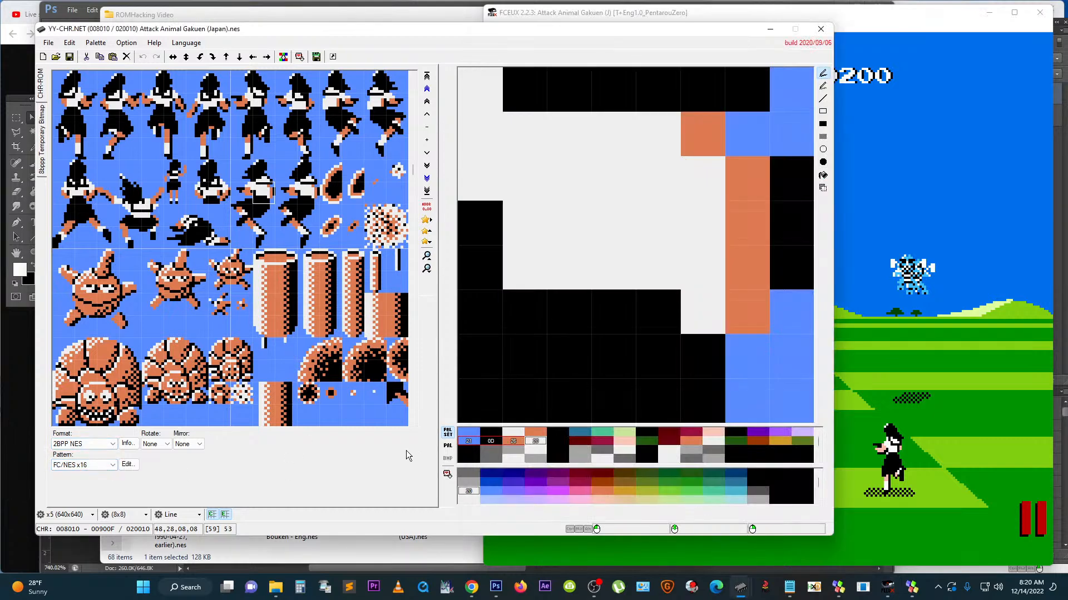
left_click(77, 466)
left_click(75, 475)
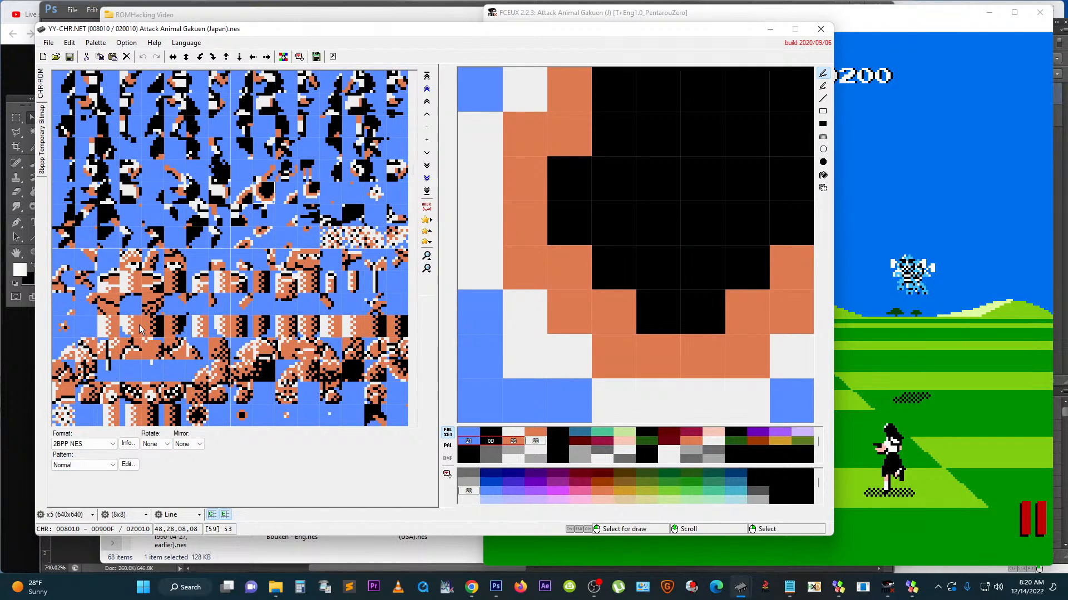
left_click(90, 466)
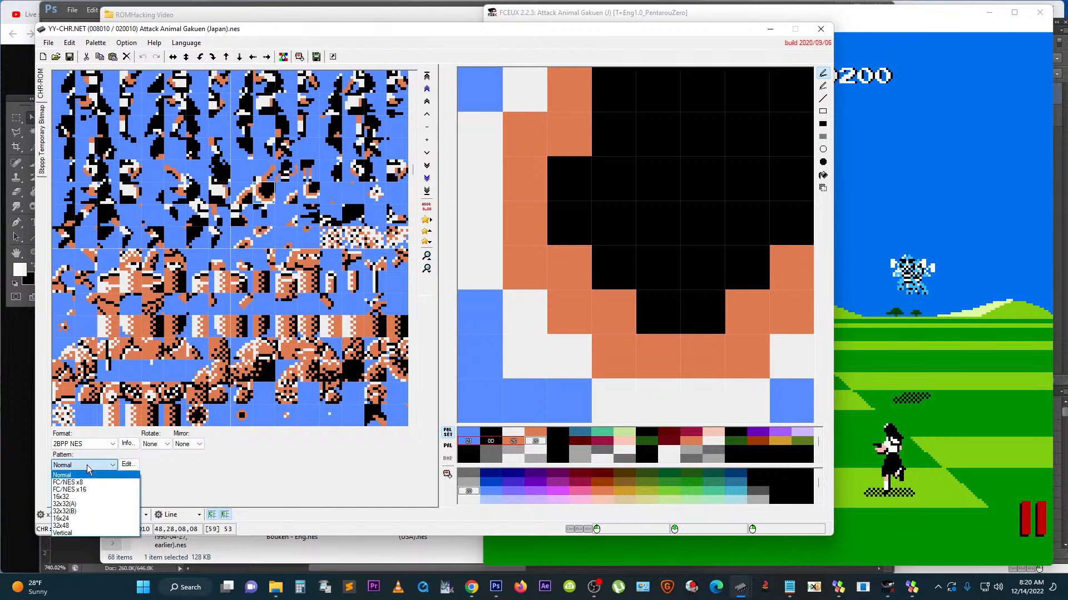
left_click(82, 491)
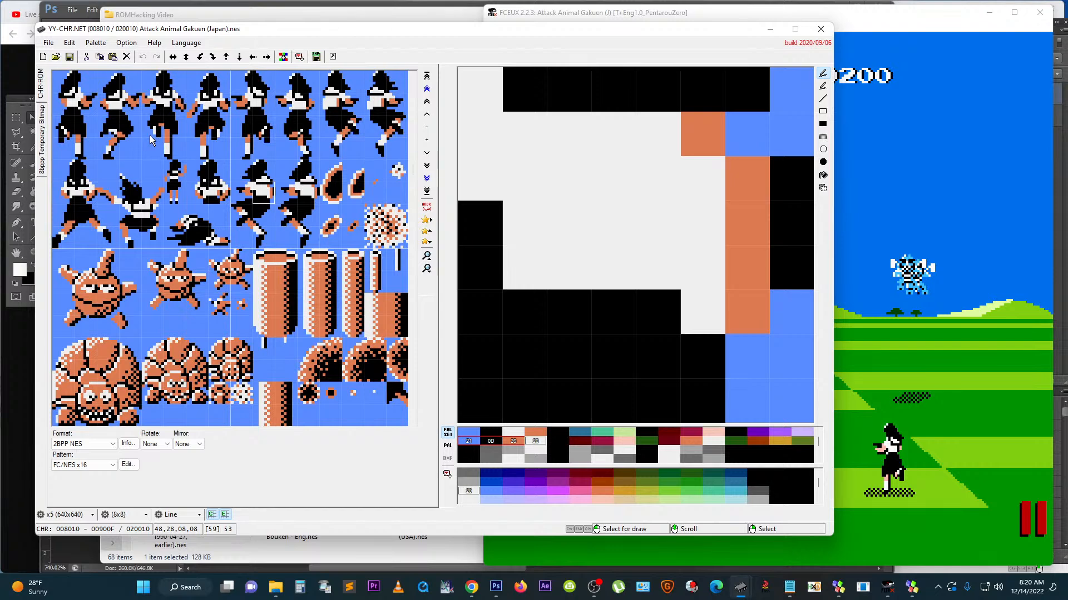
left_click(58, 112)
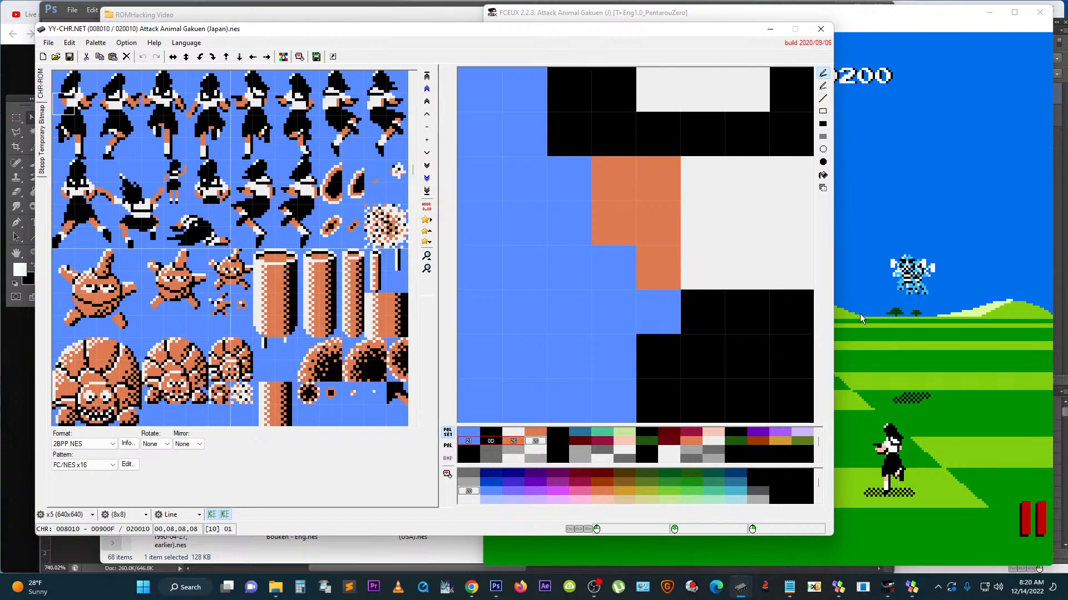
left_click(875, 316)
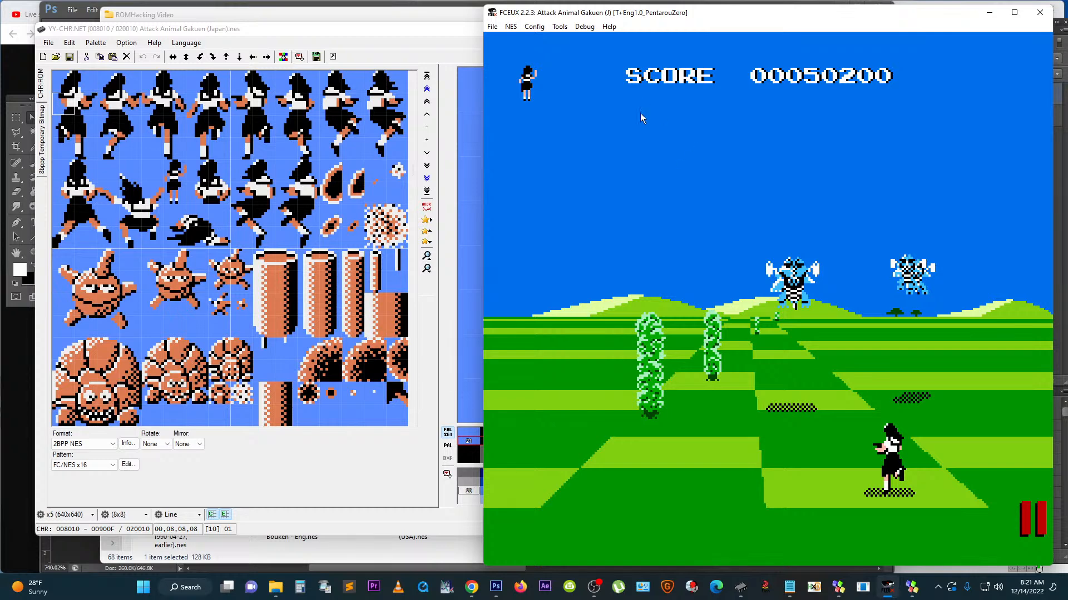
left_click(64, 88)
left_click(63, 106)
left_click(59, 128)
left_click_drag(59, 138, 60, 78)
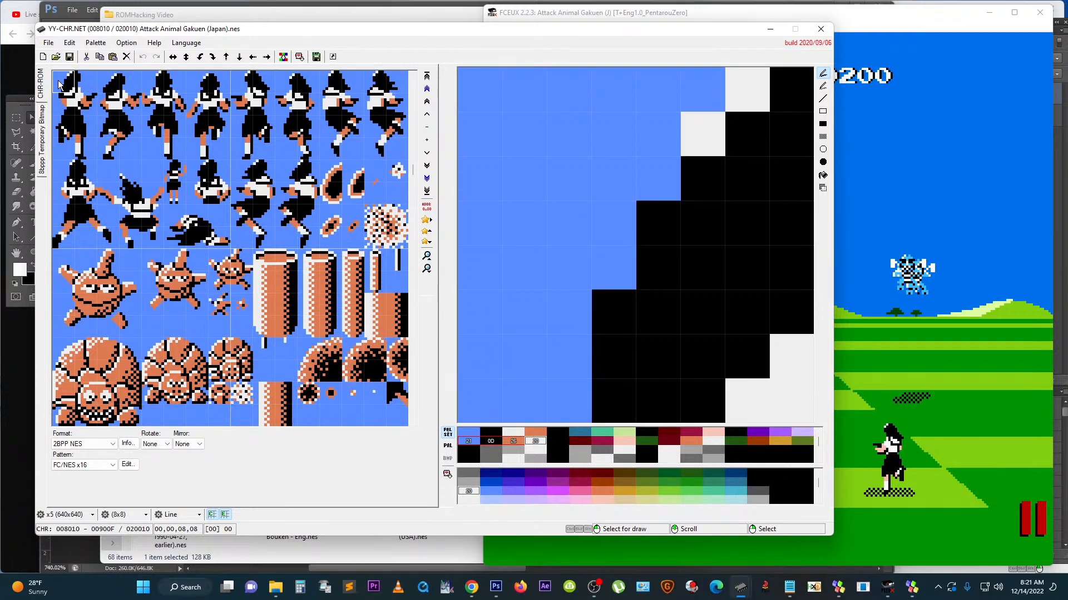
left_click(92, 107)
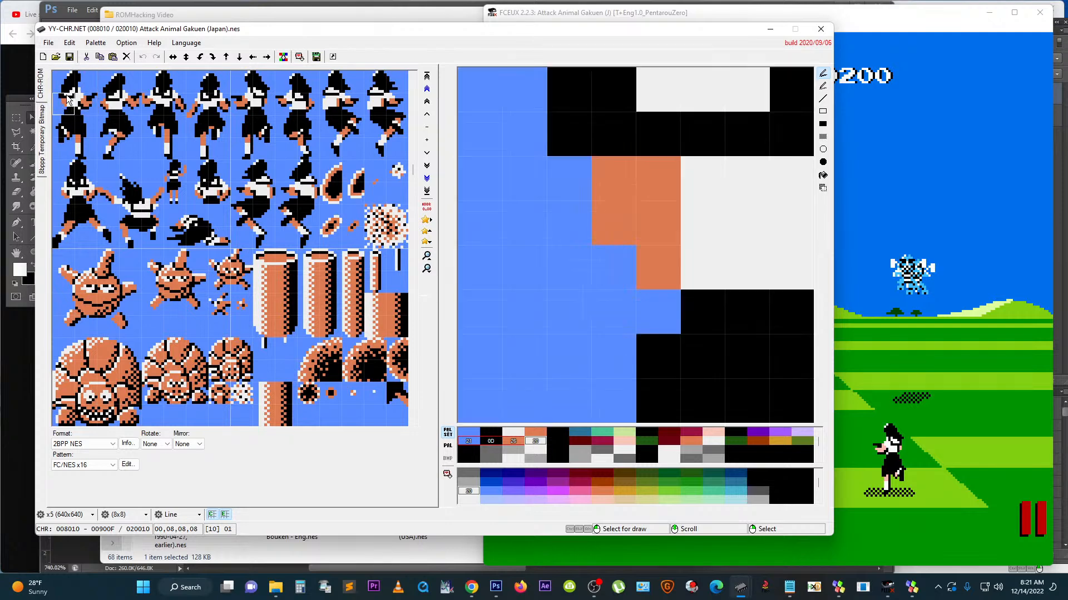
left_click(65, 158)
left_click(63, 128)
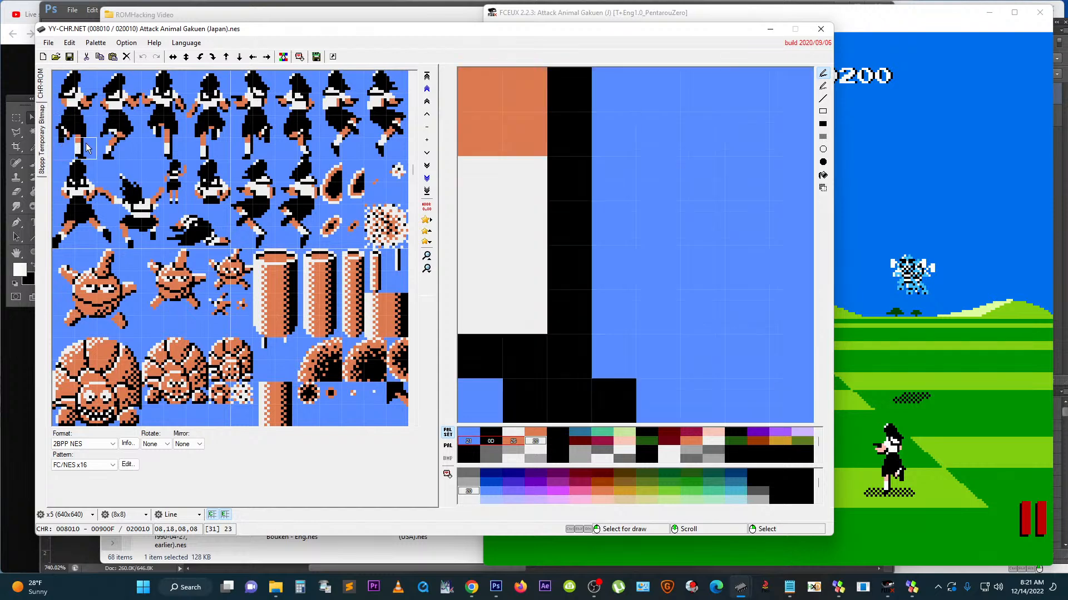
left_click(66, 146)
left_click(64, 83)
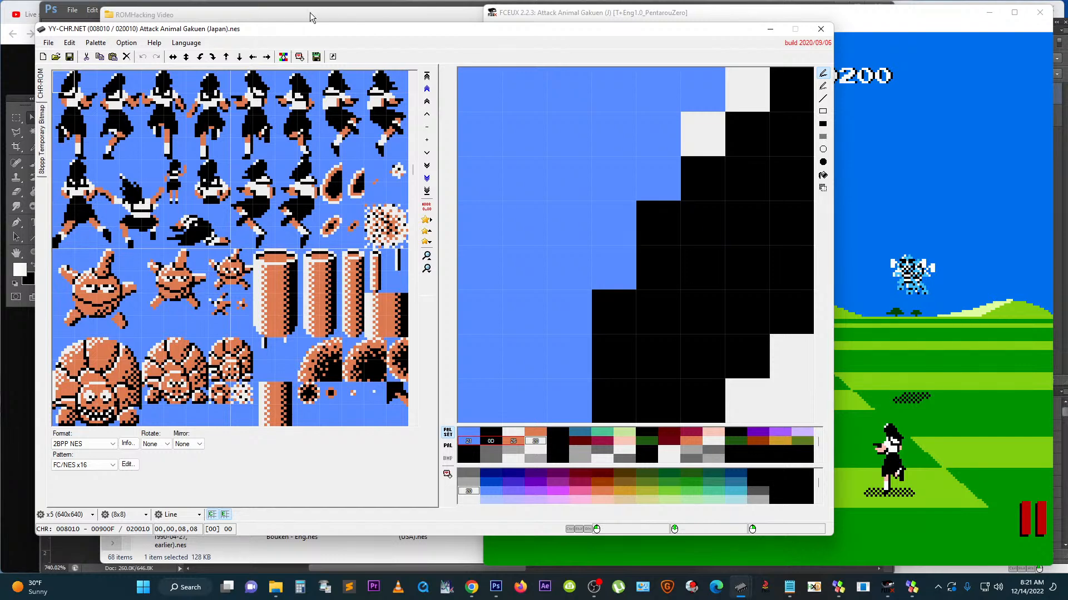
Step: Page forward to the font and GAME OVER tiles, glancing back at the game
left_click(416, 393)
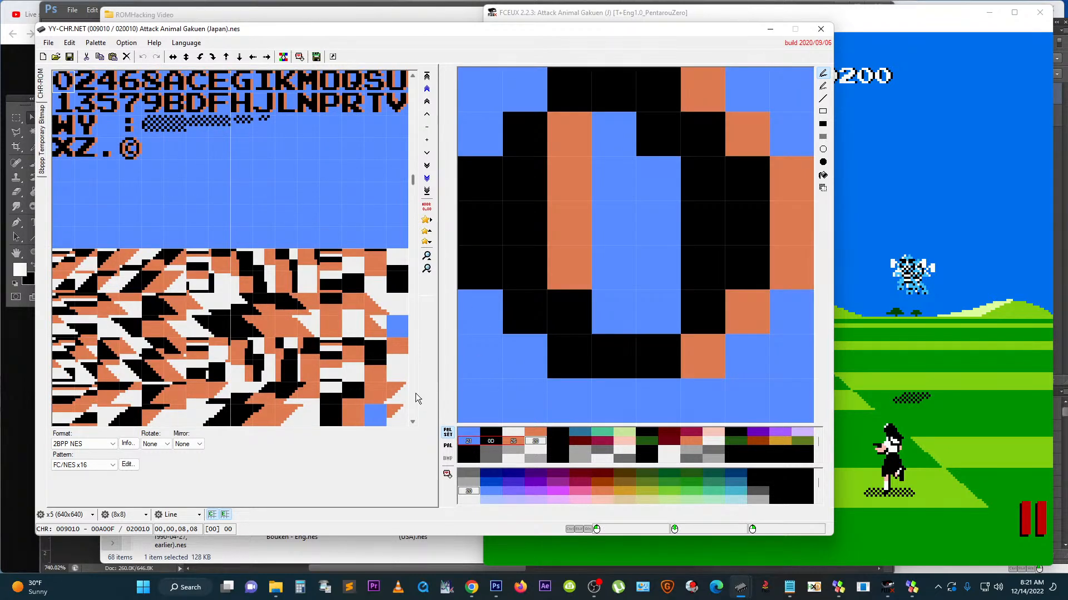
left_click(415, 393)
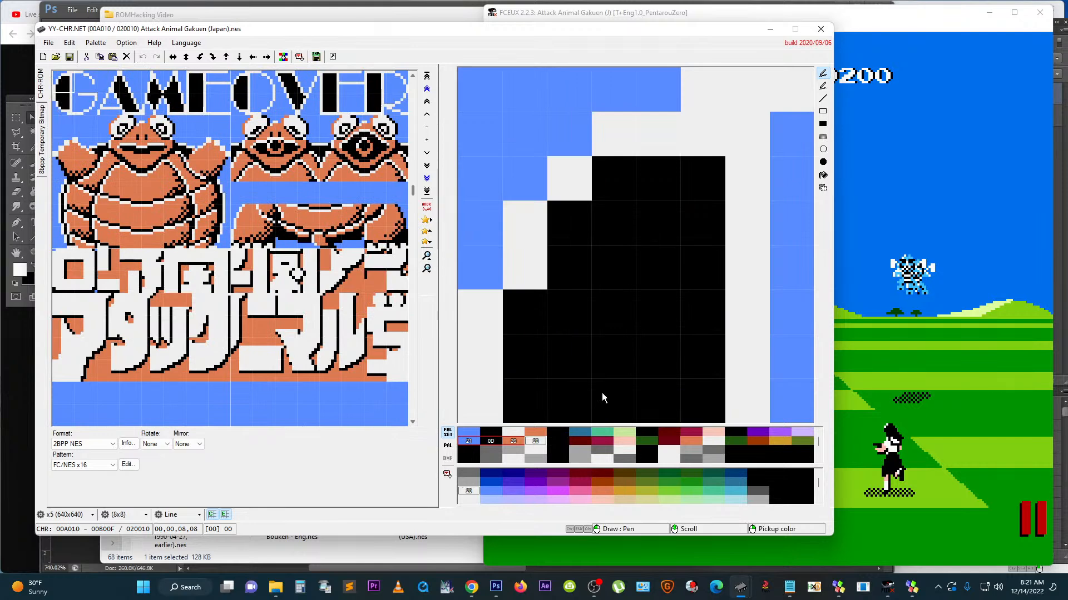
left_click(923, 392)
left_click(406, 456)
Step: Page on past the END graphics and scenery to the skeleton and koala sprites
left_click(414, 399)
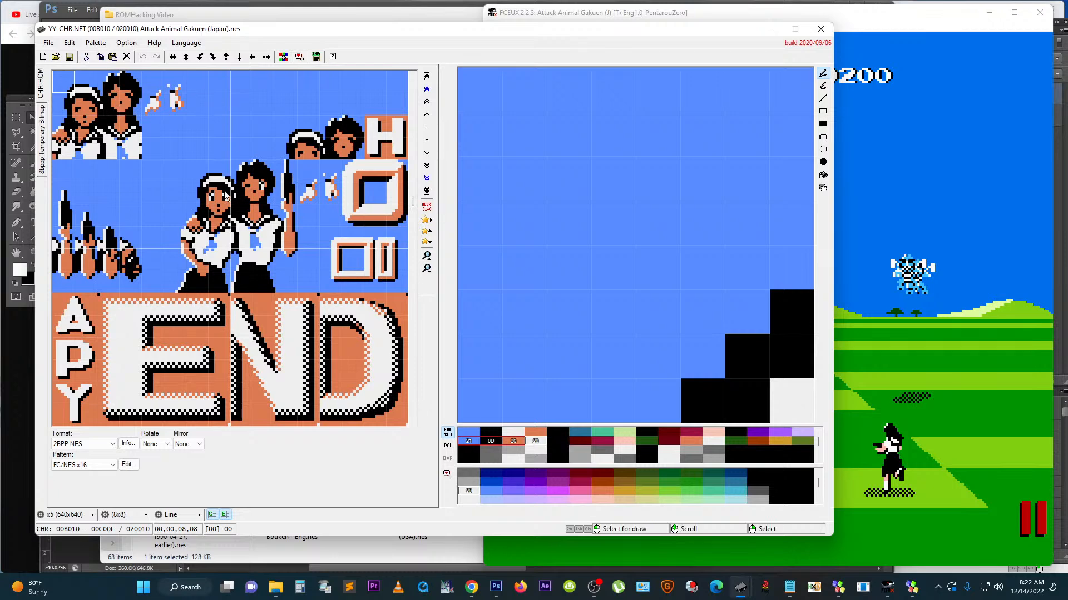
left_click(415, 382)
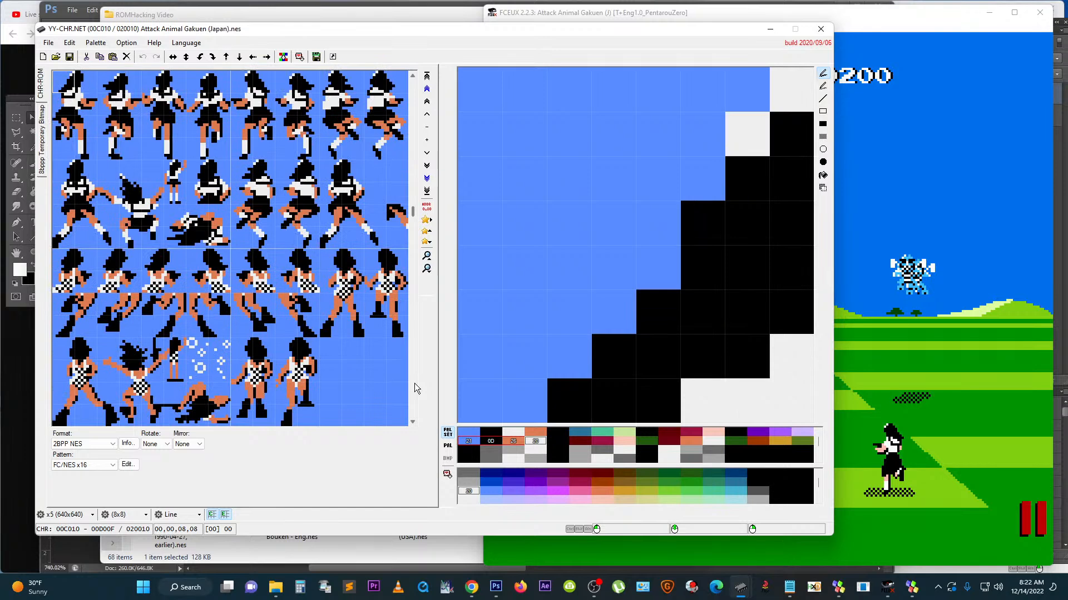
left_click(415, 382)
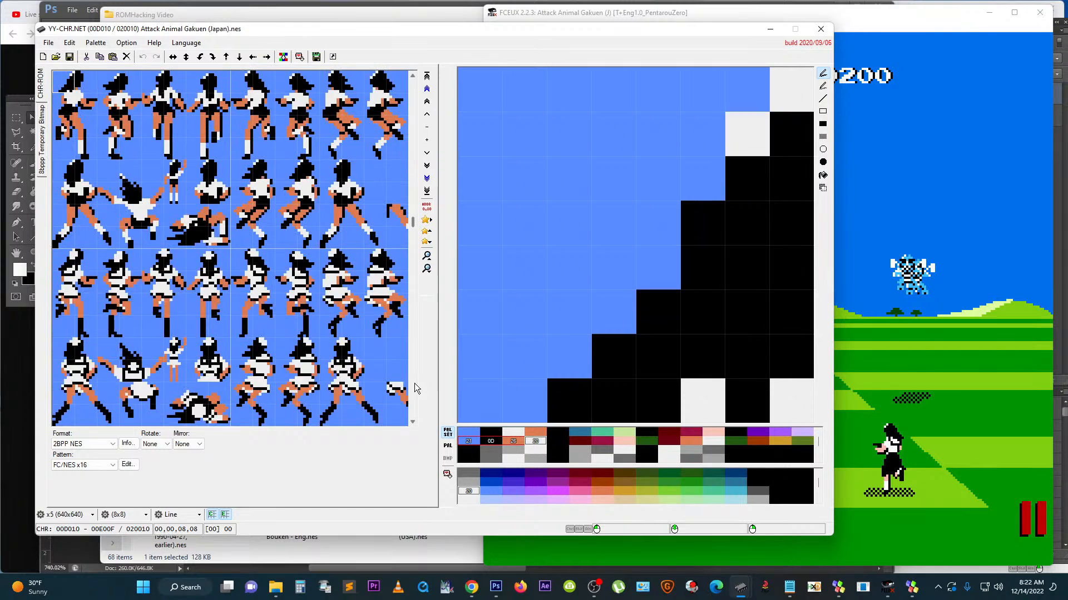
left_click(415, 382)
left_click(415, 383)
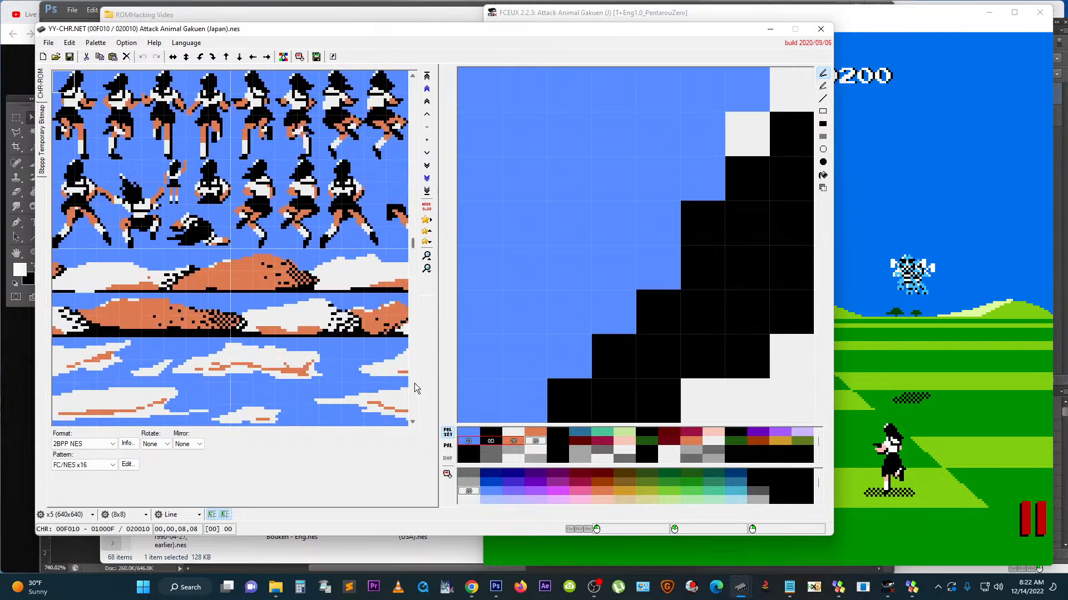
left_click(414, 383)
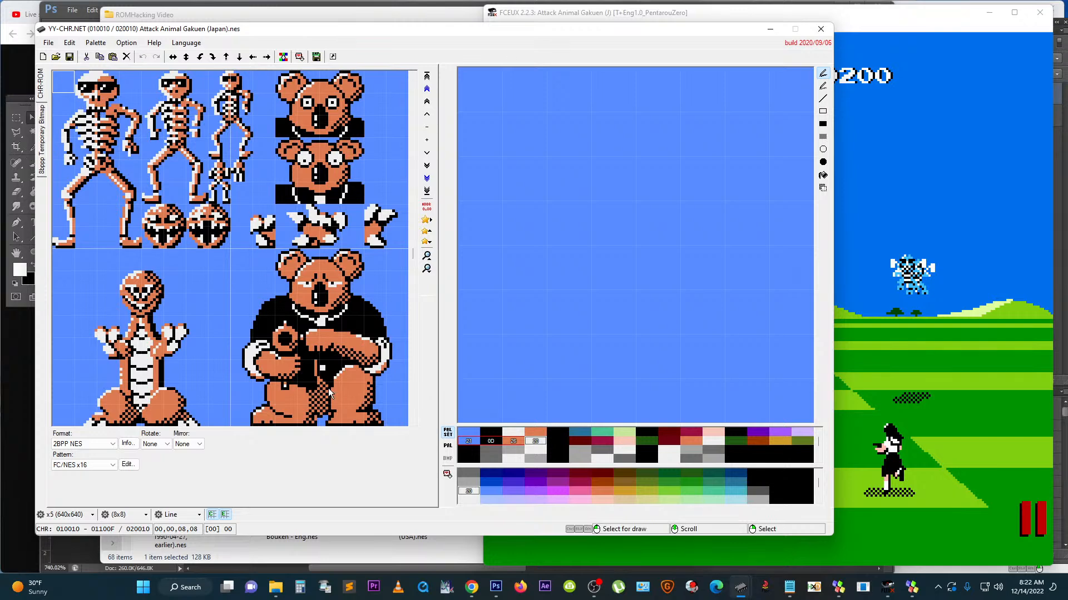
Step: Page further ahead into the later graphics data
left_click(412, 400)
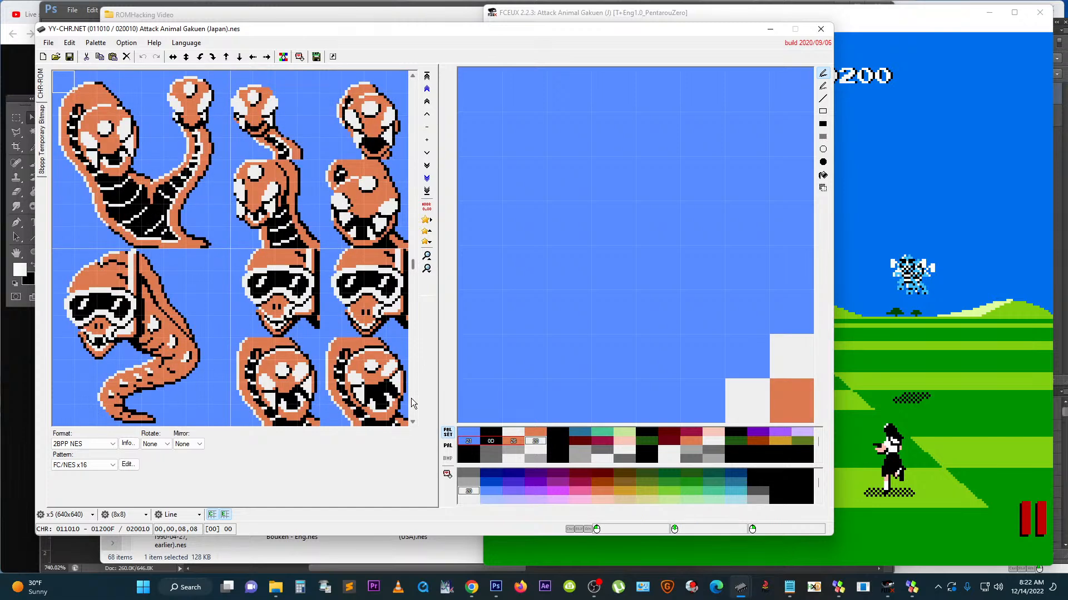
left_click(412, 400)
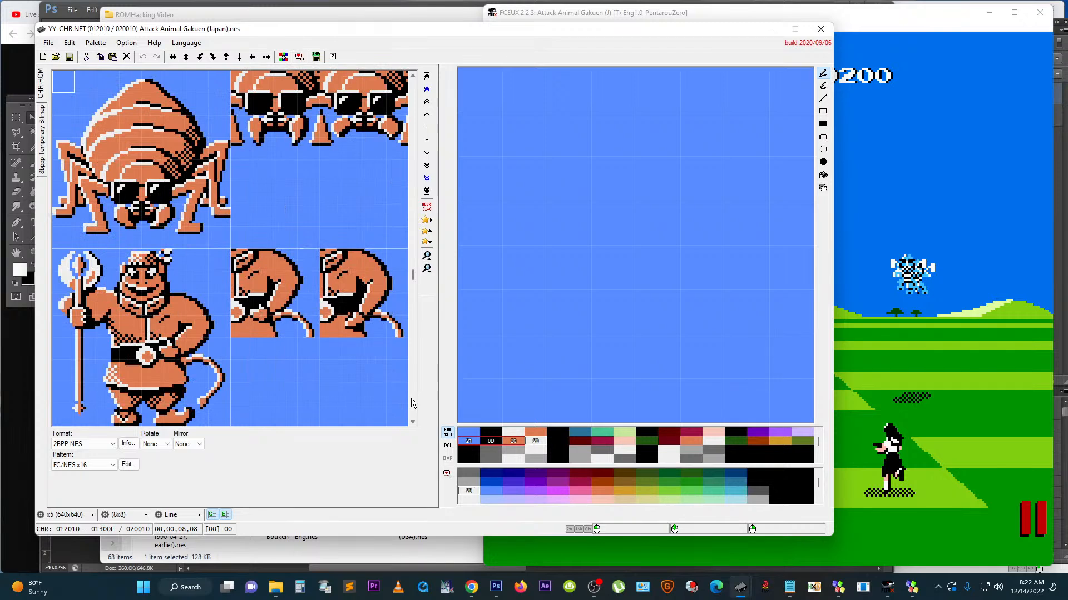
left_click(412, 402)
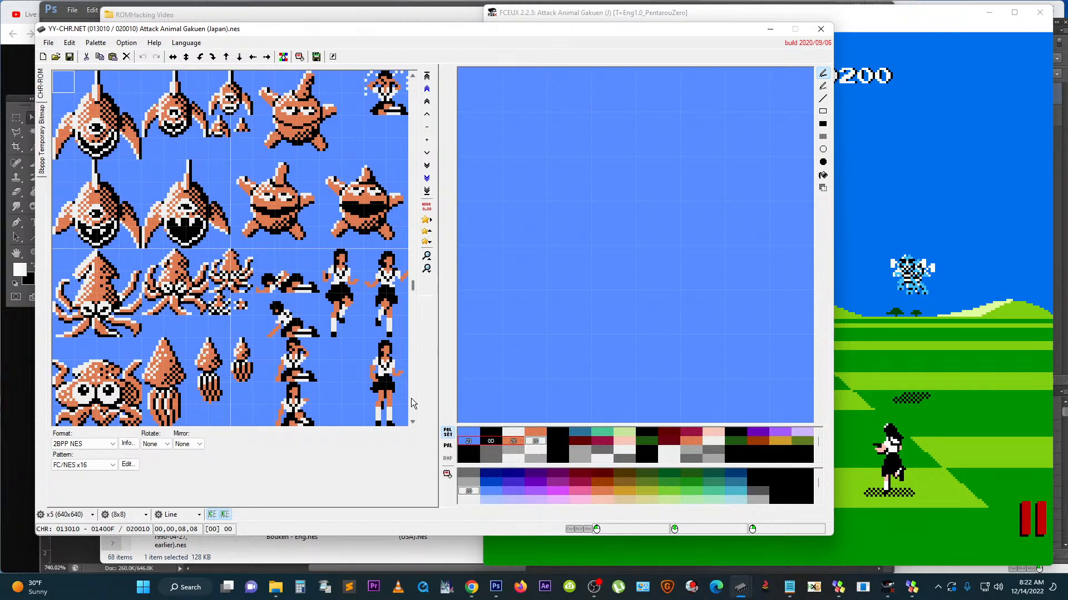
left_click(412, 402)
left_click(411, 398)
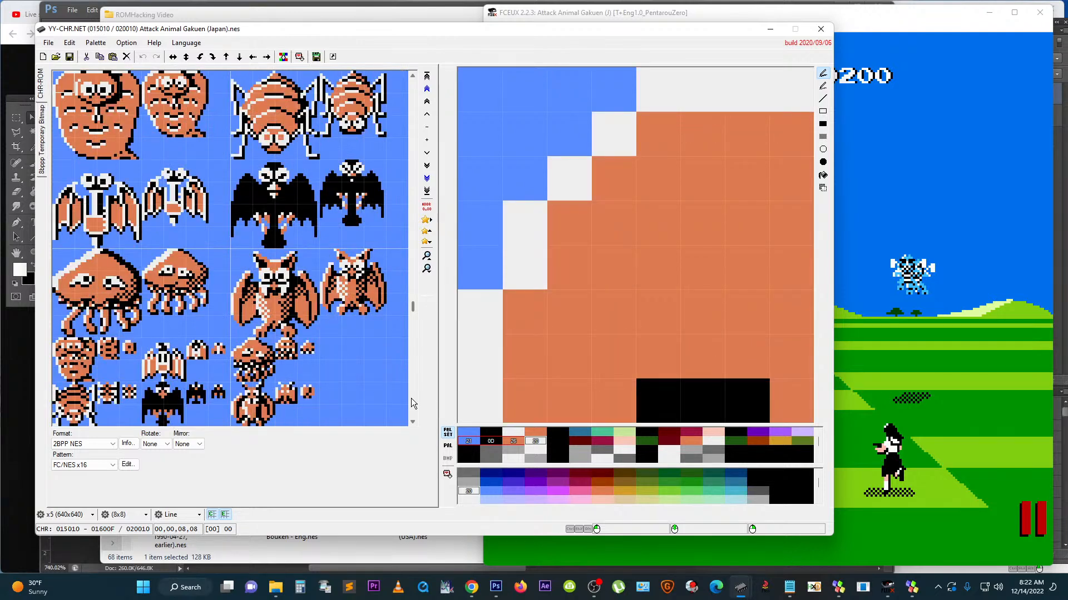
left_click(412, 402)
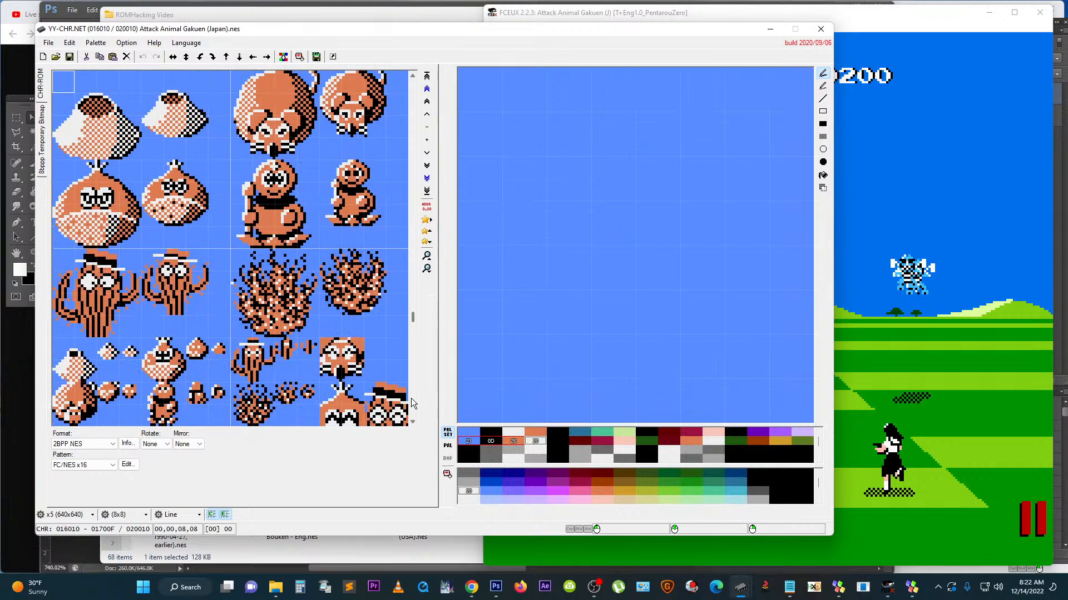
left_click(412, 402)
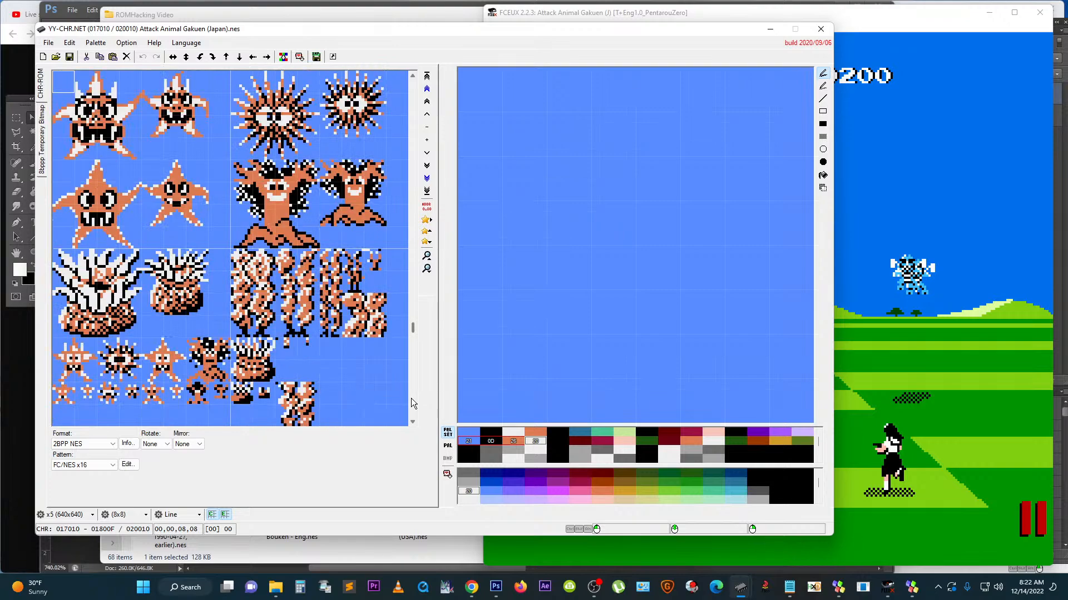
left_click(412, 402)
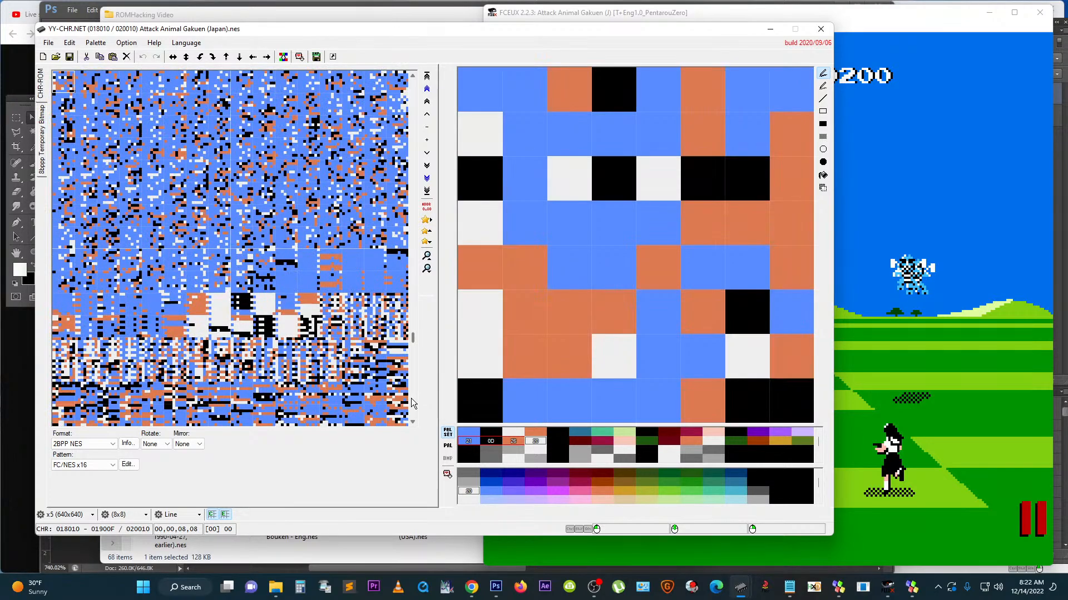
left_click(412, 402)
left_click(412, 402)
left_click(412, 402)
left_click(412, 402)
left_click(412, 402)
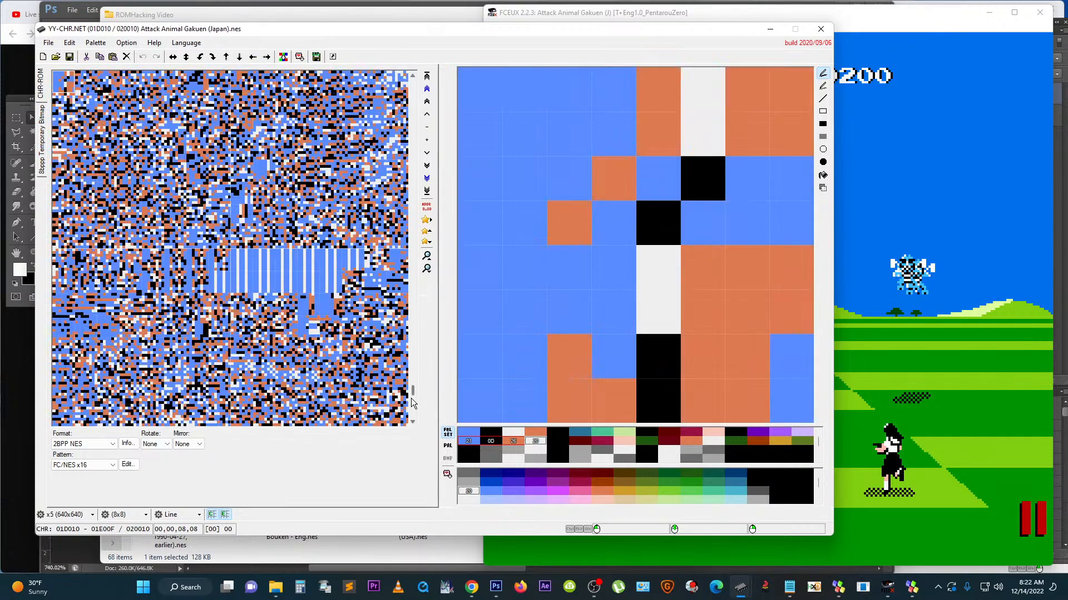
Step: Return to the schoolgirl sprites, align them with repeated Block +1, then move Explorer right
left_click(411, 399)
left_click_drag(411, 398, 423, 192)
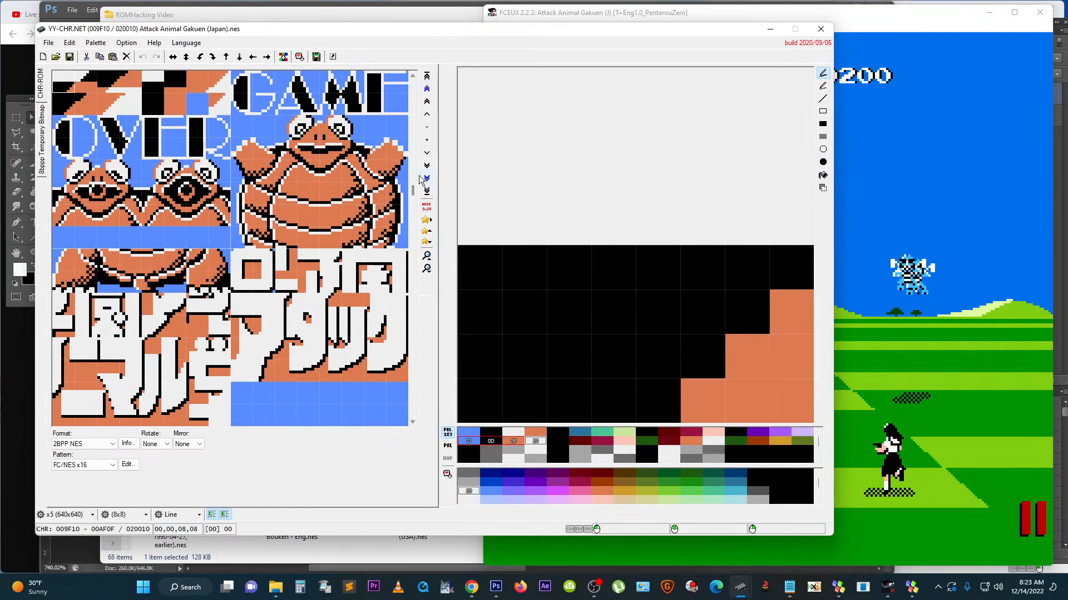
left_click(414, 156)
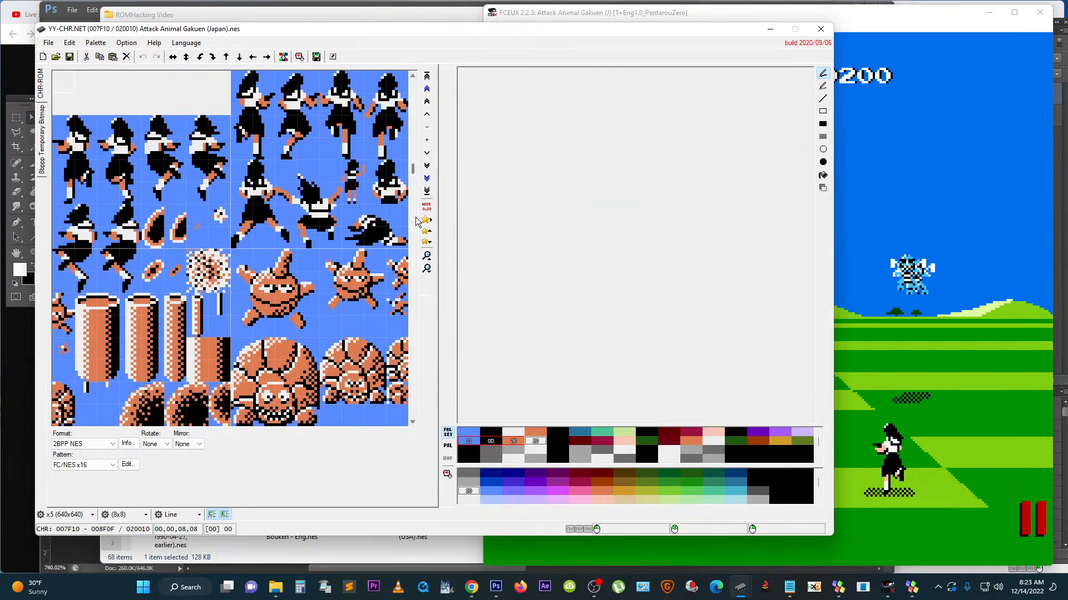
left_click(427, 151)
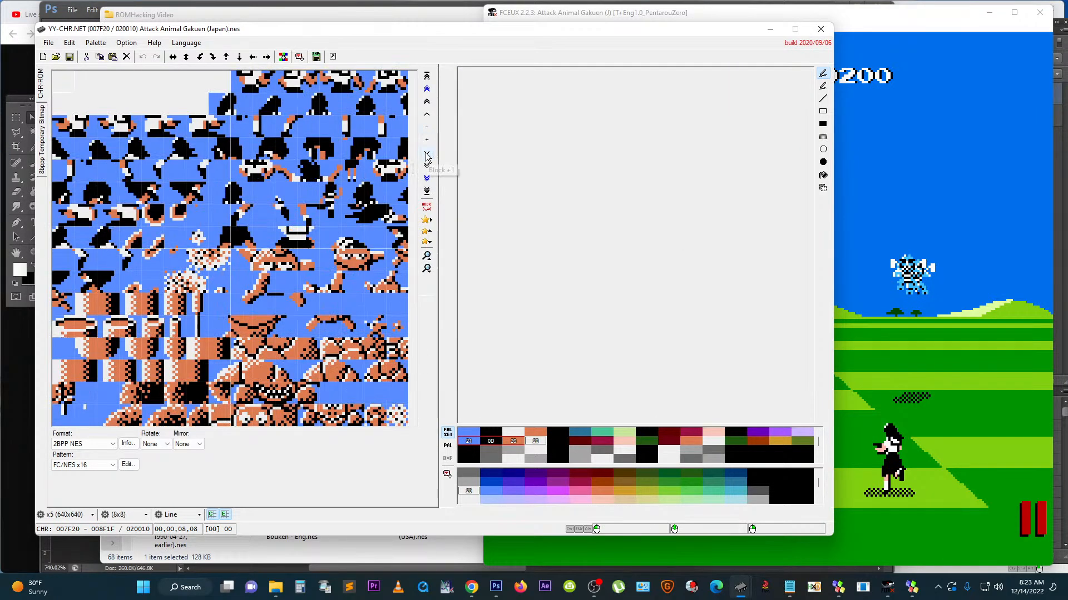
left_click(427, 152)
left_click(427, 154)
left_click(427, 156)
left_click(427, 156)
left_click(427, 156)
left_click(427, 156)
left_click(427, 156)
left_click(427, 156)
left_click(427, 156)
left_click(427, 155)
left_click(427, 156)
left_click(427, 155)
left_click(427, 156)
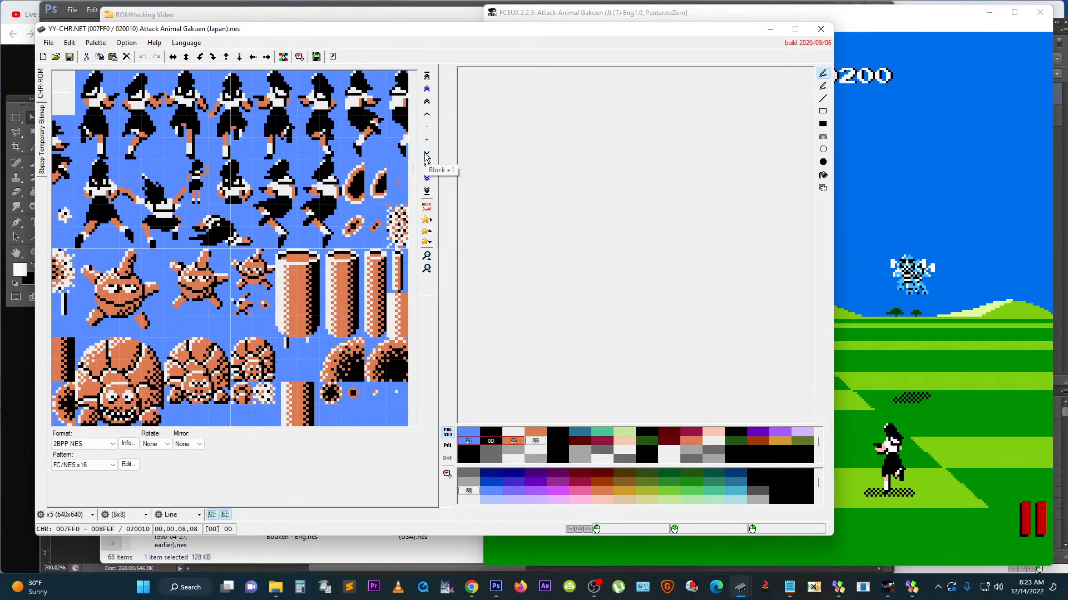
left_click(427, 156)
left_click(427, 155)
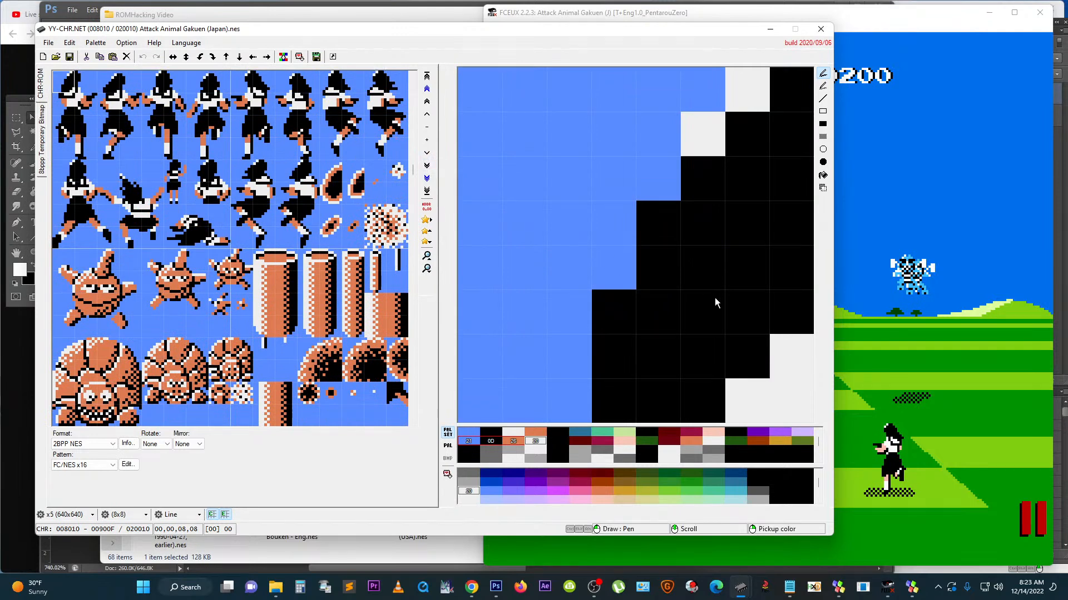
left_click(912, 378)
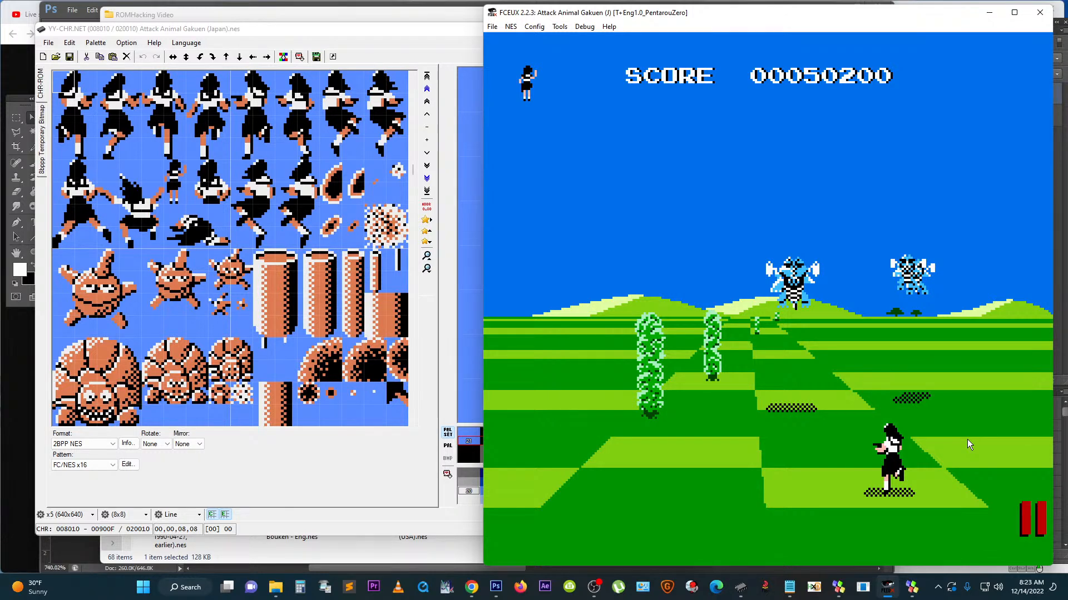
left_click_drag(390, 19, 611, 22)
Step: Load Super Mario Bros. 2 (USA).nes into YY-CHR and try the white palette before returning to orange
left_click(693, 417)
left_click_drag(218, 284, 220, 289)
left_click(258, 453)
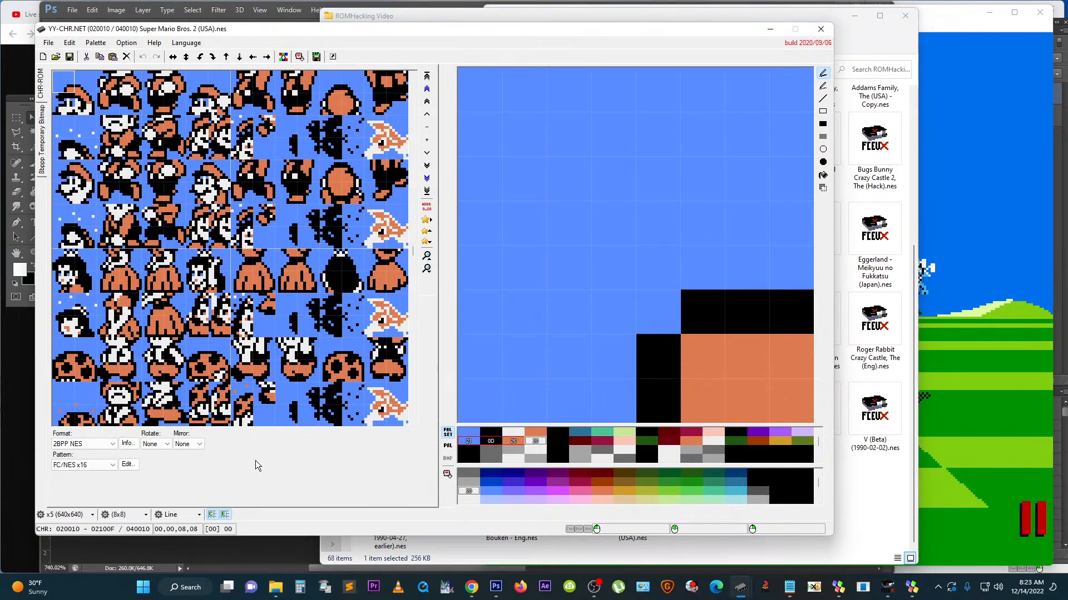
left_click(516, 433)
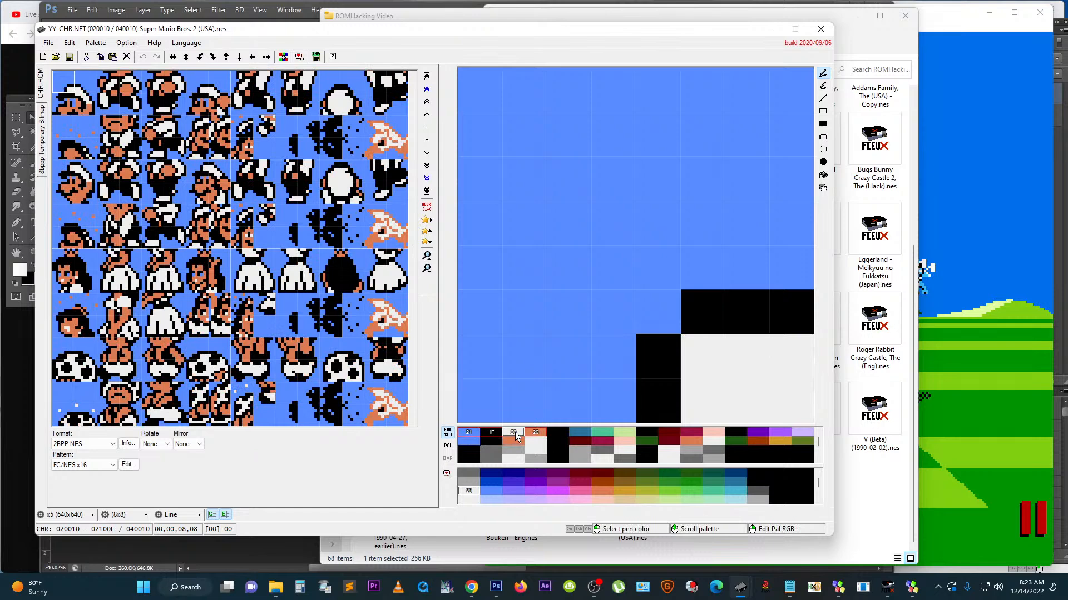
left_click(516, 441)
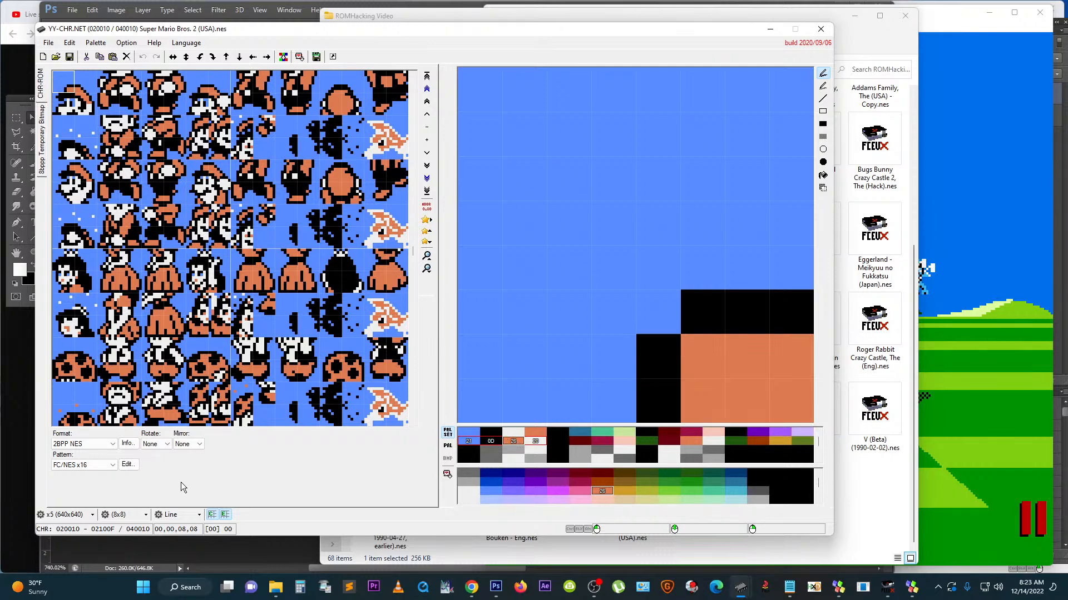
Step: Page back and forth through the tiles to find the Mario and fish enemy sprites
left_click(413, 231)
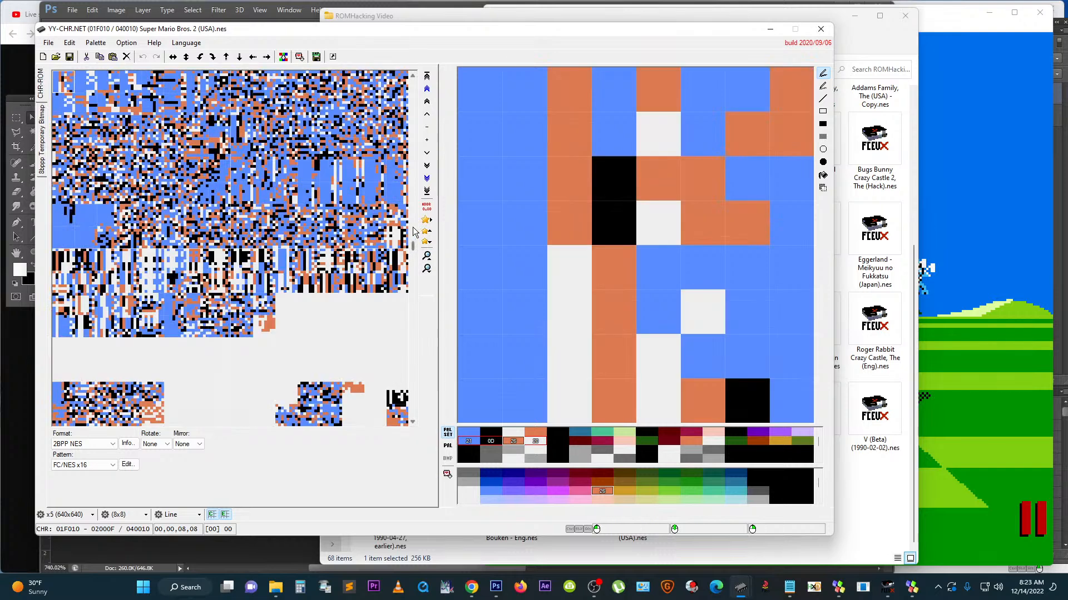
double_click(415, 297)
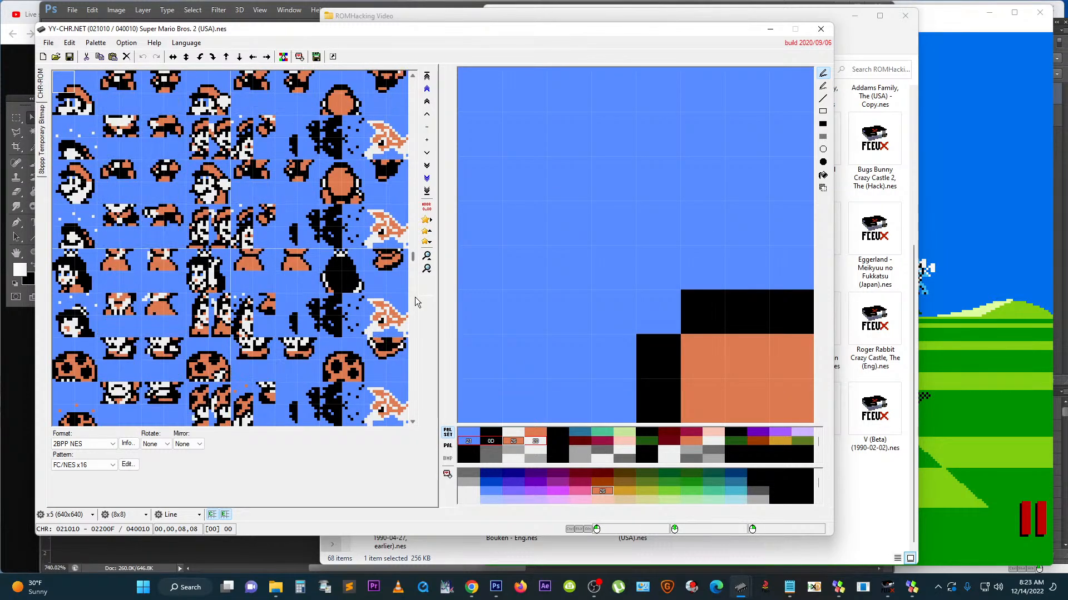
left_click(416, 244)
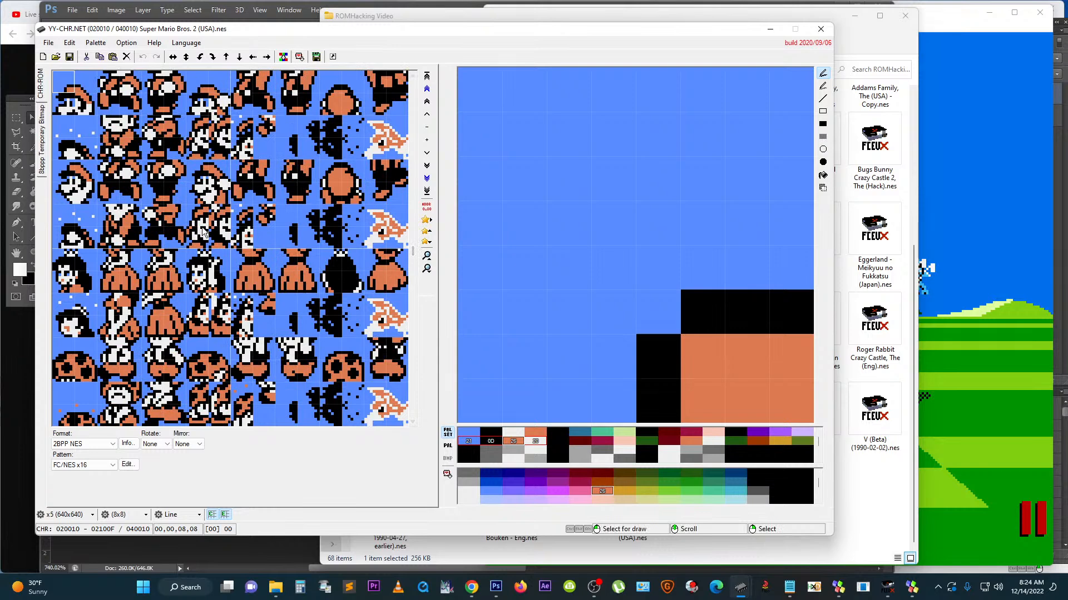
left_click(413, 324)
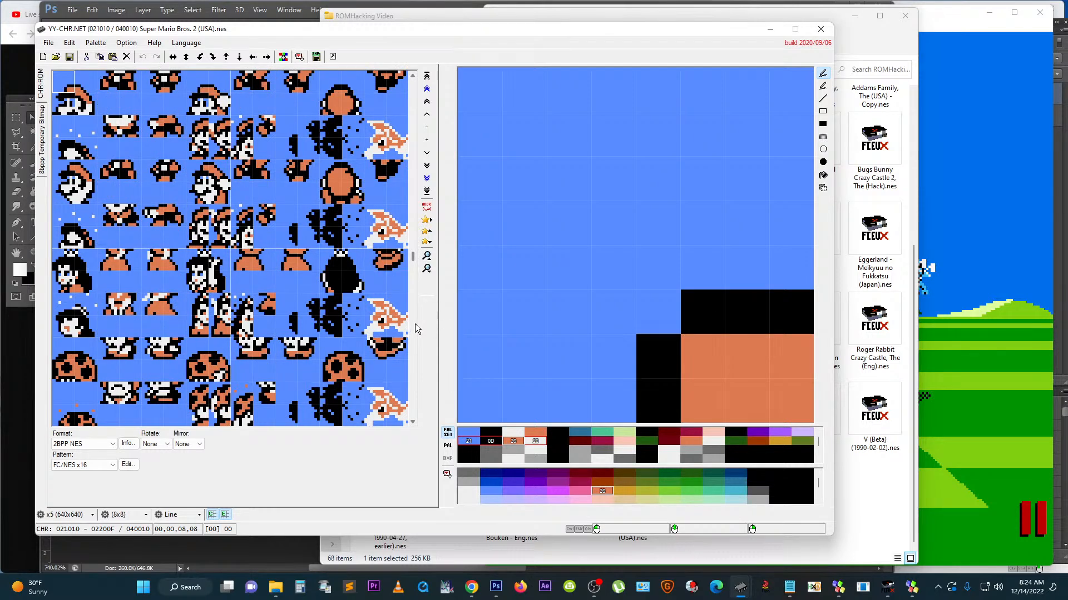
left_click(414, 239)
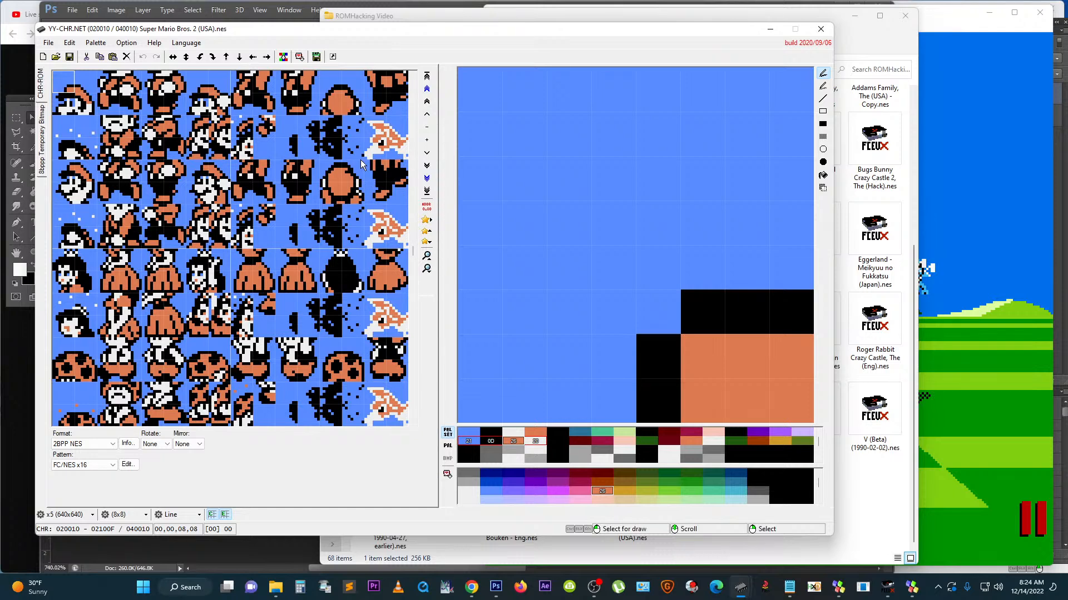
Step: Cycle through the fish enemy's four tiles in the editor, then page ahead to 022010
left_click(379, 126)
left_click(399, 127)
left_click(400, 145)
left_click(380, 145)
left_click(379, 126)
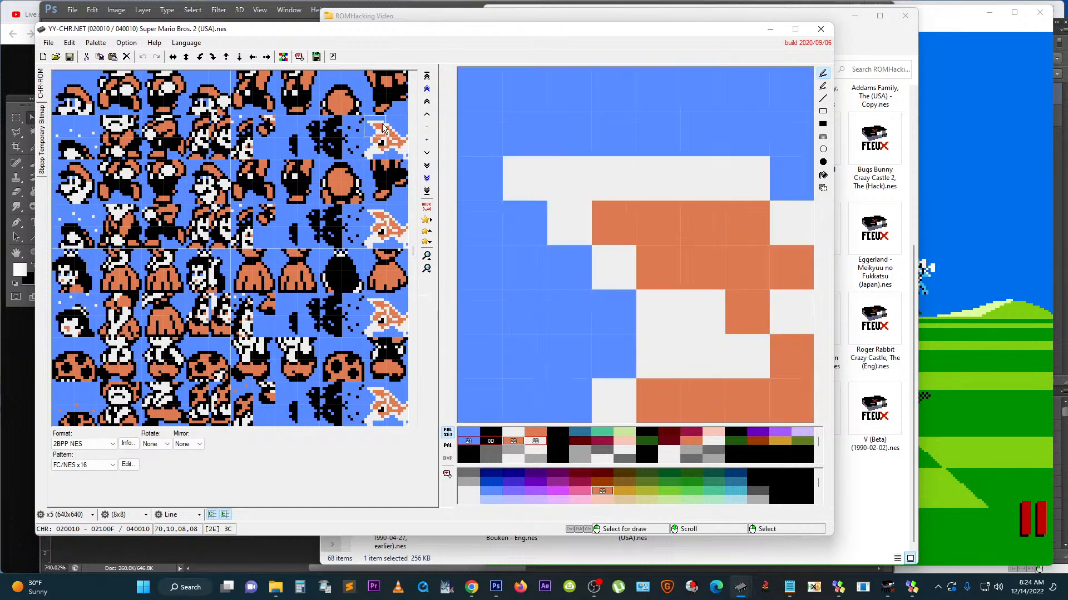
left_click(400, 126)
left_click(400, 143)
left_click(382, 144)
left_click(380, 127)
left_click(400, 127)
left_click(401, 145)
left_click(381, 145)
left_click(379, 127)
left_click(400, 127)
left_click(399, 149)
left_click(383, 146)
left_click(380, 127)
left_click(400, 127)
left_click(399, 145)
left_click(381, 145)
left_click(400, 131)
left_click(399, 146)
left_click(381, 145)
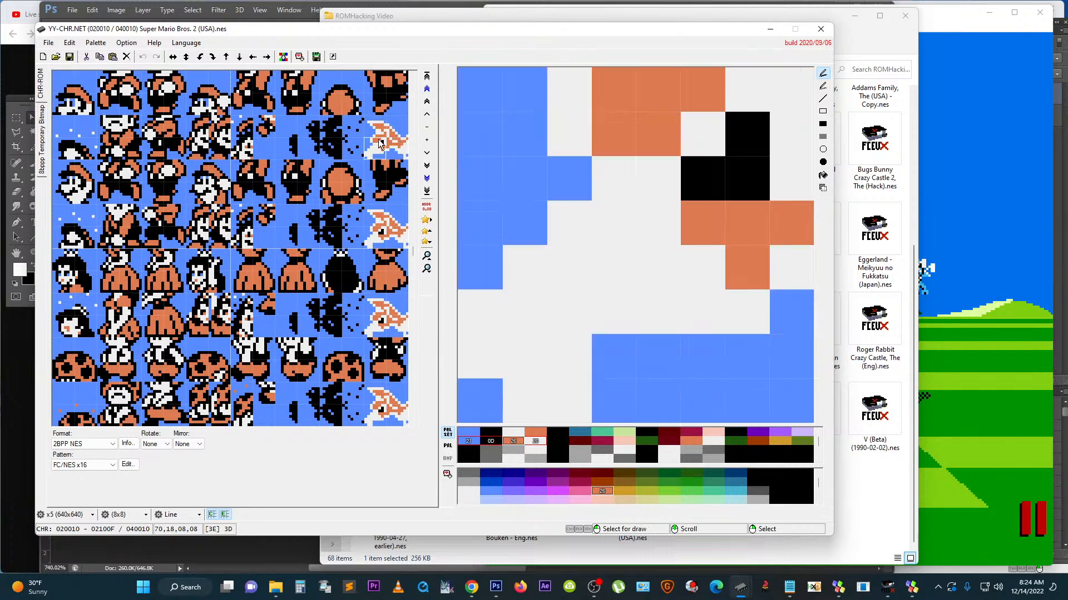
left_click(399, 133)
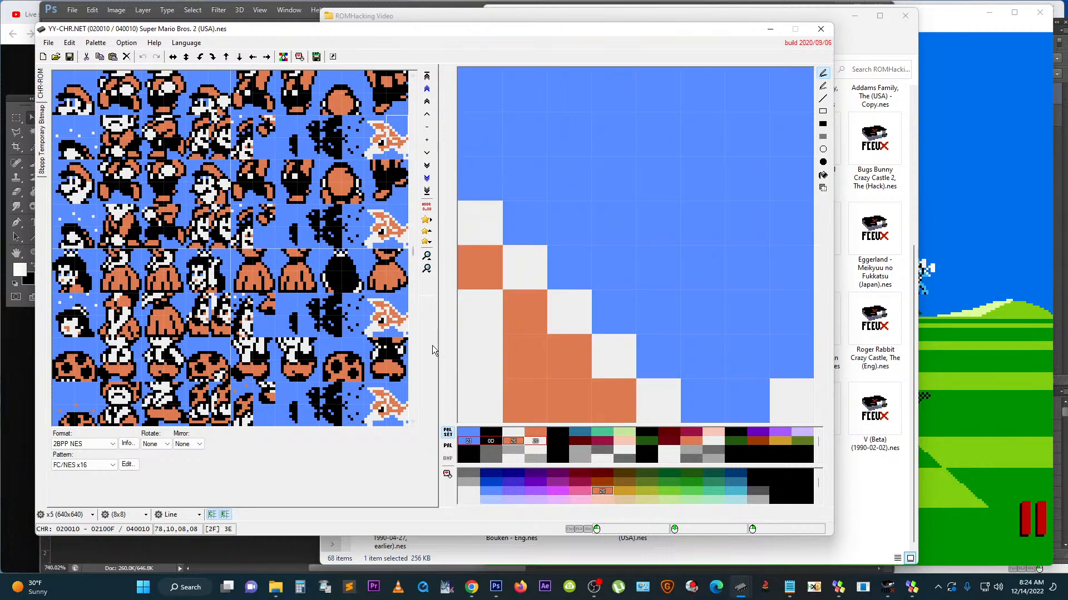
left_click(412, 361)
left_click(413, 361)
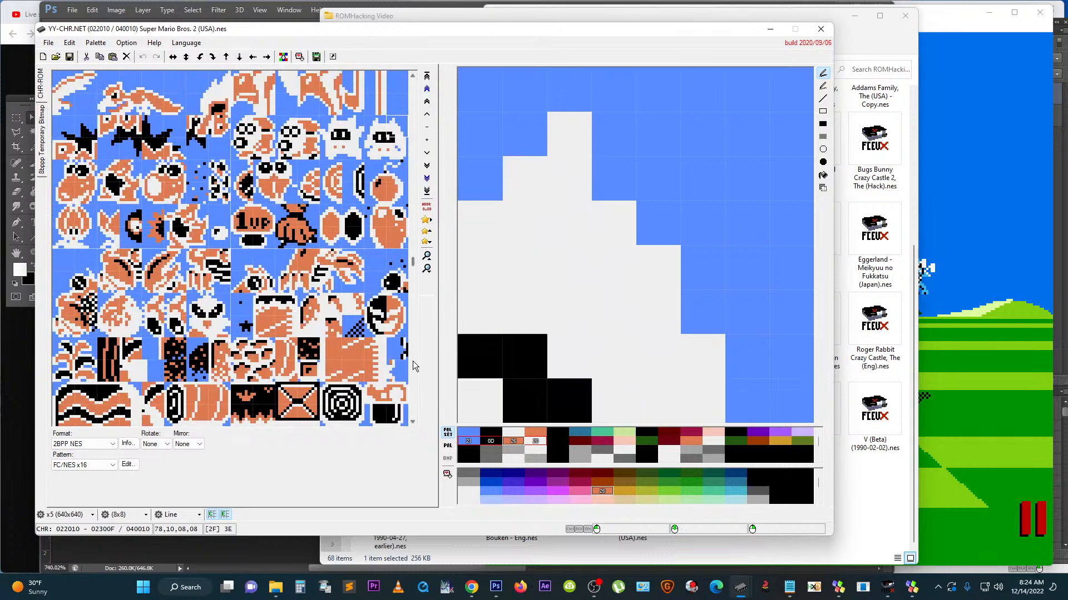
Step: Switch to the greyscale palette, making the background blue and the lightest colour black
left_click(506, 433)
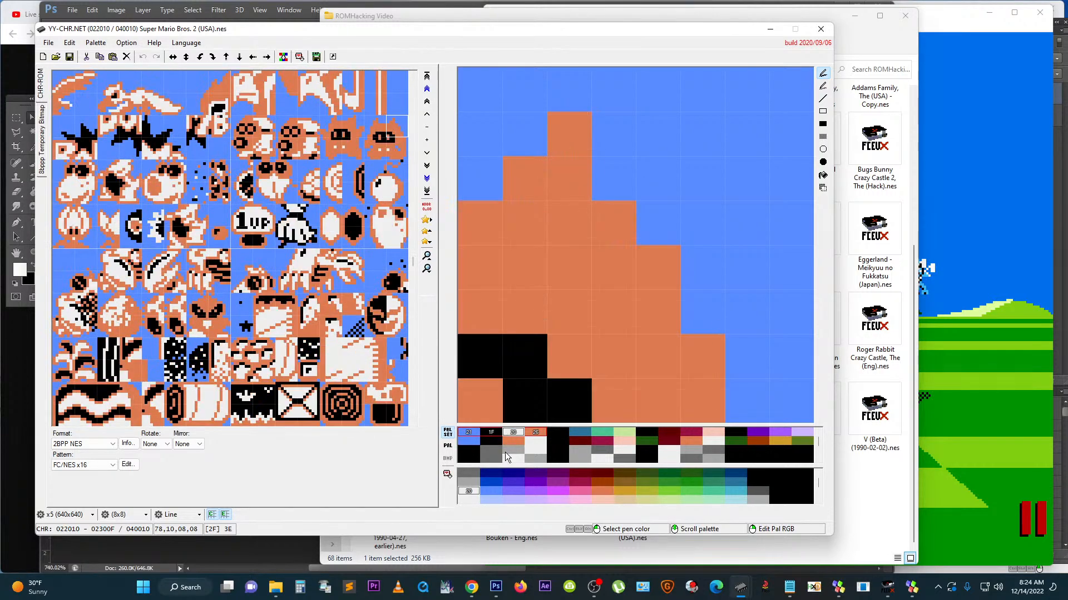
left_click(502, 450)
left_click(499, 458)
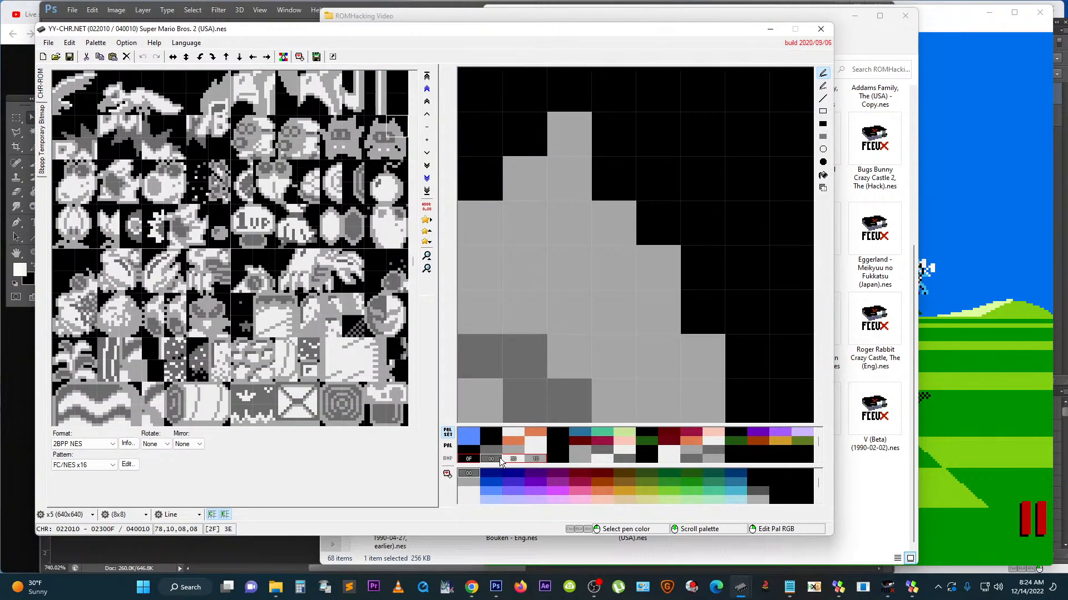
left_click(491, 452)
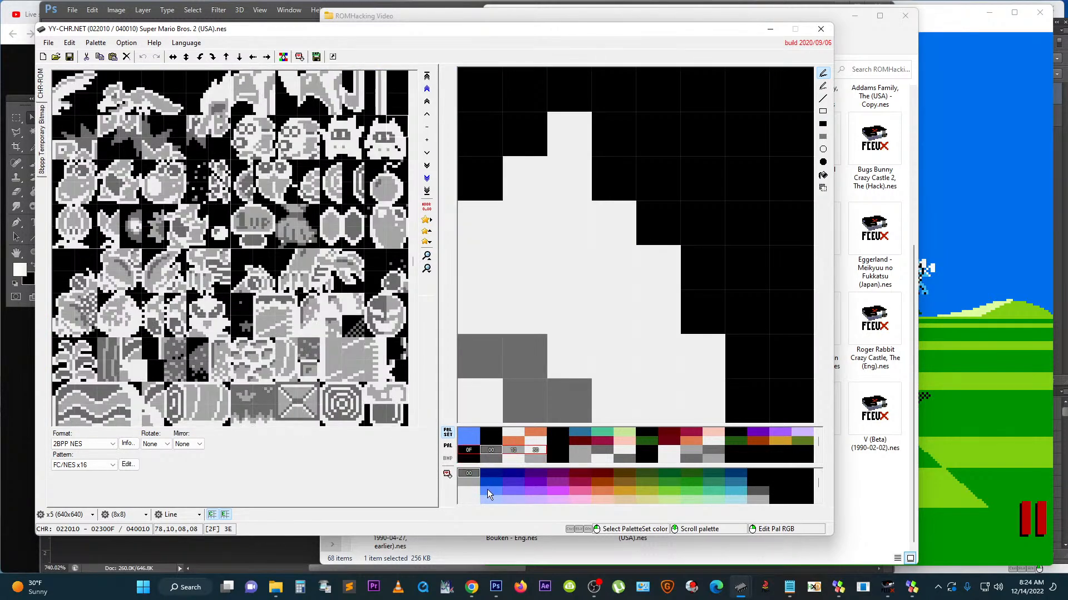
left_click(487, 490)
left_click(536, 451)
left_click(758, 474)
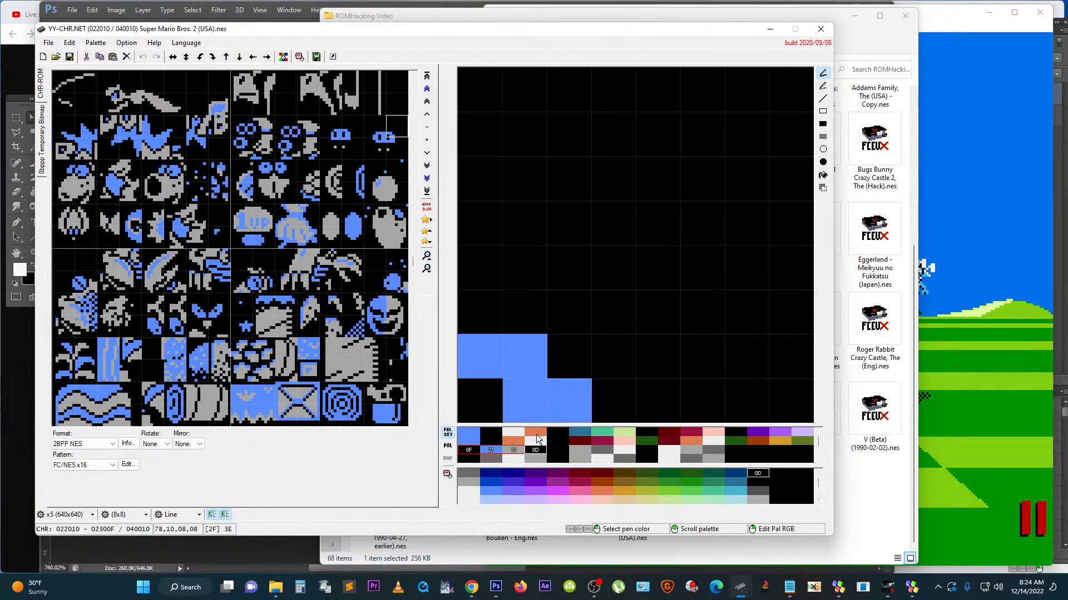
left_click(470, 452)
left_click(490, 491)
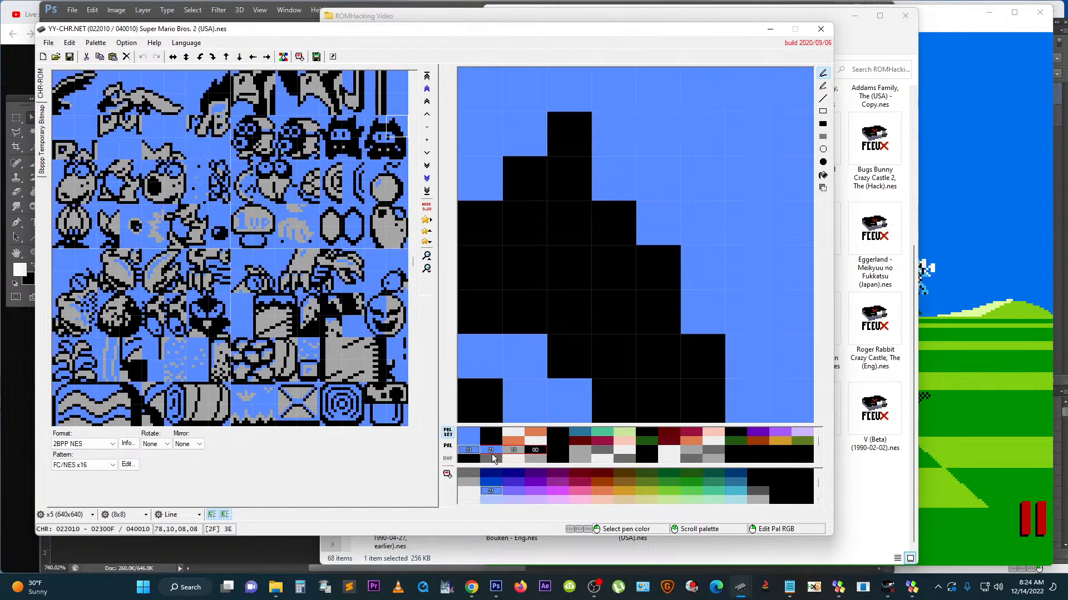
Step: Set the palette's second colour to white 20 and third to pink 25, previewing the Birdo tiles
left_click(559, 490)
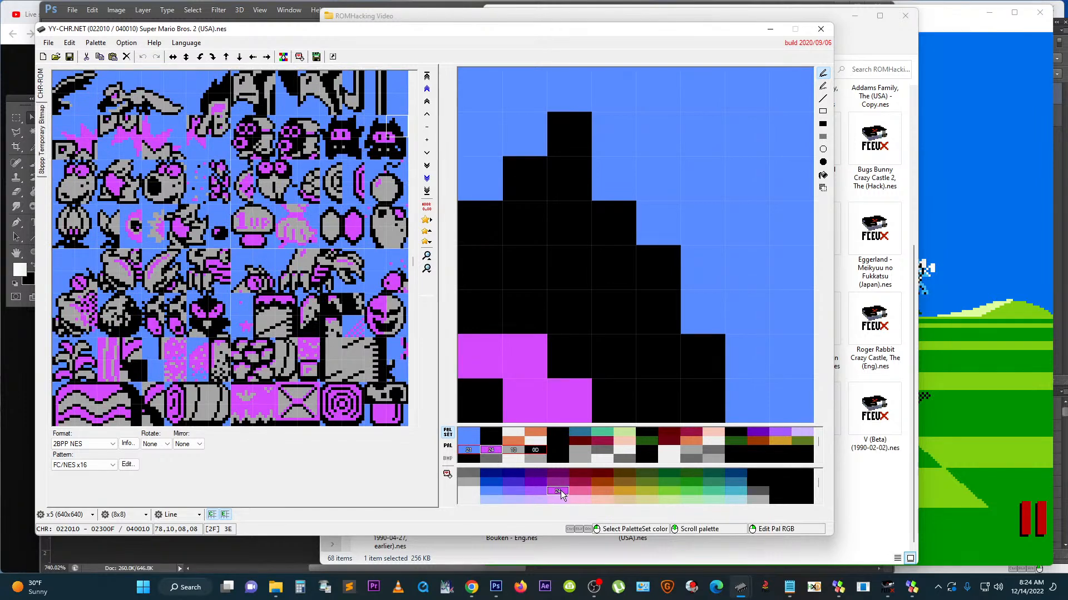
left_click(470, 489)
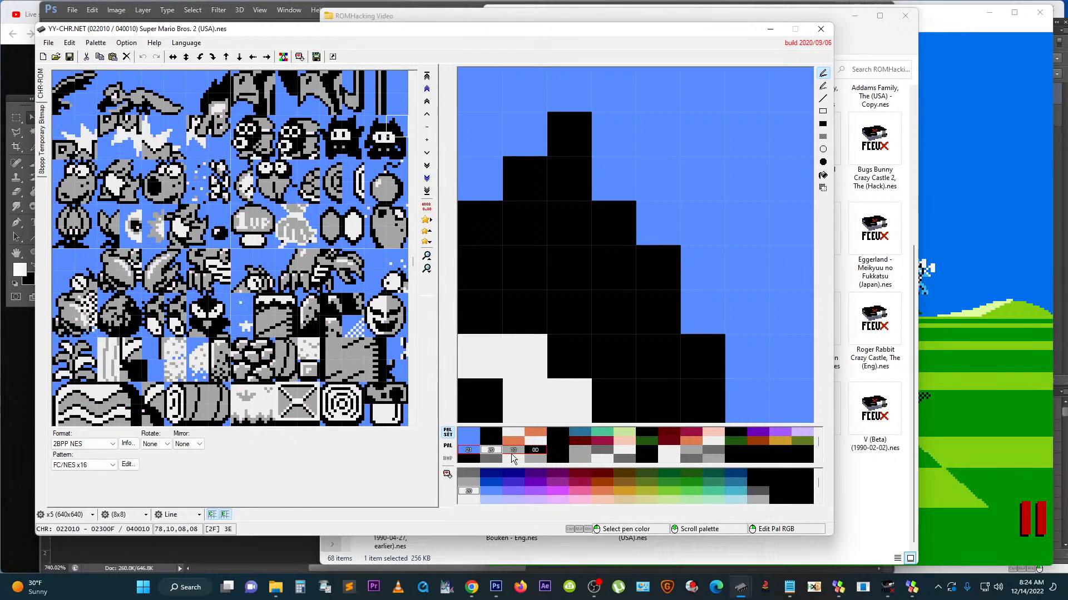
left_click(579, 493)
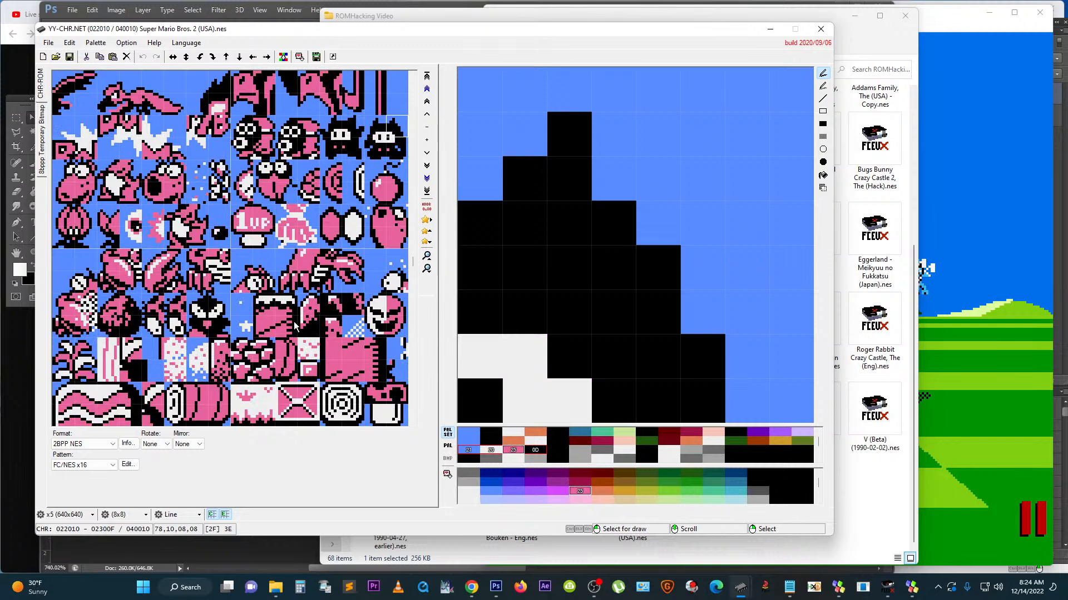
left_click_drag(57, 168, 358, 292)
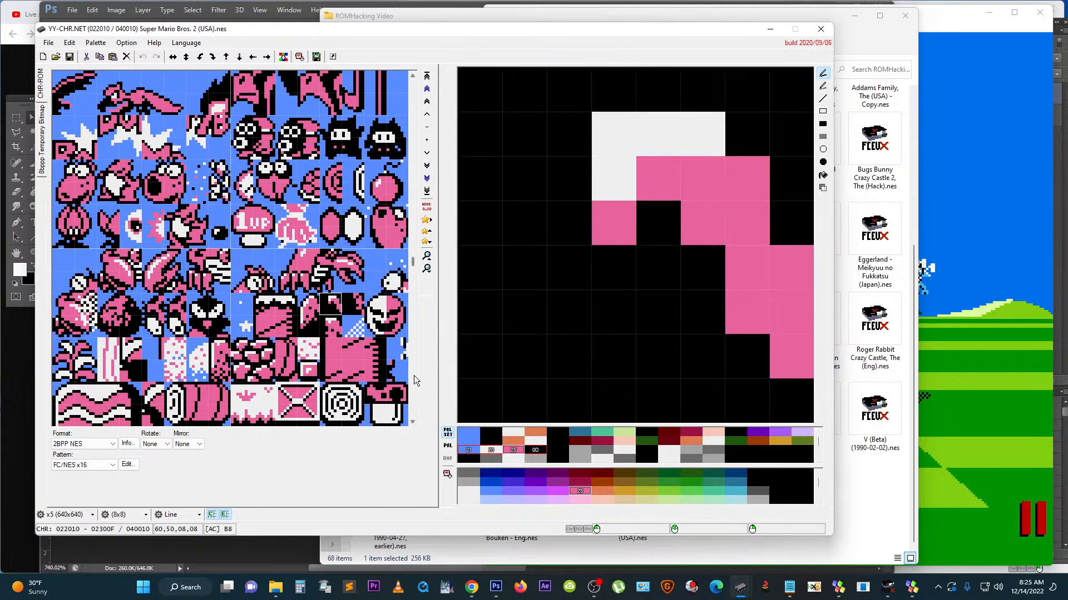
Step: Preview tiles on the lower sheet and page back and forth to the Birdo tiles
left_click_drag(166, 371, 338, 403)
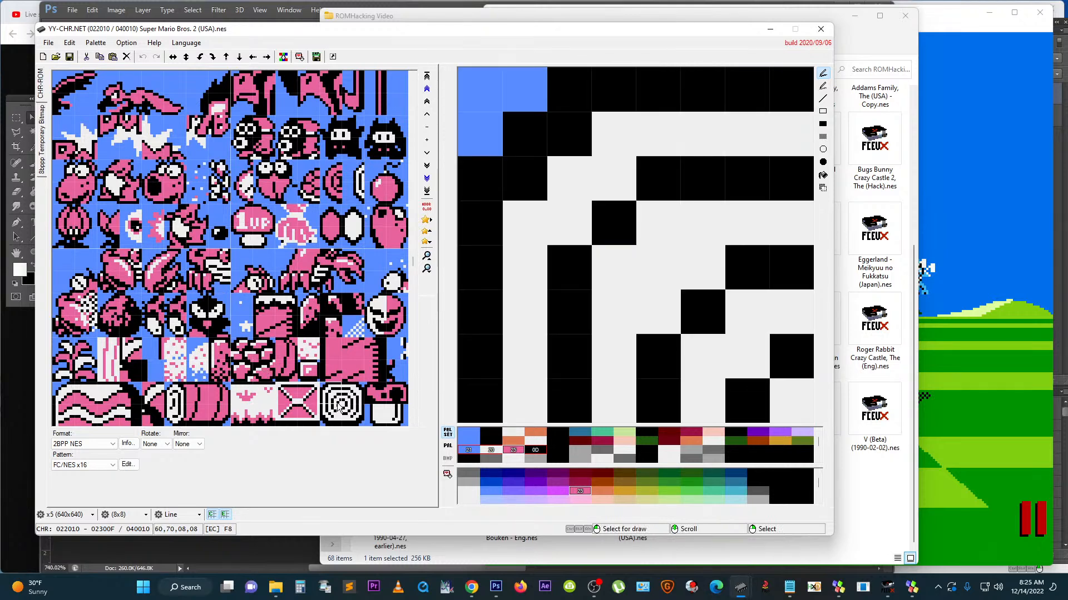
left_click(412, 378)
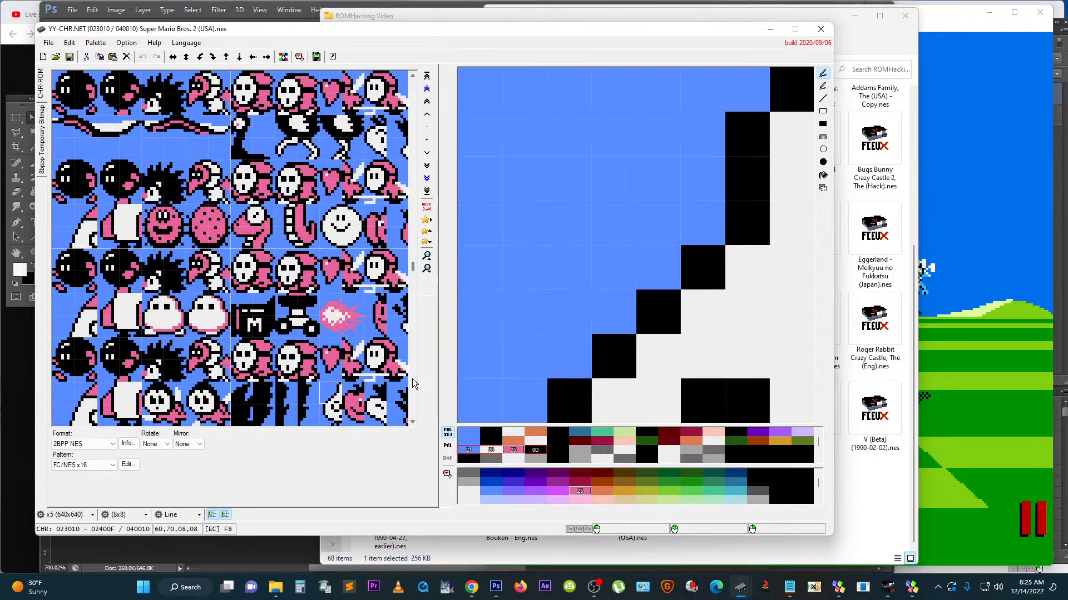
left_click(412, 245)
left_click(412, 218)
left_click(412, 218)
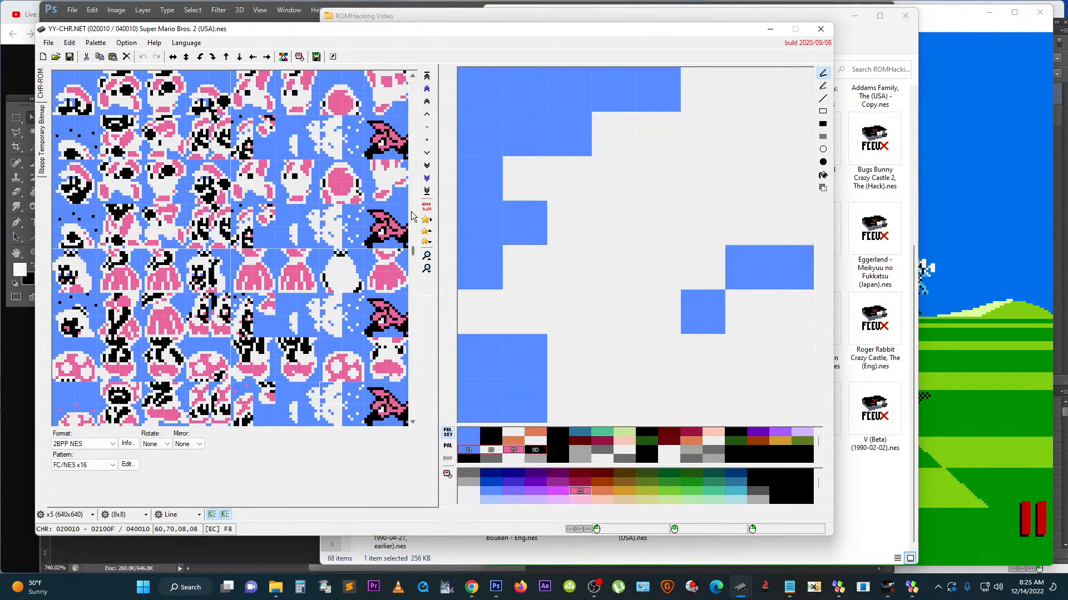
left_click(413, 292)
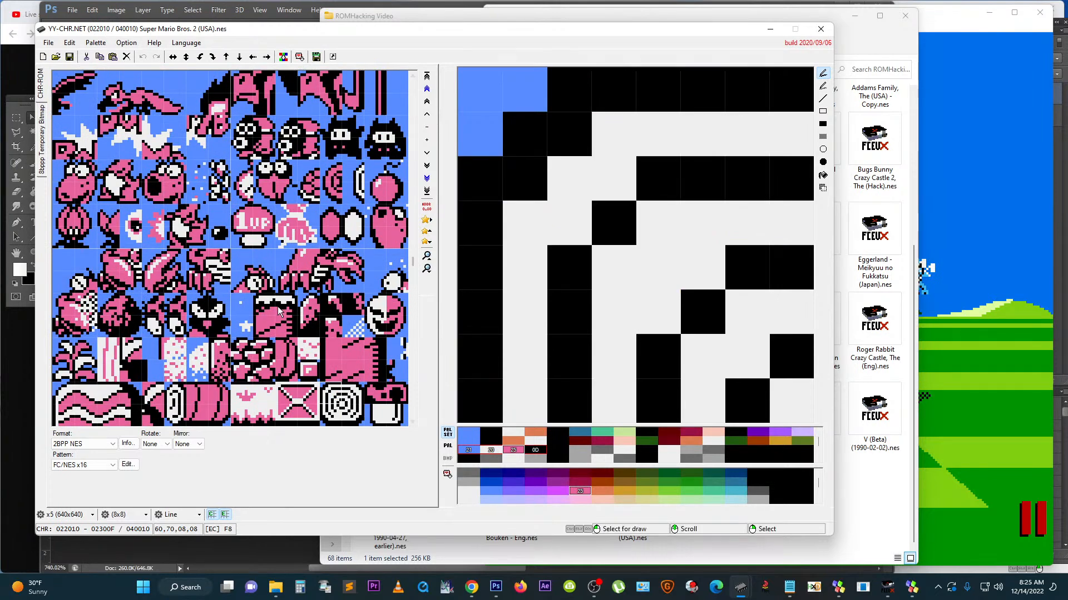
left_click_drag(99, 280, 350, 228)
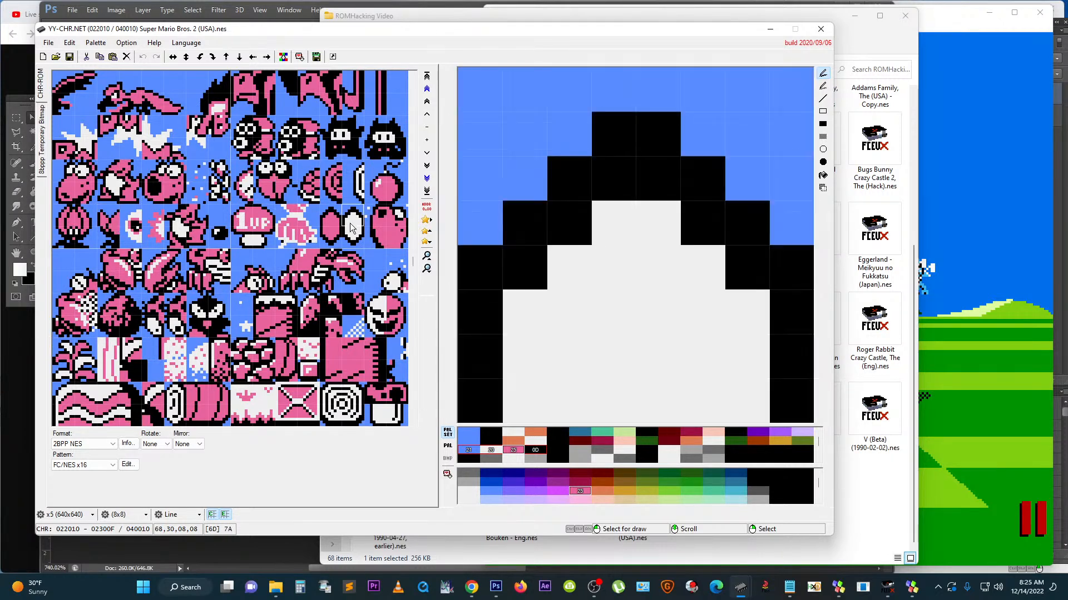
Step: Move to the 023010 page and step through the Shy Guy and Bob-omb tiles
left_click(414, 368)
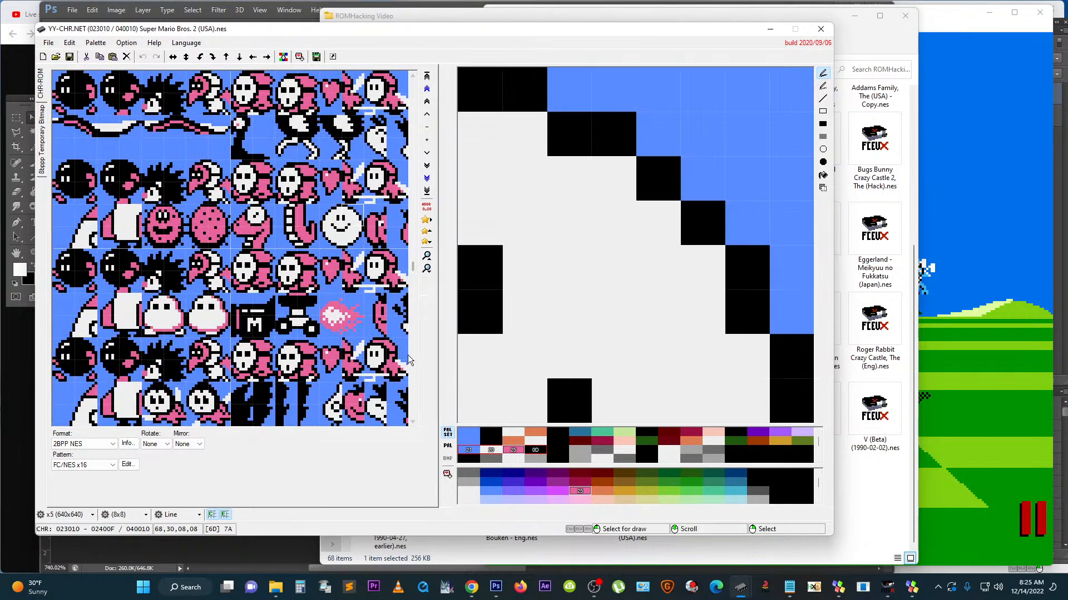
left_click_drag(64, 86, 325, 148)
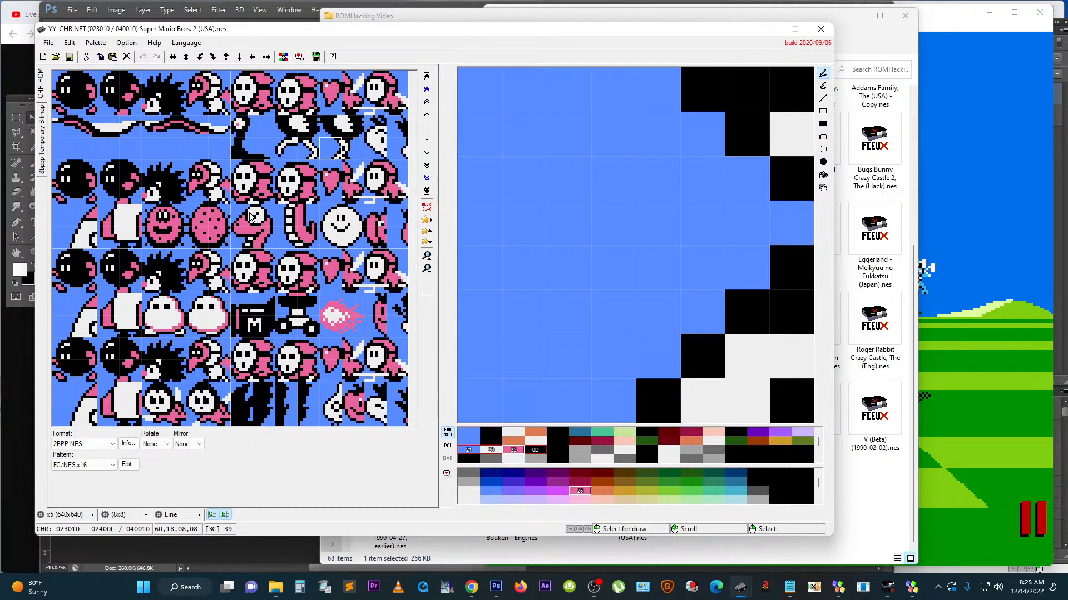
left_click_drag(206, 99, 416, 412)
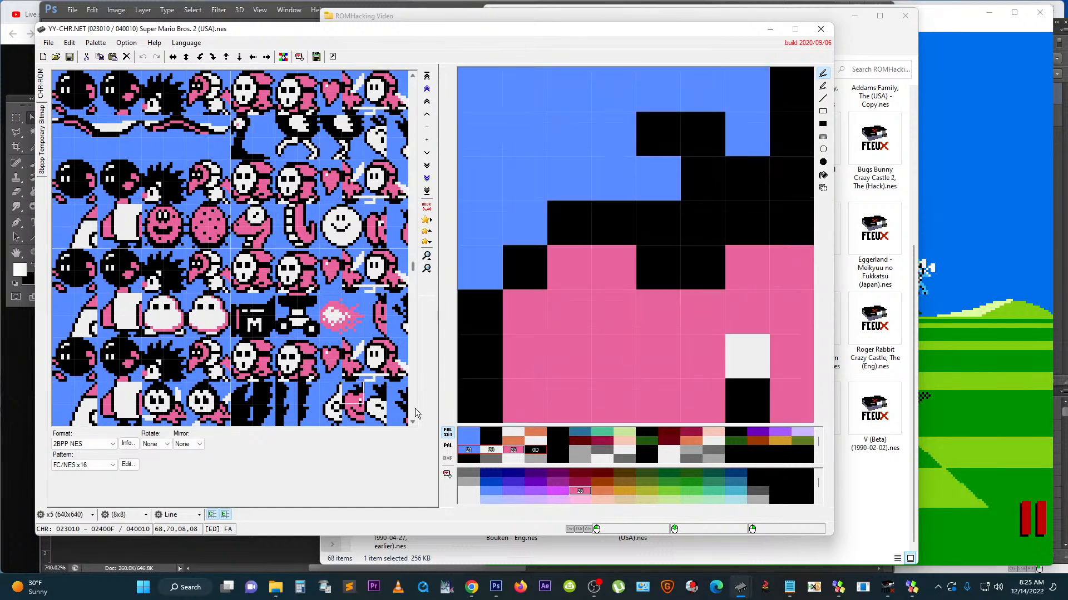
Step: Page down through later tiles past the POW tiles to the font letters page
left_click(412, 406)
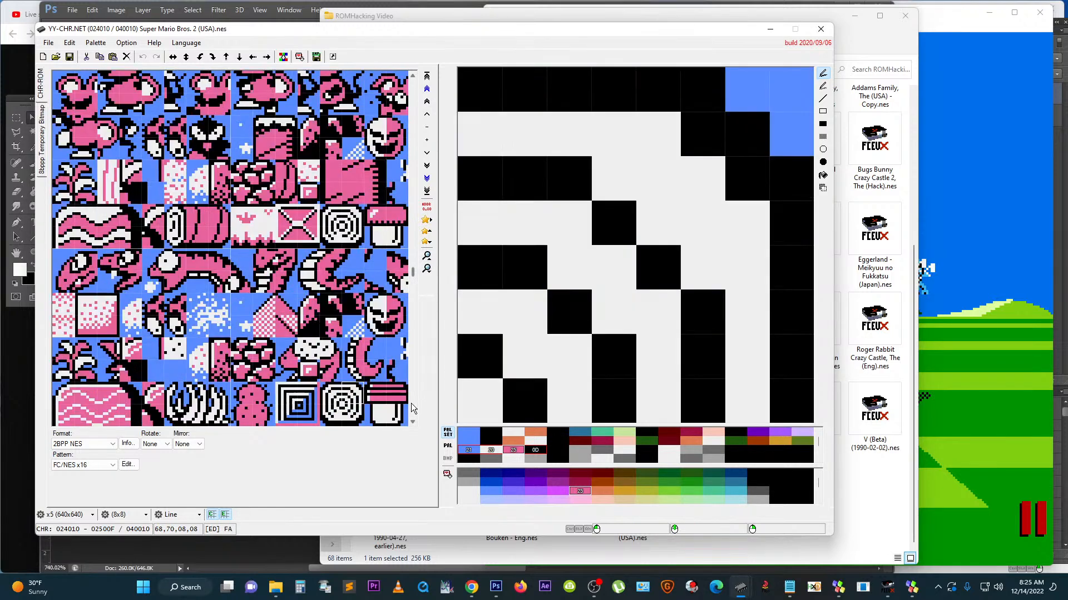
left_click_drag(52, 100, 220, 281)
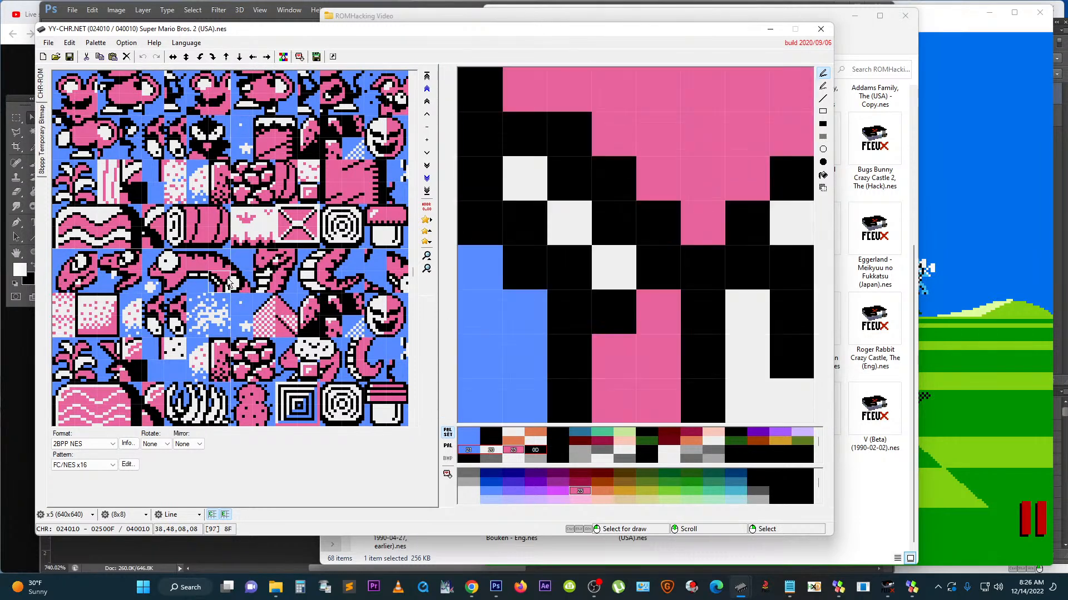
left_click(415, 399)
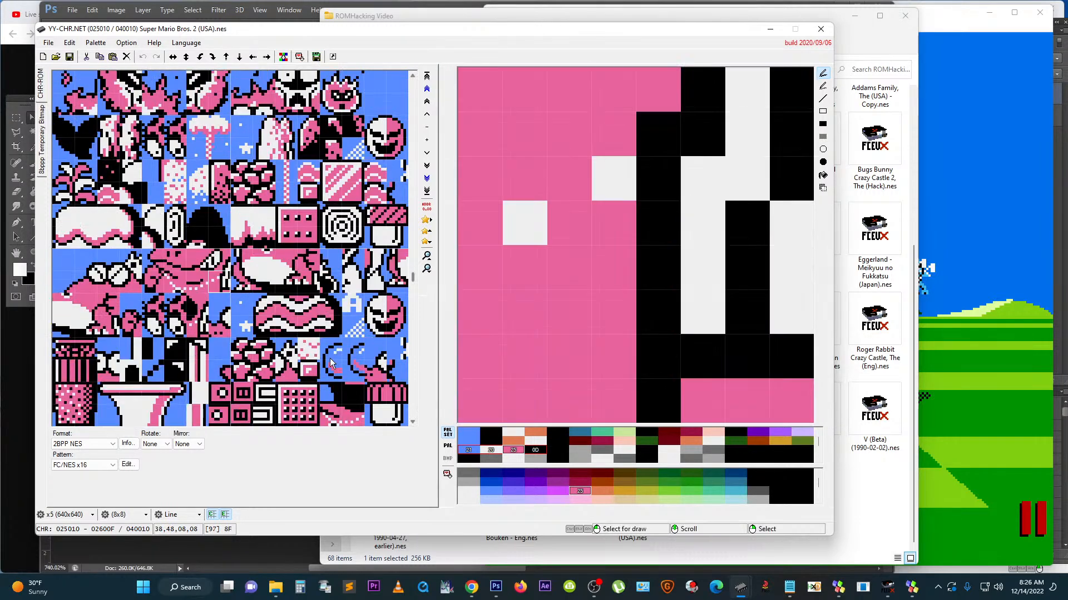
left_click(414, 393)
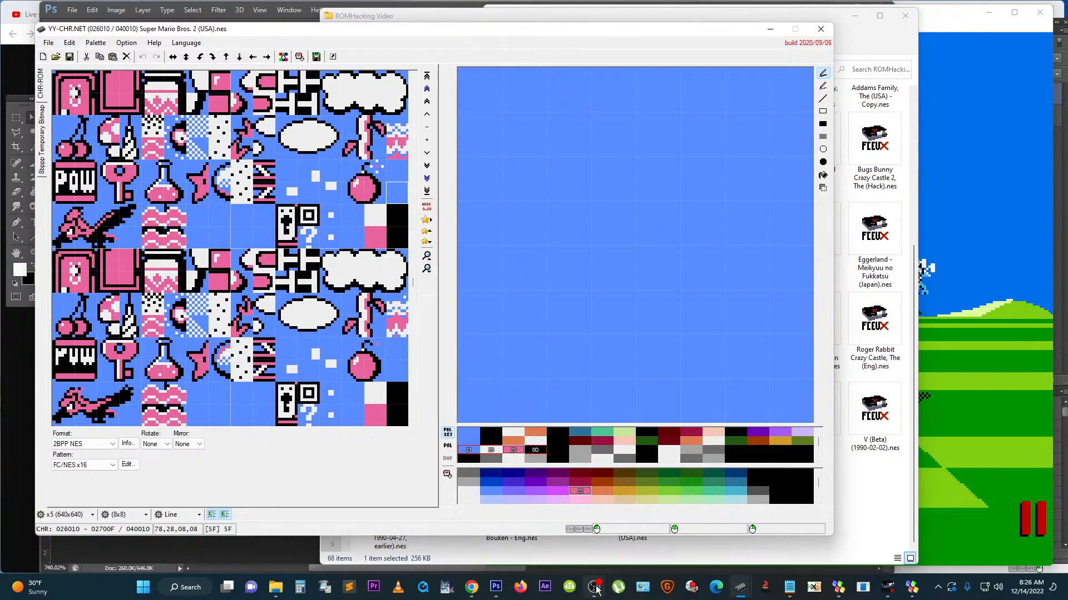
mouse_move(596, 589)
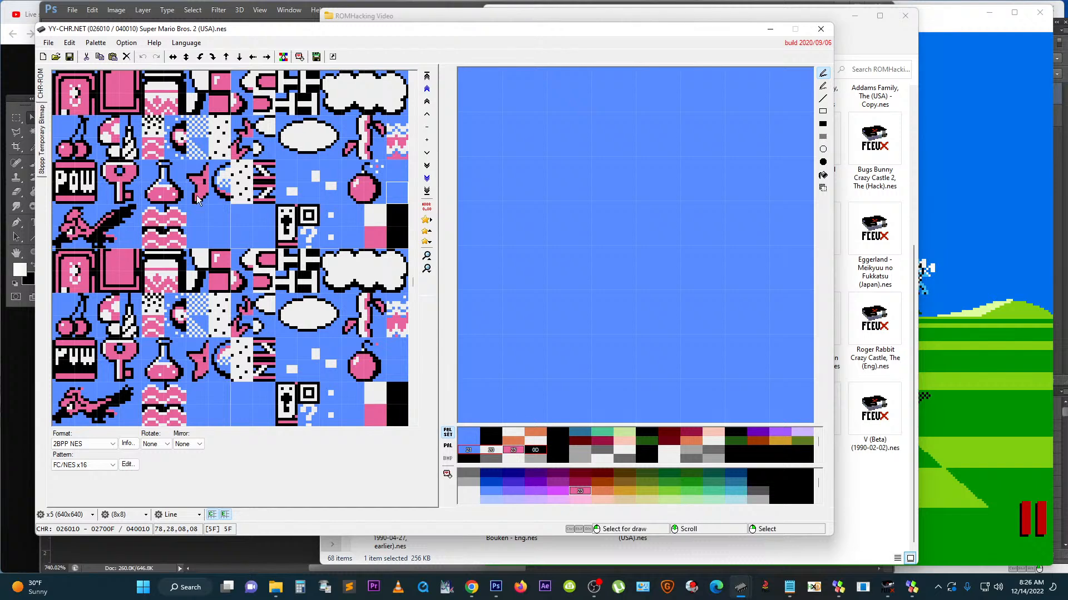
left_click(412, 380)
left_click(413, 380)
left_click(412, 380)
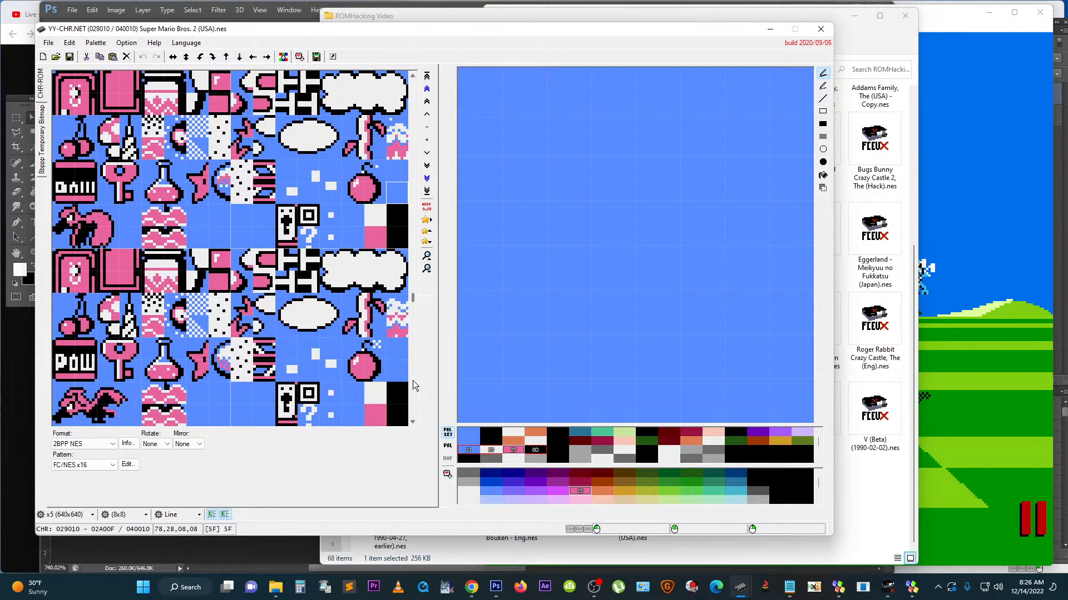
left_click(413, 339)
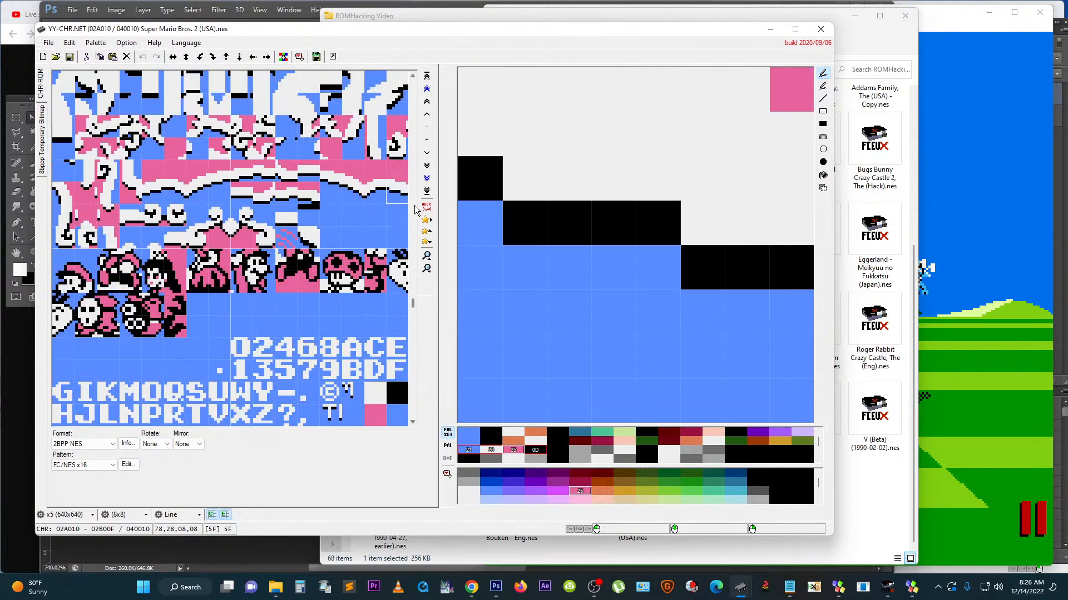
Step: Settle on the 026010 POW, cherry, key and potion page, then bring FCEUX forward
scroll(415, 209, "up", 3)
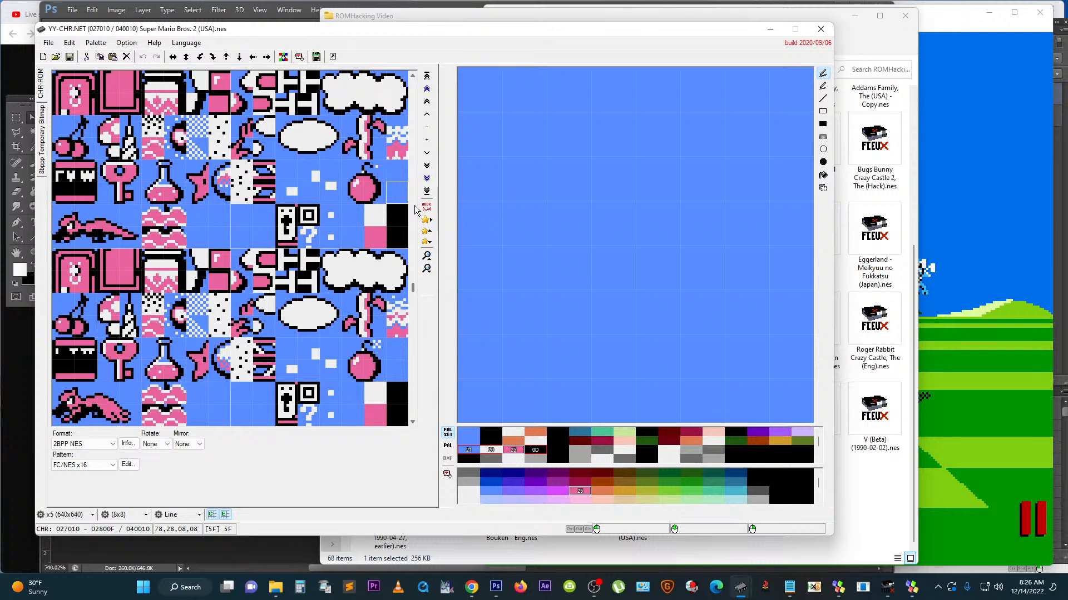
scroll(415, 206, "up", 1)
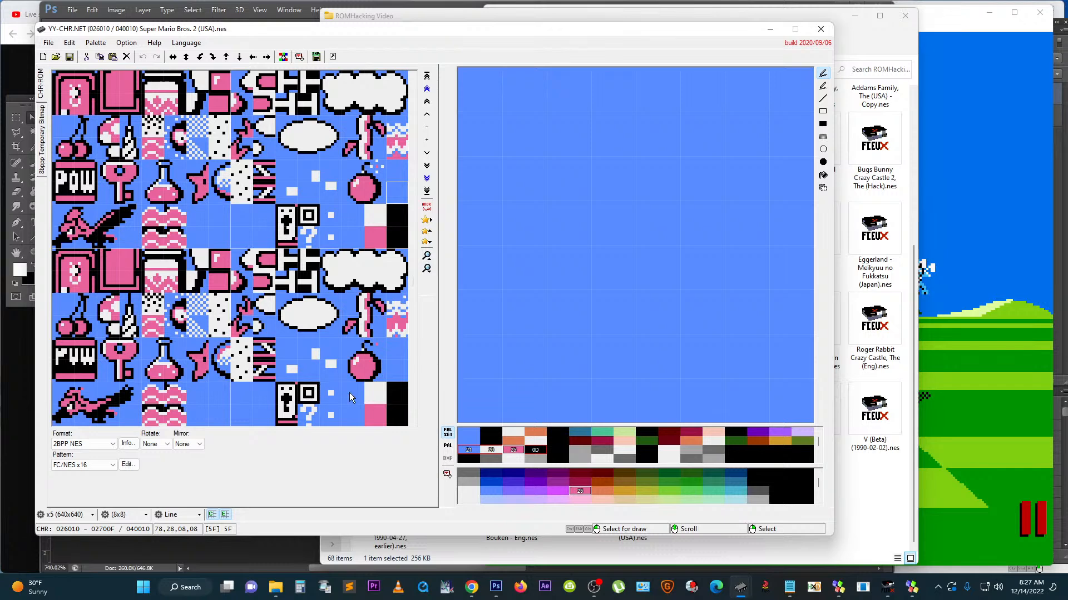
scroll(411, 397, "down", 1)
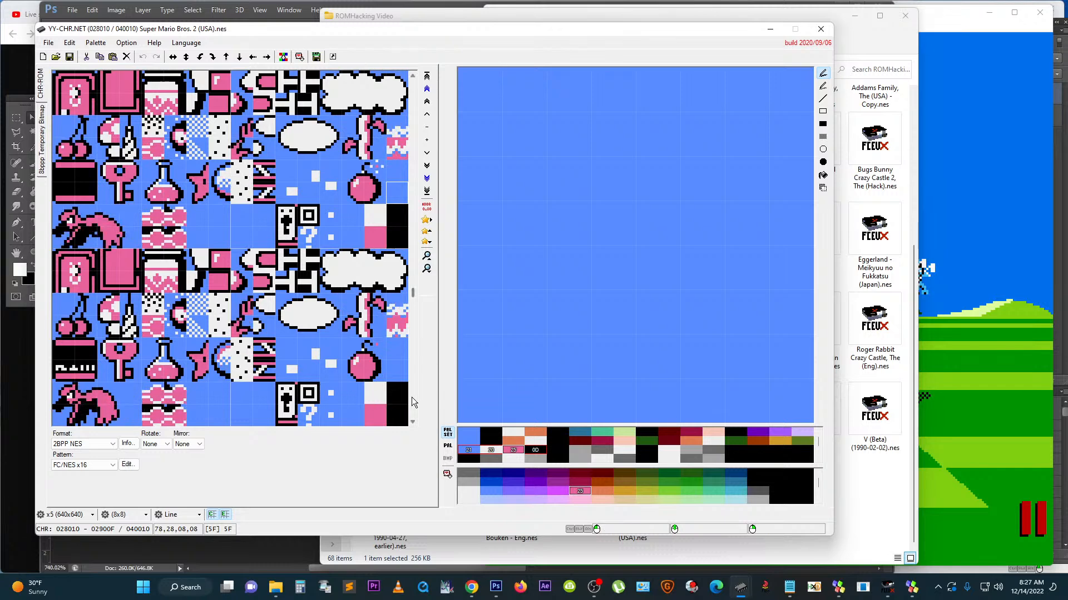
scroll(412, 397, "down", 1)
scroll(411, 397, "down", 1)
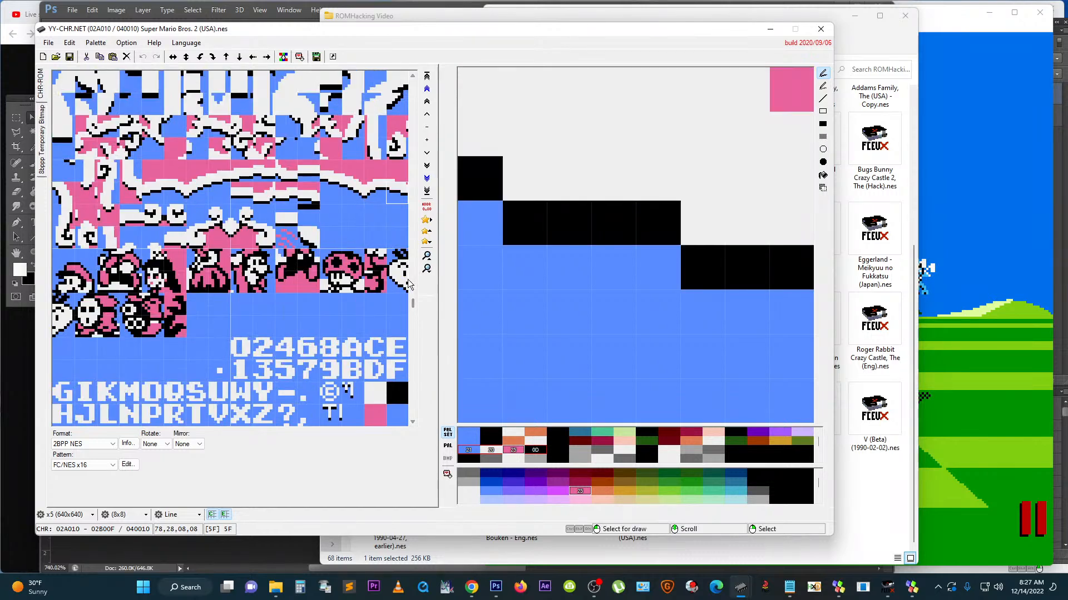
scroll(413, 272, "up", 1)
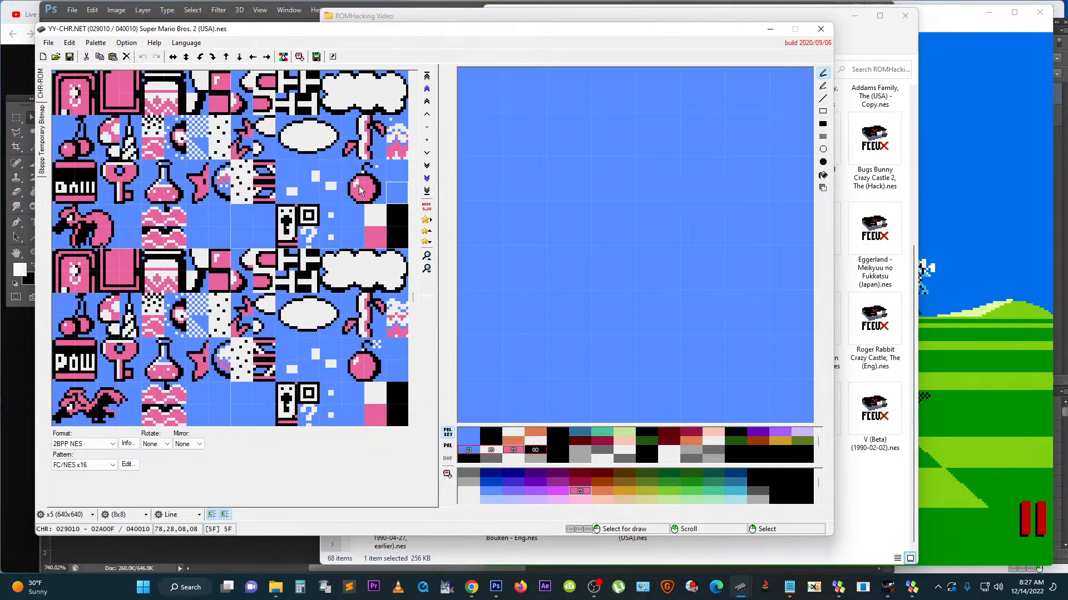
scroll(415, 175, "up", 2)
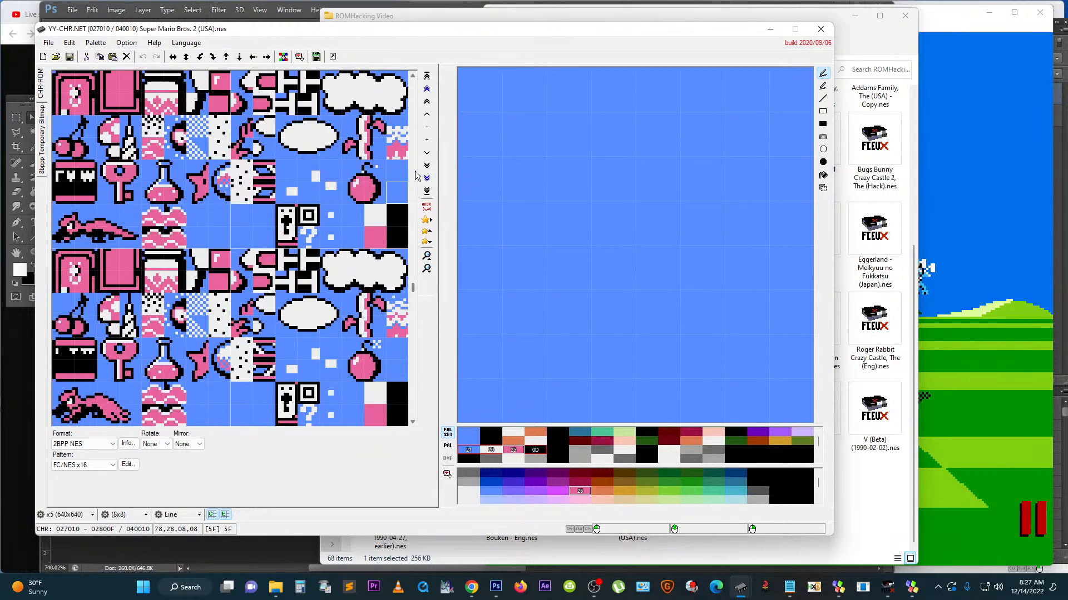
scroll(414, 175, "up", 1)
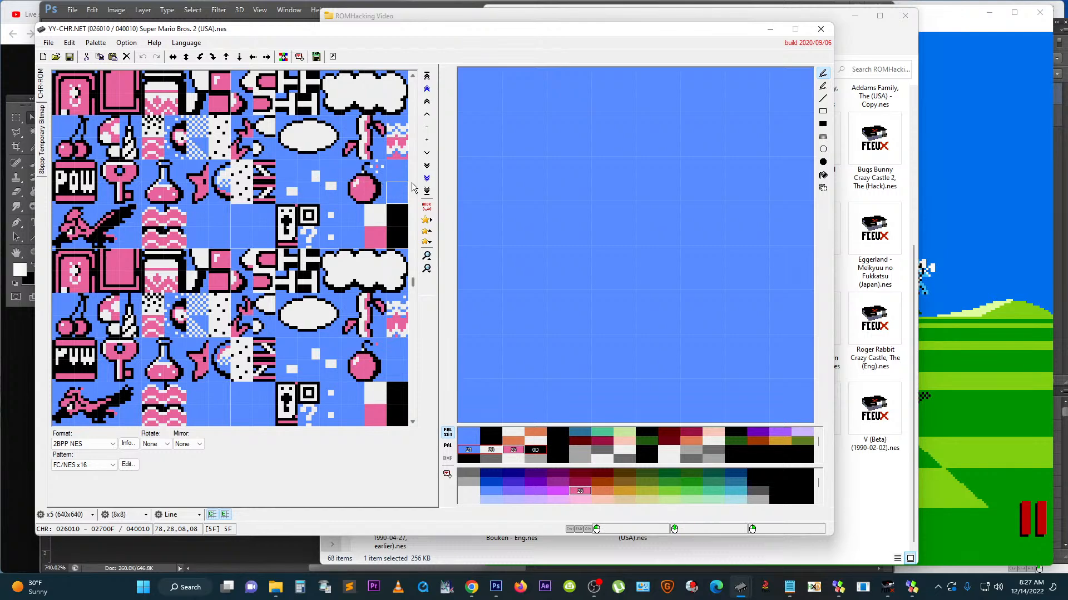
scroll(412, 186, "up", 1)
scroll(412, 306, "down", 1)
left_click_drag(109, 91, 109, 238)
left_click(929, 234)
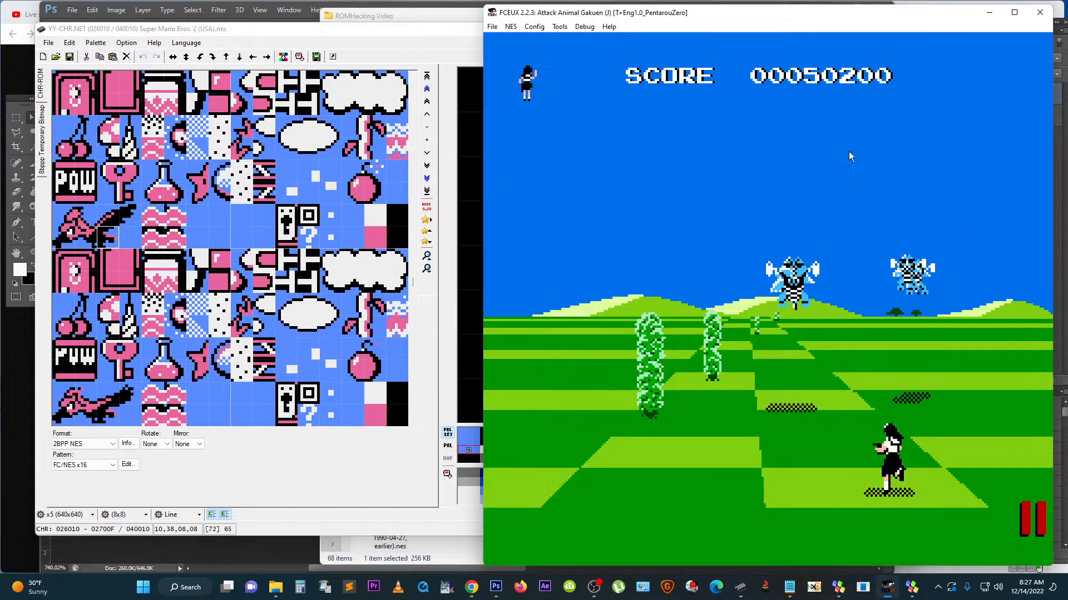
left_click(569, 30)
mouse_move(583, 32)
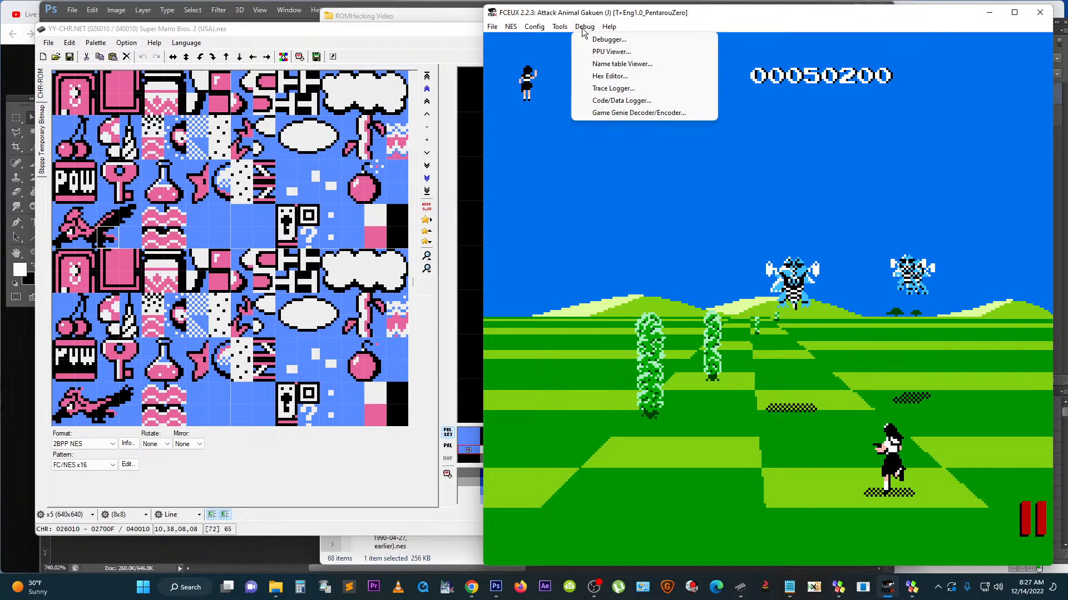
left_click(621, 64)
left_click_drag(692, 56, 382, 129)
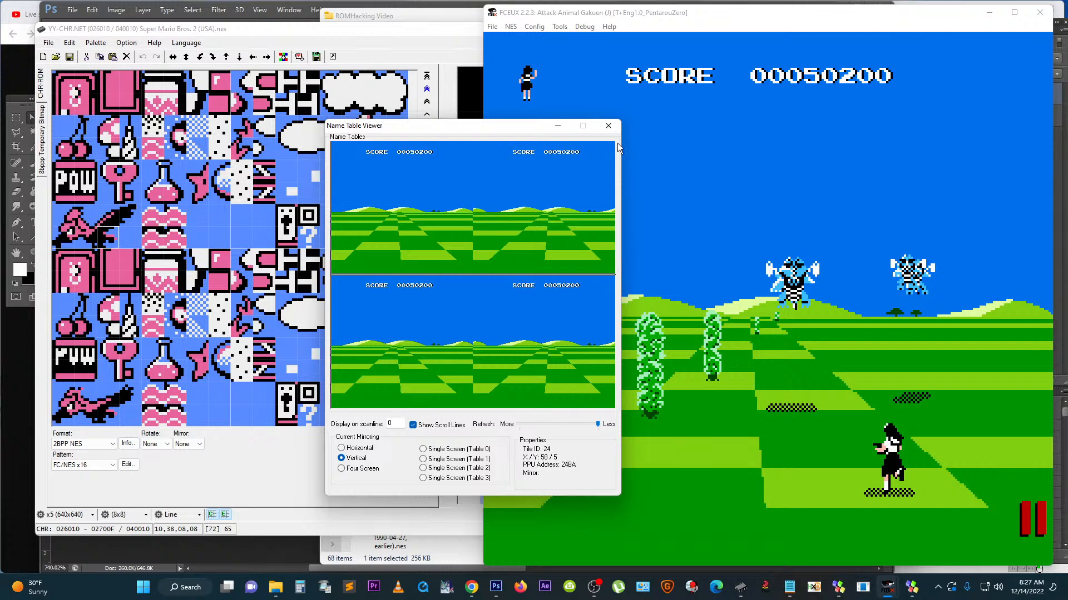
left_click(608, 126)
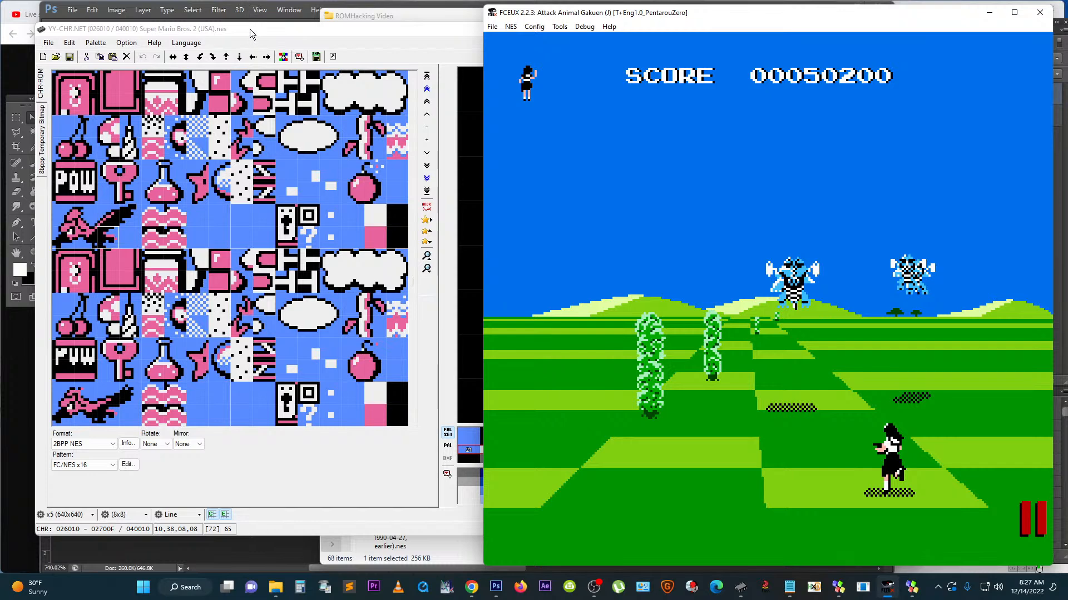
Step: Look over the cloud tiles in YY-CHR, then bring the ROMHacking Video folder forward
left_click_drag(249, 28, 248, 31)
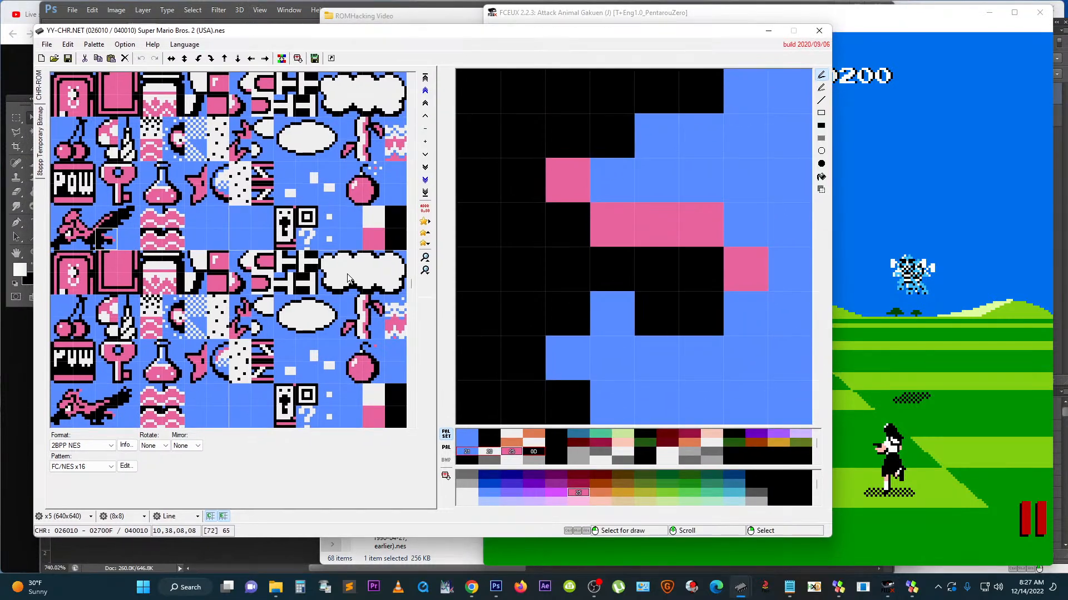
left_click_drag(346, 275, 247, 317)
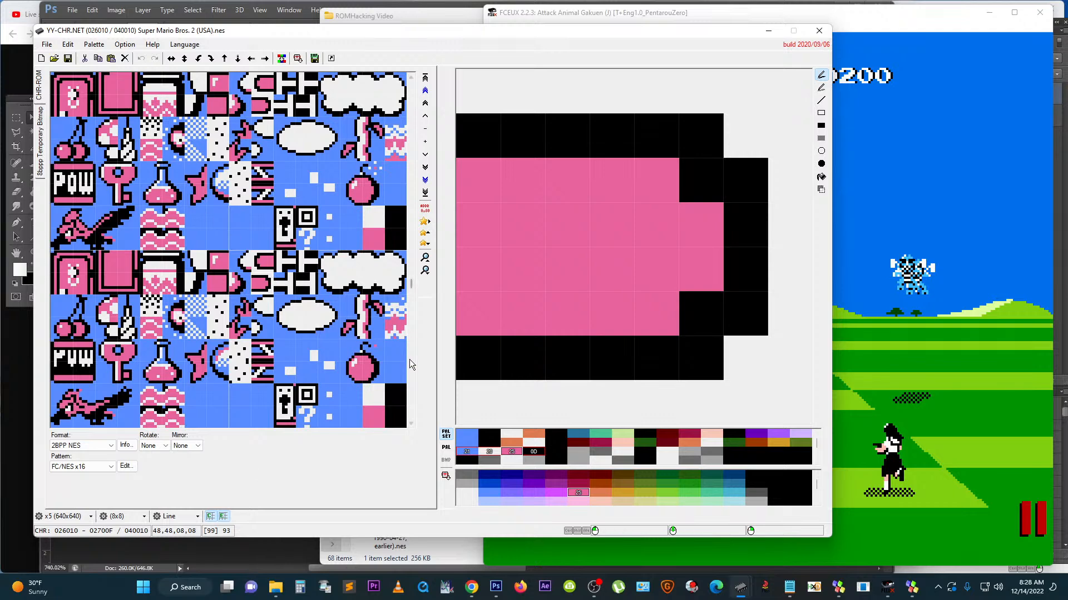
left_click(452, 16)
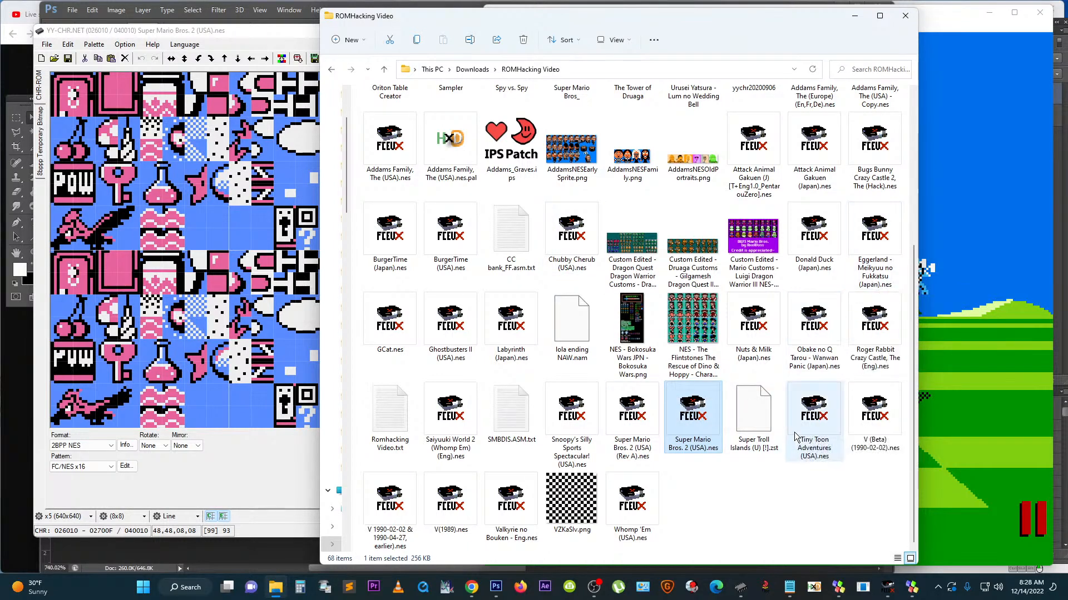
Step: Drag Obake no Q Tarou - Wanwan Panic (Japan).nes into YY-CHR, replacing Super Mario Bros. 2
left_click(742, 523)
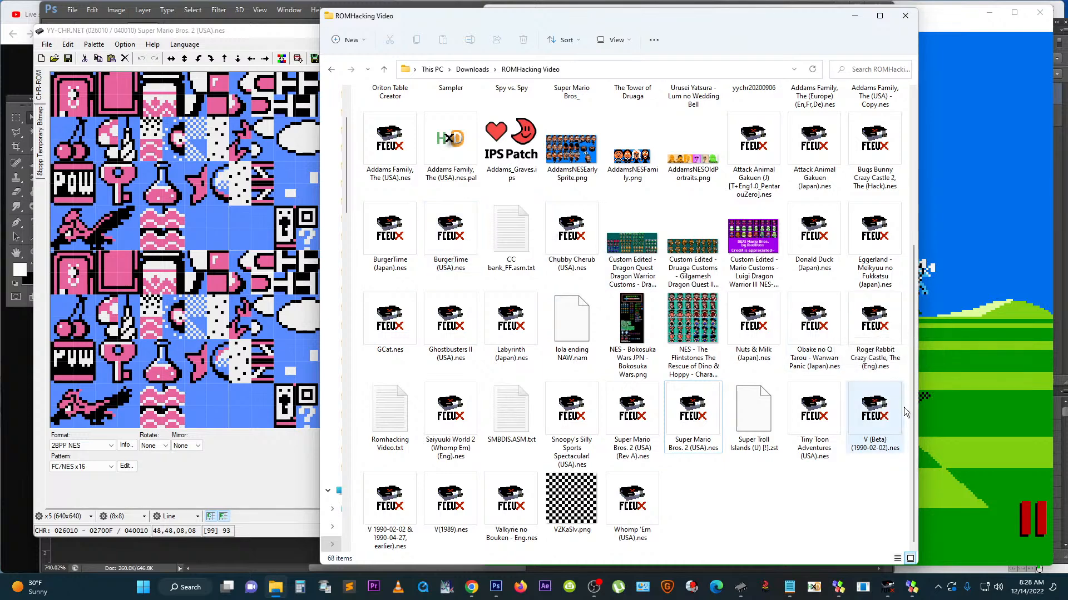
left_click_drag(912, 400, 912, 356)
left_click(814, 389)
left_click_drag(199, 259, 199, 259)
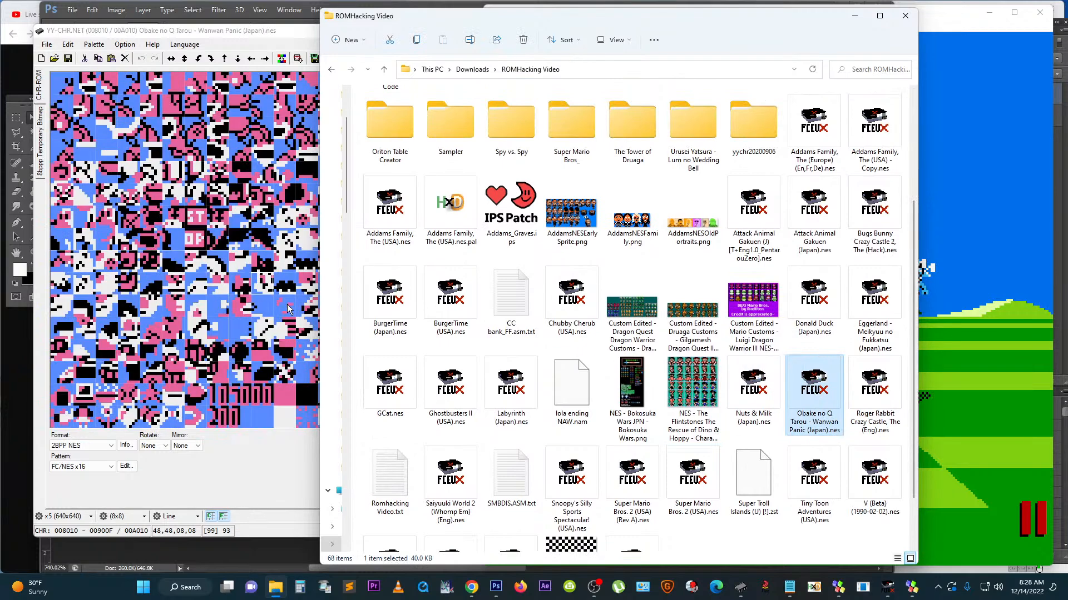
Step: Set the tile arrangement to FC/NES x8 after comparing it against Normal
left_click(98, 479)
left_click(97, 467)
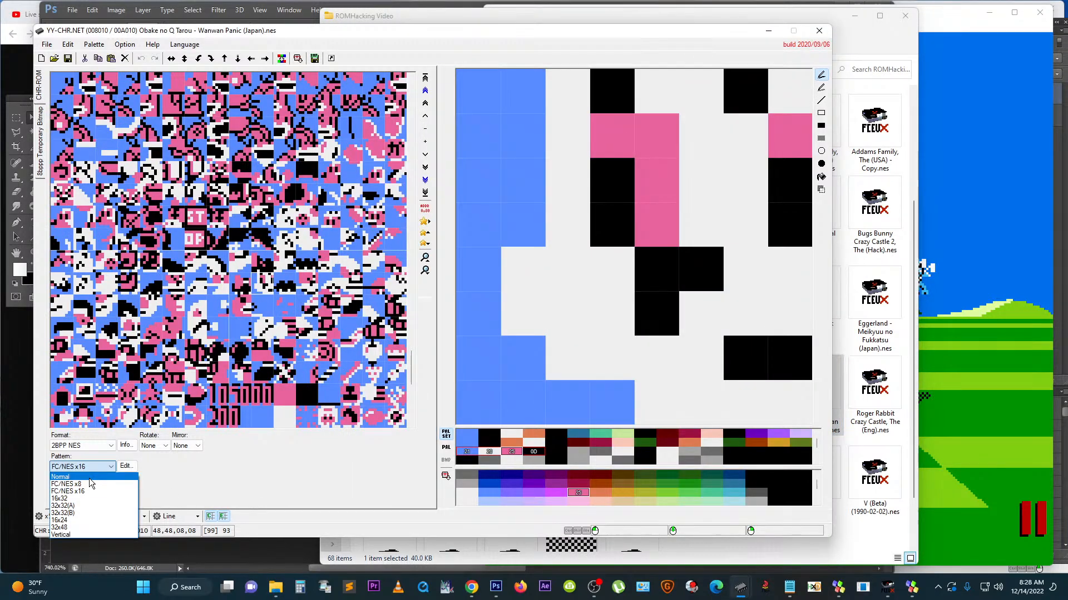
left_click(89, 476)
left_click(87, 470)
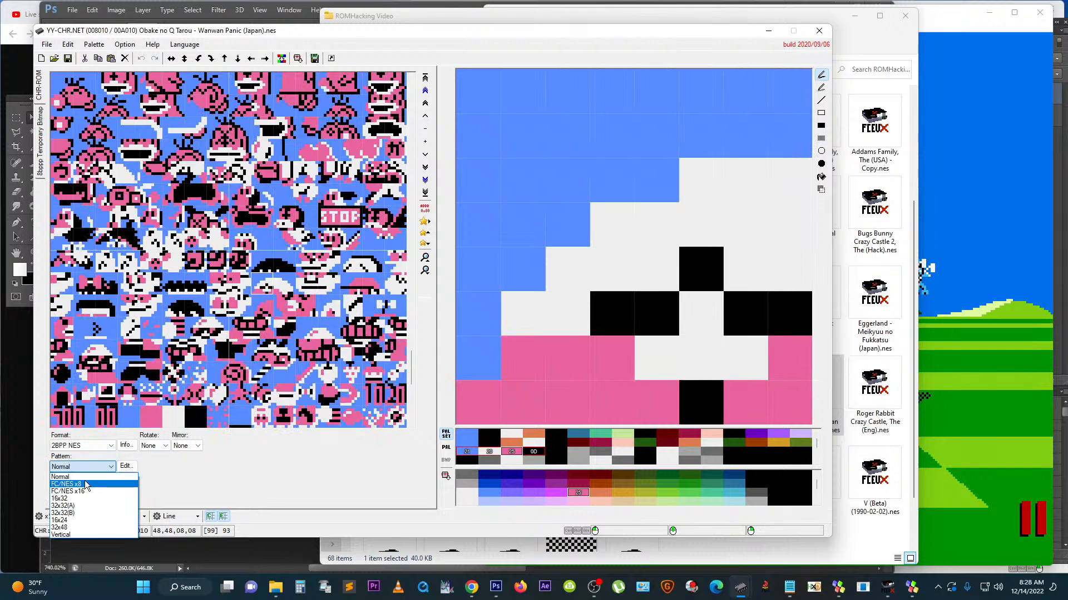
left_click(87, 490)
left_click(88, 470)
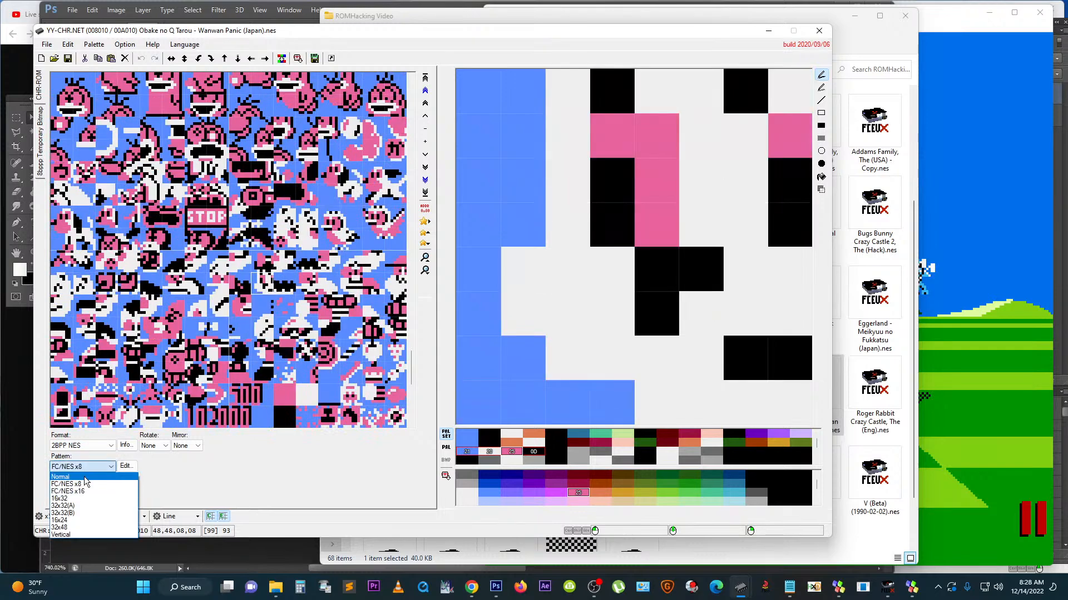
left_click(85, 475)
left_click(85, 465)
left_click(86, 485)
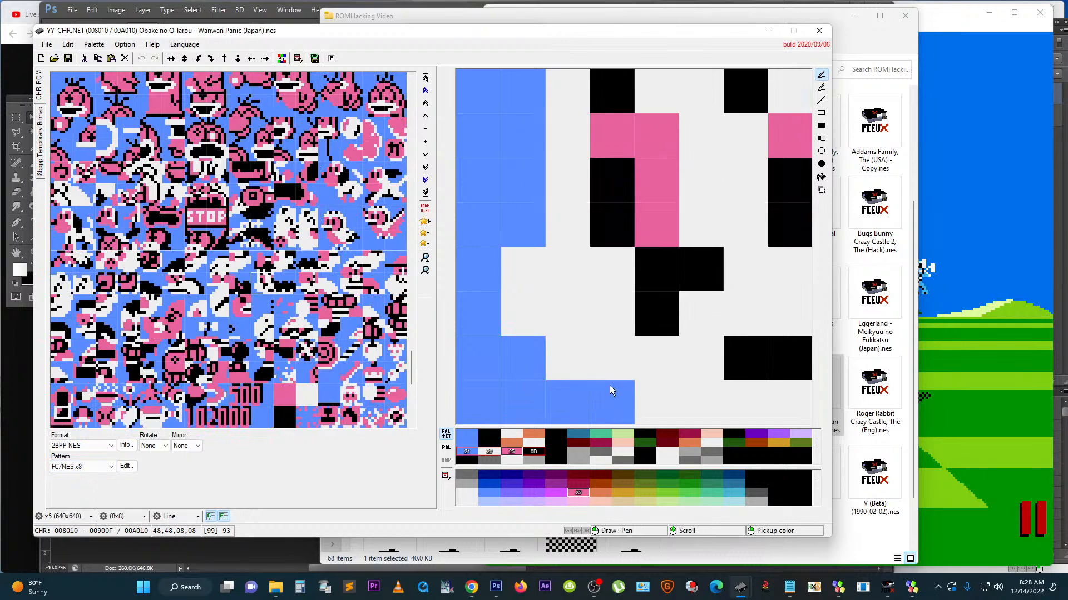
Step: Preview the orange and pink palettes, then make the editable palette's first colours blue and white
left_click(512, 435)
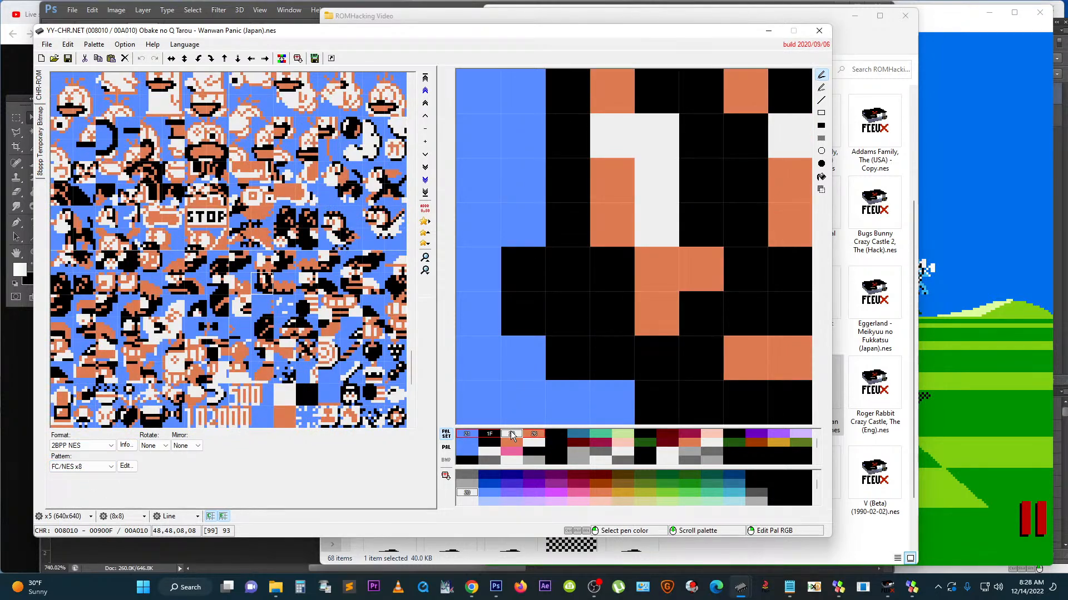
left_click(505, 448)
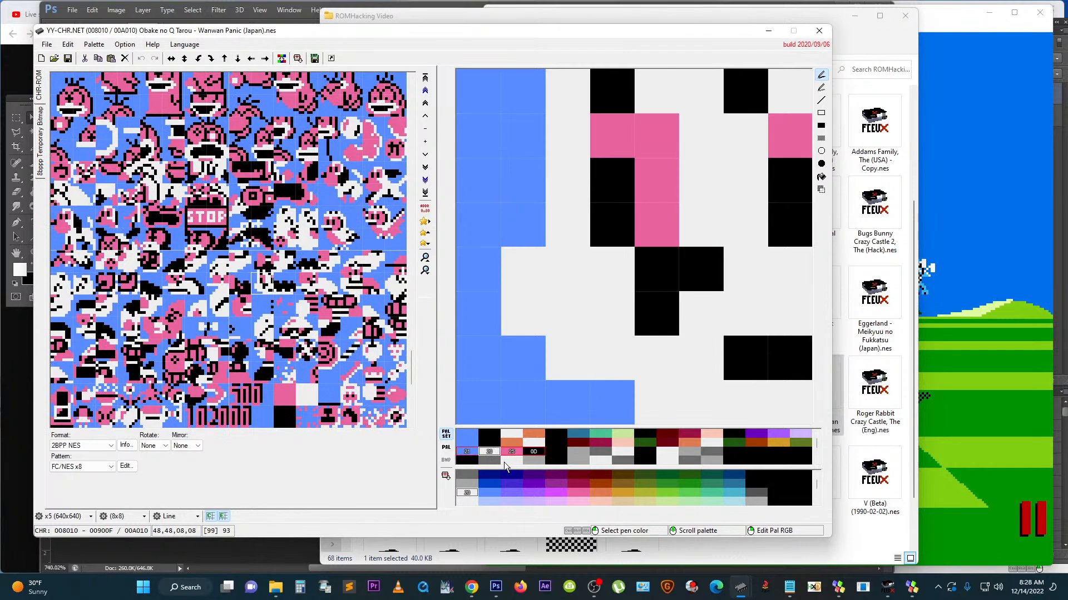
left_click(508, 461)
left_click(493, 490)
left_click(490, 460)
left_click(467, 490)
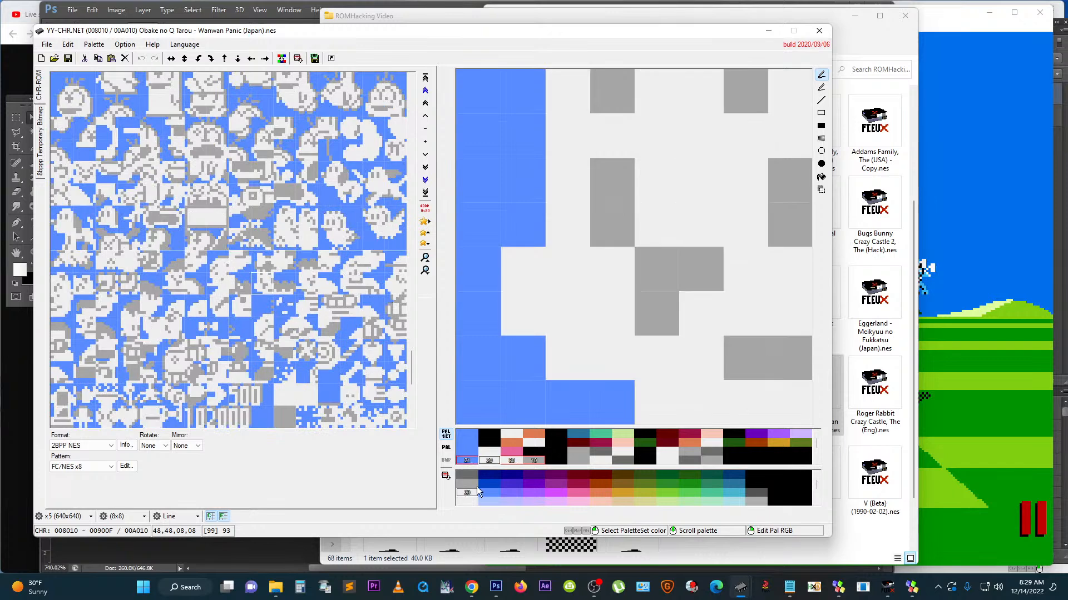
Step: Rework the remaining palette colours until they read pink, white and black
left_click(511, 461)
left_click(757, 476)
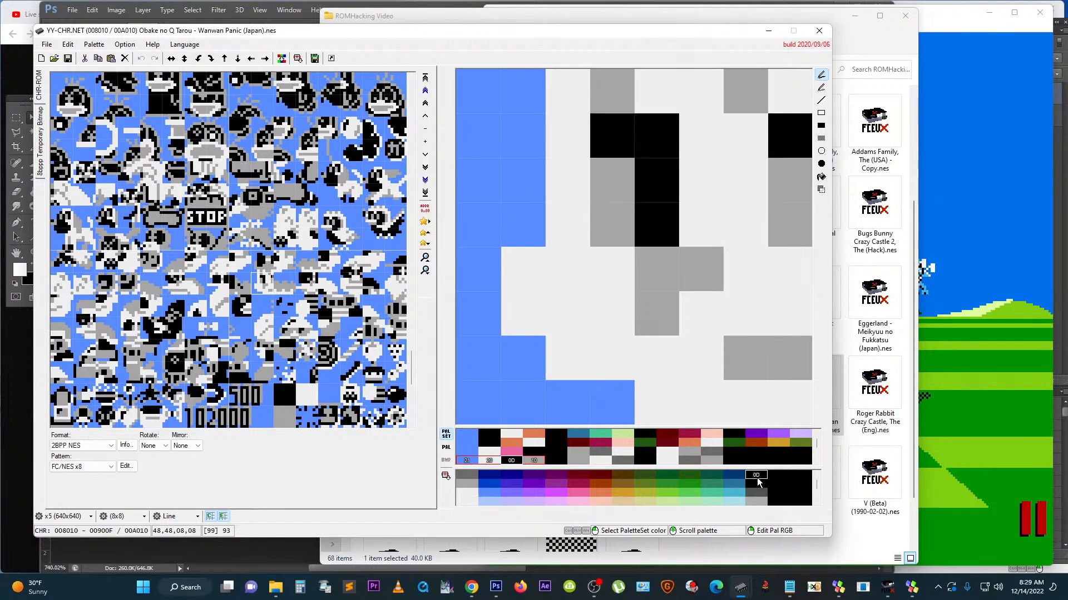
left_click(571, 491)
left_click(511, 462)
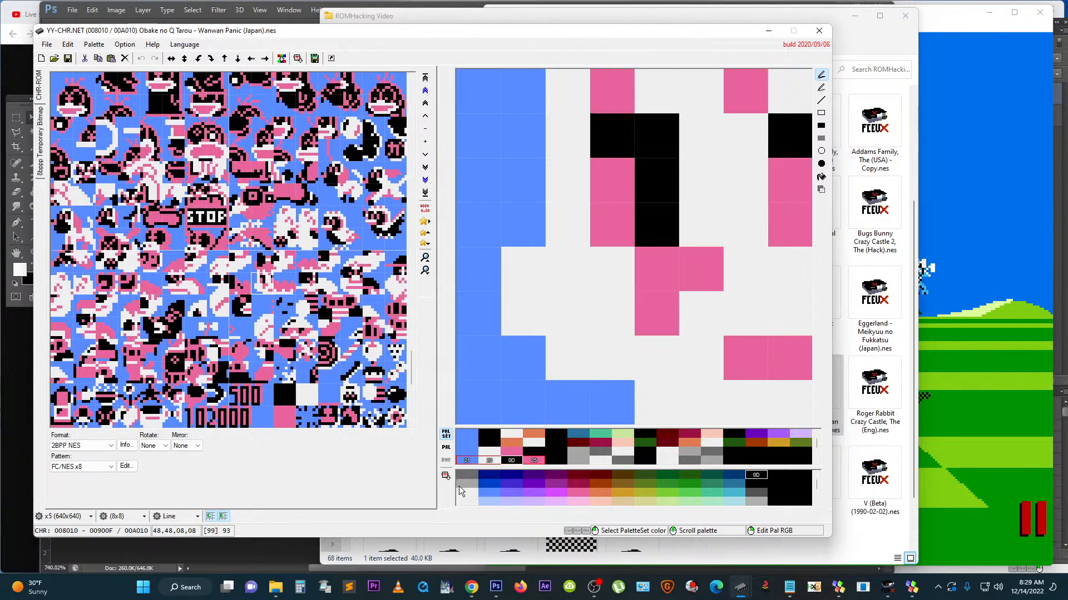
left_click(461, 490)
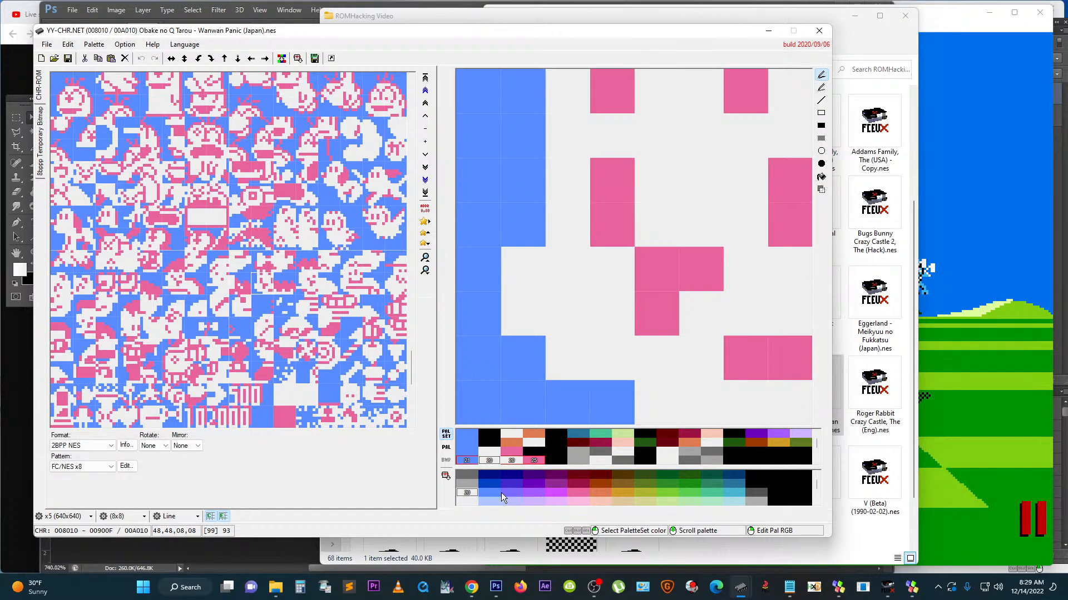
left_click(775, 488)
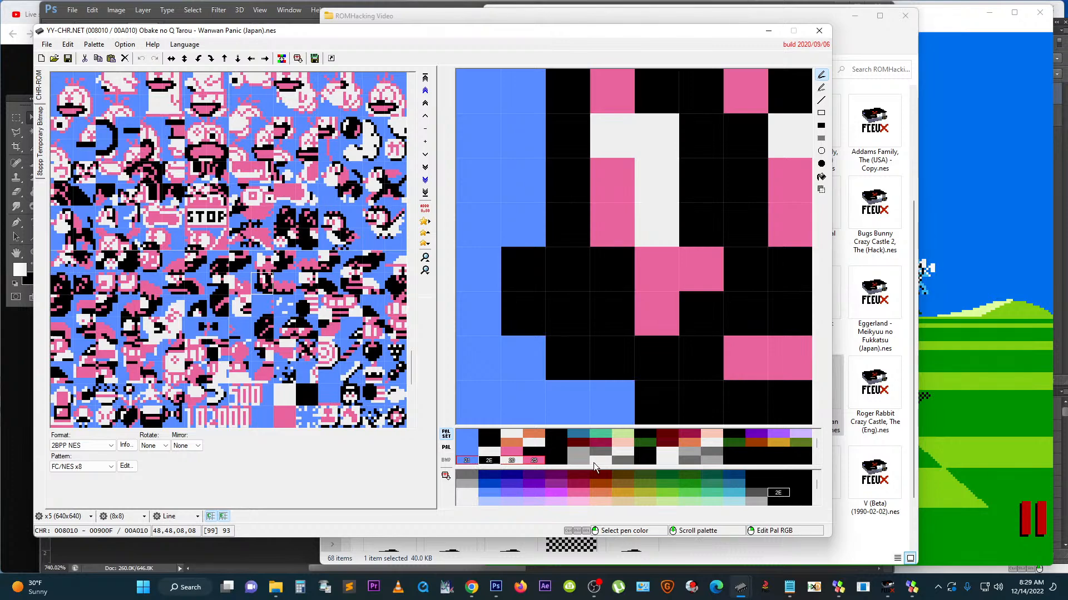
left_click(533, 459)
left_click(770, 498)
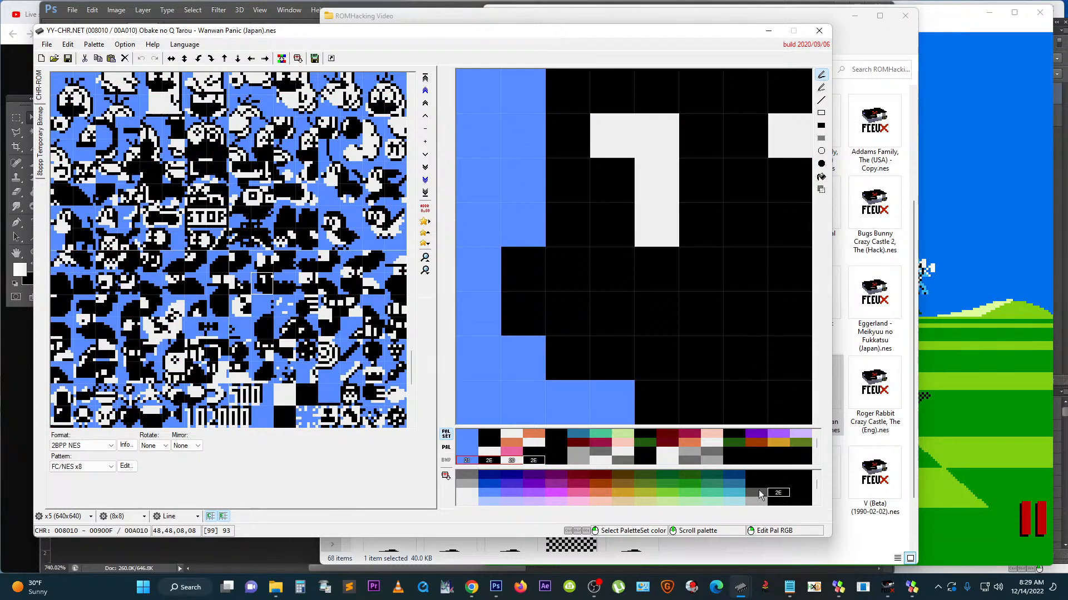
left_click(490, 460)
left_click(576, 492)
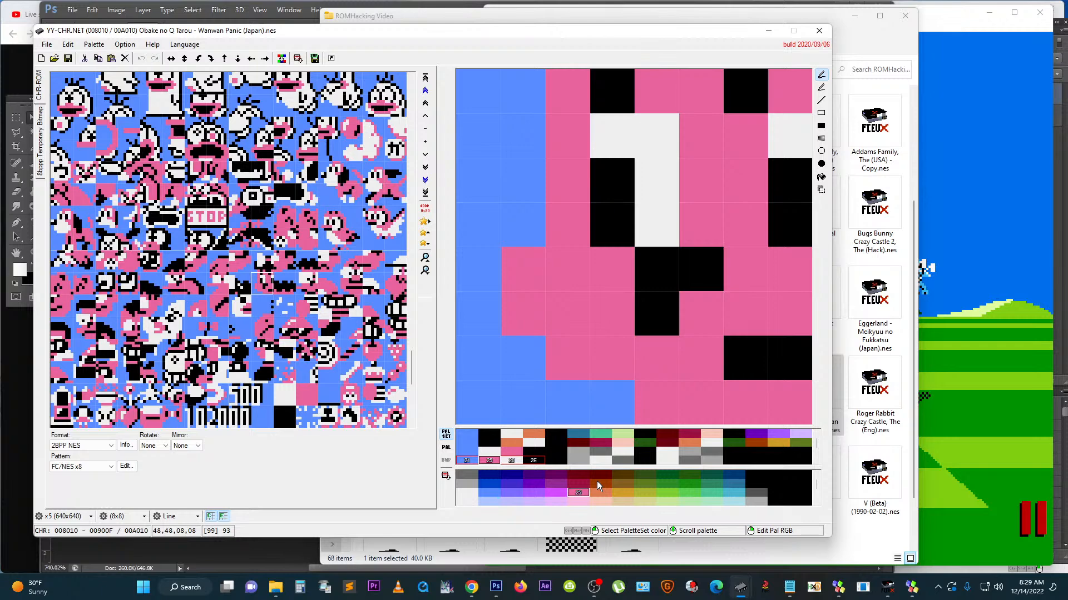
Step: Page the tile sheet between 008010 and 009010, settle on the 009010 font tiles, then return to the ROM folder
left_click(412, 406)
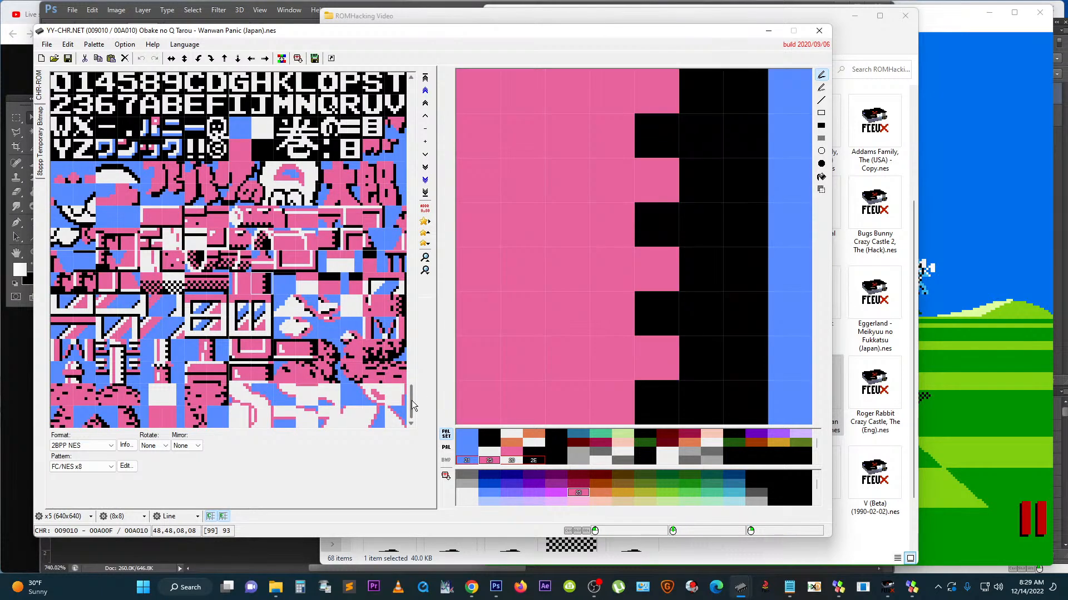
left_click(412, 360)
left_click(411, 337)
left_click(411, 363)
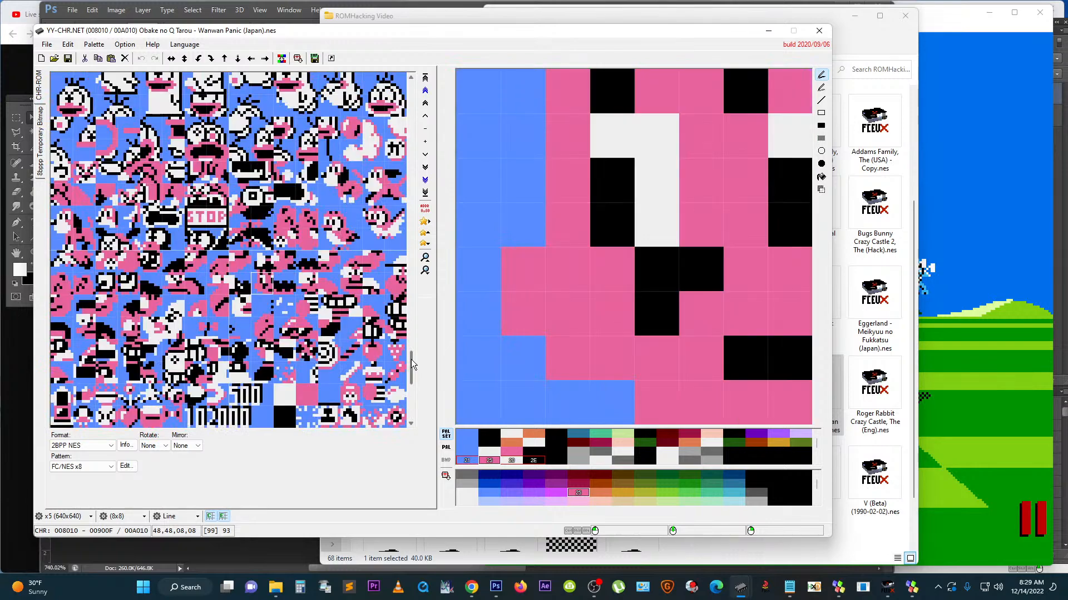
left_click(412, 405)
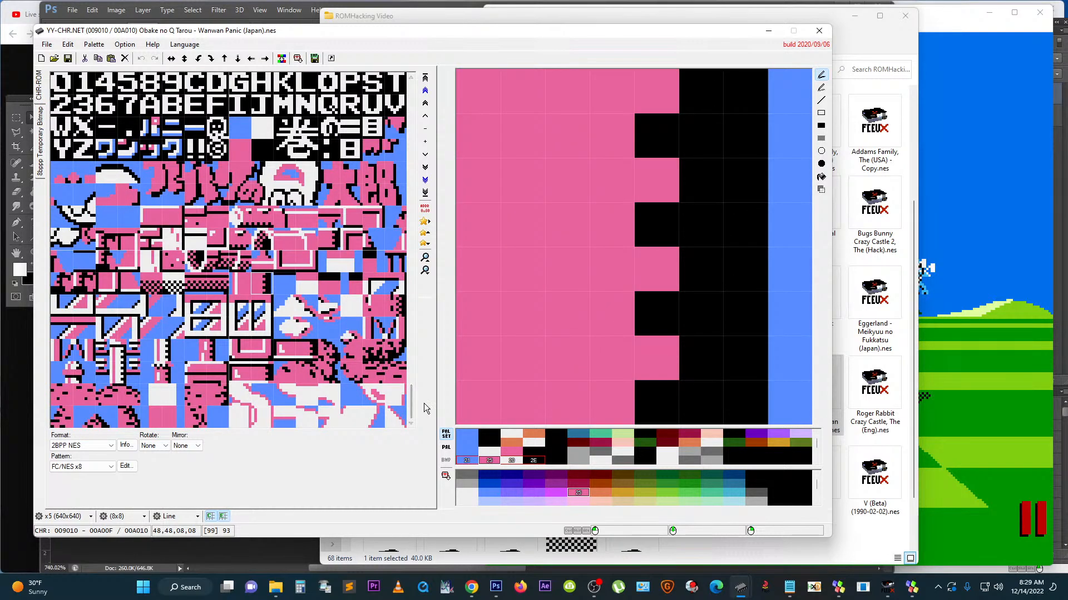
left_click(412, 365)
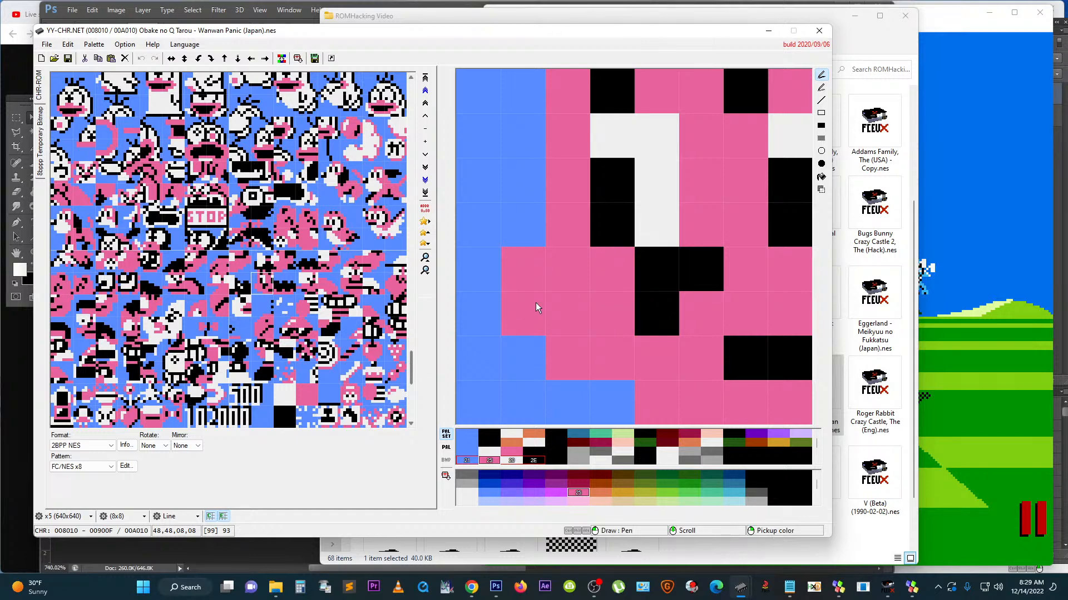
left_click(412, 407)
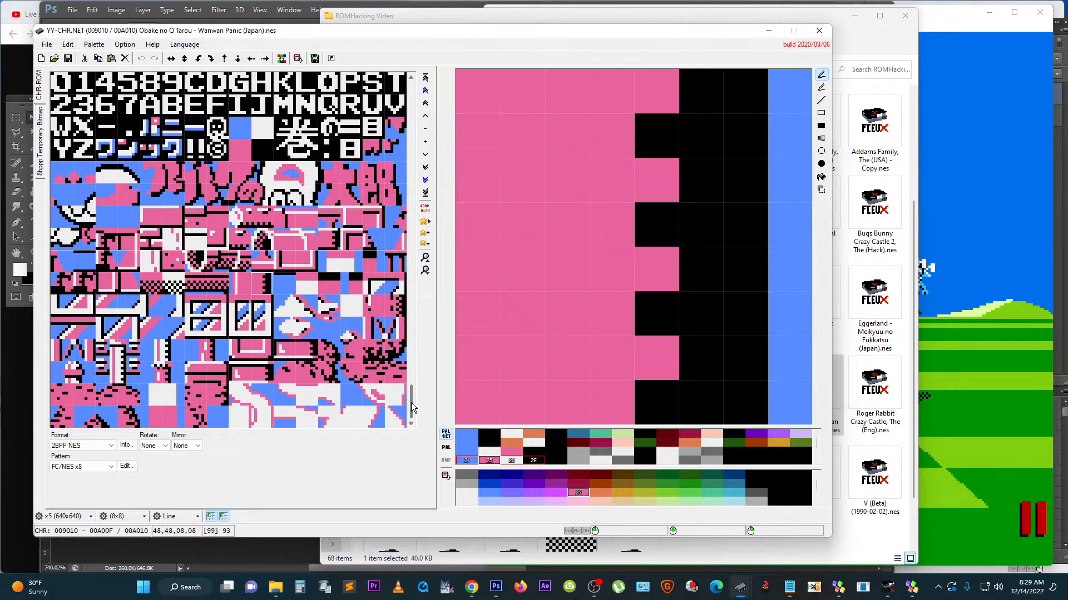
left_click(586, 15)
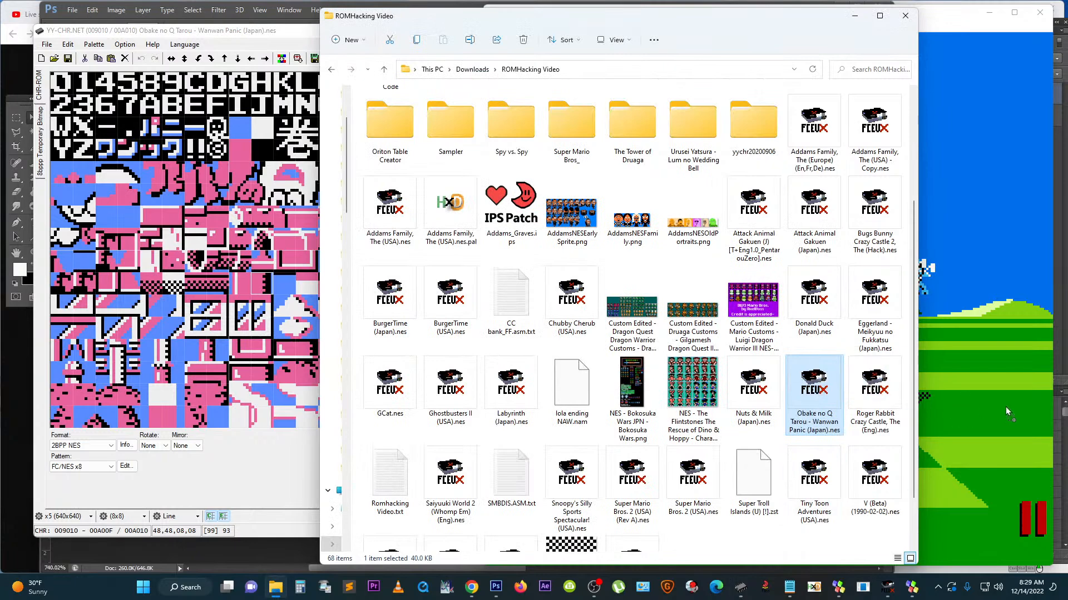
Step: Drag the Obake no Q Tarou ROM onto FCEUX to start the game
left_click_drag(1005, 406, 1004, 406)
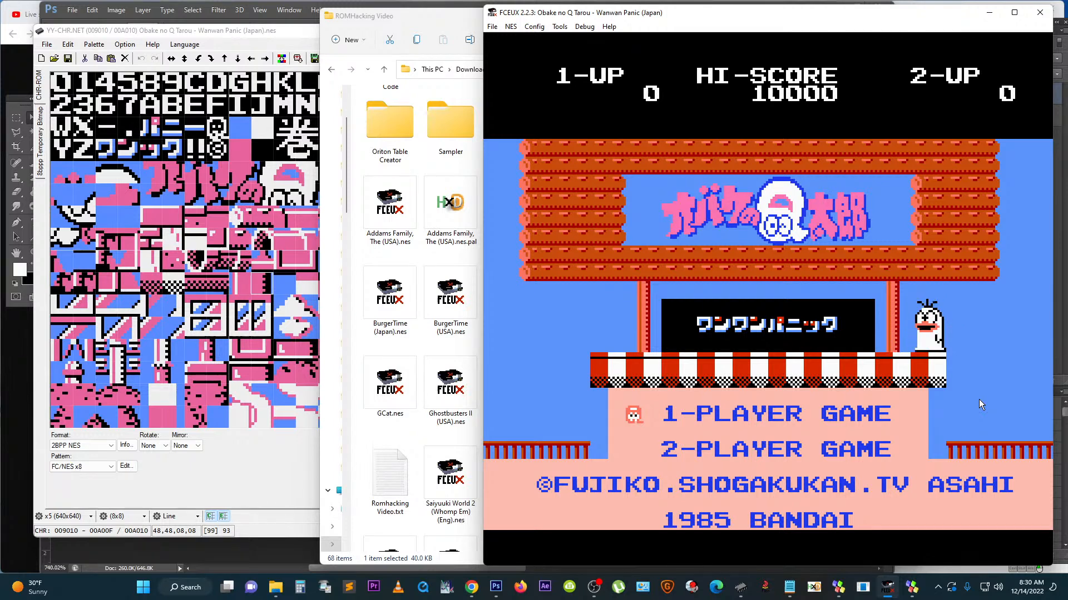
Step: Start a one-player game and jump the ghost up over the left roof
key("Return")
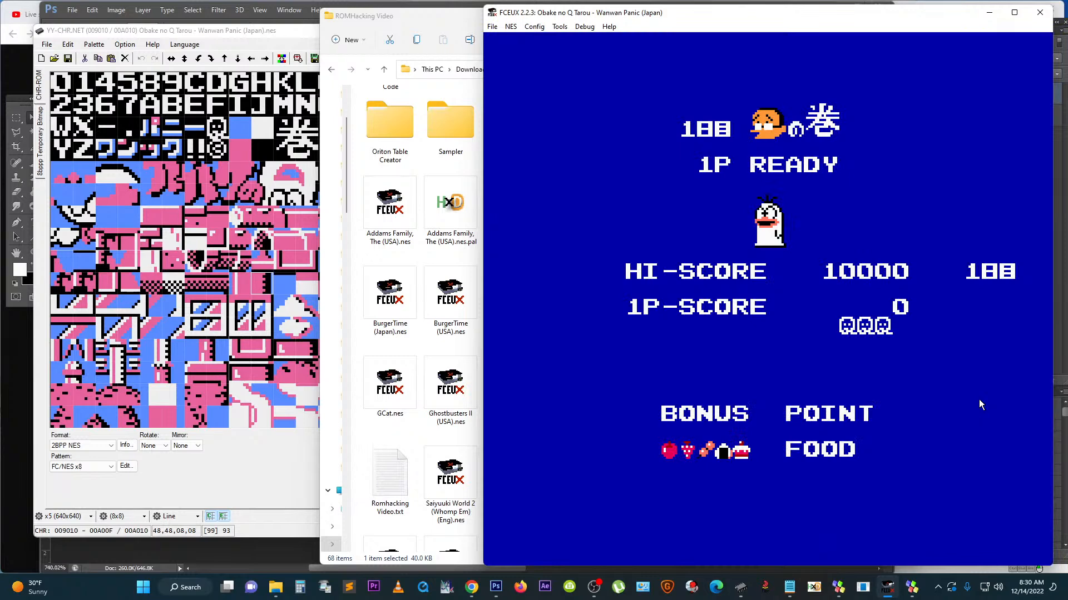
key("Right")
key("f")
key("Left")
key("f")
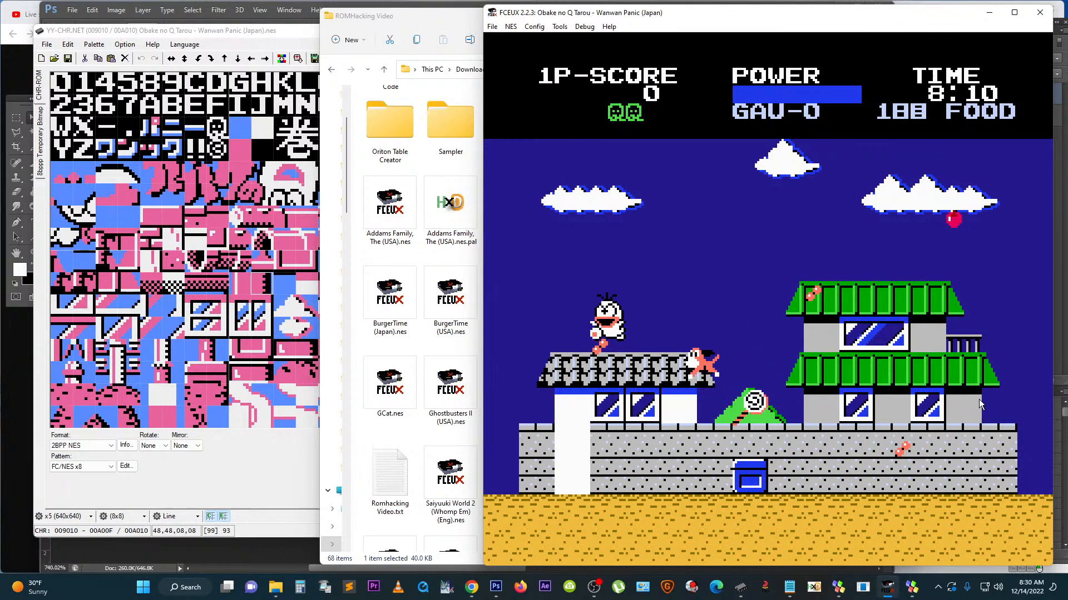
key("Right")
key("f")
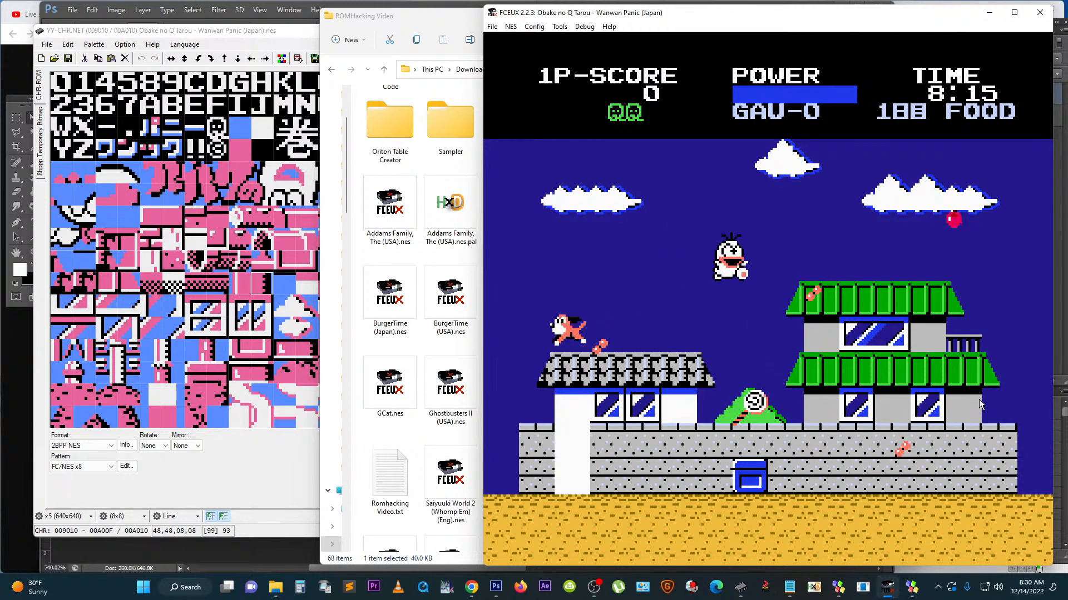
Step: Climb onto the upper green roof and run on through the level, reaching score 30
key("f")
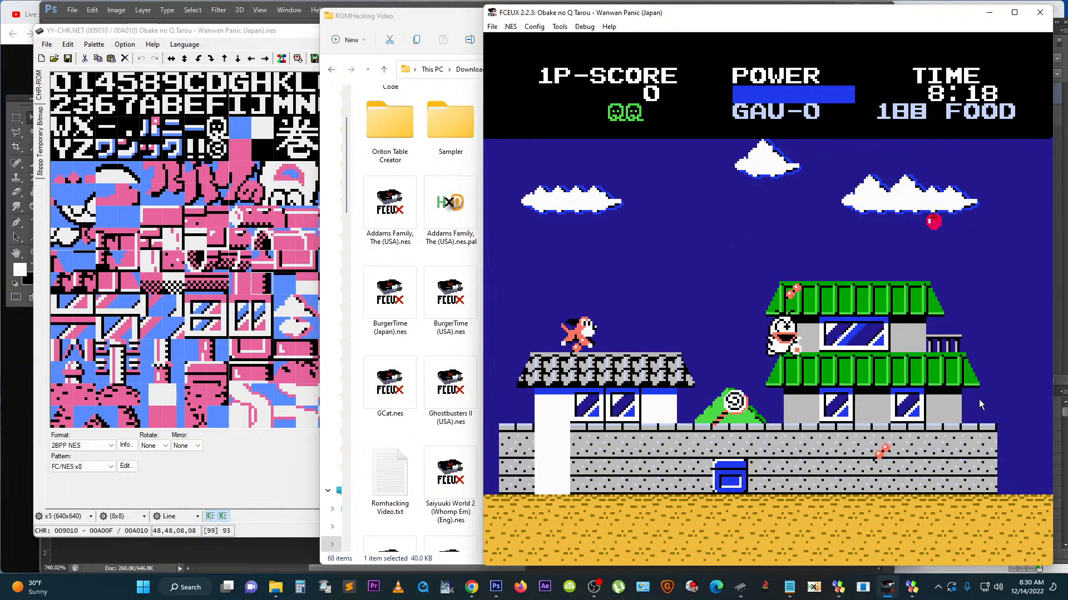
key("Right")
key("f")
key("Left")
key("f")
key("Right")
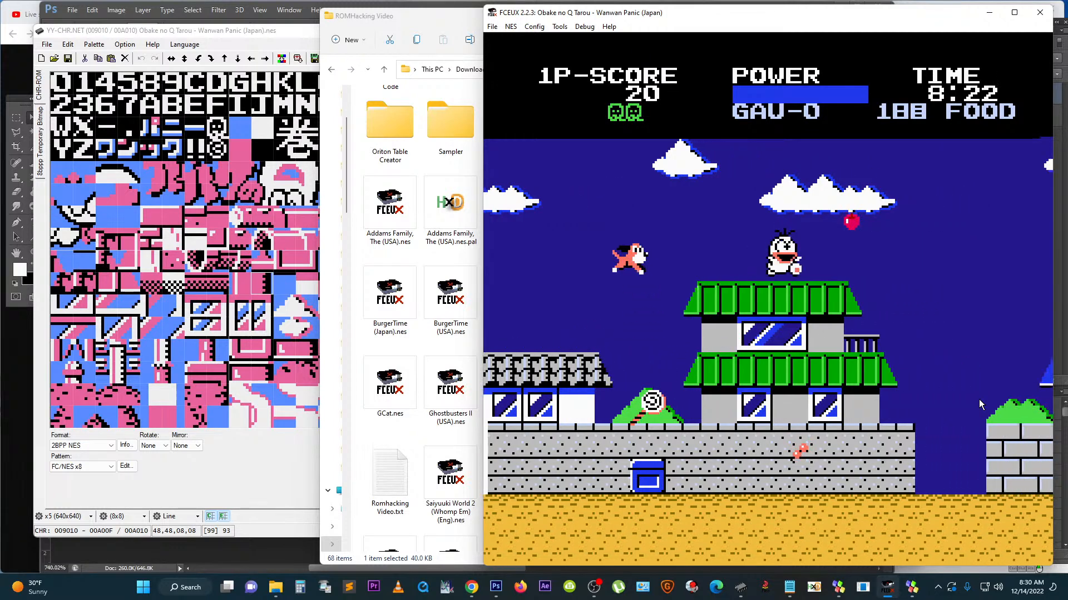
key("Right")
key("f")
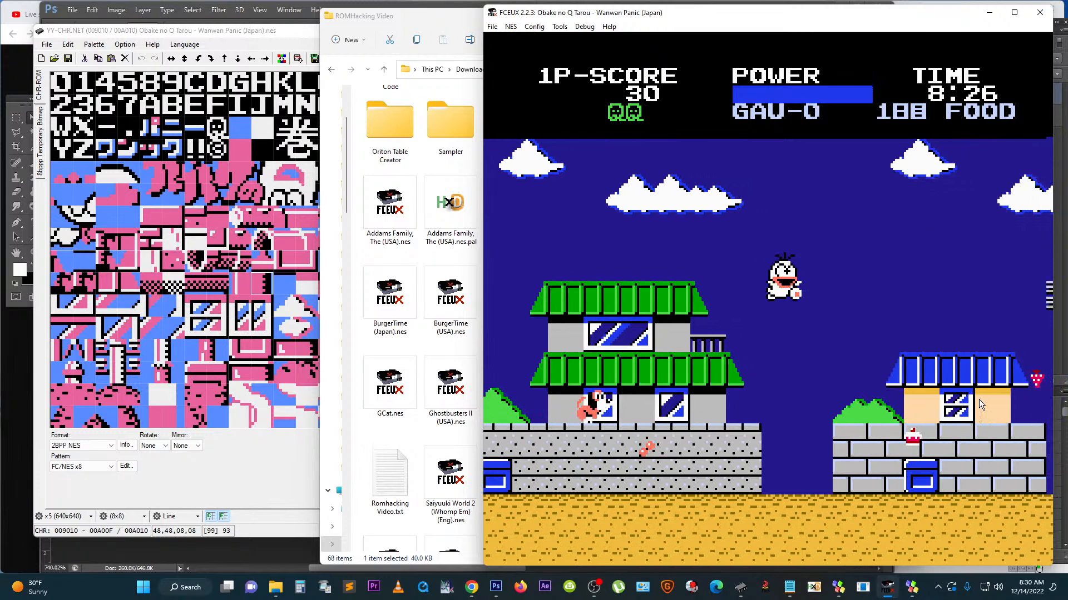
key("Right")
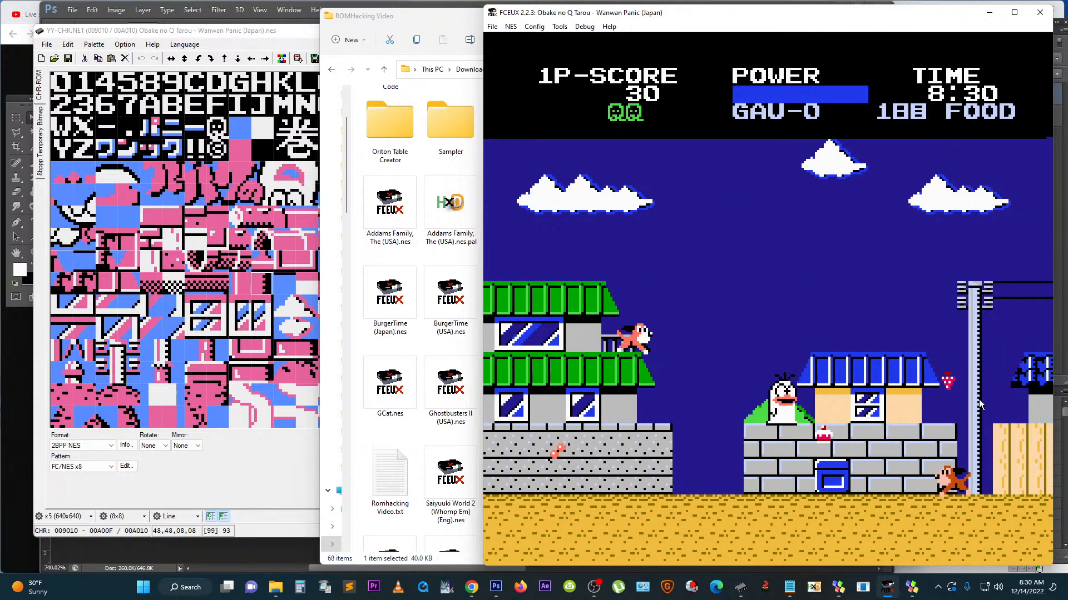
key("Left")
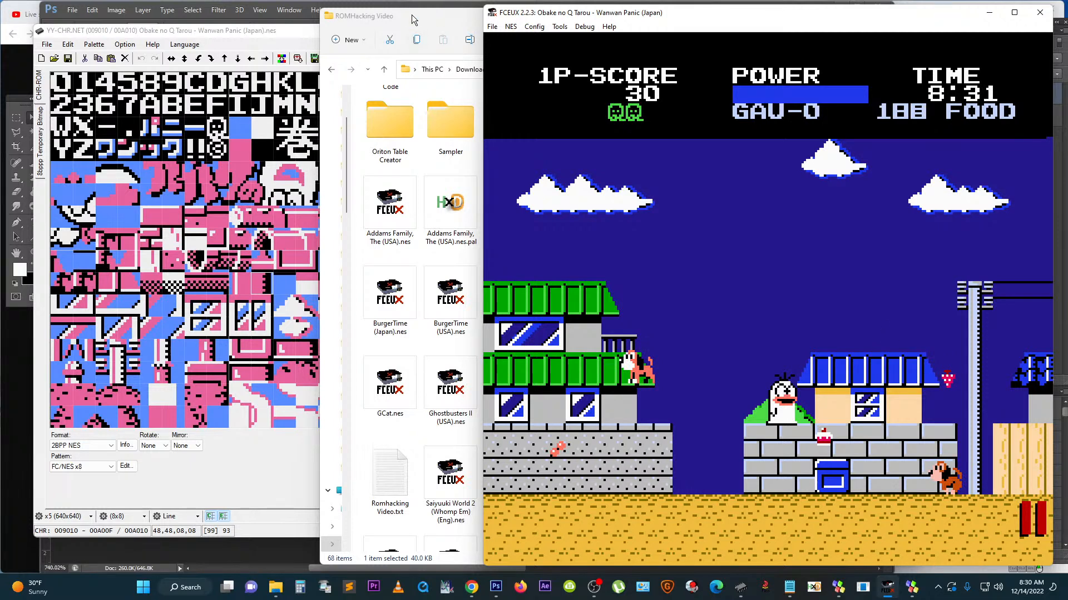
Step: Switch YY-CHR's tile arrangement to Normal and page back to the 008010 bank
left_click(215, 518)
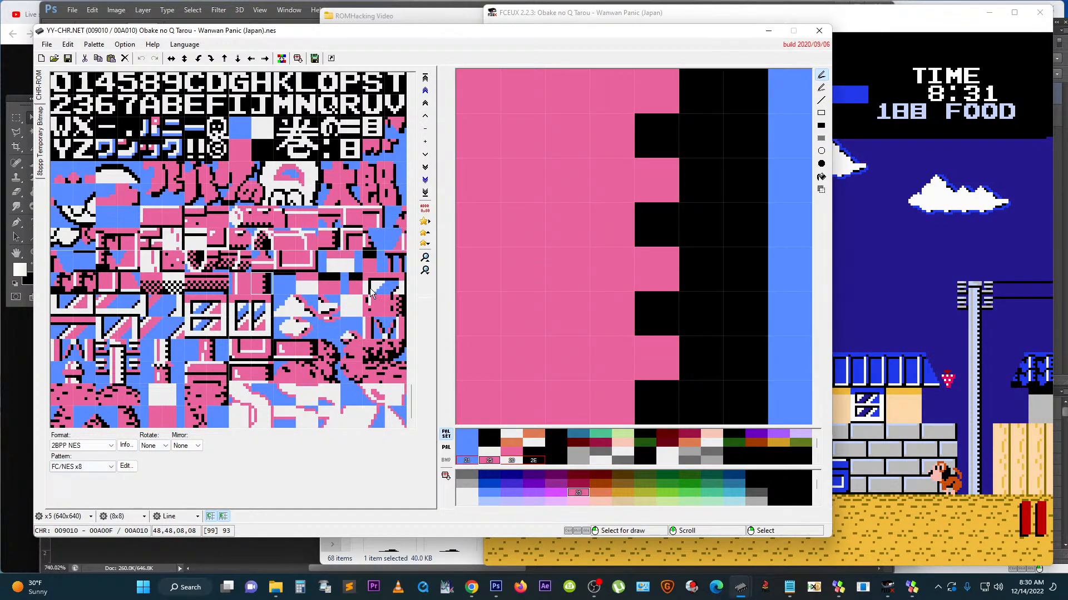
left_click(79, 467)
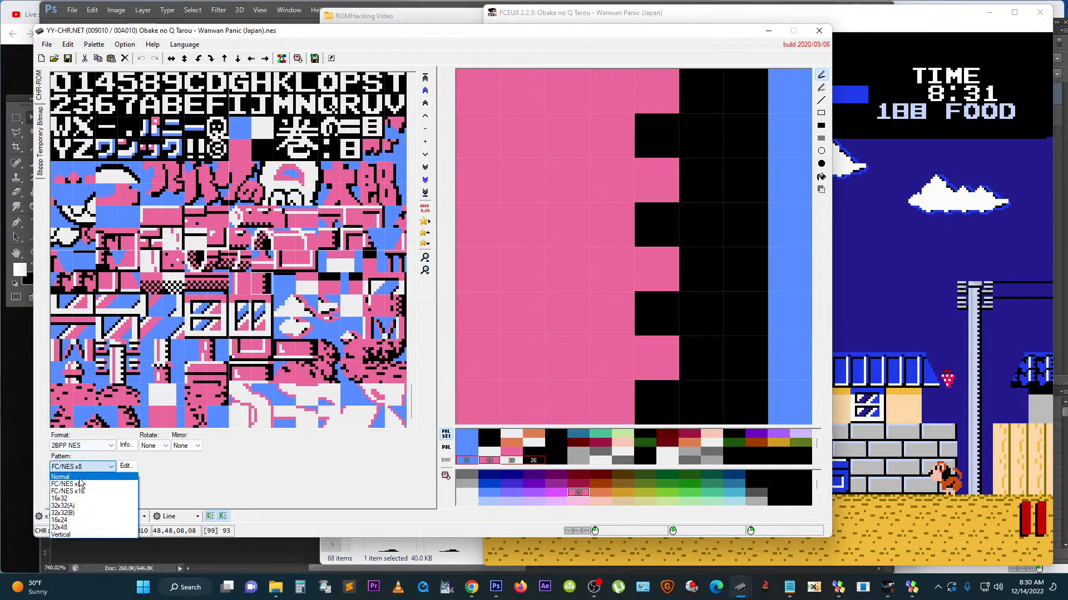
left_click(79, 478)
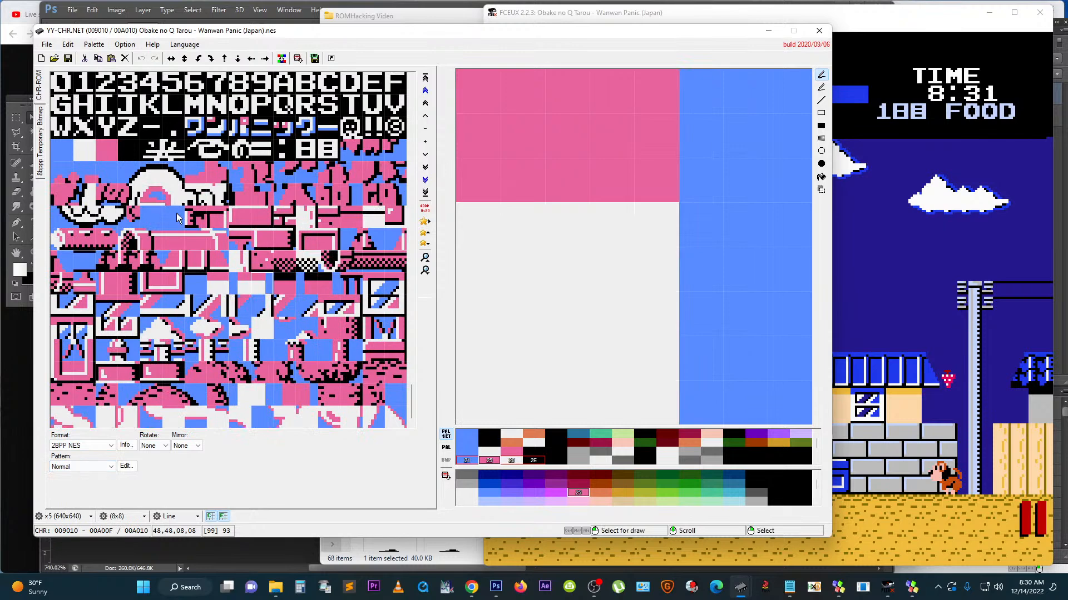
left_click(411, 368)
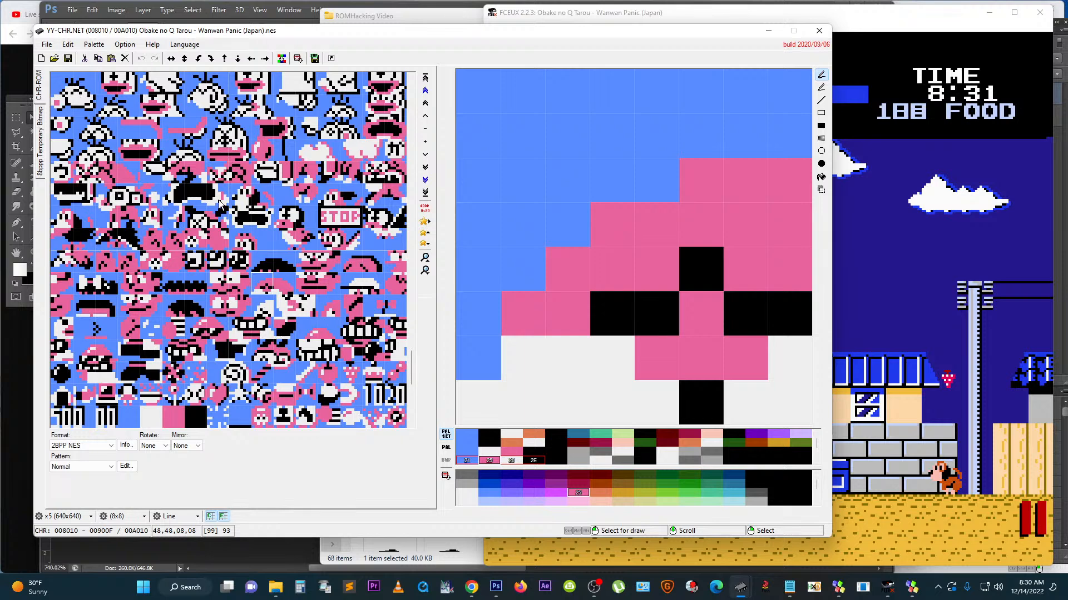
Step: Browse the 008010 sheet, opening tile EF and then the last tile FF
left_click_drag(254, 285, 391, 407)
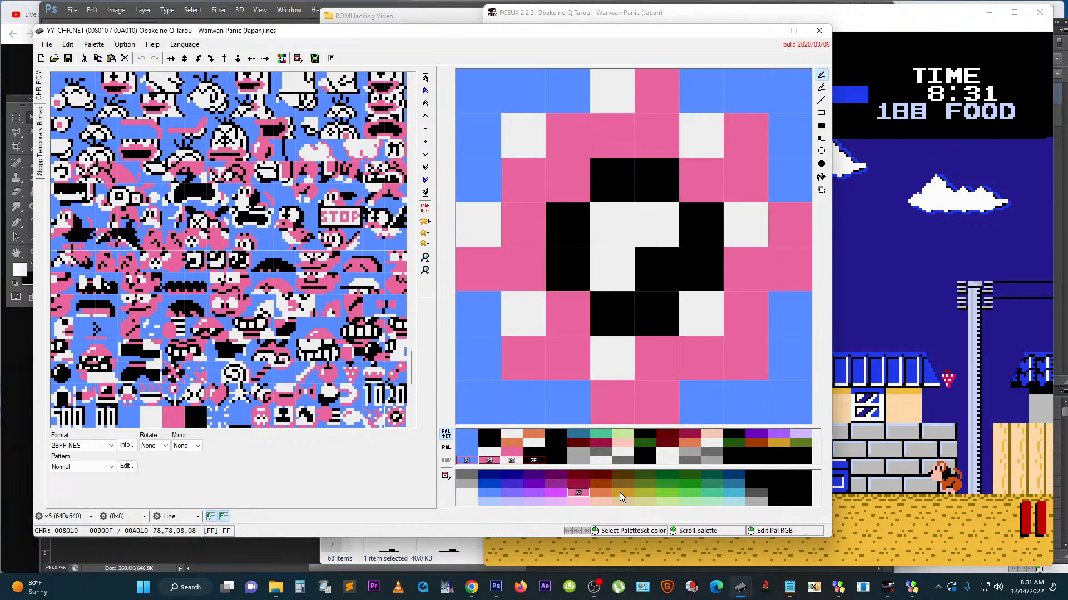
left_click(396, 563)
left_click(276, 476)
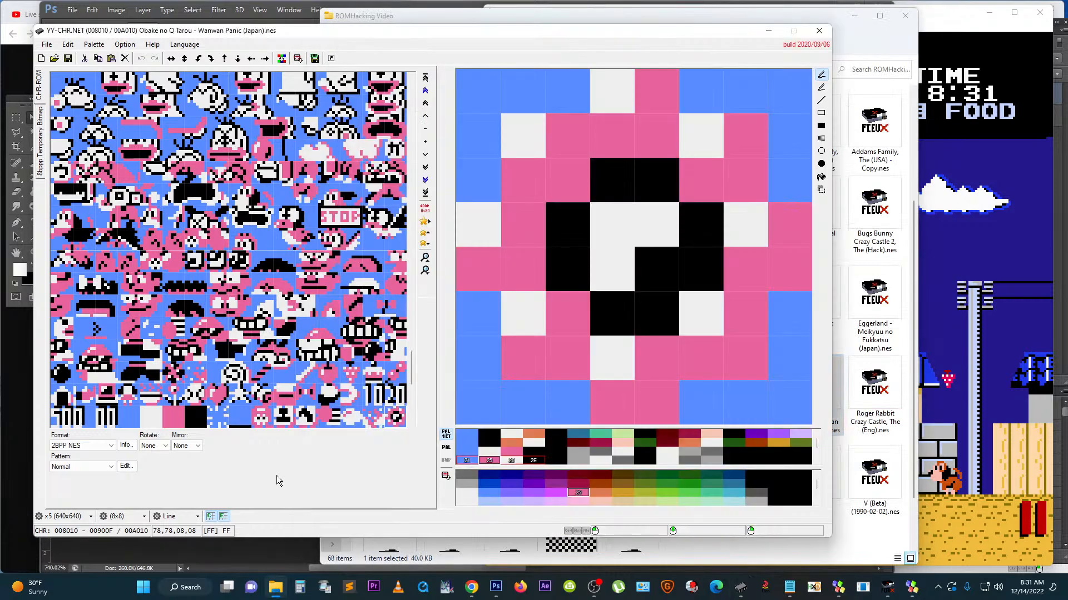
left_click(394, 403)
left_click_drag(394, 401, 224, 403)
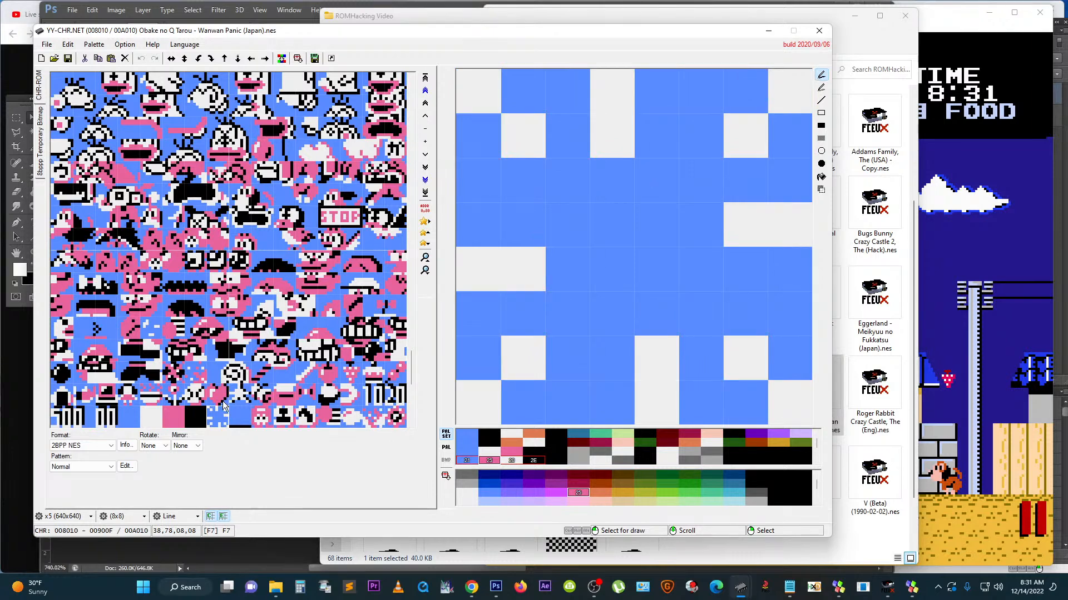
left_click(396, 417)
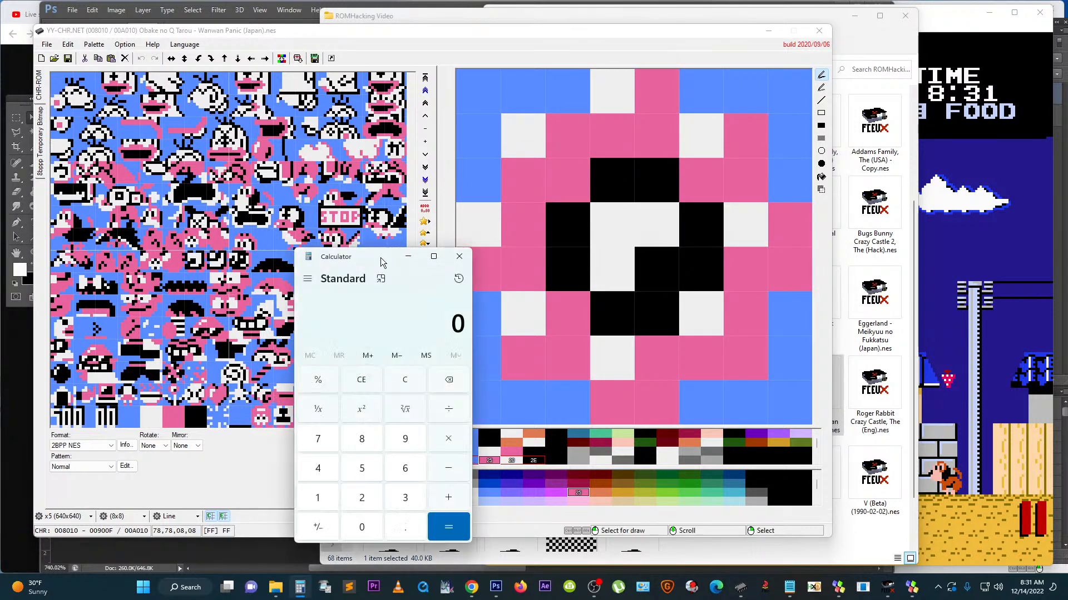
Step: Move Calculator to the right edge and compute 16 × 16 = 256
left_click_drag(408, 258, 998, 194)
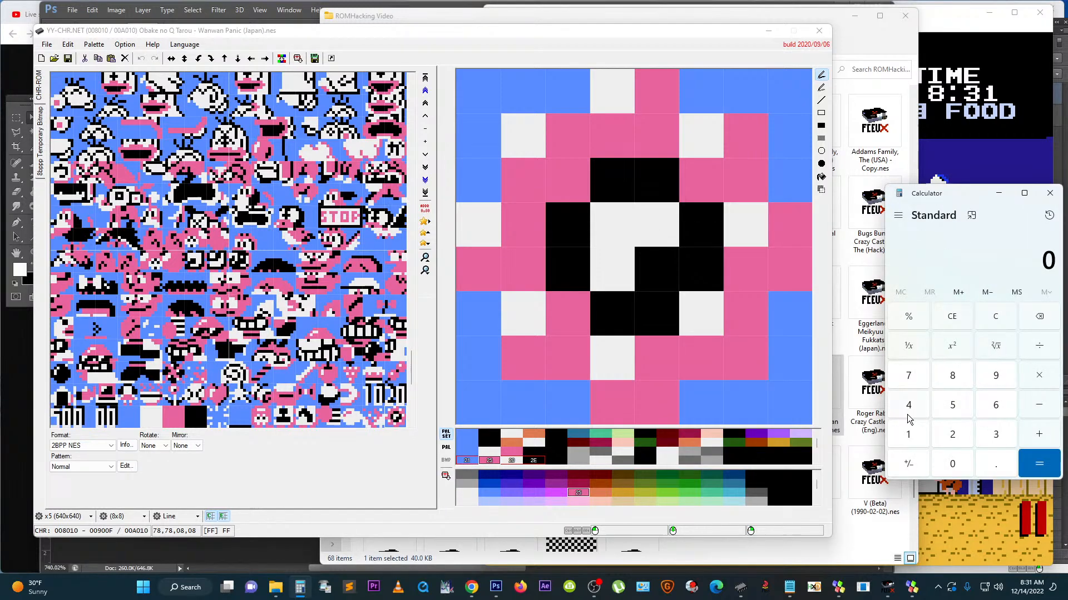
left_click(904, 434)
left_click(996, 405)
left_click(1038, 378)
left_click(908, 434)
left_click(995, 405)
left_click(1035, 469)
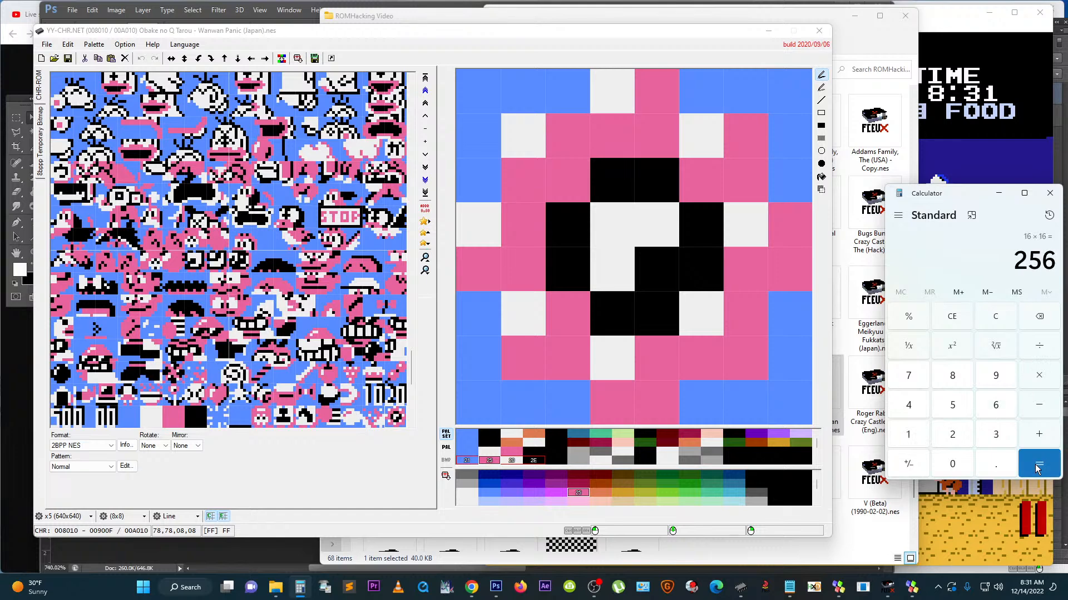
Step: Show another tile in the pixel editor and browse along the top row of tiles
left_click(348, 184)
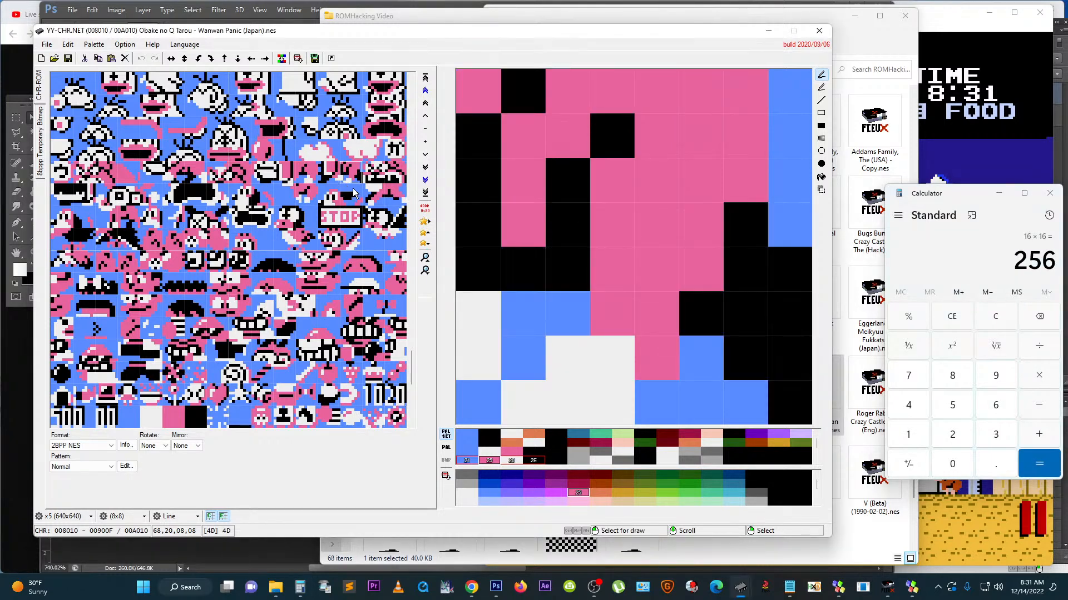
left_click_drag(396, 83, 403, 427)
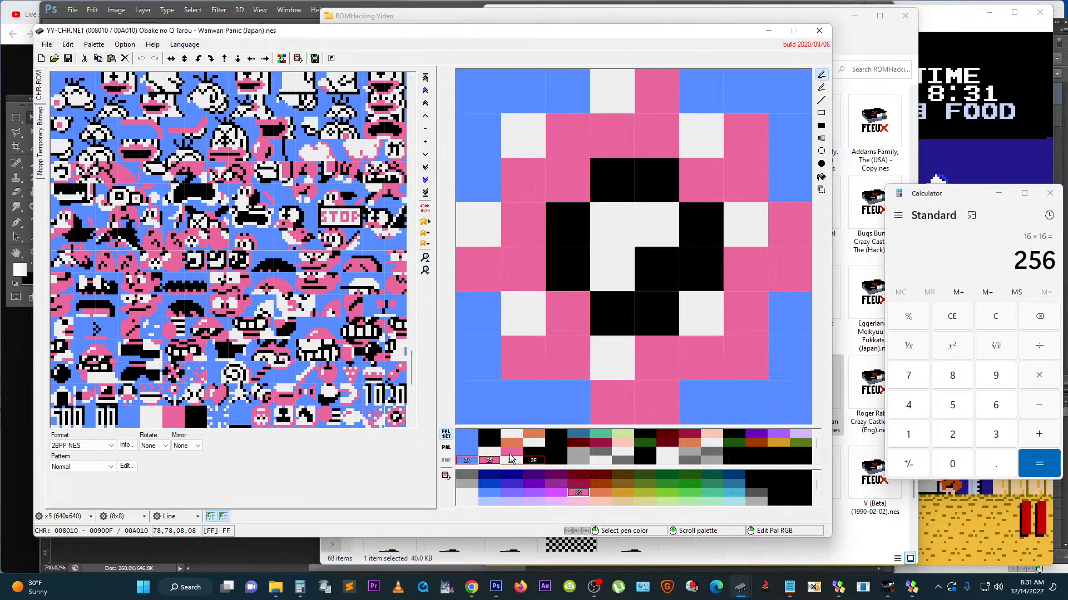
mouse_move(790, 588)
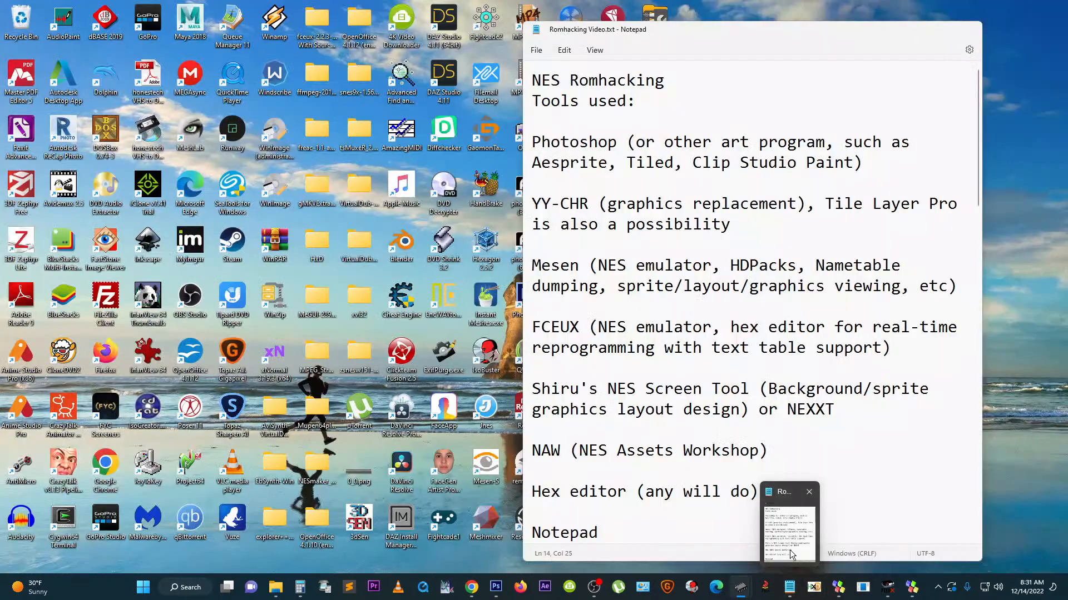
left_click(789, 551)
scroll(656, 451, "down", 15)
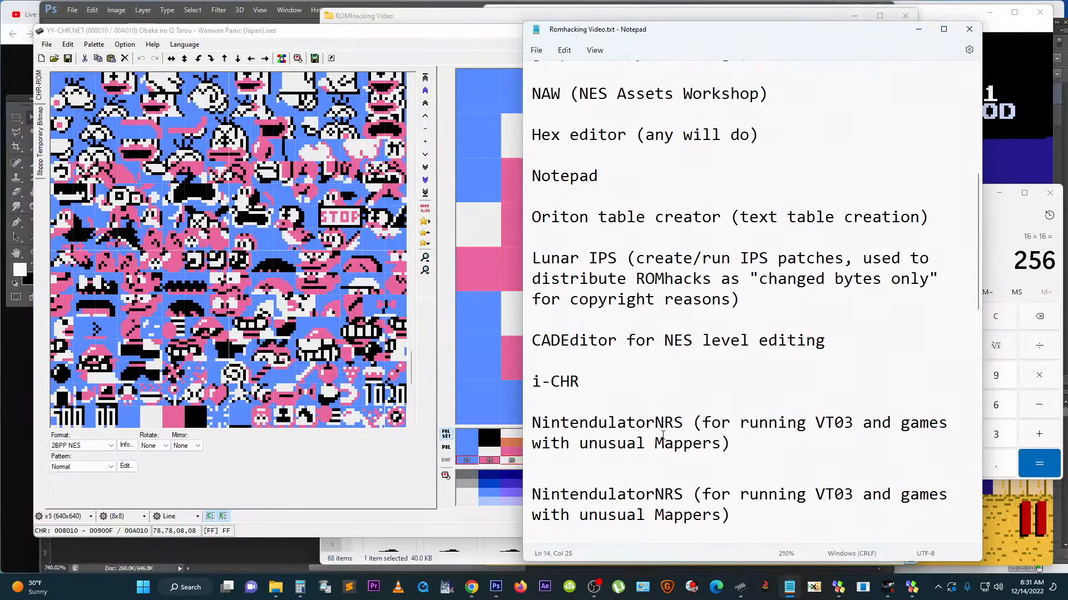
scroll(657, 451, "up", 15)
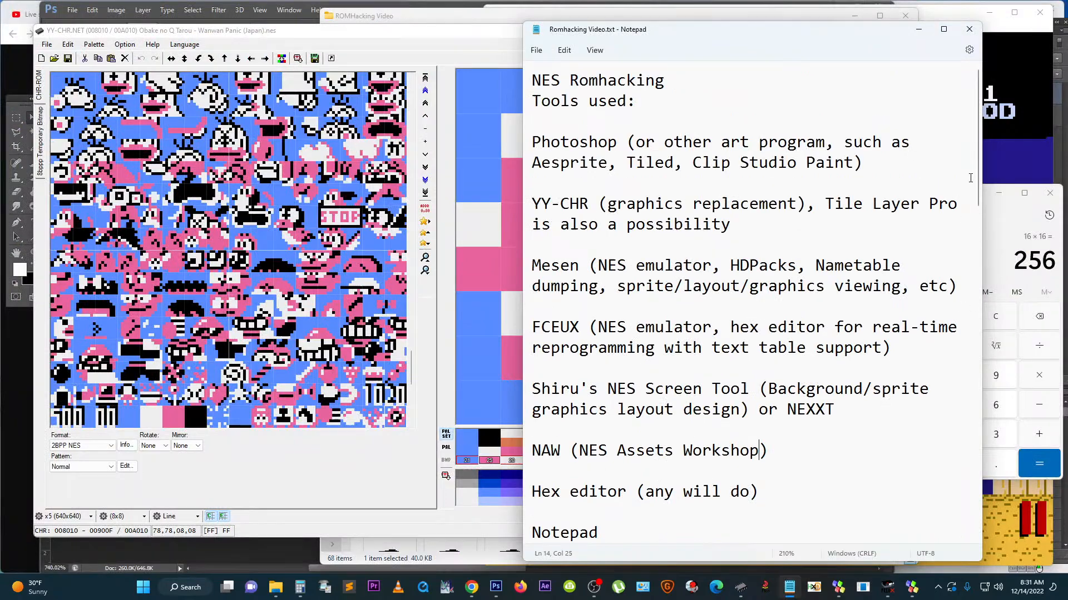
scroll(977, 165, "down", 6)
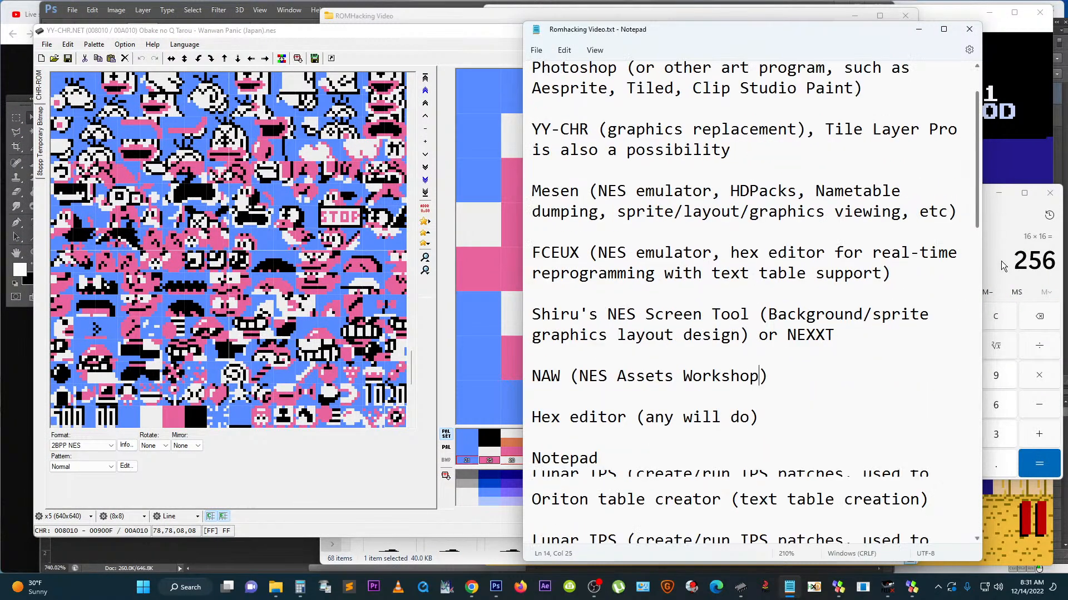
left_click_drag(1001, 301, 993, 392)
left_click_drag(533, 229, 685, 348)
left_click(572, 299)
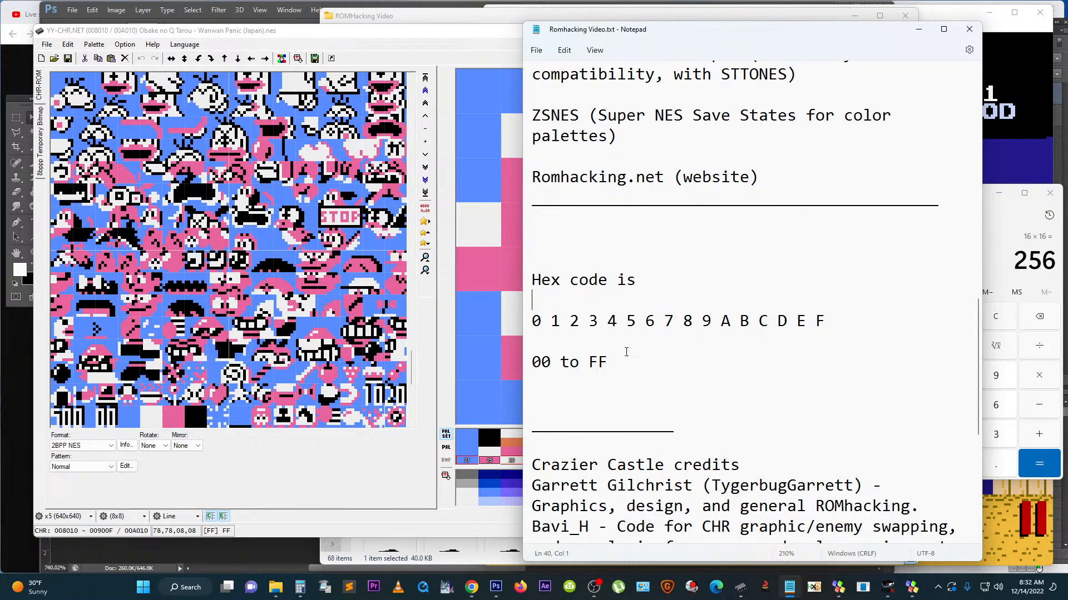
double_click(545, 363)
left_click(397, 420)
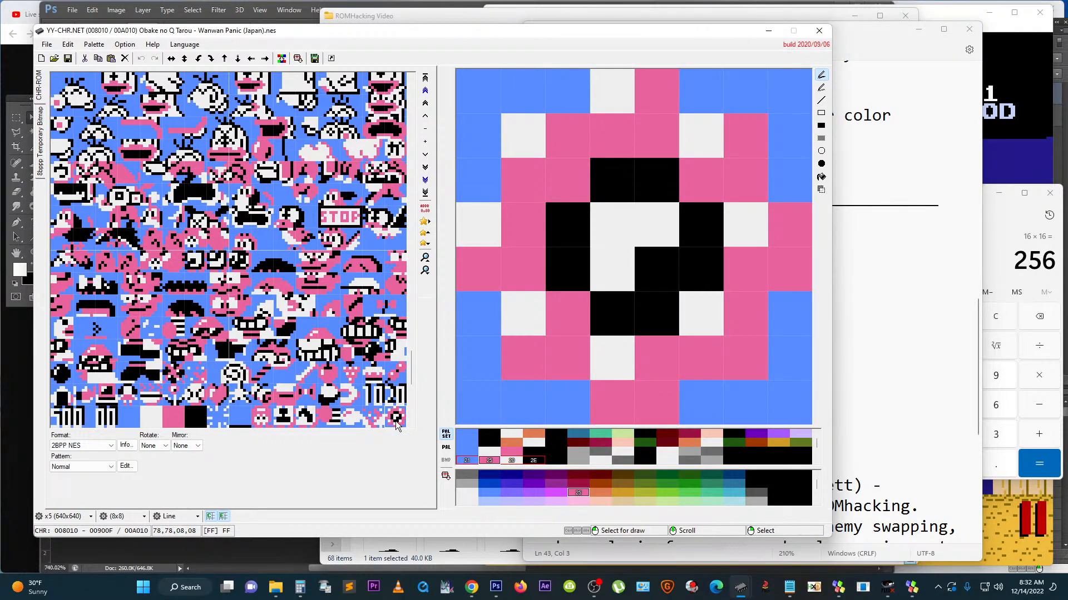
Step: Step through the tiles from 00 to the last tile and along the top row, then bring FCEUX forward
left_click(62, 89)
mouse_move(61, 86)
left_mouse_down()
mouse_move(128, 83)
mouse_move(61, 86)
left_mouse_up()
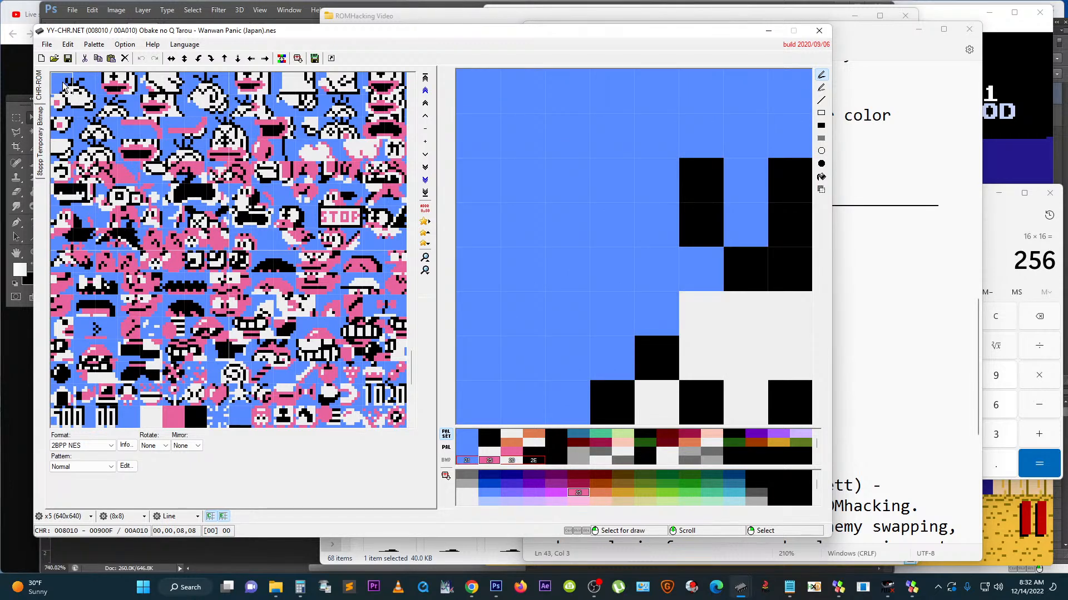
left_click_drag(64, 87, 391, 420)
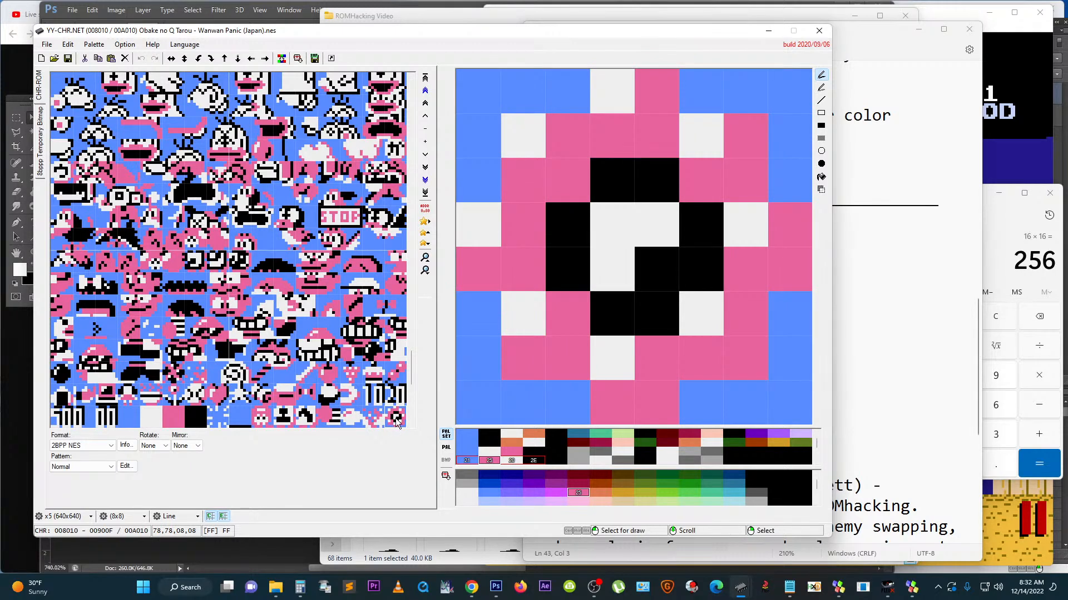
left_click(56, 89)
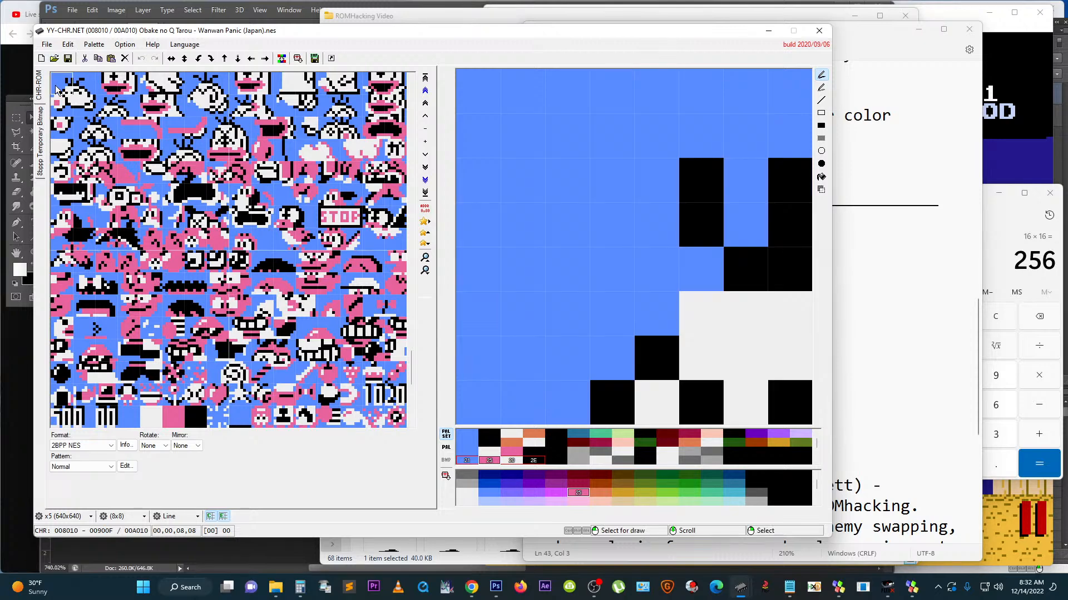
left_click_drag(59, 89, 231, 261)
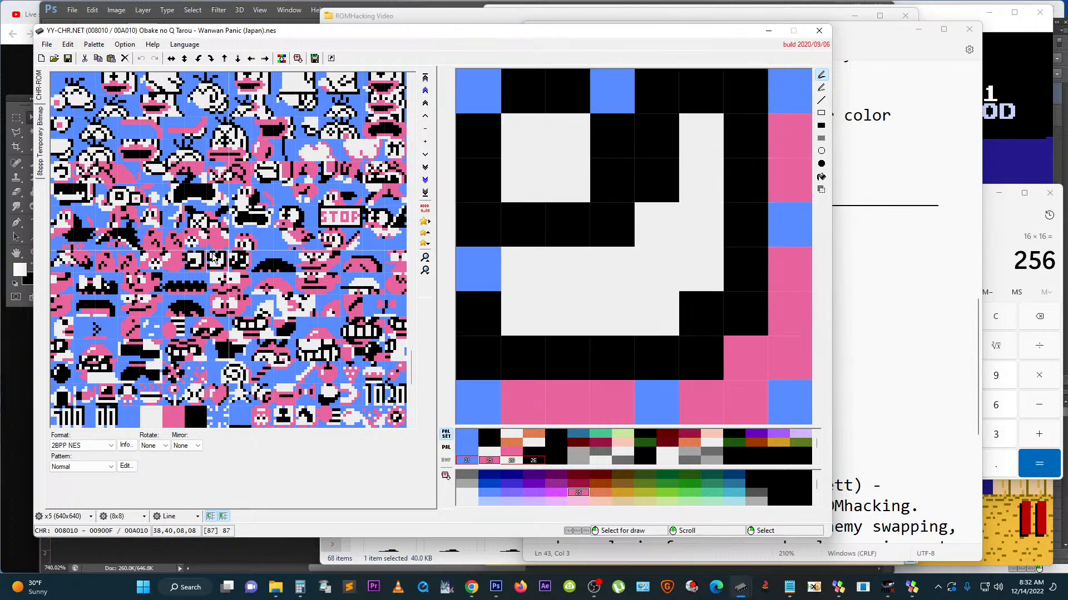
left_click(1009, 110)
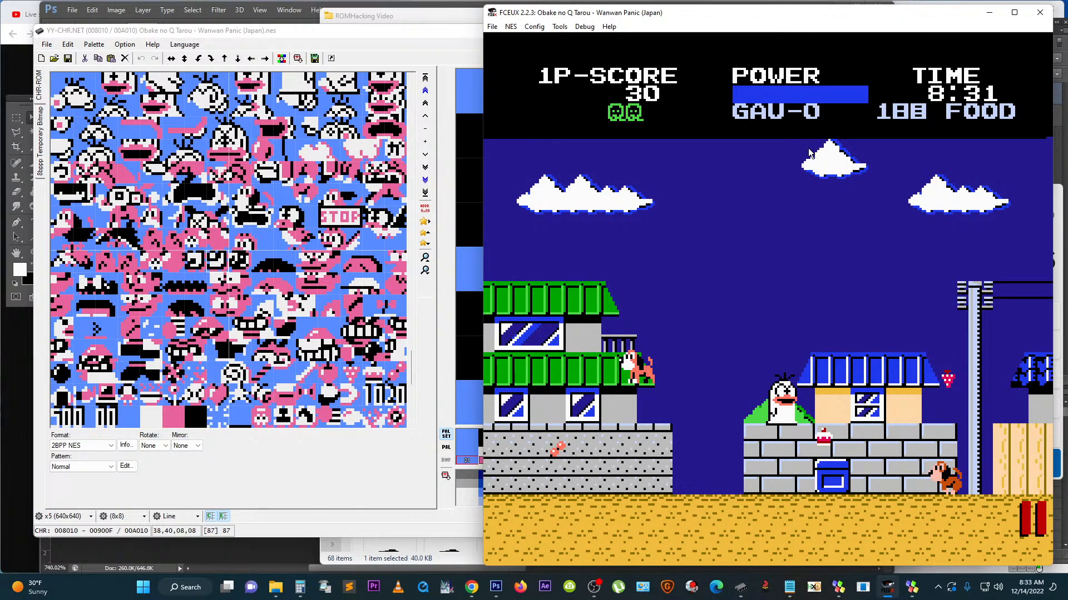
Step: Open FCEUX's Code/Data Logger and move it off the game screen
left_click(594, 27)
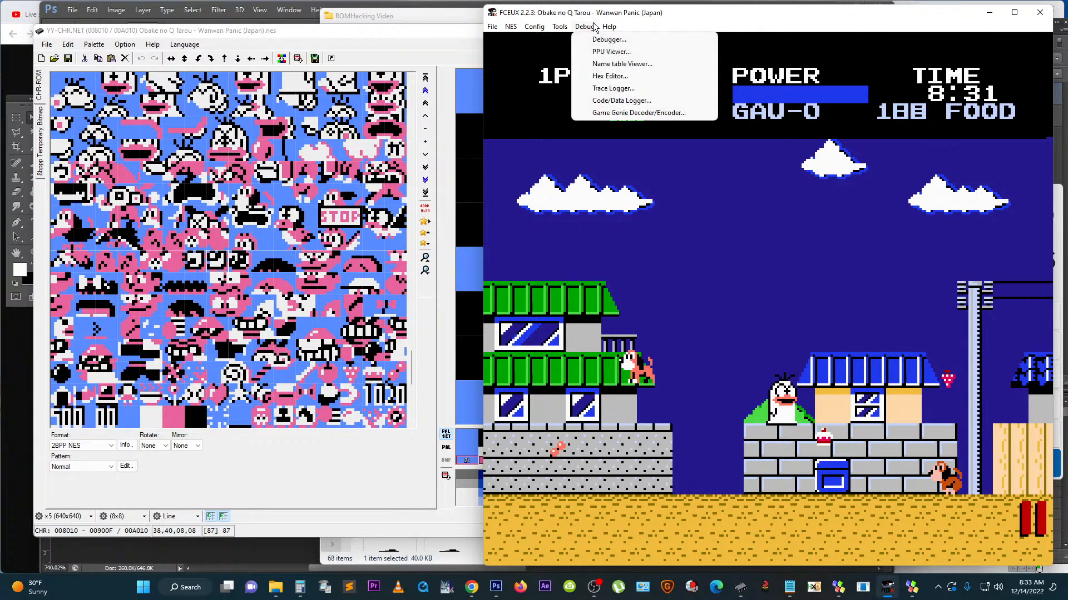
left_click(611, 100)
left_click_drag(772, 47, 318, 238)
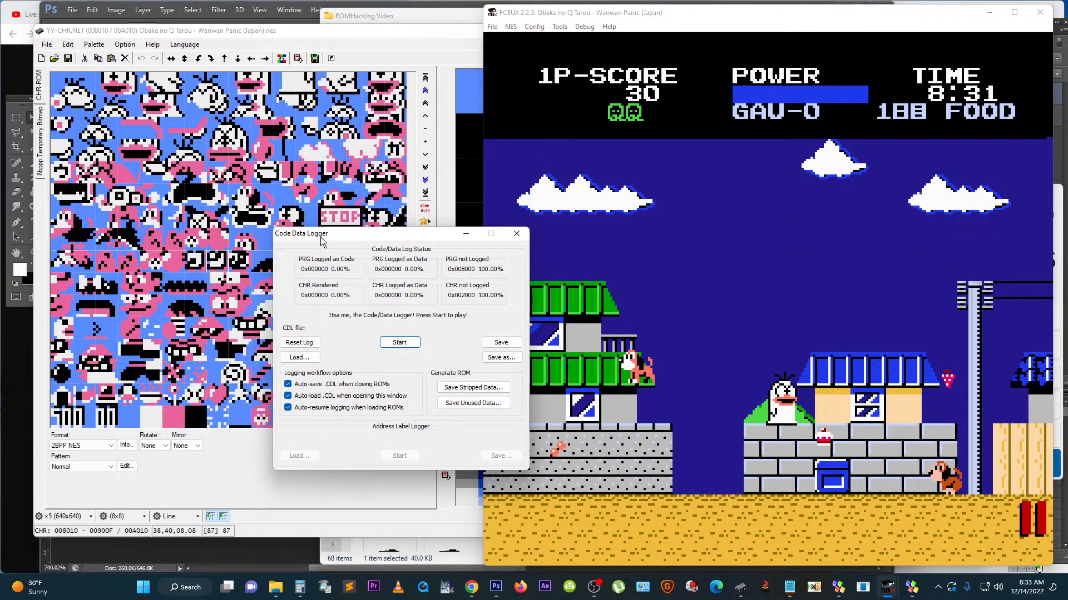
left_click_drag(323, 238, 272, 175)
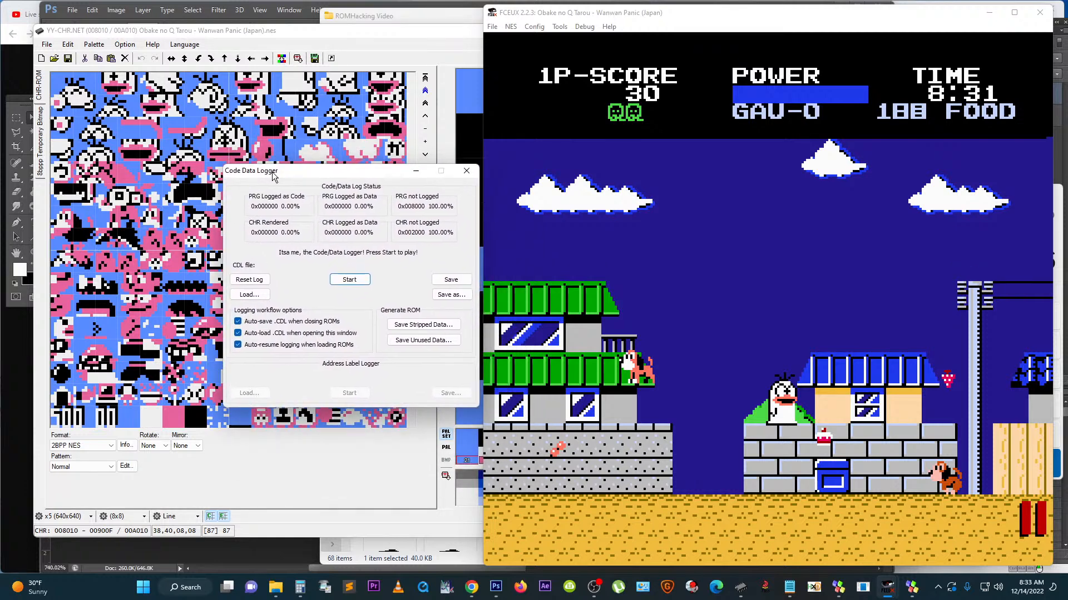
Step: Log code while the game runs unpaused, pausing the logger at 10.37% PRG code
left_click(349, 280)
left_click(778, 265)
left_click_drag(372, 170, 321, 115)
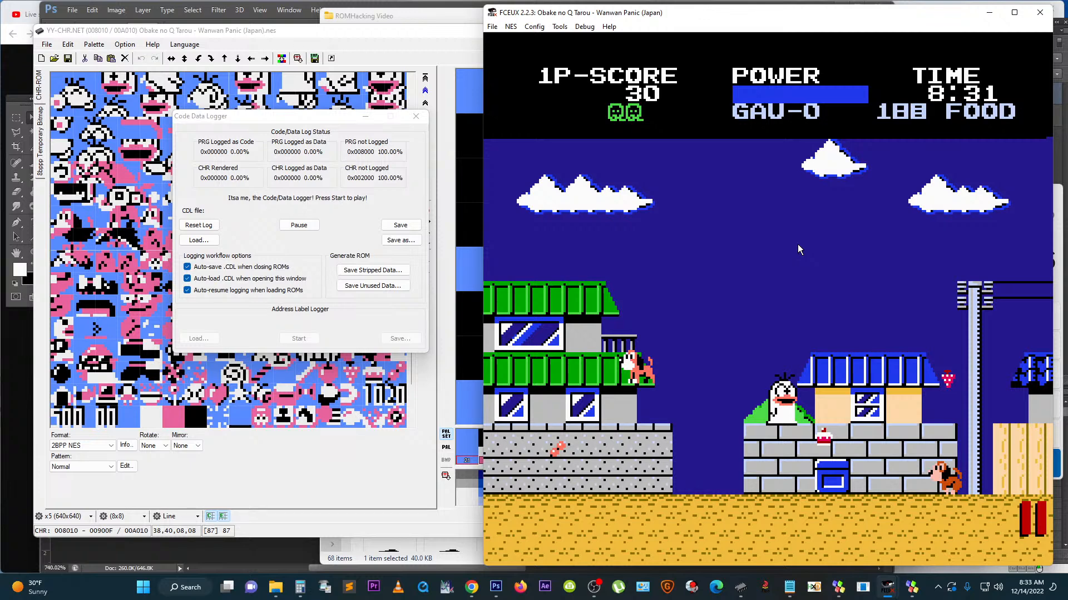
key("backslash")
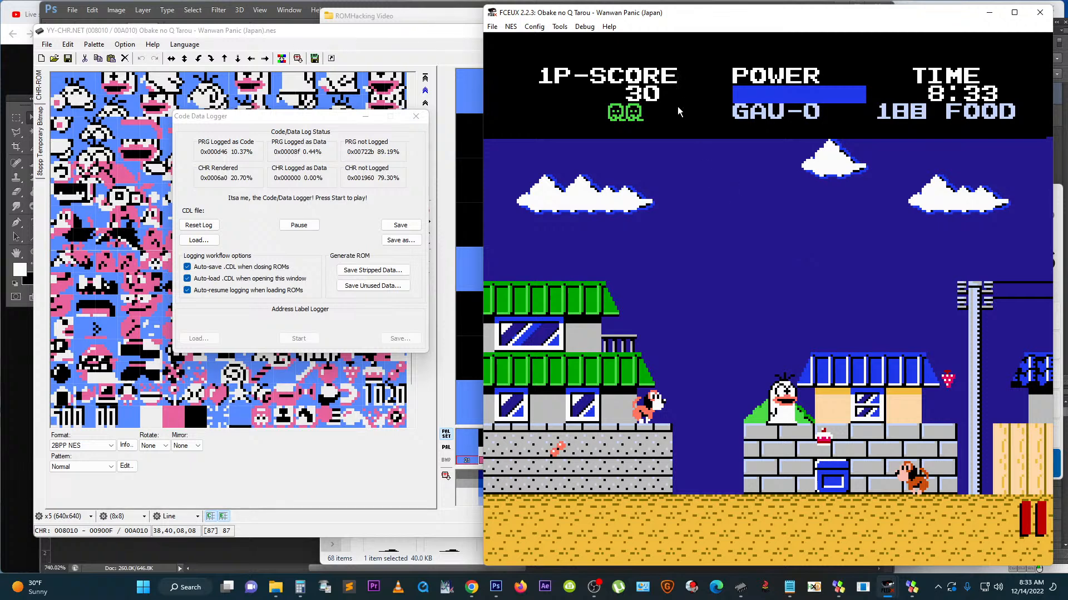
left_click(306, 224)
left_click_drag(308, 122, 363, 317)
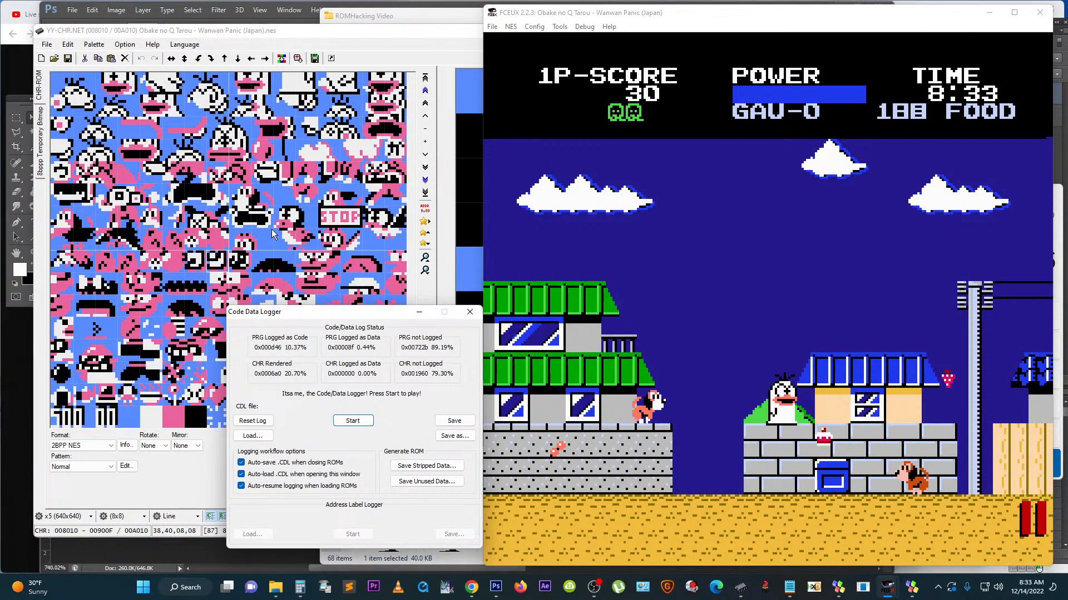
Step: Open FCEUX's Hex Editor from the Debug menu and move it aside to uncover the game
left_click(584, 27)
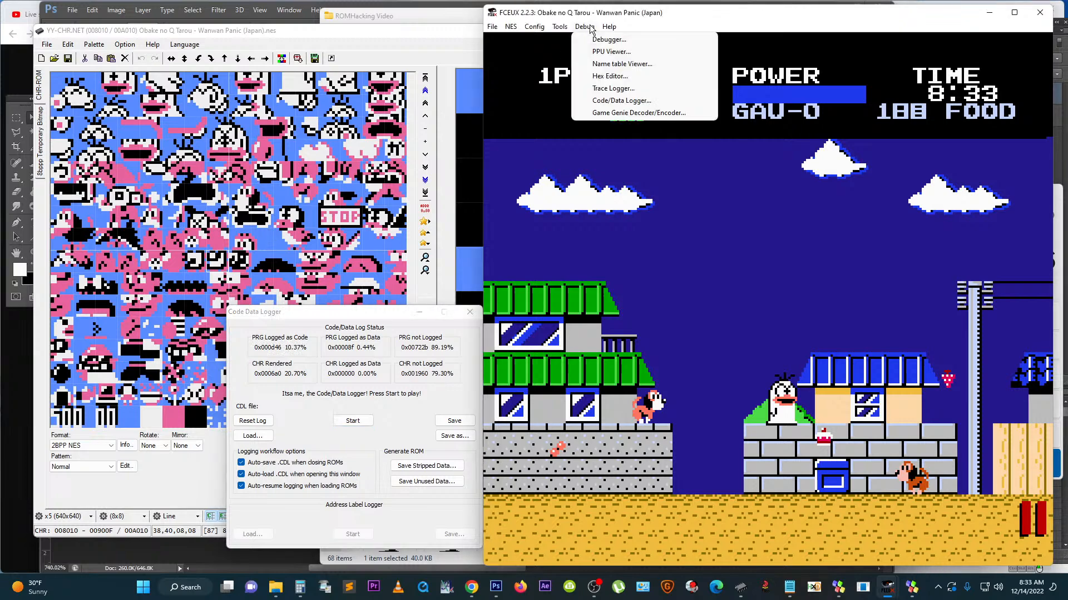
left_click(614, 79)
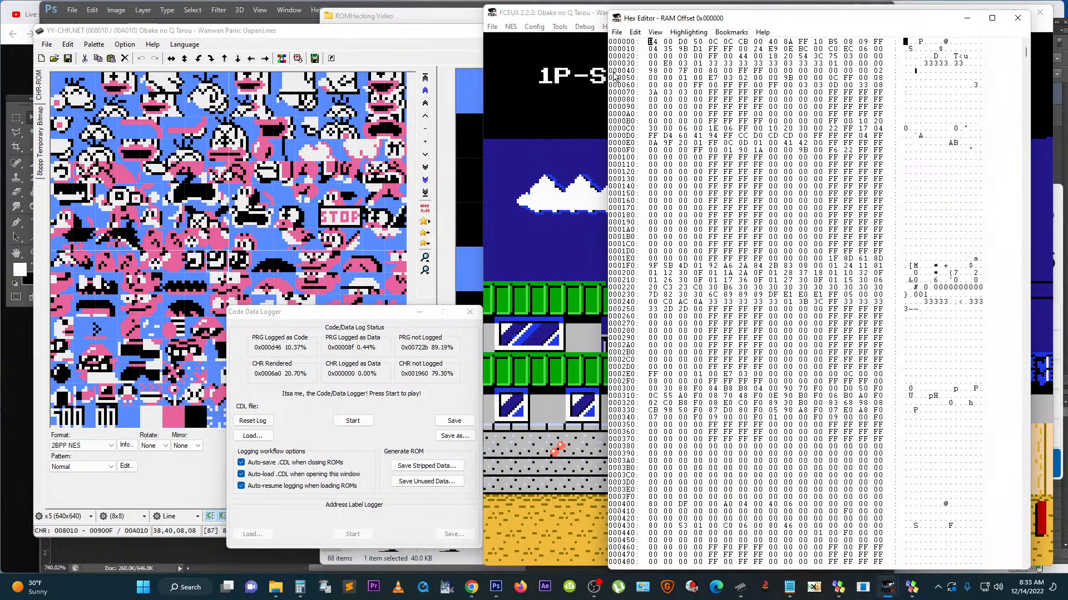
left_click_drag(602, 21, 551, 20)
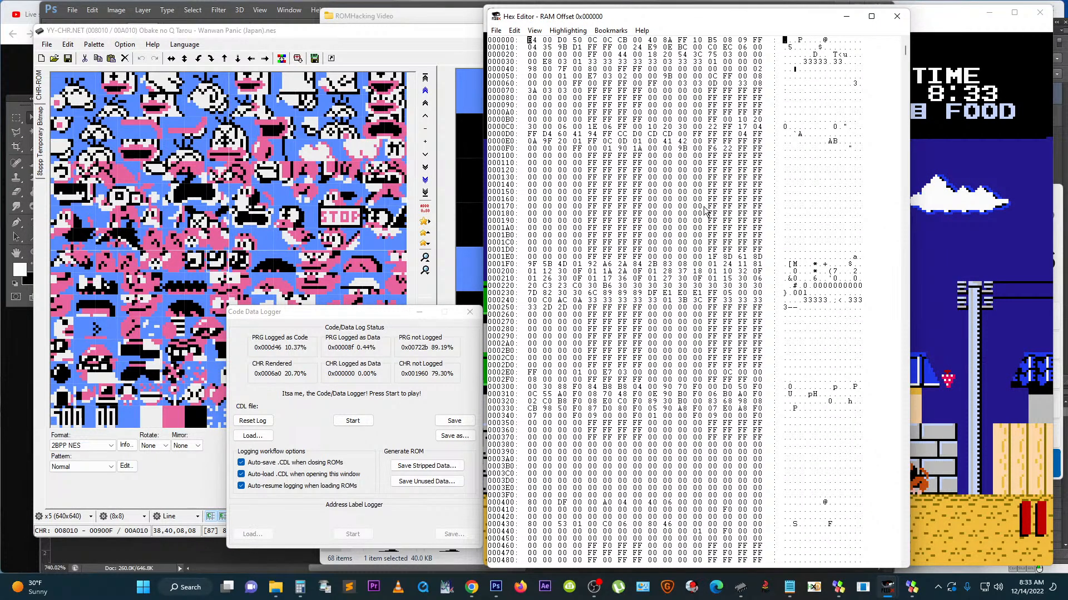
left_click(536, 31)
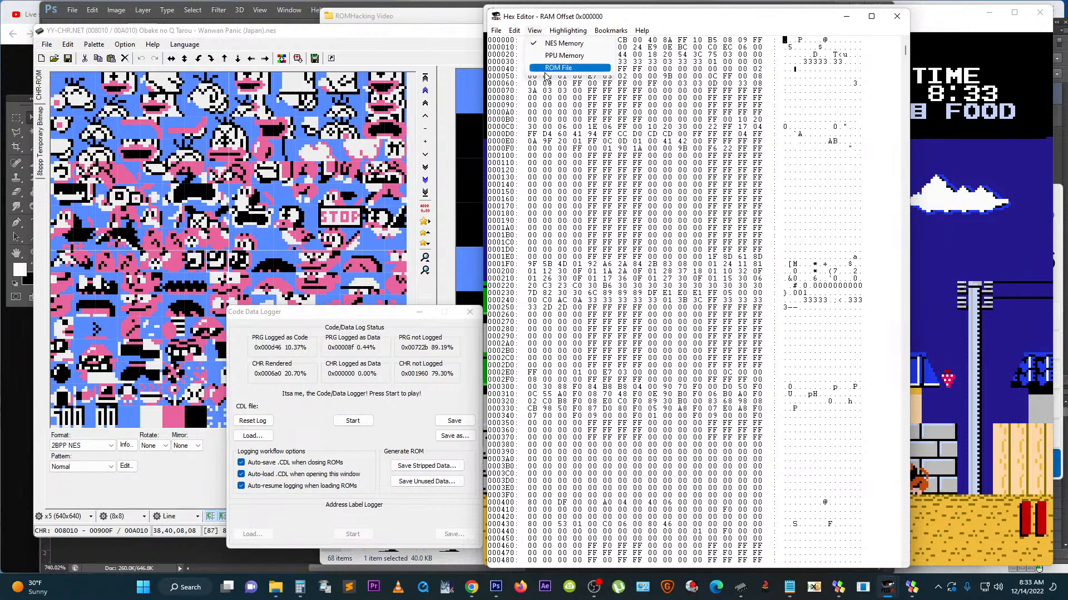
left_click(696, 105)
left_click_drag(905, 55, 875, 123)
Step: Switch the Hex Editor to the ROM file and select bytes DD and 03 near 0x002585
left_click(536, 31)
left_click(560, 65)
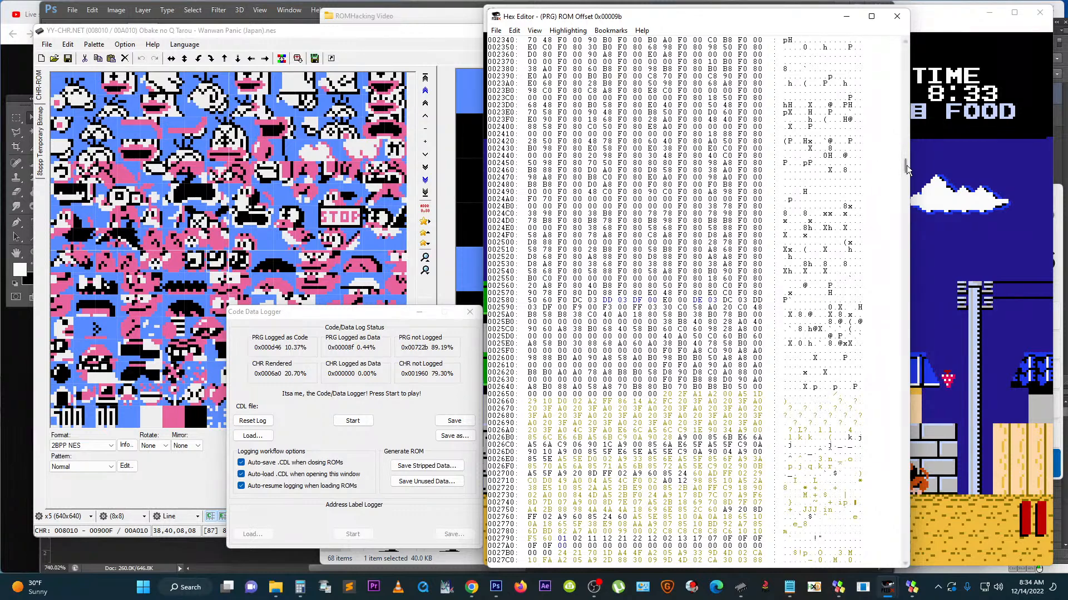
left_click(605, 301)
left_click(619, 301)
left_click(189, 476)
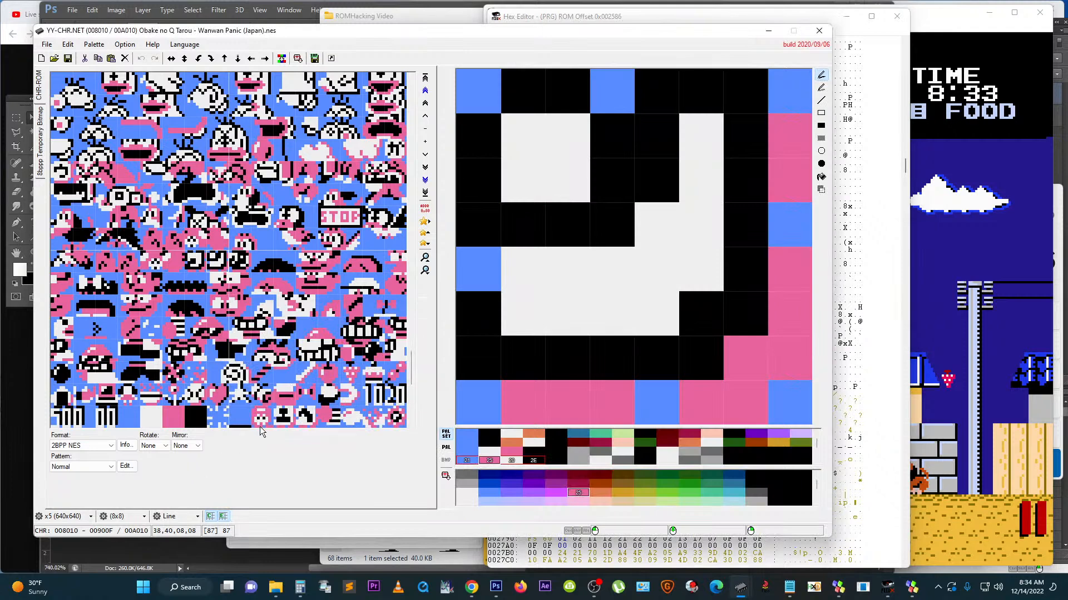
Step: Step through YY-CHR tiles 60 to 66, then slide the Hex Editor back into full view
left_click(61, 224)
left_click_drag(60, 222, 131, 221)
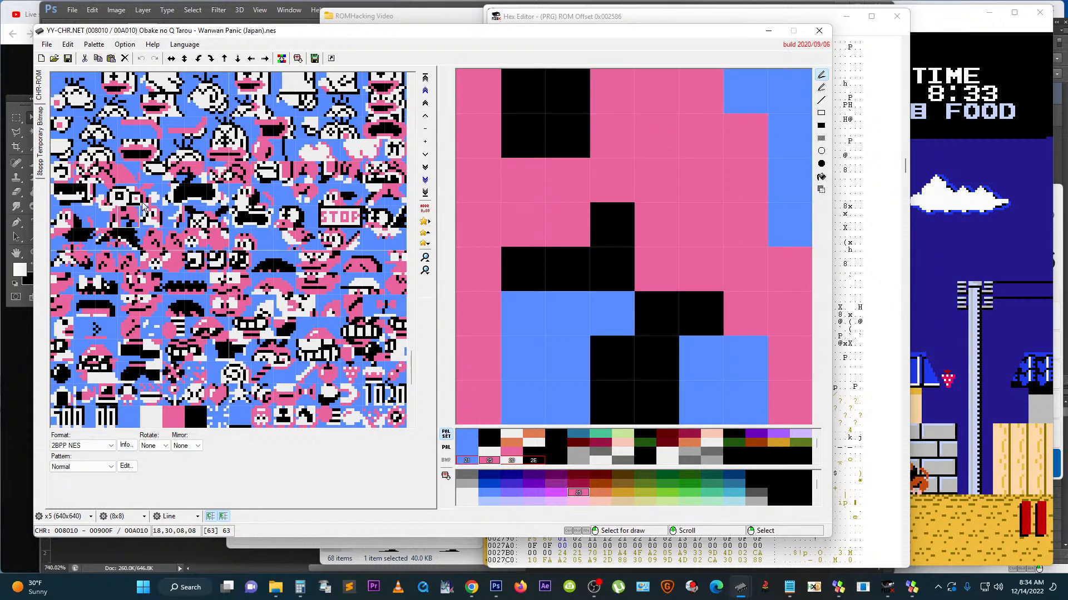
left_click_drag(559, 16, 526, 16)
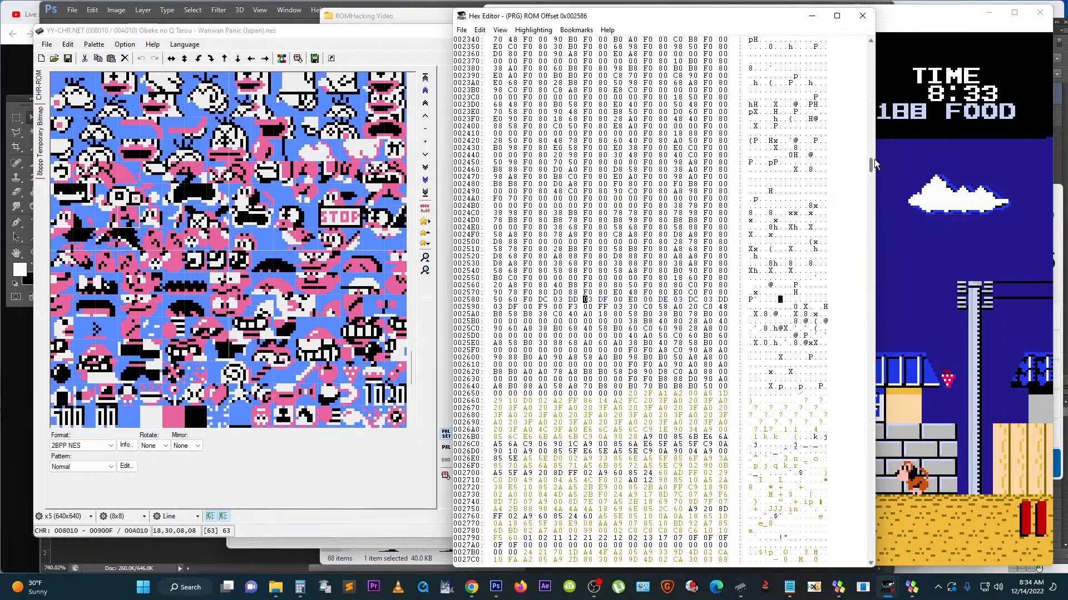
Step: Open the Code Data Logger over the tile sheet and shift the Hex Editor left
left_click_drag(871, 170, 869, 142)
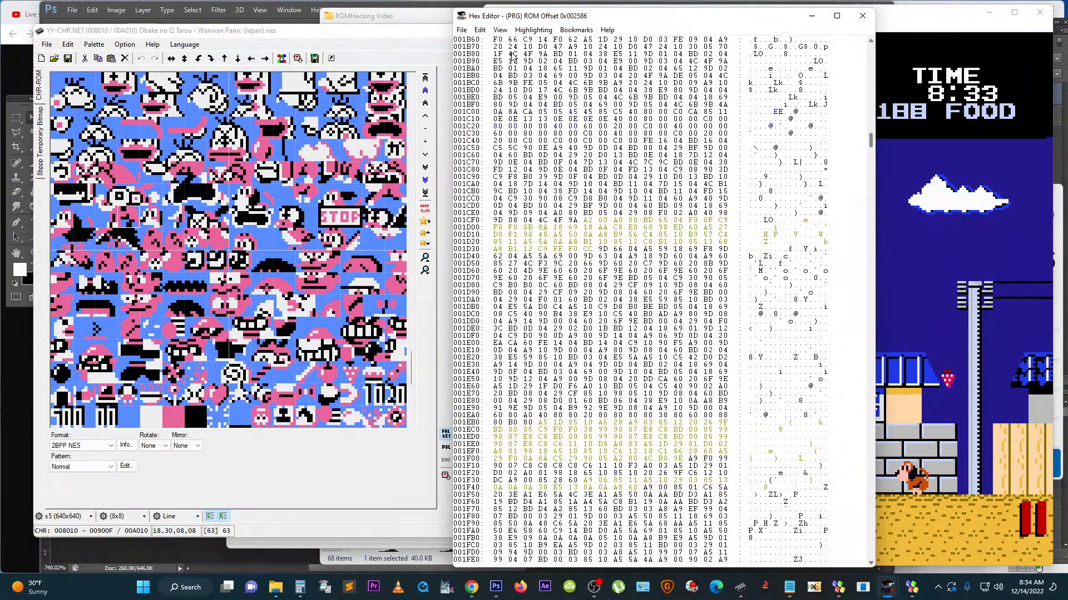
left_click(958, 167)
left_click(584, 26)
left_click(619, 101)
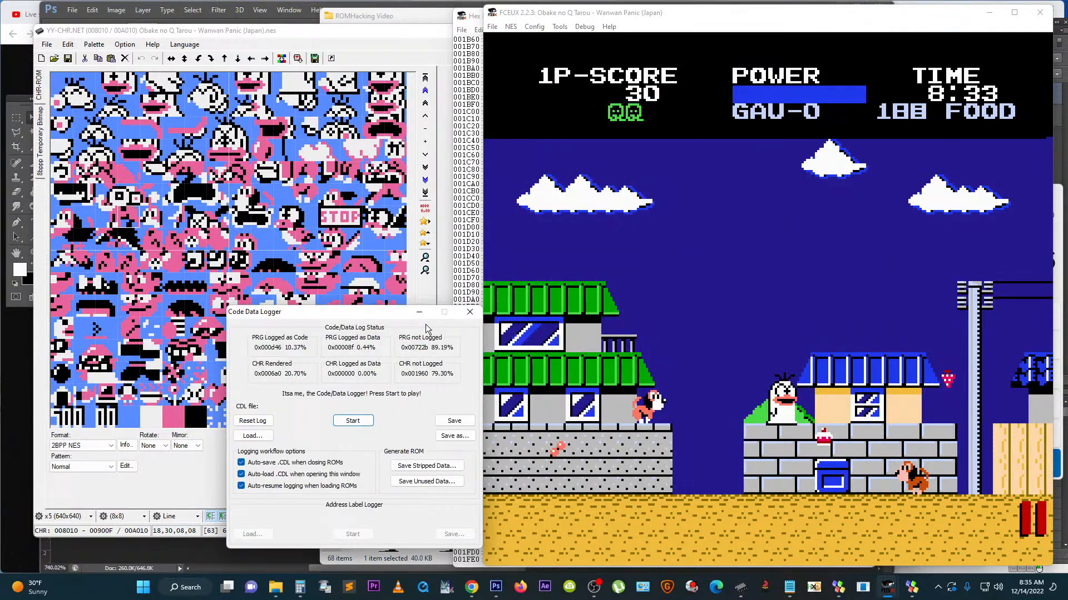
left_click_drag(385, 312, 211, 299)
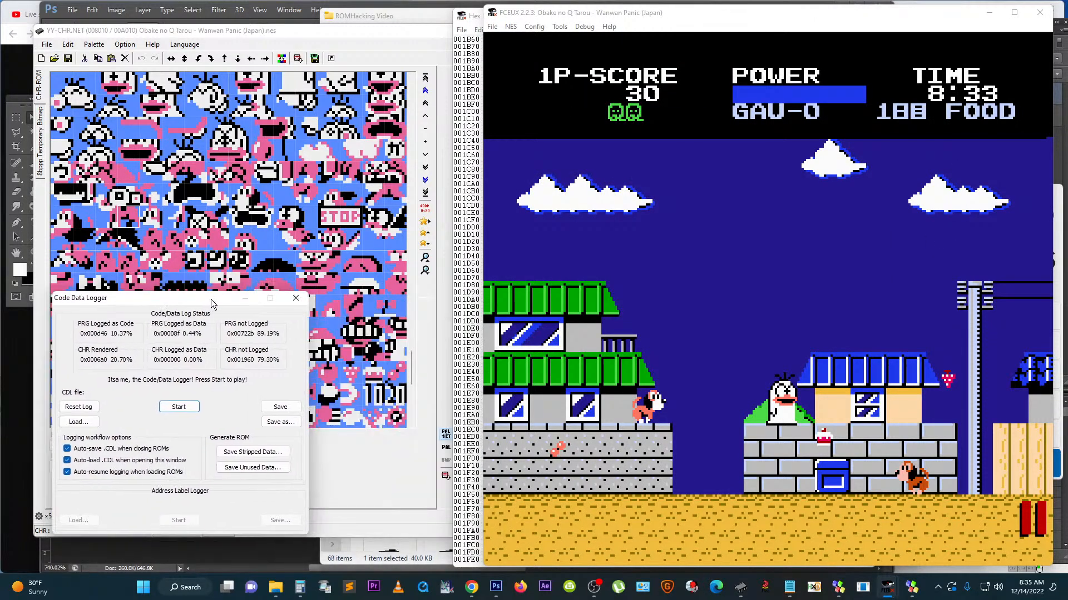
left_click(475, 17)
left_click_drag(475, 16, 464, 18)
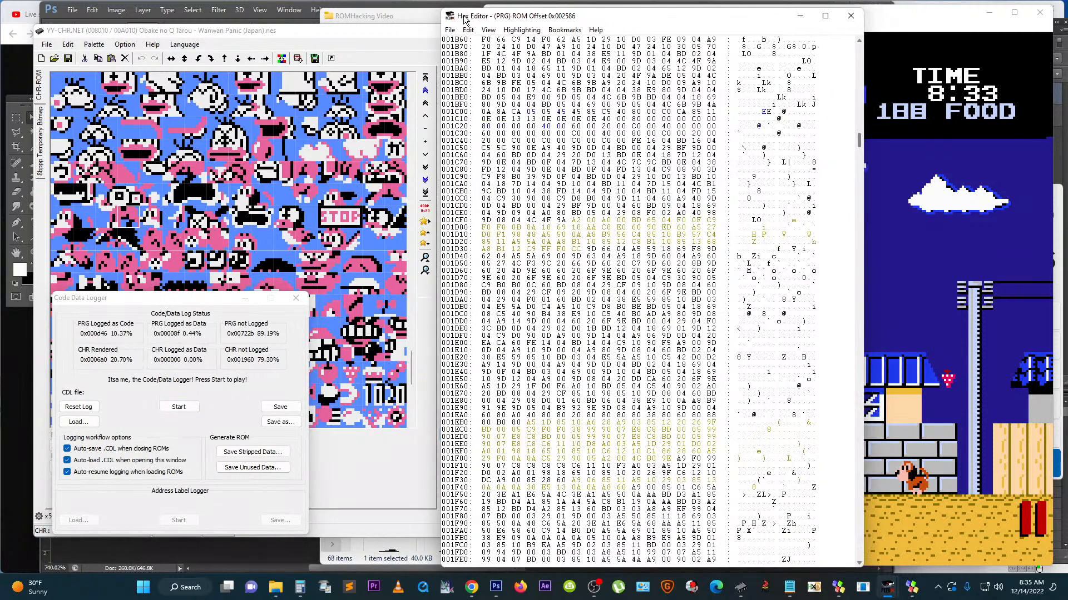
left_click(987, 435)
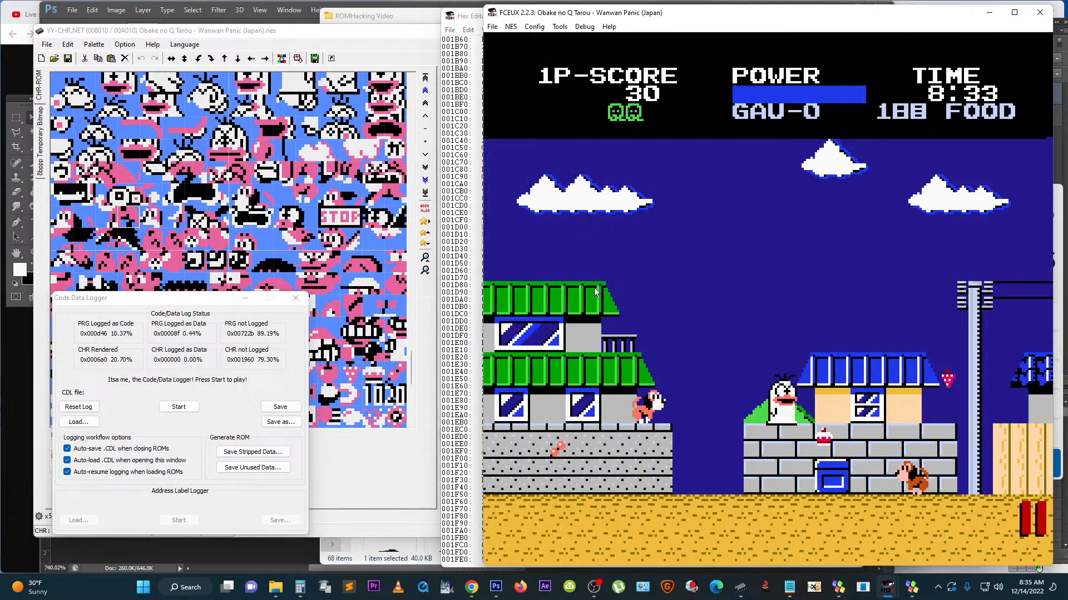
left_click_drag(475, 17, 412, 20)
Step: Scroll the Hex Editor to 003DC0 and place the caret on byte 60 at 0x3DC4
scroll(797, 446, "down", 20)
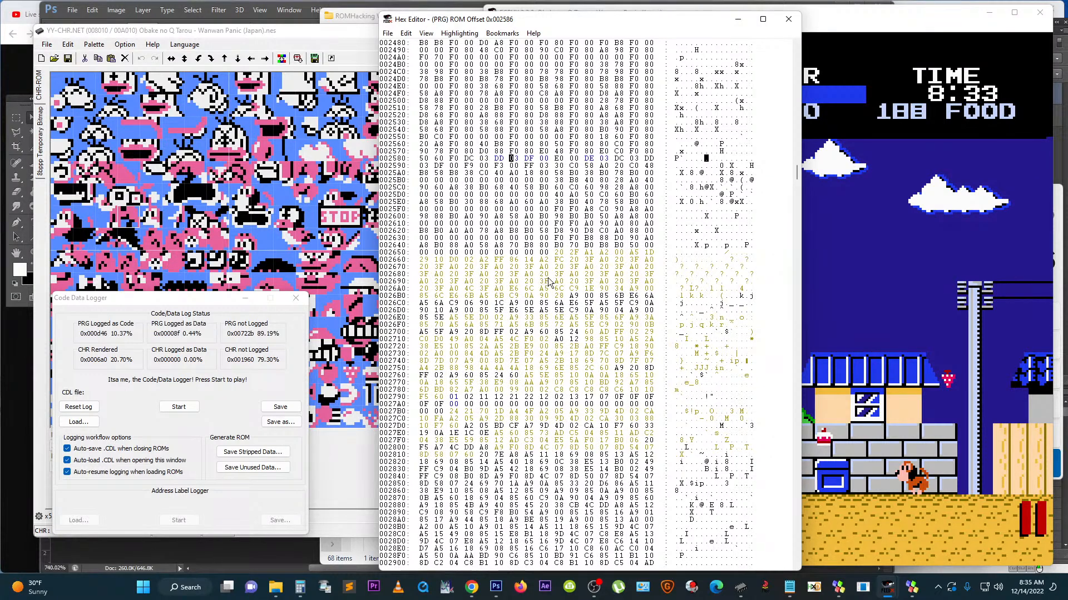
left_click(795, 433)
left_click(796, 433)
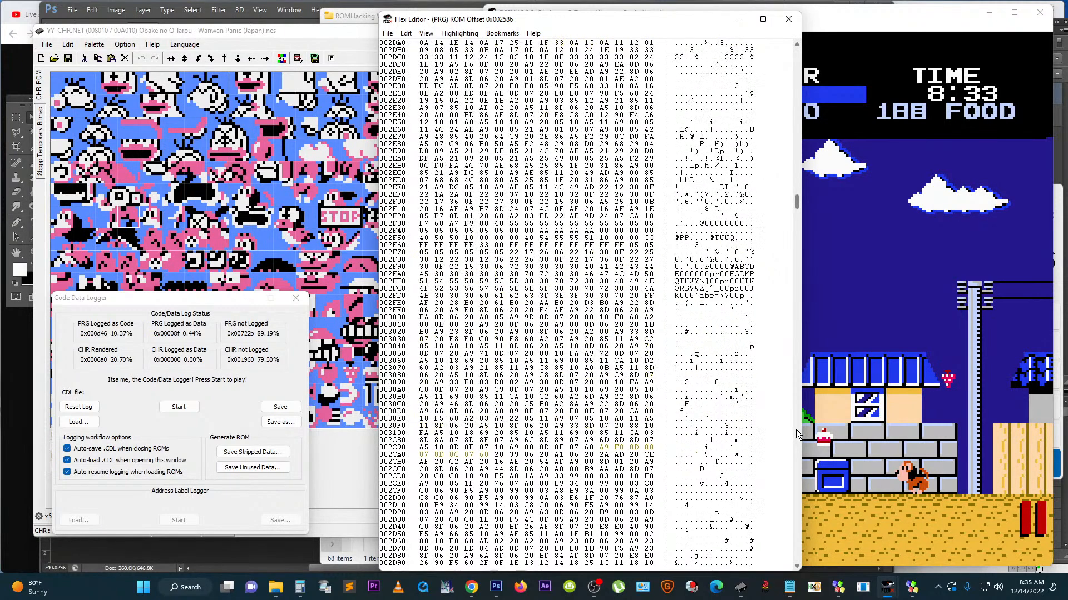
left_click(795, 429)
left_click(796, 429)
left_click(796, 429)
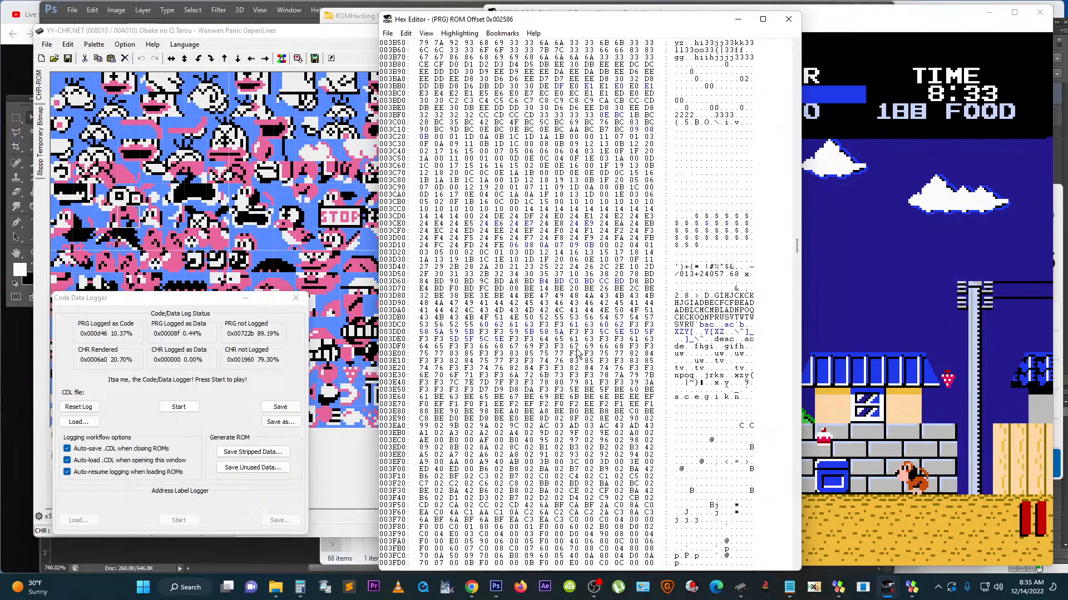
left_click_drag(457, 326, 527, 300)
left_click(527, 300)
left_click(483, 326)
Step: Paste the Oriton-converted text bytes over the 20 bytes 0x3DC4–0x3DD7
left_click(529, 334, "shift")
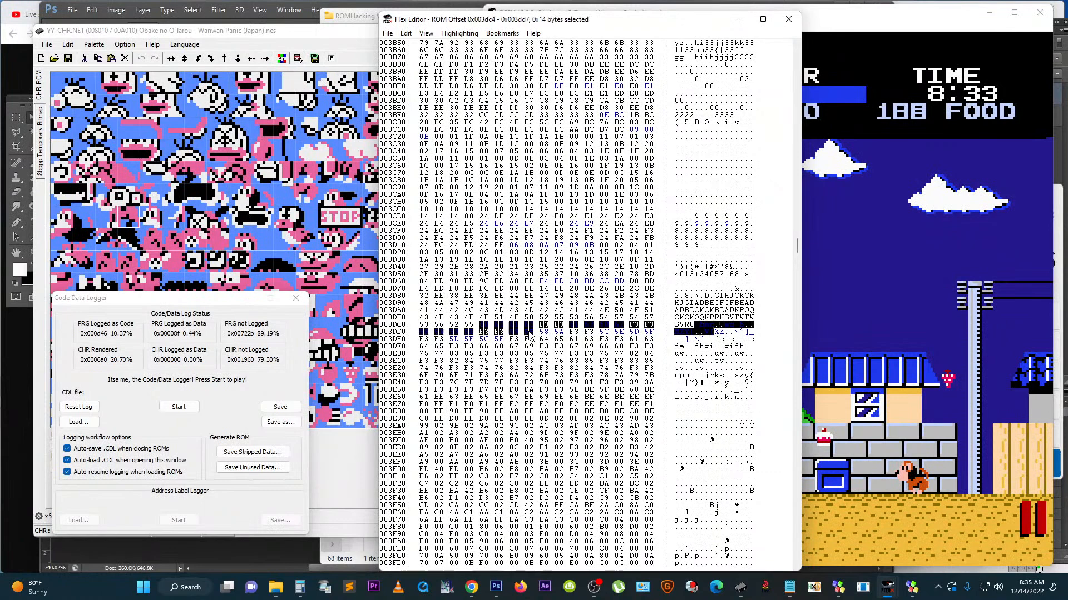
key("ctrl+v")
left_click(528, 325)
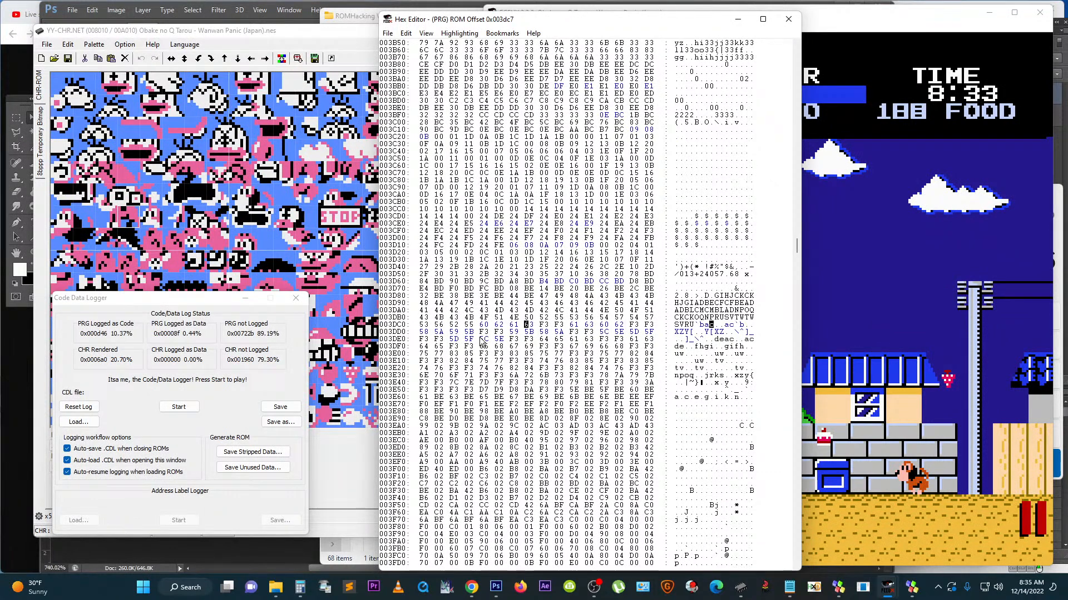
left_click(484, 326)
left_click_drag(192, 298, 179, 410)
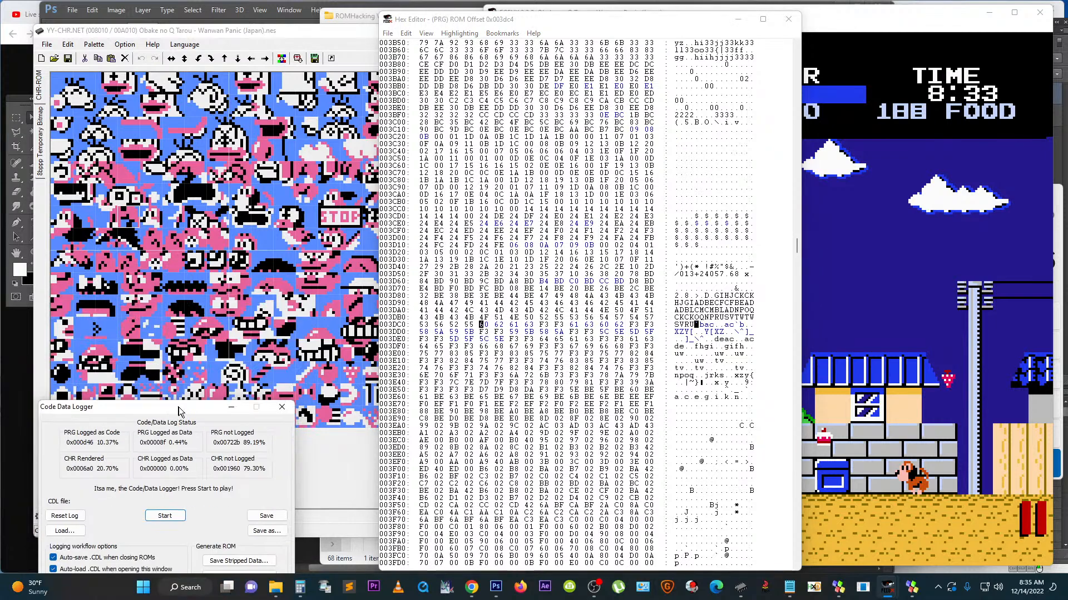
left_click(482, 328)
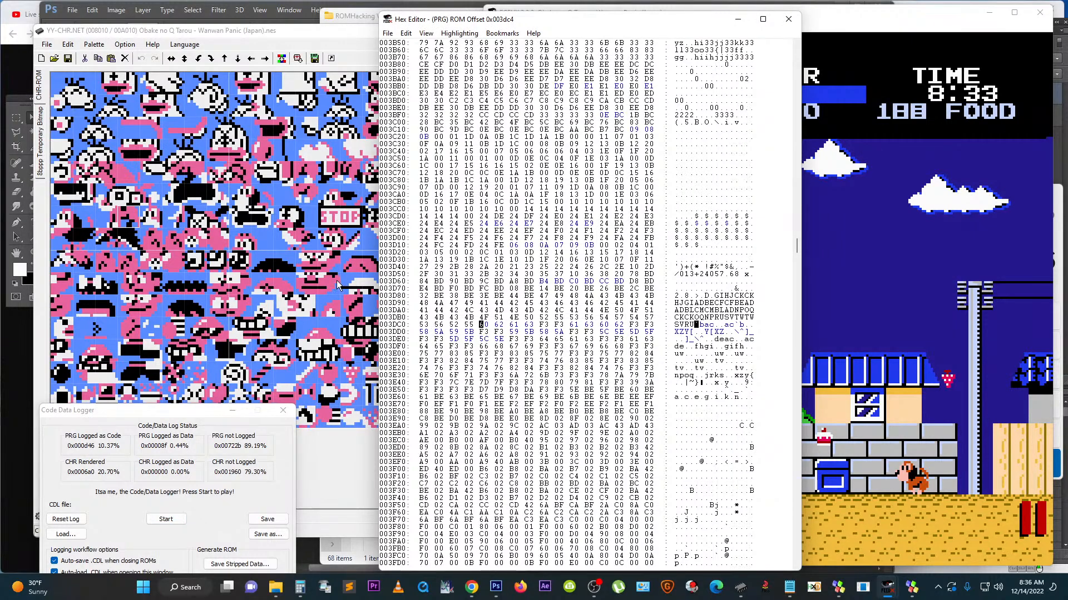
Step: Look up the numbers of the first tiles and tile 59 in YY-CHR
left_click(316, 239)
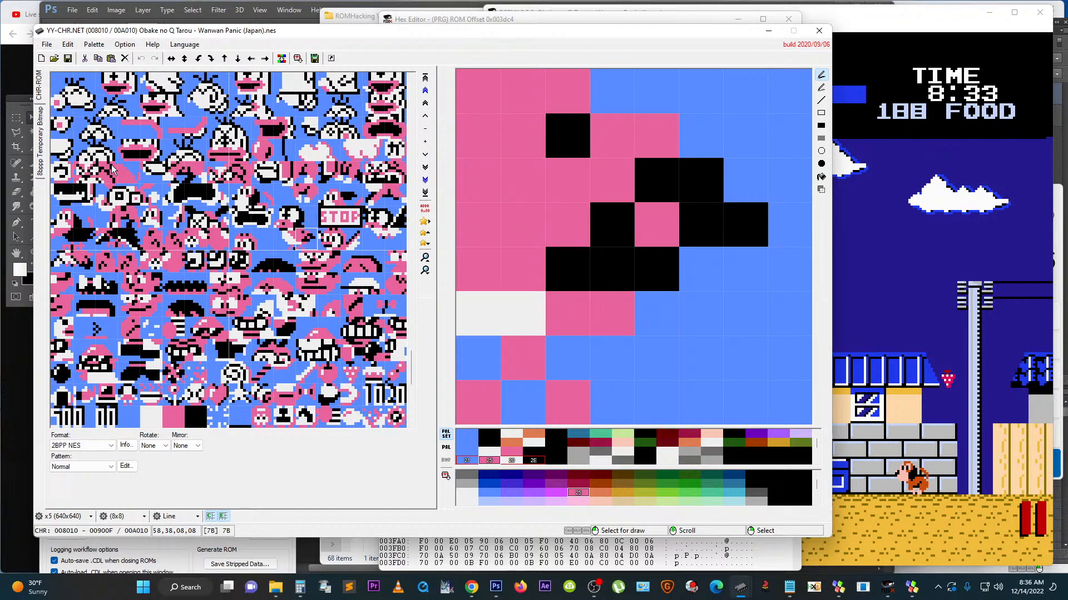
left_click(69, 87)
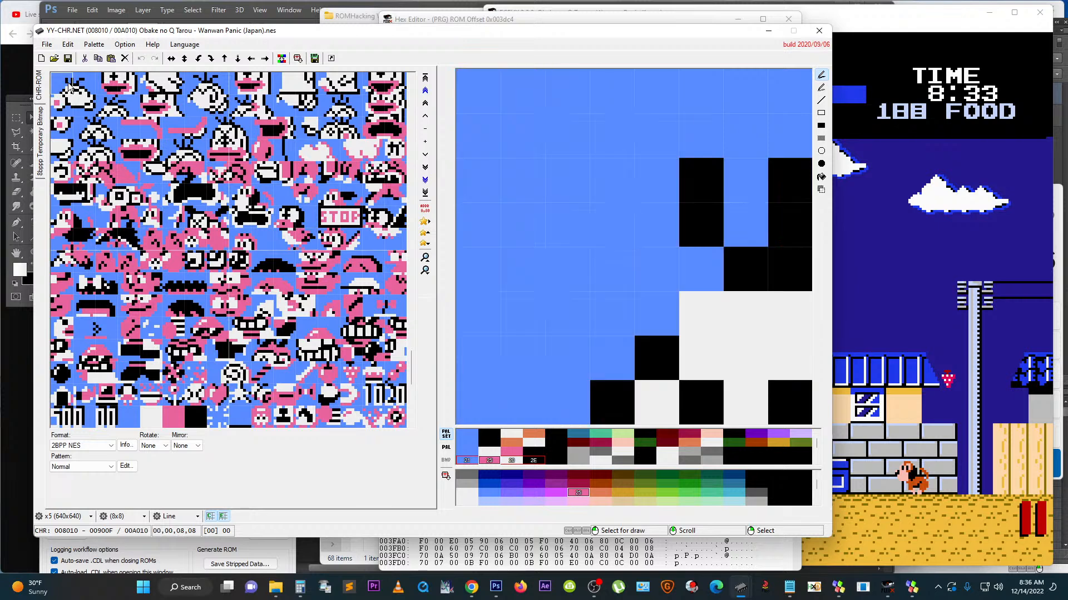
left_click(79, 88)
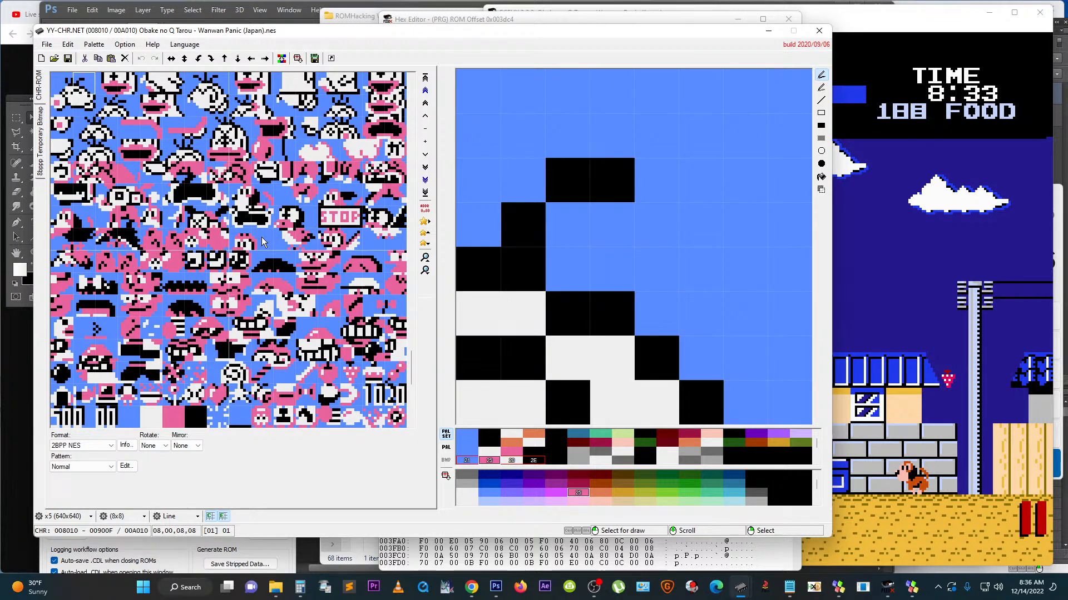
left_click(240, 198)
left_click(251, 199)
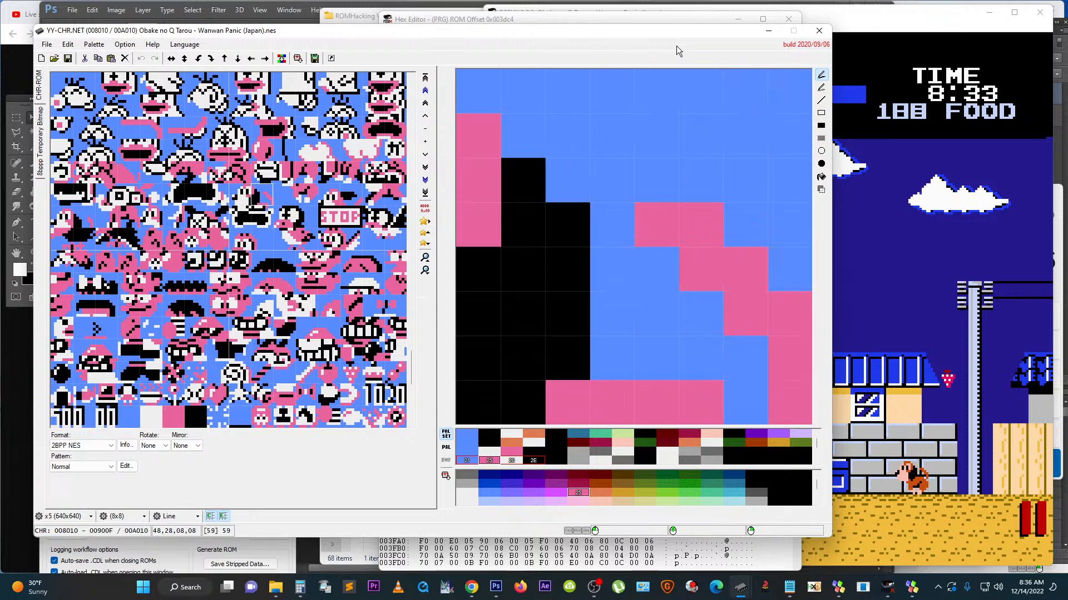
left_click(677, 18)
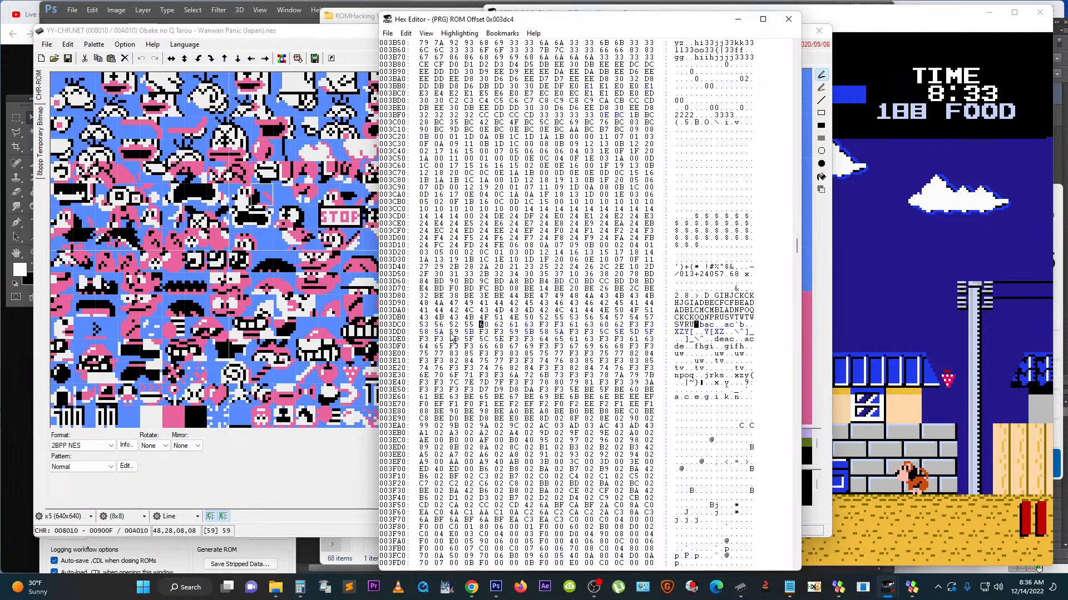
Step: Retype bytes 0x3DD0, 0x3DD1 and 0x3DD3 as 00, 2 and 4
left_click(423, 333)
type("00")
left_click(439, 335)
type("2")
left_click(467, 332)
type("4")
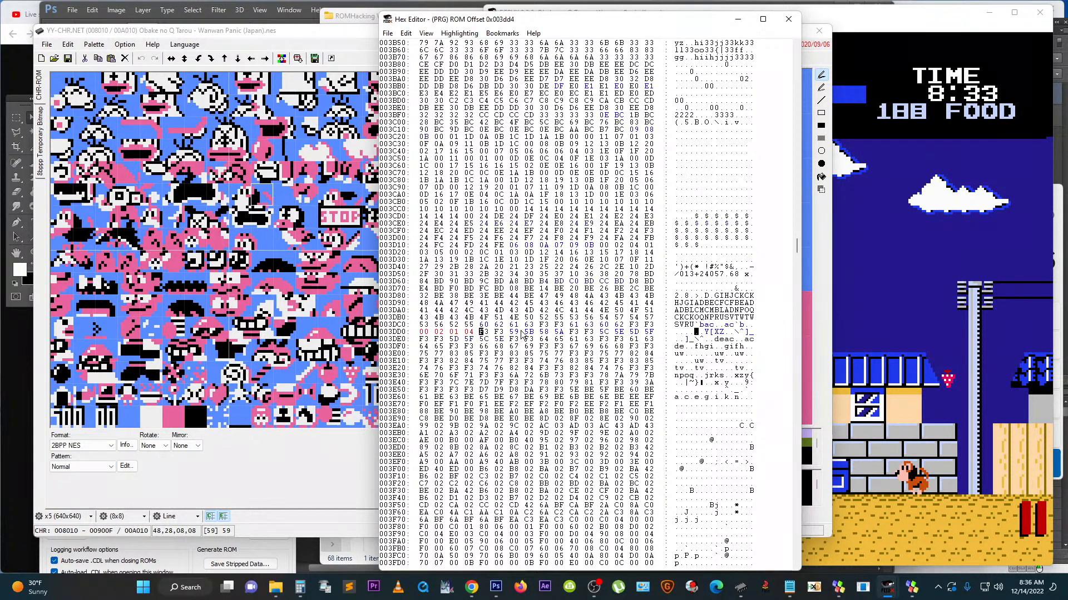
Step: Compare YY-CHR tiles 00 through 05 to confirm the right tile numbers
left_click(158, 90)
left_click(175, 89)
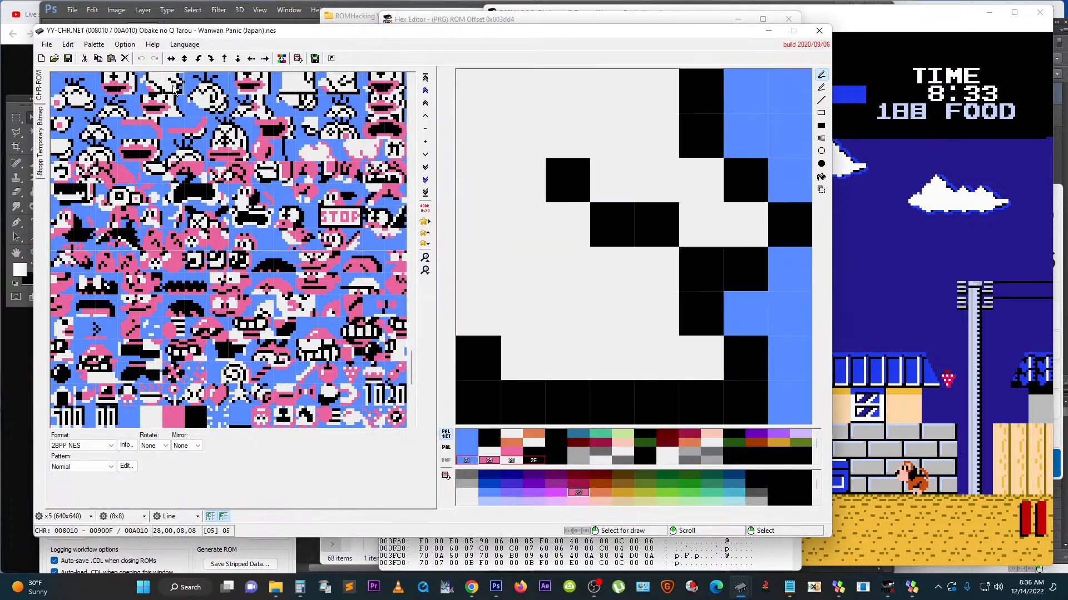
left_click_drag(173, 86, 116, 79)
left_click(124, 82)
left_click(59, 89)
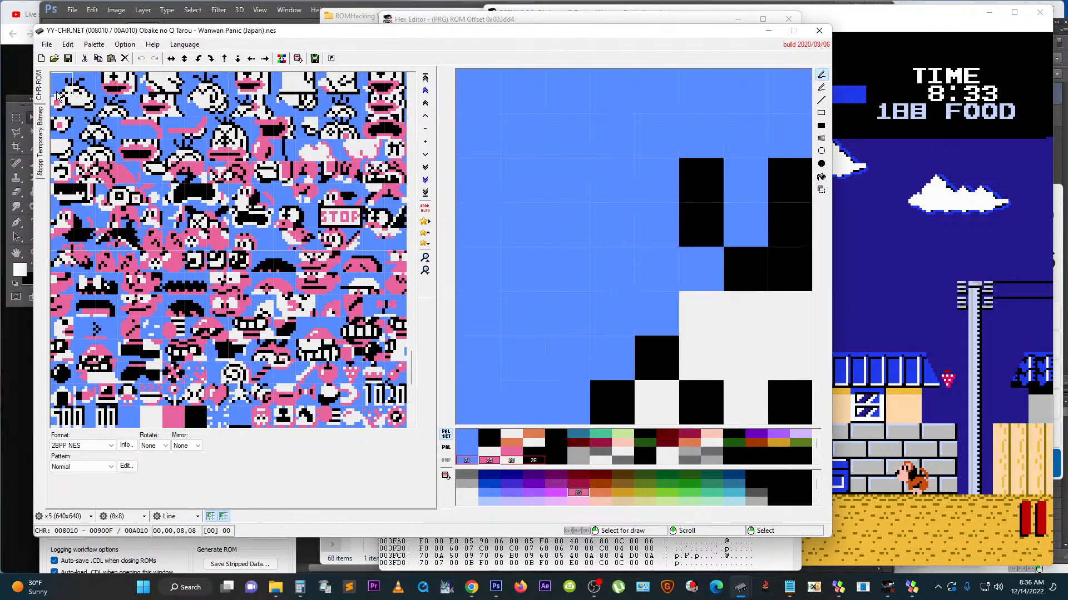
left_click(99, 88)
left_click(128, 89)
left_click_drag(125, 86, 169, 85)
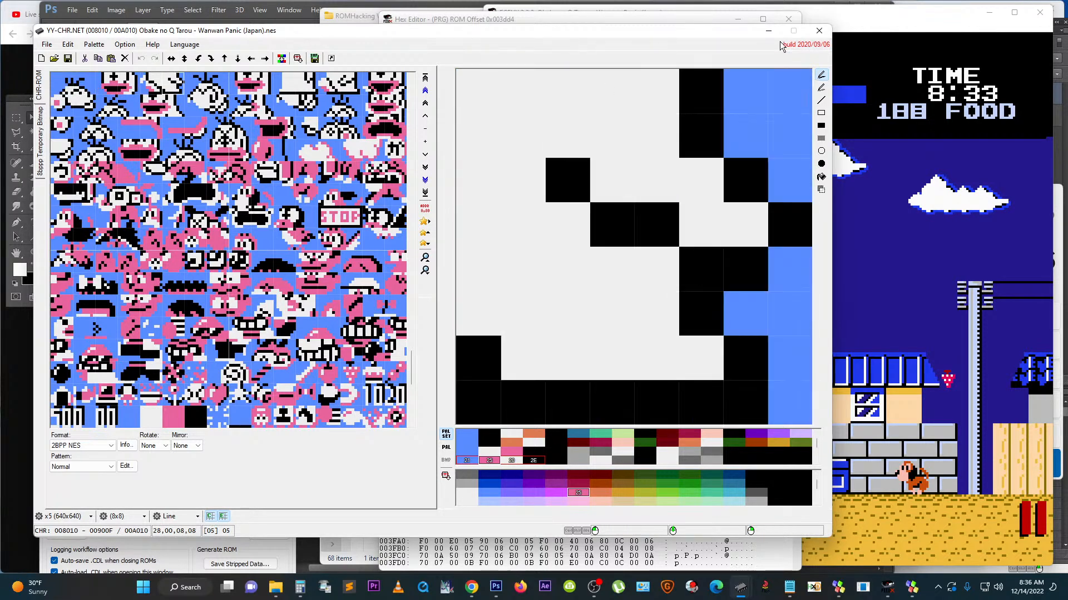
left_click(621, 20)
Step: Correct byte 0x3DD3 to 03 and enter 04 06 05 07 from 0x3DD6
left_click(513, 332)
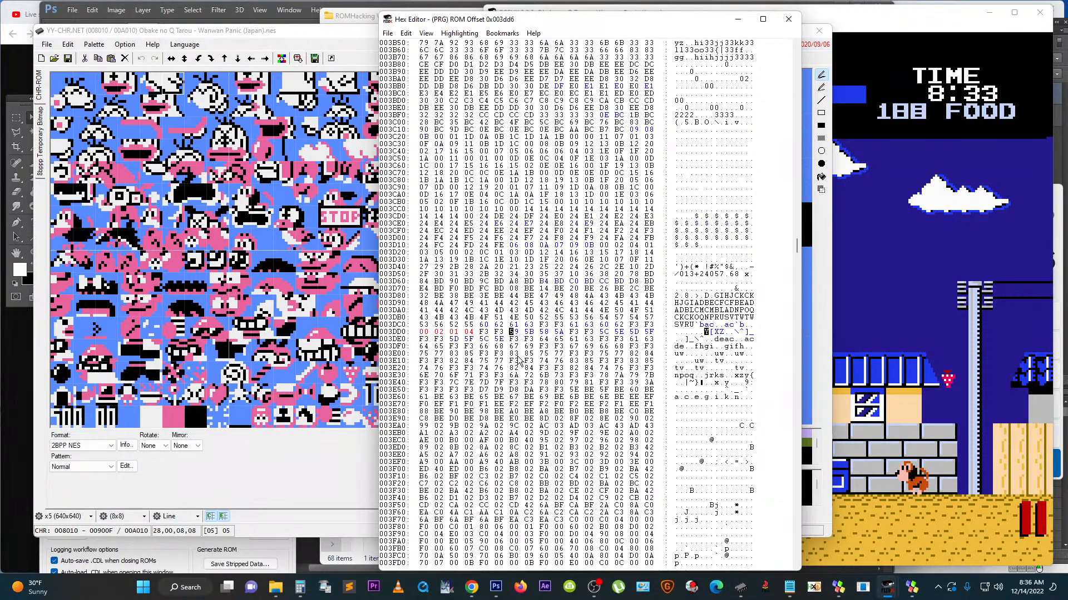
left_click(468, 332)
type("03")
left_click(516, 332)
type("04 0")
type("6 ")
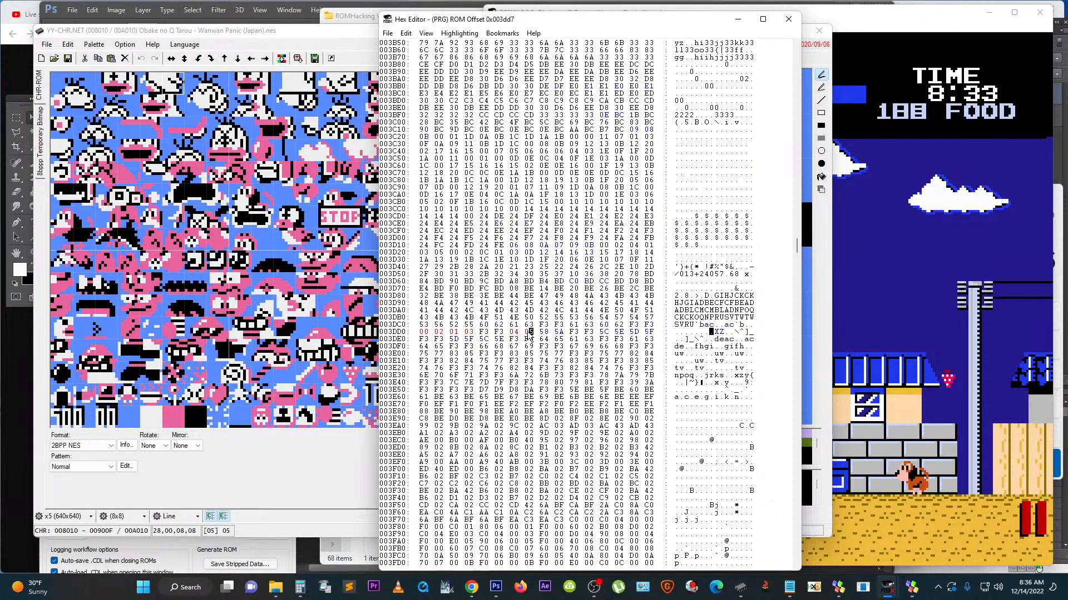
type("05 07")
left_click(962, 338)
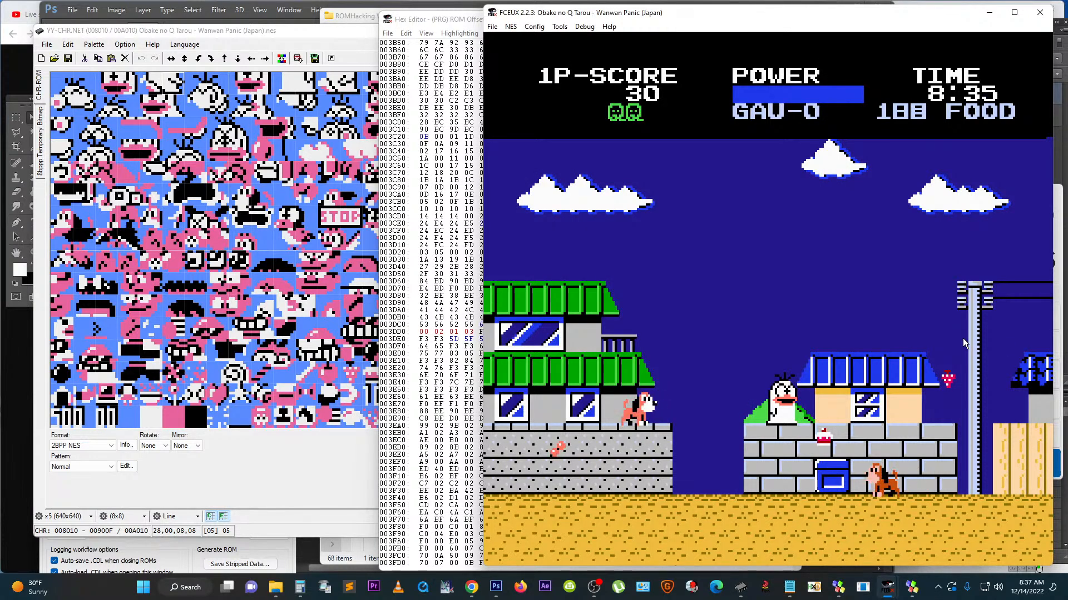
Step: Inspect the pixels of YY-CHR tiles 0 through 3
right_click(962, 339)
left_click(797, 307)
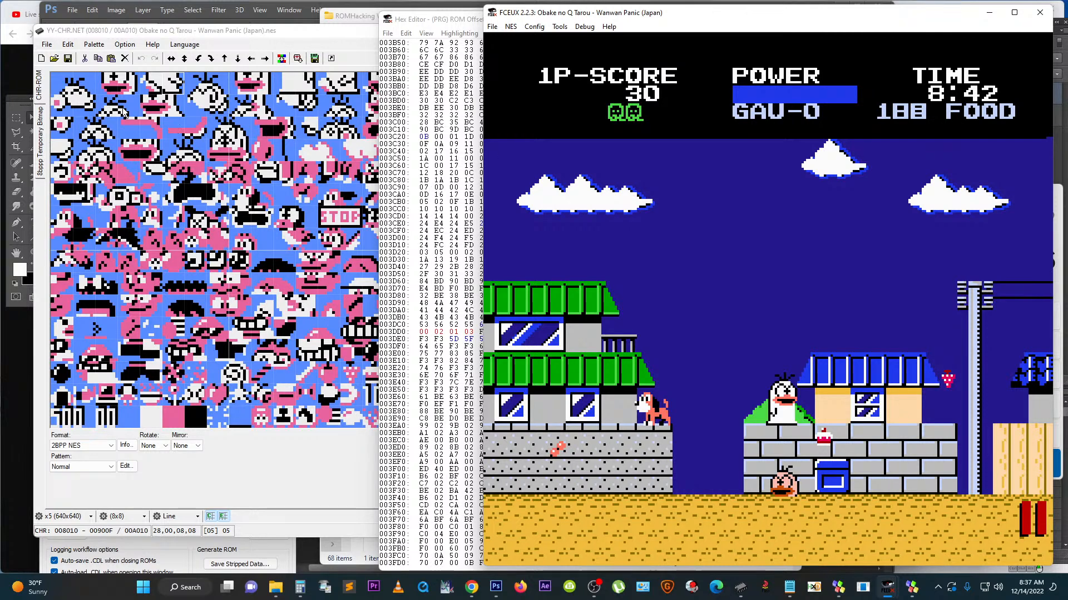
left_click(65, 86)
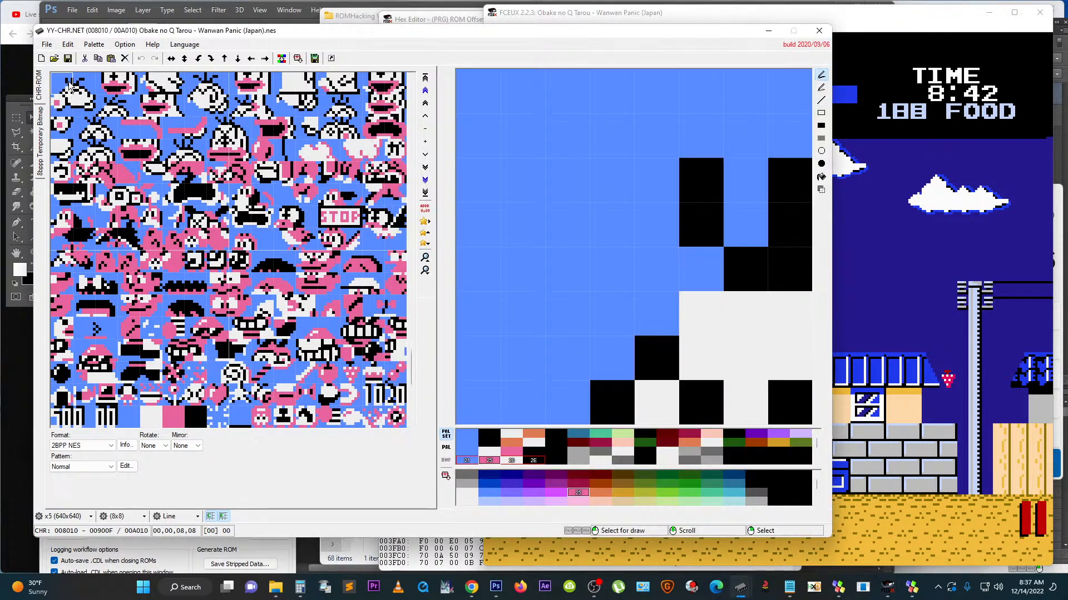
left_click(74, 85)
left_click(99, 85)
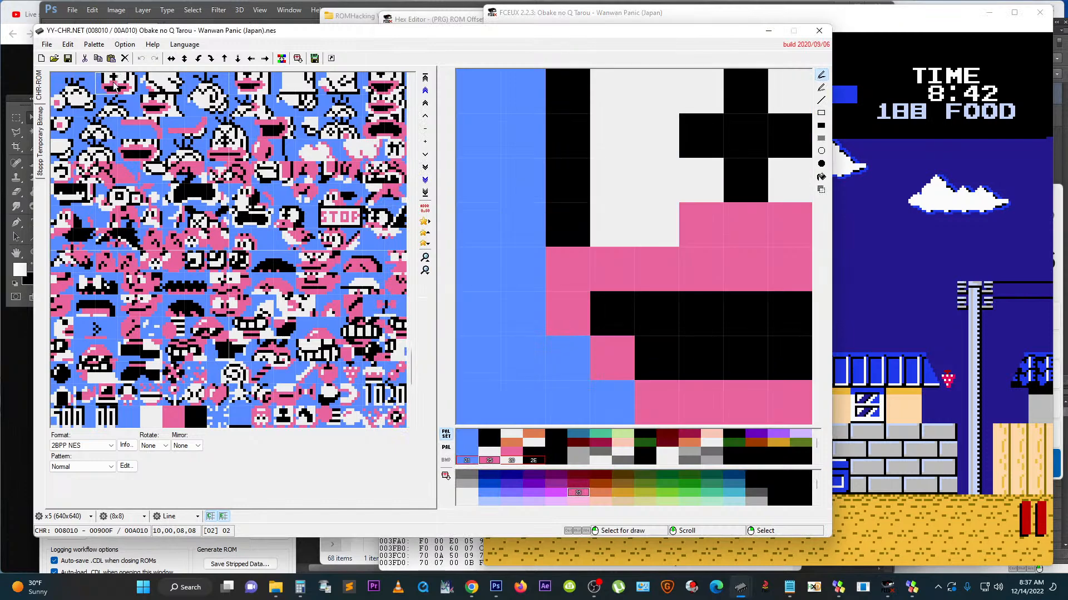
left_click(122, 86)
Step: Move YY-CHR down-left and the Hex Editor left, leaving the game window in front
left_click_drag(448, 35, 432, 83)
left_click(444, 25)
left_click_drag(445, 27, 273, 29)
left_click(962, 330)
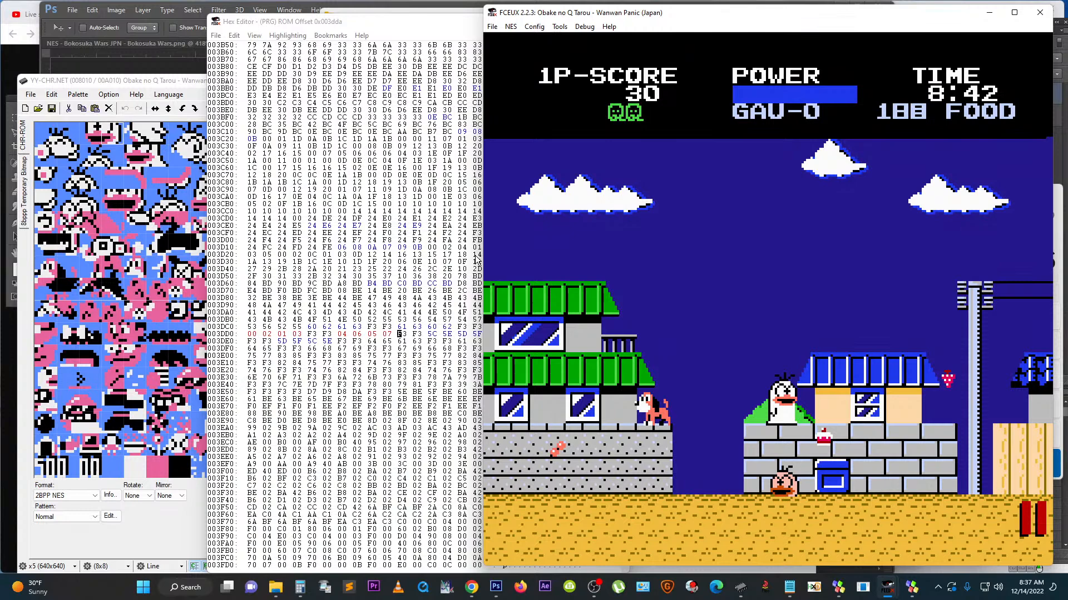
Step: Review the rewritten ROM bytes in the Hex Editor, then return to YY-CHR's sprite tiles
left_click(47, 156)
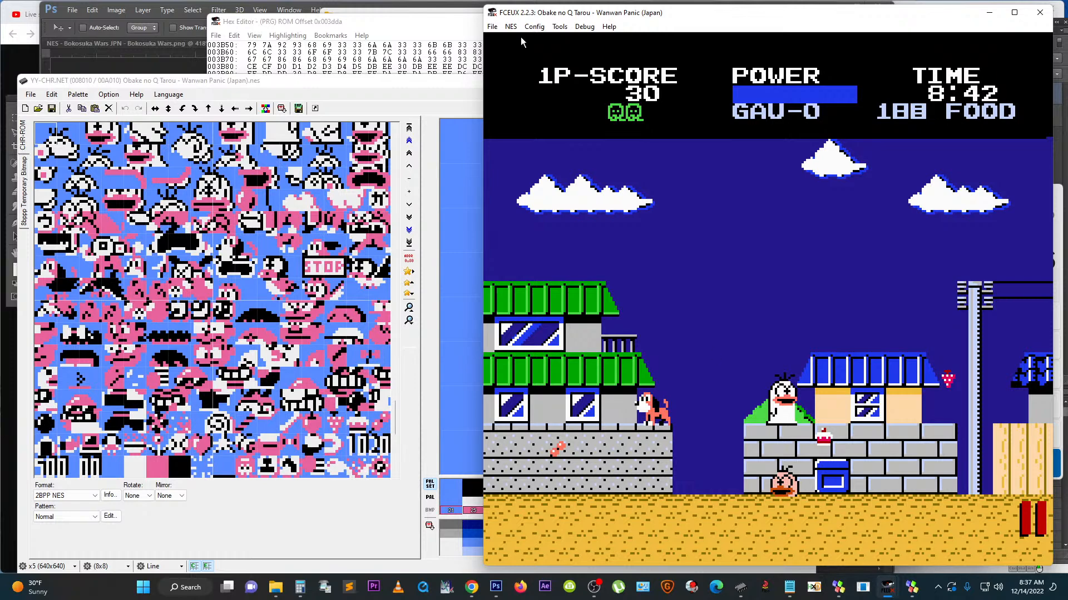
left_click(389, 24)
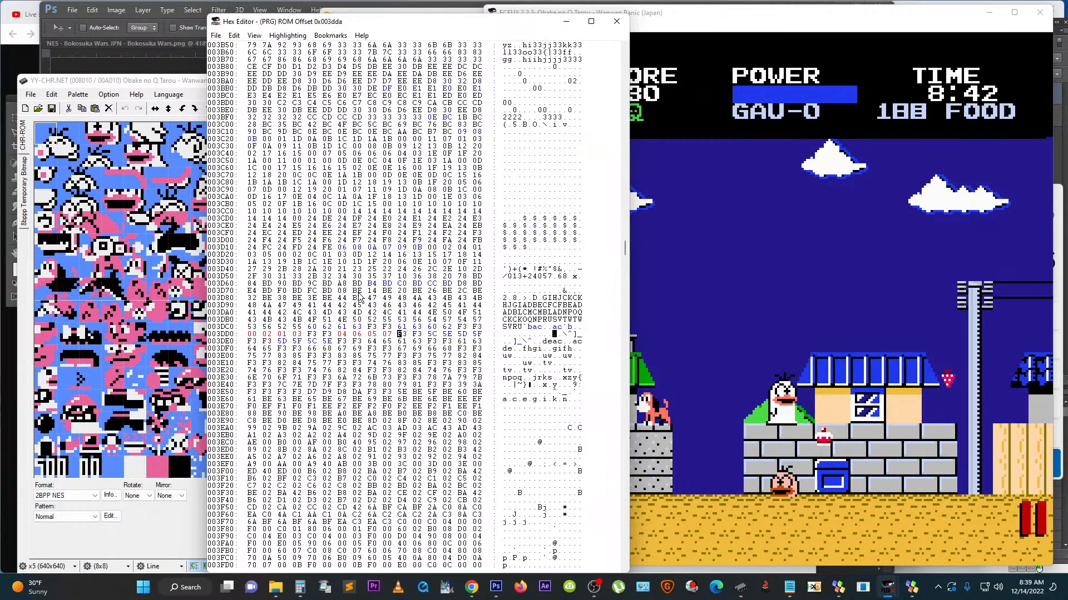
left_click(791, 211)
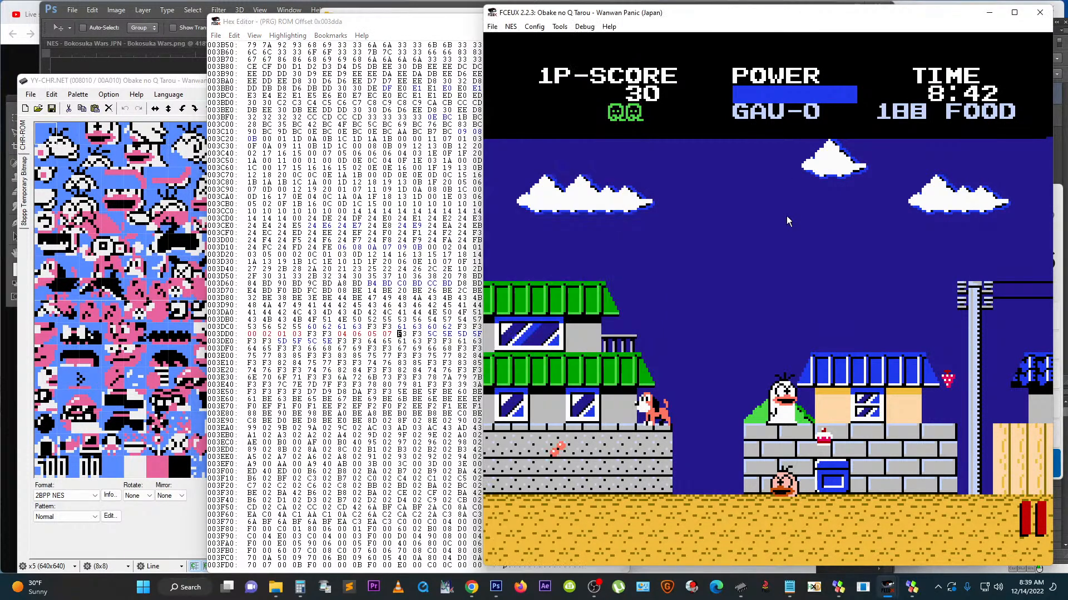
left_click(191, 528)
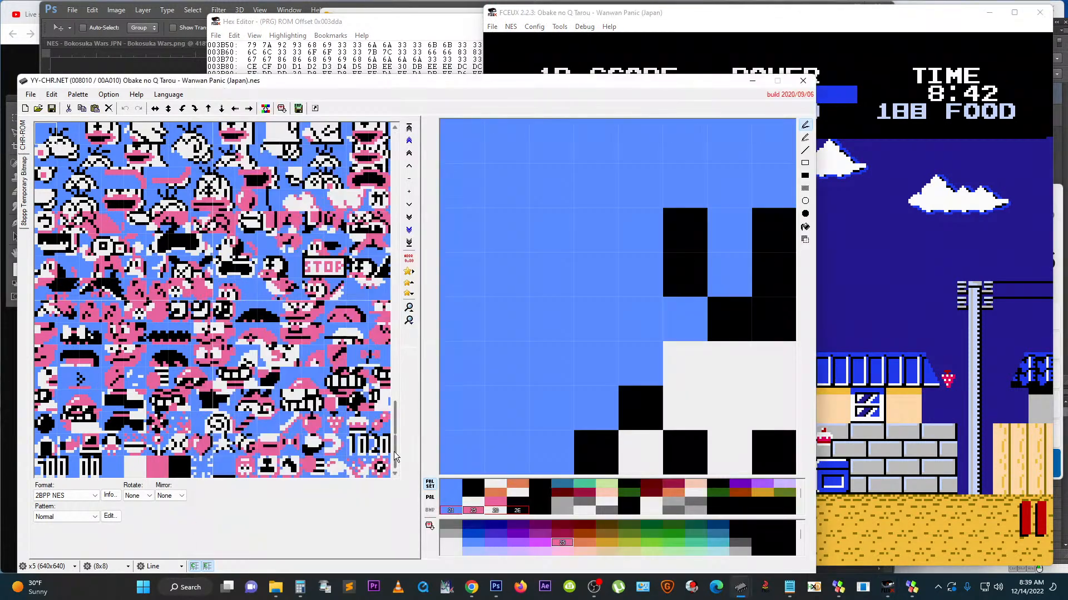
Step: Page YY-CHR to offset 009010 and step through the font tiles 0 to F, then return to FCEUX
left_click(394, 452)
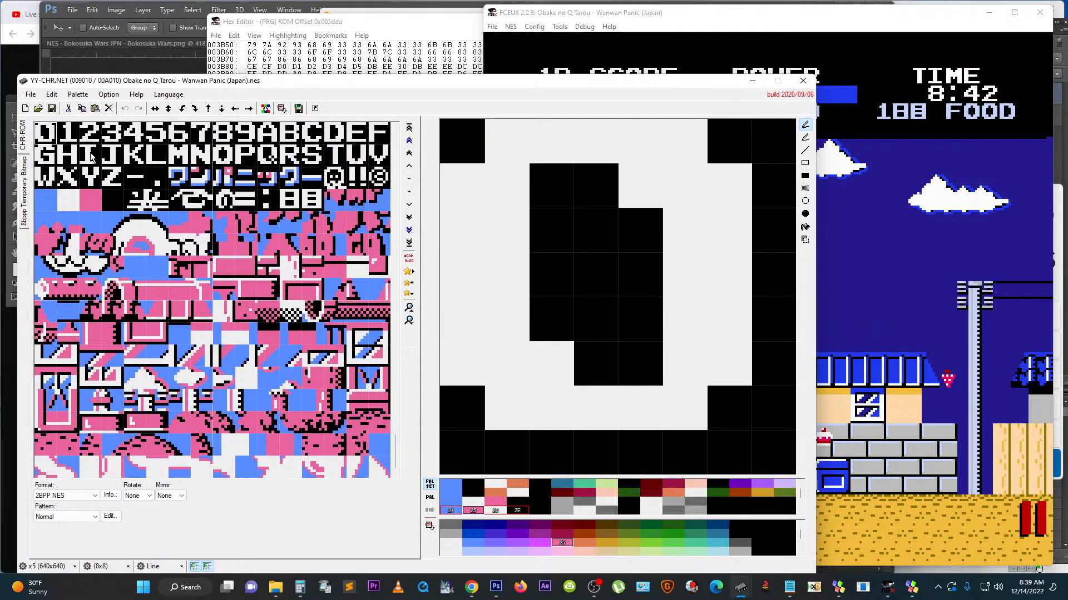
left_click_drag(56, 139, 336, 245)
left_click(872, 243)
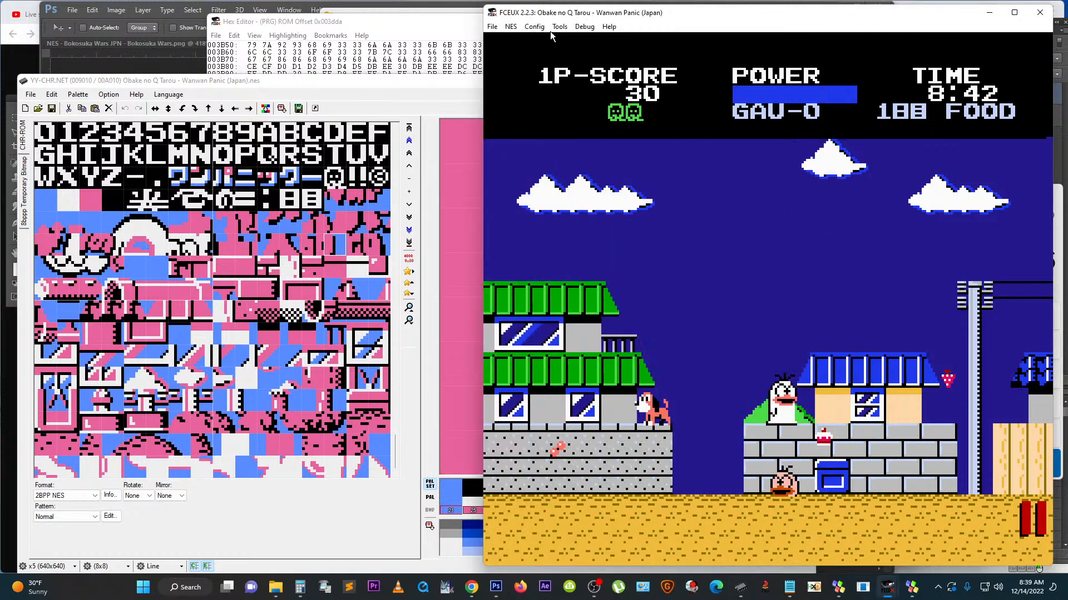
Step: Reset the game, pause it on the title screen, and check the Name Table Viewer
left_click(510, 27)
left_click(525, 40)
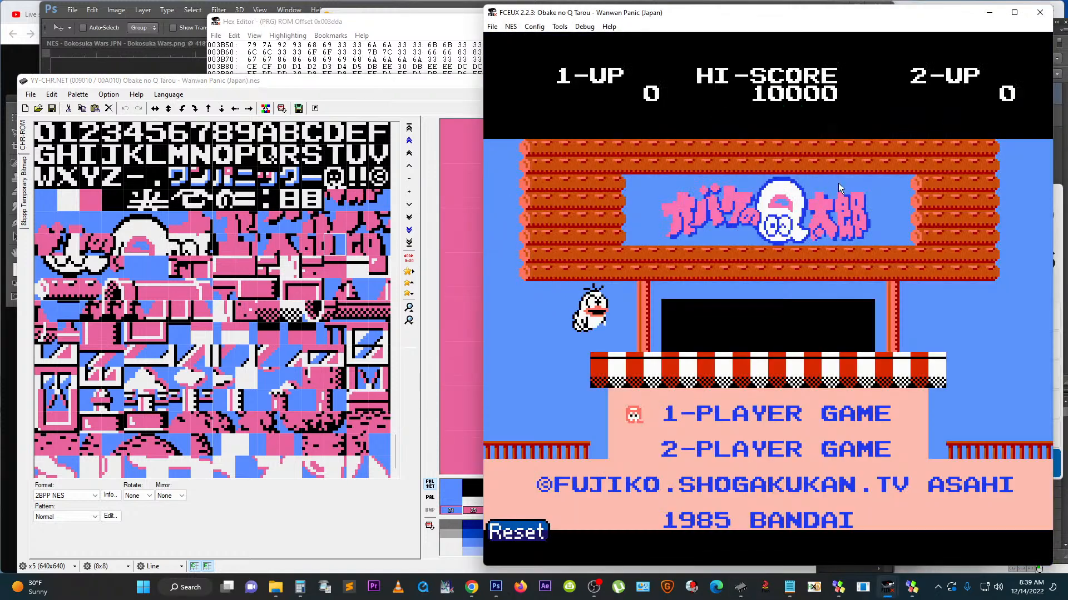
key("Pause")
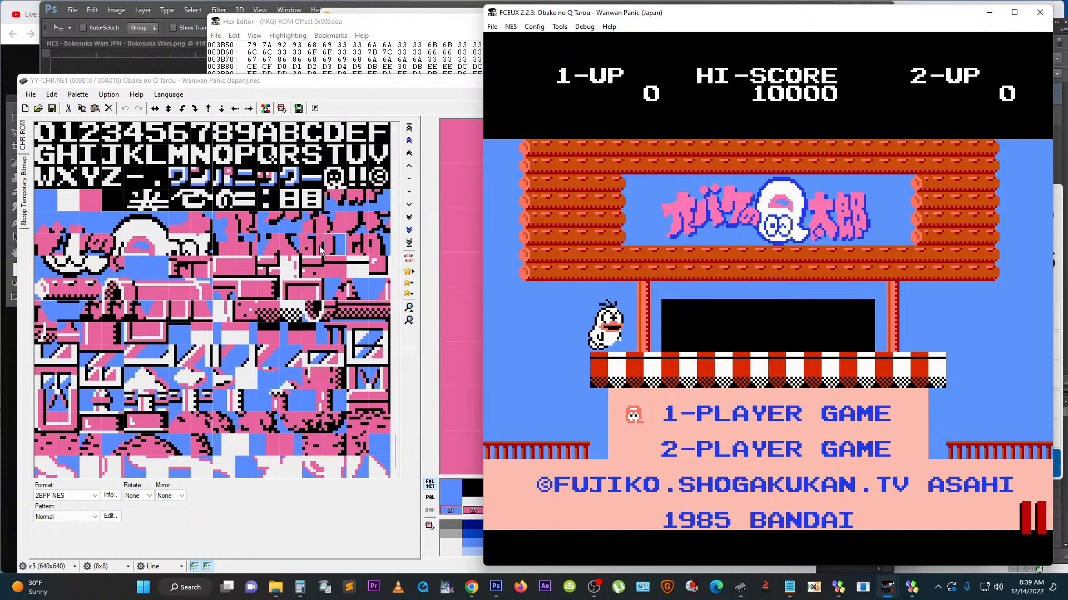
left_click(582, 28)
left_click(589, 68)
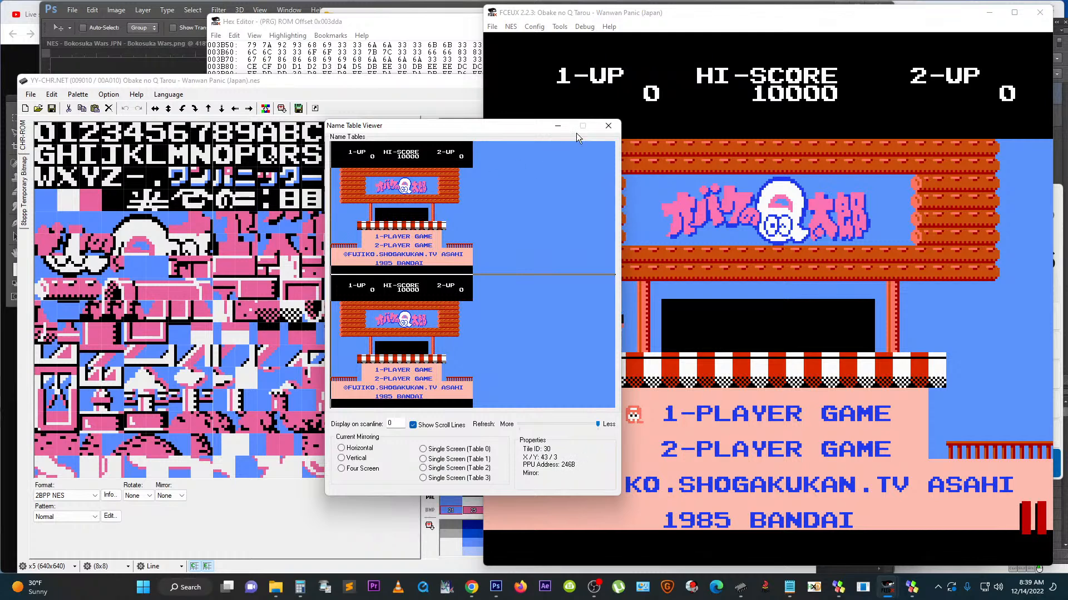
left_click(609, 128)
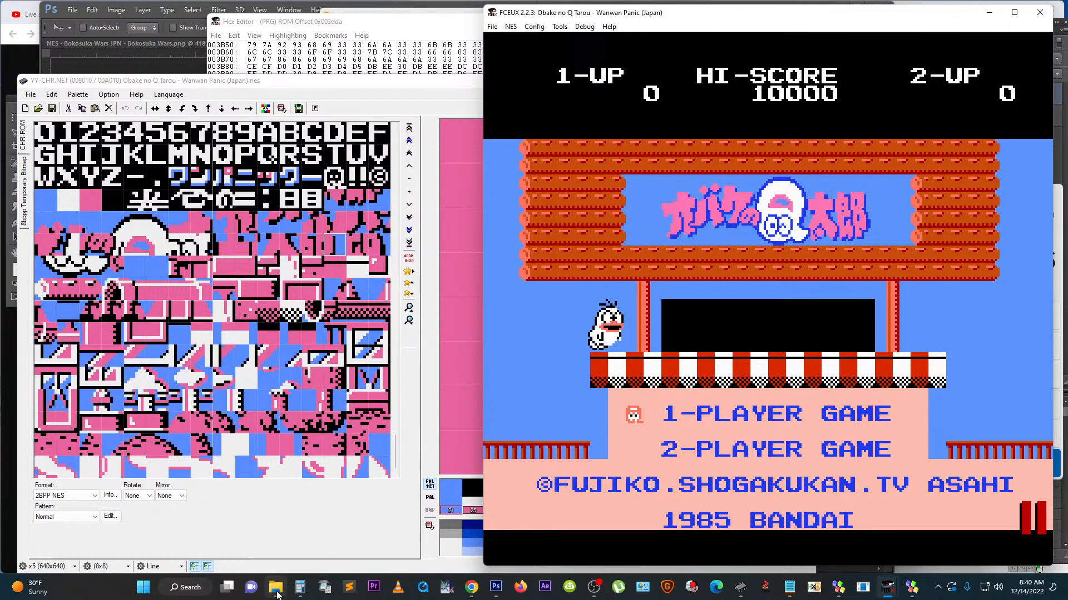
Step: Launch Oriton.exe from the Oriton Table Creator > Oriton folder in File Explorer
left_click(278, 561)
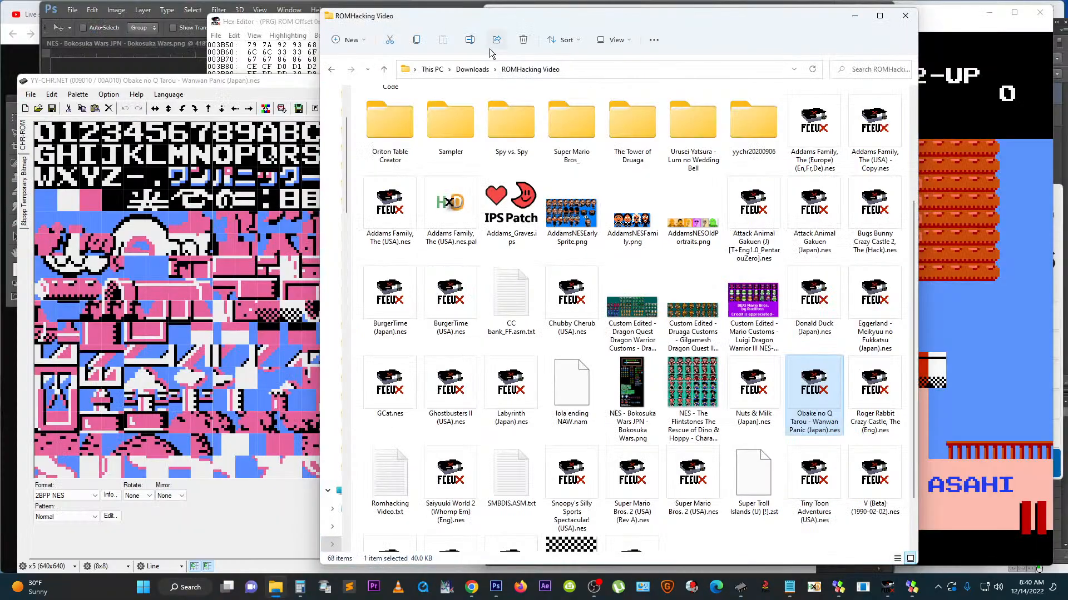
double_click(388, 128)
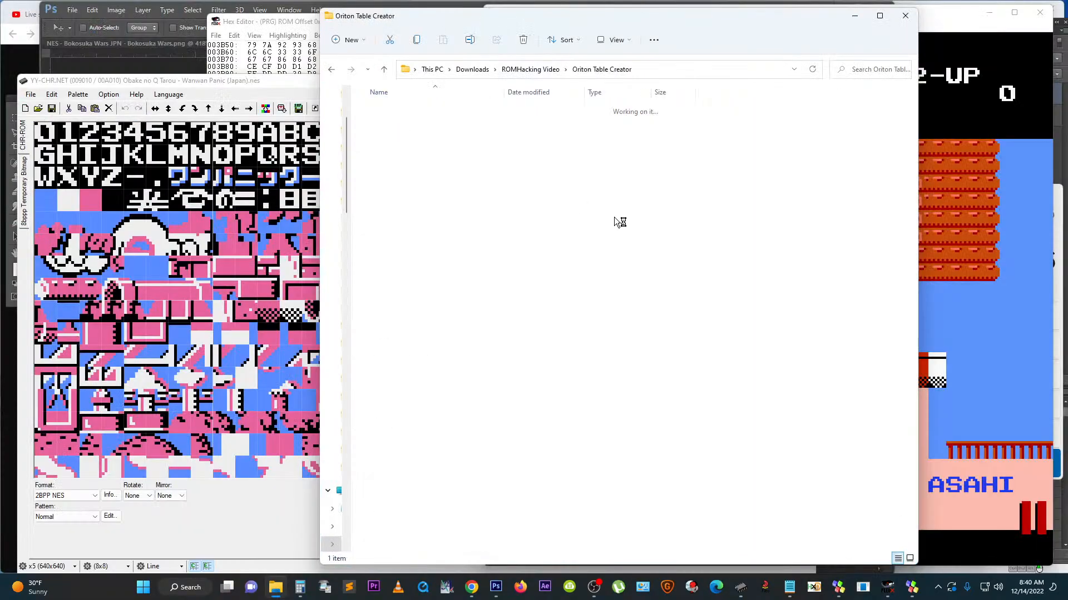
double_click(389, 109)
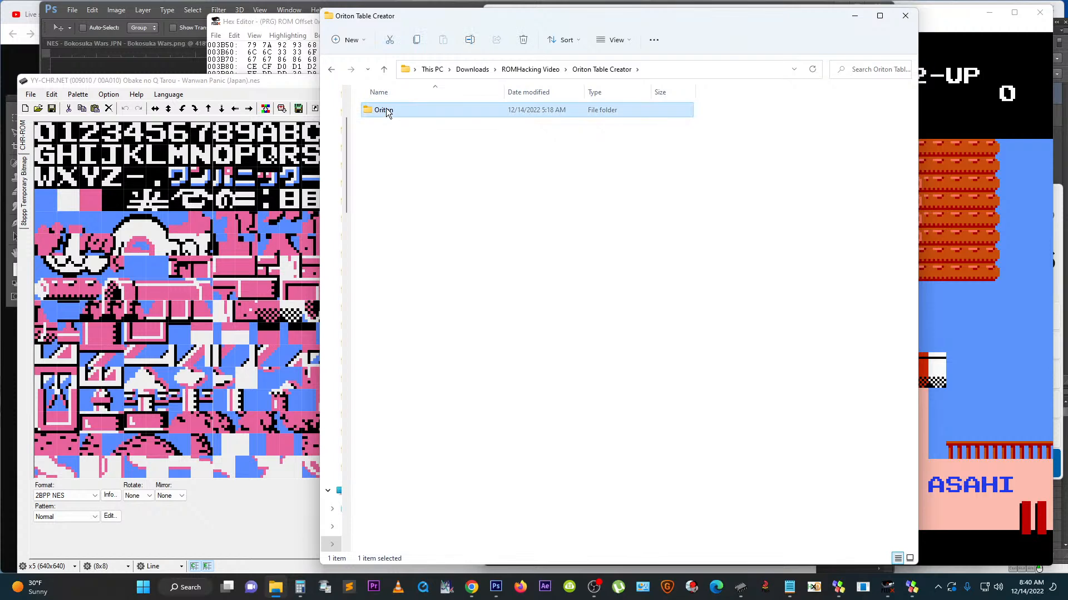
double_click(389, 144)
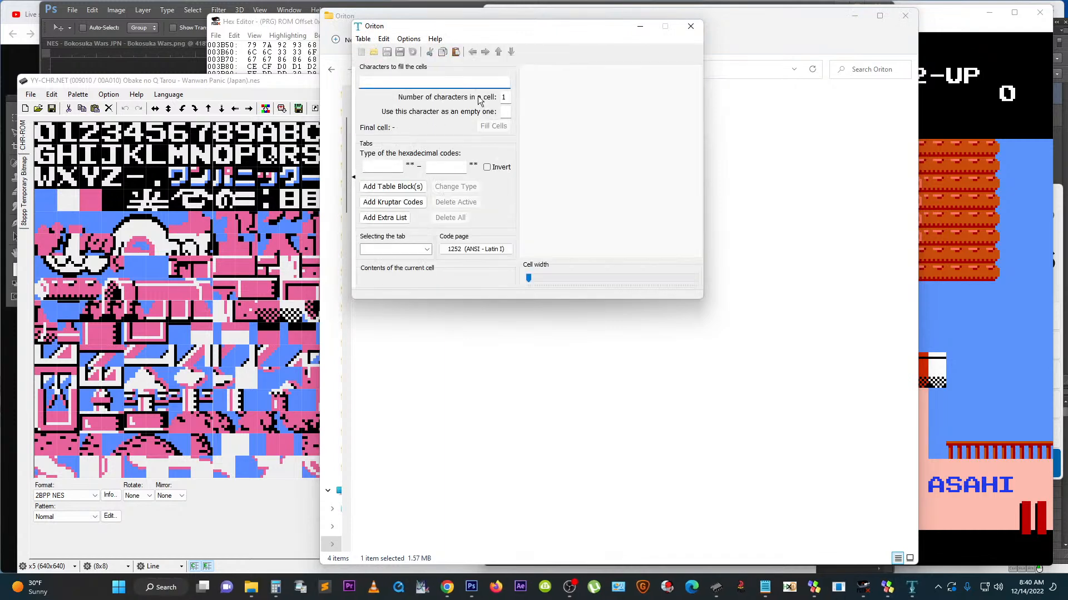
Step: Add a table block in Oriton and place it beside YY-CHR's font tiles
left_click(395, 189)
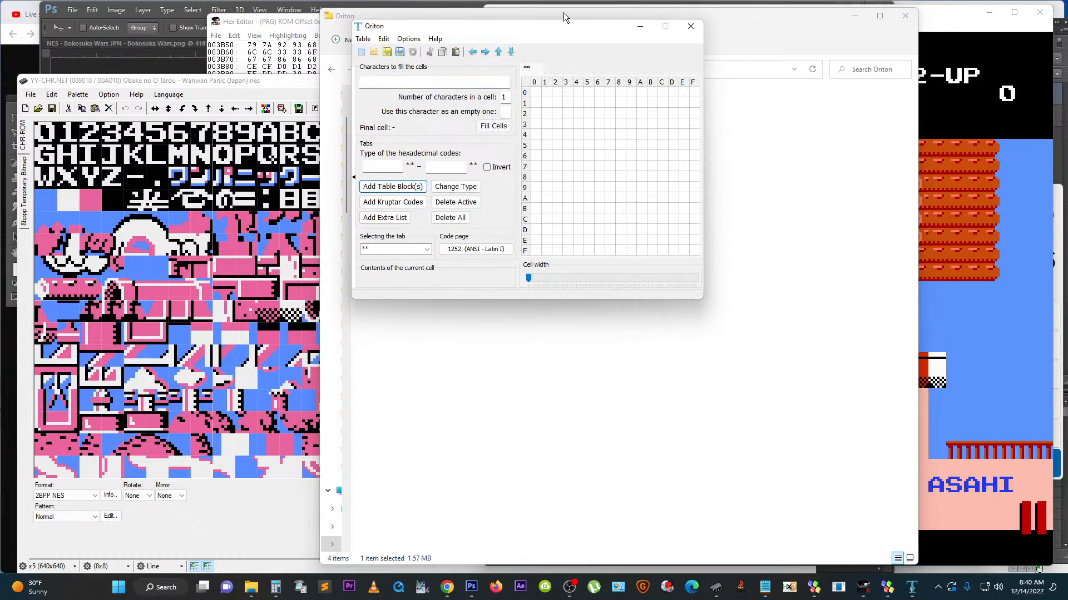
left_click_drag(532, 24, 779, 192)
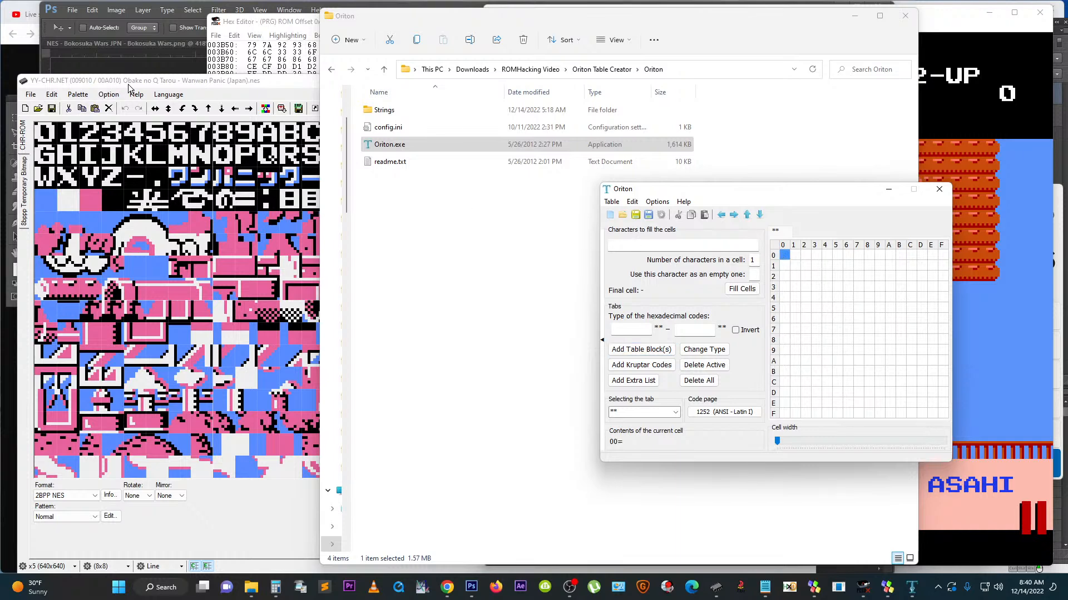
left_click(154, 83)
left_click_drag(842, 187, 835, 207)
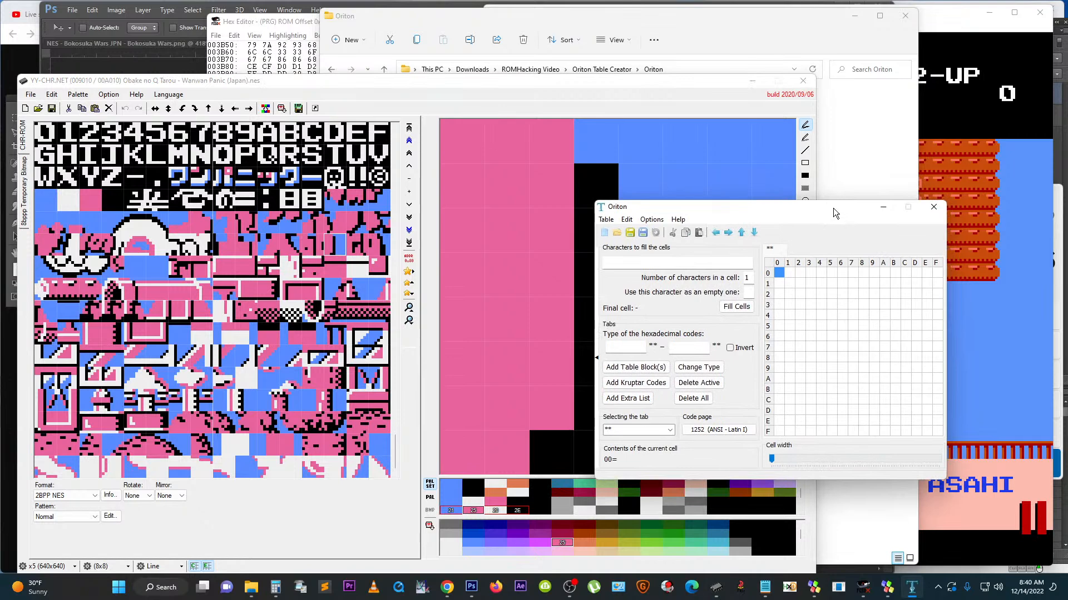
Step: Enter 0–9, A–Z, - and . for codes 00–25, then ! at 2E and c at 2F
type("012")
type("3456")
type("789")
type("AB")
type("CDEF")
type("GHIJKLM")
type("NOPQRST")
type("UVW")
type("XYZ")
type("-")
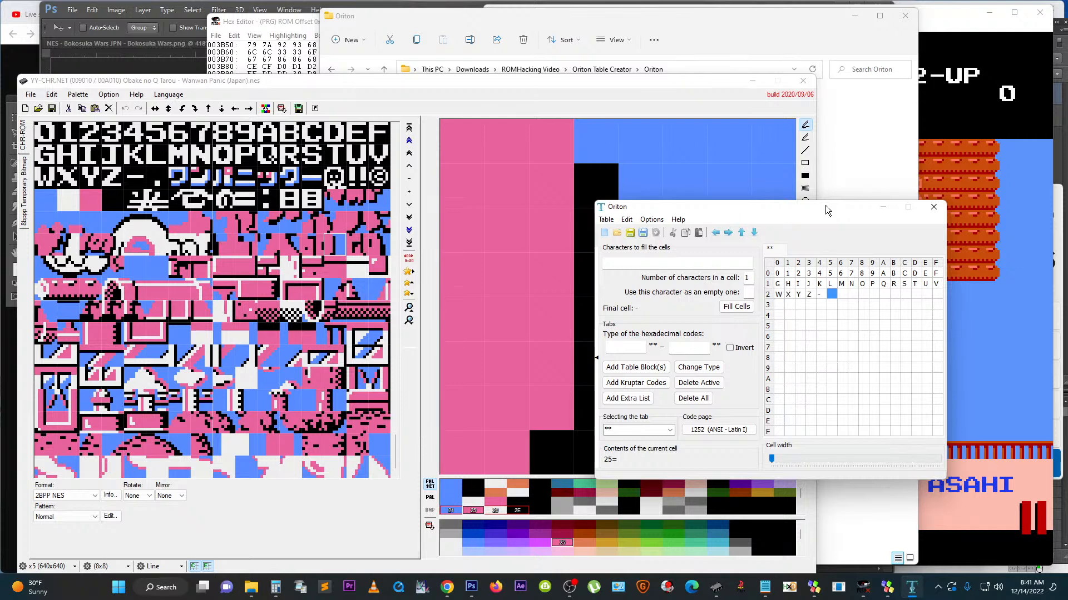
type(".")
key("Right")
key("Right")
key("Right")
key("Right")
key("Right")
key("Left")
key("Left")
key("Left")
key("Left")
key("Left")
key("Left")
key("Left")
key("Left")
key("Left")
key("Left")
key("Left")
key("Left")
key("Left")
key("Down")
key("Right")
key("Right")
key("Right")
key("Right")
key("Right")
key("Right")
key("Right")
key("Up")
key("Right")
key("Right")
key("Right")
key("Right")
key("Right")
key("Right")
key("Right")
type("! c")
left_click(605, 220)
Step: Save Oriton's table as QTaroTable.tbl in the ROMHacking Video folder
left_click(625, 269)
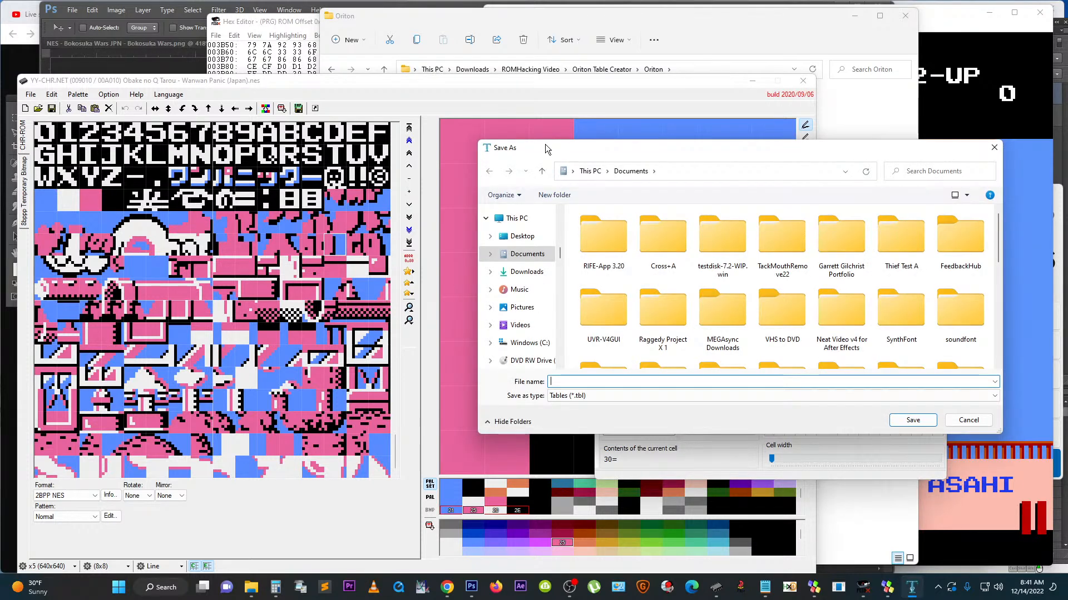
scroll(559, 245, "up", 3)
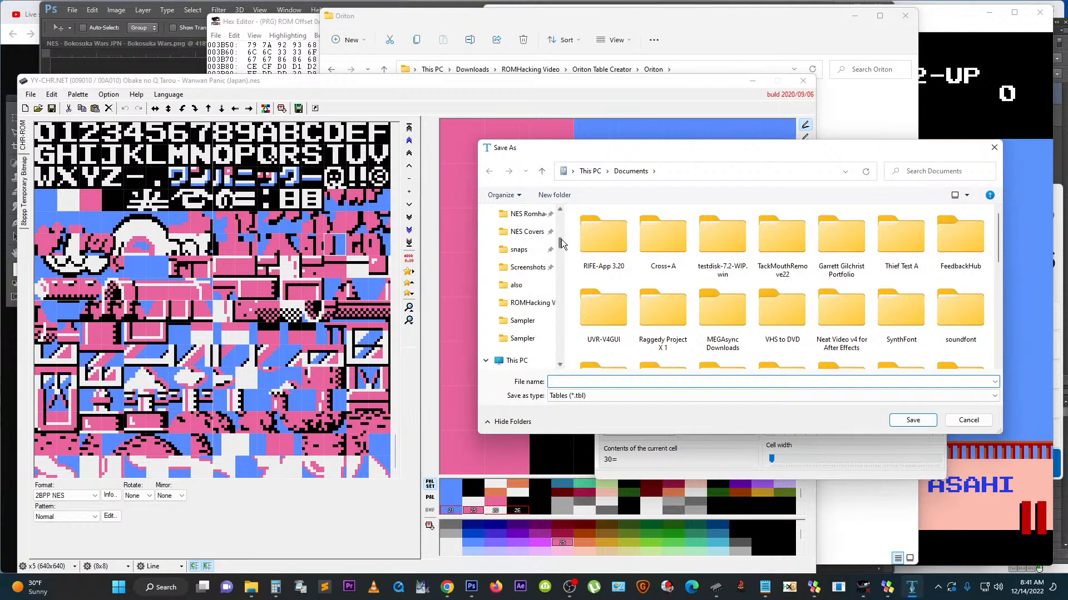
left_click(531, 303)
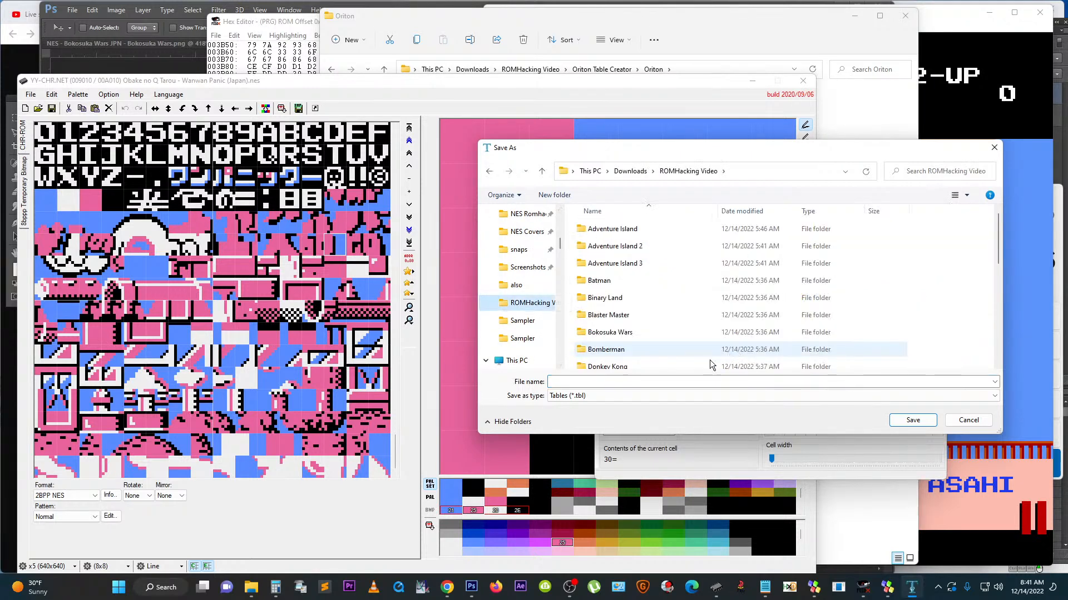
left_click(621, 382)
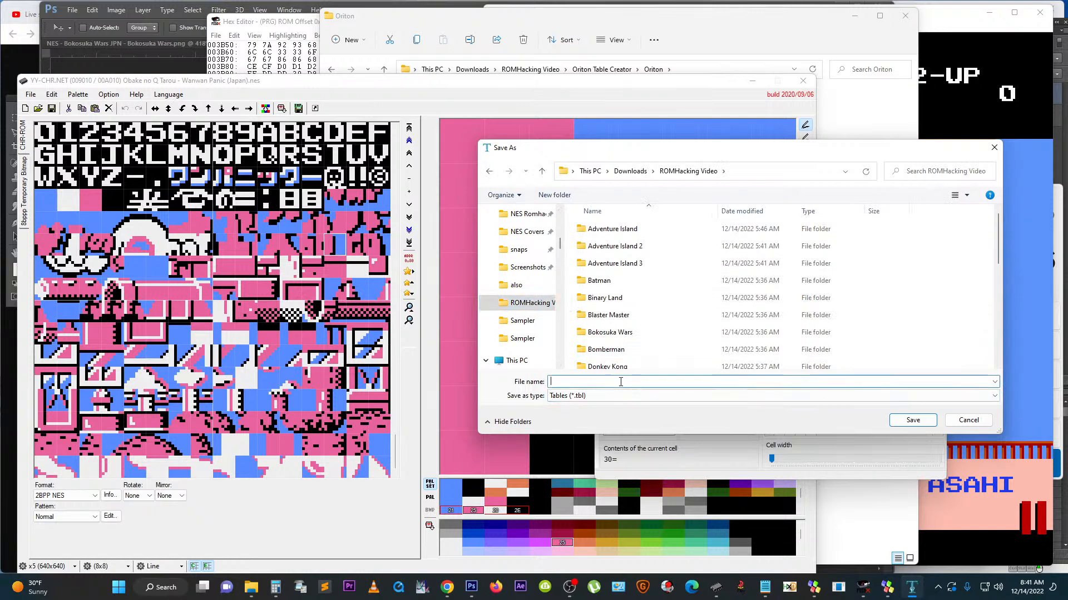
type("QTaroTable")
key("Return")
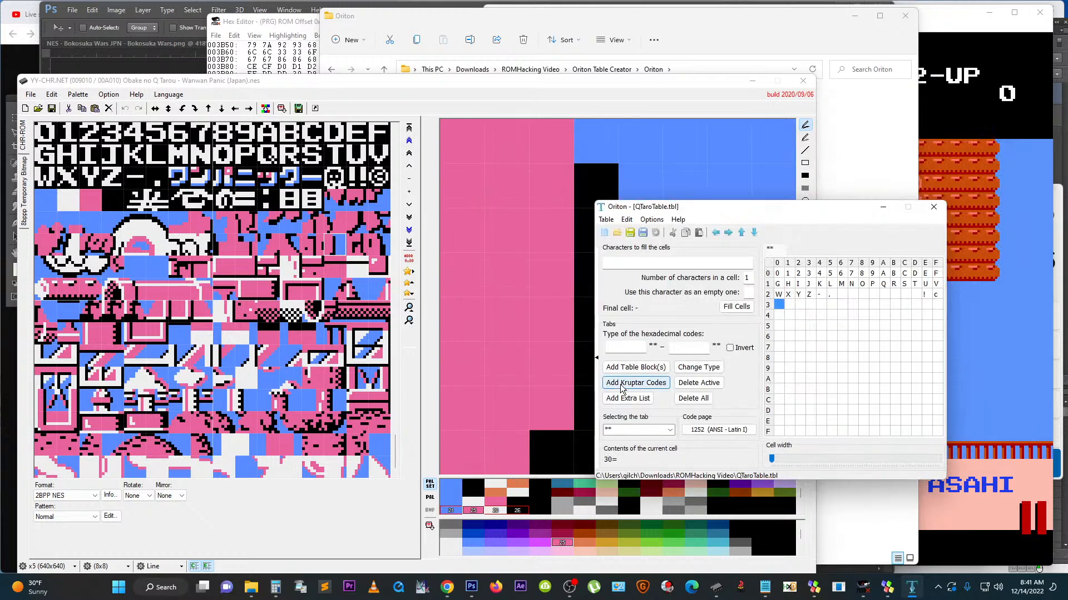
Step: Move the Oriton window aside, return to the ROMHacking Video folder, and switch to Notepad
left_click_drag(786, 213, 561, 274)
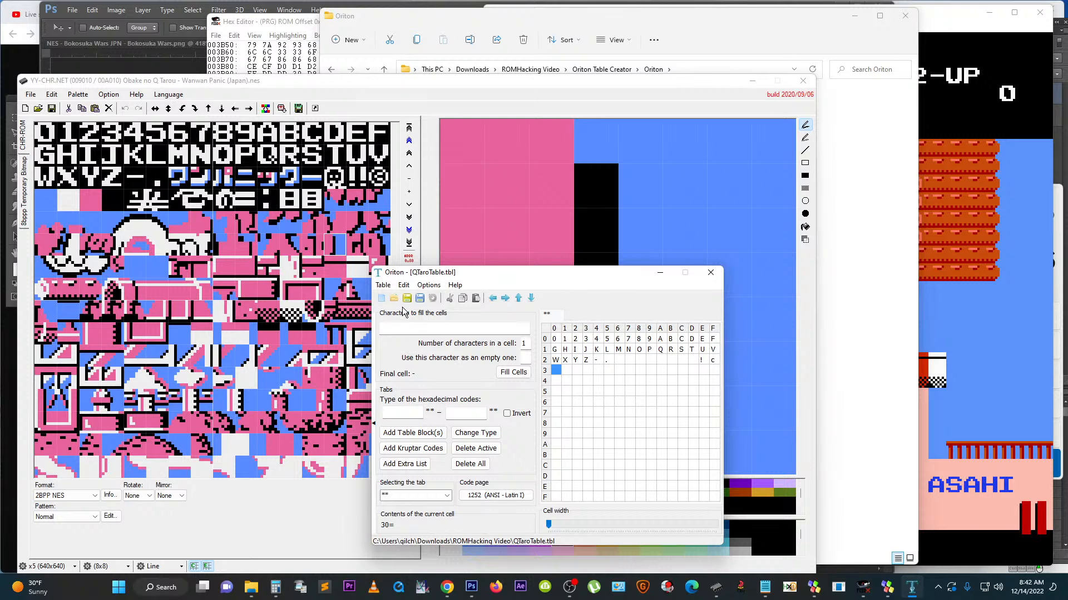
left_click(513, 16)
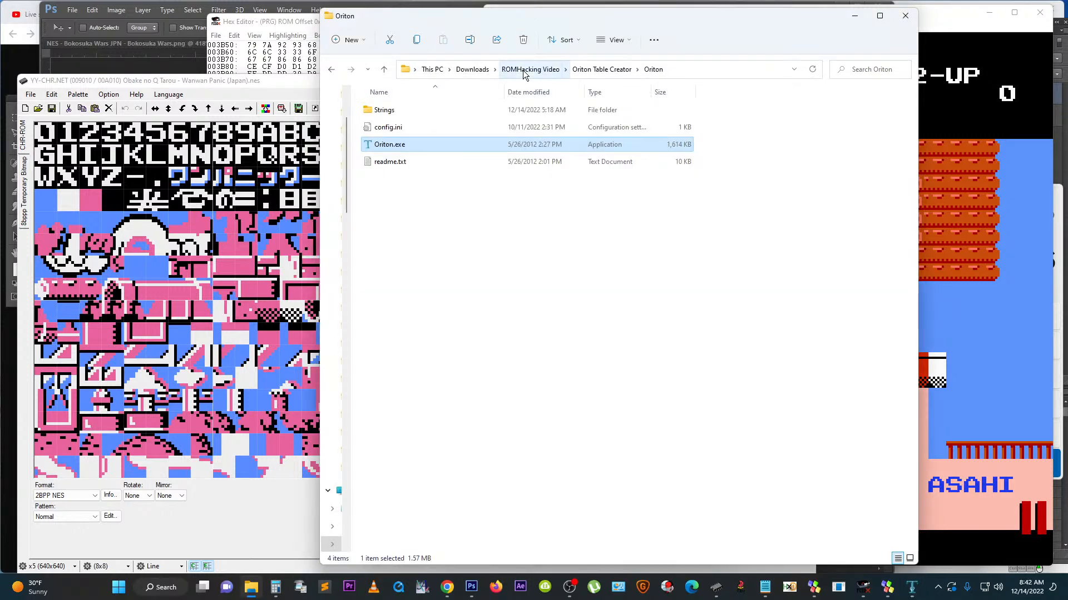
left_click(523, 71)
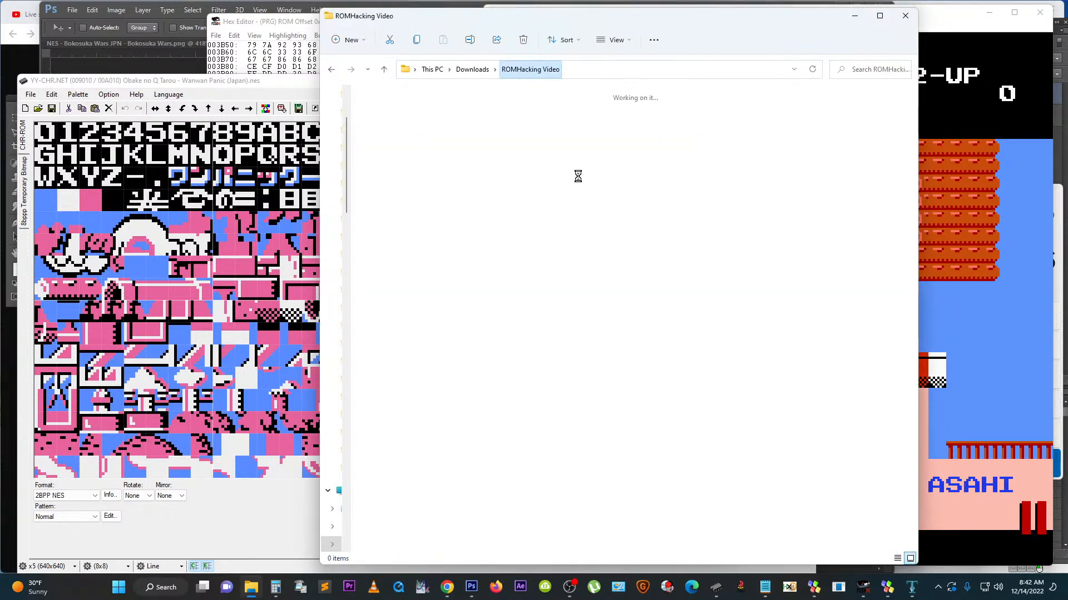
mouse_move(765, 587)
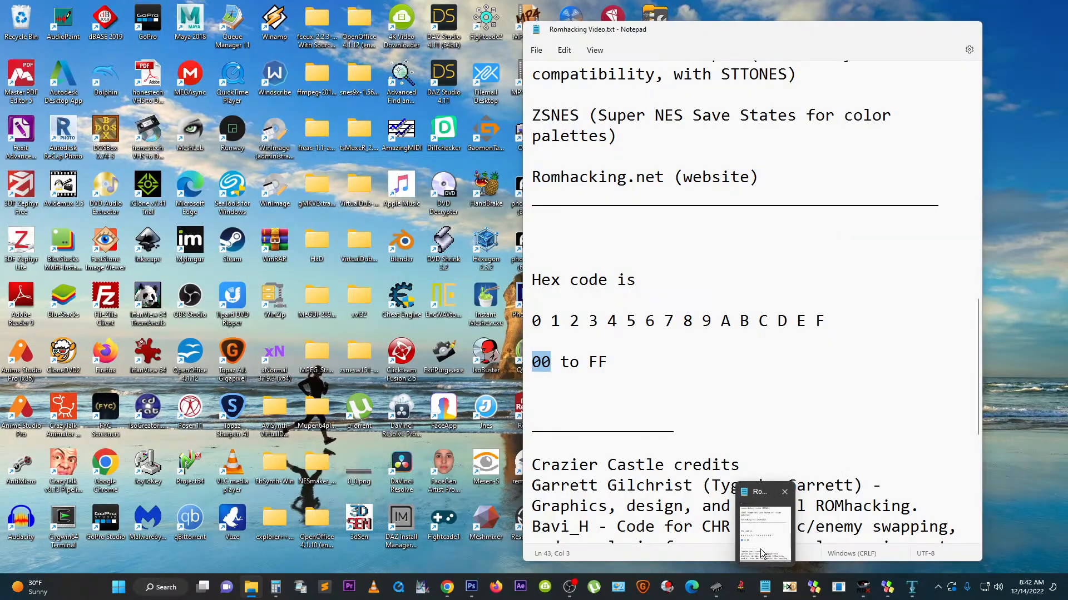
left_click(759, 549)
left_click(535, 50)
left_click(543, 88)
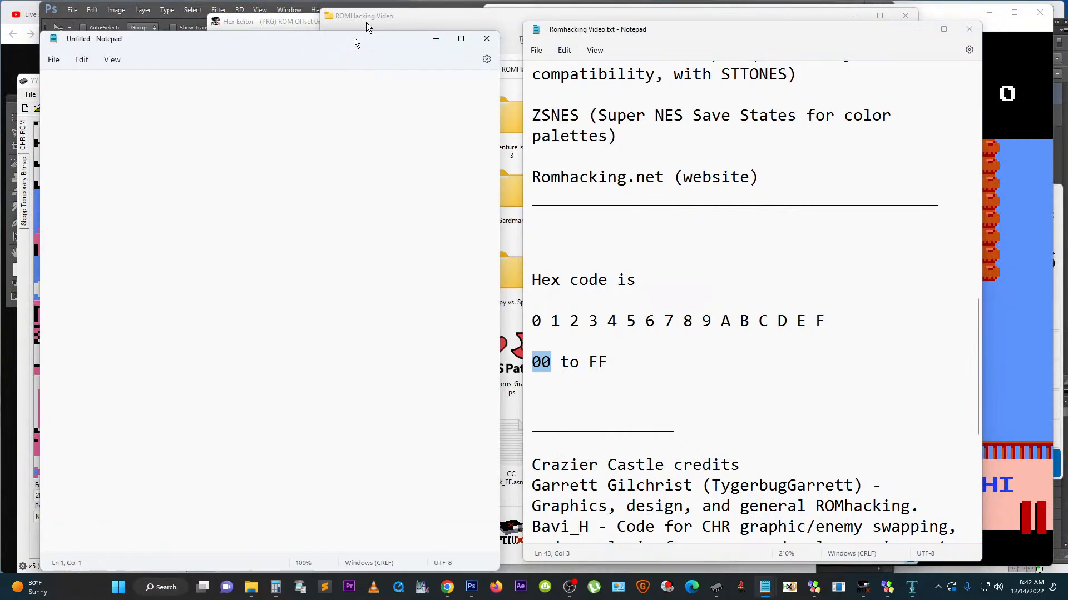
Step: Drag QTaroTable.tbl into the empty Notepad to show its mappings, then bring FCEUX forward
left_click(366, 22)
scroll(870, 316, "down", 3)
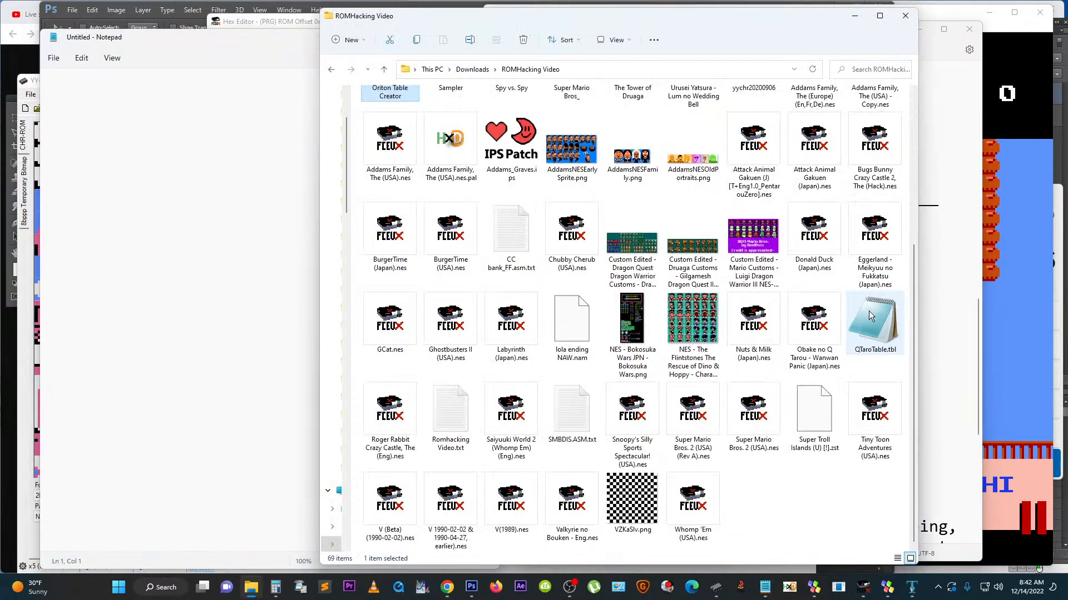
left_click_drag(872, 332, 93, 148)
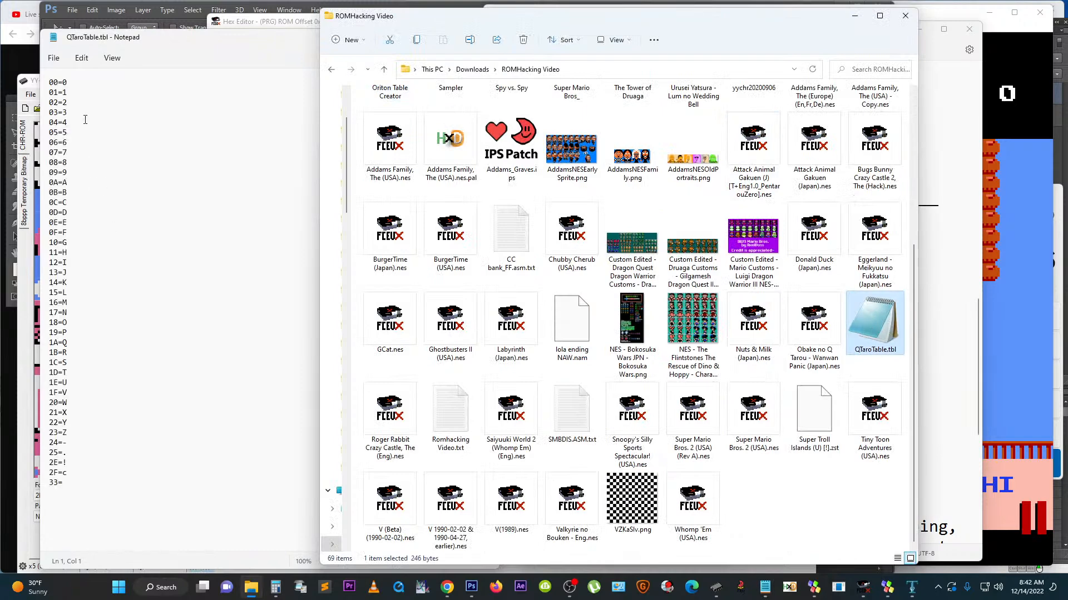
left_click(70, 490)
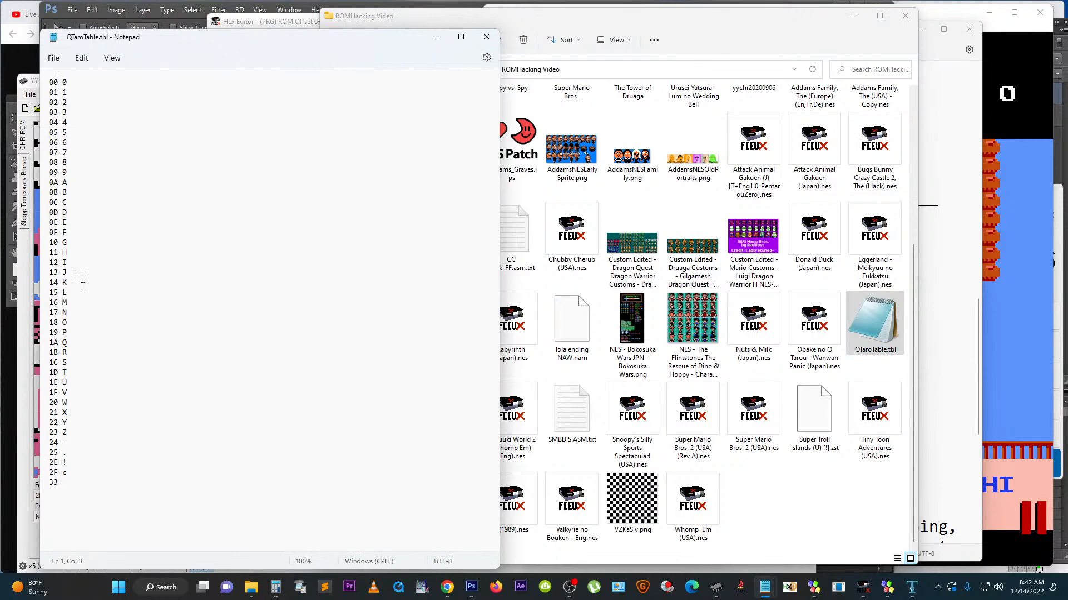
left_click(1012, 180)
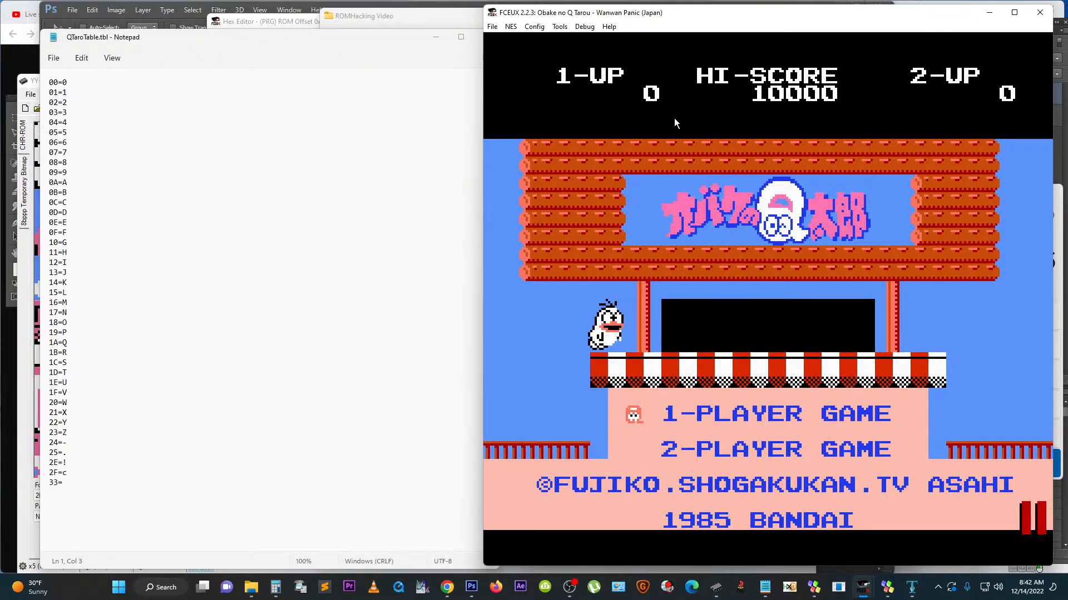
Step: Open FCEUX's ROM Hex Editor and move it off the table text
left_click(559, 26)
mouse_move(590, 27)
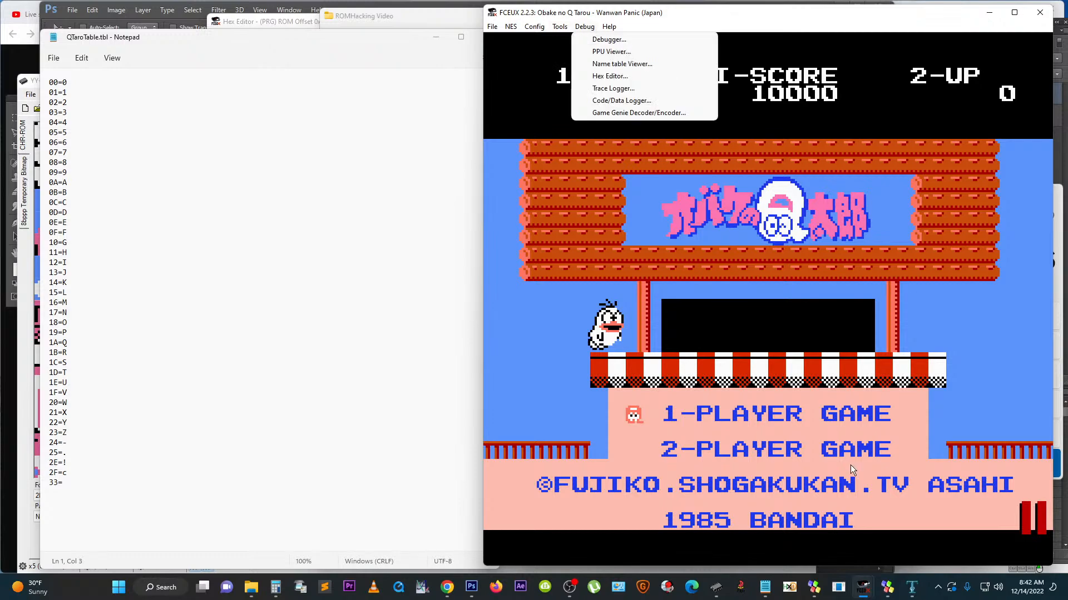
left_click(605, 75)
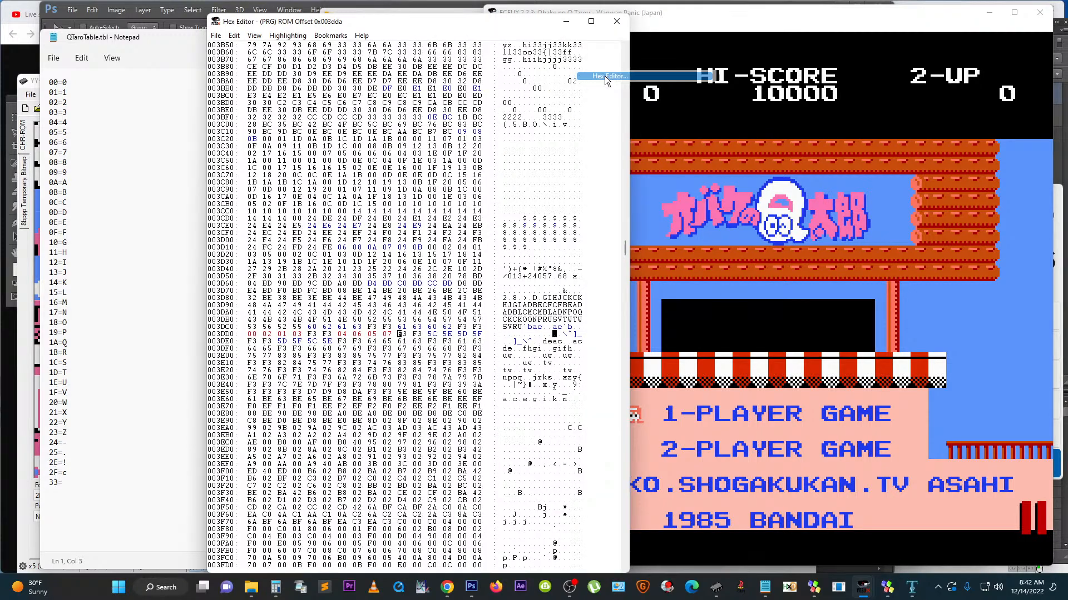
left_click_drag(452, 21, 654, 21)
Step: Load QTaroTable.tbl as the Hex Editor's table and select bytes 0x003BE4 to 0x003C24
left_click(415, 32)
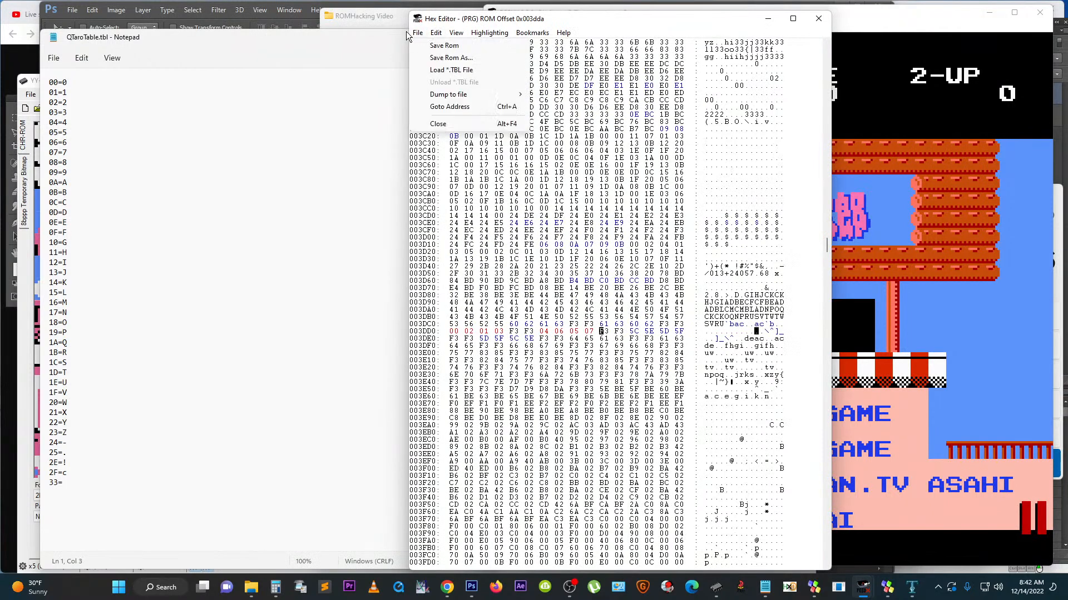
left_click(451, 69)
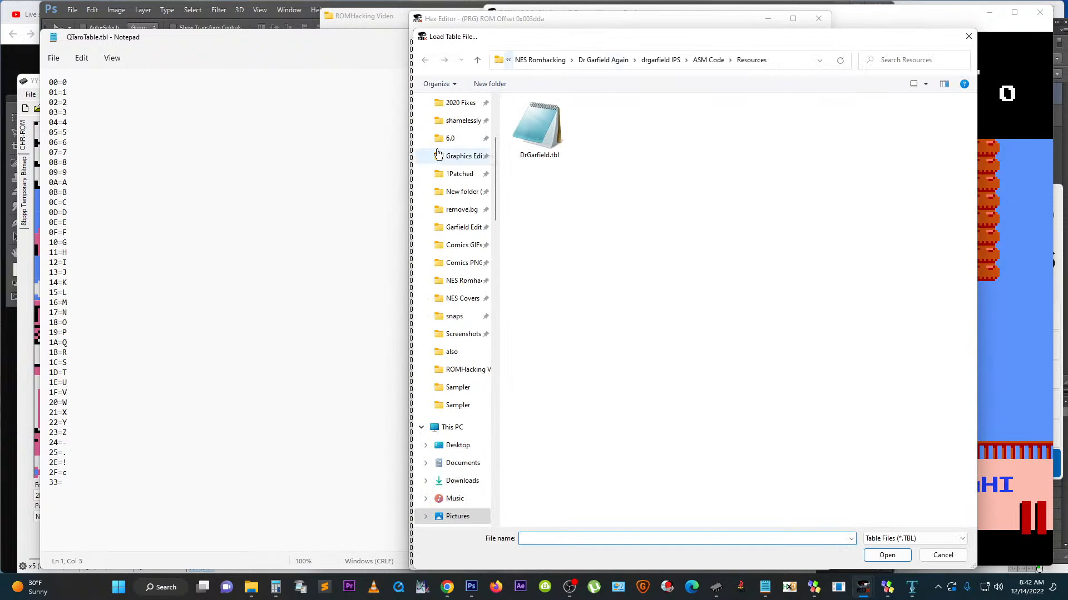
left_click(465, 371)
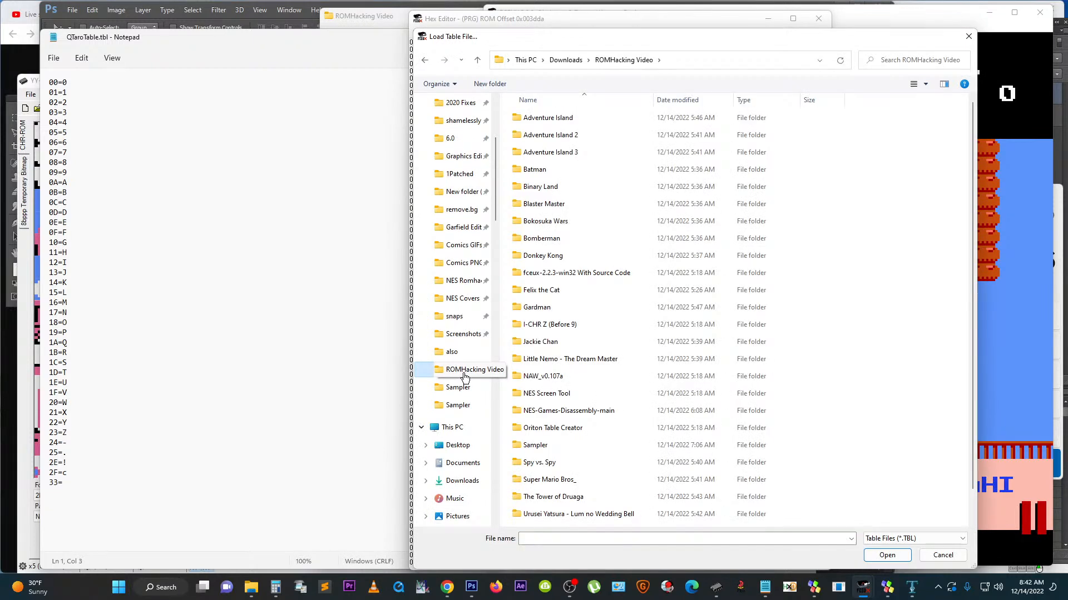
left_click(671, 100)
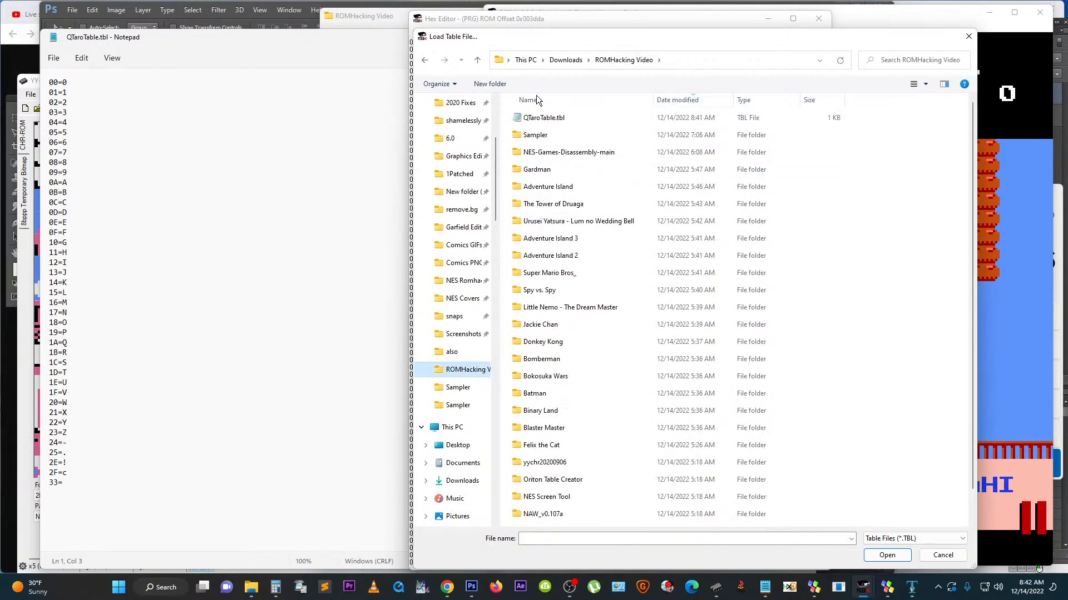
left_click(542, 117)
left_click(887, 555)
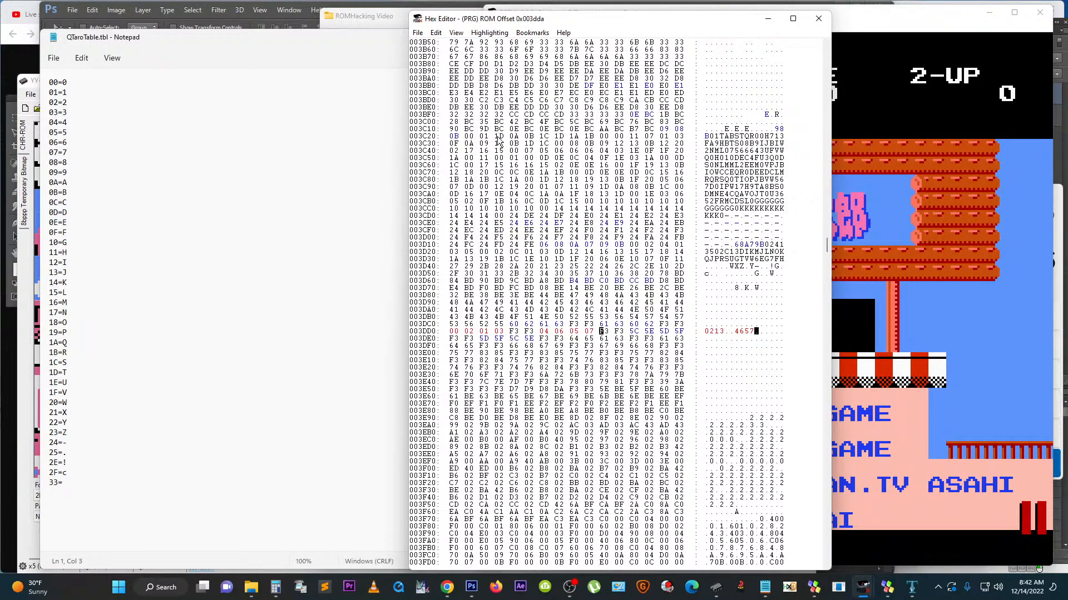
left_click_drag(637, 15, 559, 11)
left_click_drag(646, 132, 664, 147)
left_click_drag(748, 238, 741, 201)
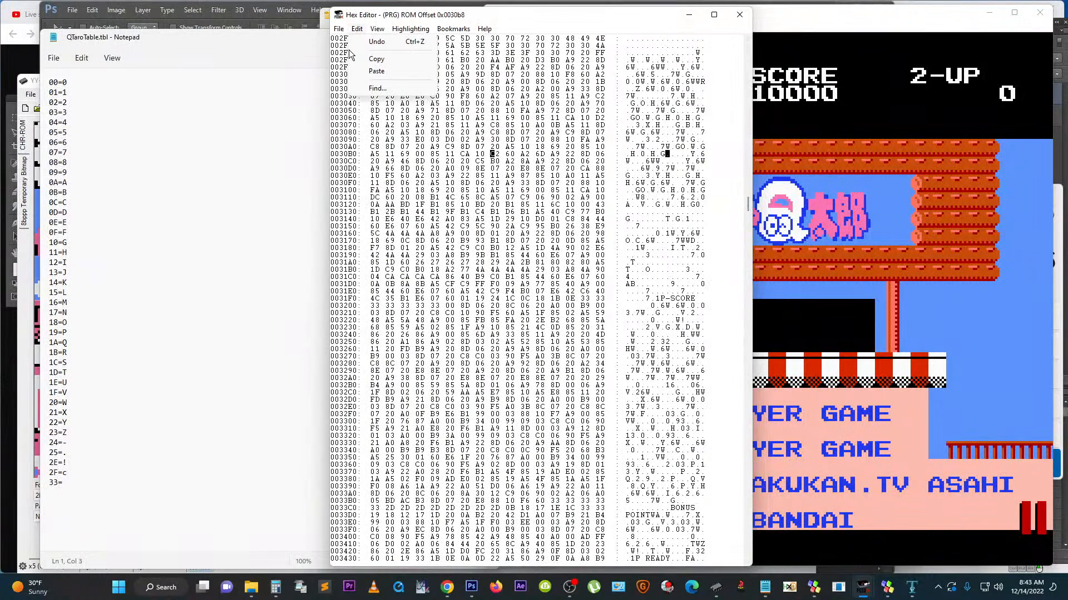
Step: Text-search the ROM for BANDAI, found at 0x002DB4, and slide the Hex Editor left to reveal the game
left_click(365, 91)
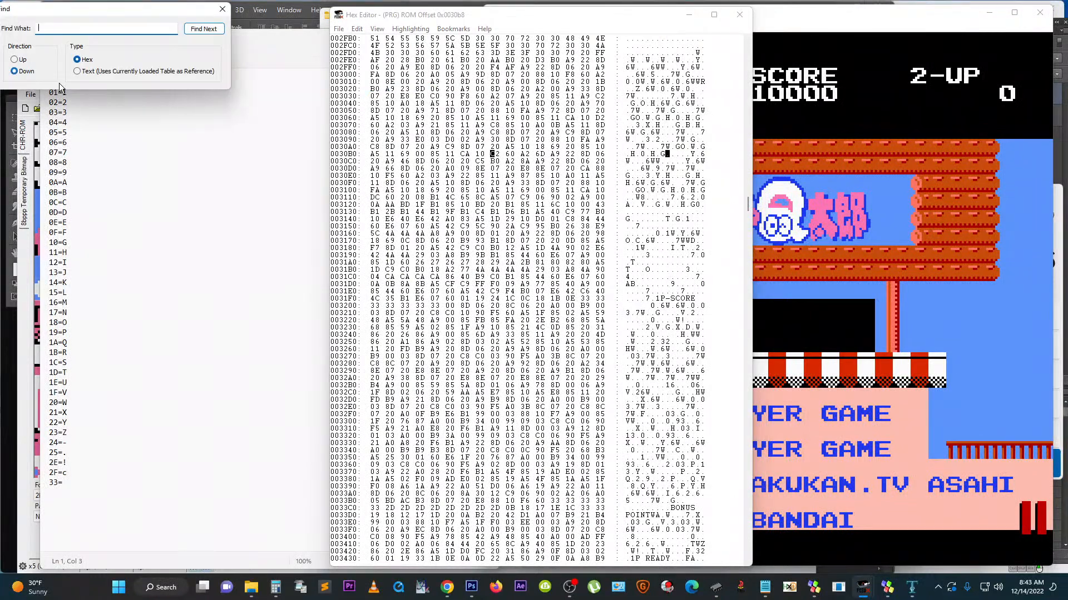
left_click(77, 72)
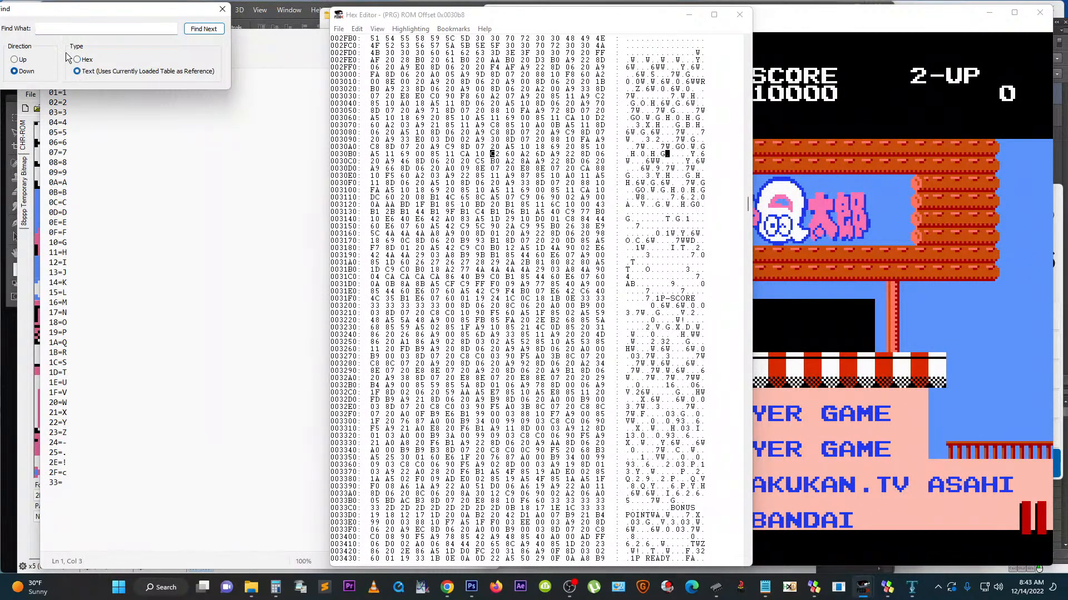
left_click(47, 30)
type("BANDAI")
key("Return")
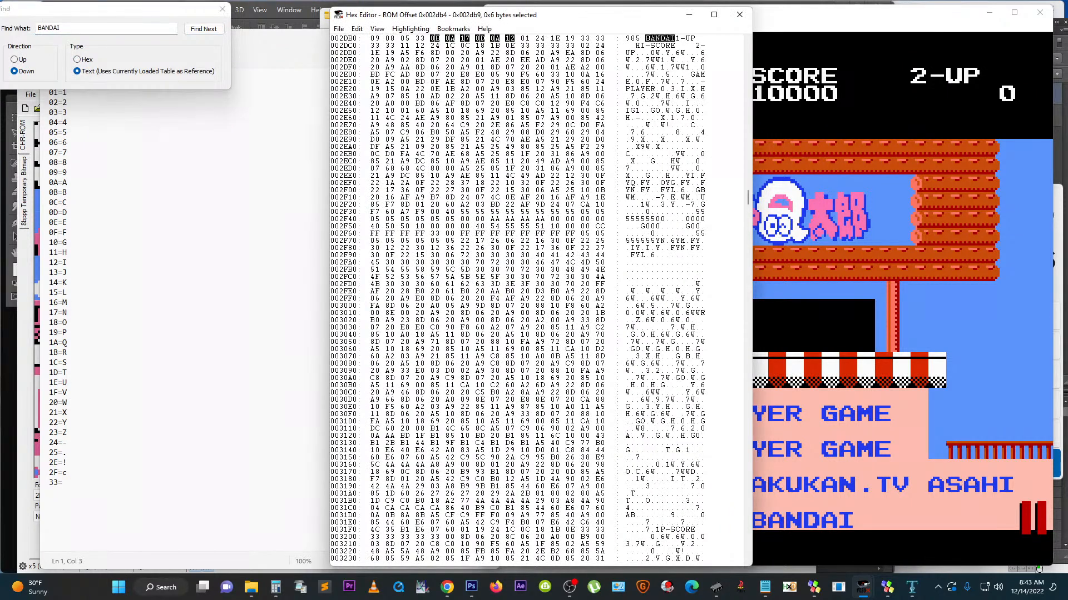
left_click(748, 40)
scroll(747, 40, "up", 5)
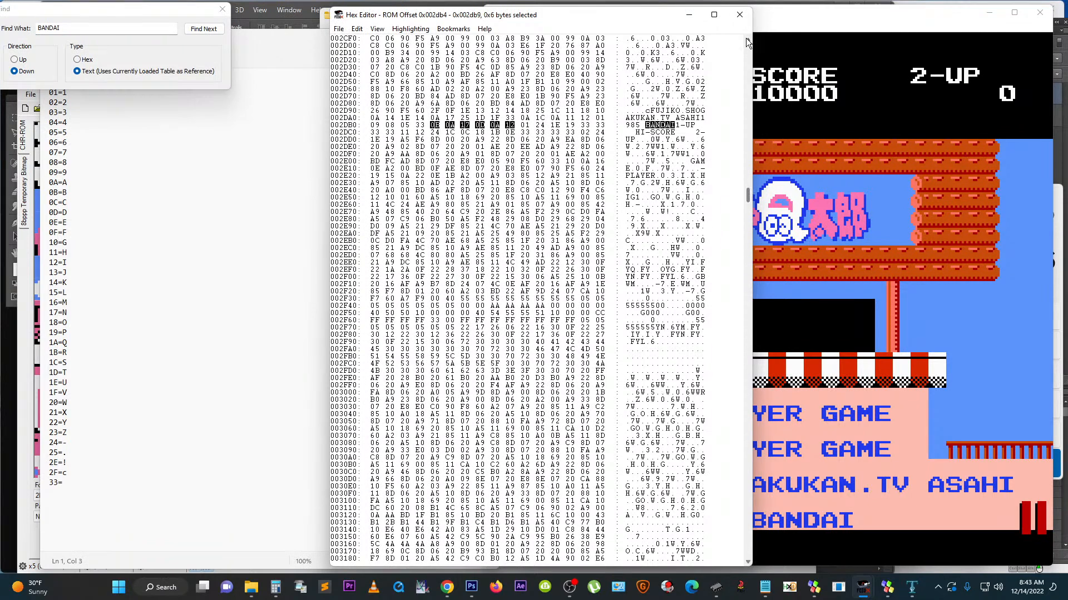
left_click(747, 40)
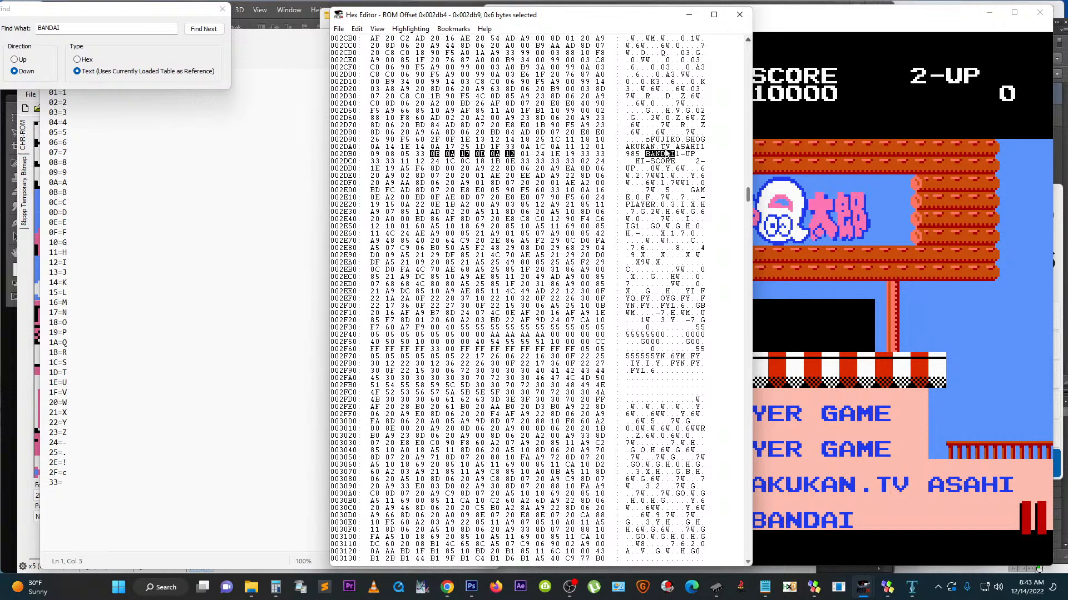
left_click_drag(600, 19, 392, 17)
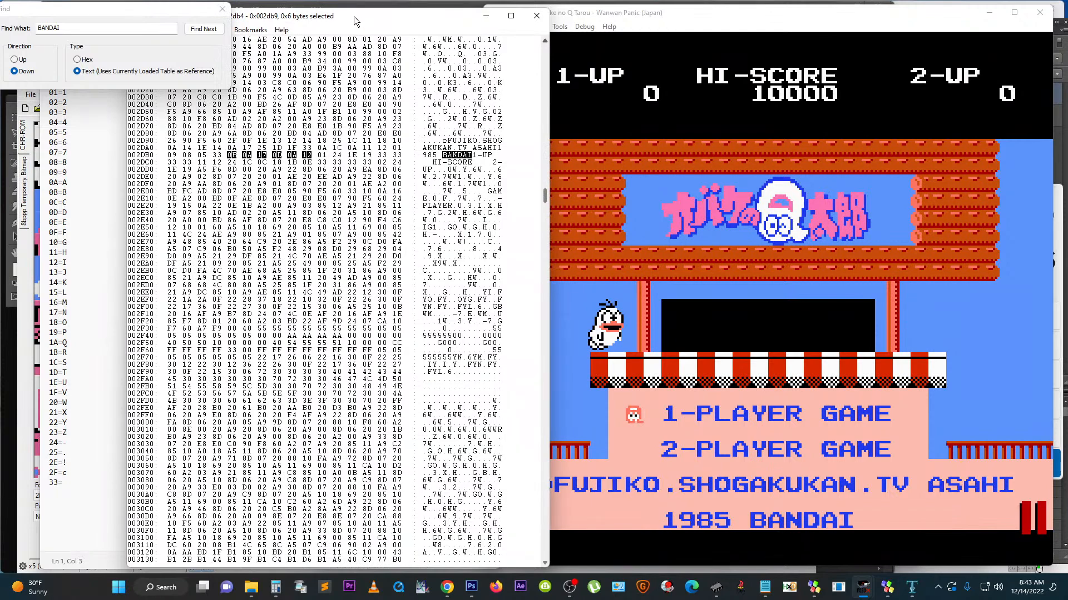
left_click_drag(354, 16, 285, 17)
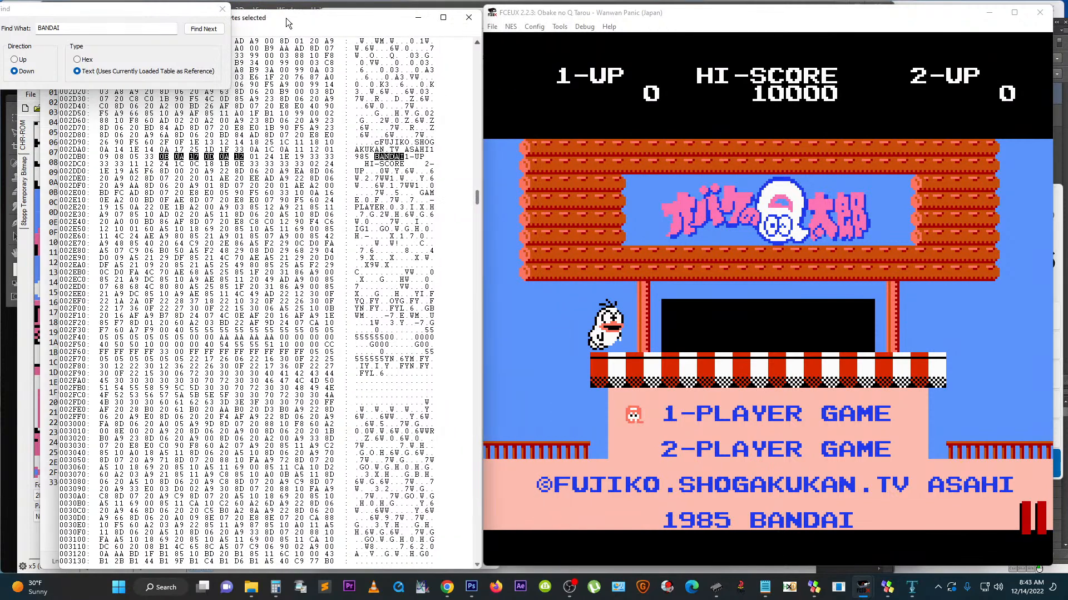
Step: Overwrite the FUJIKO bytes with table codes spelling ROMHACKINGDEMONSTRATIONOFTEXT
left_click(377, 143)
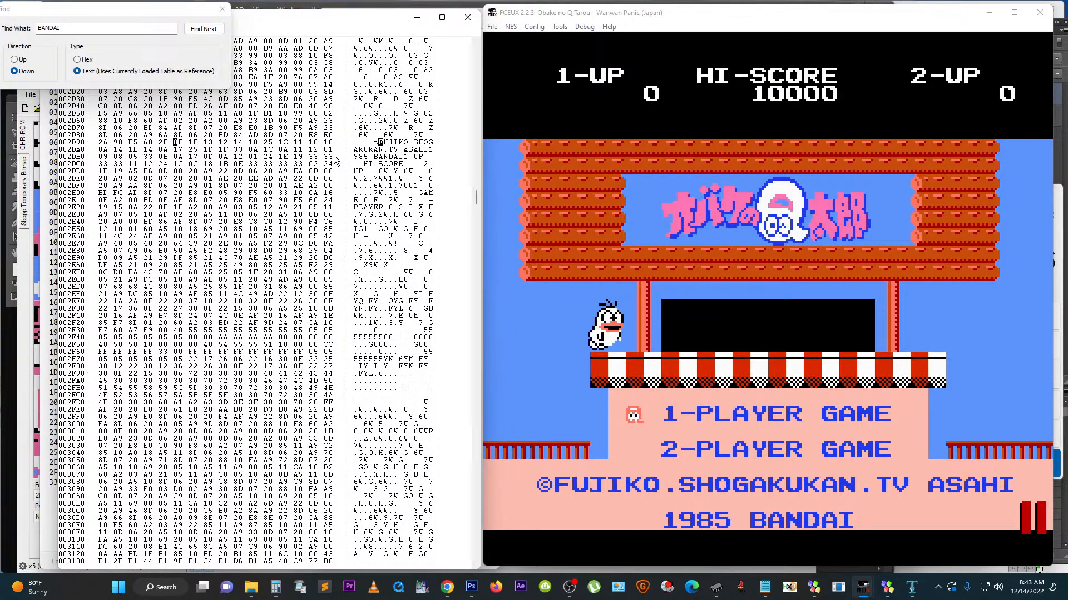
type("1B 18 16 11 ")
type("0A 0C 14 12 17 ")
type("10 ")
type("0D 0E 16 18 ")
type("17 1C 1D 1B ")
type("0A 1D 12 18 17 ")
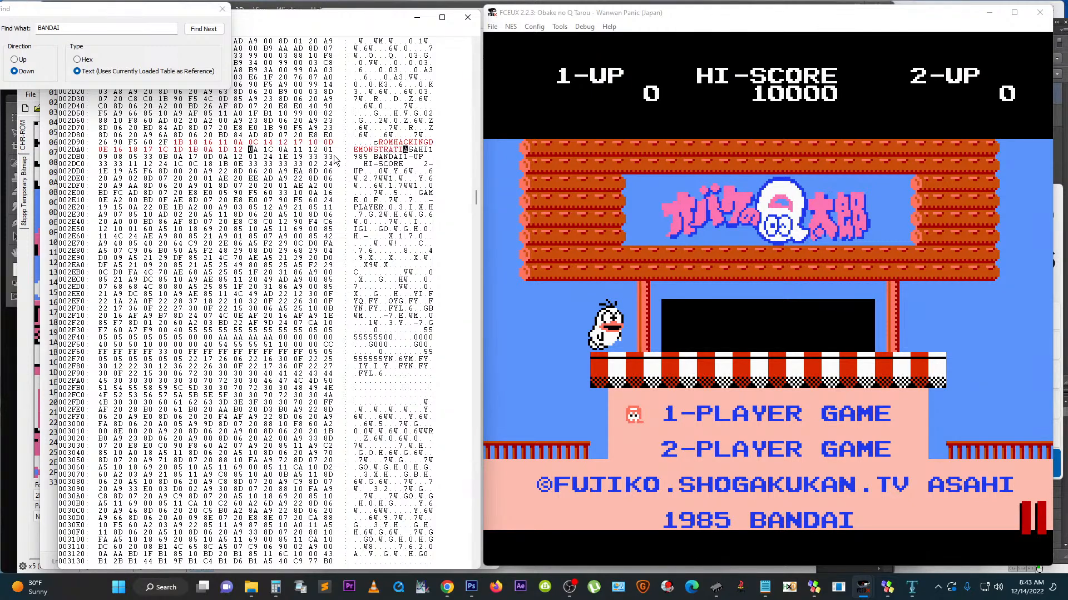
type("18 0F 1D 0E ")
type("21 1D ")
type("33")
left_click(646, 168)
Step: Reset the game at normal speed and pause on the edited title screen
left_click(512, 26)
left_click(529, 35)
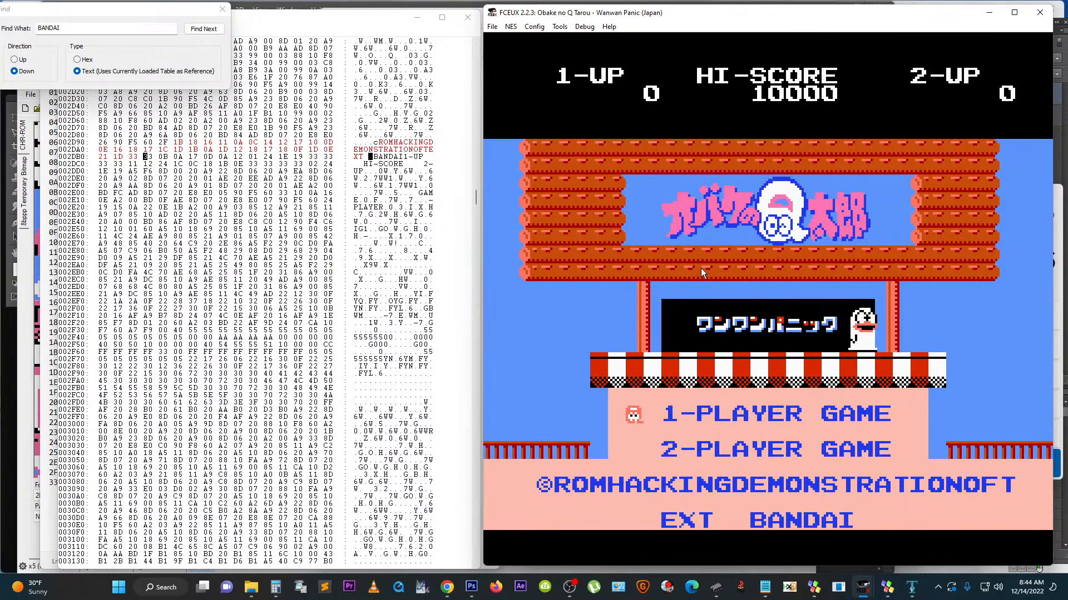
key("Pause")
left_click(524, 27)
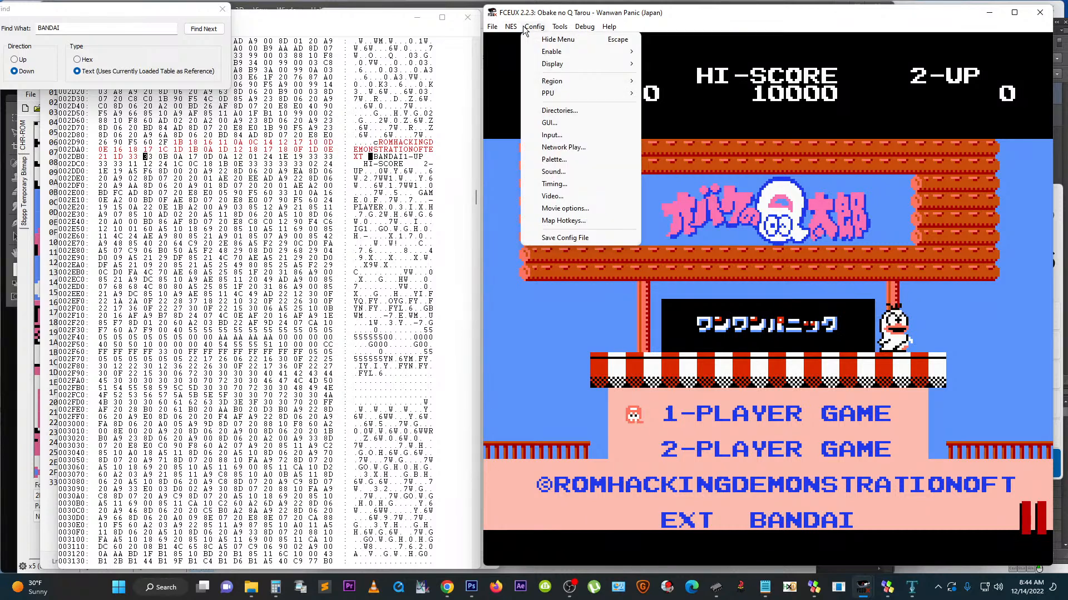
mouse_move(512, 25)
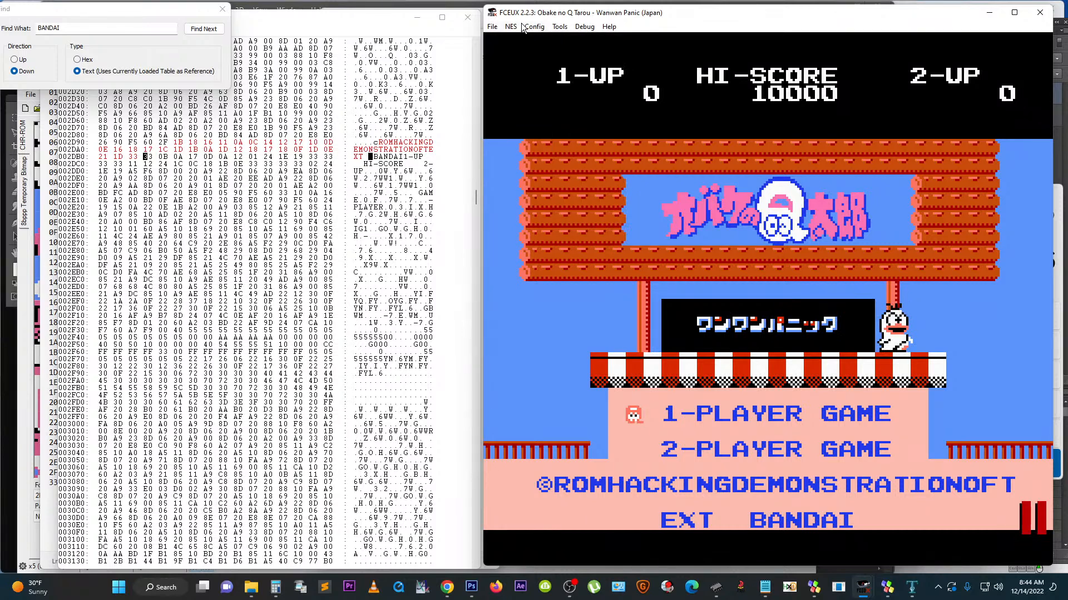
mouse_move(533, 113)
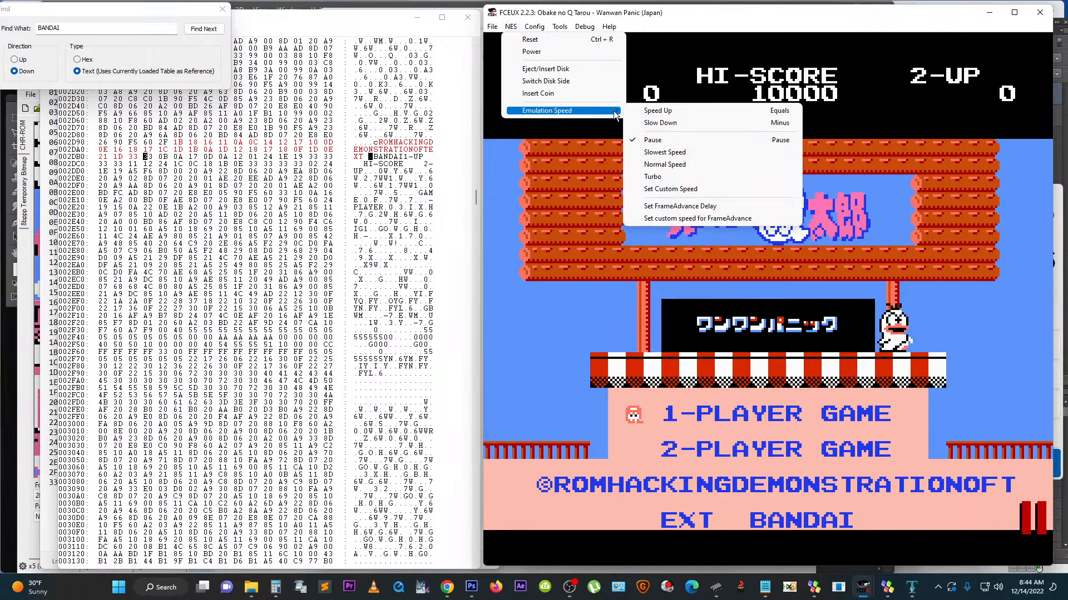
left_click(667, 164)
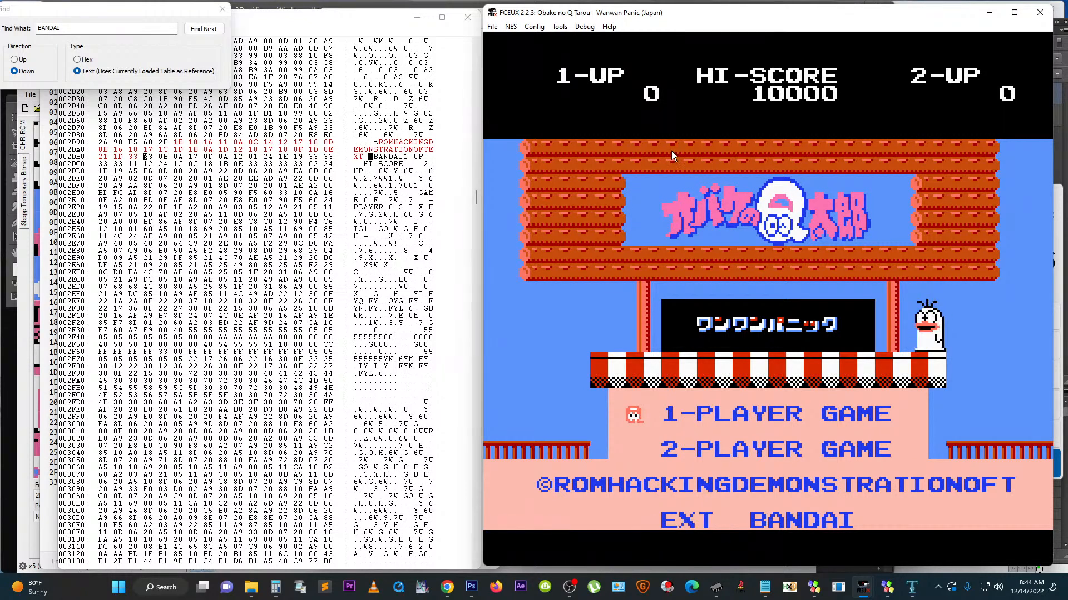
key("Pause")
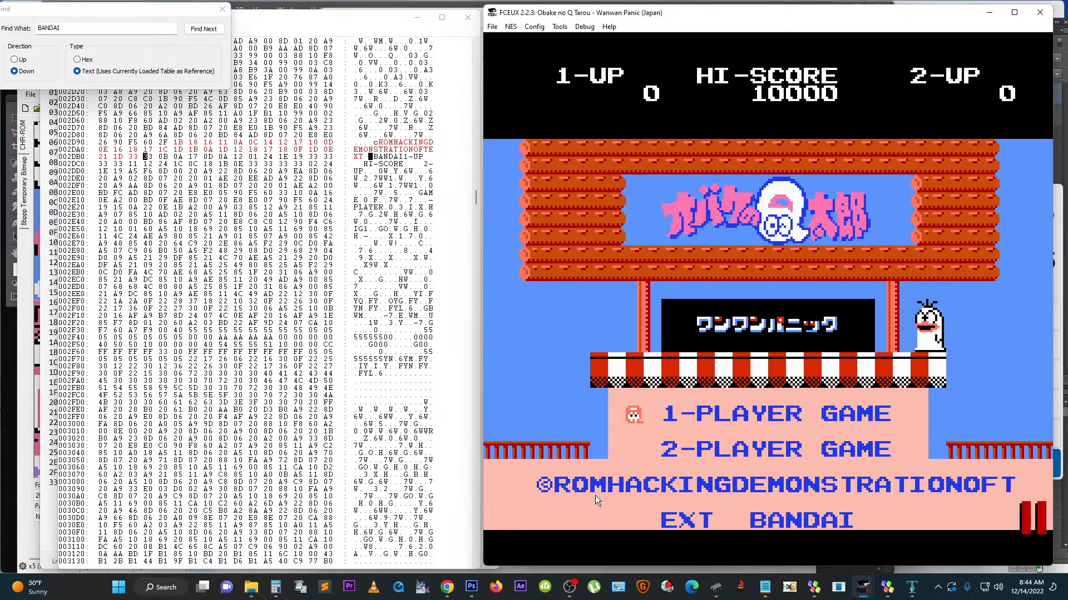
left_click(411, 201)
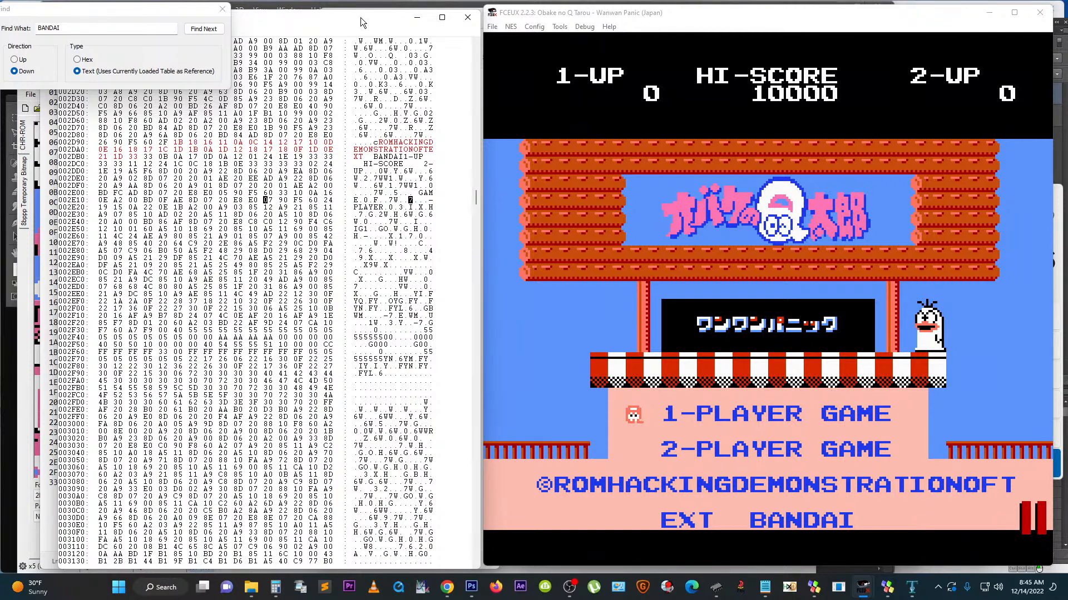
Step: Cycle between the hex editor, YY-CHR and the emulator's title screen
left_click(417, 18)
left_click(18, 322)
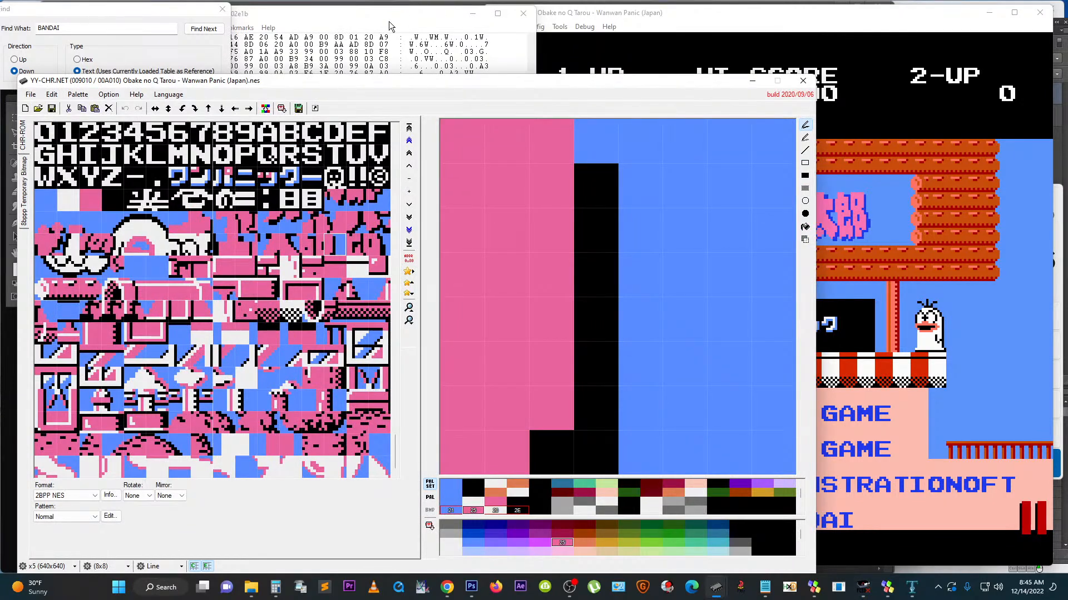
left_click(356, 30)
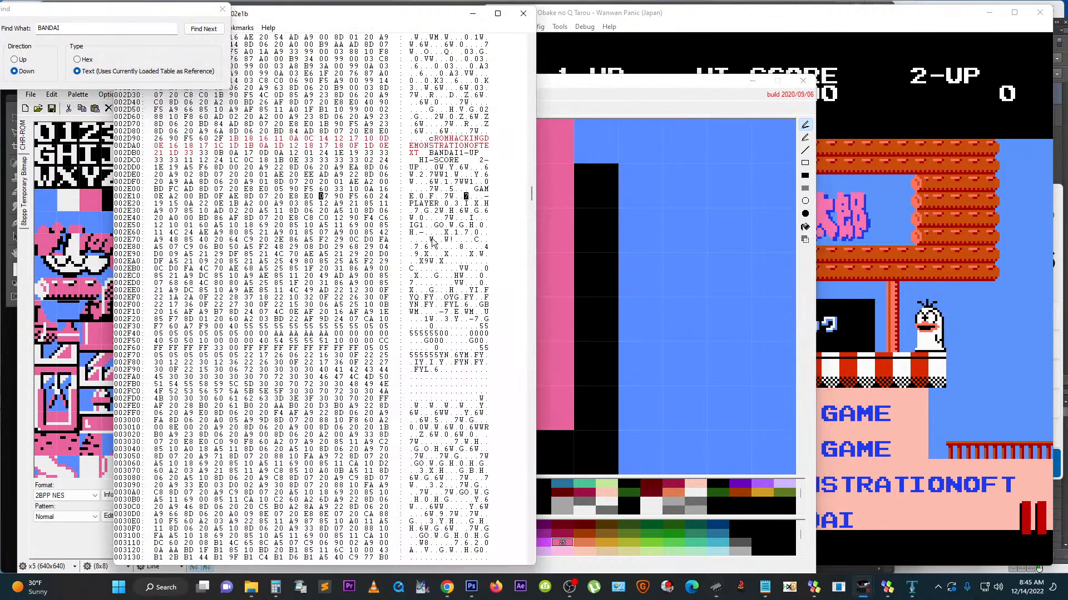
left_click(902, 253)
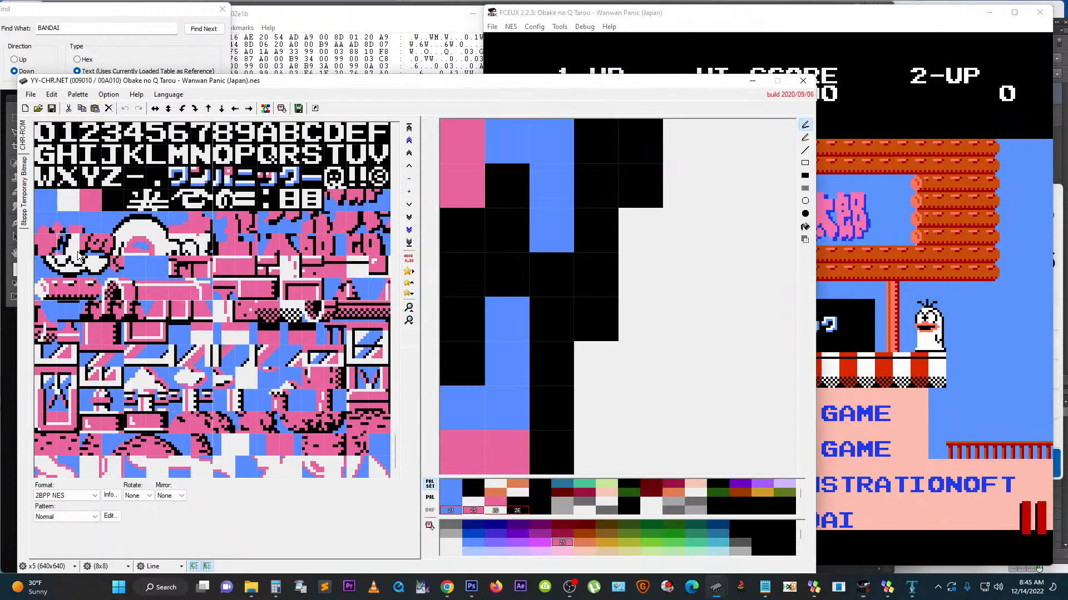
Step: Inspect several title-logo tiles in YY-CHR's tile sheet, moving the window higher
left_click(79, 257)
left_click(122, 226)
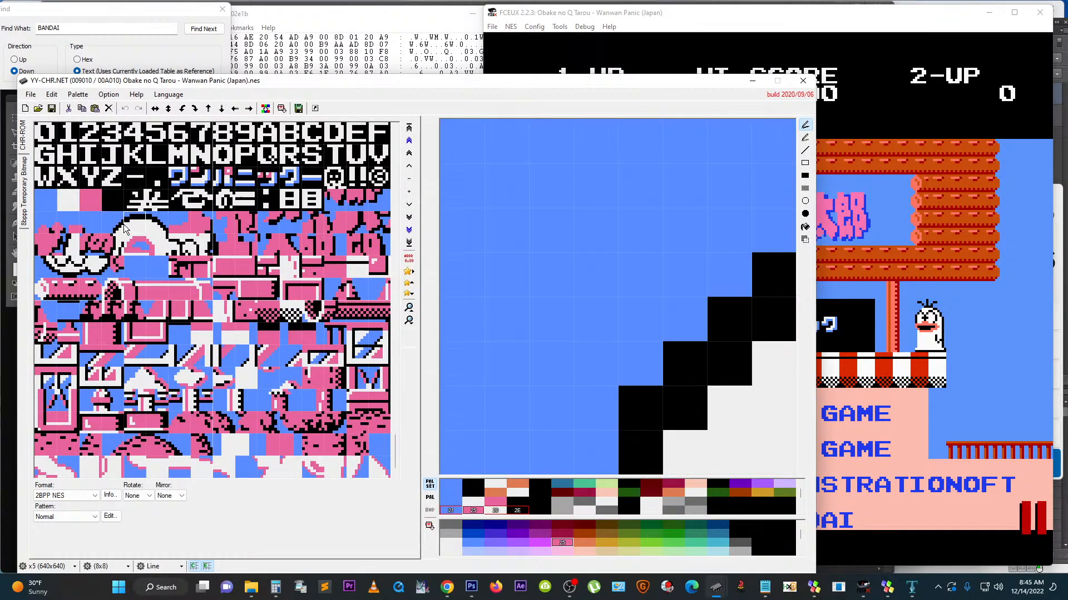
left_click(136, 229)
left_click(119, 228)
left_click_drag(193, 83, 195, 61)
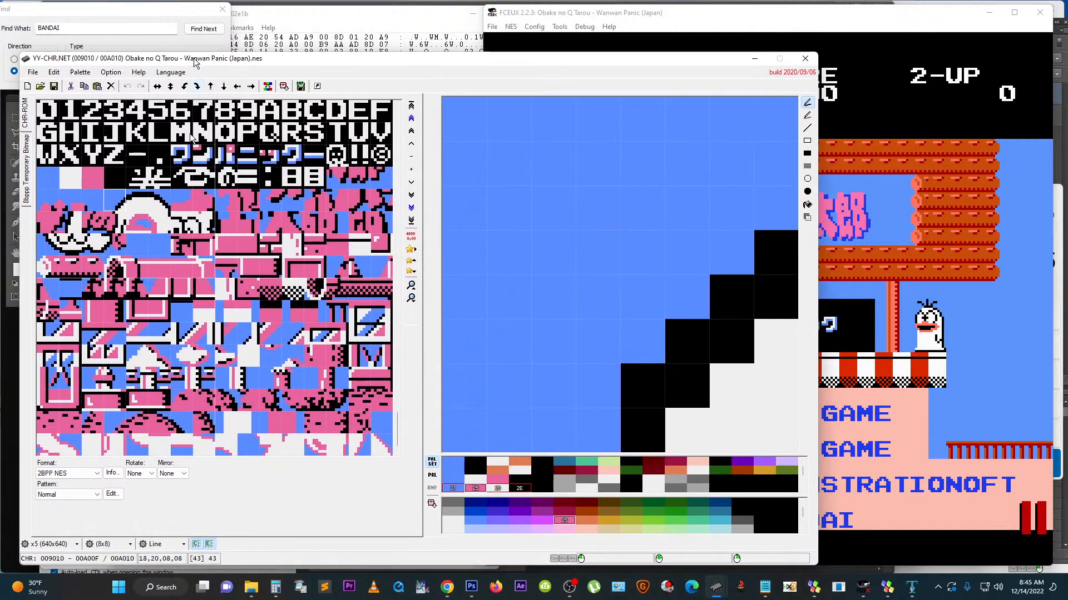
left_click(144, 207)
left_click(158, 211)
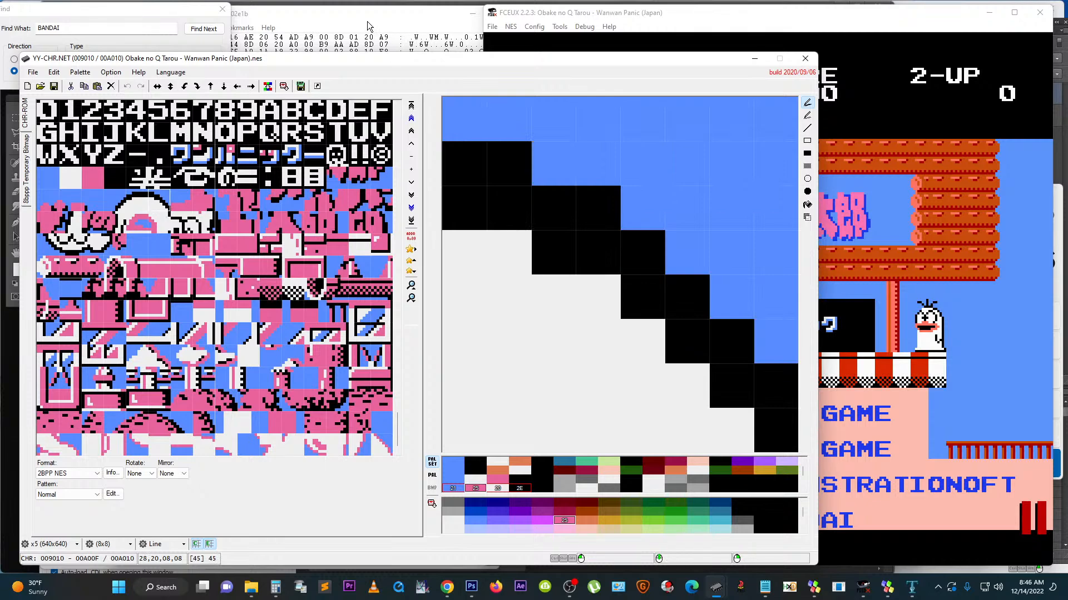
Step: Bring the hex editor back over the emulator at byte 002DBE
left_click(404, 40)
left_click(892, 222)
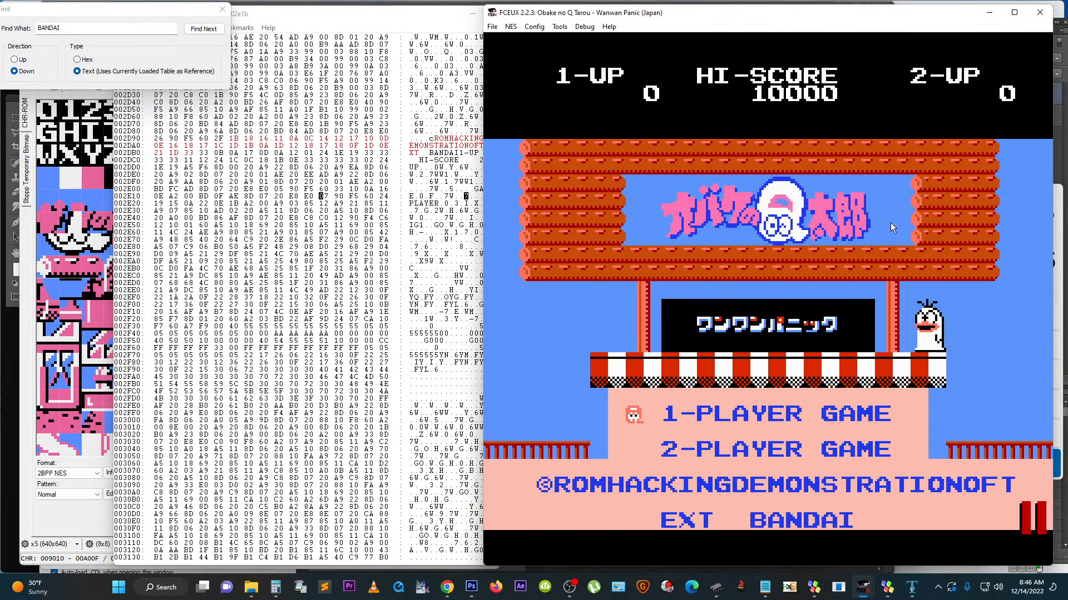
left_click(377, 154)
left_click(533, 40)
left_click_drag(532, 41, 533, 41)
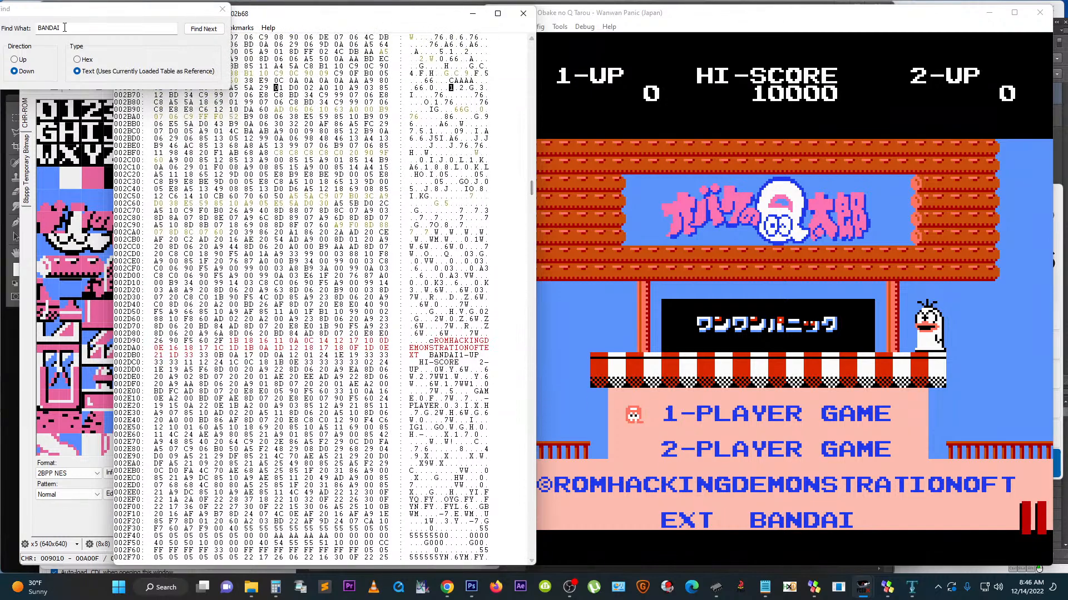
Step: Search the ROM backward for hex 434445, finding it at 002F9E, then close the search
left_click_drag(27, 10, 168, 63)
type("434445")
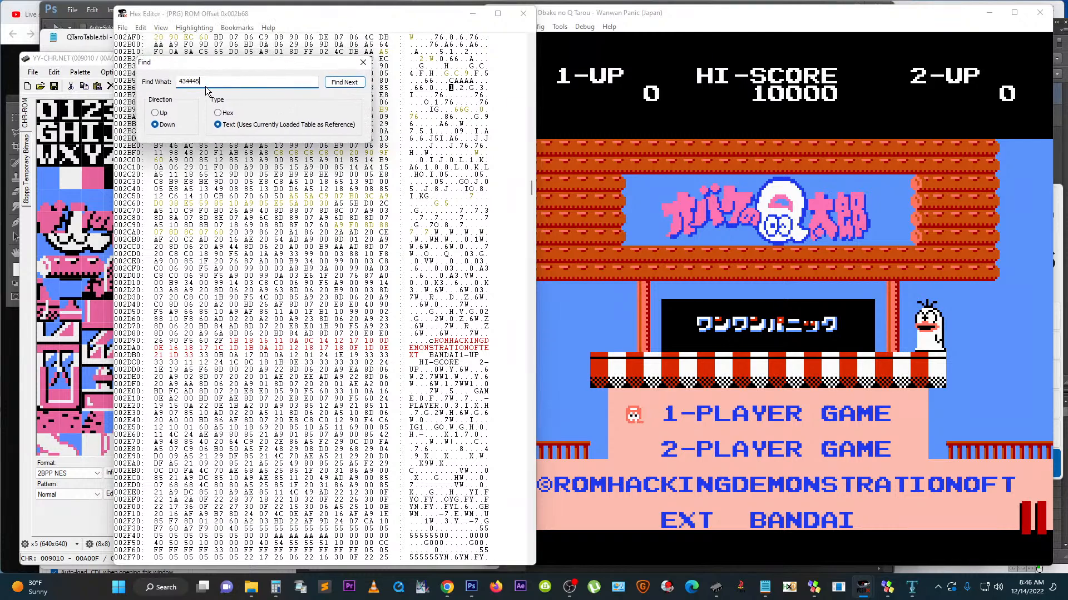
left_click(217, 112)
left_click(347, 82)
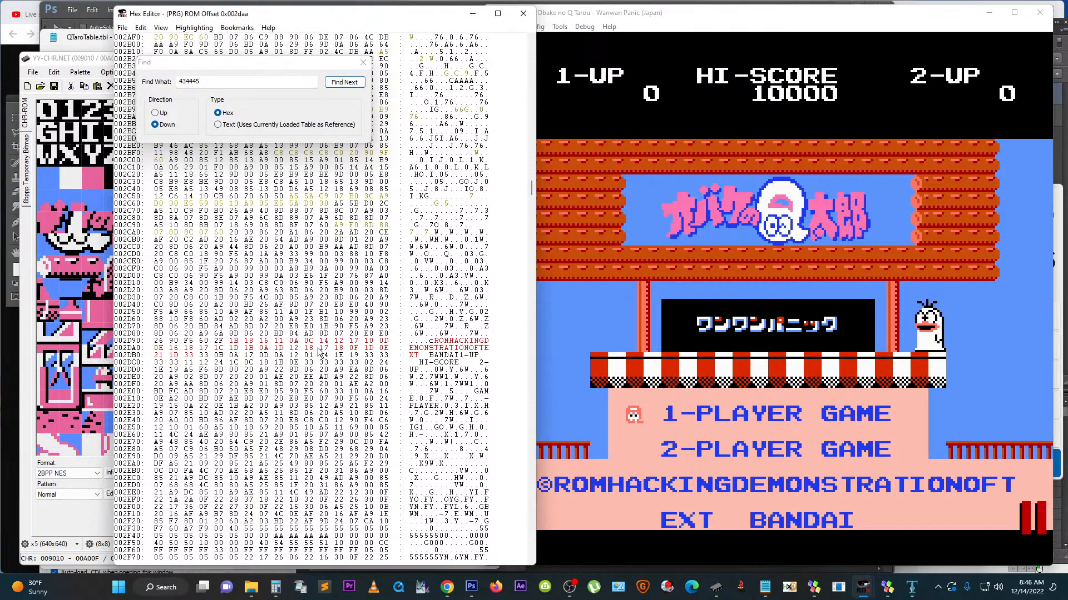
left_click(155, 113)
left_click(354, 85)
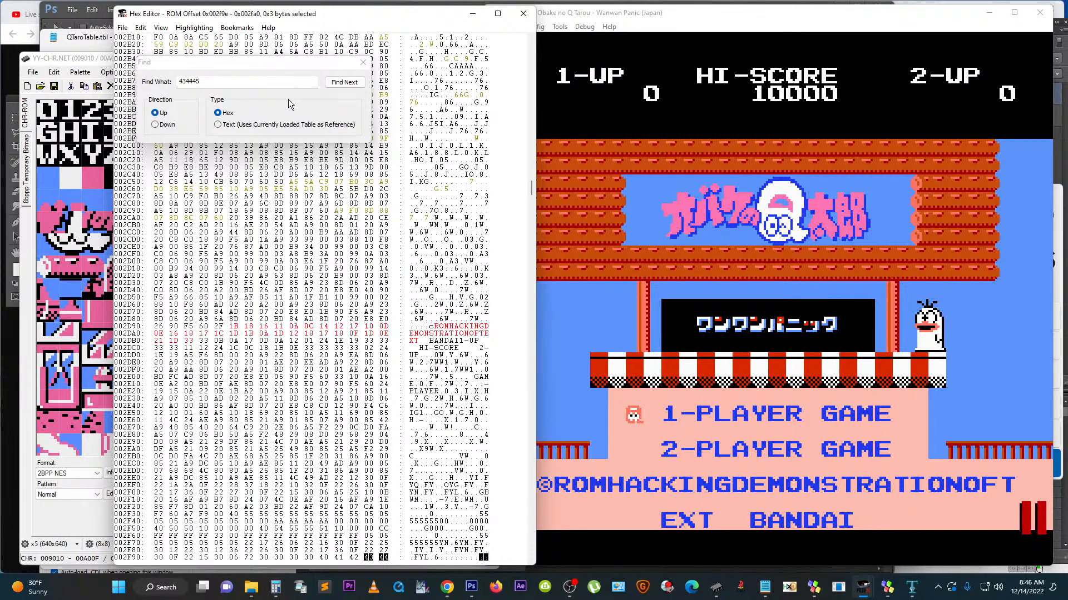
left_click(344, 83)
key("Return")
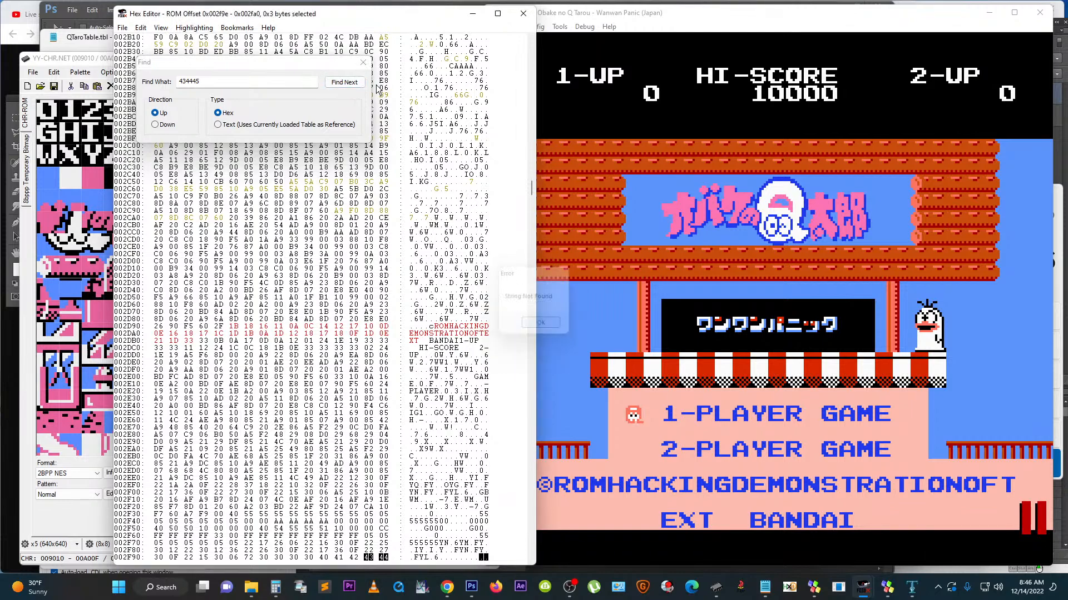
left_click(363, 62)
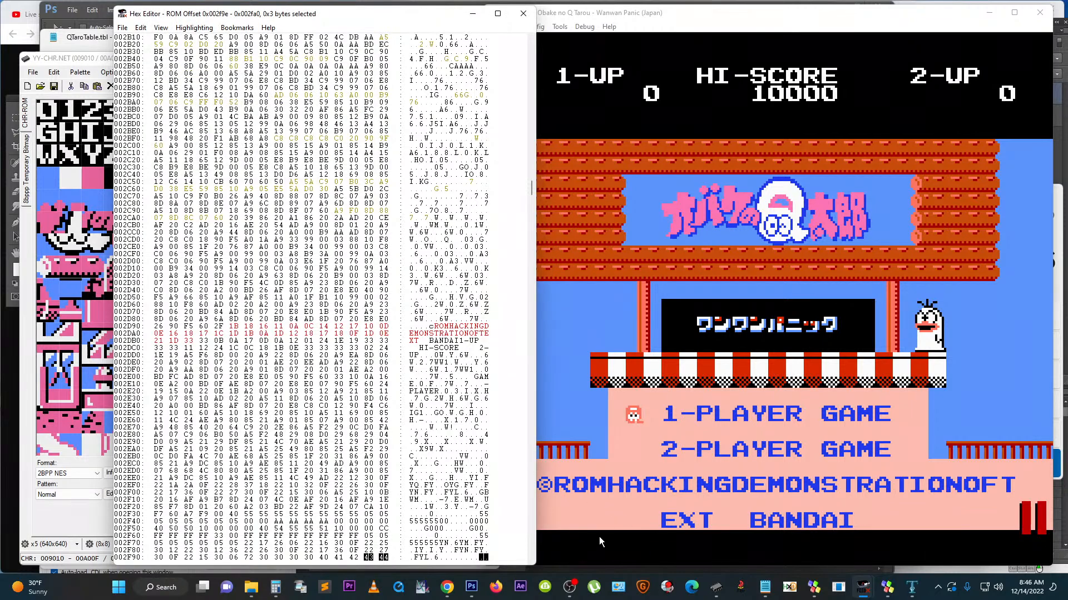
Step: Check tiles 70–72 in YY-CHR and overwrite 002F9E with 10 71 72
scroll(529, 559, "down", 2)
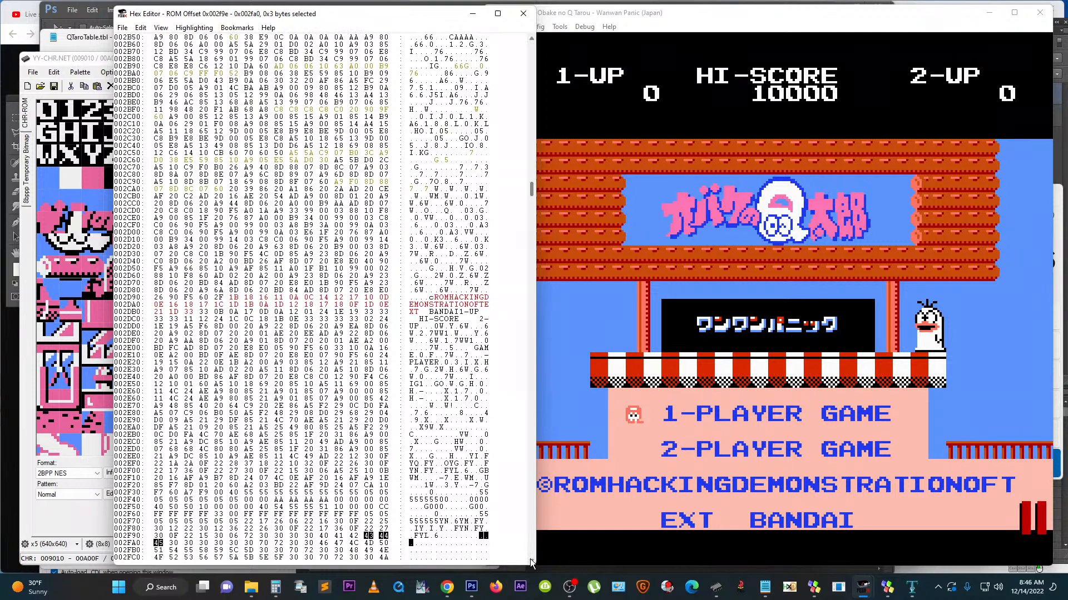
scroll(529, 559, "down", 3)
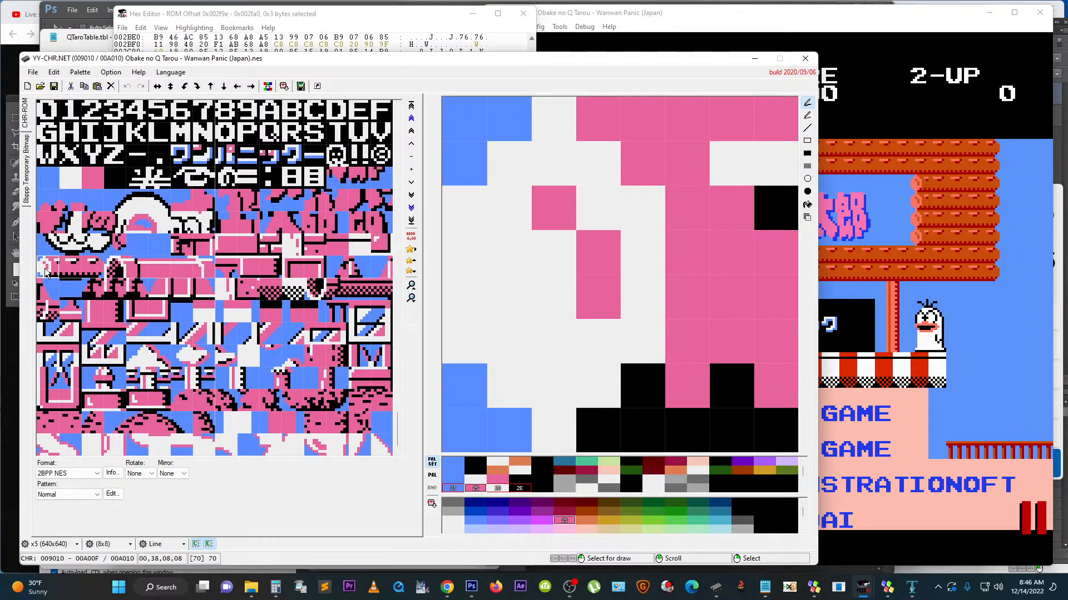
left_click(44, 270)
left_click_drag(45, 269, 86, 268)
left_click(411, 46)
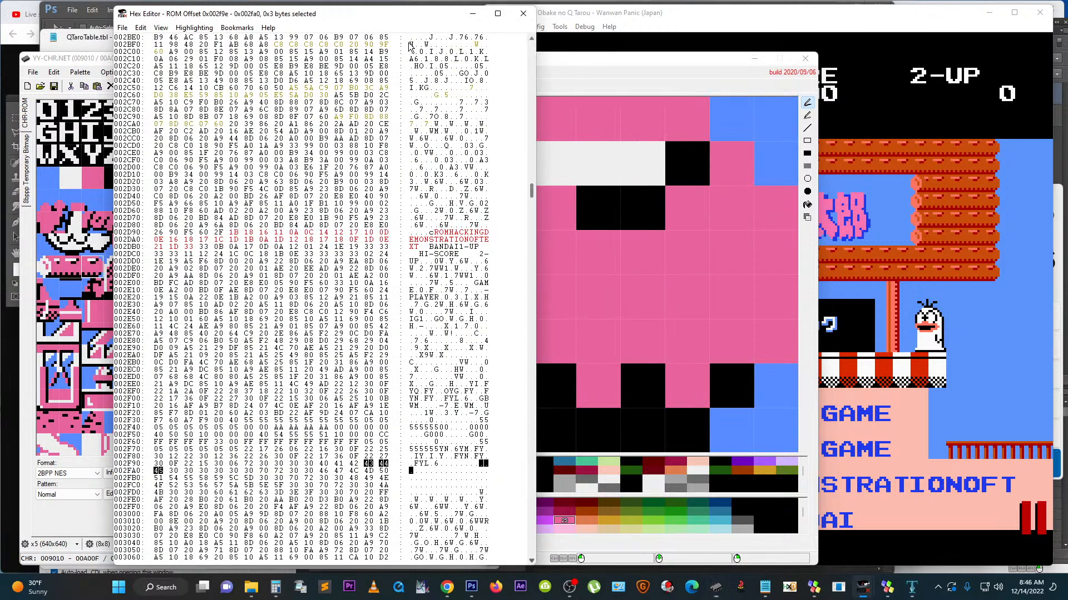
left_click(369, 465)
type("10 71 72")
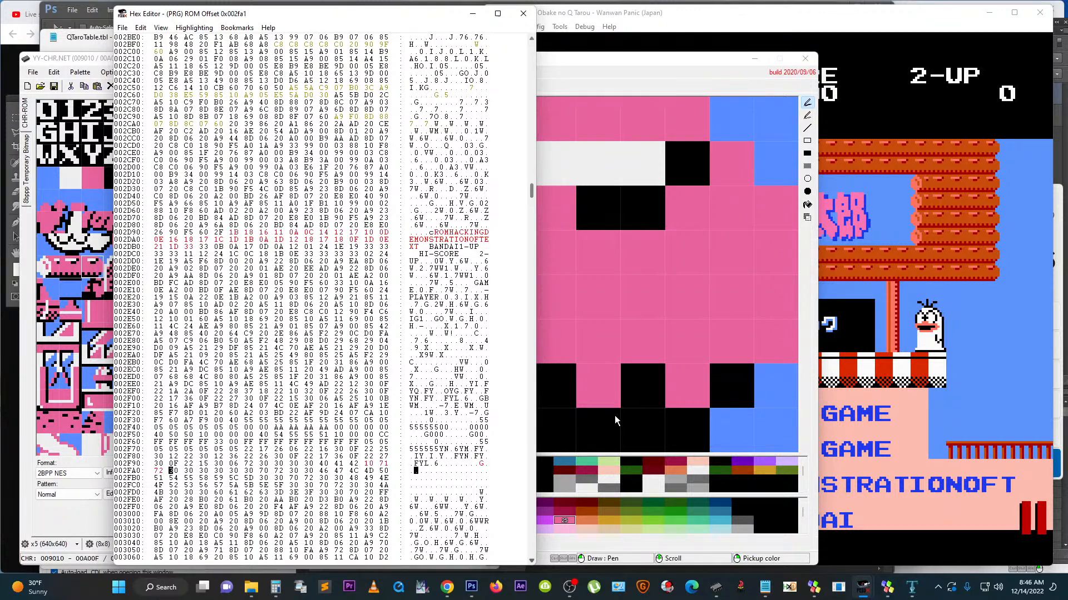
key("Left")
key("Left")
key("Left")
key("Left")
key("Left")
key("Left")
key("Left")
key("Left")
Step: Reset the game from the NES menu and return to the hex data near 002F9E
left_click(914, 290)
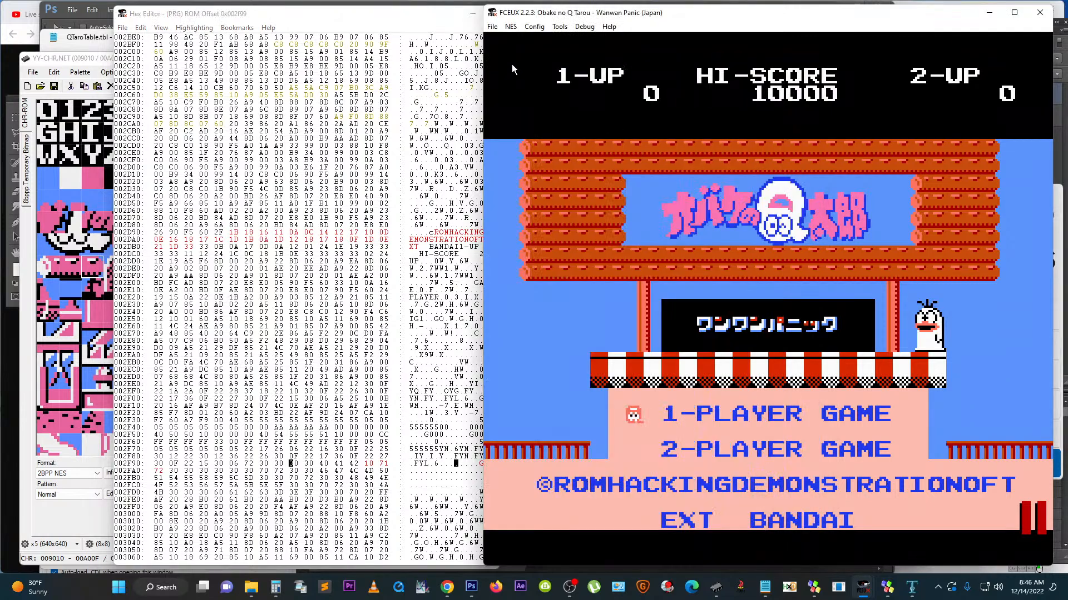
left_click(511, 27)
left_click(512, 39)
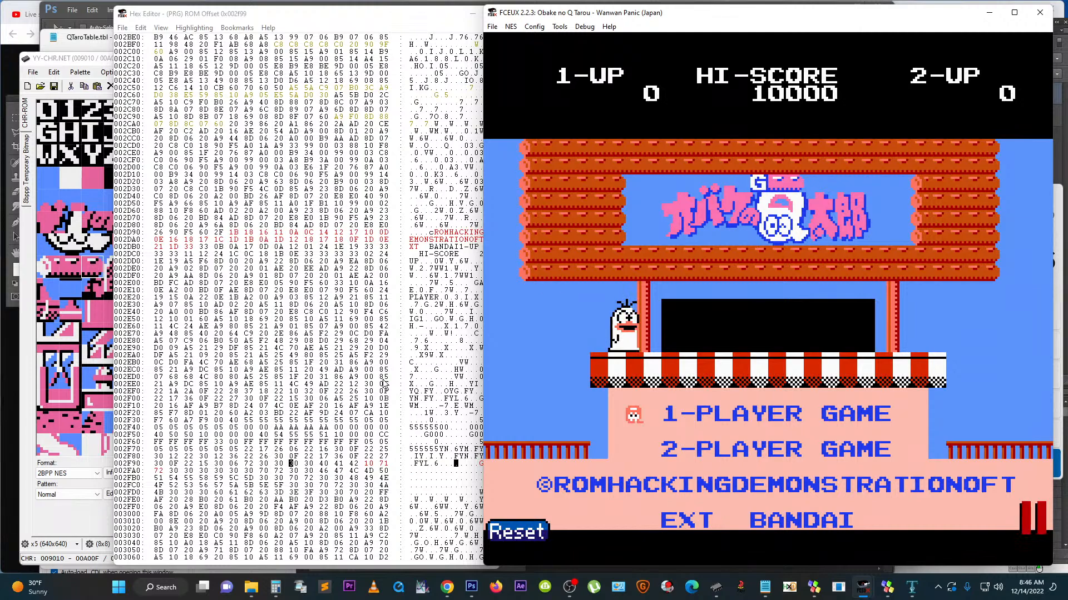
left_click(322, 457)
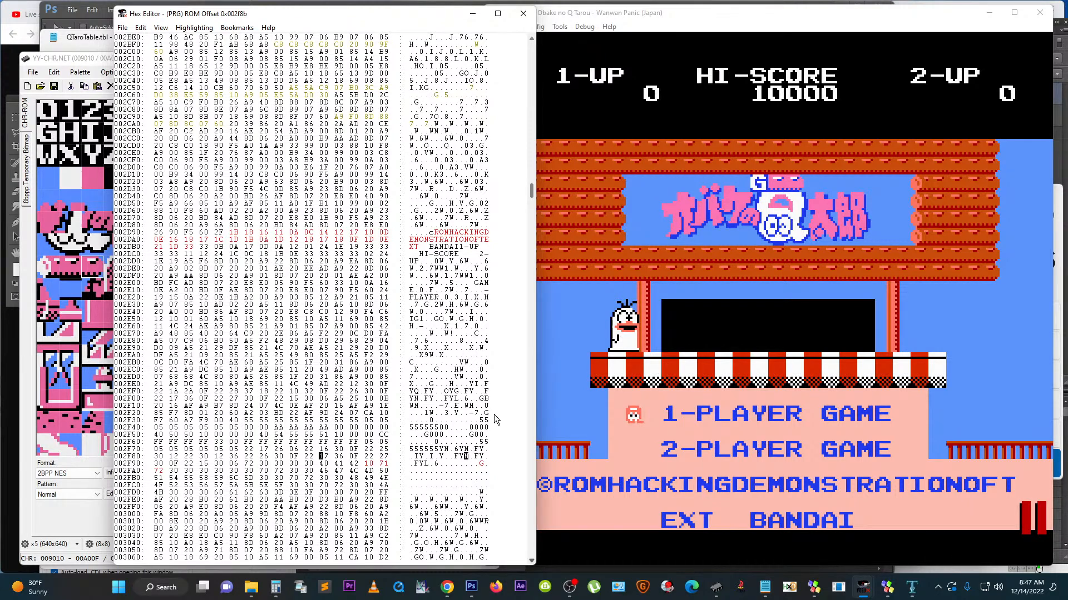
left_click(532, 564)
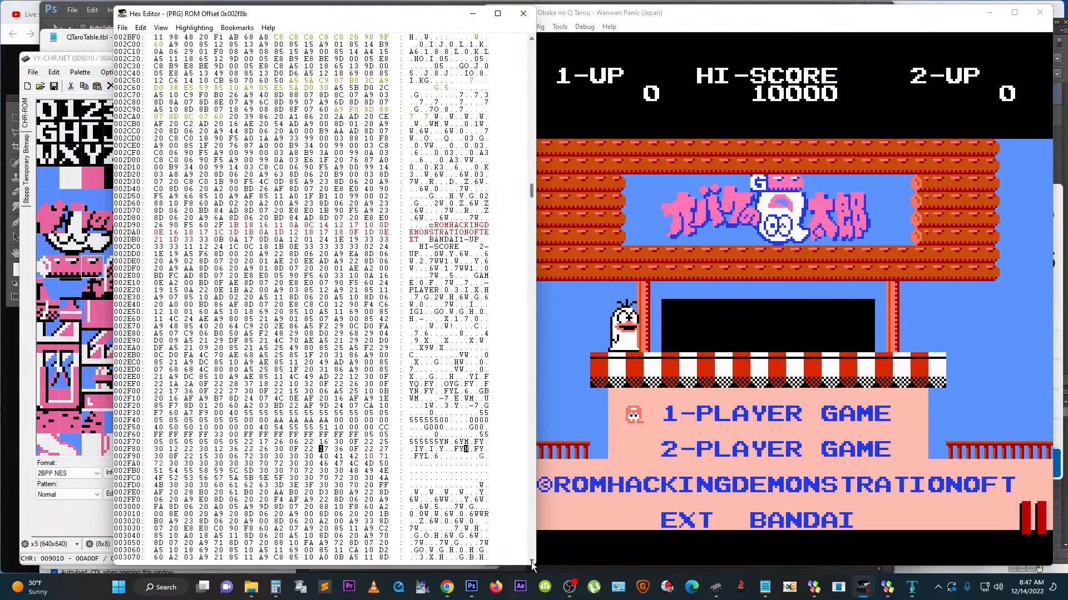
Step: Raise NES Screen Tool's Bugs Bunny 'the END' nametable and nudge its window down-left
left_click(888, 591)
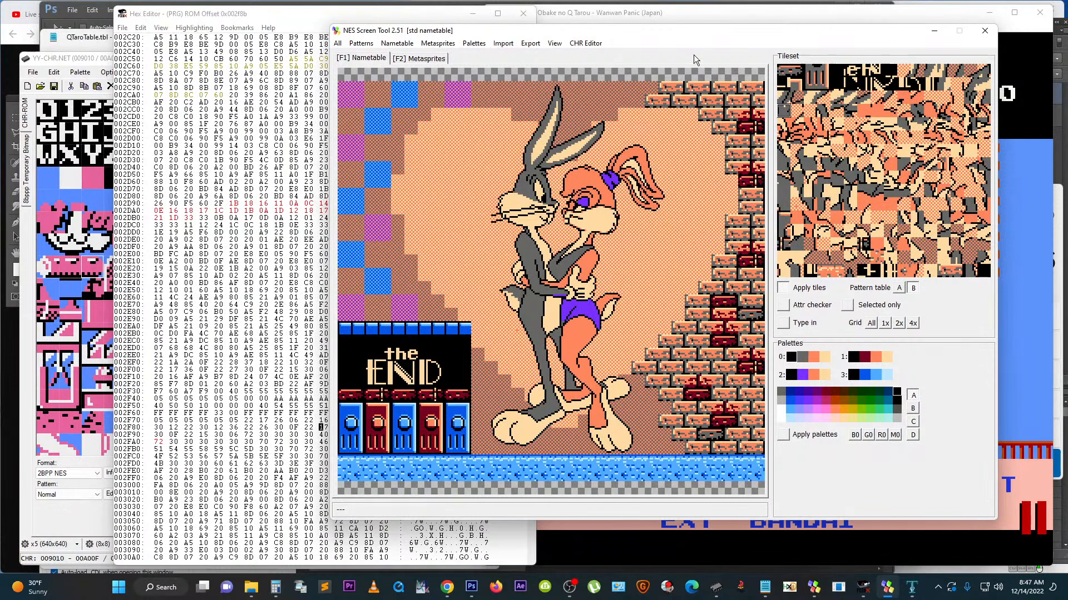
left_click_drag(519, 29, 506, 42)
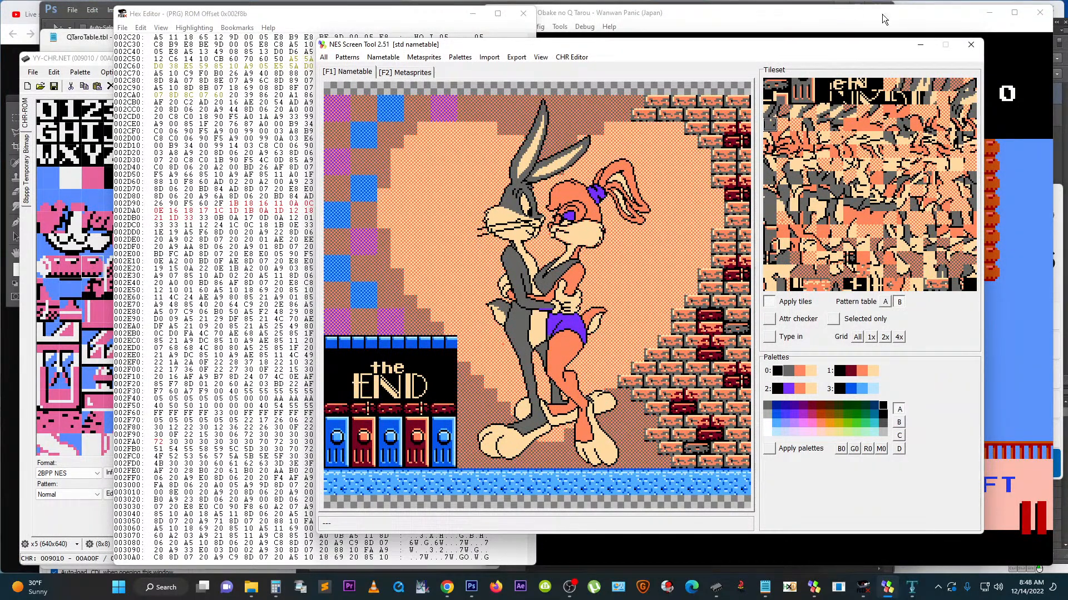
Step: Paint a column of tile $A7 left of Bugs Bunny, then cover it with the striped tile
left_click(862, 218)
mouse_move(451, 210)
left_mouse_down()
mouse_move(431, 251)
mouse_move(428, 207)
mouse_move(439, 232)
mouse_move(423, 237)
mouse_move(436, 210)
mouse_move(446, 234)
mouse_move(447, 207)
mouse_move(447, 257)
mouse_move(428, 255)
mouse_move(447, 271)
mouse_move(446, 307)
mouse_move(428, 291)
mouse_move(426, 334)
mouse_move(442, 328)
mouse_move(441, 312)
mouse_move(450, 334)
left_mouse_up()
left_click(803, 203)
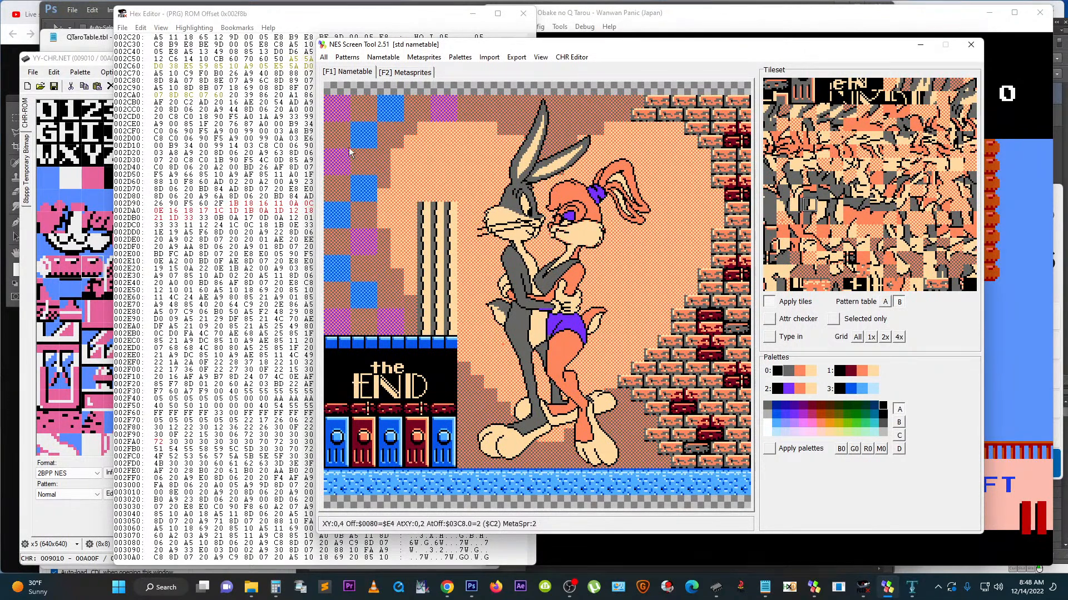
Step: Open lola ending NAW.nam from the ROMHacking Video folder, briefly in Notepad, then in HxD
left_click(100, 39)
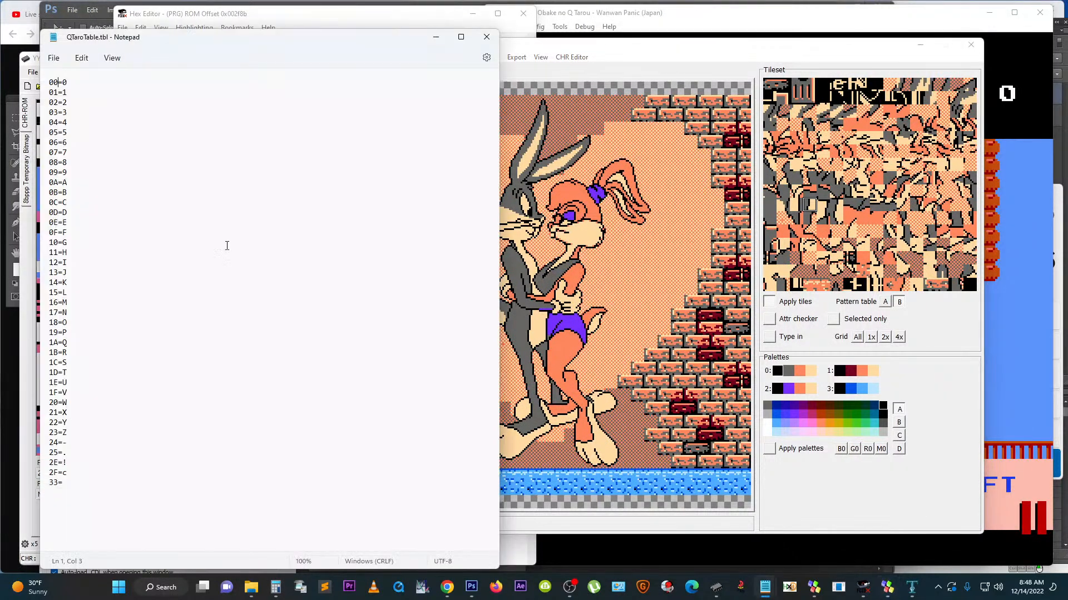
left_click(251, 588)
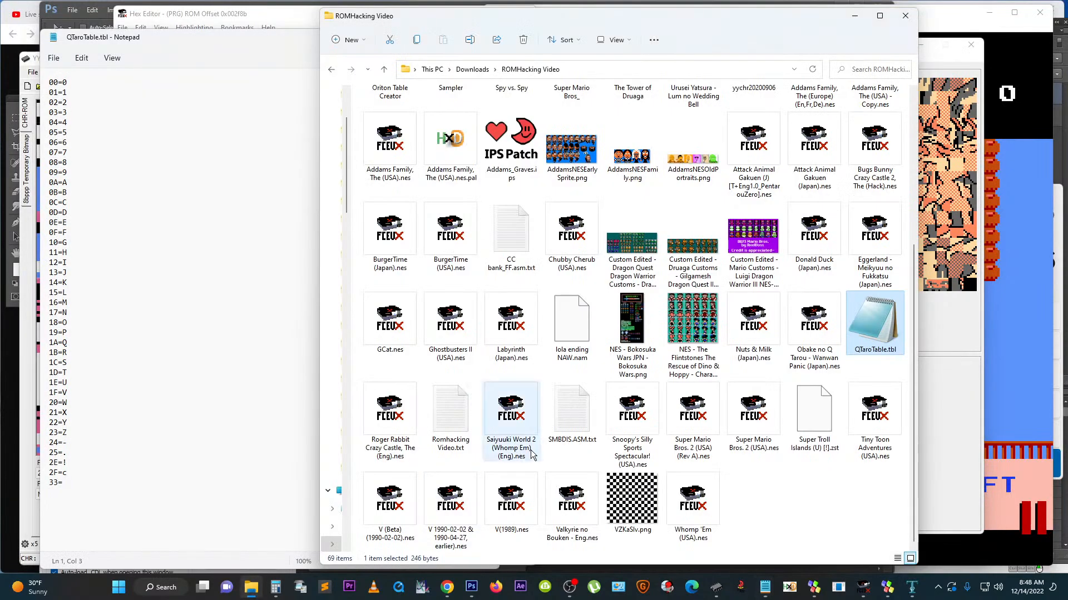
left_click_drag(571, 319, 84, 242)
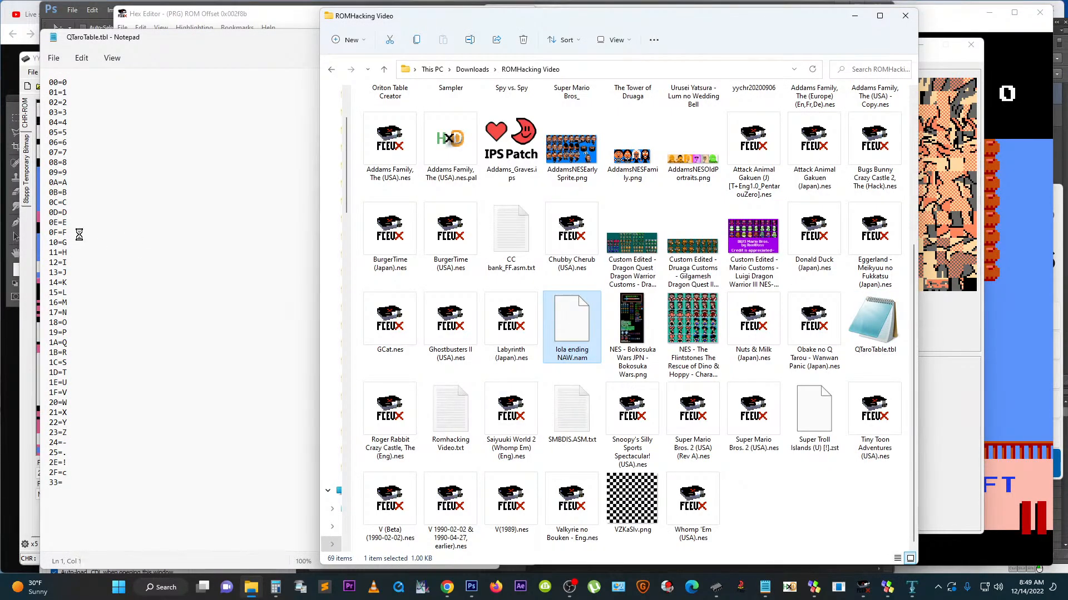
left_click(197, 206)
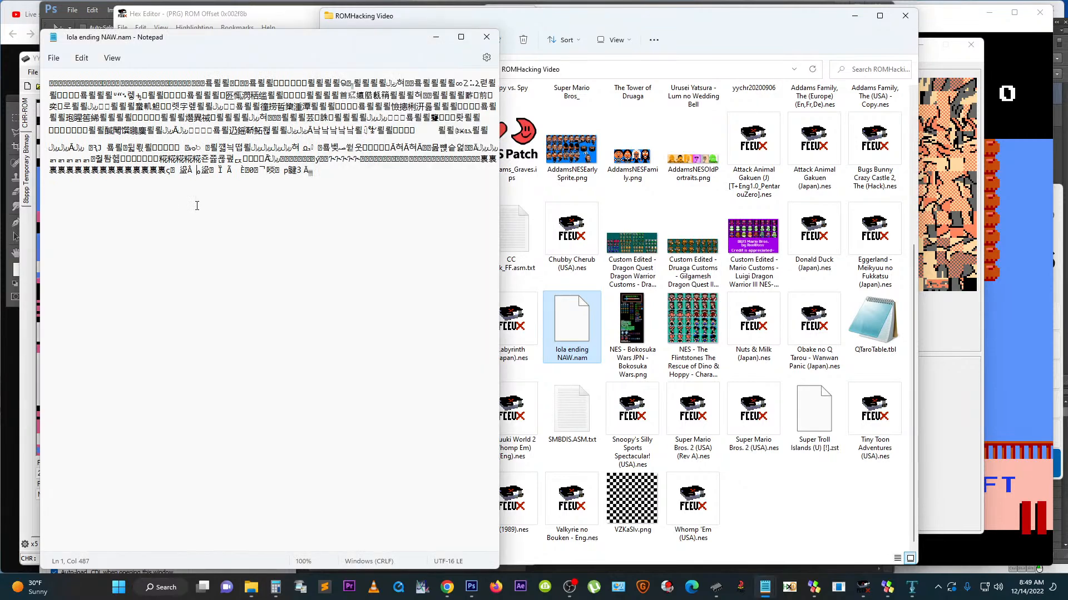
left_click(486, 37)
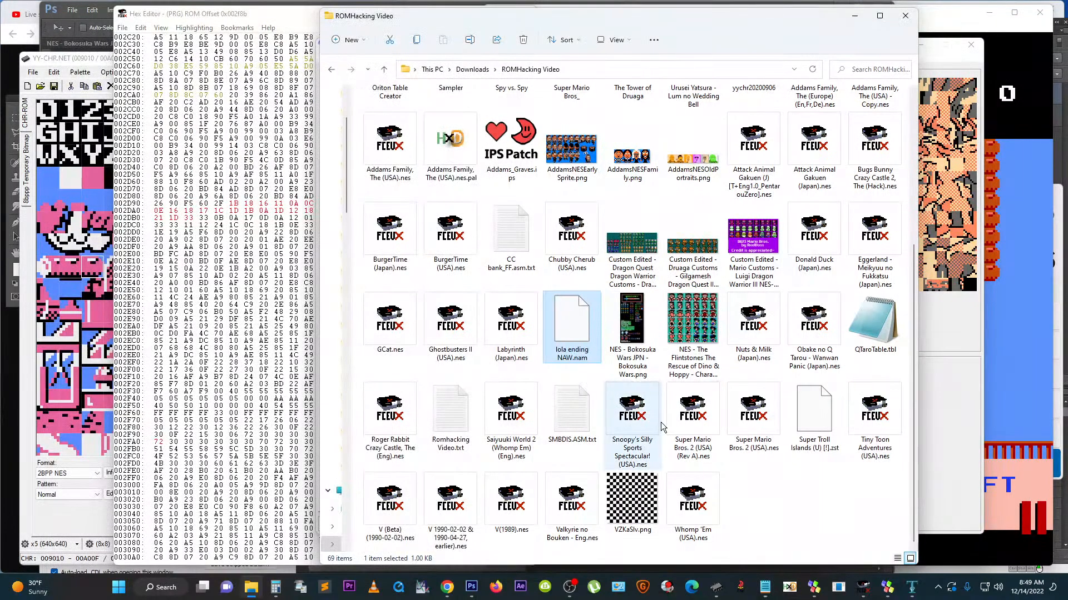
double_click(559, 318)
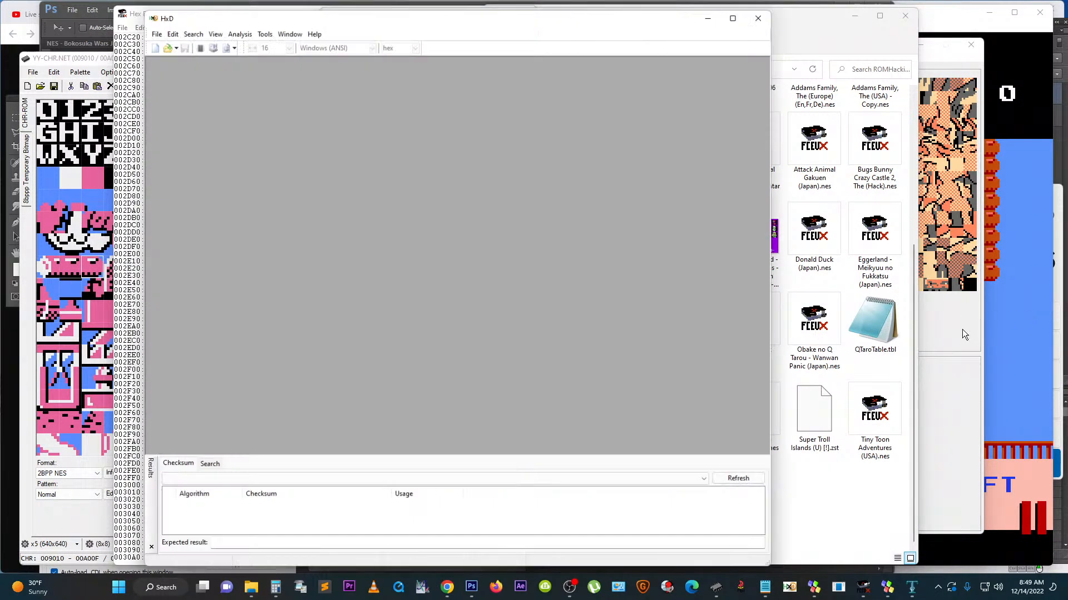
left_click(845, 493)
left_click_drag(566, 310, 186, 216)
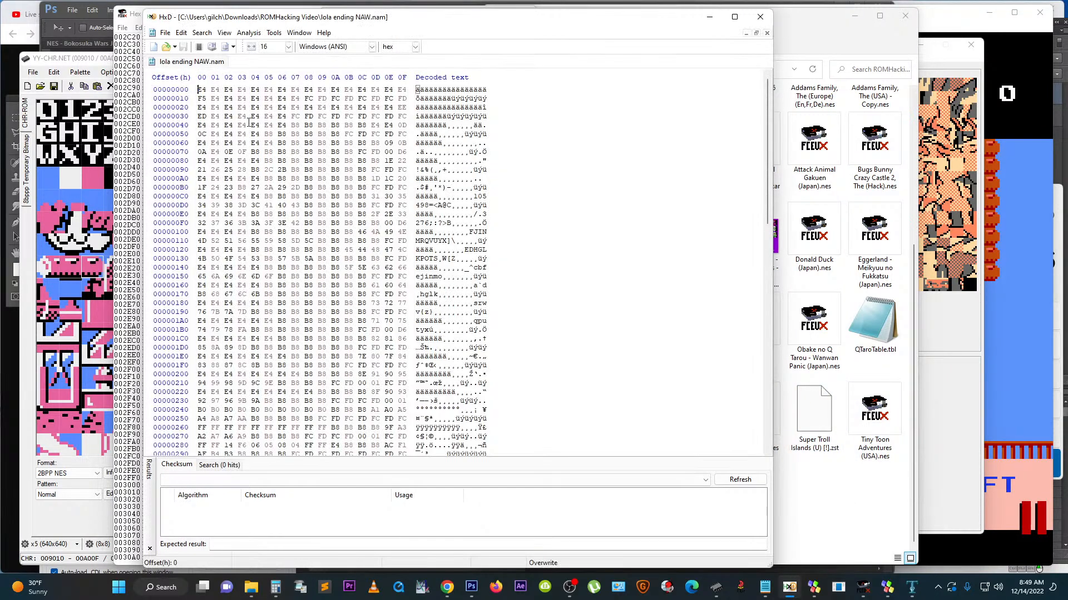
Step: Select attribute bytes 3C0–3FF, then tile bytes 56–89 and the B8 run at C9–CB
scroll(302, 182, "down", 15)
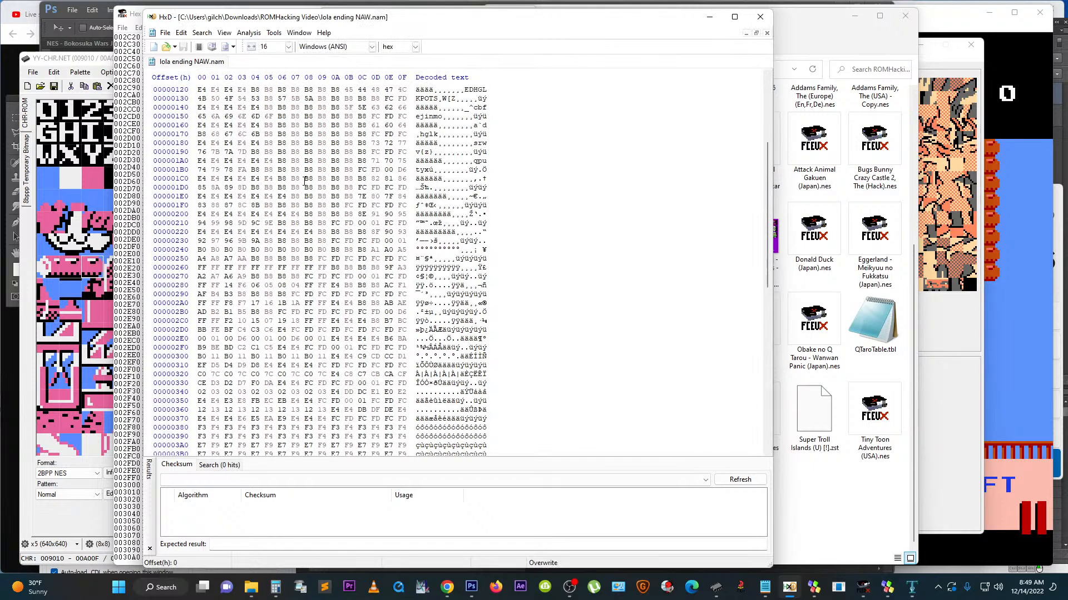
scroll(302, 222, "up", 5)
scroll(302, 241, "down", 2)
scroll(302, 240, "down", 3)
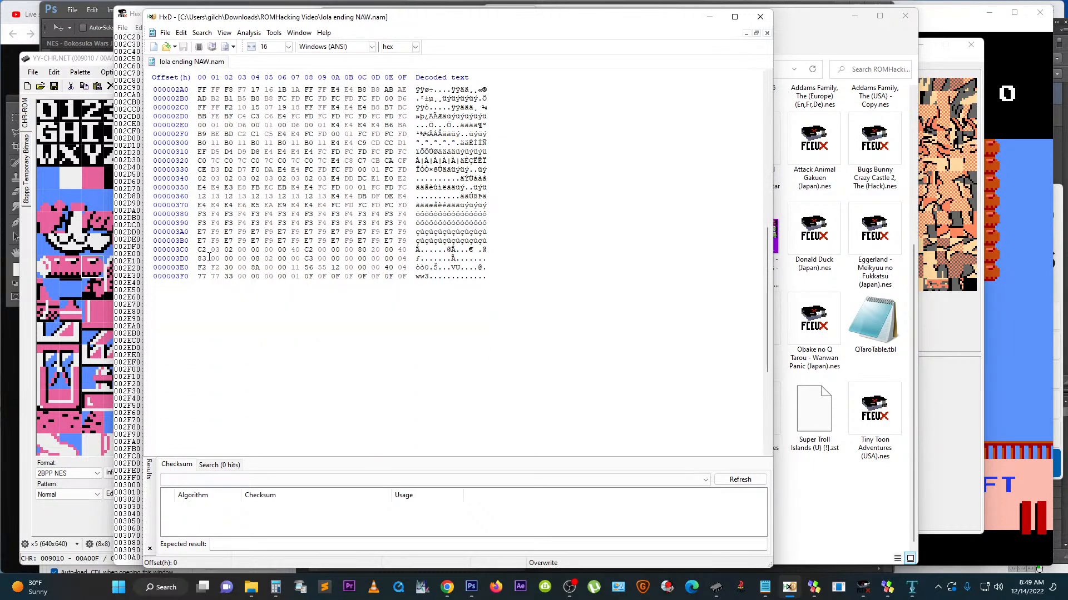
left_click_drag(201, 250, 442, 279)
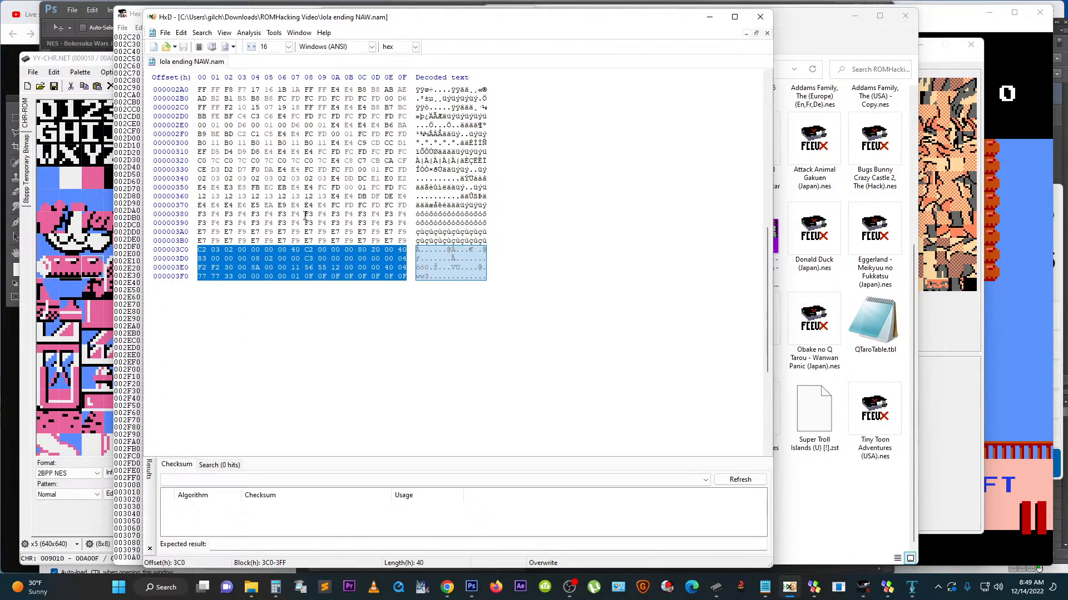
scroll(320, 284, "up", 14)
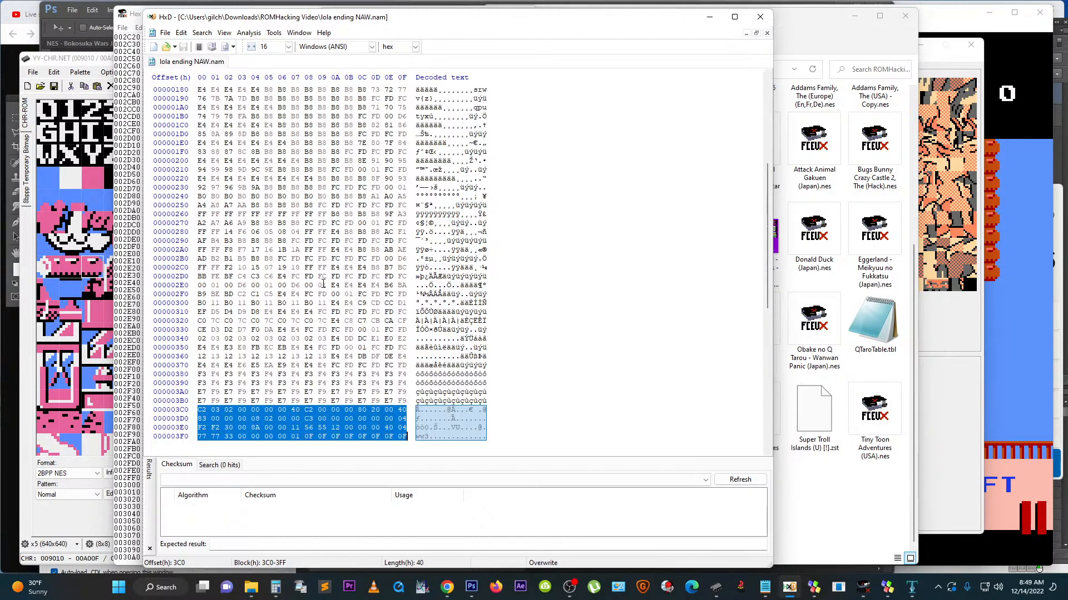
left_click(296, 151)
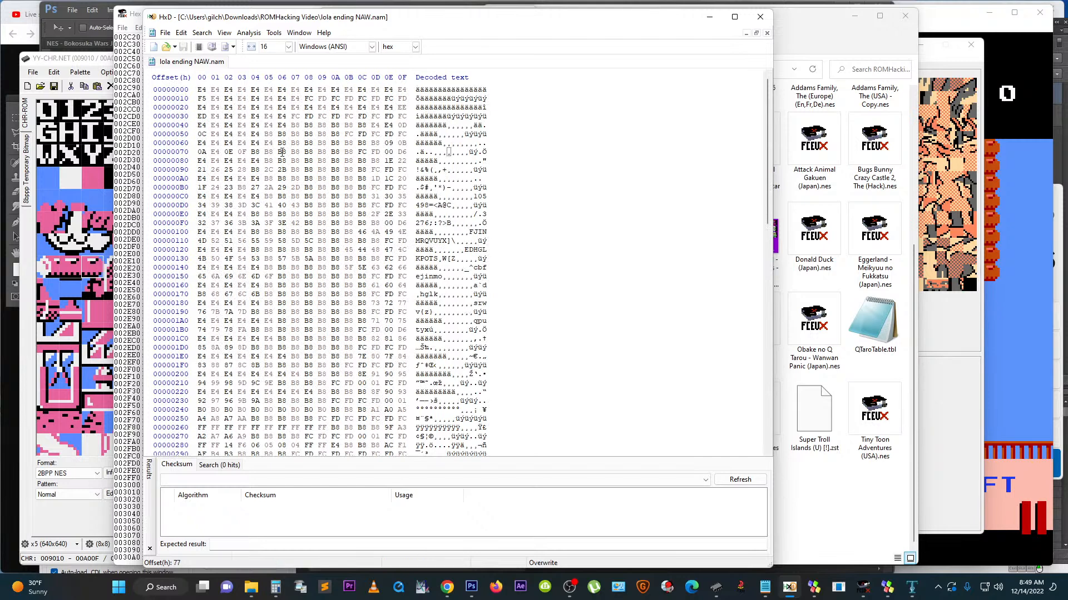
left_click_drag(284, 134, 350, 195)
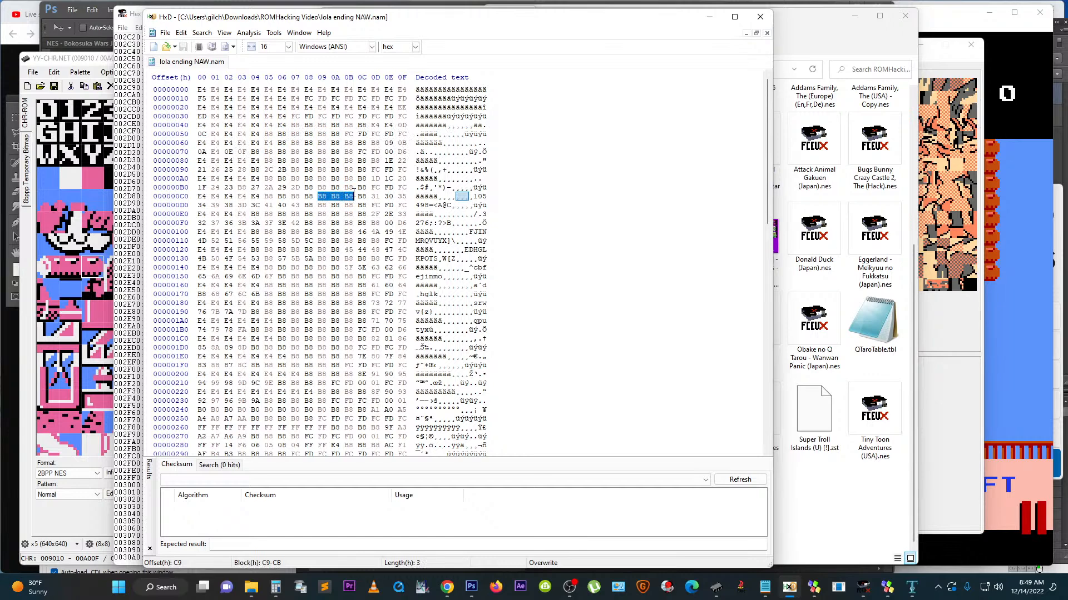
left_click(943, 57)
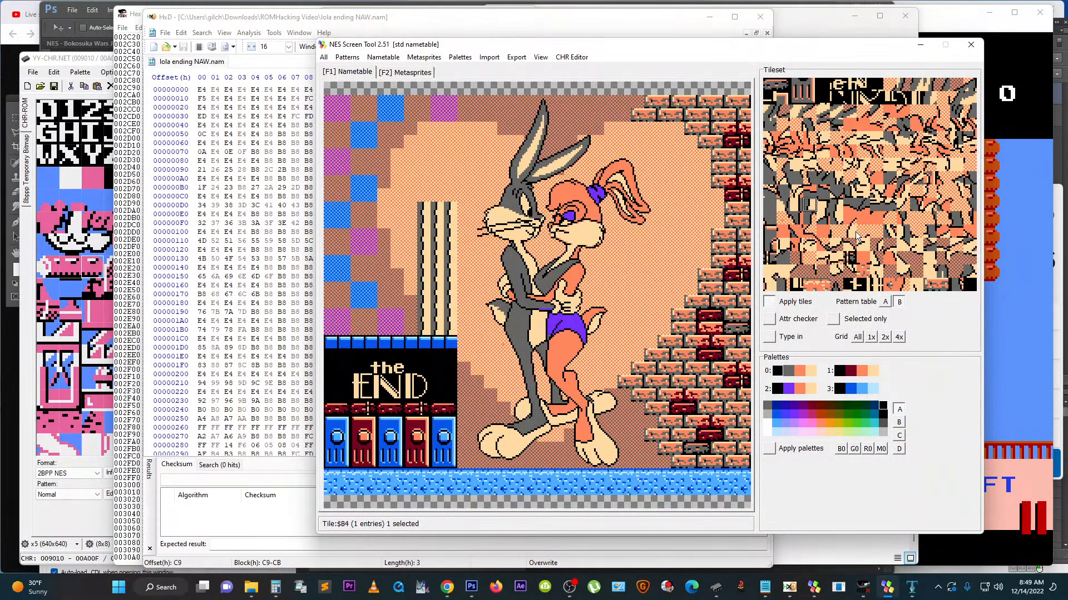
Step: Paint peach tile $B8 along the top row and over the striped pillar
left_click(875, 233)
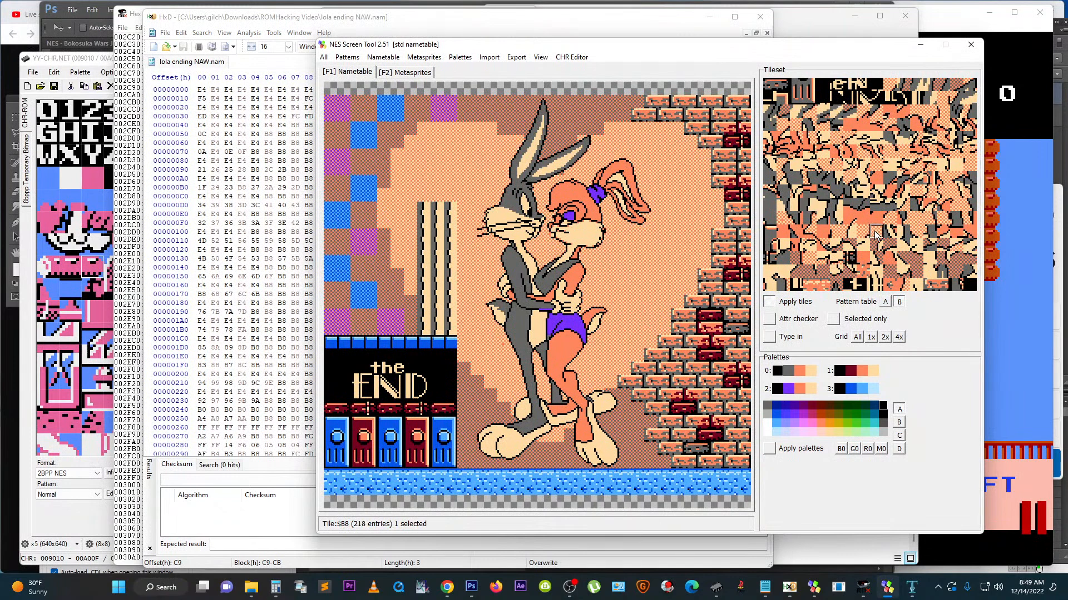
mouse_move(584, 116)
left_mouse_down()
mouse_move(627, 112)
mouse_move(575, 112)
mouse_move(610, 97)
left_mouse_up()
left_click(600, 128)
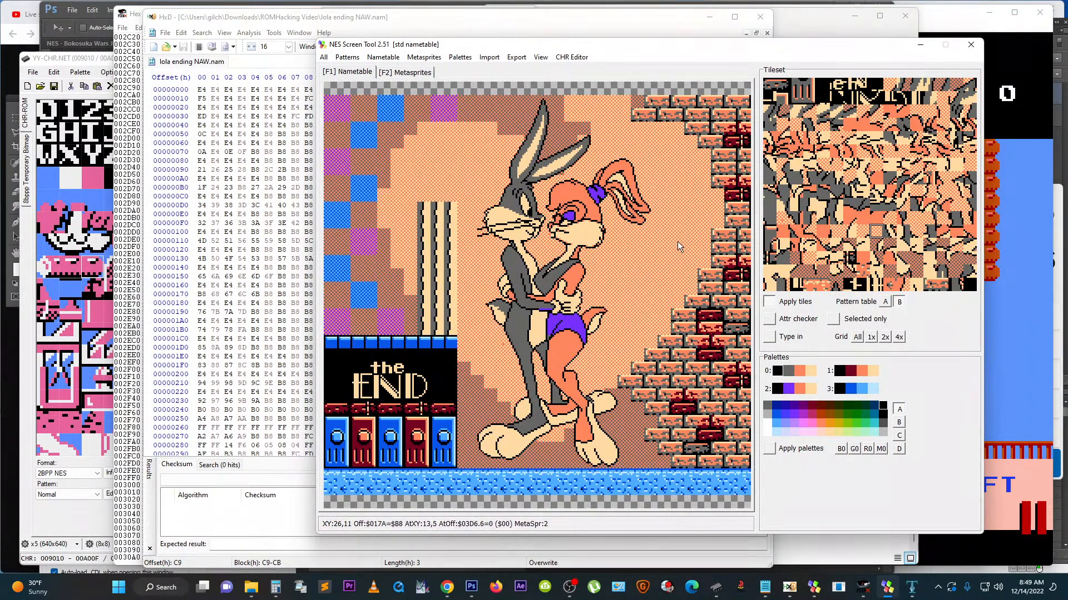
mouse_move(450, 221)
left_mouse_down()
mouse_move(432, 302)
mouse_move(453, 192)
mouse_move(430, 256)
mouse_move(429, 214)
mouse_move(435, 327)
mouse_move(459, 303)
left_mouse_up()
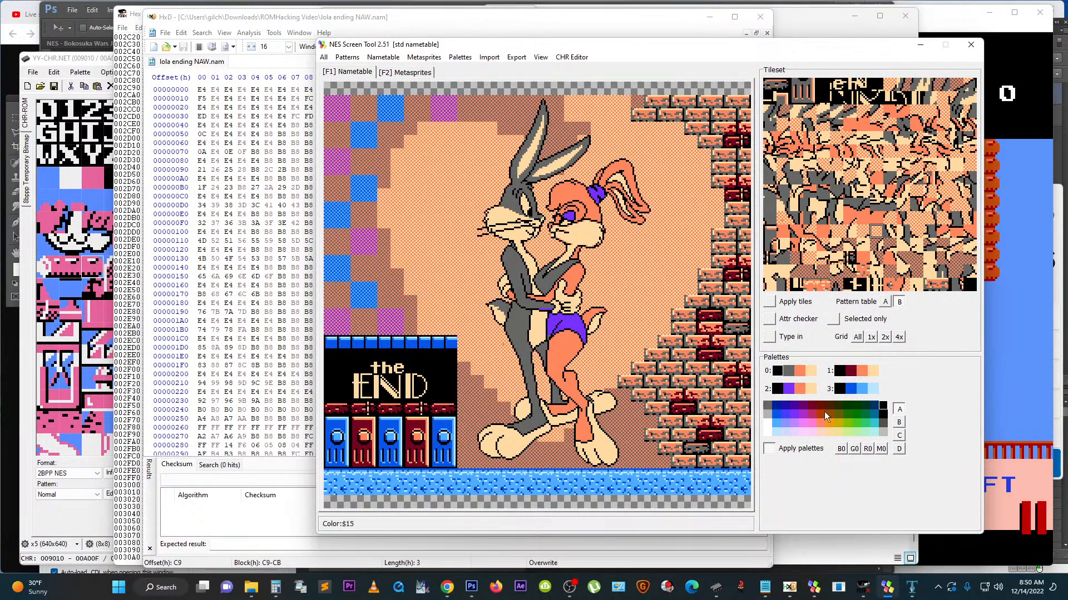
Step: Apply palette 3 to several attribute blocks and the left columns
left_click(861, 388)
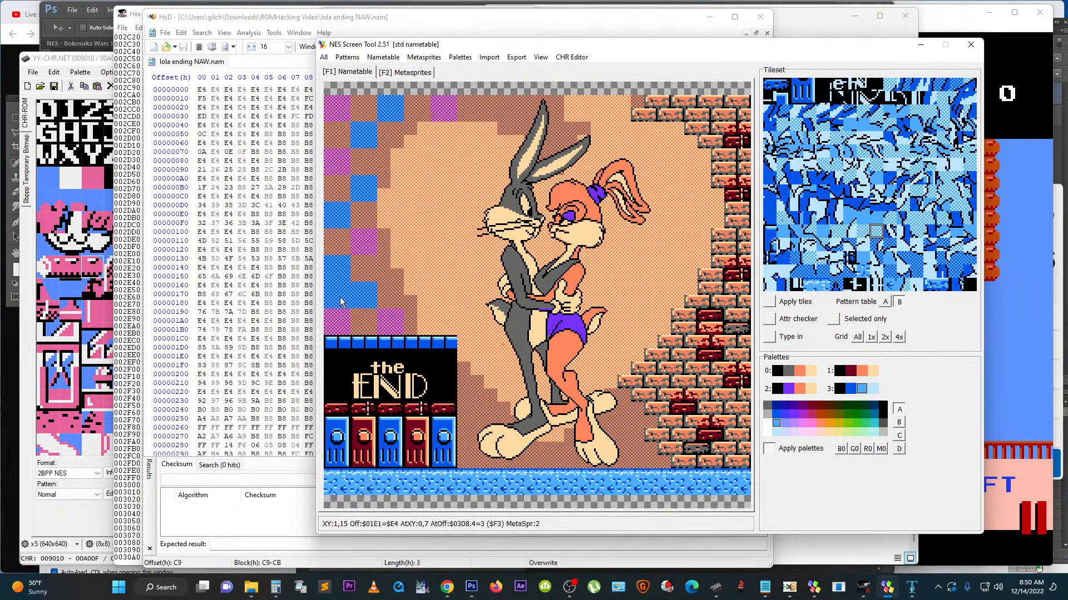
left_click(364, 329)
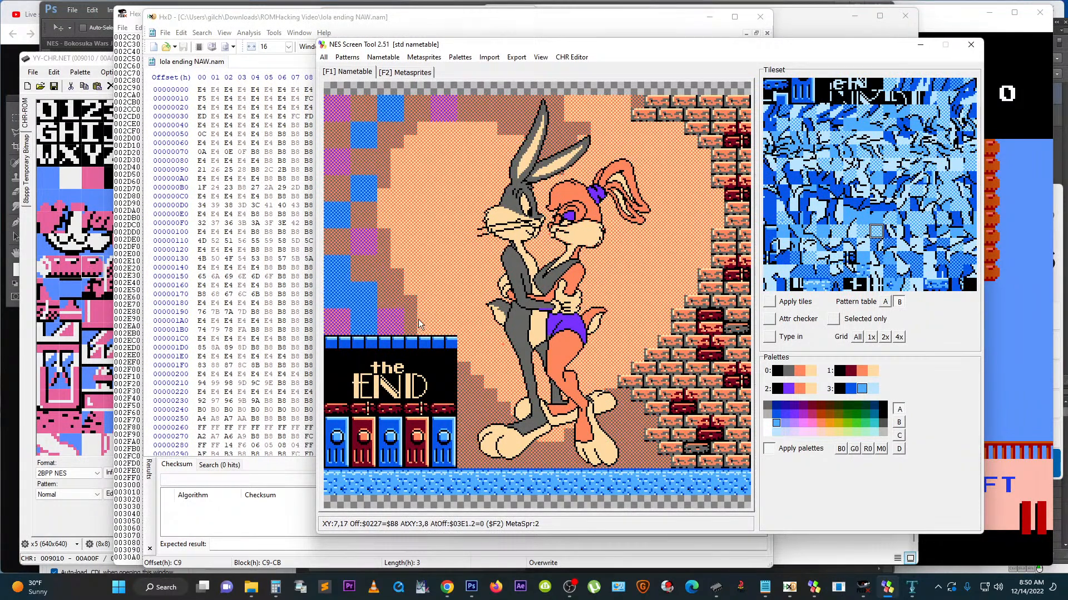
left_click(395, 303)
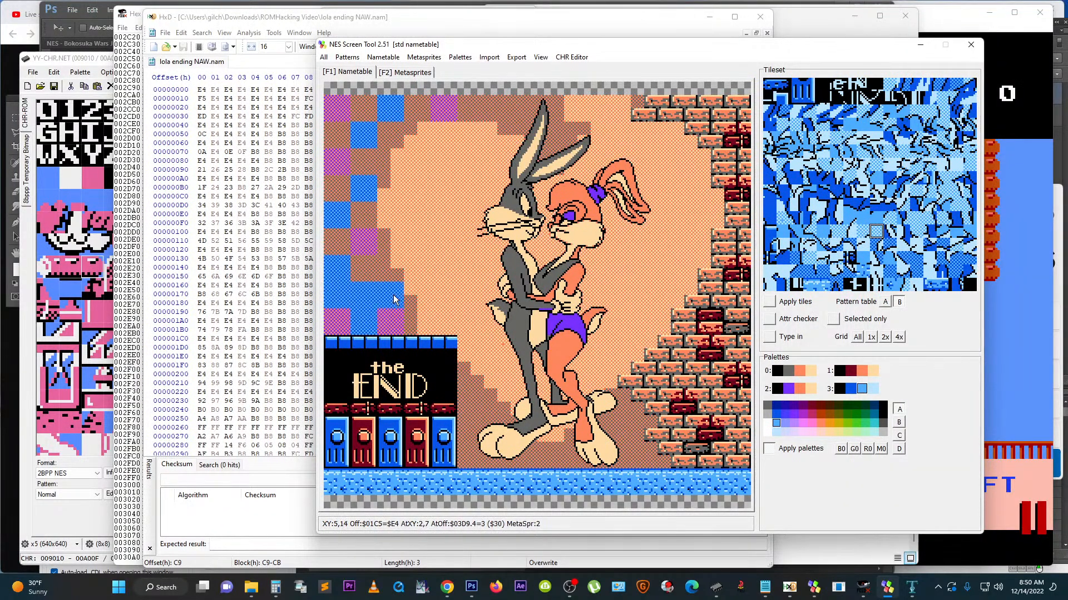
left_click(362, 269)
mouse_move(353, 231)
left_mouse_down()
mouse_move(356, 151)
mouse_move(399, 245)
mouse_move(331, 318)
mouse_move(424, 325)
mouse_move(439, 300)
mouse_move(440, 135)
mouse_move(348, 128)
mouse_move(472, 117)
mouse_move(465, 459)
mouse_move(690, 457)
mouse_move(738, 423)
mouse_move(737, 176)
mouse_move(704, 111)
mouse_move(528, 137)
mouse_move(513, 383)
mouse_move(522, 333)
mouse_move(537, 406)
mouse_move(587, 268)
mouse_move(576, 317)
mouse_move(528, 351)
mouse_move(615, 269)
mouse_move(604, 320)
left_mouse_up()
Step: Draw metasprites from pattern table A and browse from Metasprite 0 back to Metasprite 2
left_click(398, 74)
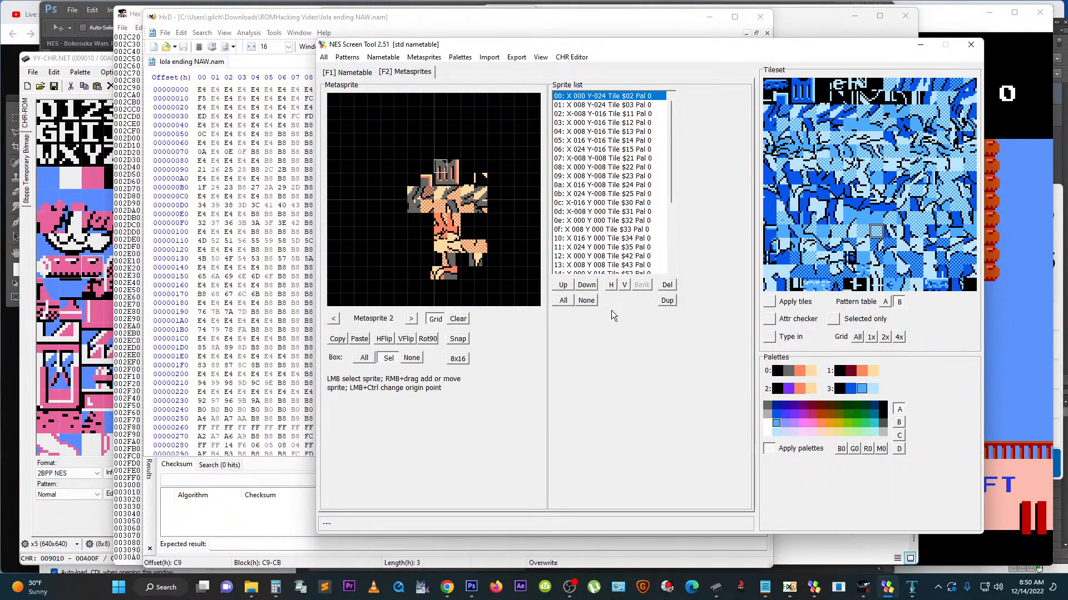
left_click(884, 302)
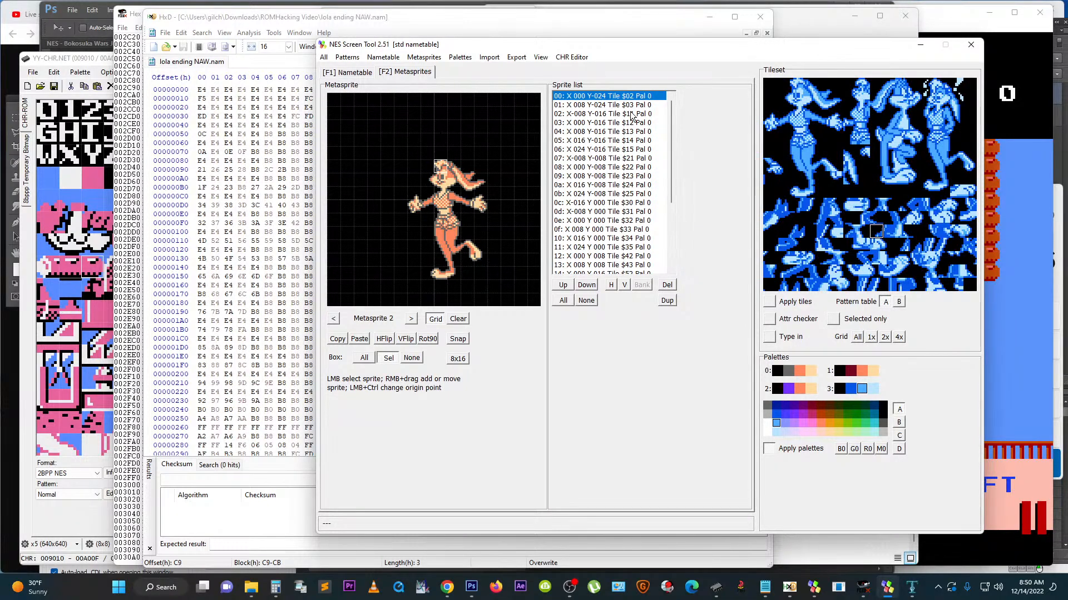
left_click(333, 319)
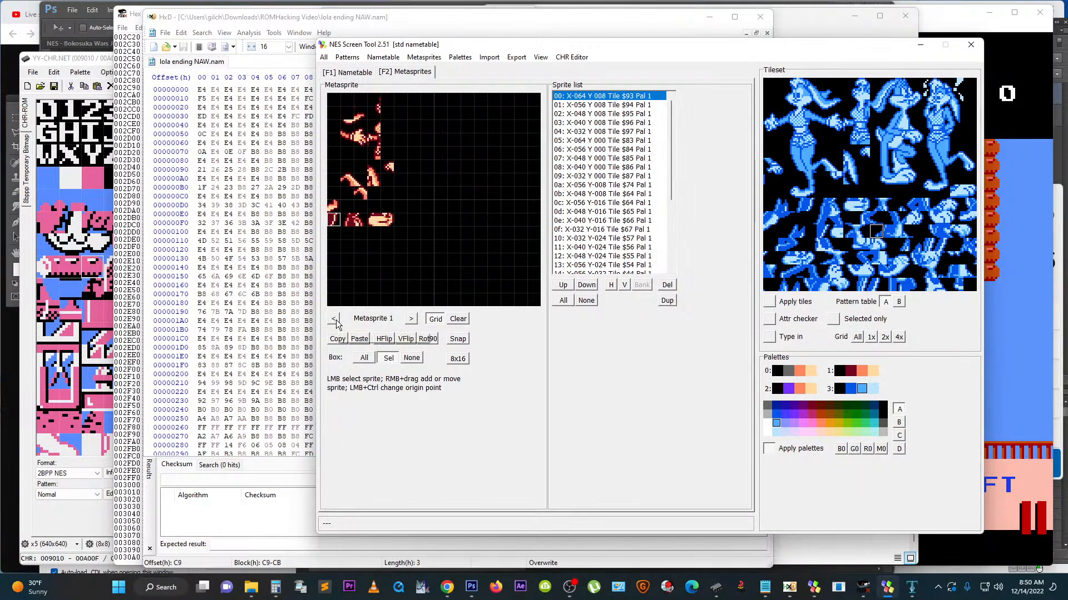
left_click(334, 319)
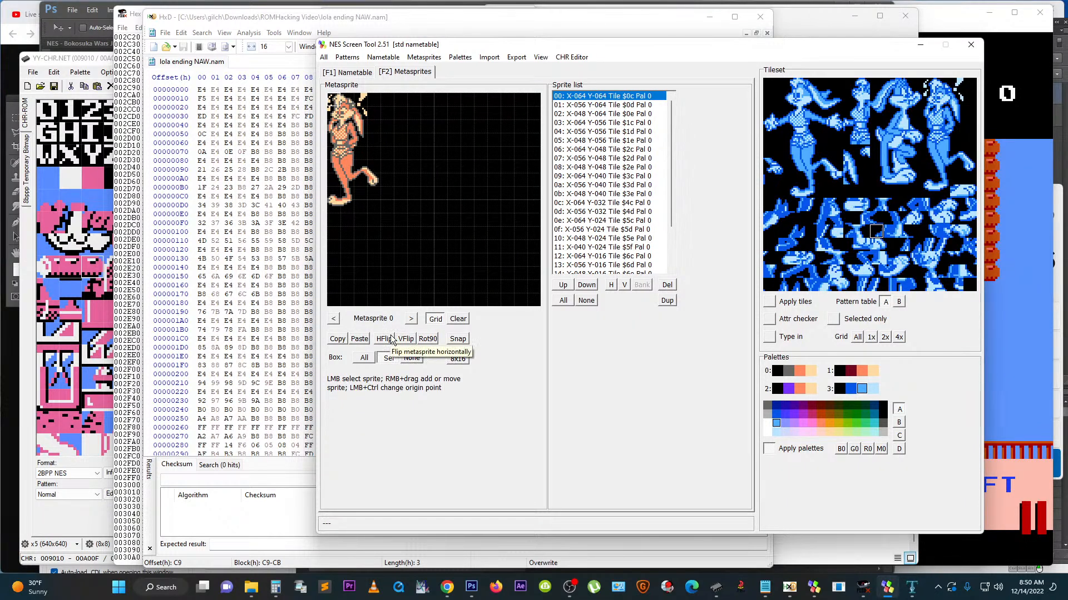
left_click(411, 319)
left_click(410, 319)
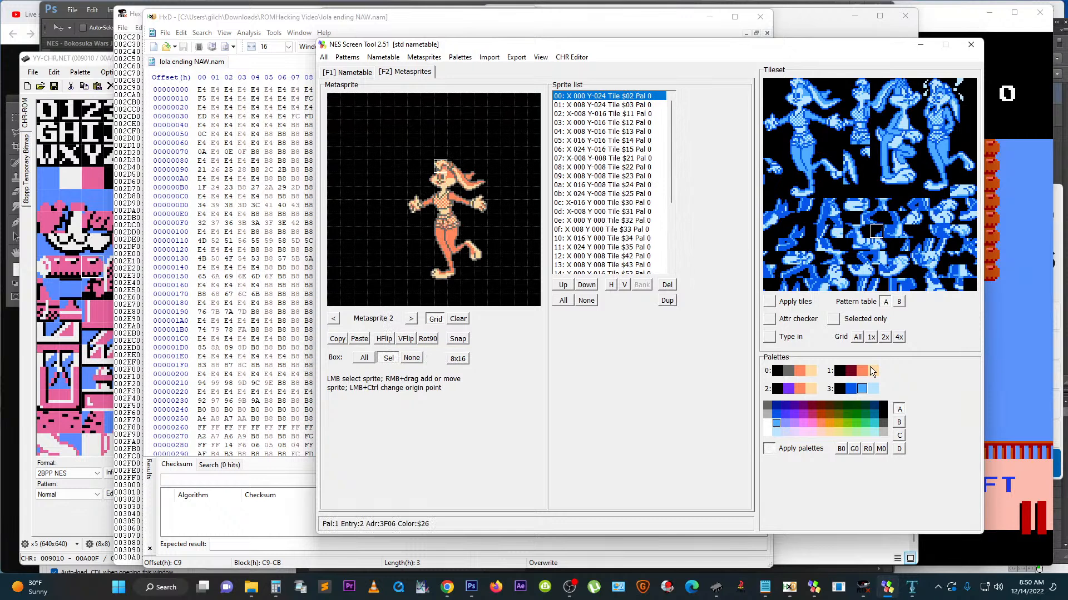
Step: Try palette 2 on Metasprite 2's first sprite, then restore it to palette 0
left_click(799, 389)
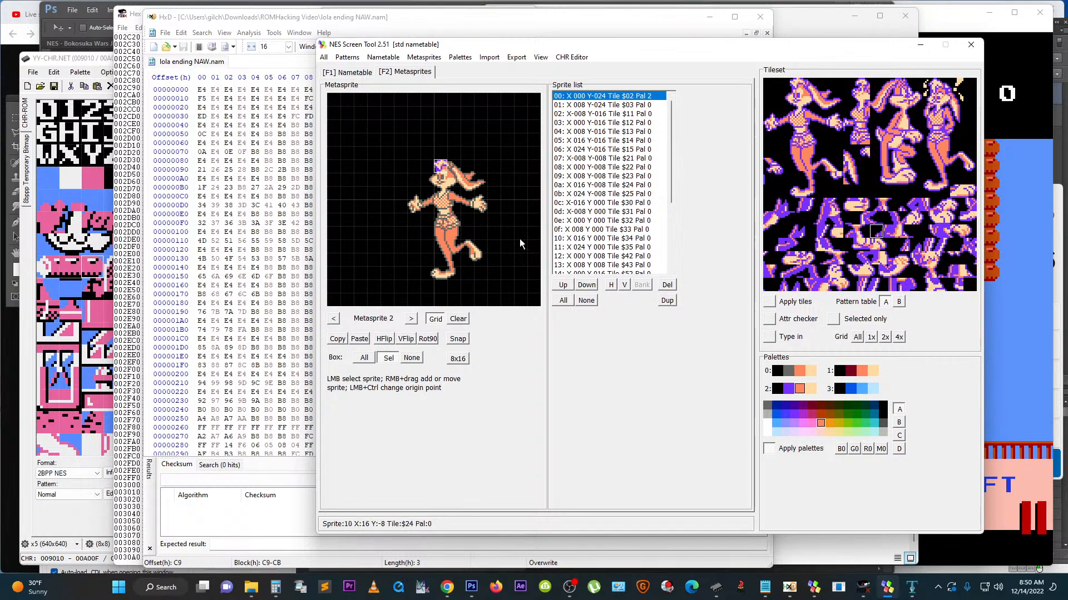
left_click(797, 370)
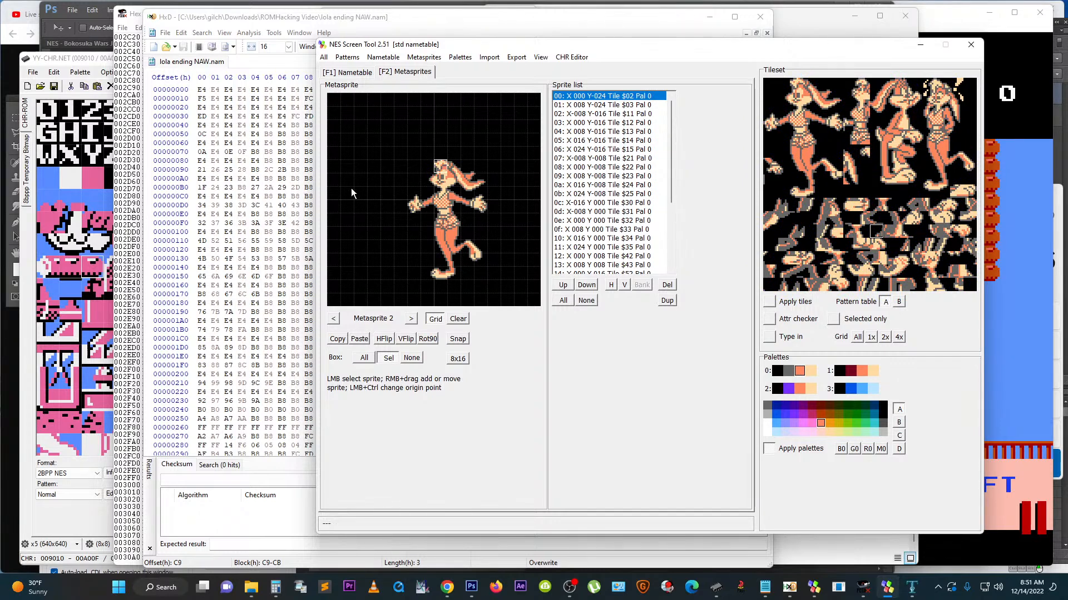
left_click_drag(424, 45, 503, 66)
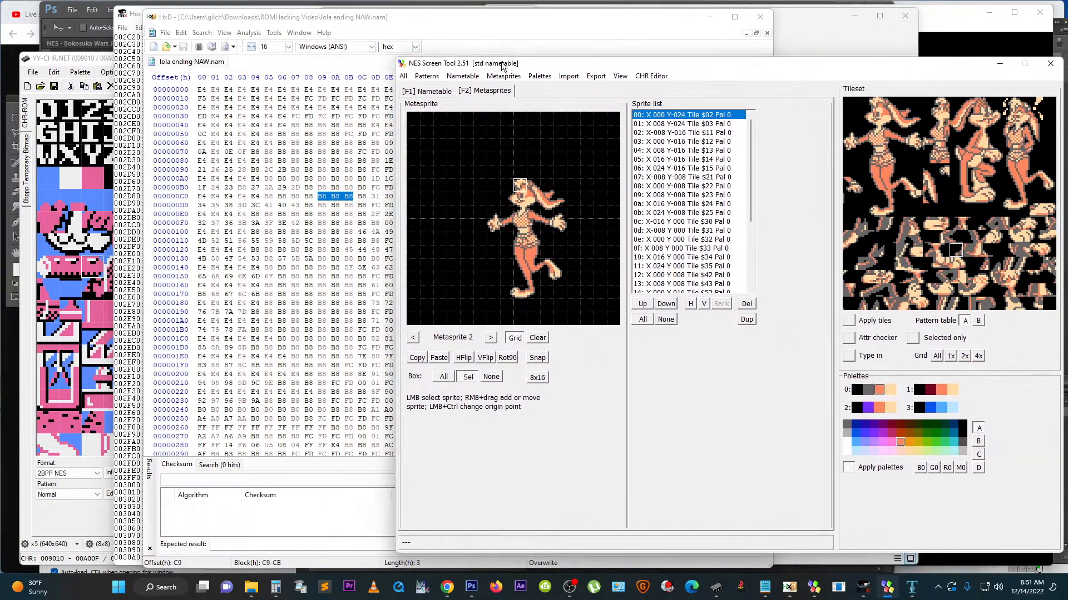
Step: Shift the hex editor right and bring FCEUX's title screen forward, minimizing NES Screen Tool
left_click_drag(300, 19, 374, 22)
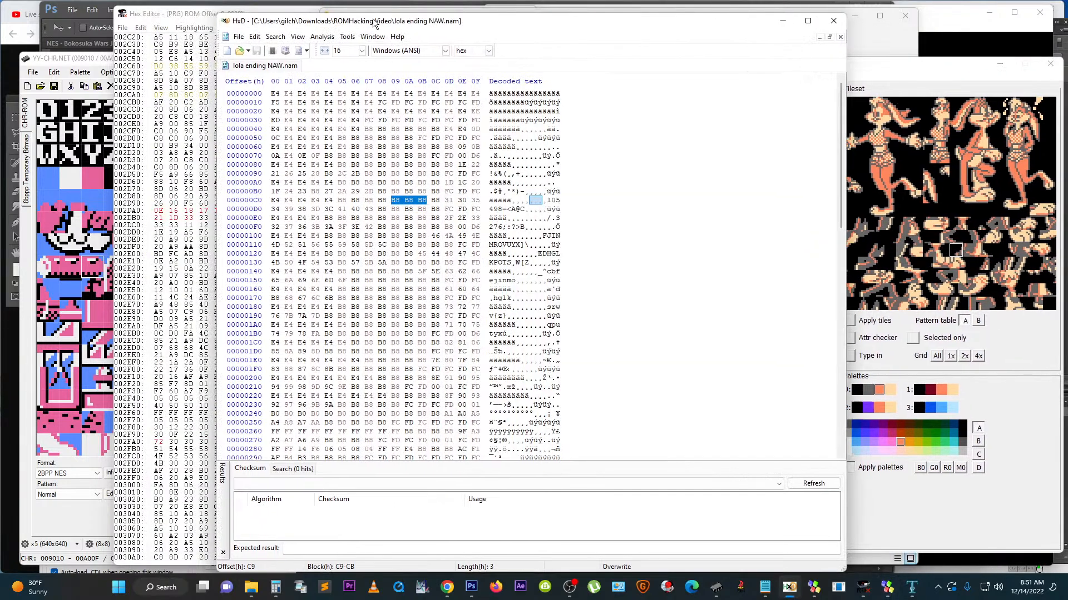
mouse_move(866, 588)
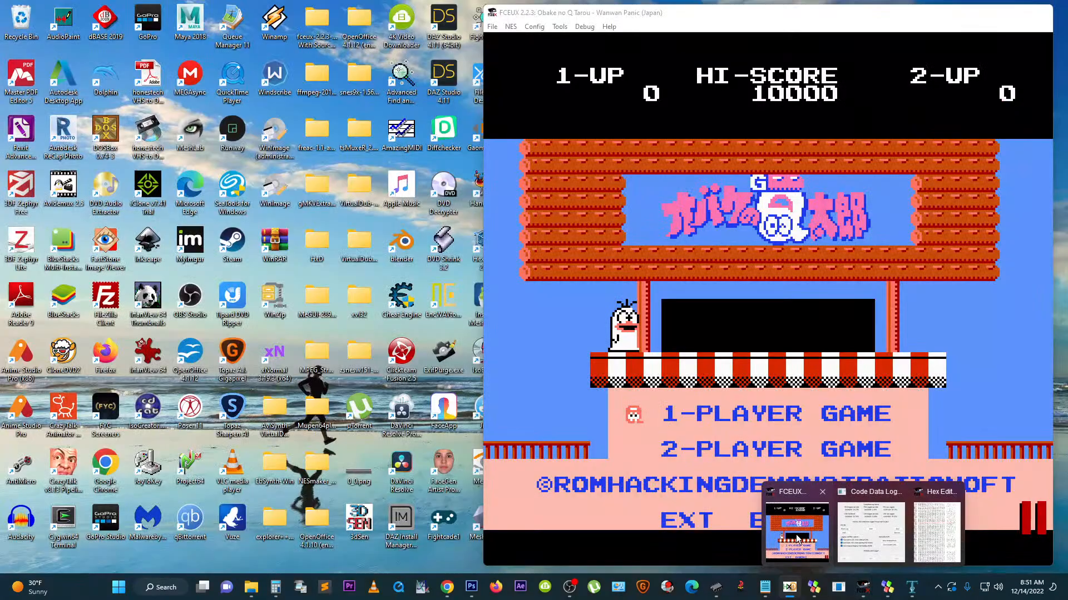
left_click(797, 538)
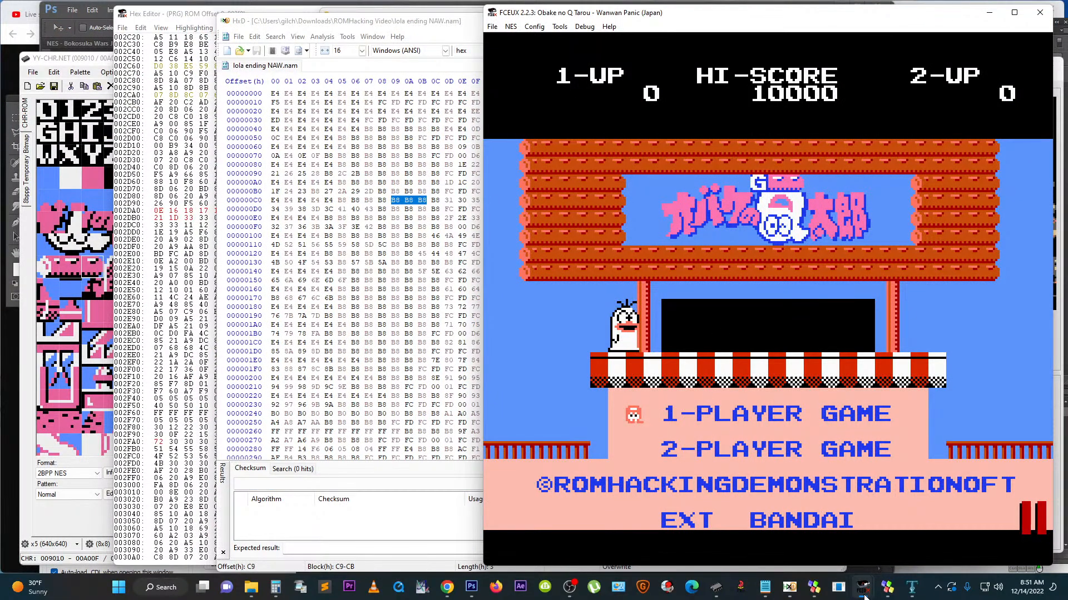
left_click(813, 588)
left_click_drag(489, 127, 292, 178)
left_click(535, 18)
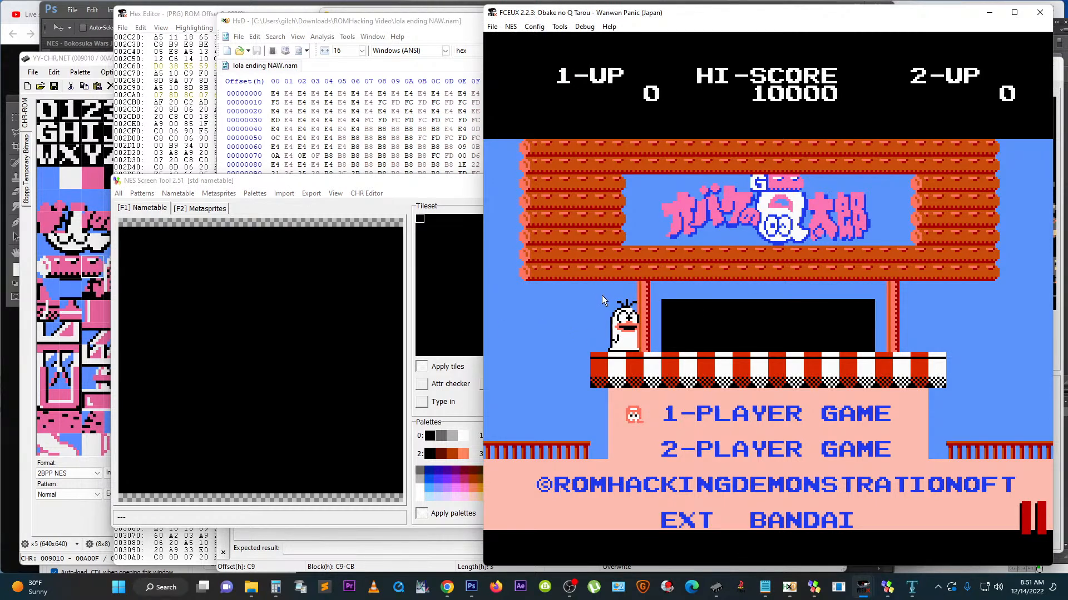
left_click(297, 208)
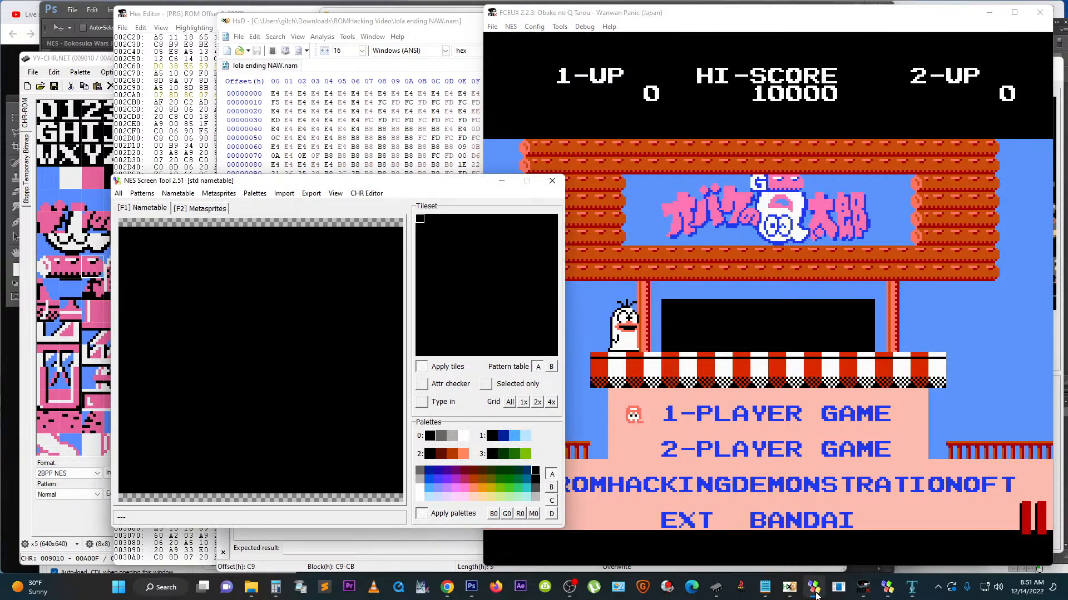
mouse_move(816, 595)
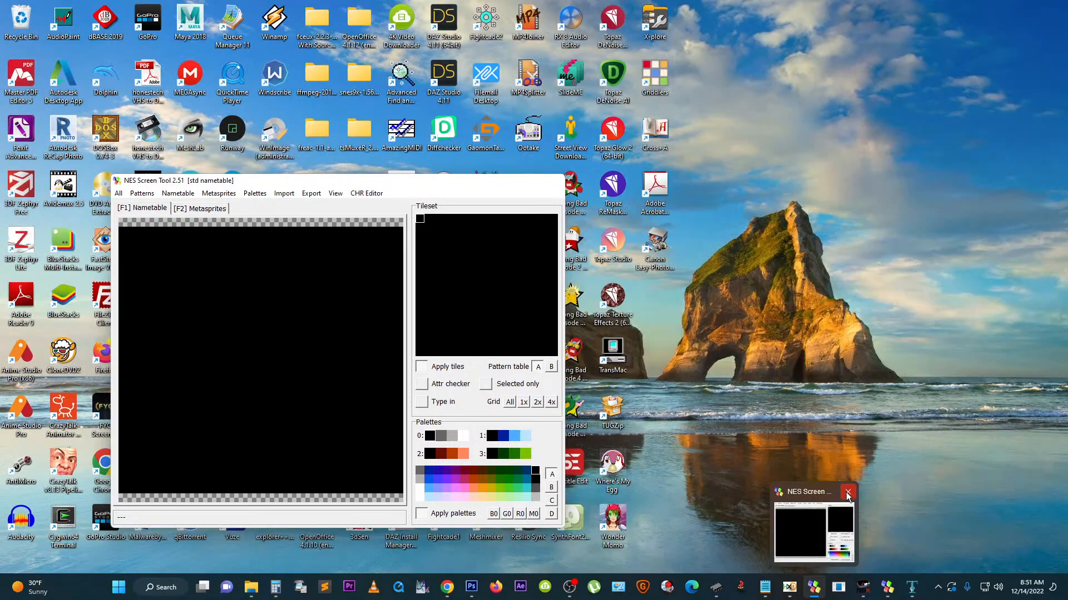
left_click(812, 537)
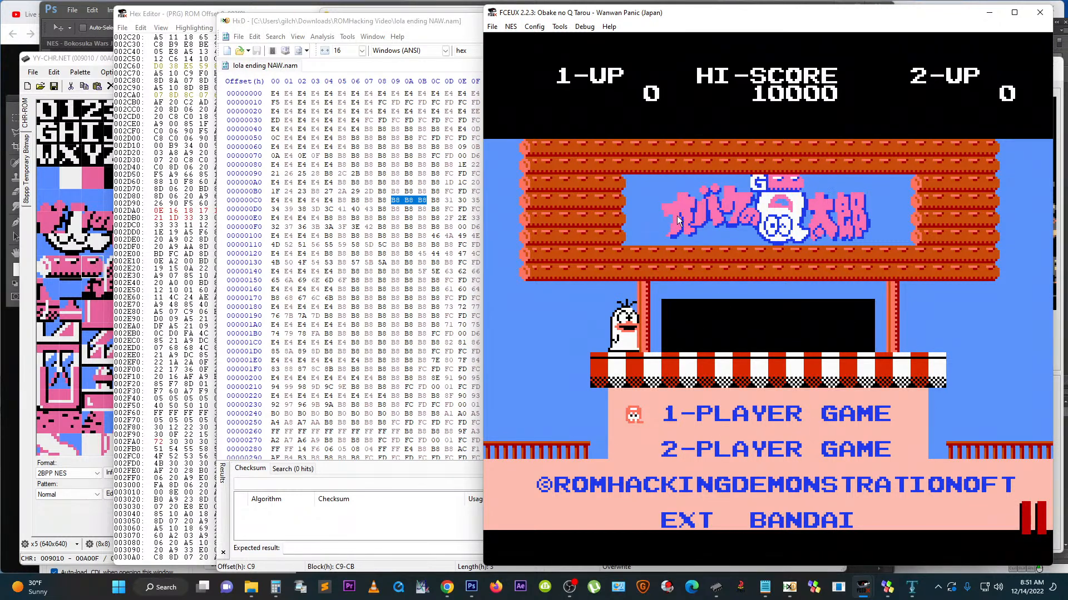
Step: Load Chubby Cherub (USA).nes into YY-CHR from the ROMHacking Video folder
mouse_move(265, 595)
left_click(77, 512)
mouse_move(720, 587)
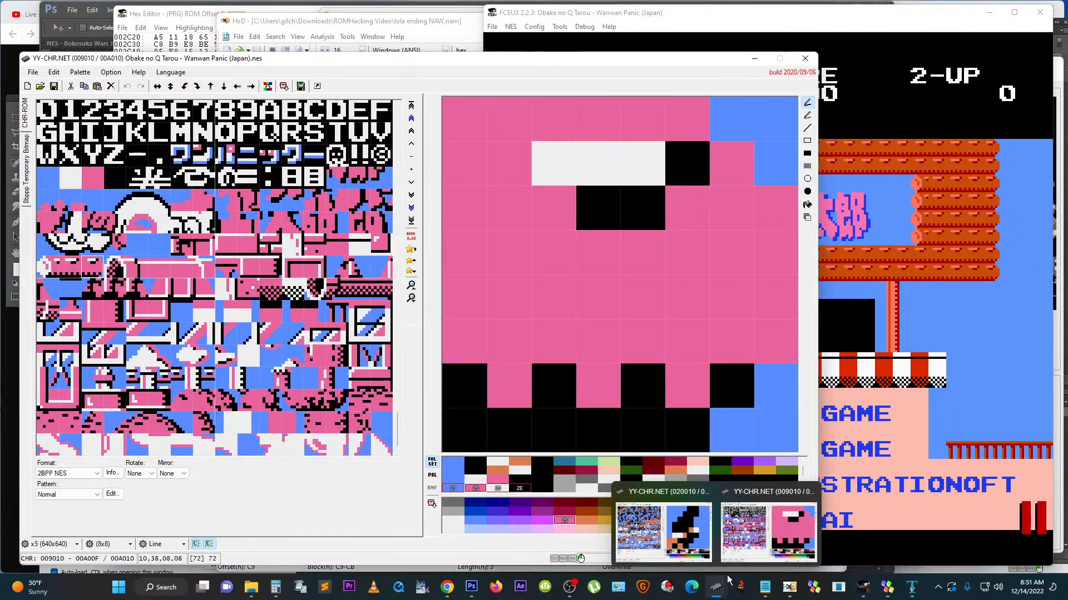
mouse_move(754, 556)
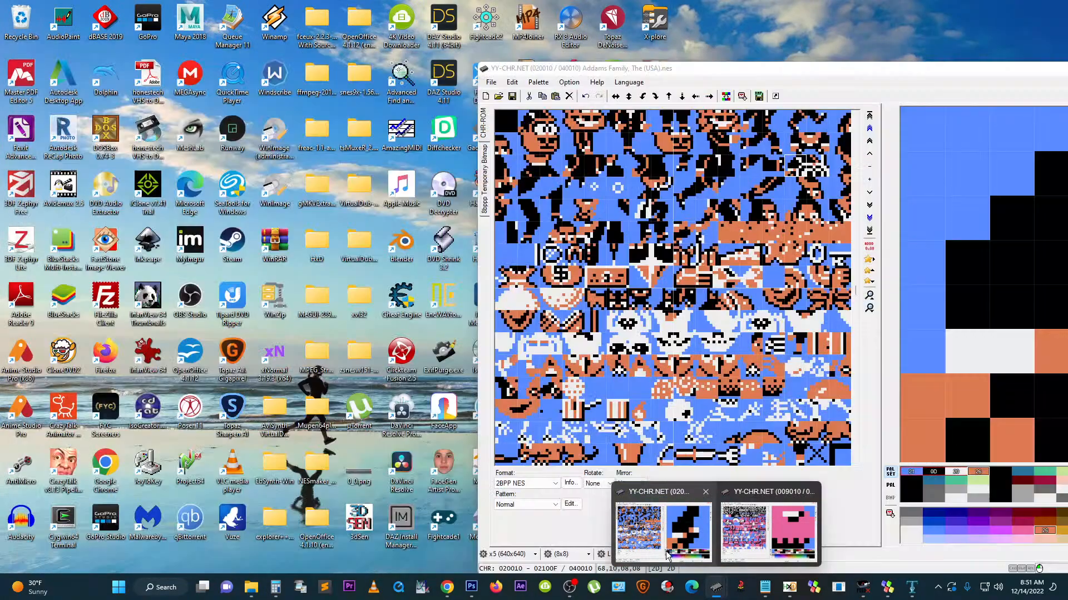
left_click(660, 554)
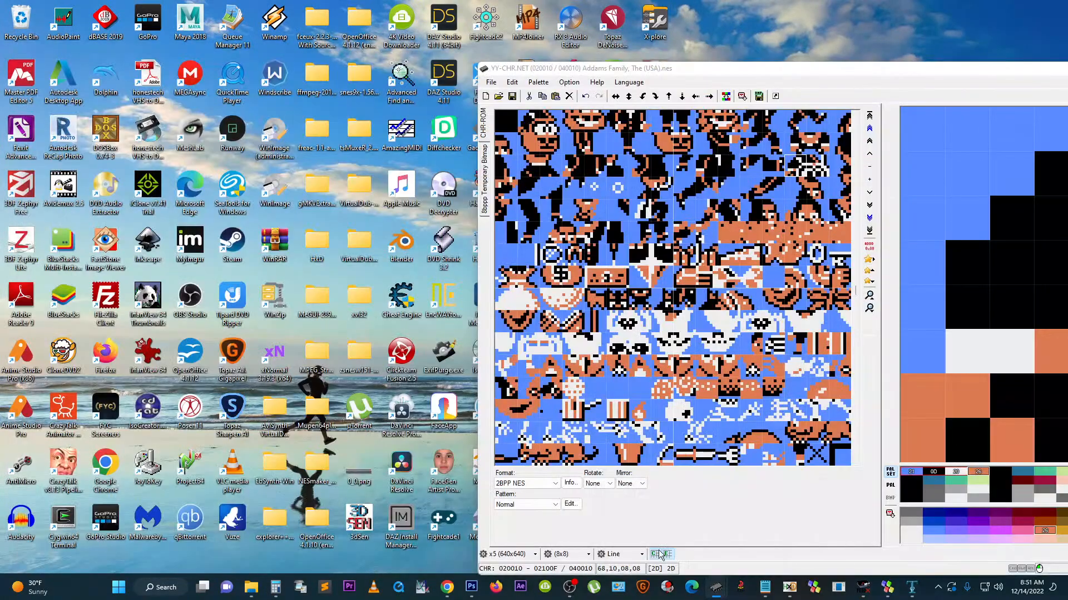
mouse_move(251, 588)
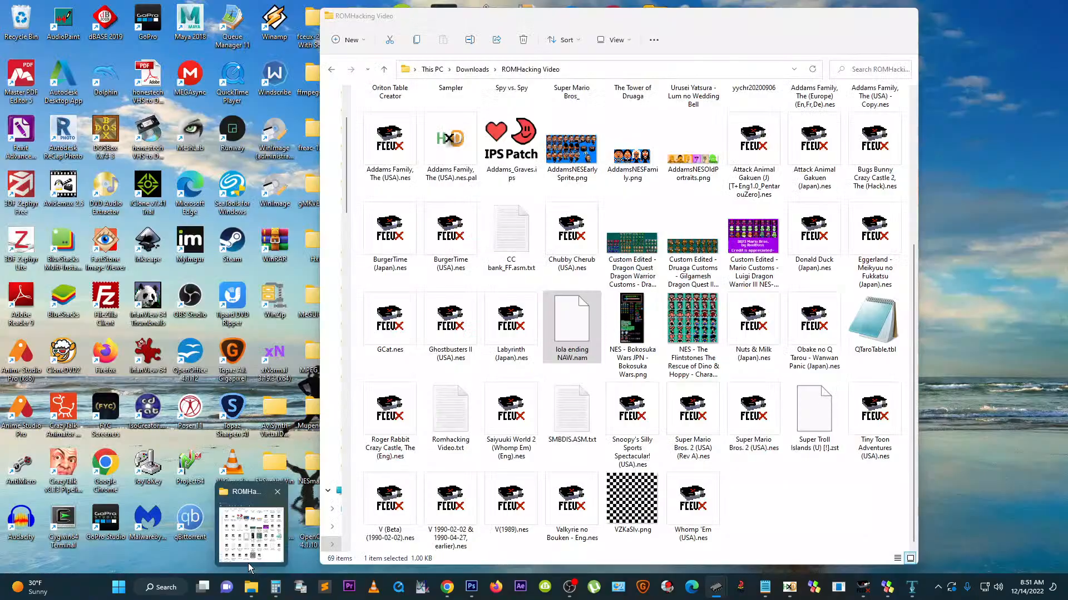
left_click(258, 556)
left_click_drag(533, 24, 223, 31)
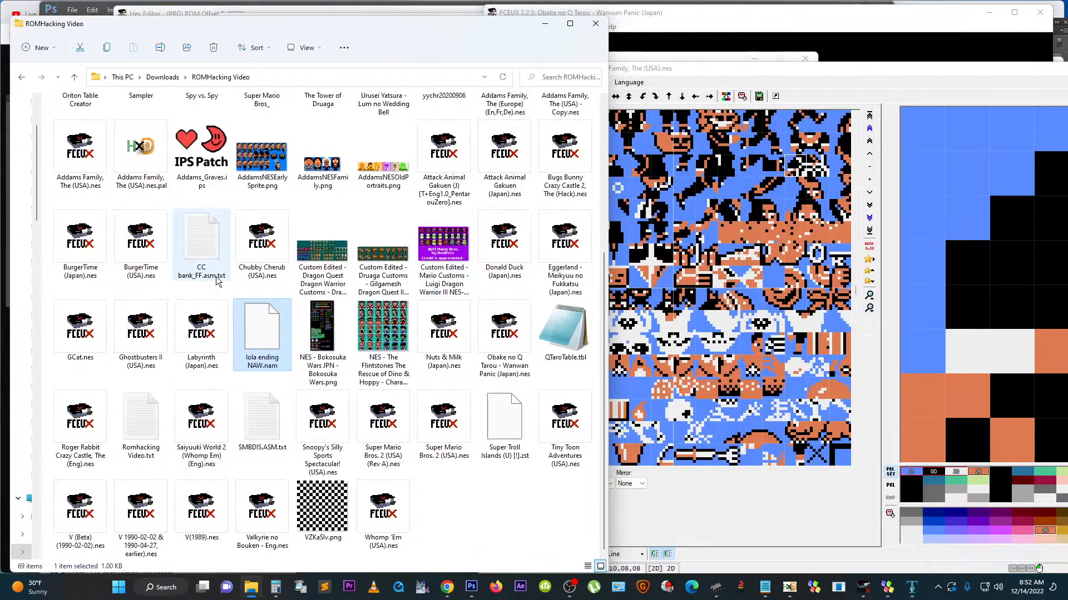
left_click_drag(257, 260, 723, 299)
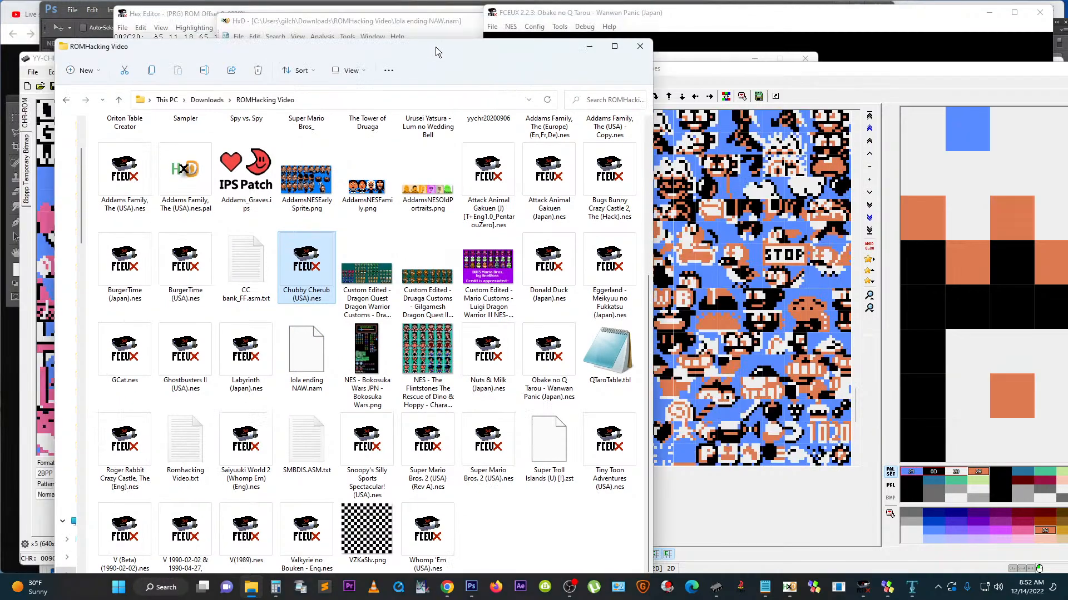
left_click_drag(408, 38, 903, 116)
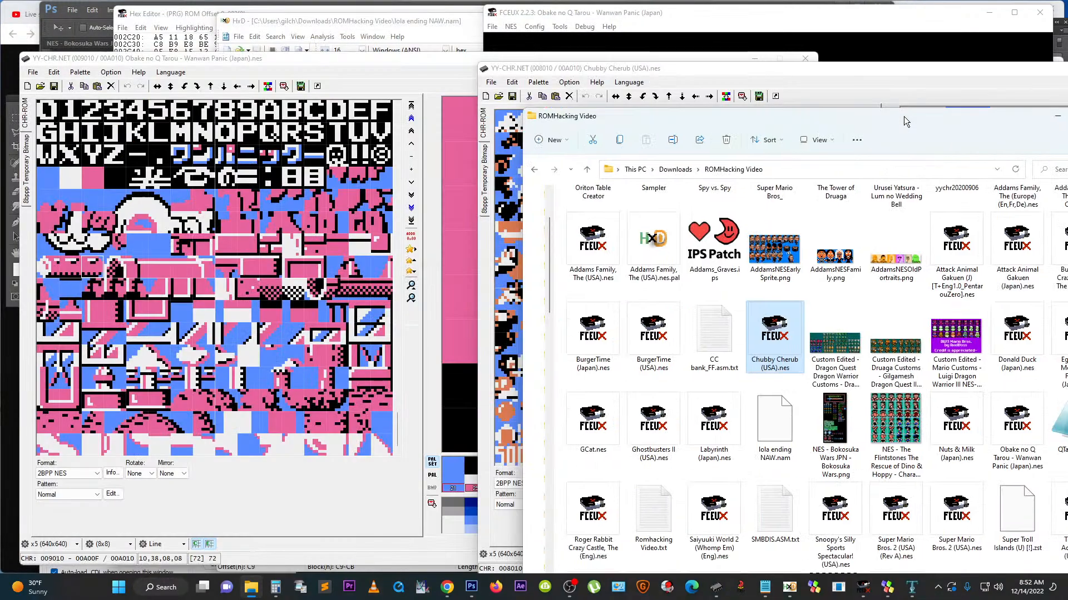
Step: Show the Chubby Cherub tiles in greyscale and page down to the font and logo tiles at 009010
left_click_drag(659, 69, 578, 64)
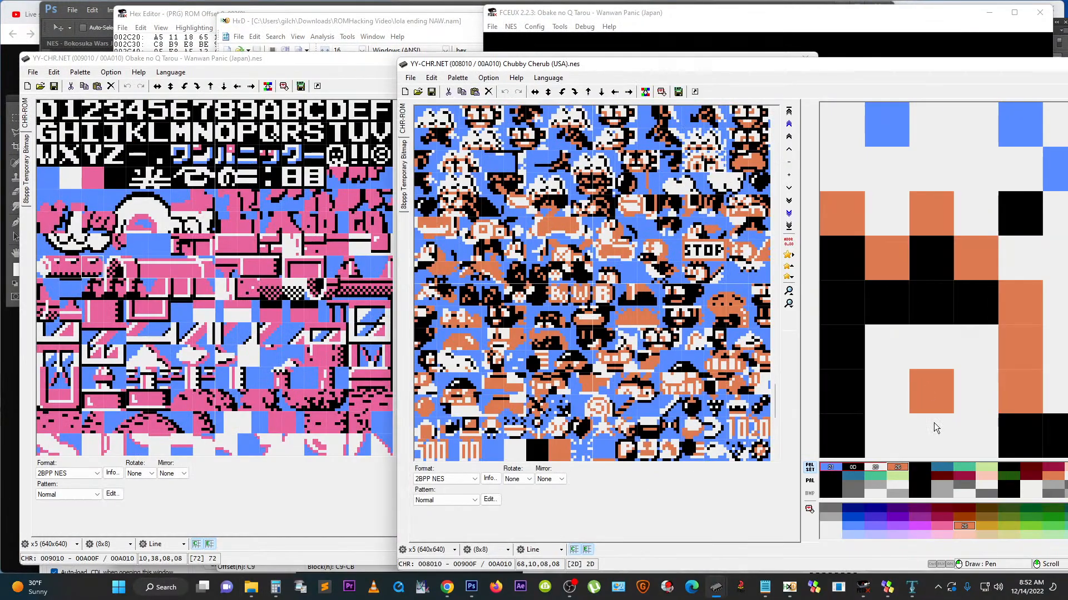
left_click(873, 476)
left_click(949, 476)
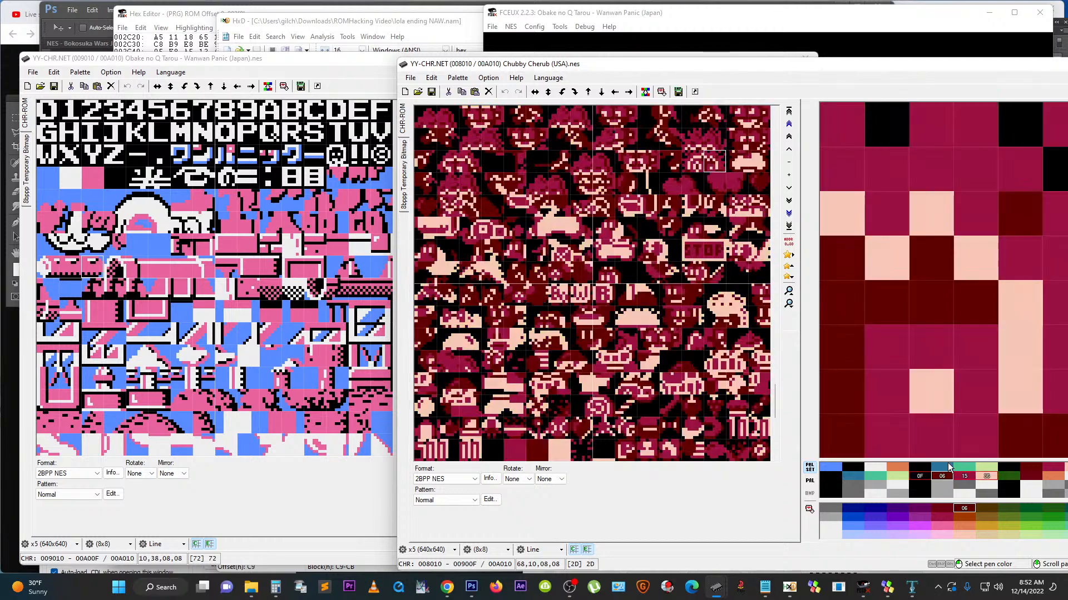
left_click(949, 469)
left_click(958, 498)
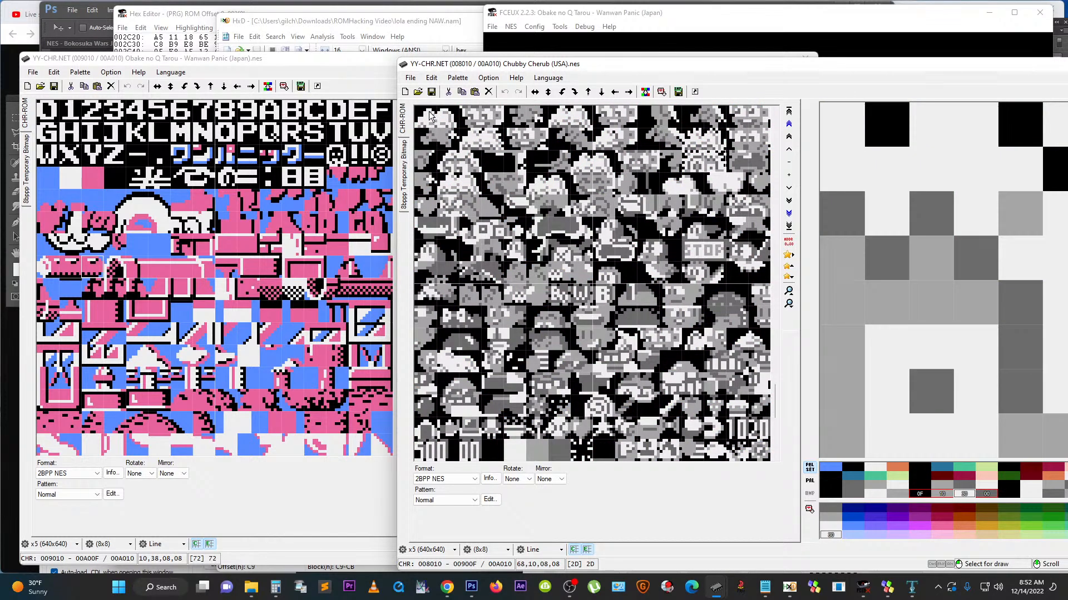
left_click(773, 434)
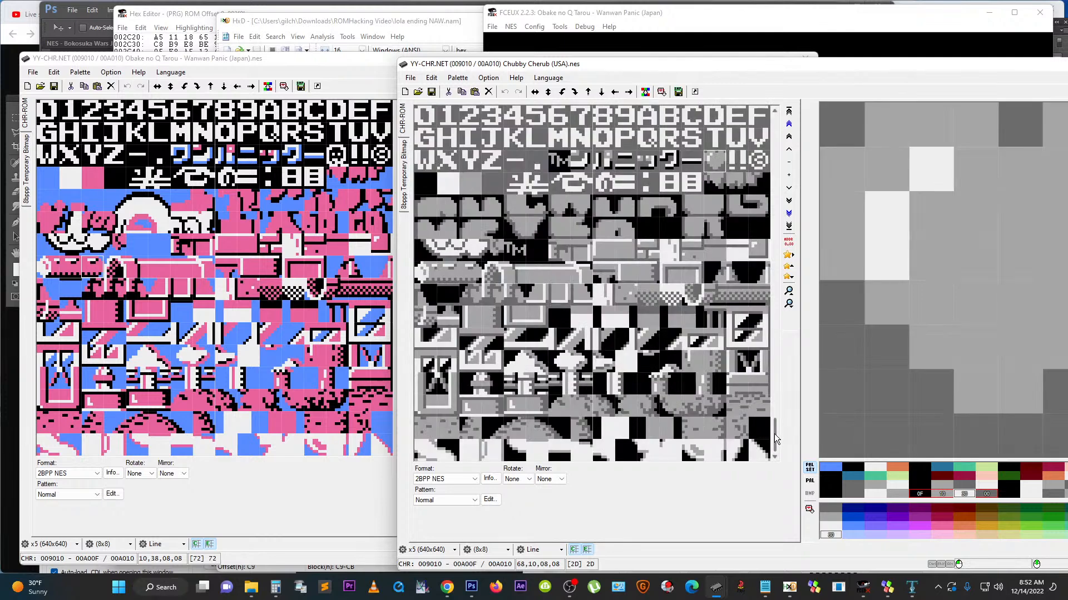
left_click(335, 489)
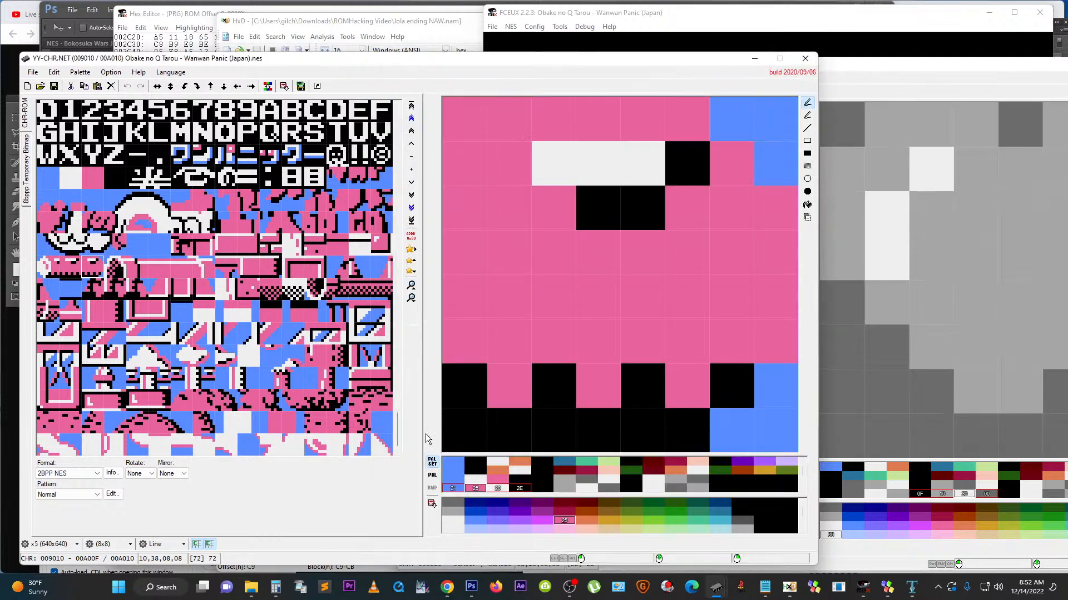
Step: Copy Chubby Cherub's 009010 tile page and paste it into the Obake no Q Tarou ROM
left_click(860, 65)
left_click_drag(863, 61, 910, 25)
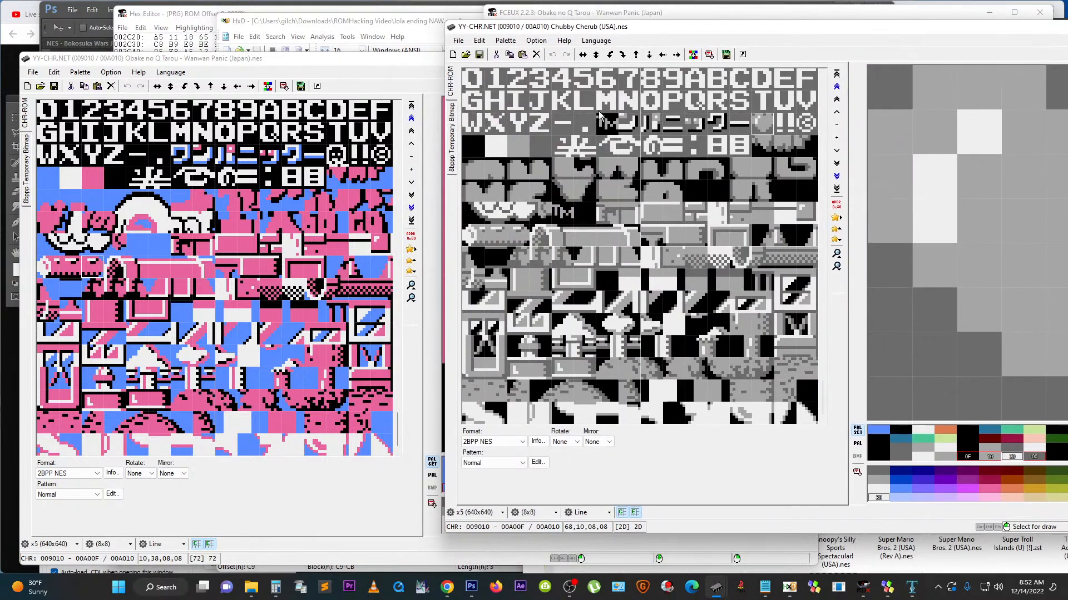
left_click(565, 180)
key("ctrl+a")
key("ctrl+c")
left_click(44, 110)
key("ctrl+v")
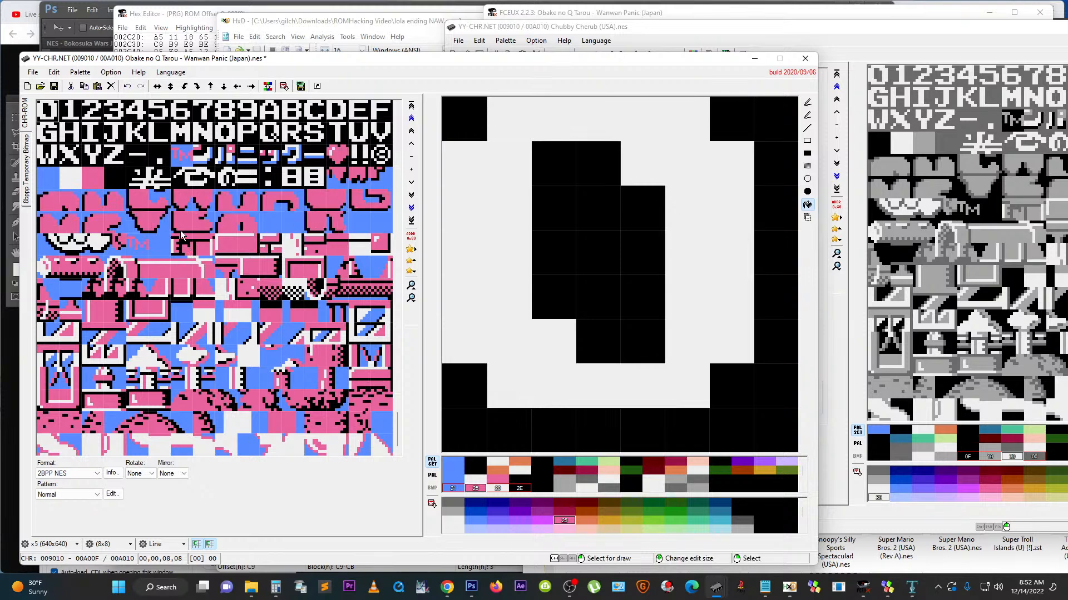
key("ctrl+z")
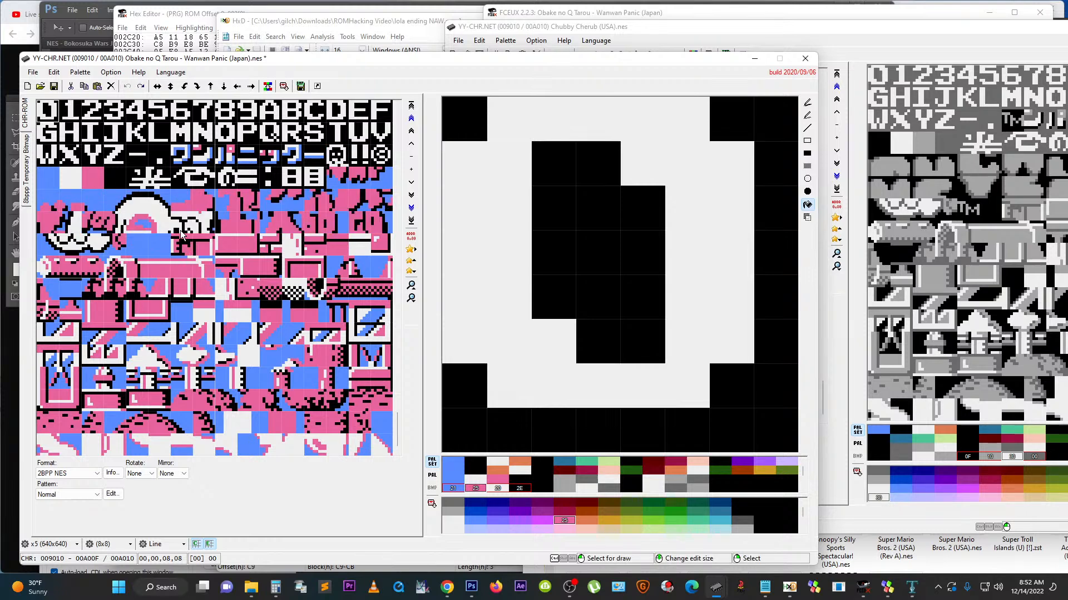
key("ctrl+y")
left_click(807, 102)
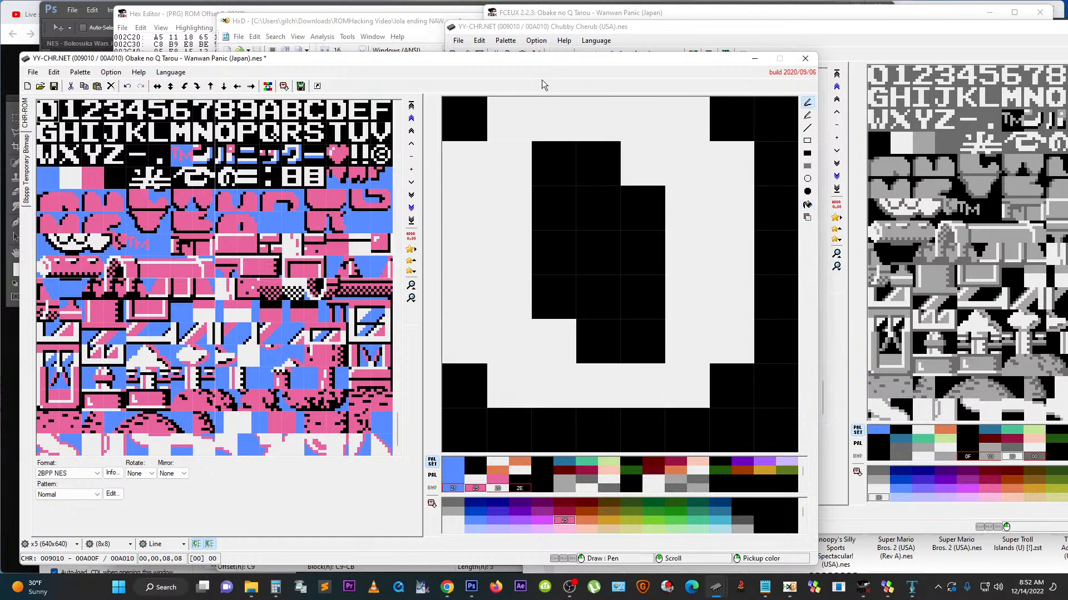
Step: Paste the 008010 tile page into the Obake ROM, toggling undo/redo to compare the tiles
left_click(595, 28)
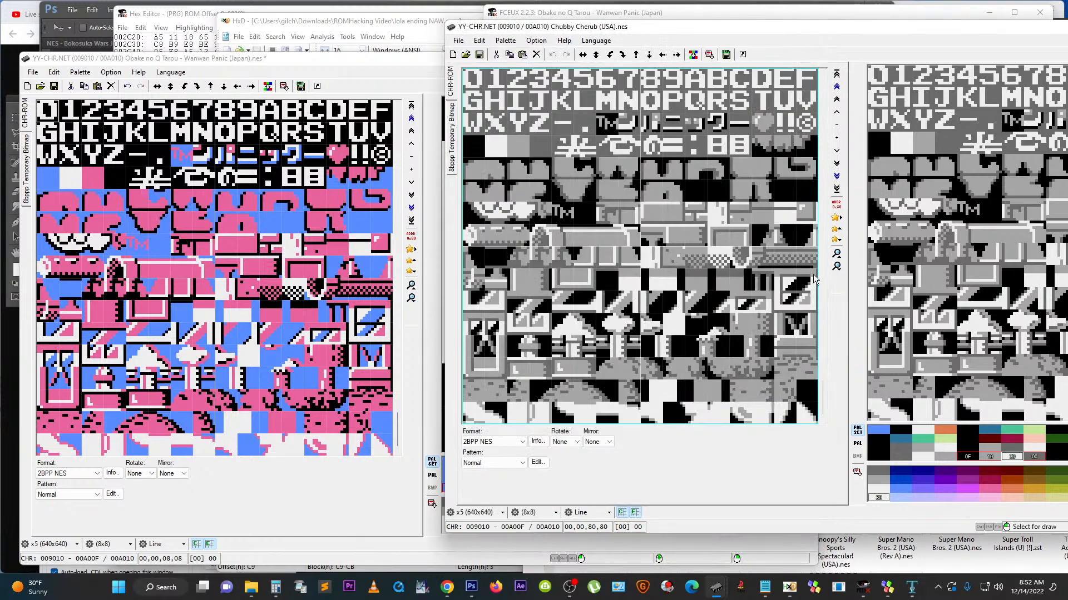
left_click(824, 302)
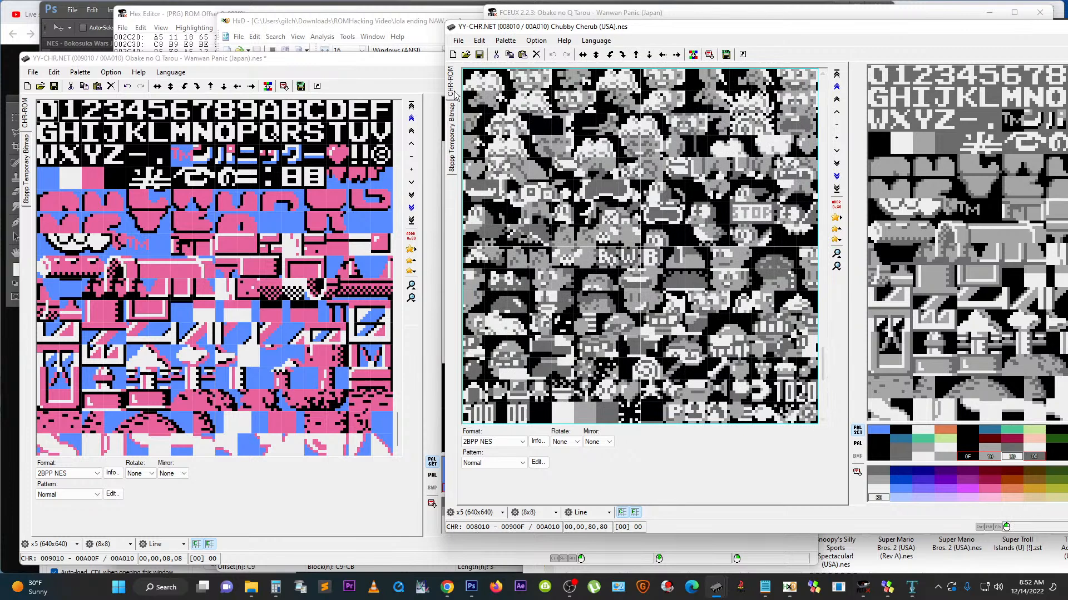
left_click(476, 80)
key("ctrl+a")
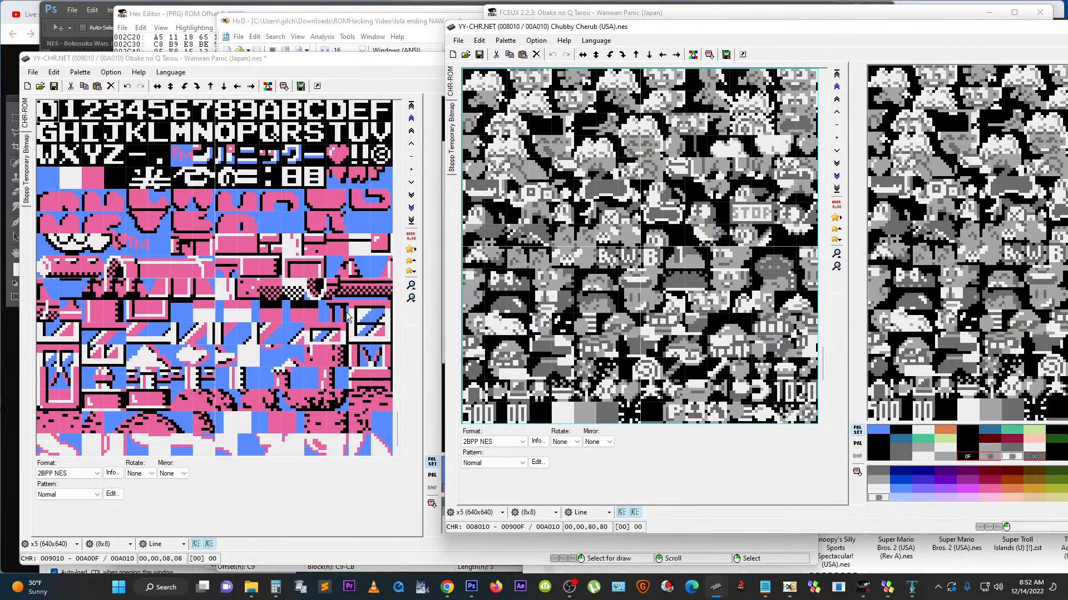
left_click(398, 354)
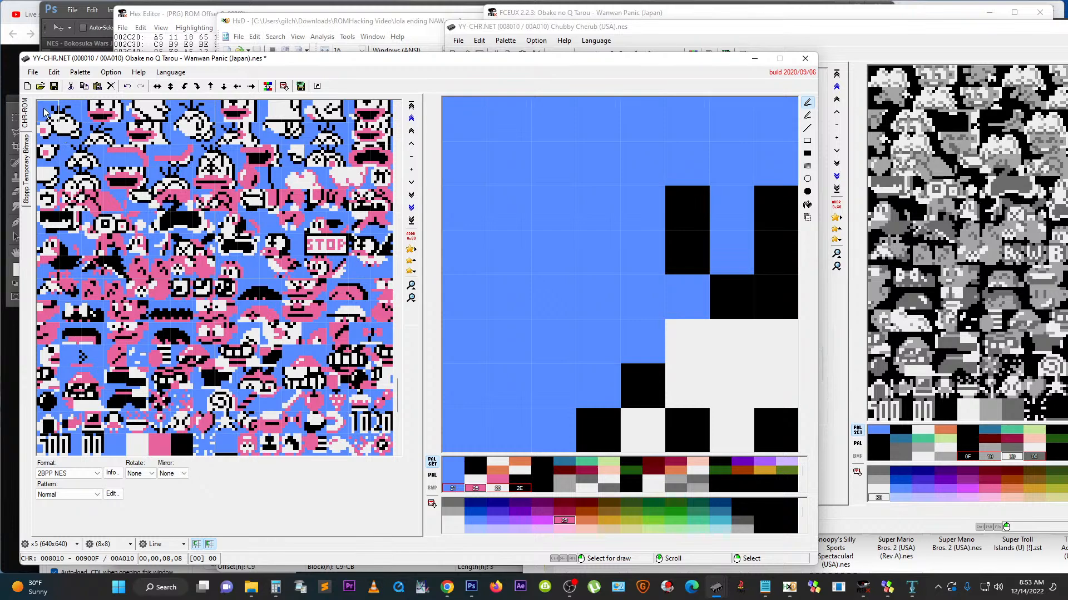
key("ctrl+v")
key("ctrl+z")
key("ctrl+y")
key("ctrl+z")
key("ctrl+y")
key("ctrl+z")
key("ctrl+y")
key("ctrl+z")
key("ctrl+y")
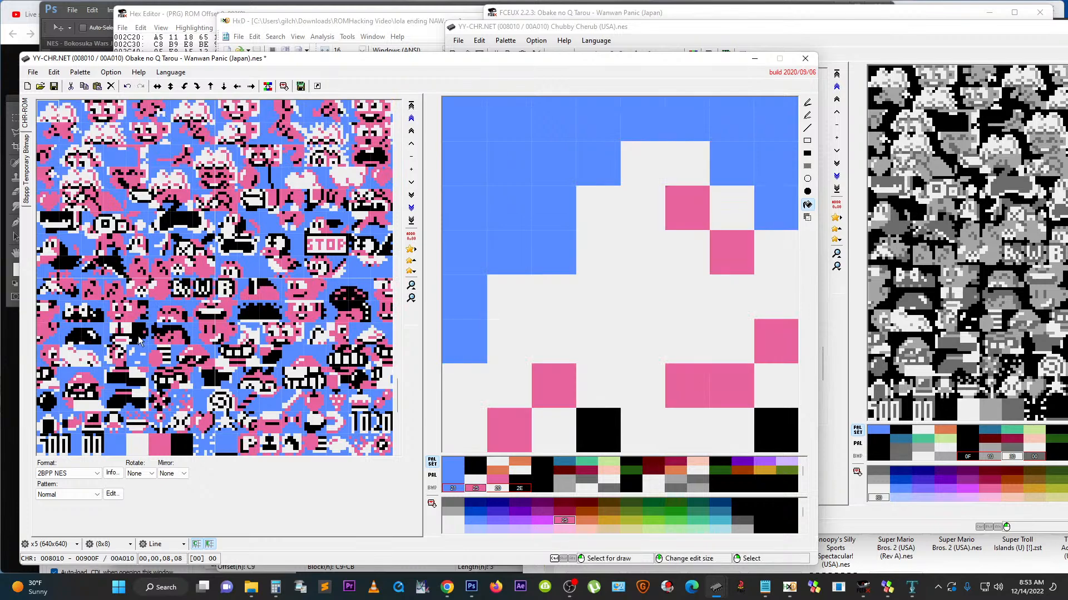
key("ctrl+z")
key("ctrl+y")
key("ctrl+z")
key("ctrl+y")
key("ctrl+z")
key("ctrl+y")
key("ctrl+z")
key("ctrl+y")
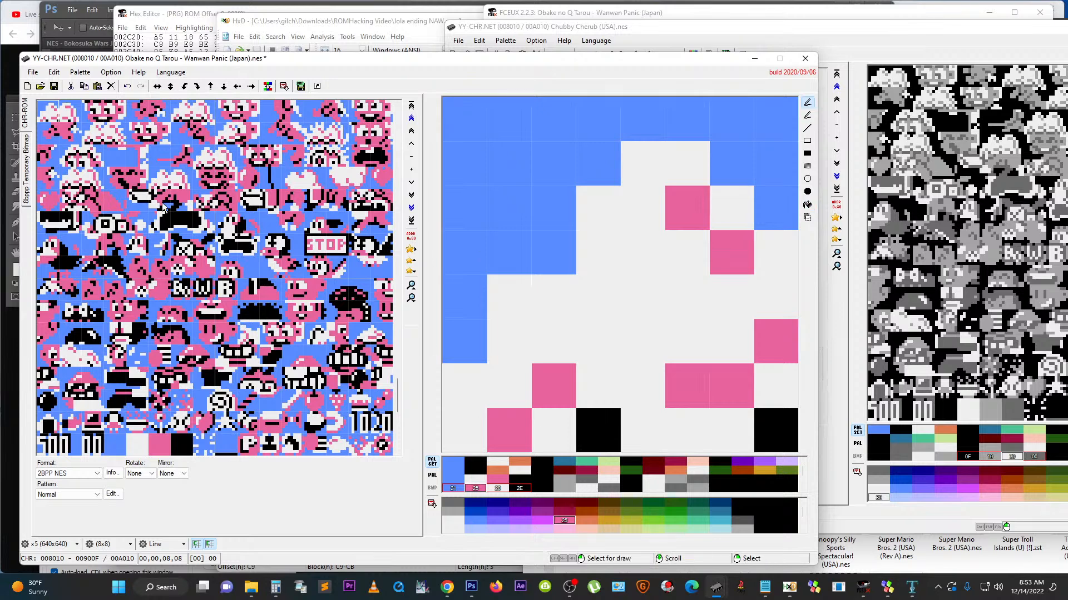
key("ctrl")
Step: Save the ROM as 'Obake no Q Tarou - Wanwan Panic (Japan) 2.nes'
left_click(33, 72)
left_click(67, 140)
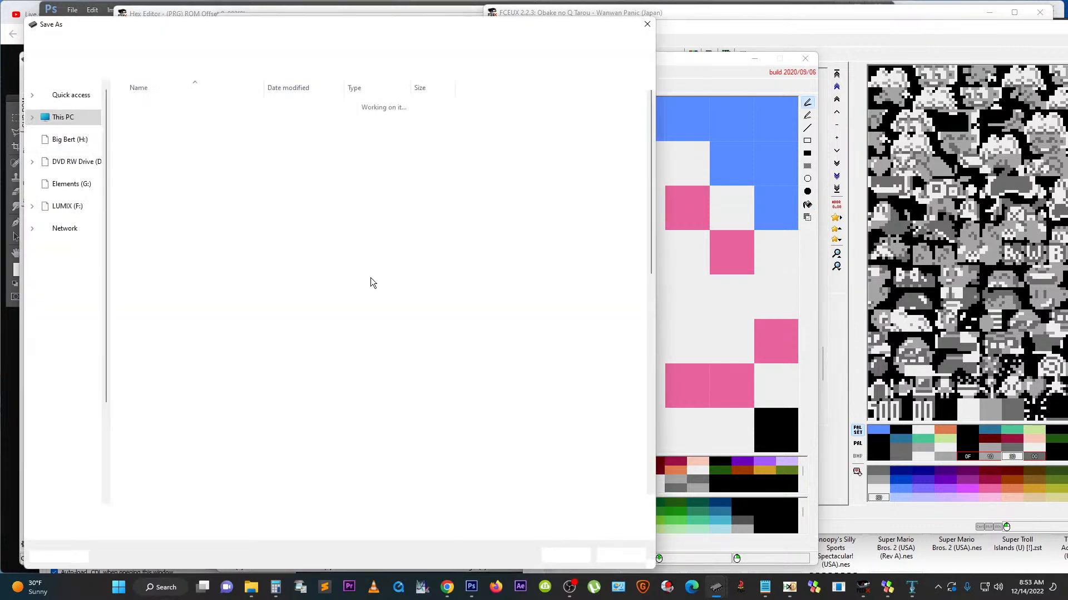
left_click_drag(250, 26, 129, 37)
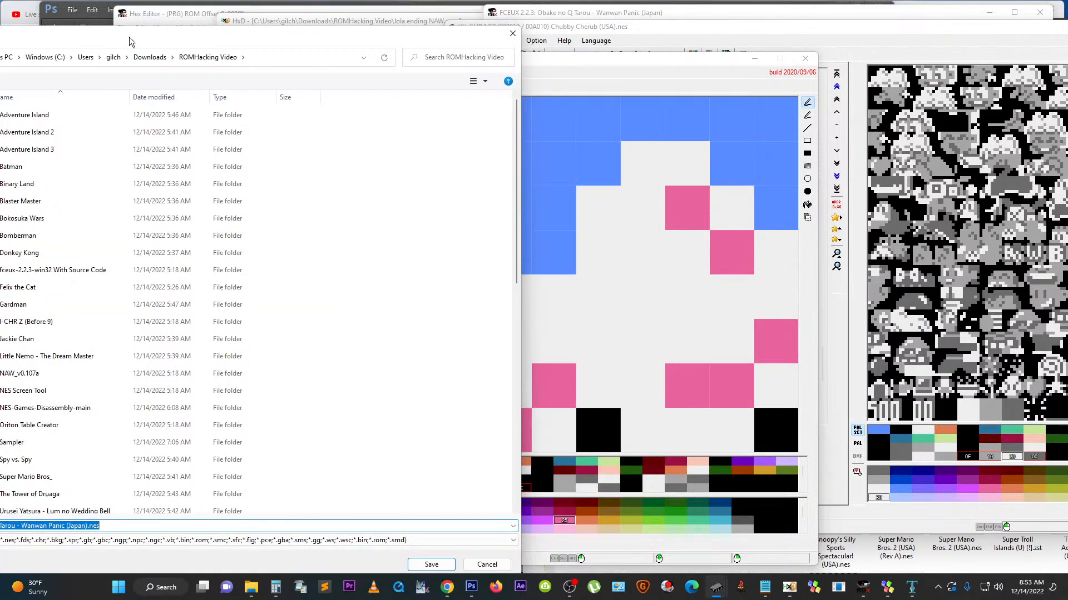
left_click(88, 527)
type("2")
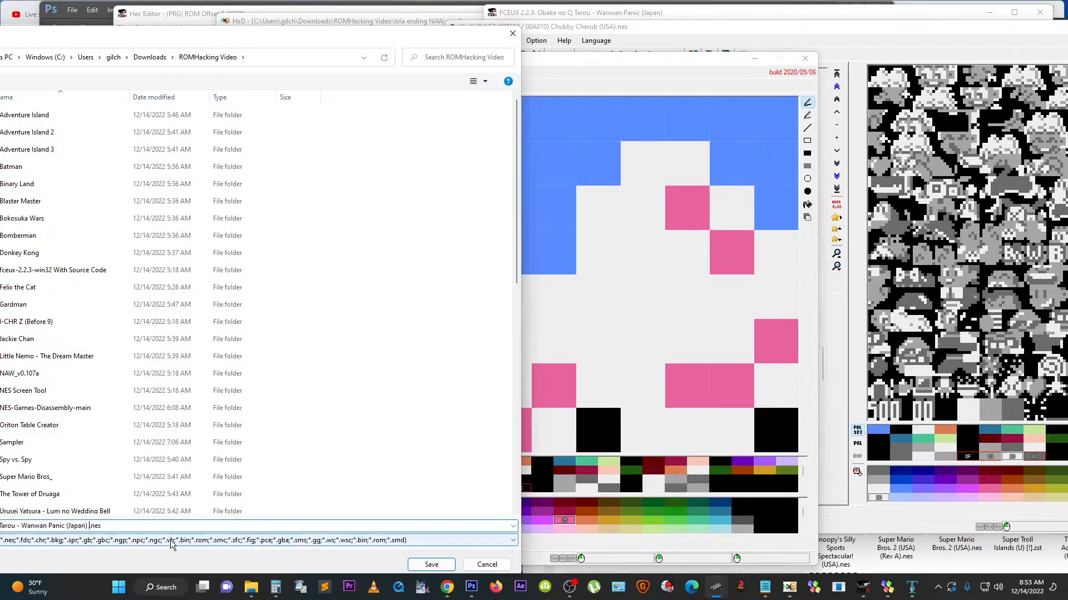
left_click(431, 565)
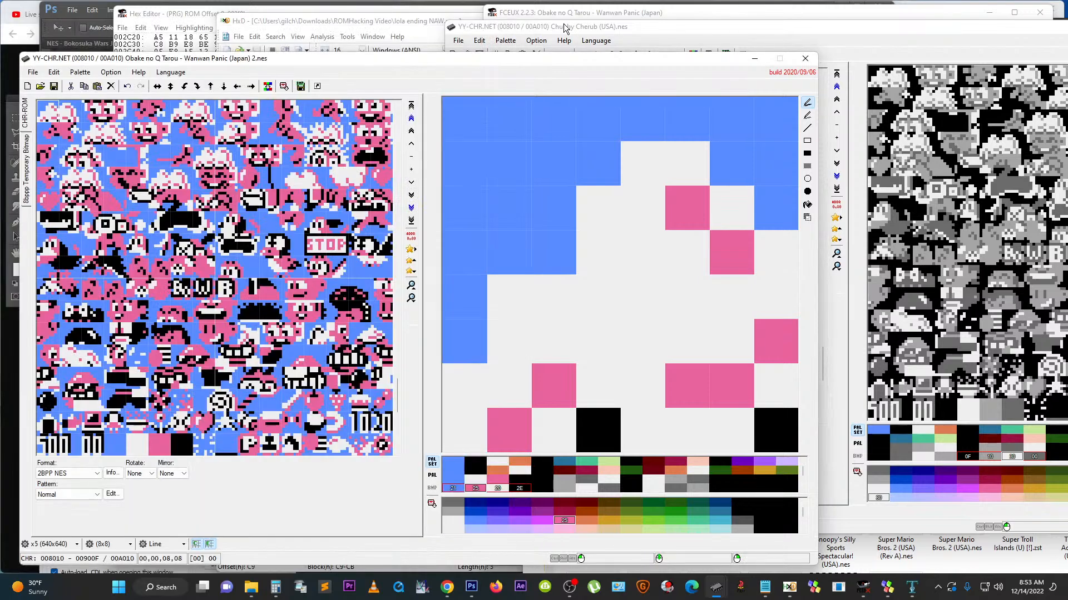
Step: Load 'Obake no Q Tarou - Wanwan Panic (Japan) 2.nes' in FCEUX and start a one-player game
left_click(608, 15)
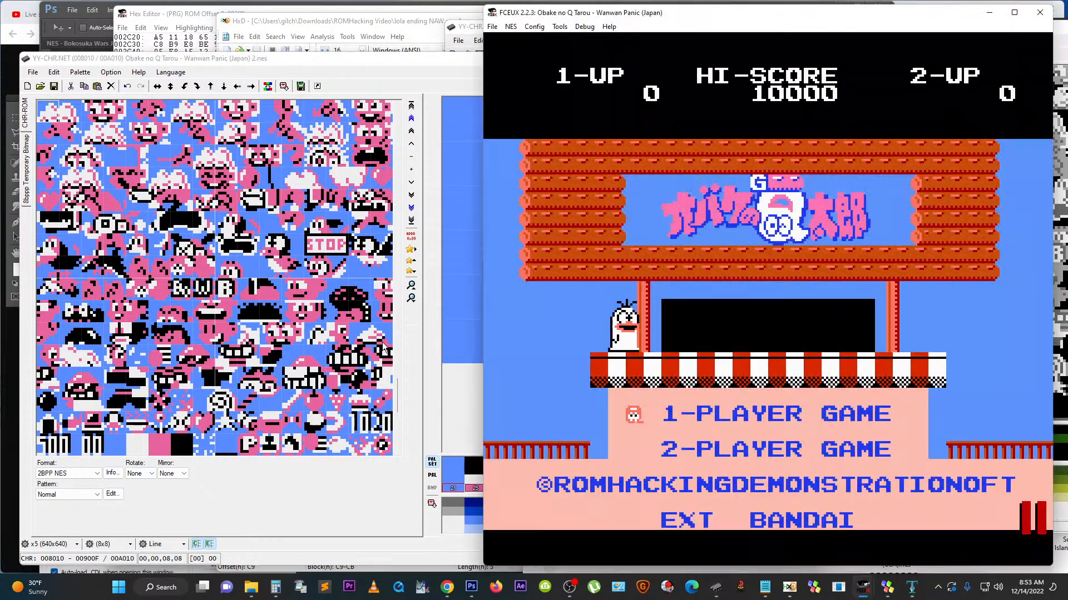
mouse_move(251, 587)
left_click(250, 550)
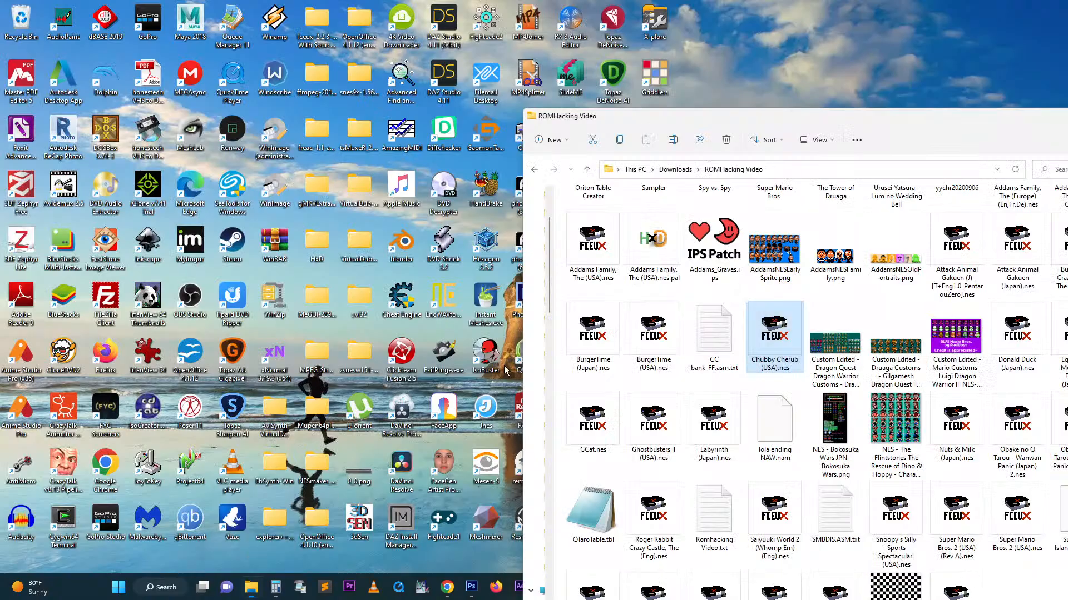
left_click_drag(741, 118, 269, 12)
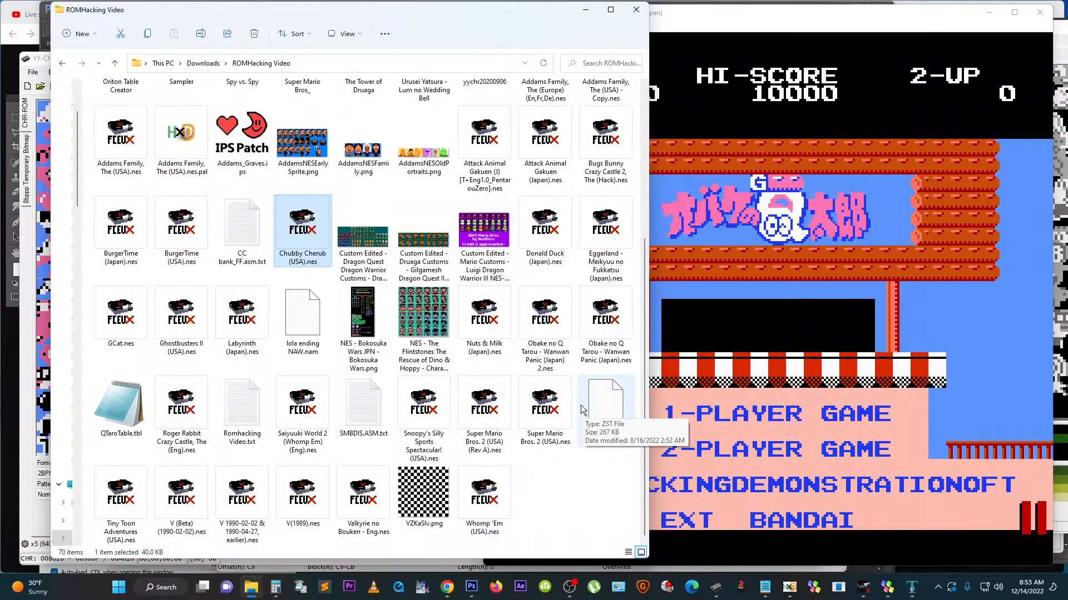
double_click(545, 320)
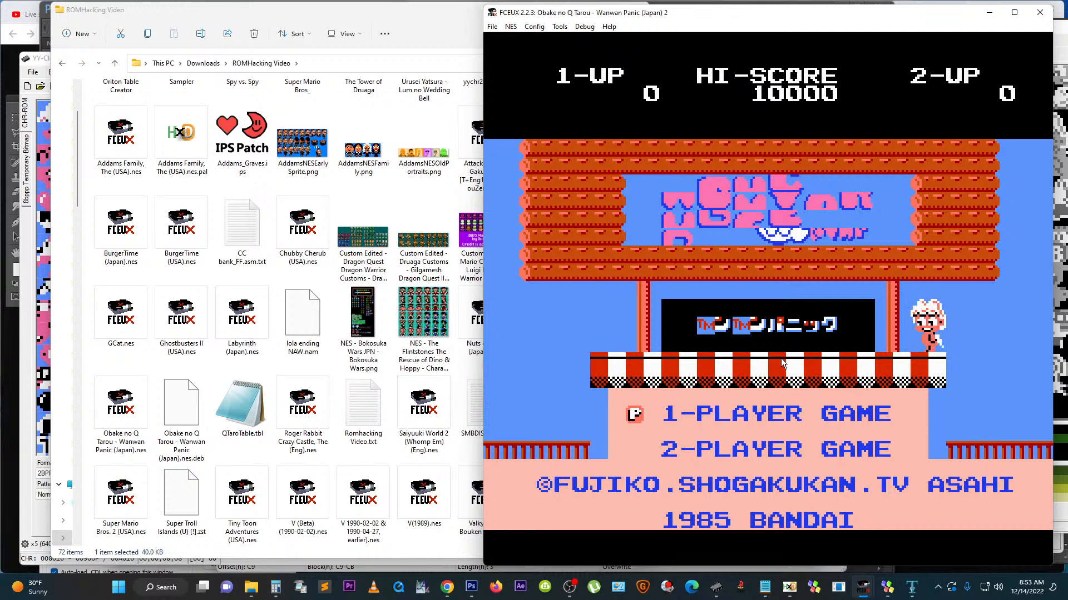
key("Return")
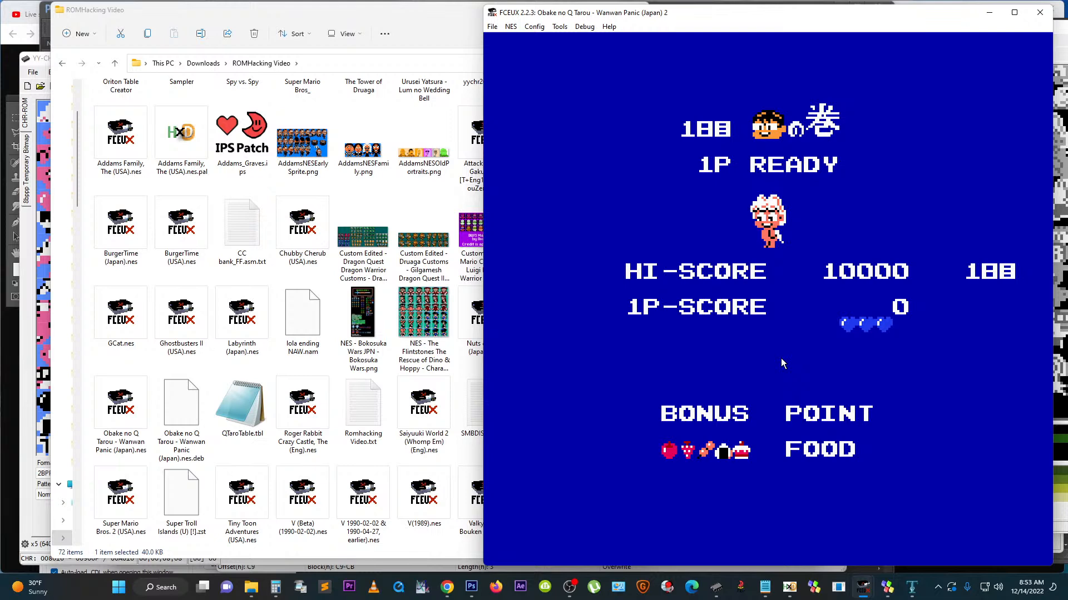
Step: Walk Q-Taro right, jump onto the green mound and fire at the dog
key("Right")
key("Right")
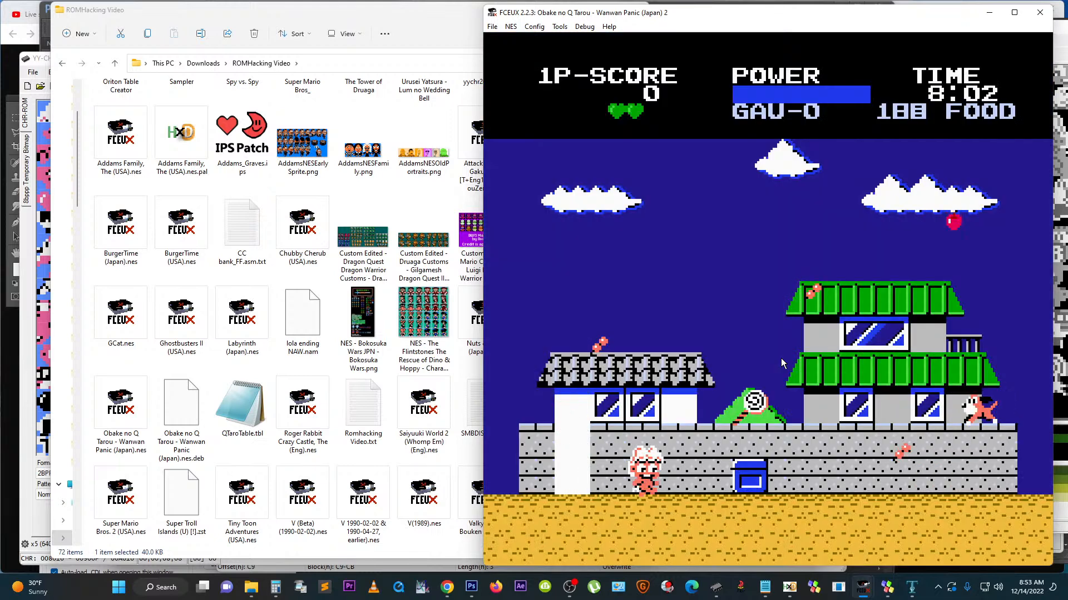
key("Right")
key("f")
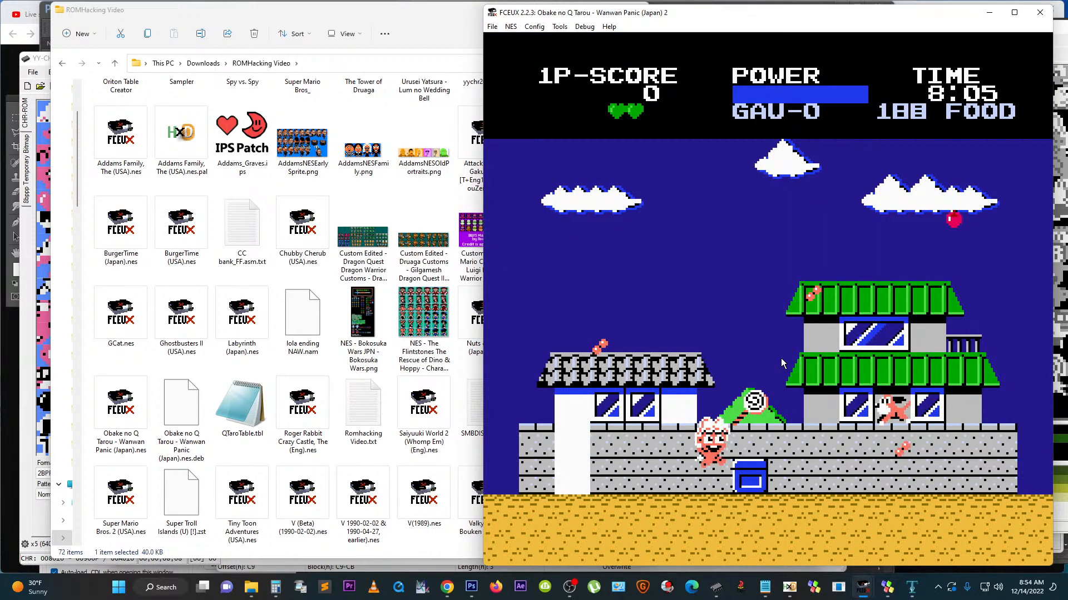
key("d")
key("f")
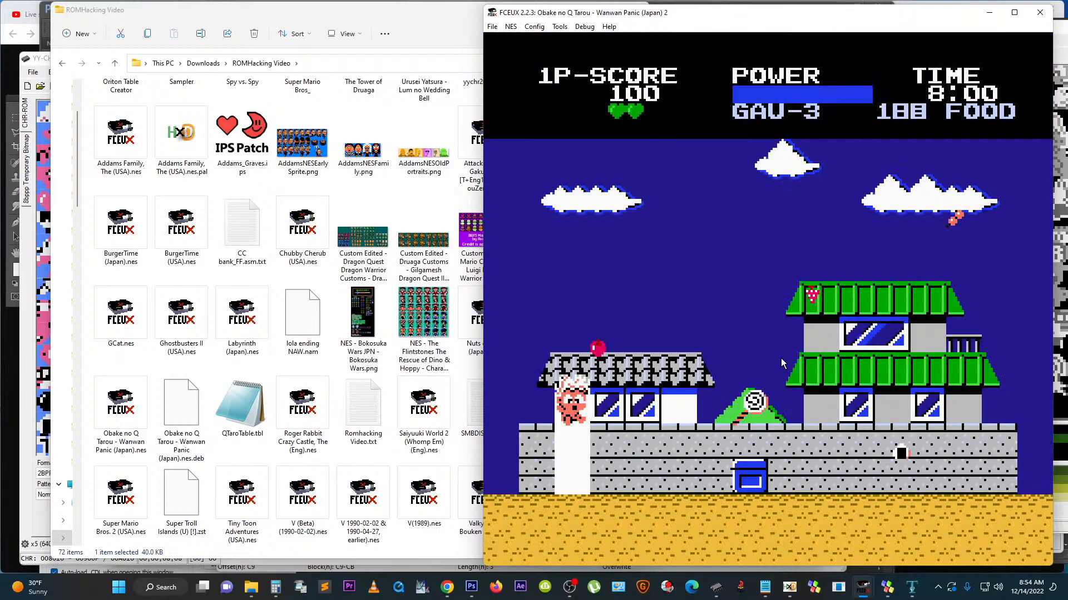
key("Right")
key("f")
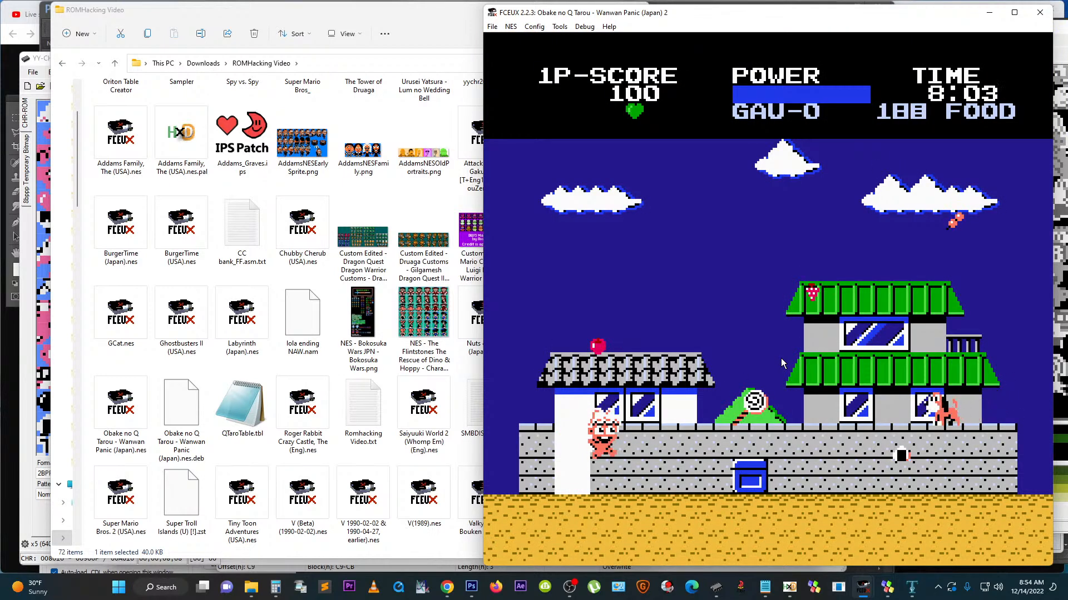
Step: Fly Q-Taro up past the roof and right across the houses, reaching a score of 110
key("Up")
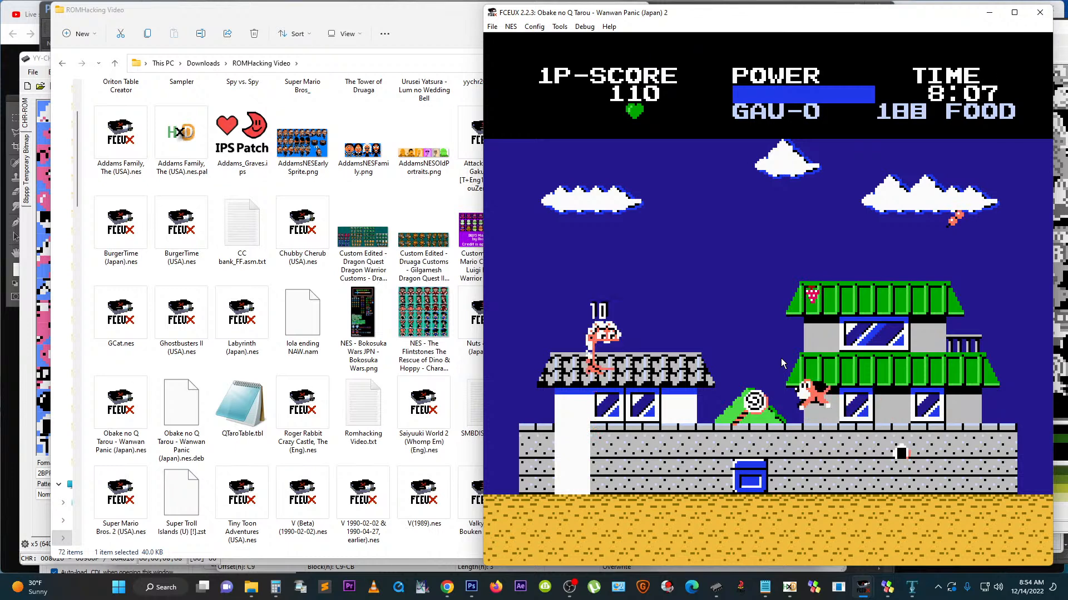
key("Right")
key("Up")
key("Right")
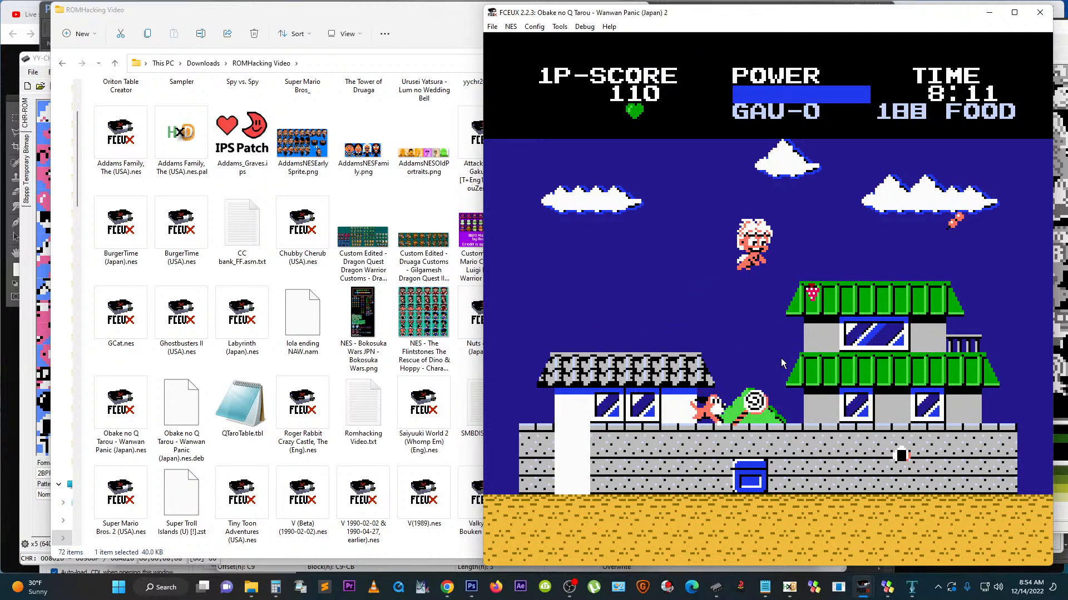
key("Right")
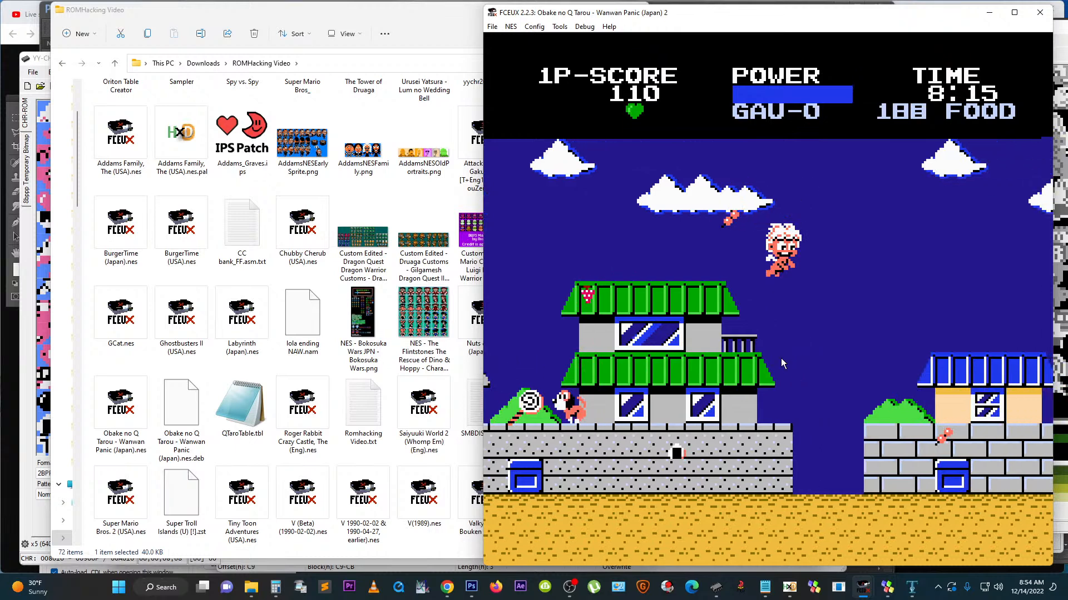
key("Right")
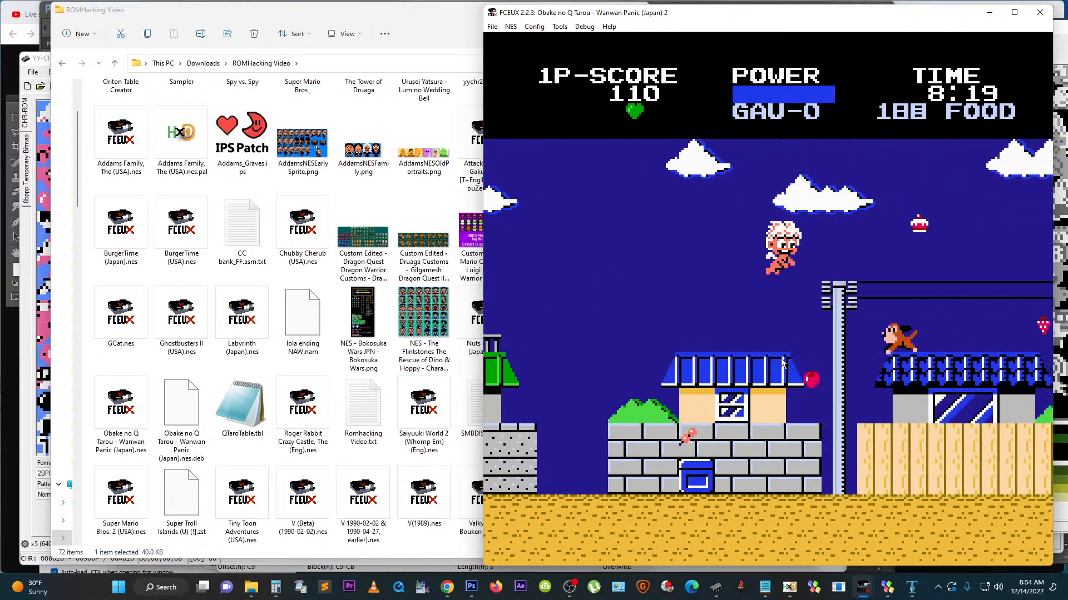
key("Right")
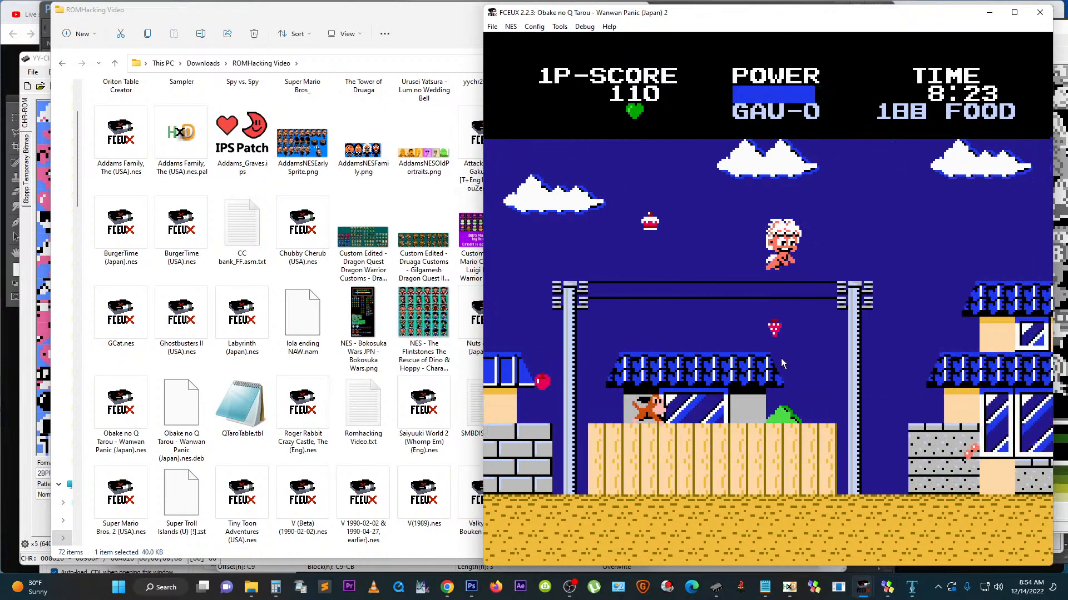
key("Right")
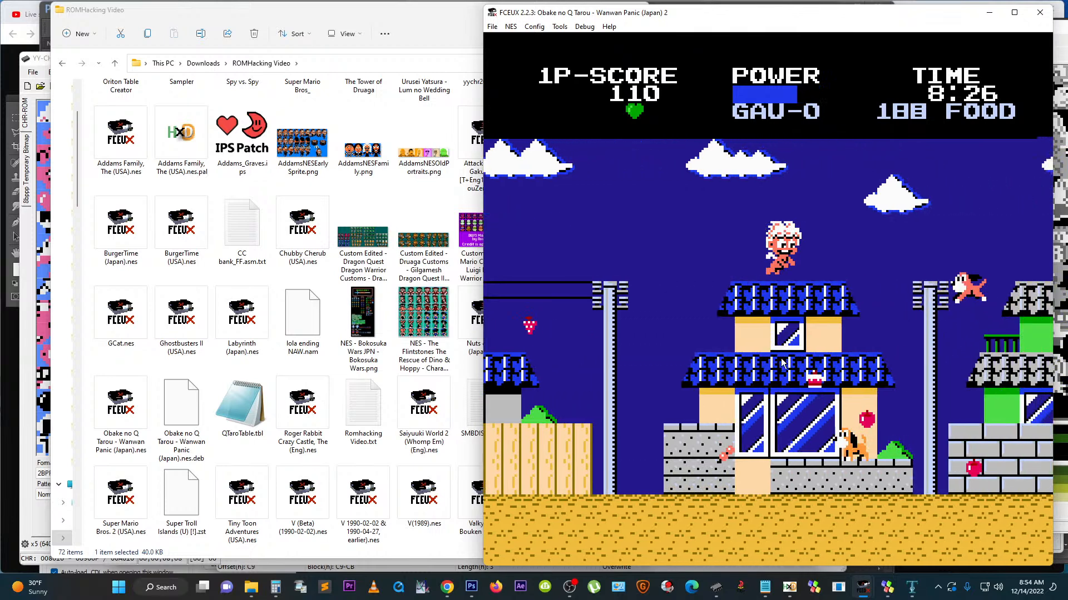
key("Left")
key("Up")
key("Right")
key("Down")
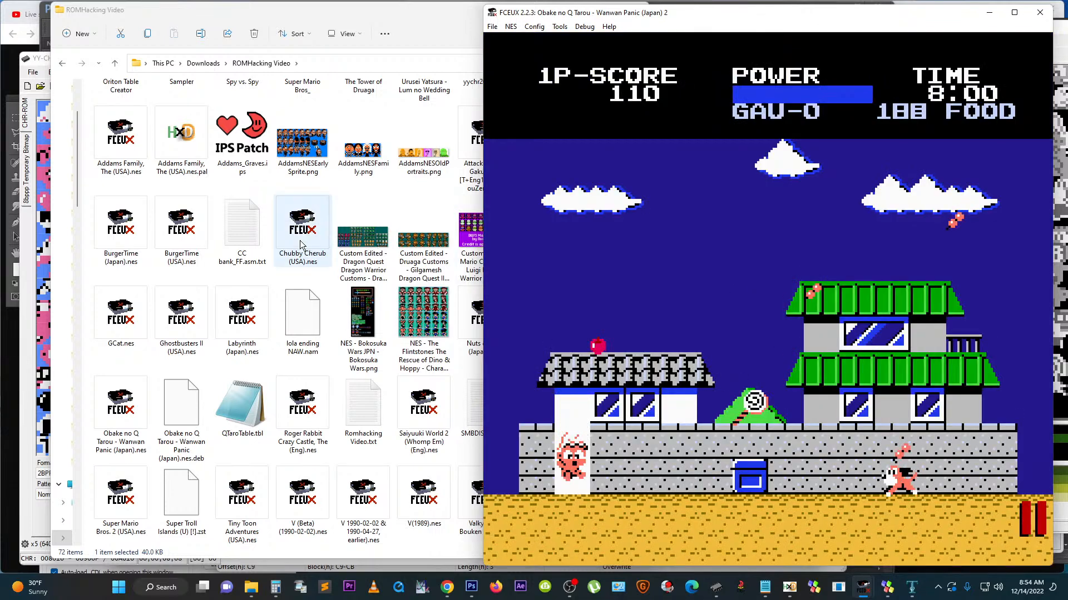
Step: Open 'Obake no Q Tarou - Wanwan Panic (Japan) 2.nes' with Mesen (Beta) from the ROM folder
left_click(282, 372)
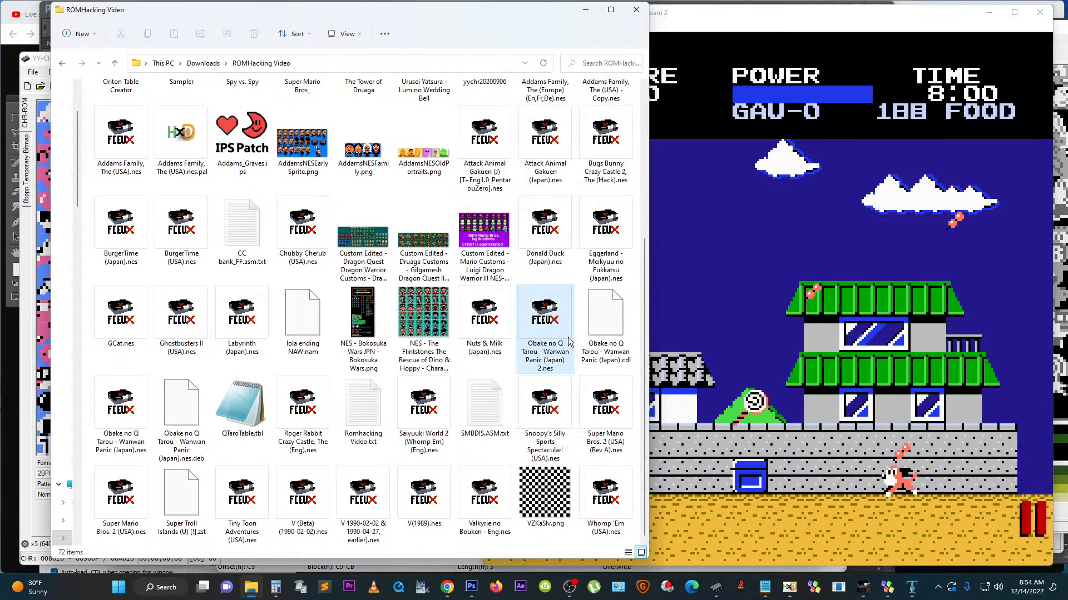
double_click(553, 323)
right_click(553, 323)
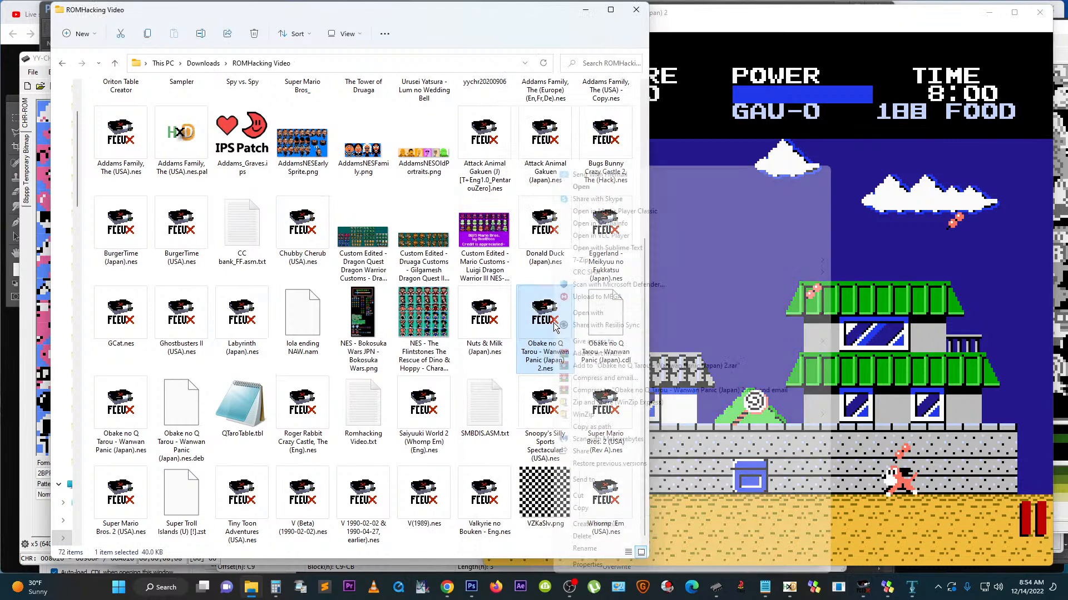
mouse_move(639, 315)
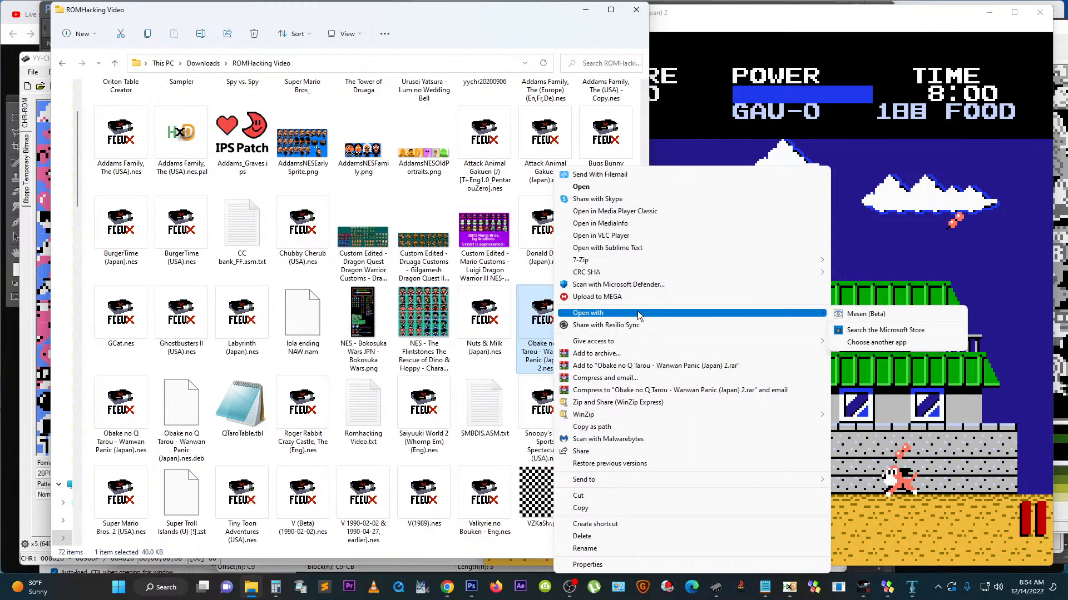
left_click(876, 314)
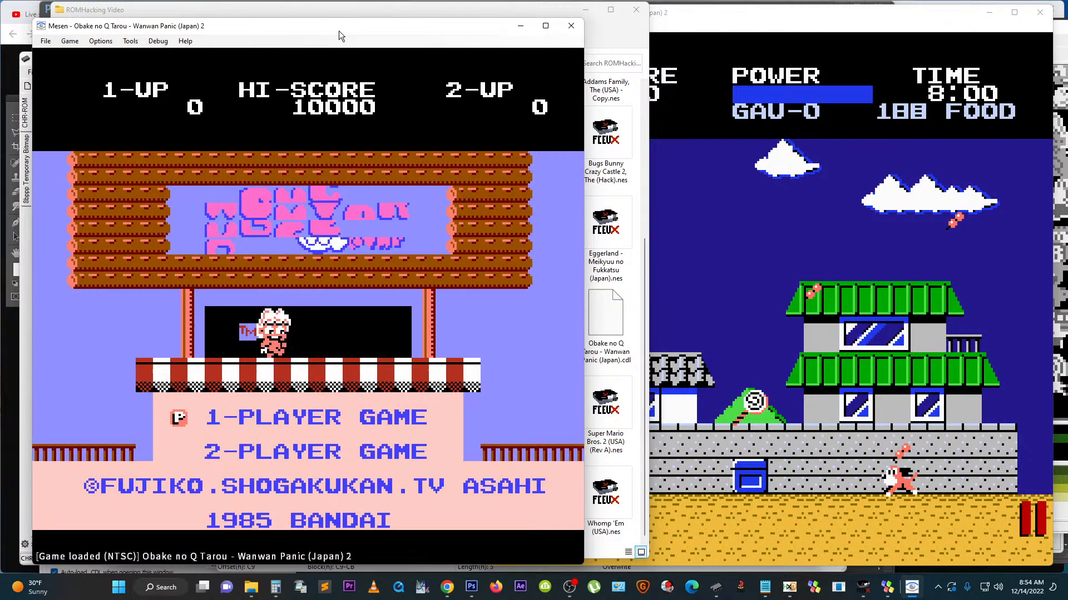
Step: Pause the Obake no Q Tarou title screen in Mesen and open the PPU Viewer from the Debug menu
key("Escape")
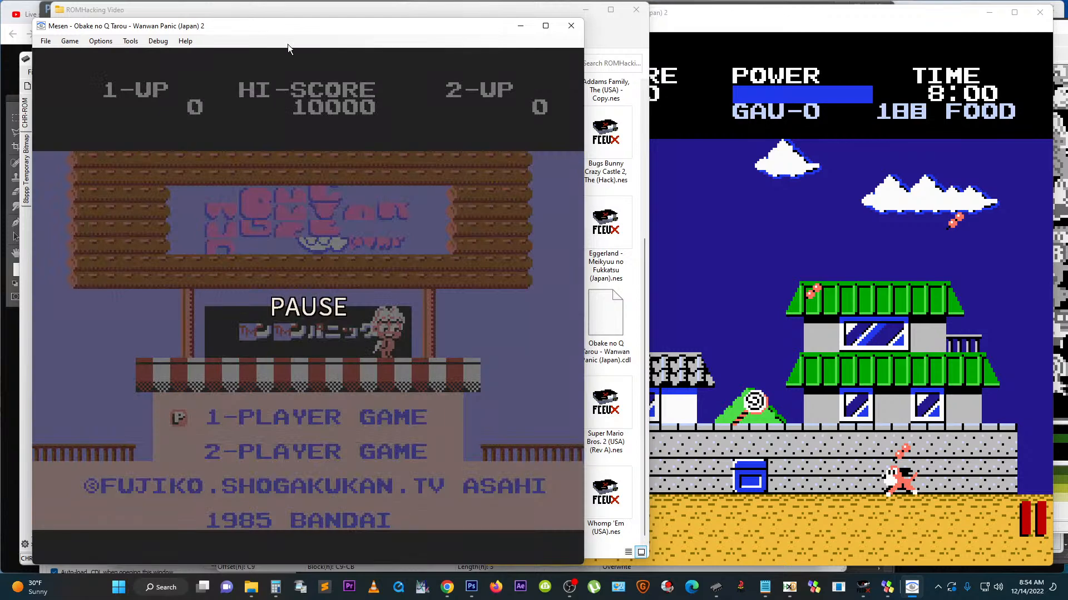
key("Escape")
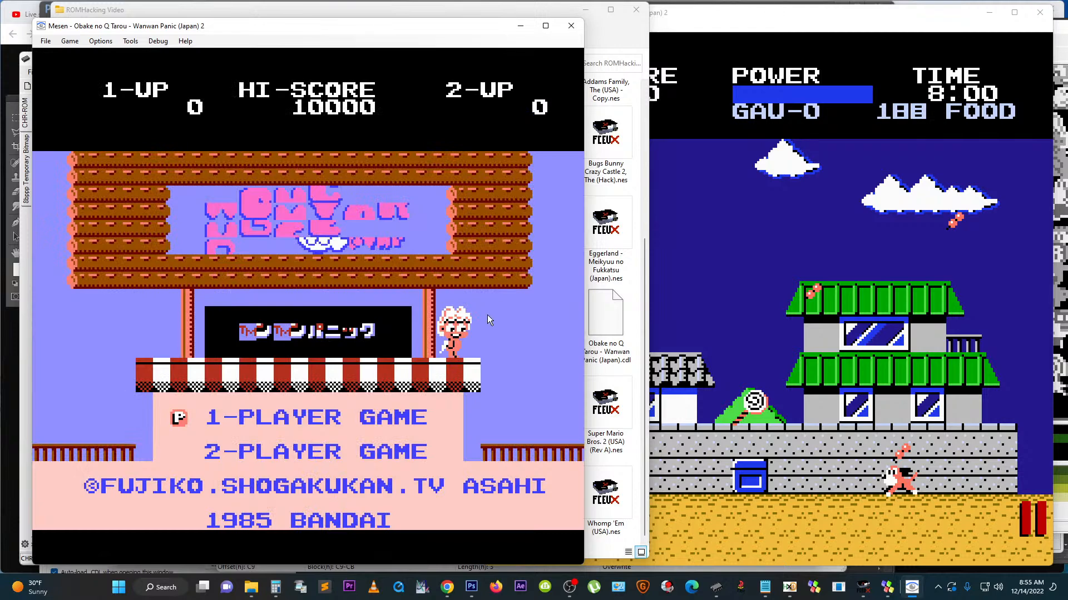
key("Escape")
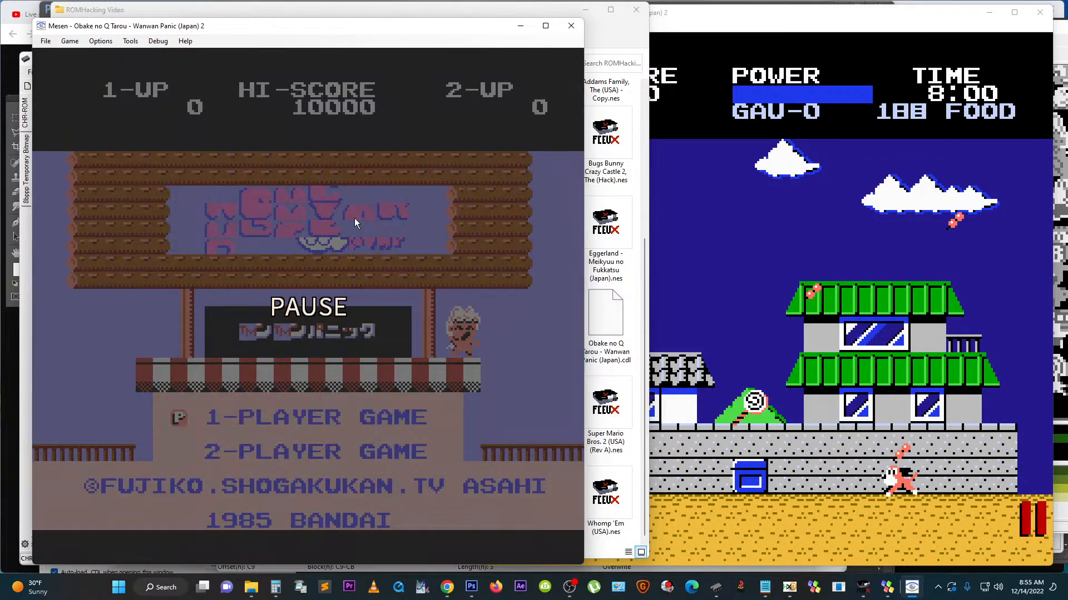
left_click(157, 41)
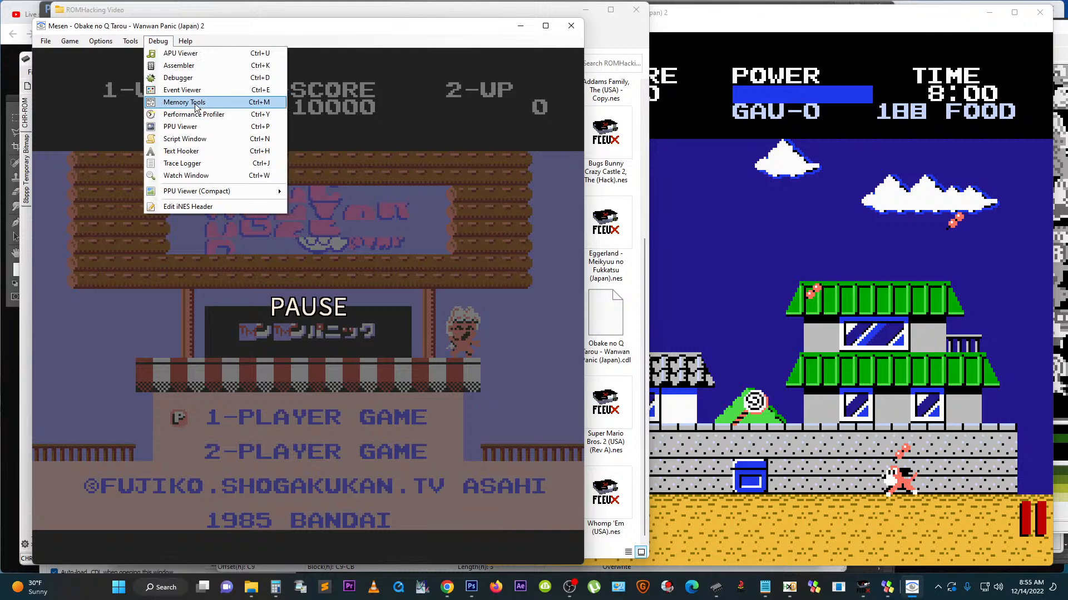
left_click(194, 128)
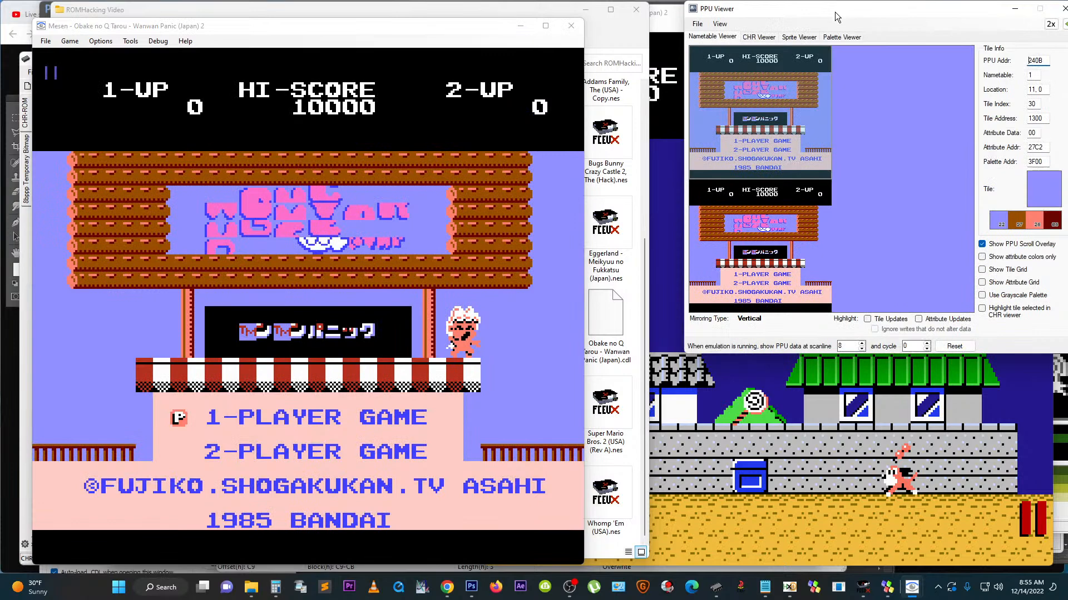
Step: Move the PPU Viewer off the game picture and look through Mesen's options menu
left_click_drag(835, 12, 668, 182)
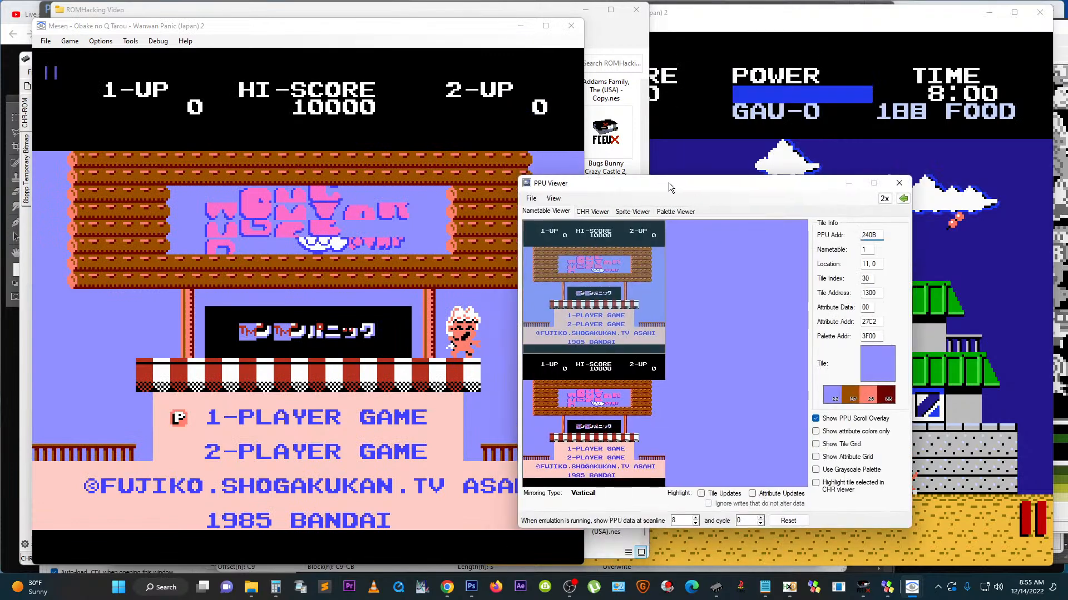
left_click(141, 108)
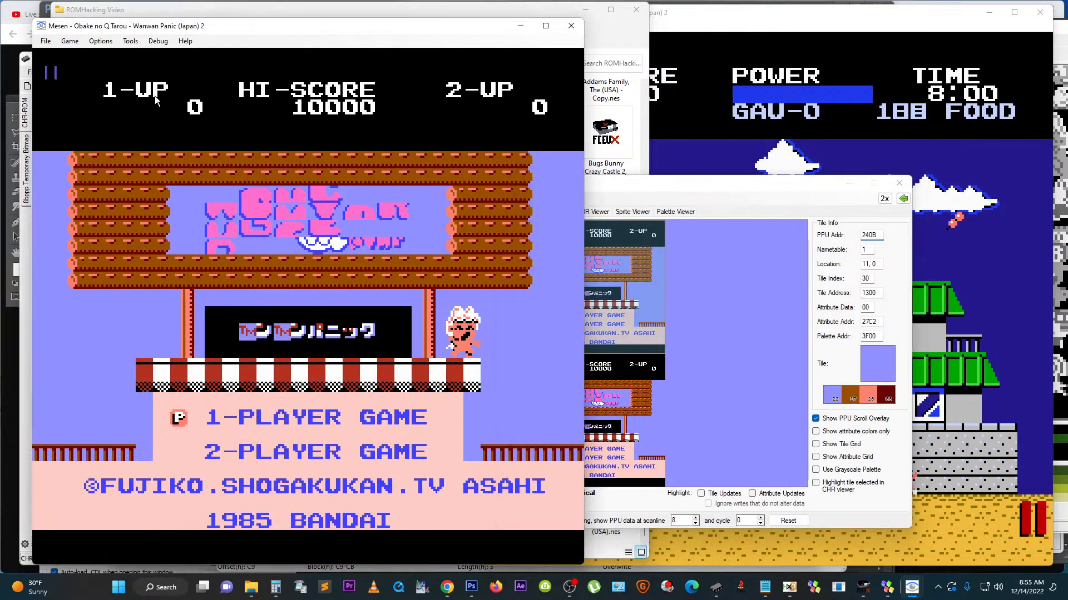
left_click(107, 46)
mouse_move(124, 49)
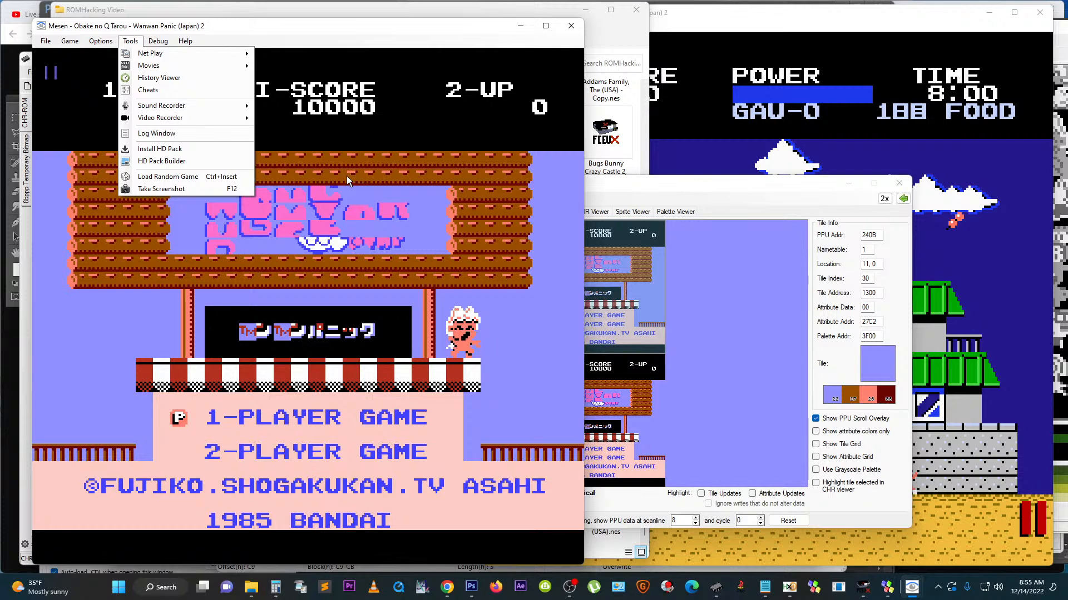
Step: Enlarge the PPU Viewer to 2x, reposition it, and switch to the CHR Viewer
left_click(643, 183)
left_click_drag(644, 183, 675, 29)
left_click(914, 46)
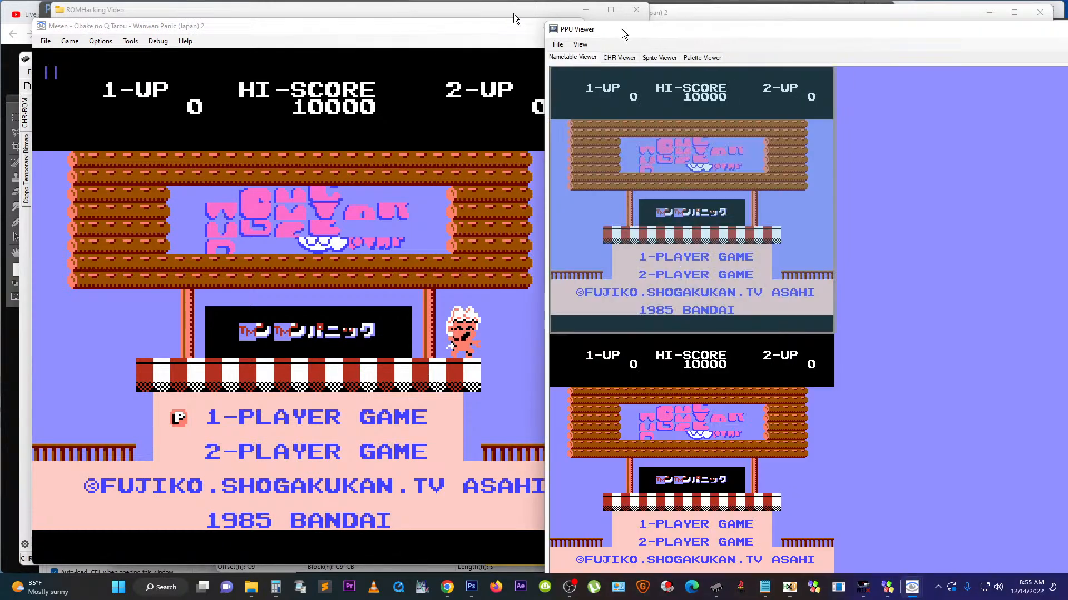
left_click_drag(622, 29, 465, 14)
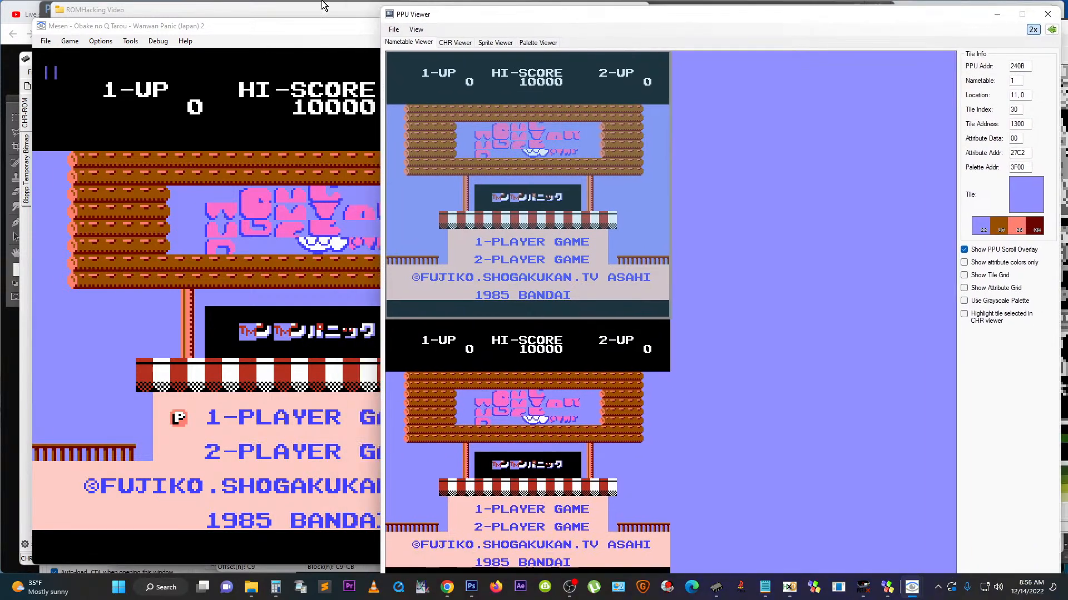
left_click_drag(324, 5, 324, 6)
left_click(319, 38)
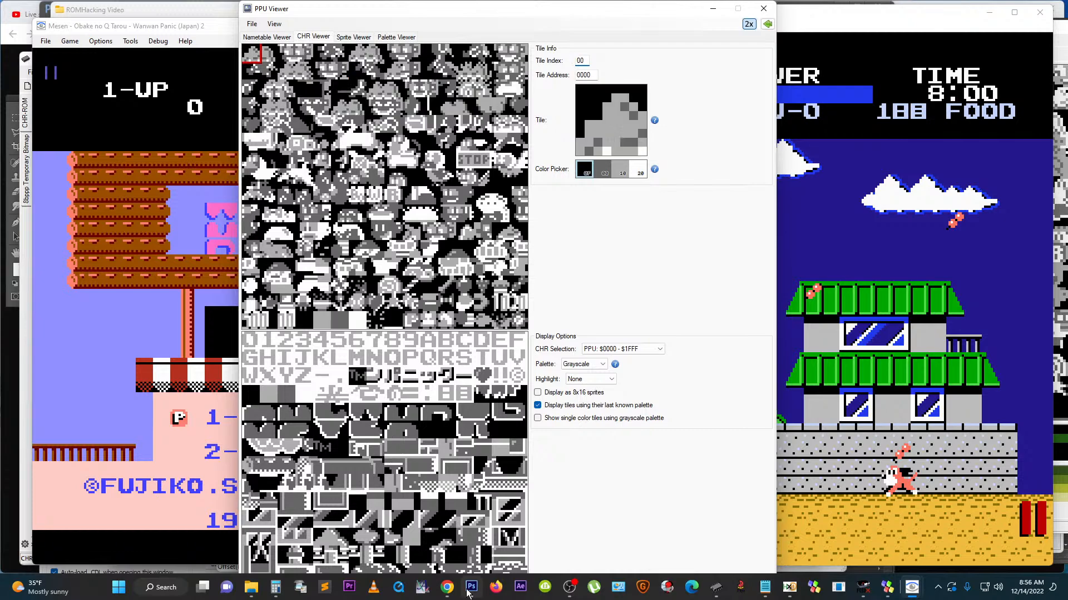
Step: Glance at the YouTube Studio tab, return to AddamsNESFamily.png, then bring Mesen's PPU Viewer back
left_click(449, 590)
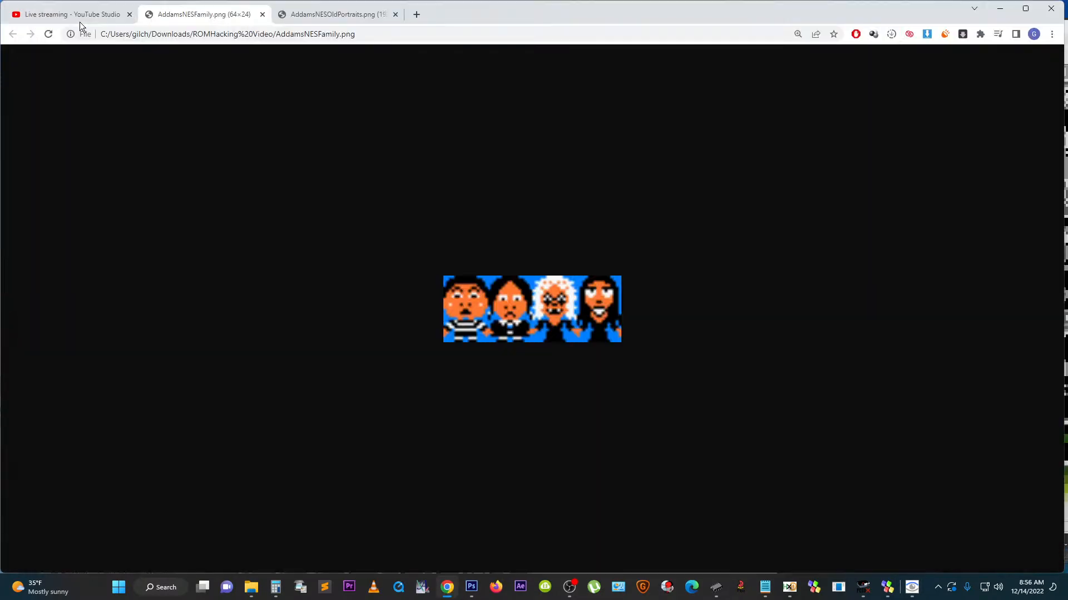
left_click(79, 20)
left_click(189, 20)
mouse_move(571, 587)
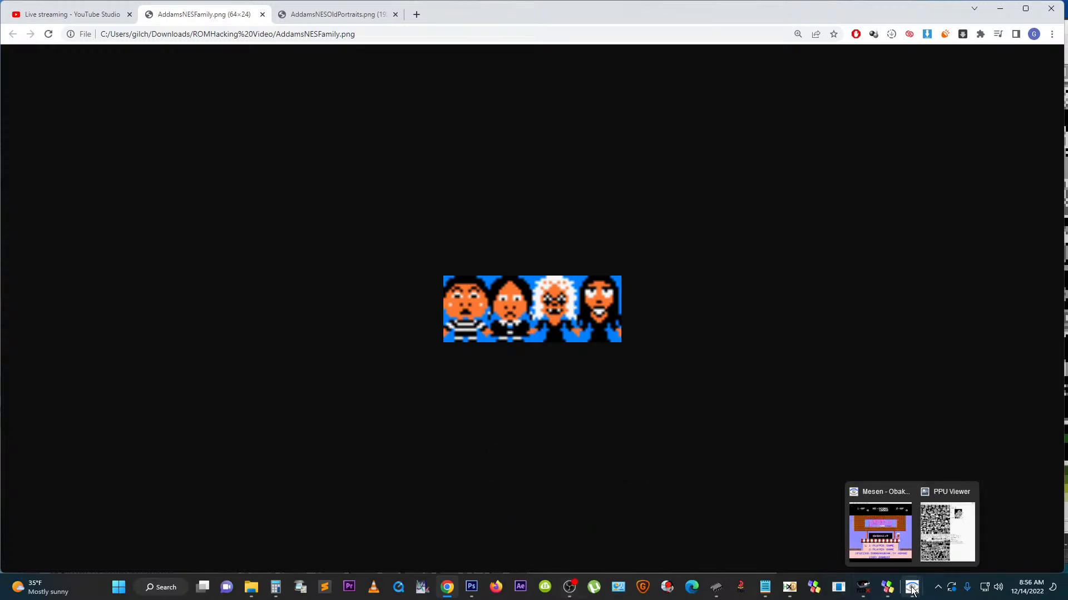
left_click(865, 513)
Step: Colour the CHR Viewer tiles with the Sprite 2 palette after trying Tile 1 and Tile 2
mouse_move(912, 588)
left_click(957, 525)
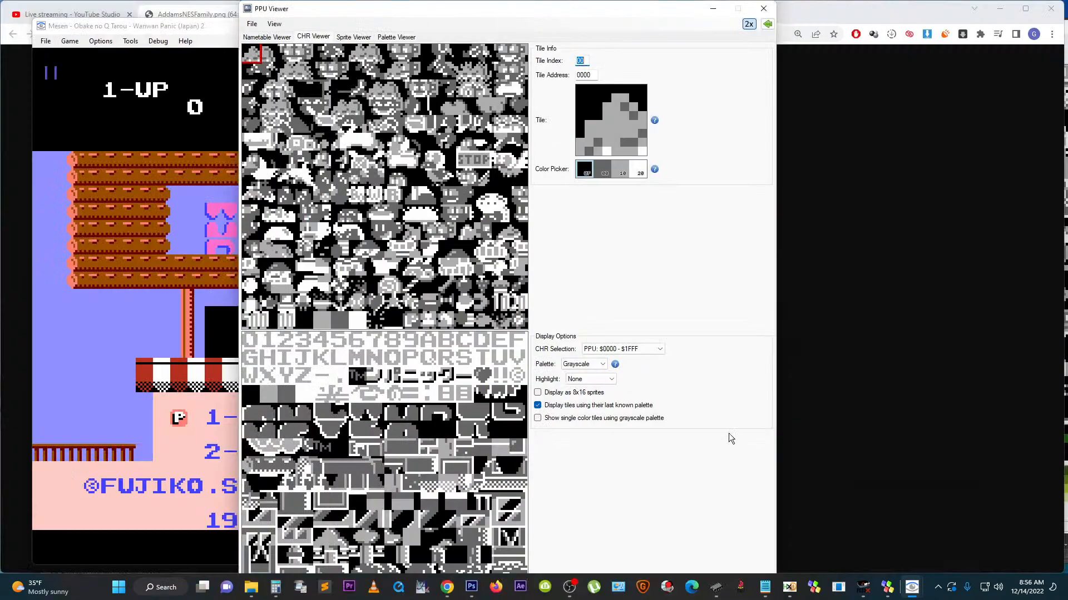
left_click(586, 370)
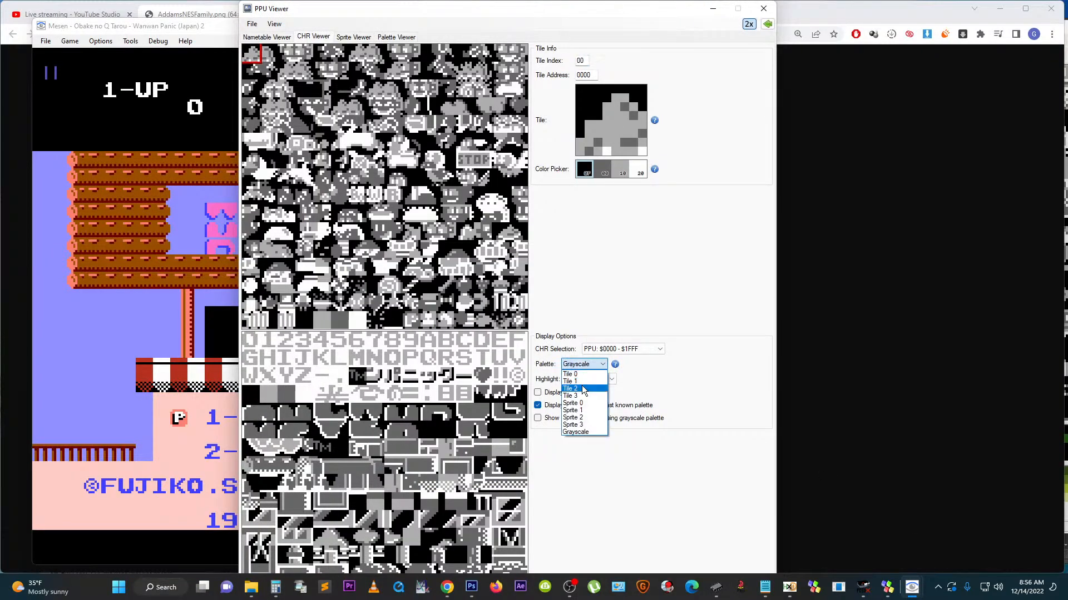
left_click(581, 380)
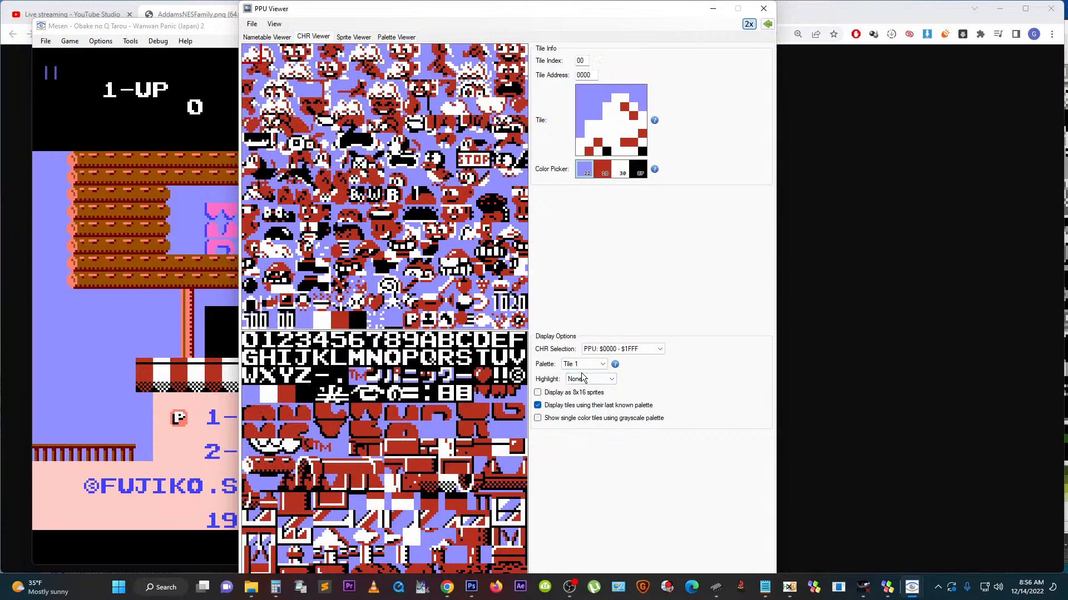
left_click(577, 366)
left_click(575, 389)
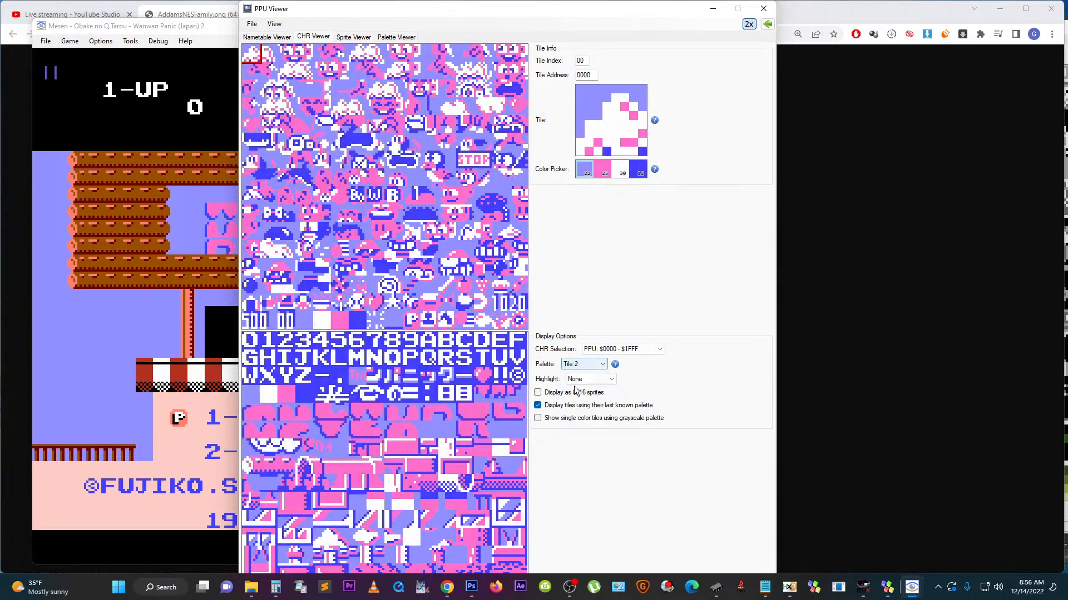
key("Down")
key("Down")
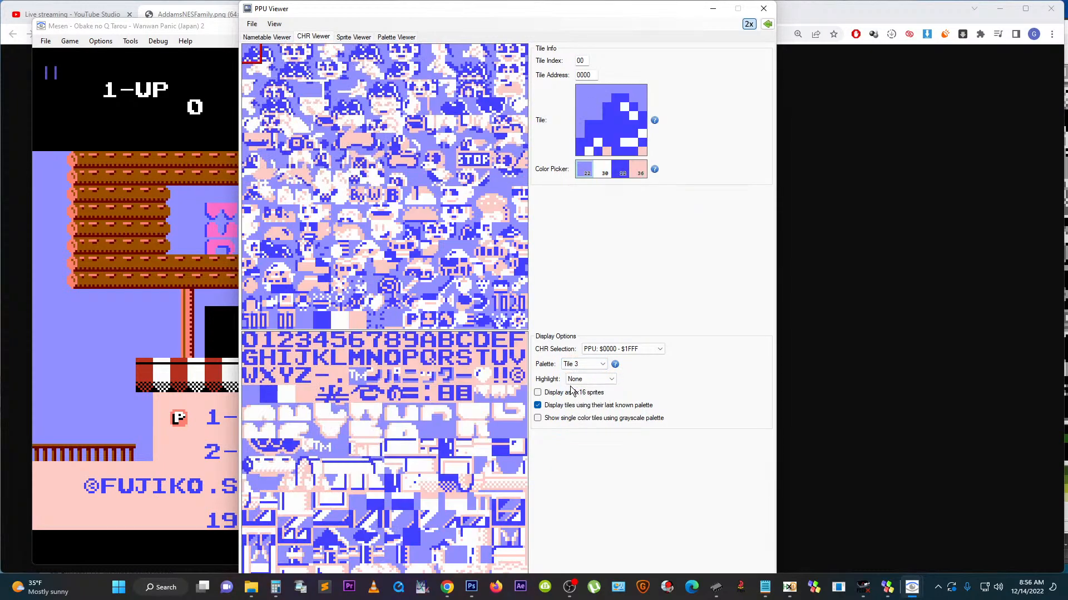
key("Down")
key("Down")
key("Up")
key("Down")
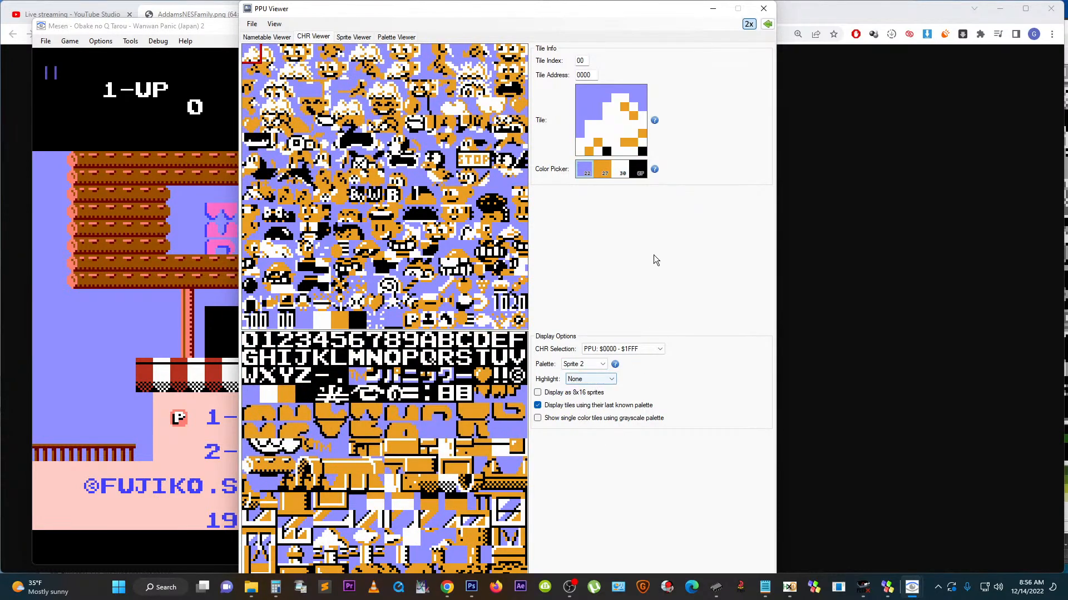
Step: Turn 2x off and place the tile viewer beside the game, leaving the CHR range unchanged
left_click(749, 25)
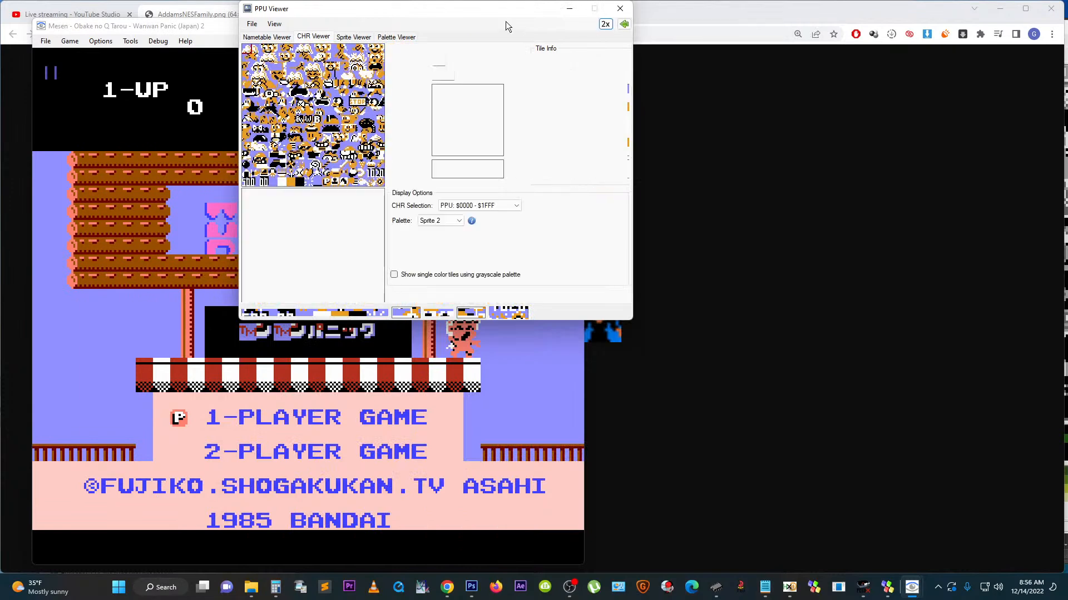
left_click_drag(393, 8, 551, 32)
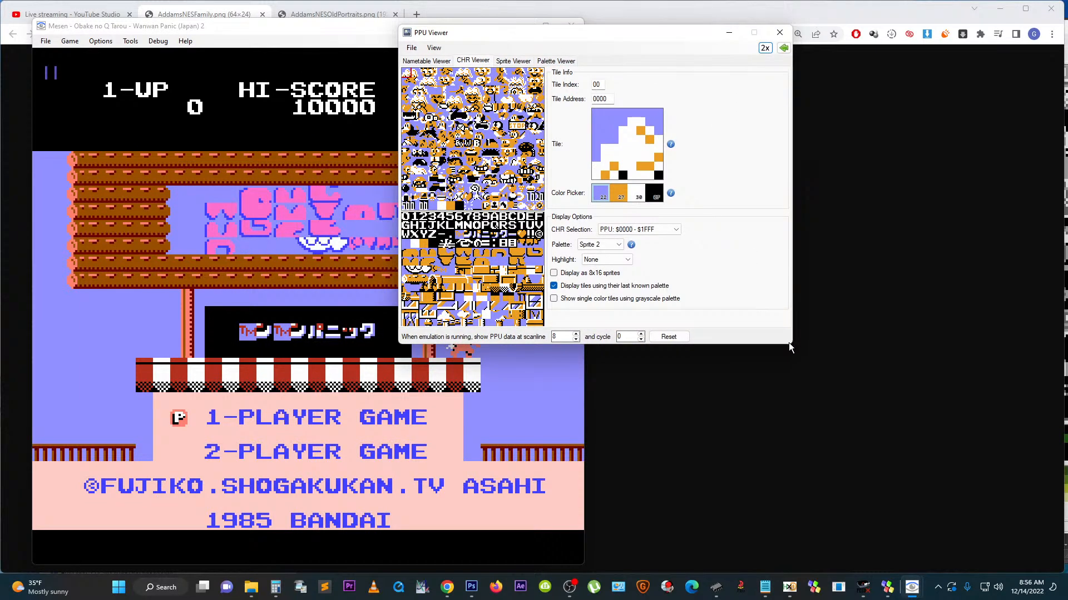
left_click(639, 229)
left_click(732, 233)
Step: Inspect the title-screen sprites in the Sprite Viewer, then show the Palette Viewer lower on screen
left_click(517, 61)
left_click_drag(522, 35, 782, 61)
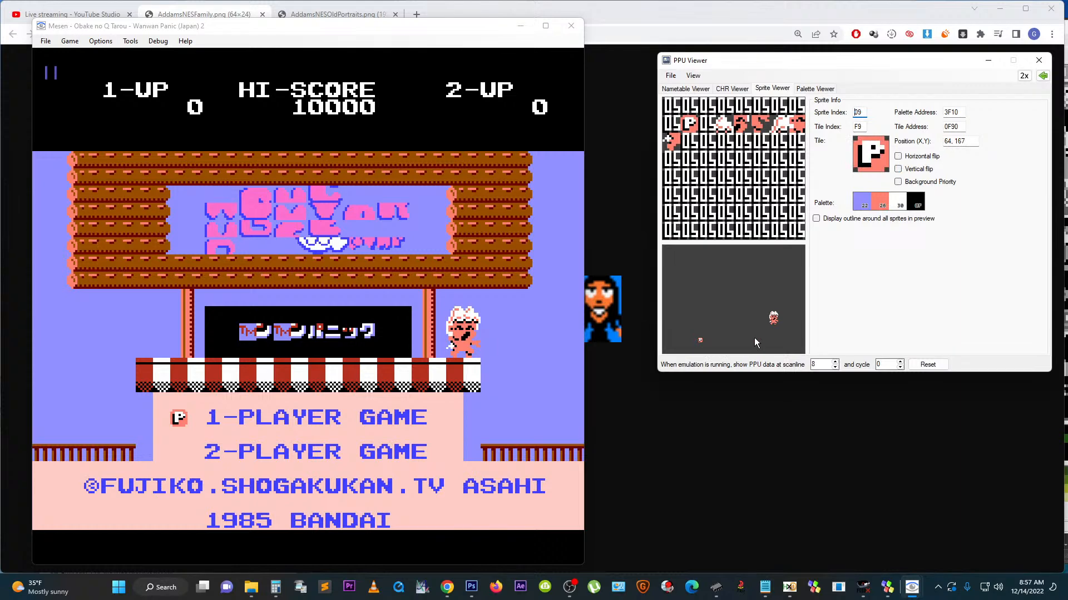
mouse_move(771, 314)
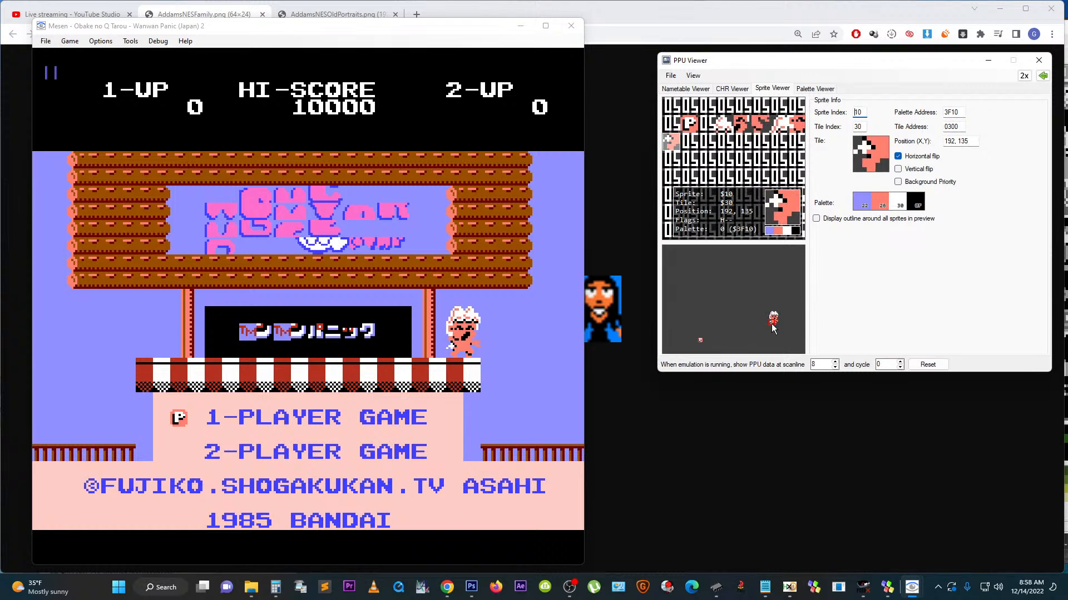
left_click(814, 89)
left_click_drag(804, 58, 786, 210)
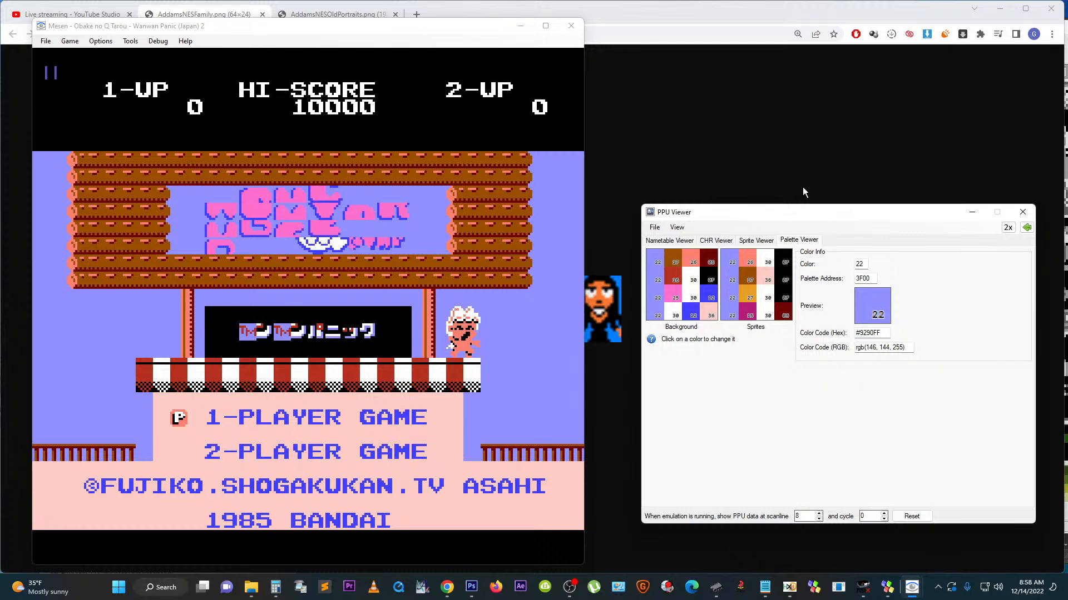
Step: Check a sprite palette colour without changing it, then enlarge the Palette Viewer to 2x
left_click(784, 315)
left_click_drag(777, 259, 399, 202)
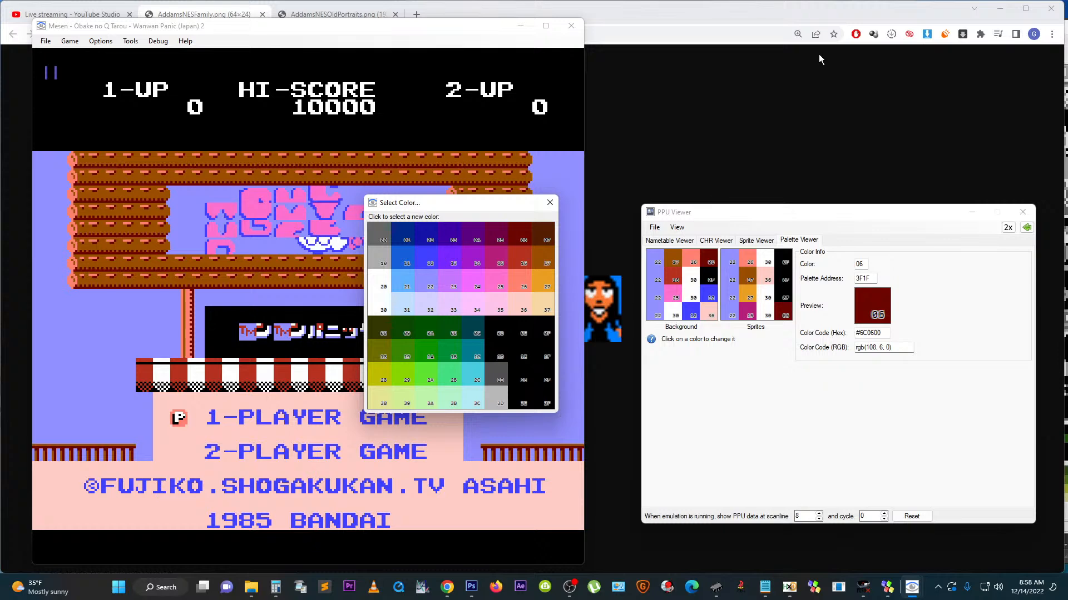
left_click(550, 204)
left_click(1007, 228)
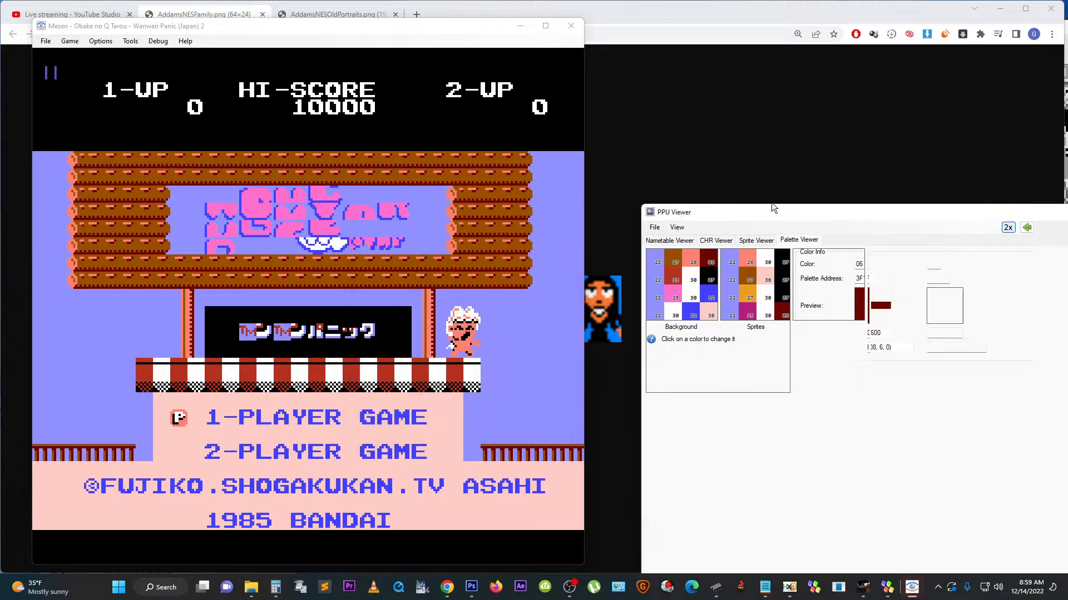
left_click_drag(413, 113, 399, 138)
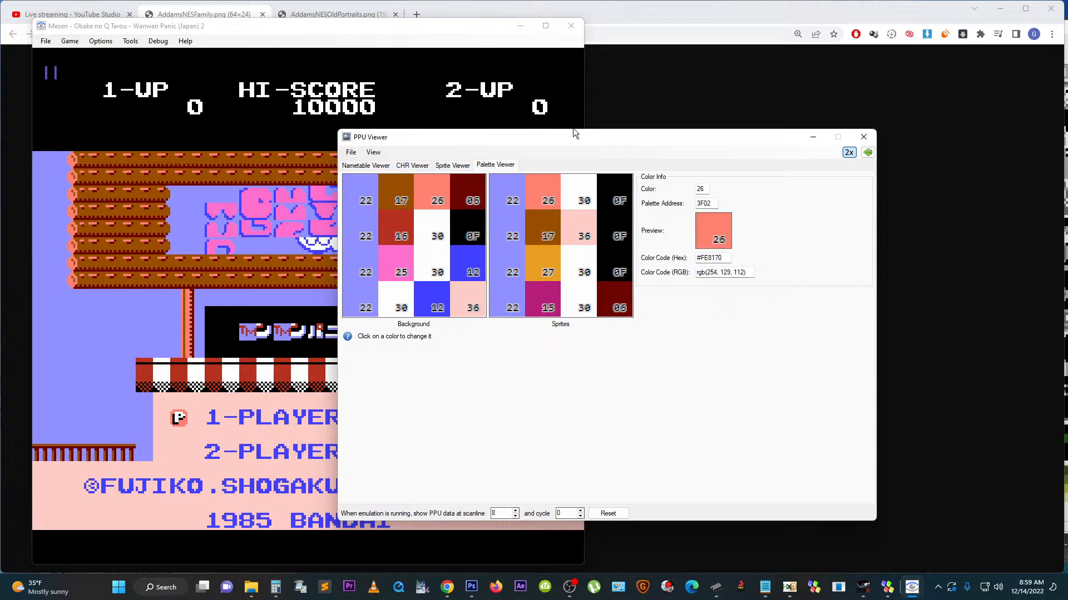
left_click_drag(508, 136, 721, 150)
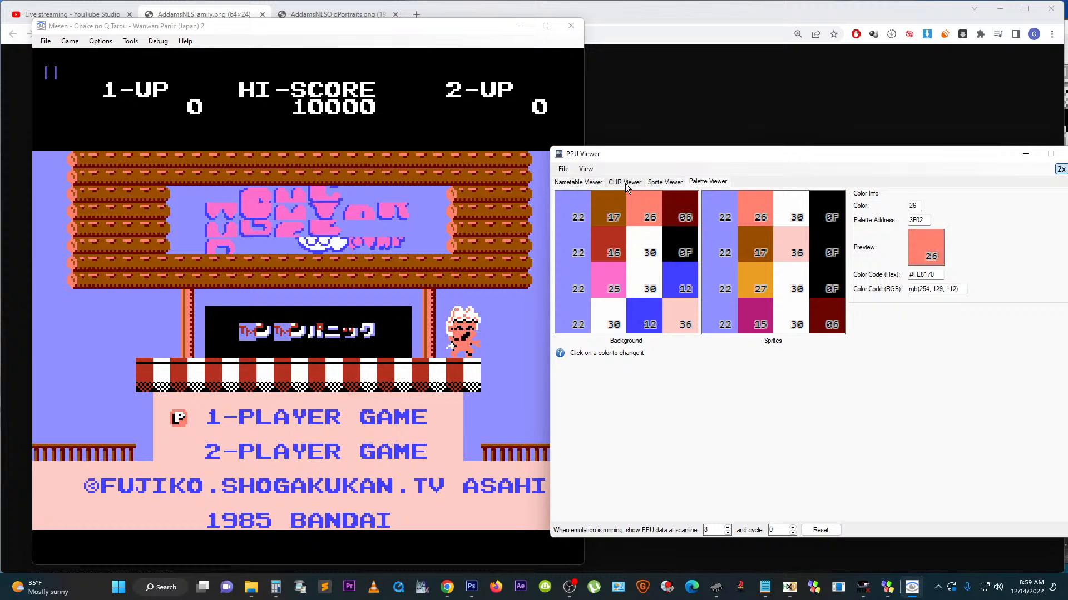
Step: Review the sprite tiles in the Sprite Viewer, then return to the Palette Viewer
left_click(665, 182)
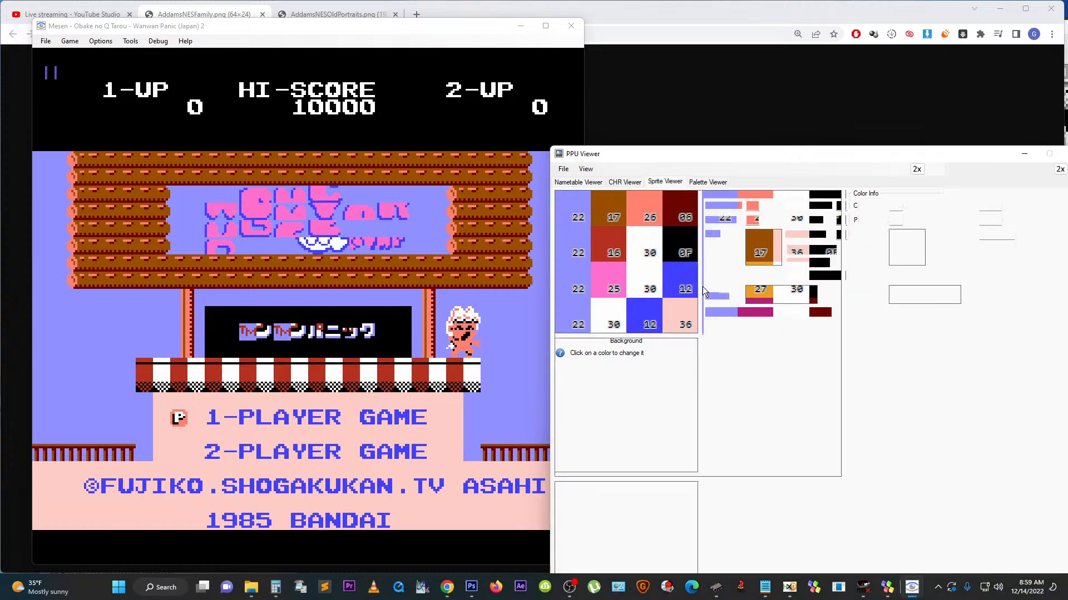
mouse_move(679, 156)
left_mouse_down()
mouse_move(582, 108)
mouse_move(568, 71)
left_mouse_up()
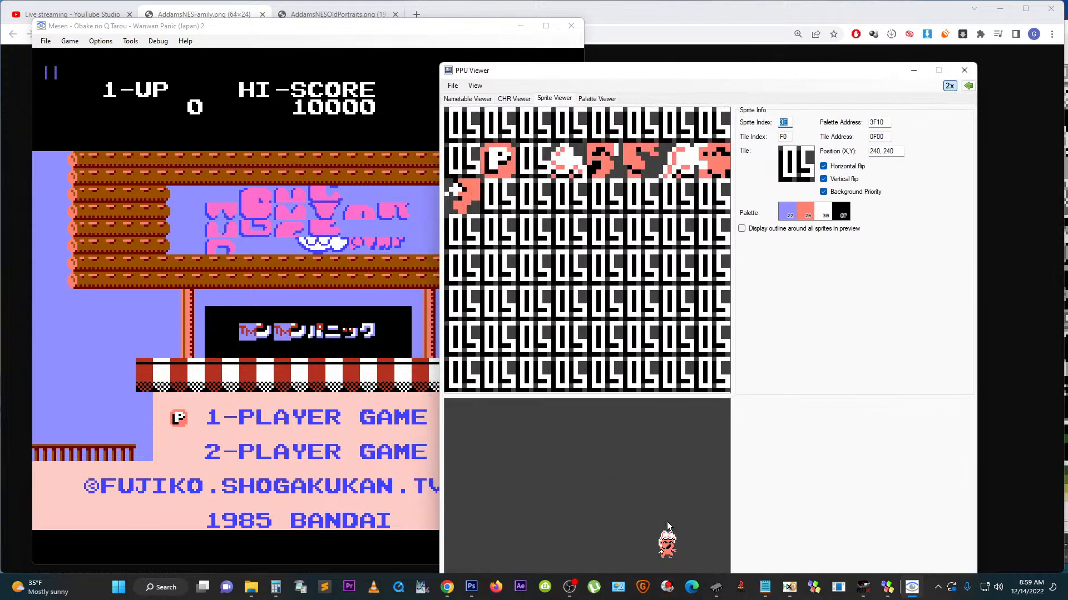
mouse_move(666, 544)
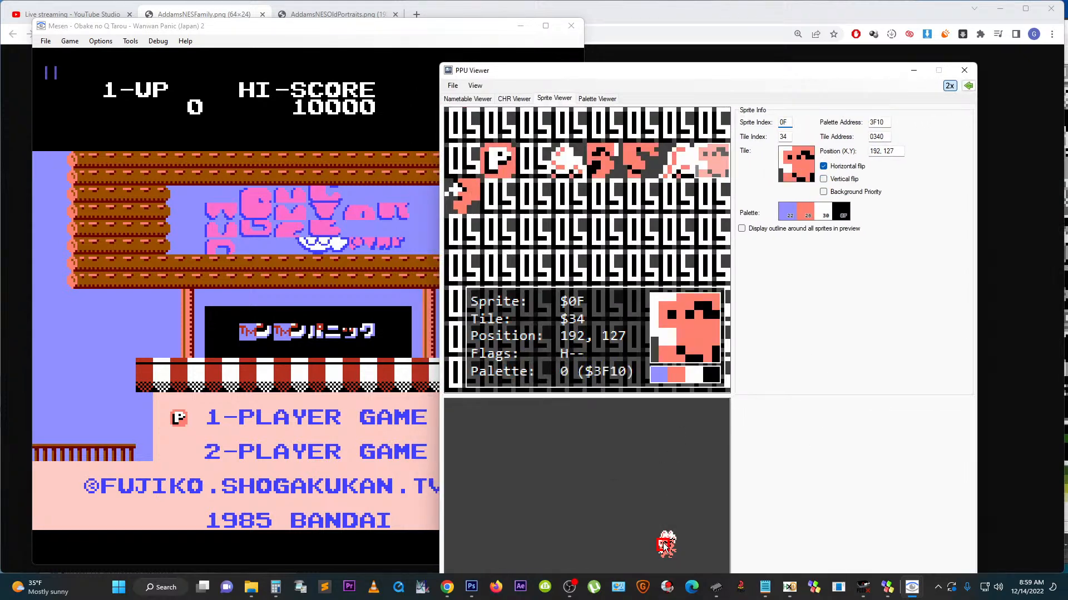
mouse_move(665, 178)
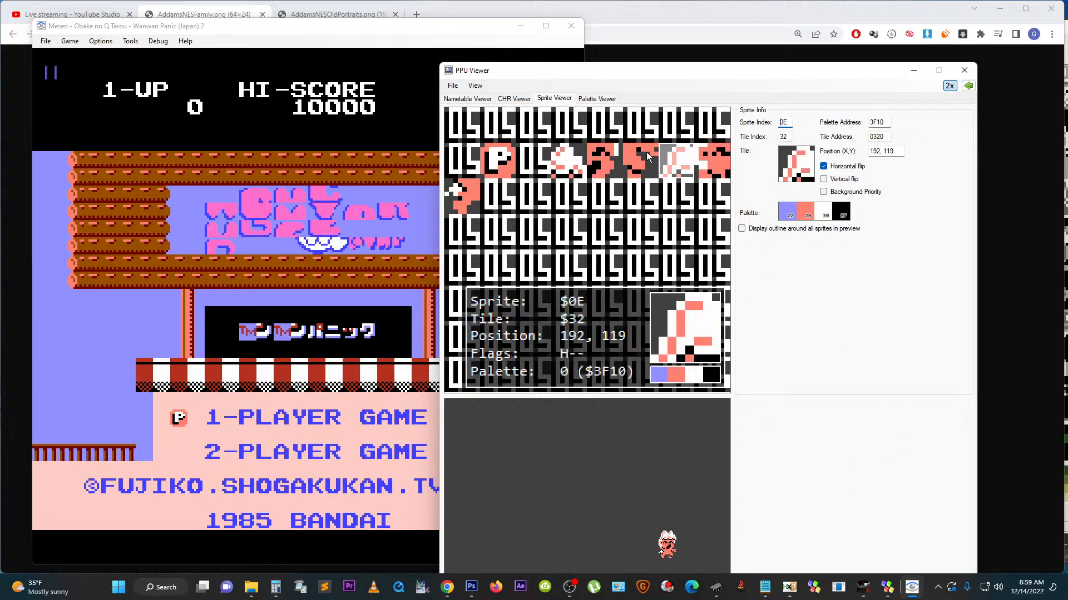
left_click(597, 99)
Step: Search the ROM for bytes 26 30 0F and step through the matches back to 0x2F87
mouse_move(862, 594)
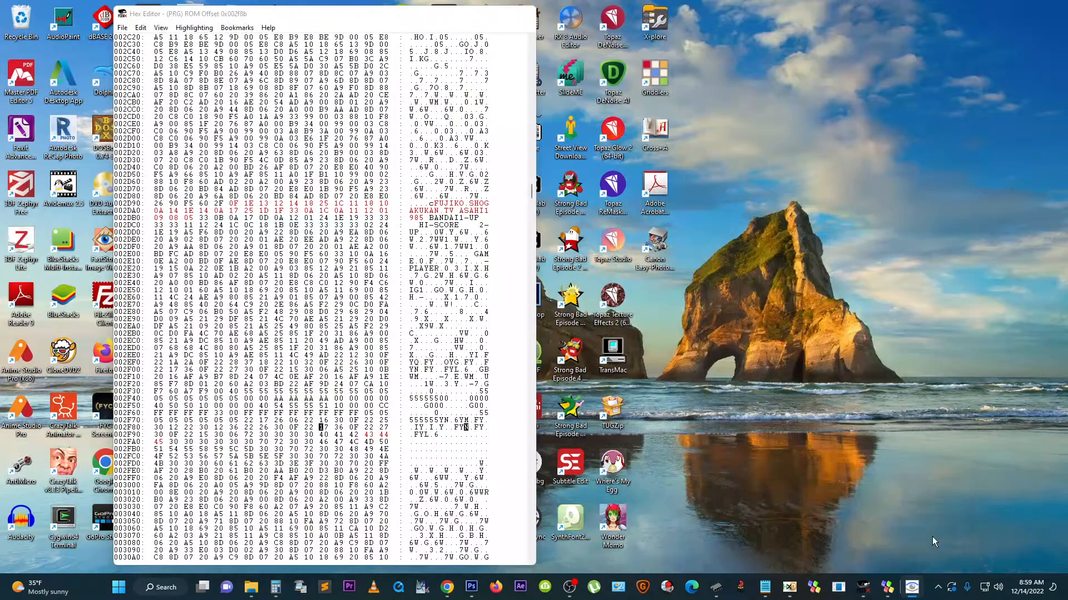
left_click(932, 536)
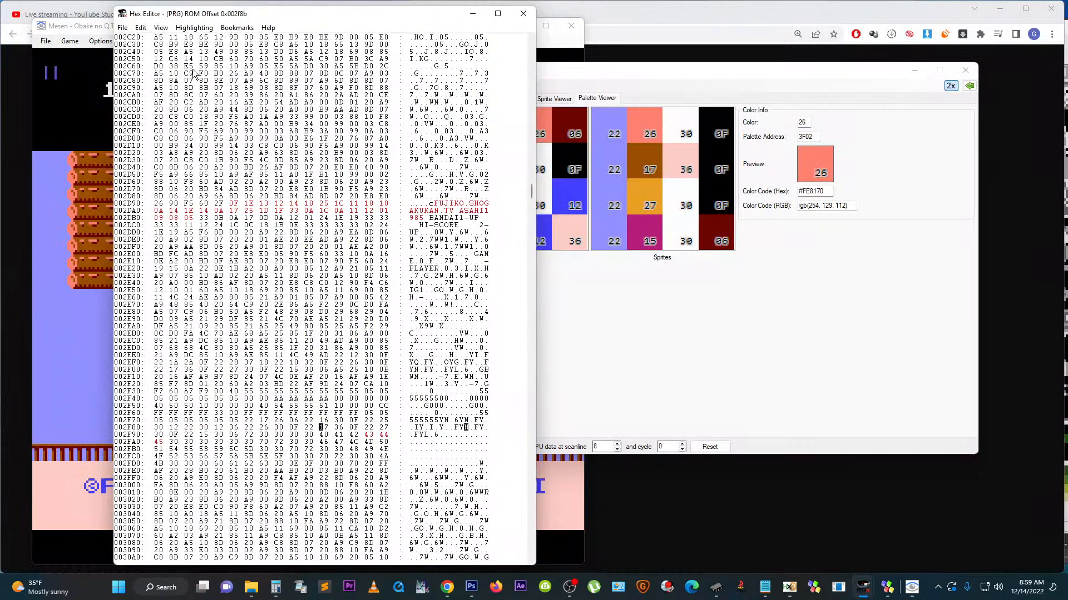
right_click(145, 31)
left_click(156, 88)
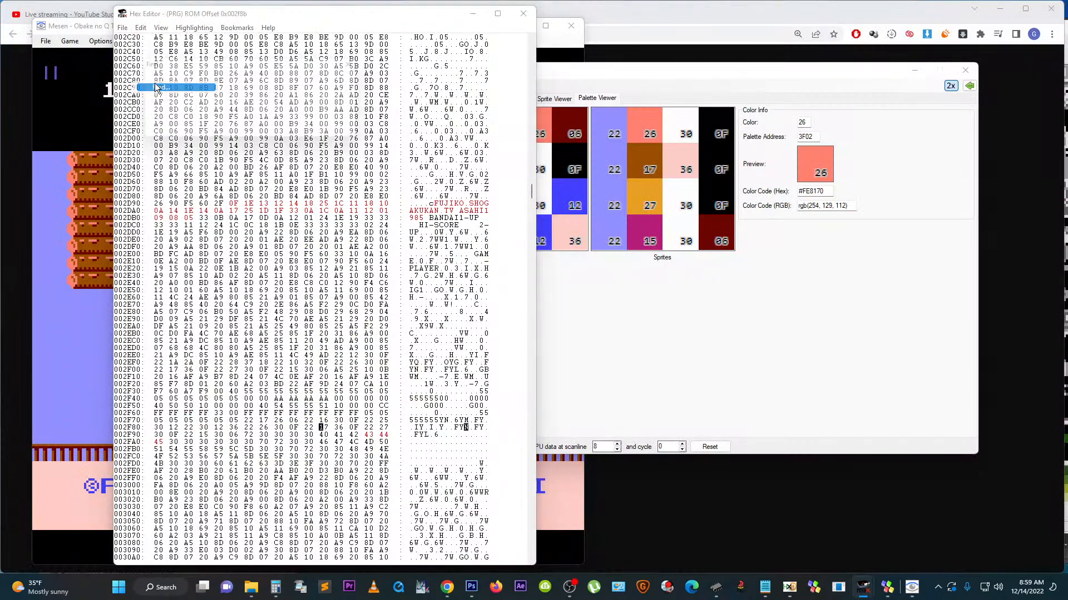
left_click_drag(209, 82, 96, 64)
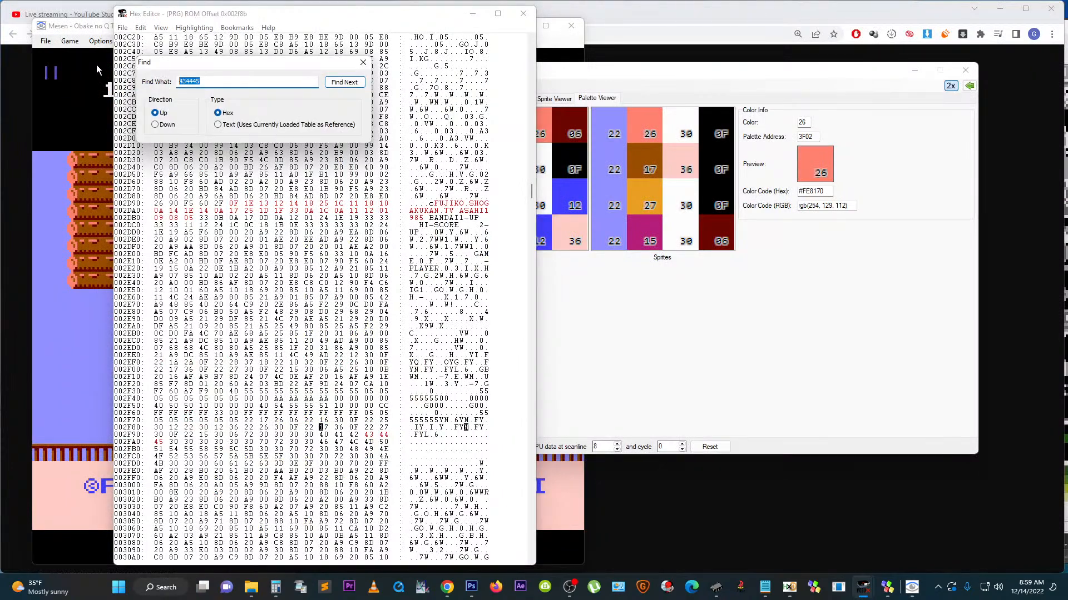
type("26300f")
left_click(343, 82)
left_click(343, 83)
left_click(343, 83)
left_click(343, 82)
left_click(343, 82)
left_click(364, 62)
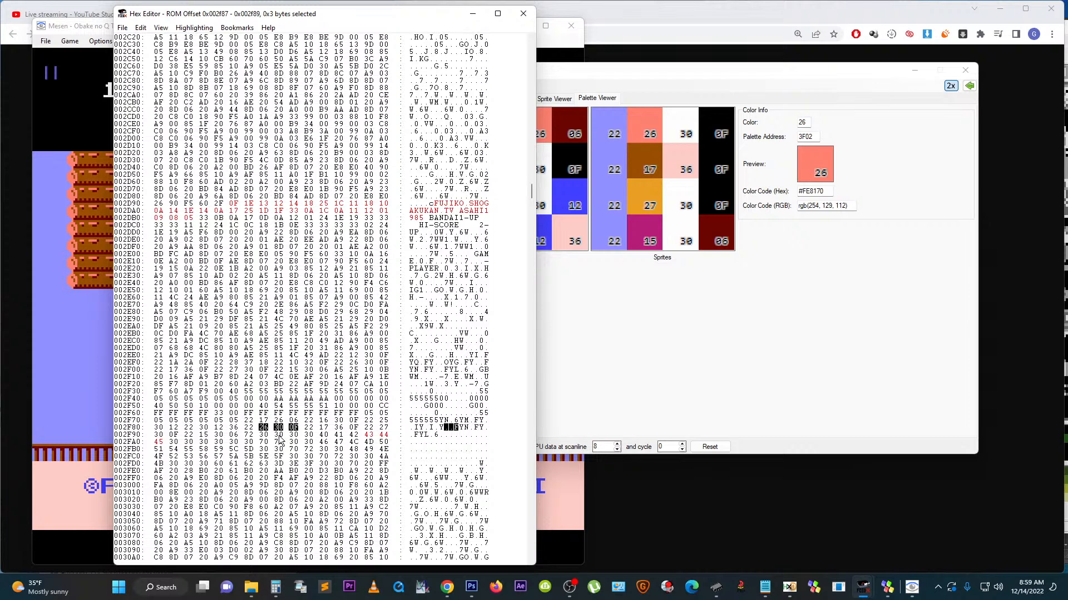
Step: Inspect sprite colours 26 and 30 in the palette viewer without changing them
left_click(594, 358)
left_click(645, 126)
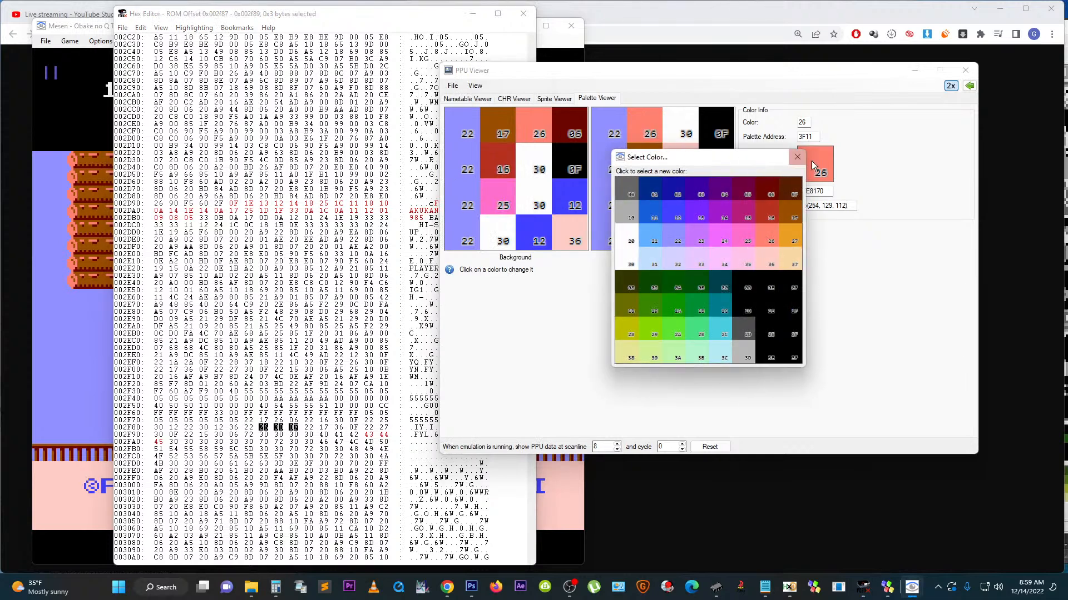
left_click(677, 125)
left_click(677, 126)
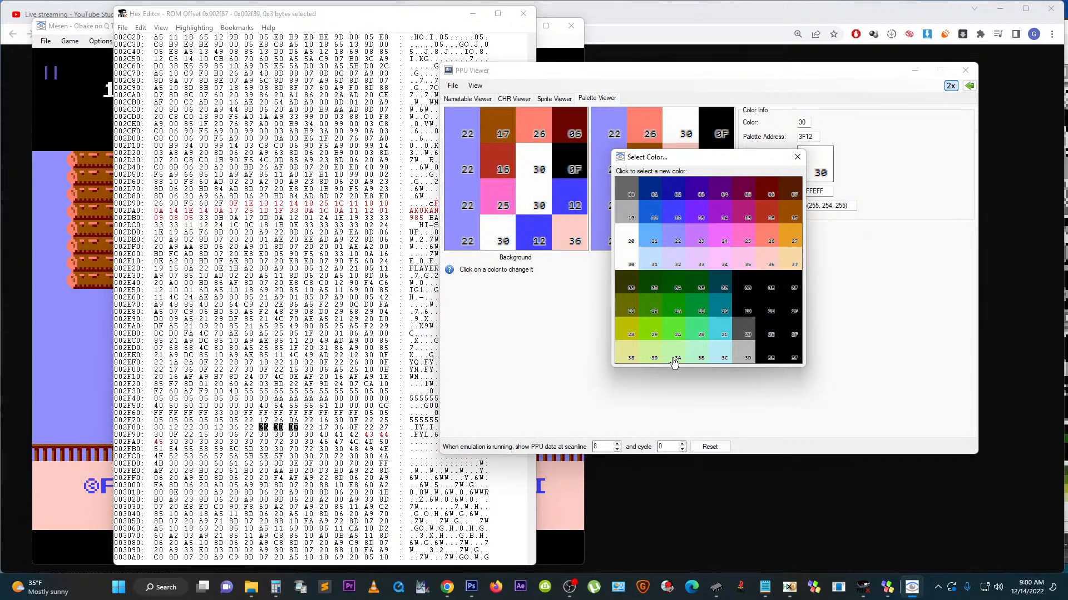
left_click(797, 157)
Step: Overwrite 26 30 with 2C 3C at 0x2F87 and at the second match, 0x2EFD
left_click(263, 429)
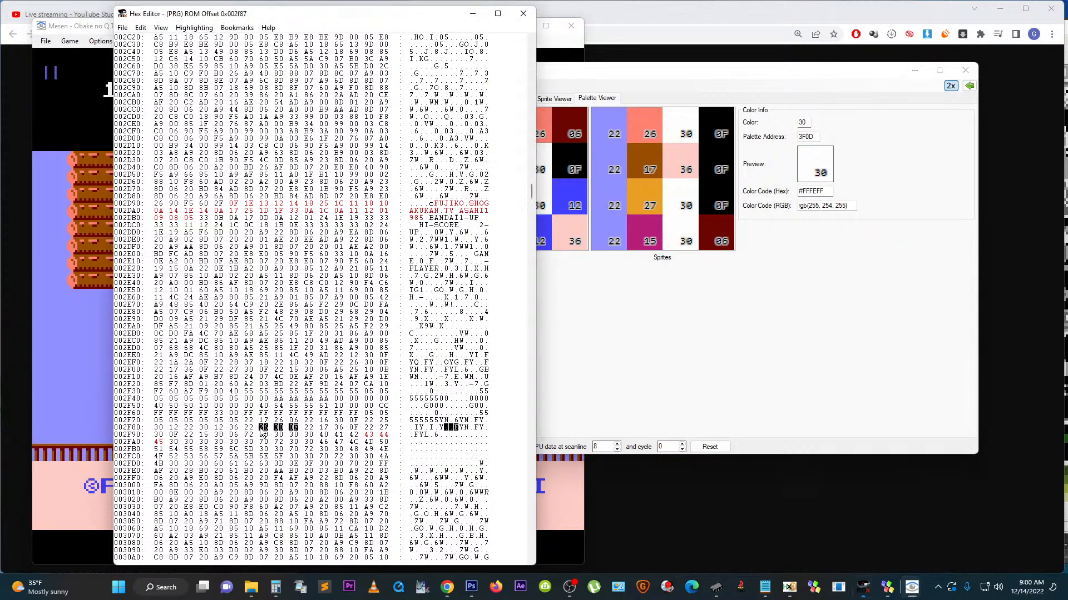
type("2C3C")
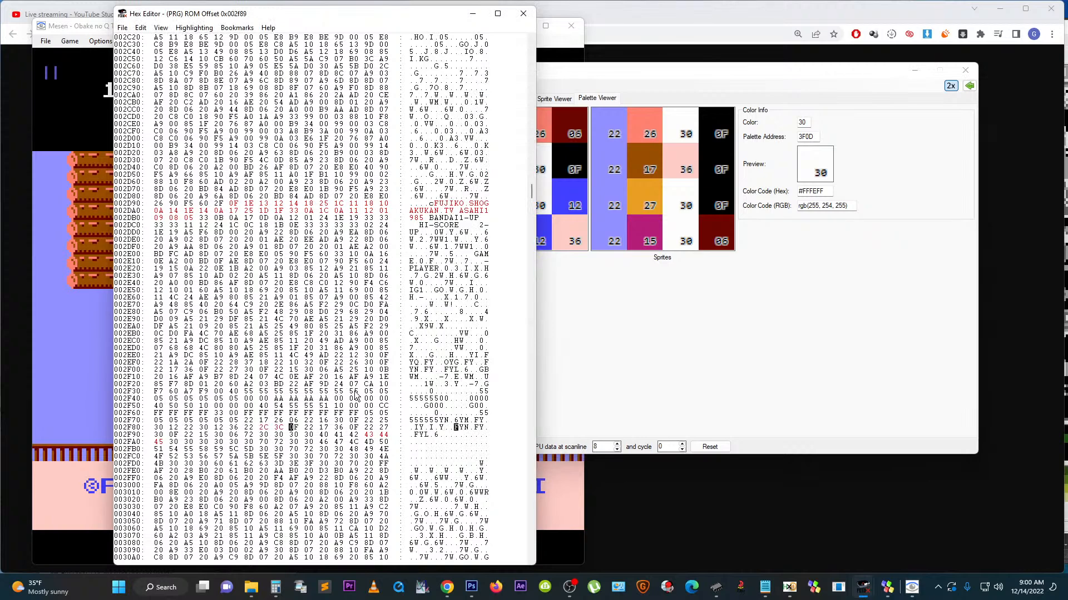
key("ctrl+f")
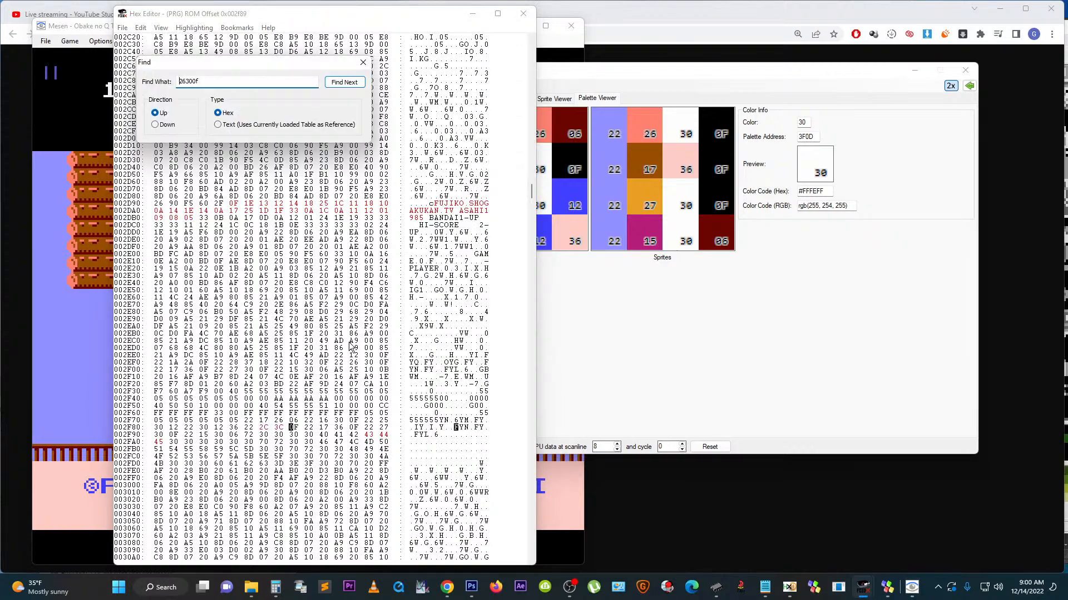
left_click(345, 82)
left_click(363, 62)
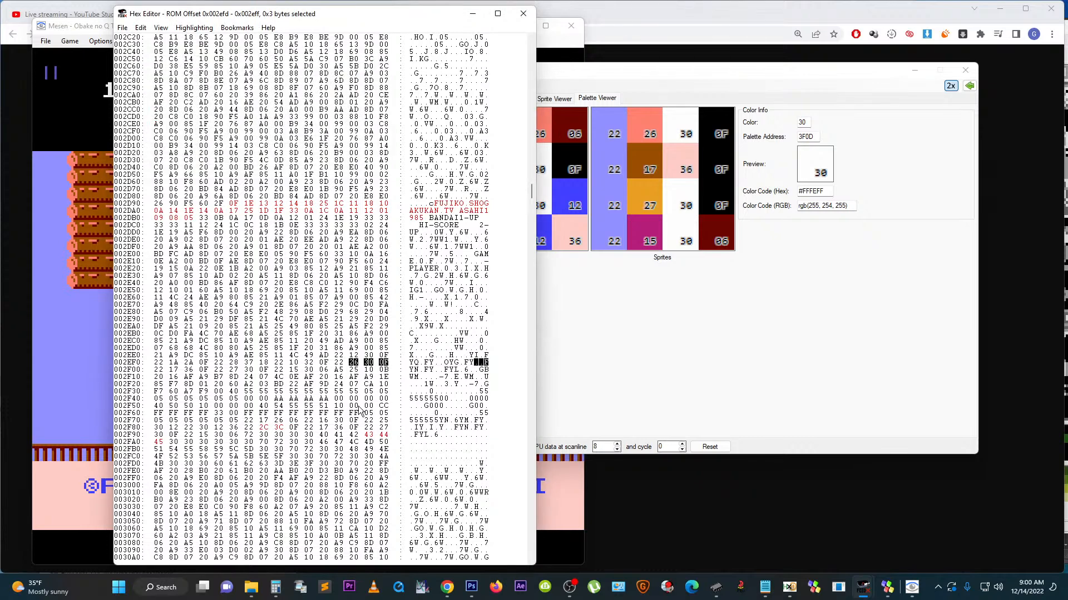
left_click(352, 363)
type("2C 3C")
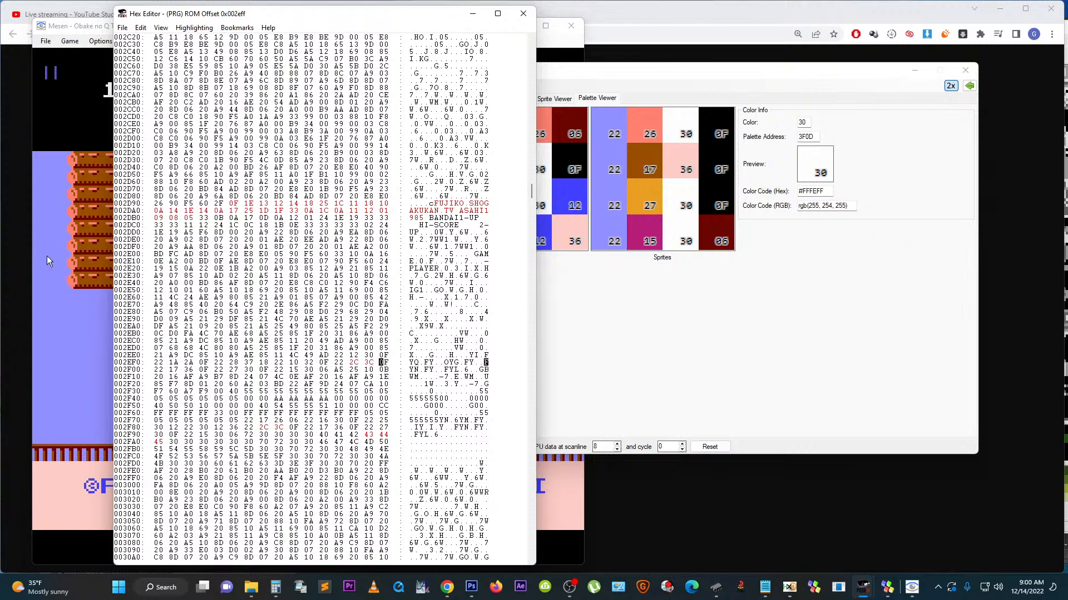
mouse_move(885, 591)
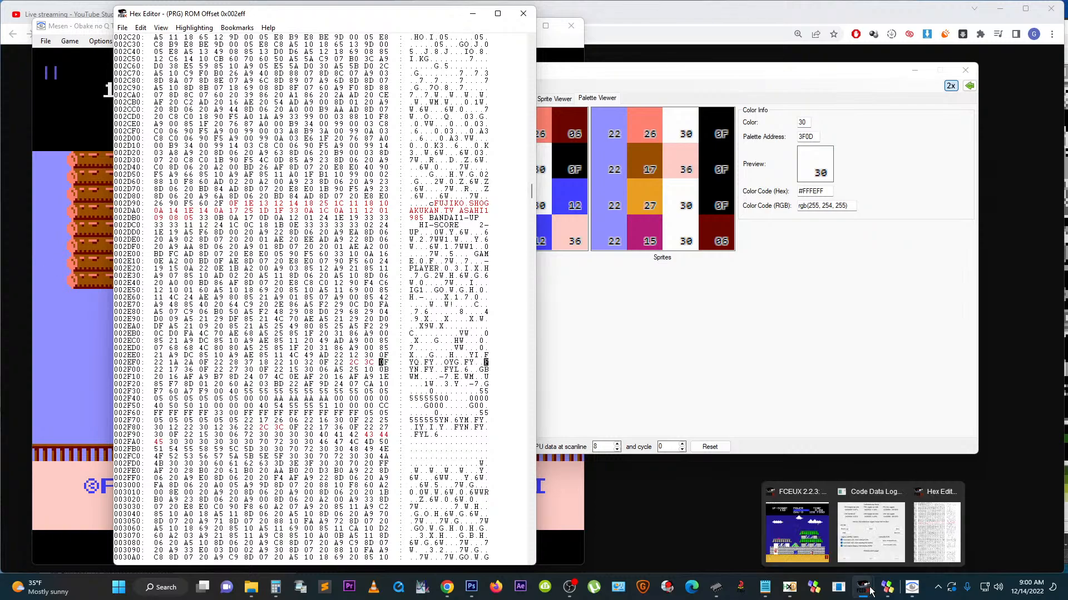
left_click(792, 521)
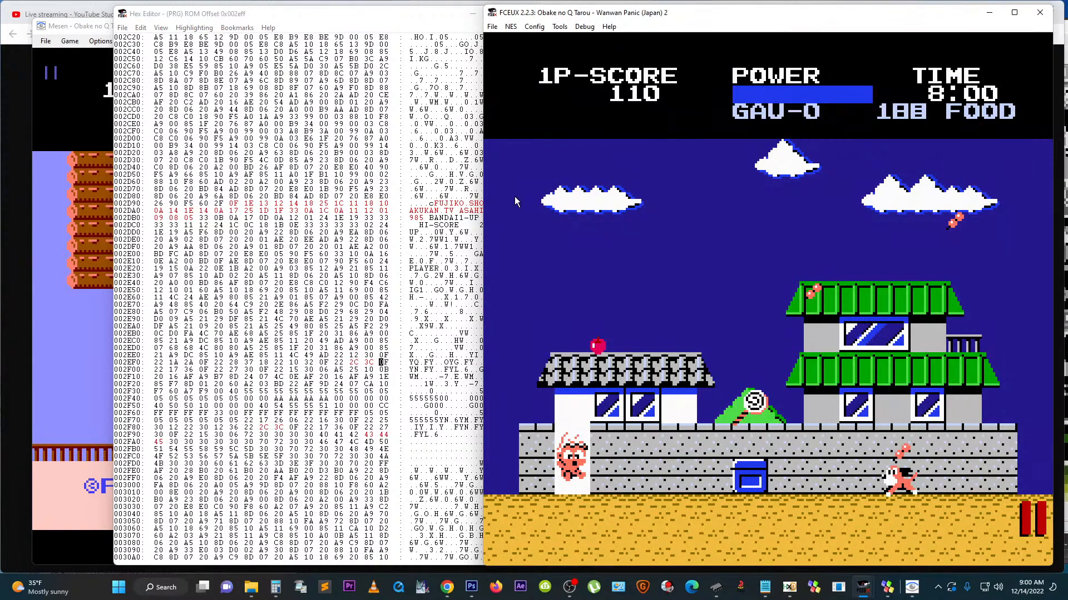
Step: Reset the game with NES > Reset, pause on the title screen, and refocus the hex editor
left_click(512, 27)
left_click(512, 27)
left_click(511, 26)
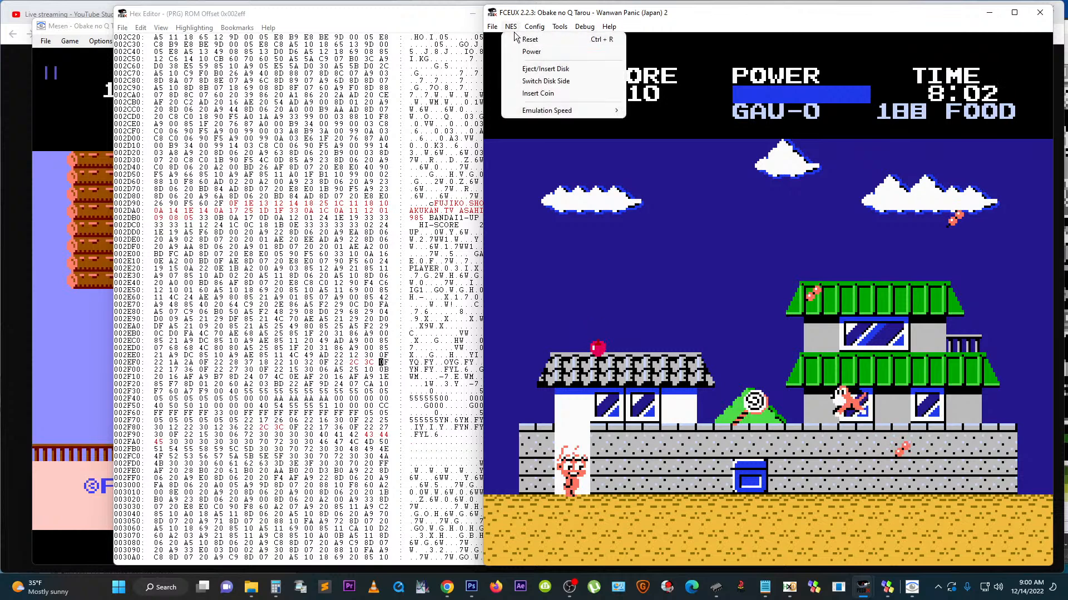
left_click(514, 37)
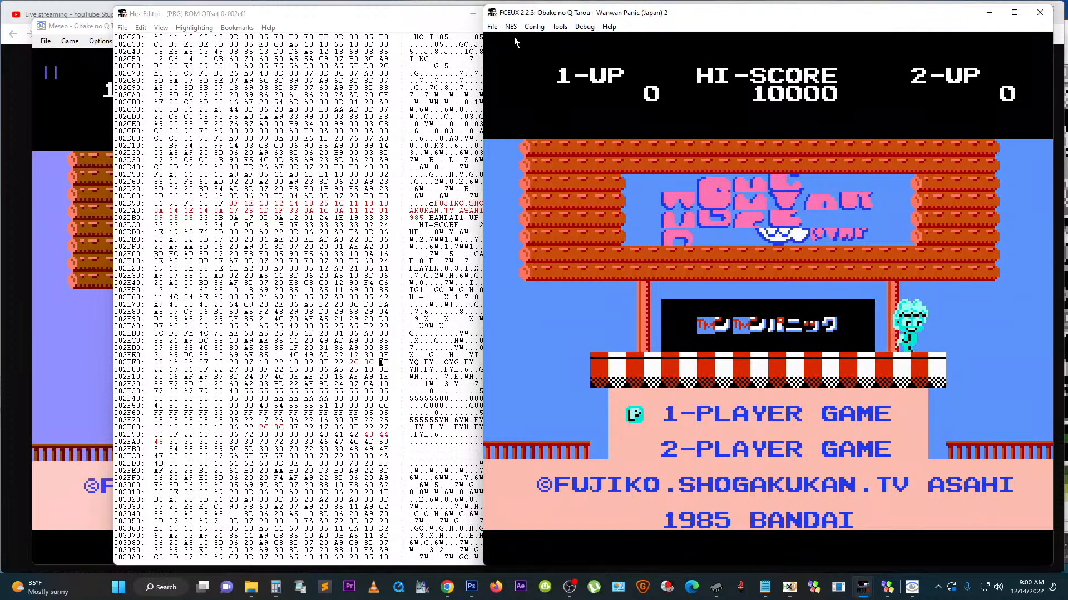
key("Pause")
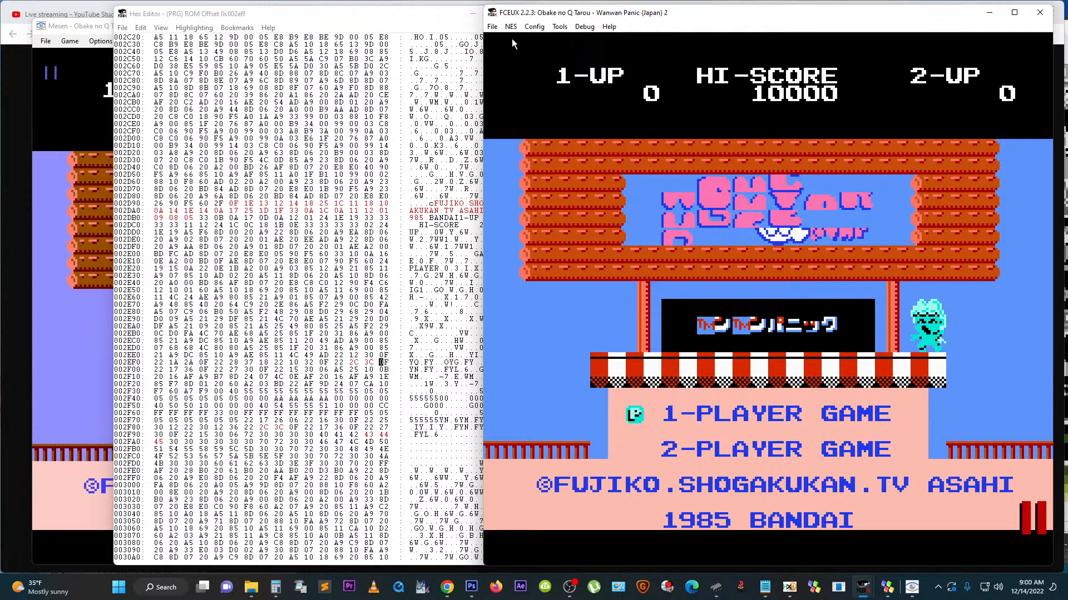
left_click(321, 369)
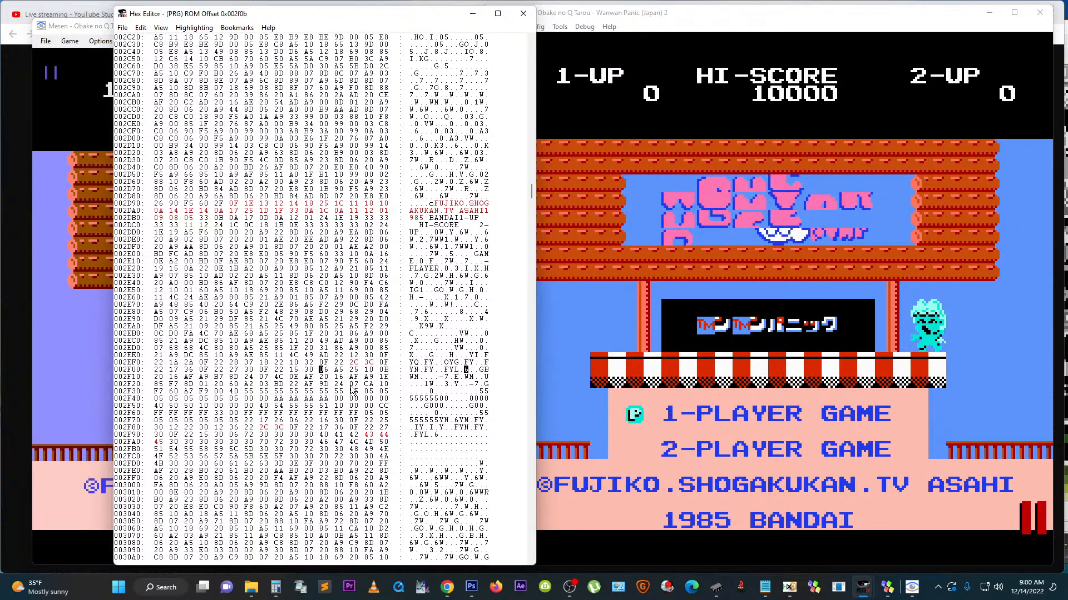
Step: Open Mesen's Debug > Memory Tools window
left_click(35, 284)
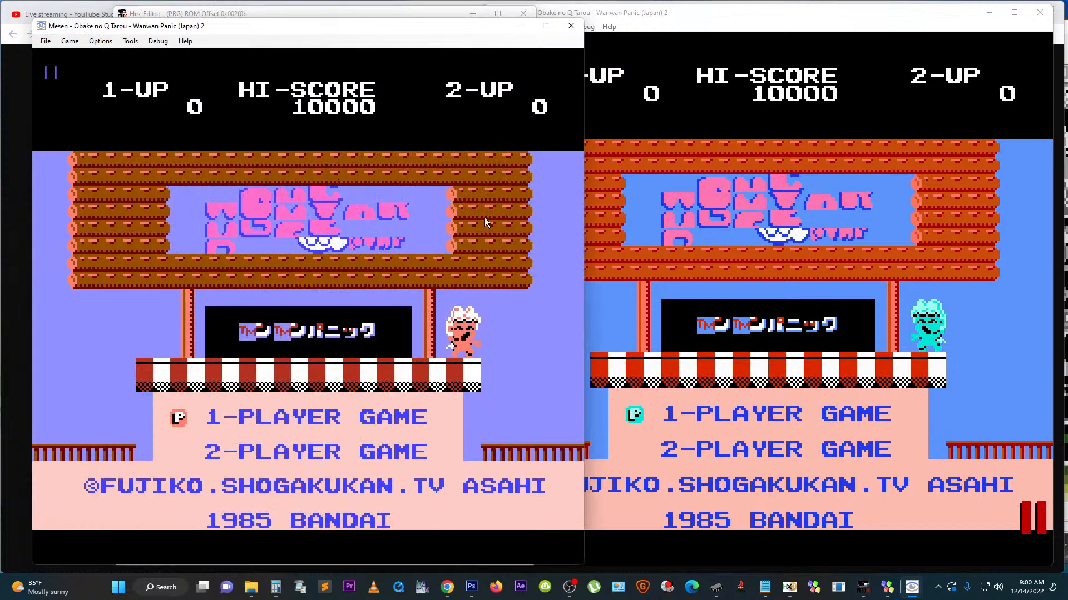
left_click(130, 41)
mouse_move(159, 42)
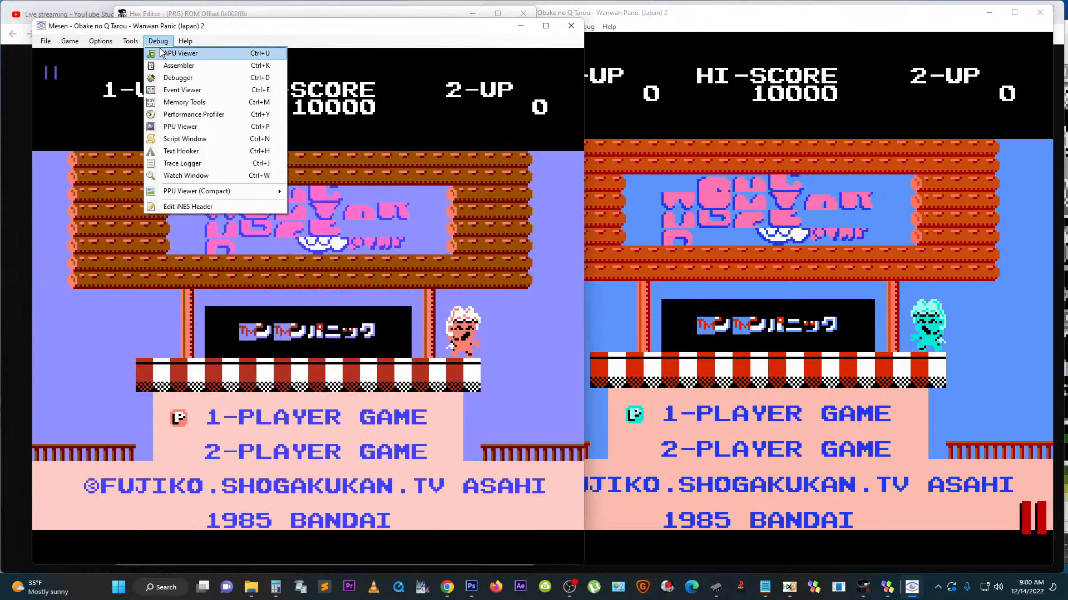
left_click(192, 104)
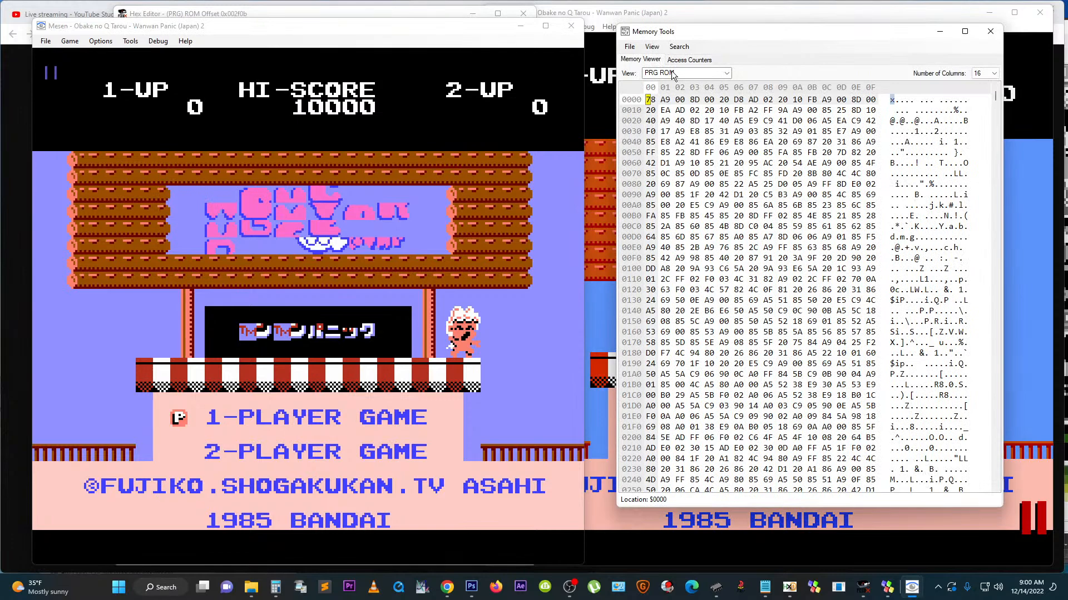
Step: Look through the PRG ROM, Sprite/OAM RAM and Palette RAM views, selecting palette bytes $0001–$001D
left_click(672, 74)
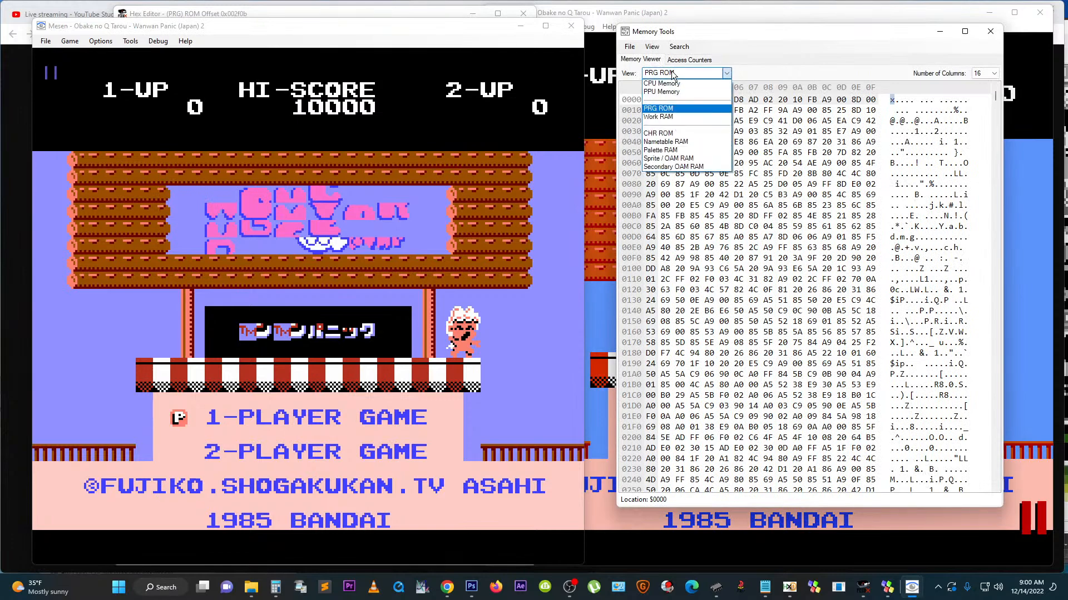
left_click(667, 109)
left_click_drag(726, 131, 826, 243)
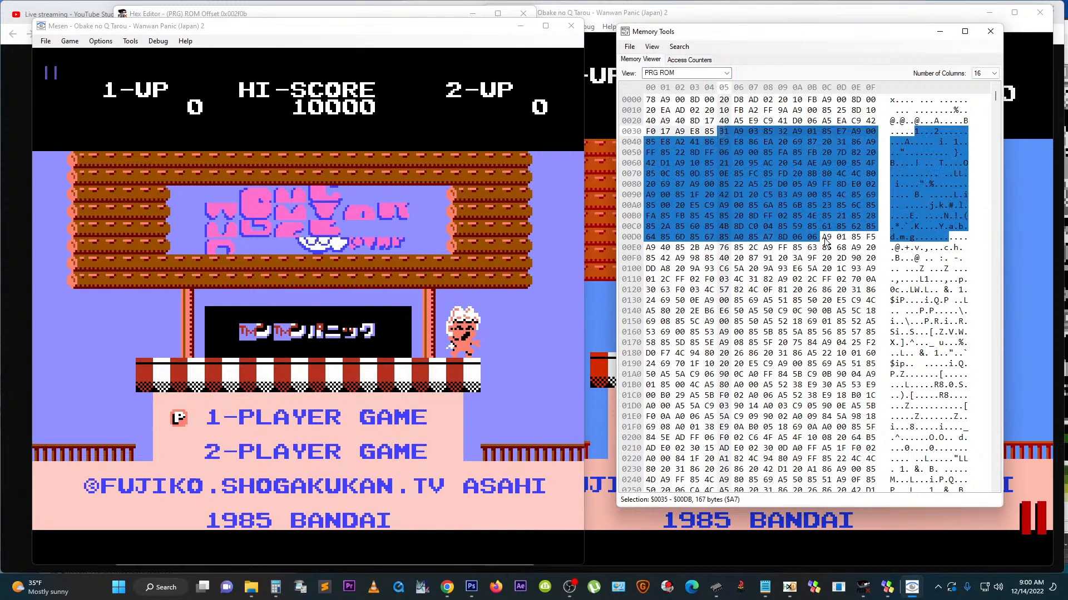
left_click(702, 73)
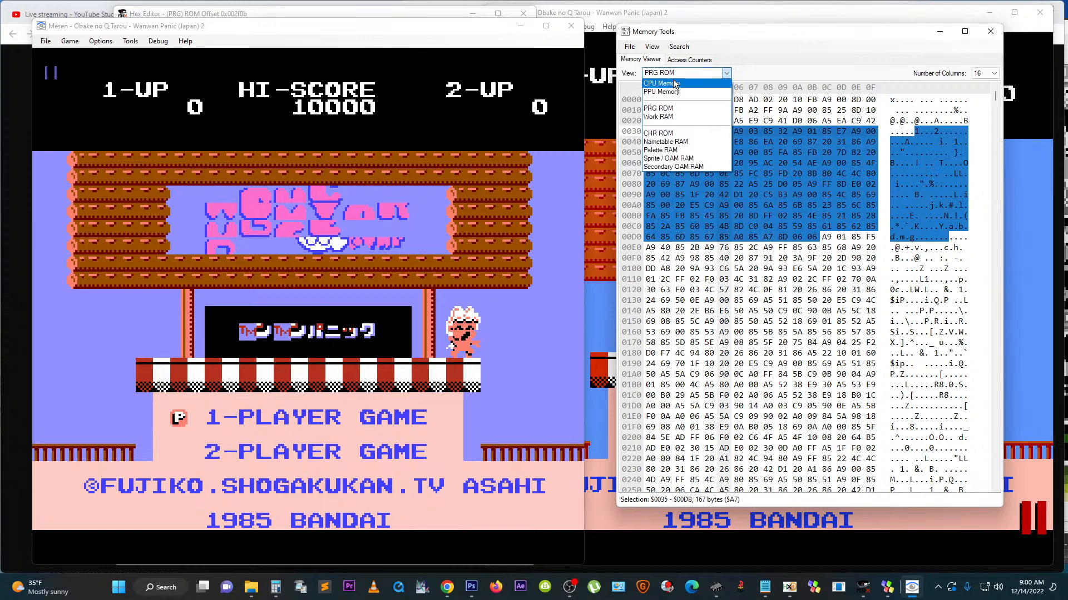
left_click(673, 159)
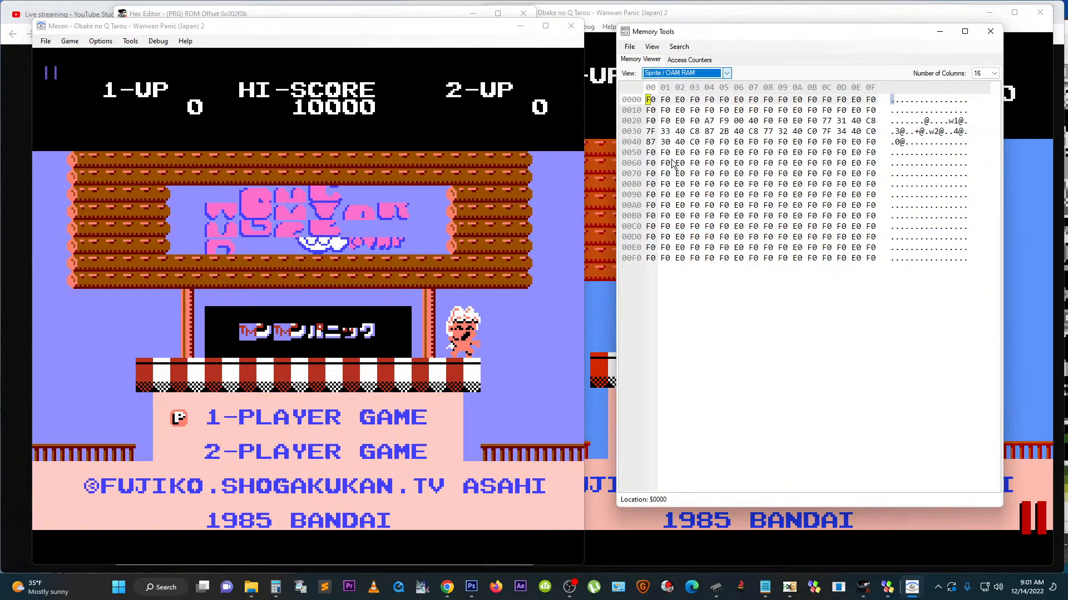
left_click(690, 74)
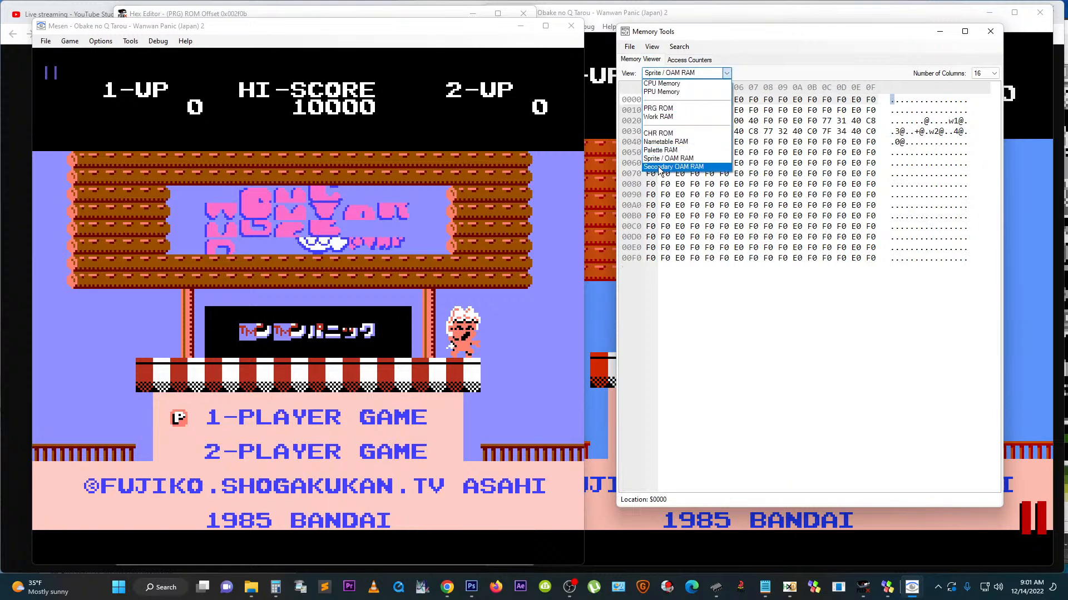
left_click(658, 150)
left_click_drag(665, 100, 852, 114)
Step: Switch the memory view to Nametable RAM and inspect bytes around $0056
left_click(661, 75)
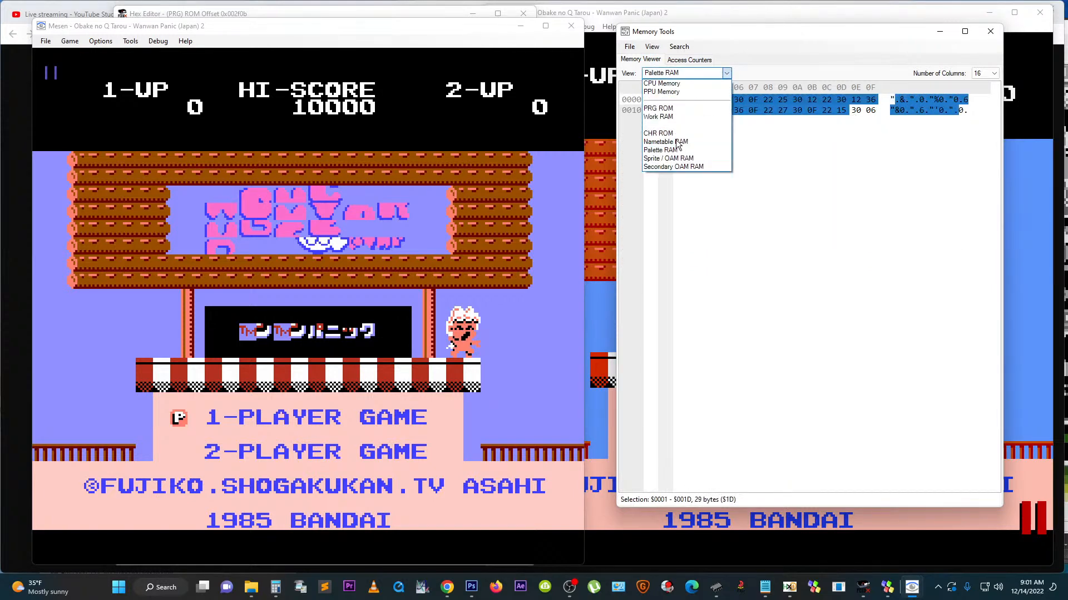
left_click(678, 143)
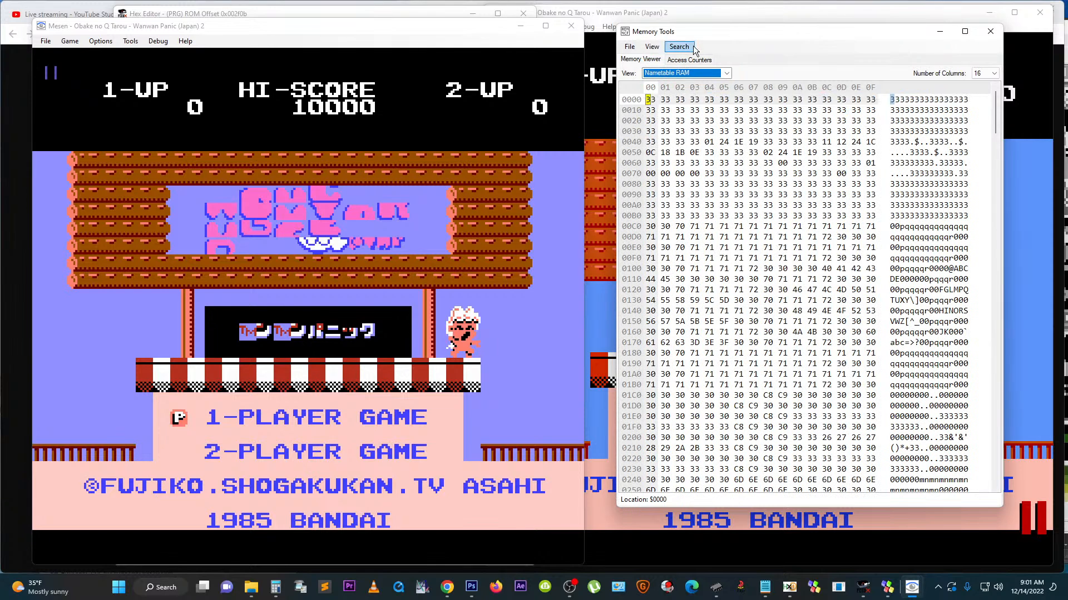
left_click(681, 73)
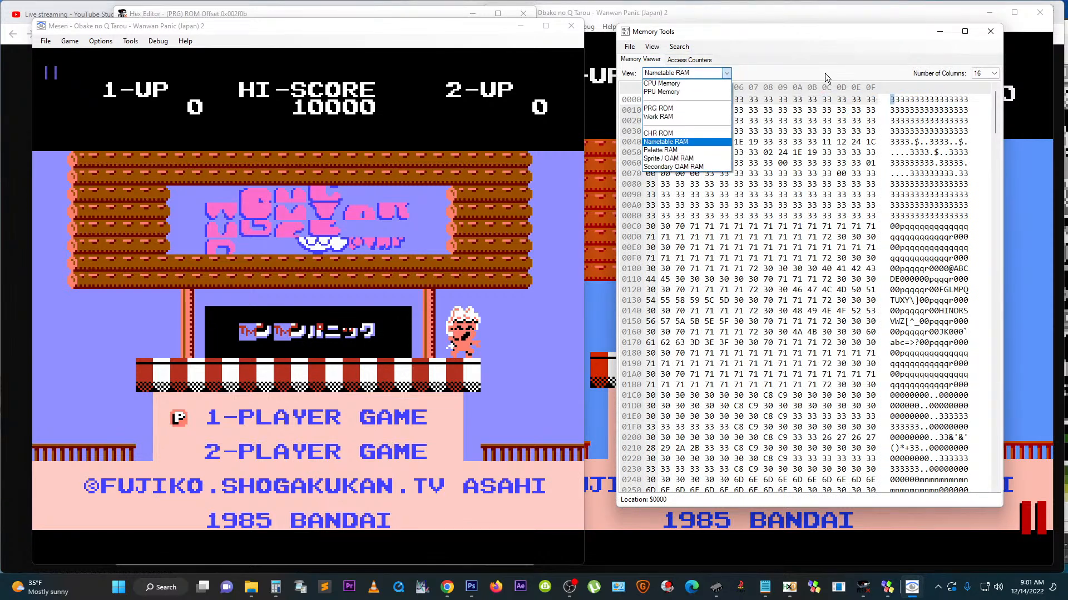
left_click(773, 29)
mouse_move(756, 31)
left_mouse_down()
mouse_move(719, 34)
mouse_move(747, 35)
left_mouse_up()
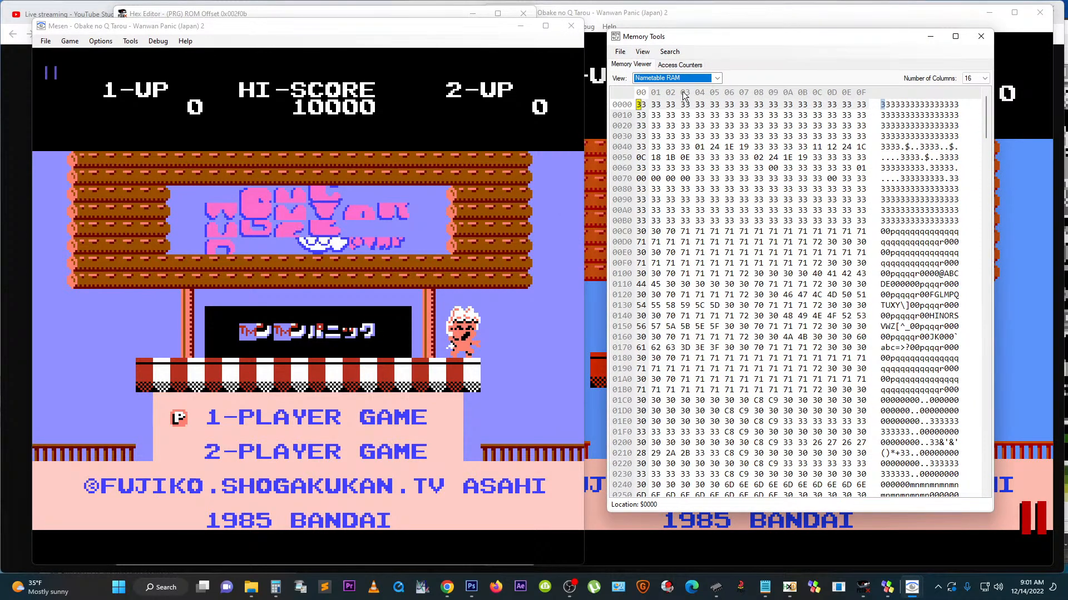
left_click_drag(985, 119, 991, 79)
right_click(756, 161)
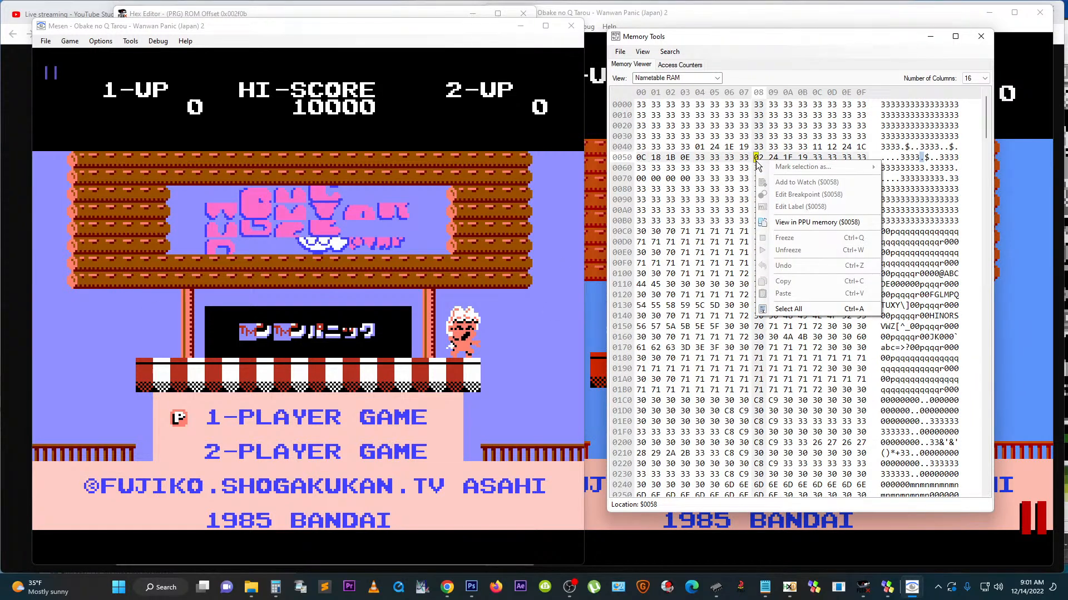
left_click(726, 157)
Step: Export the Nametable RAM as 'Obake no Q Tarou - Wanwan Panic (Japan) 2 - Nametable RAM.dmp' into ROMHacking Video
left_click(620, 51)
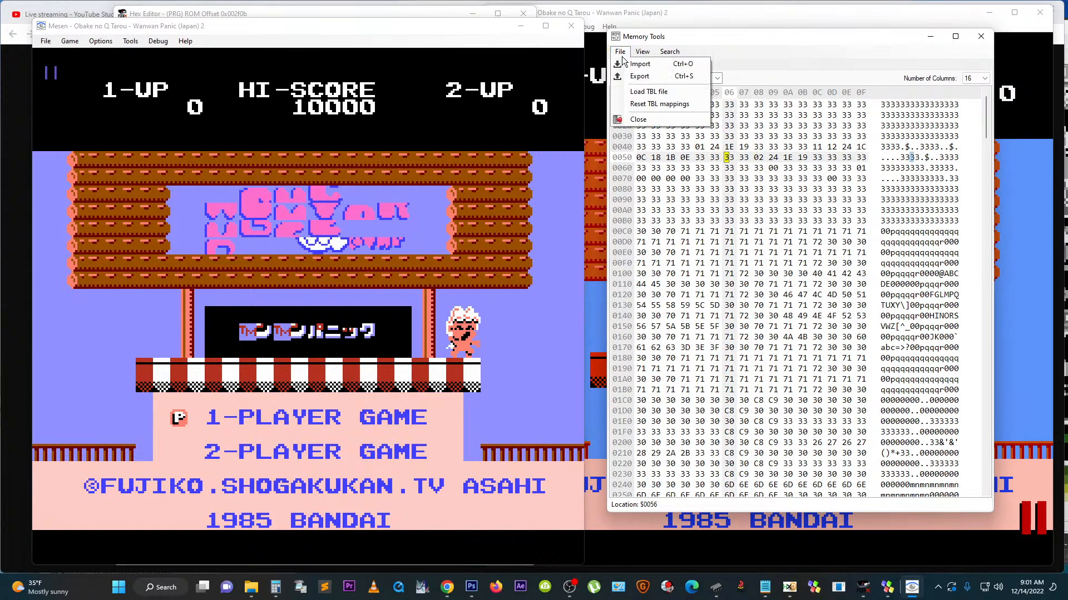
left_click(639, 76)
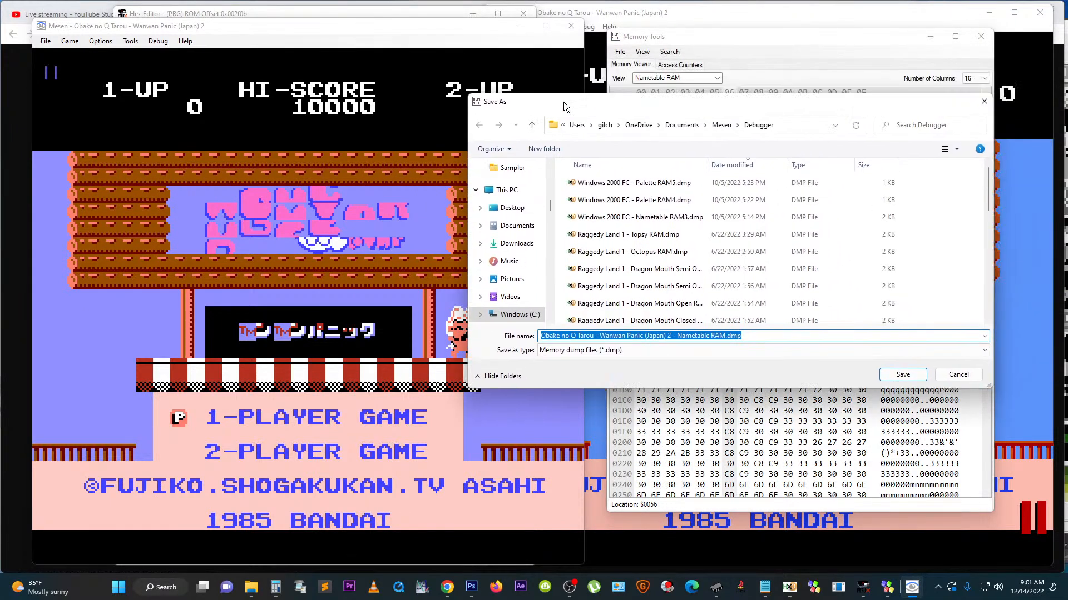
scroll(499, 213, "up", 2)
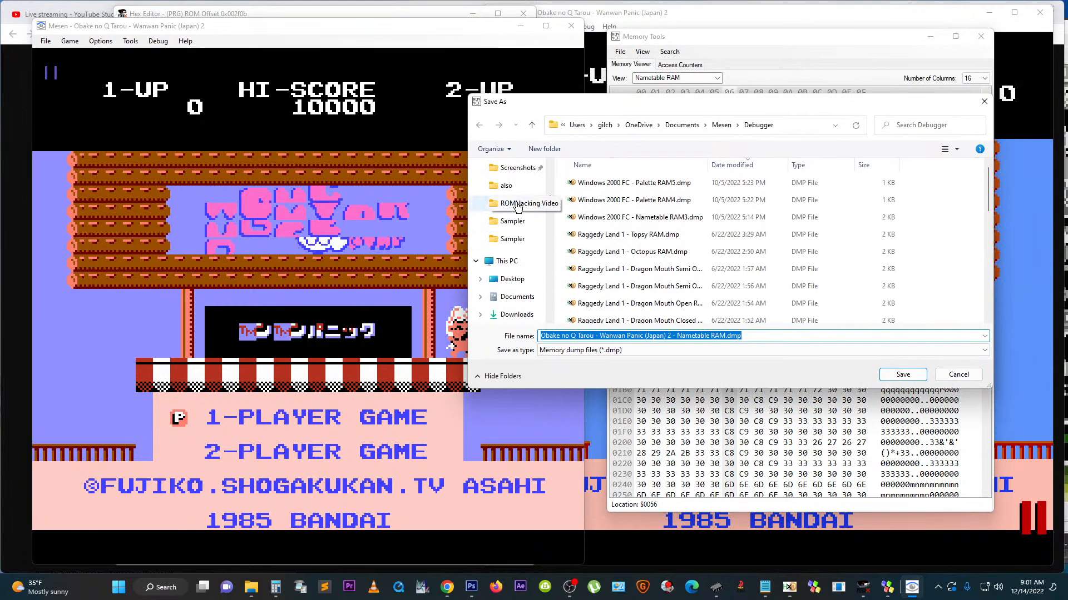
left_click(518, 203)
left_click(902, 375)
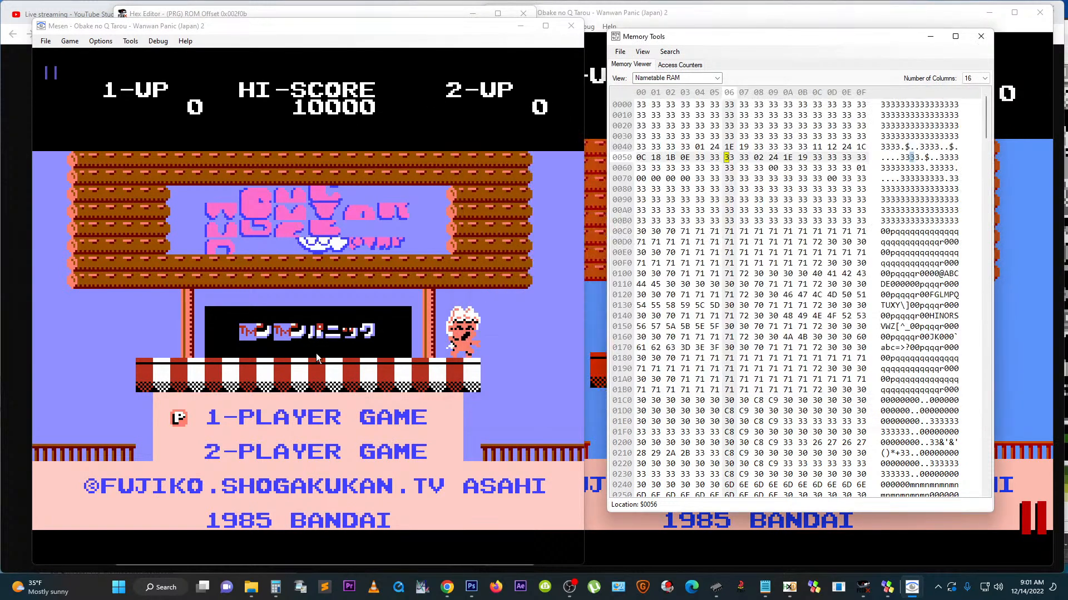
left_click(243, 143)
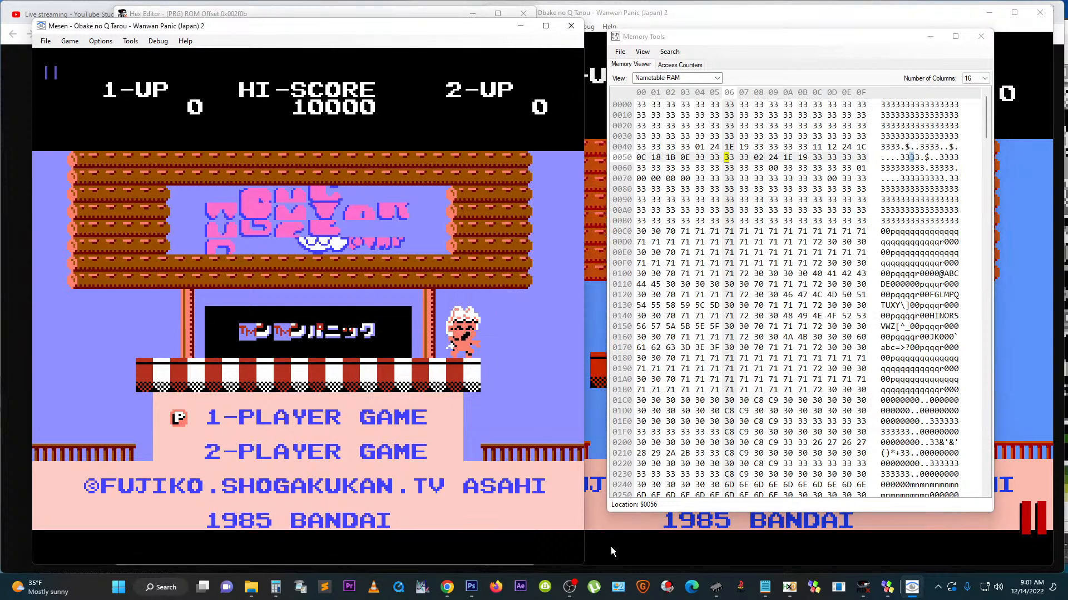
Step: Rename the Nametable RAM dump's extension from .dmp to .nam and confirm the change
left_click(789, 588)
mouse_move(248, 594)
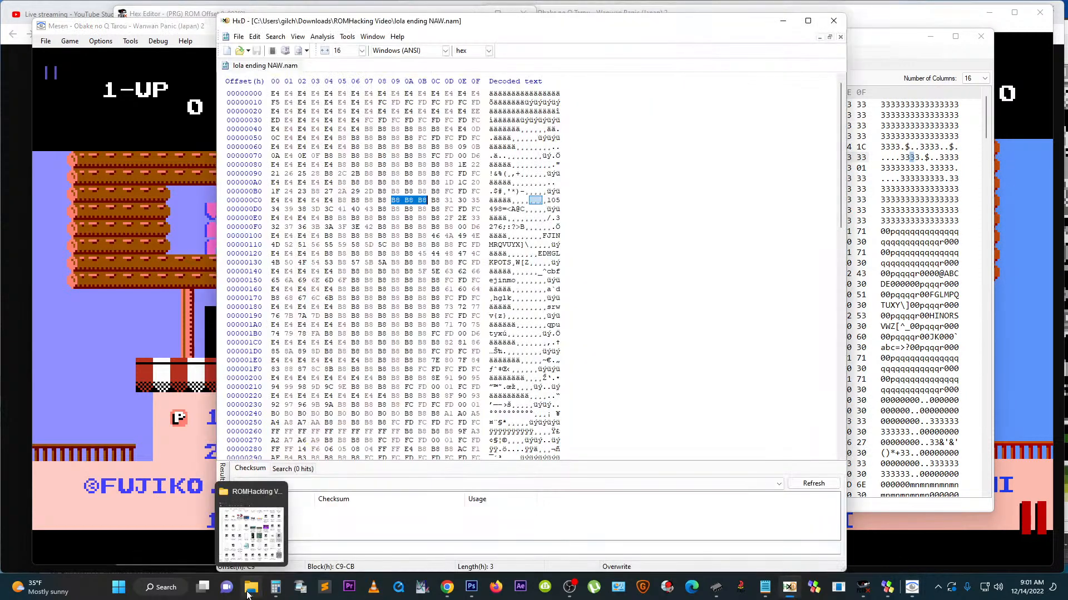
left_click(244, 562)
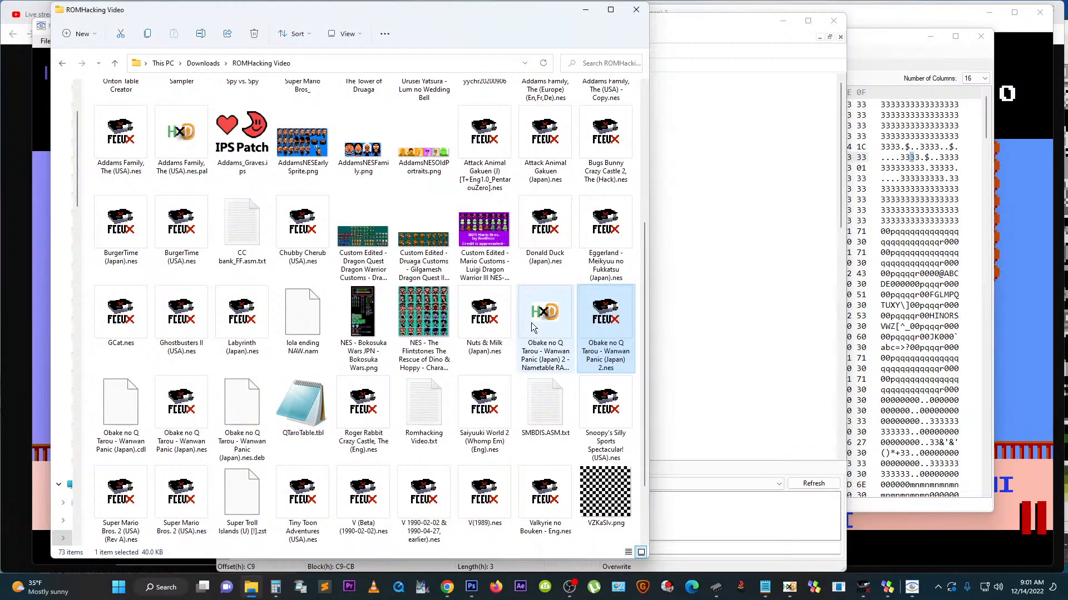
left_click(542, 339)
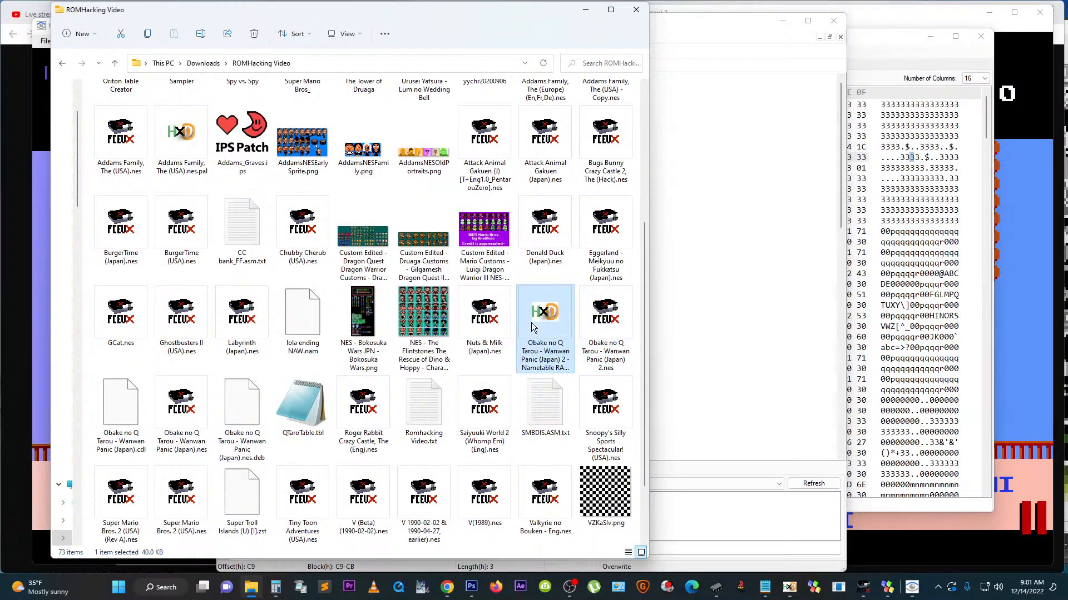
left_click(549, 361)
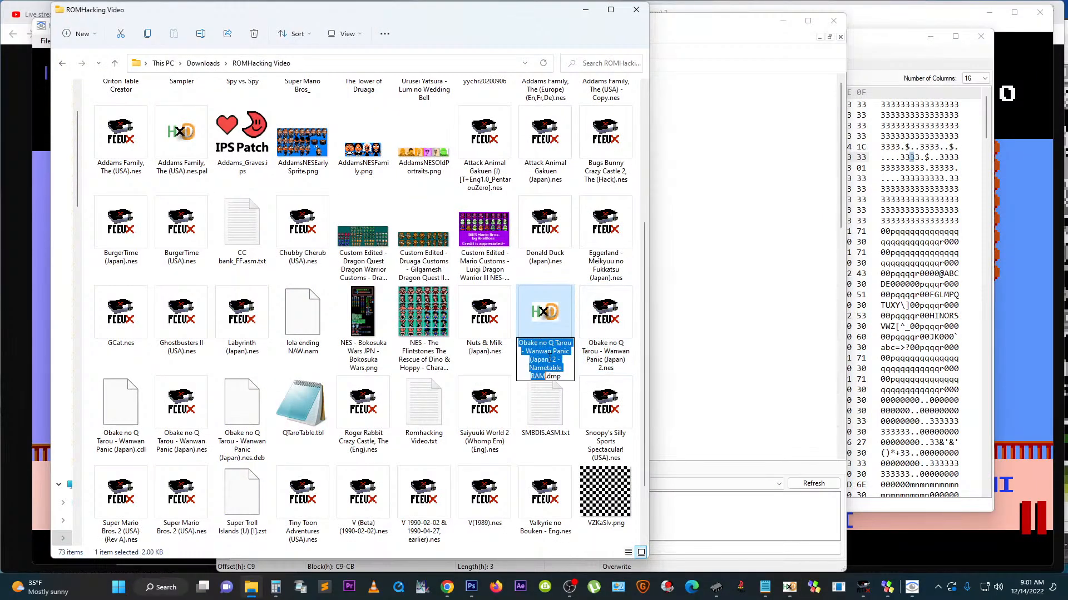
left_click_drag(547, 377, 574, 379)
type("nam")
key("Return")
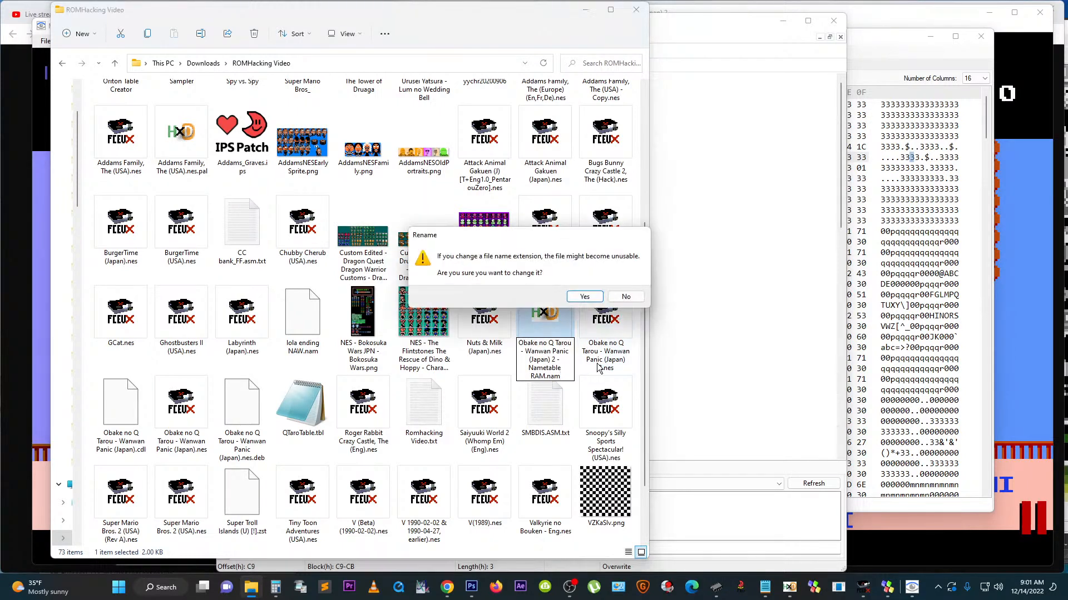
left_click(586, 297)
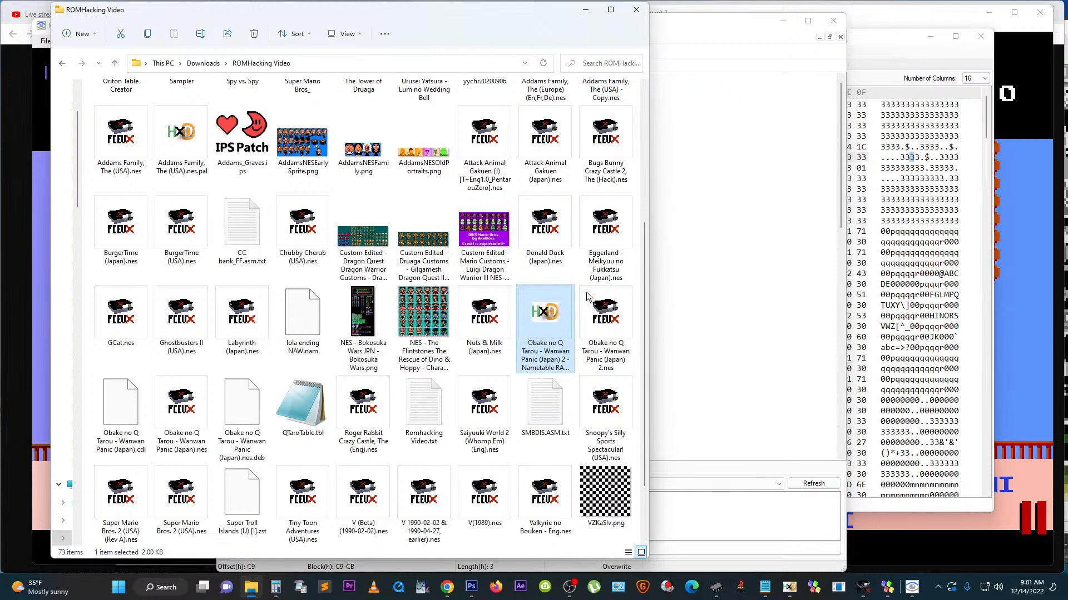
Step: Open the .nam in HxD, delete everything from 400h onward, and save it at 1.00 KB
double_click(539, 311)
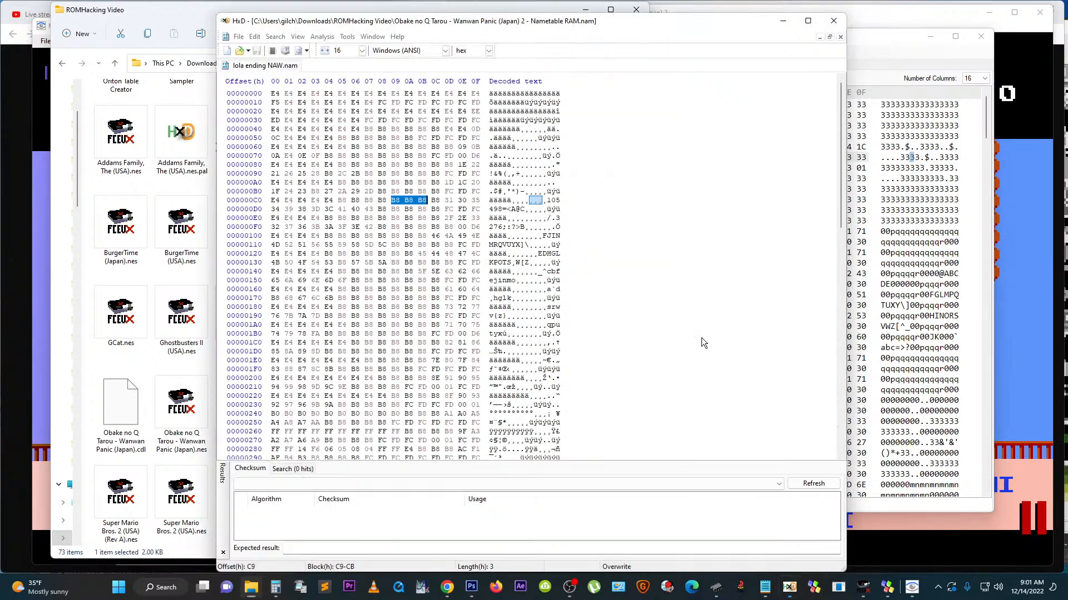
scroll(337, 237, "down", 9)
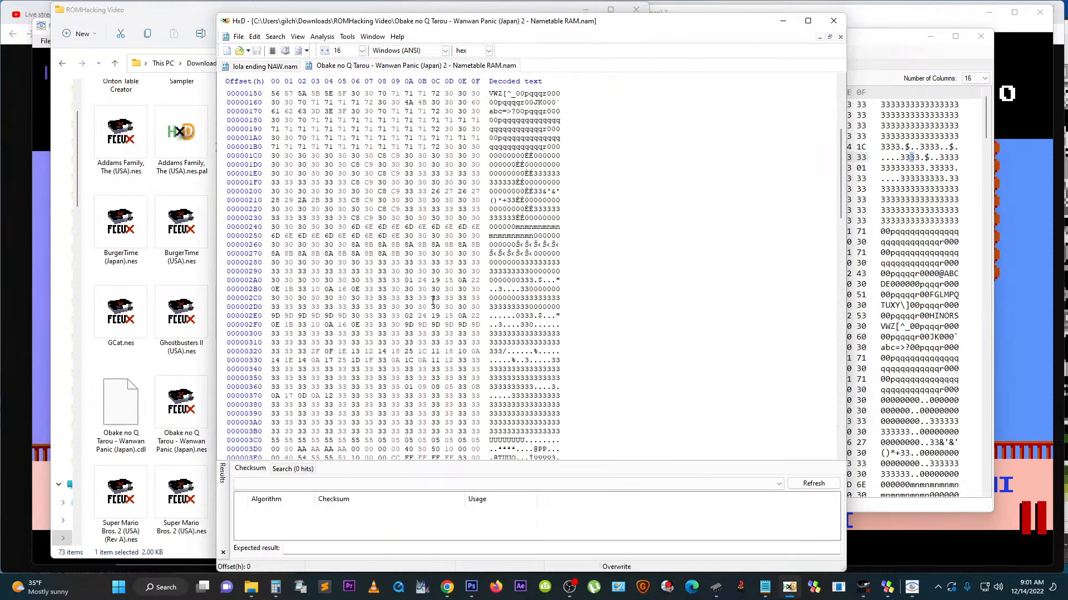
scroll(329, 372, "down", 4)
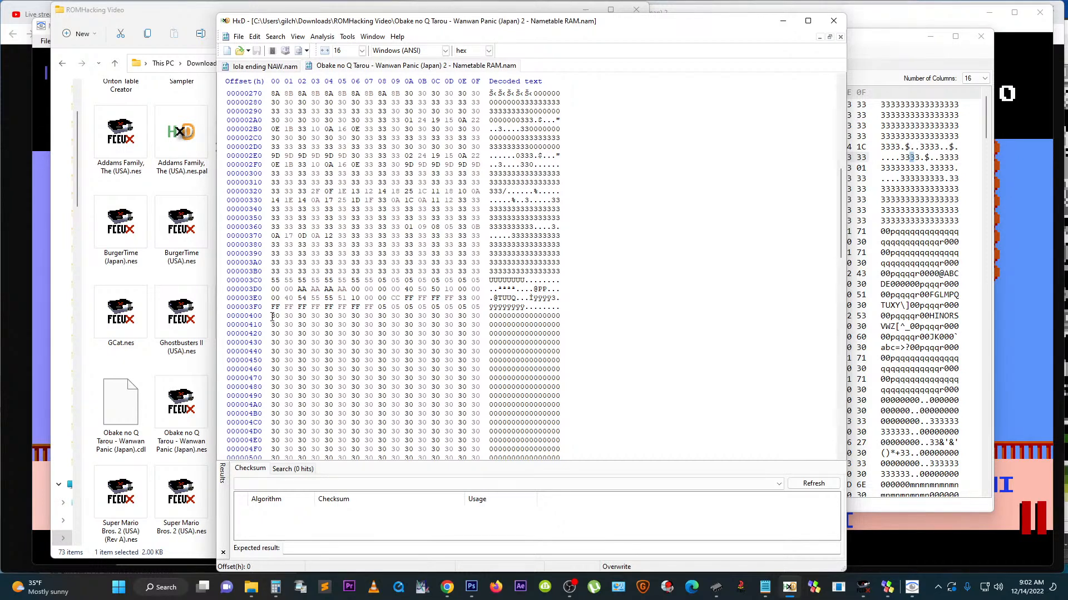
left_click_drag(272, 317, 666, 585)
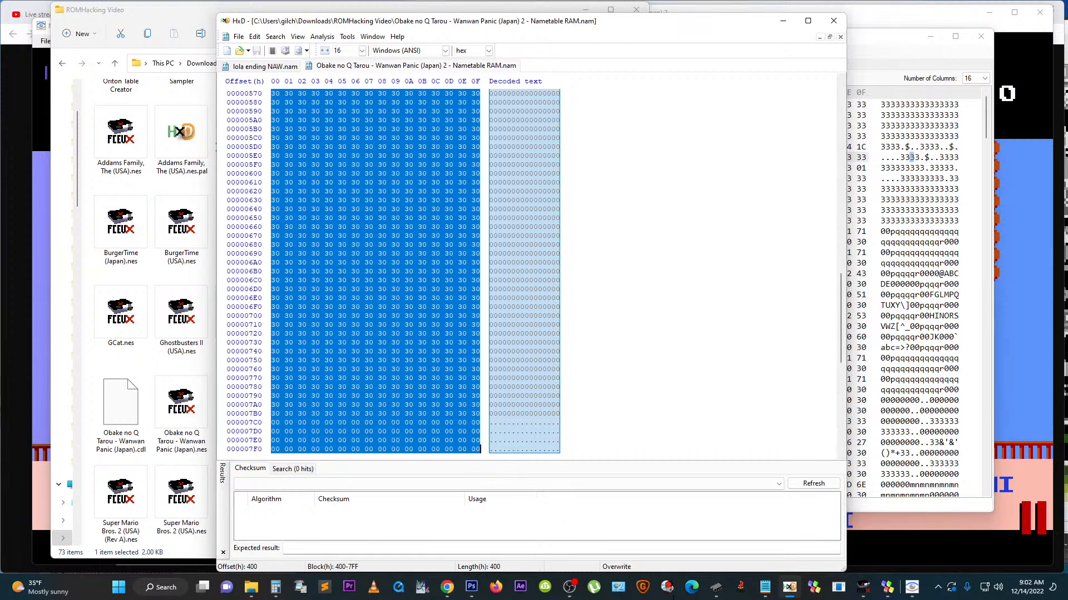
key("Delete")
scroll(432, 260, "up", 11)
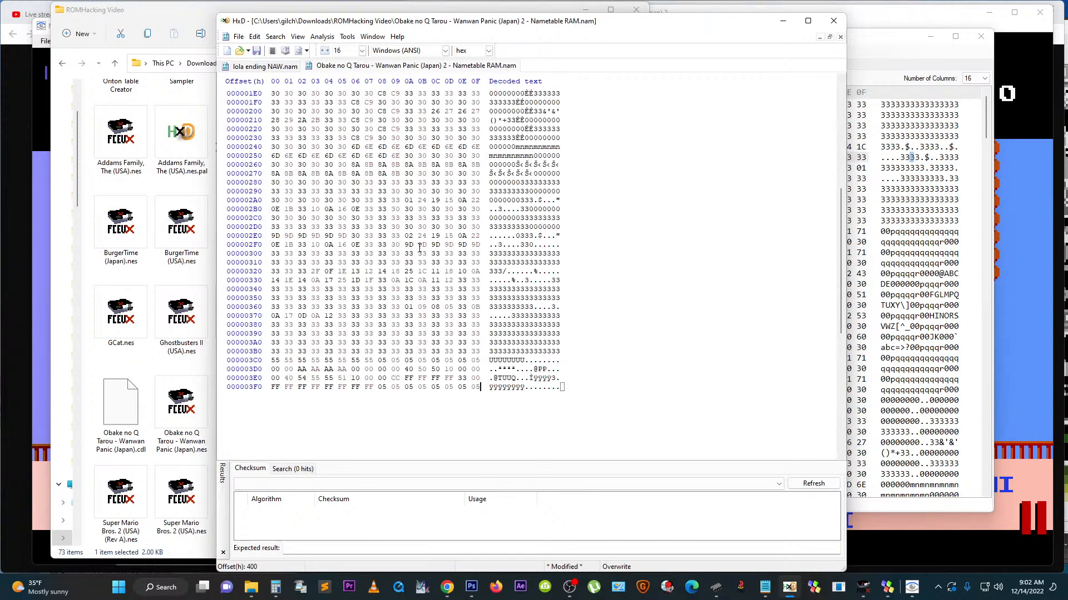
key("ctrl+s")
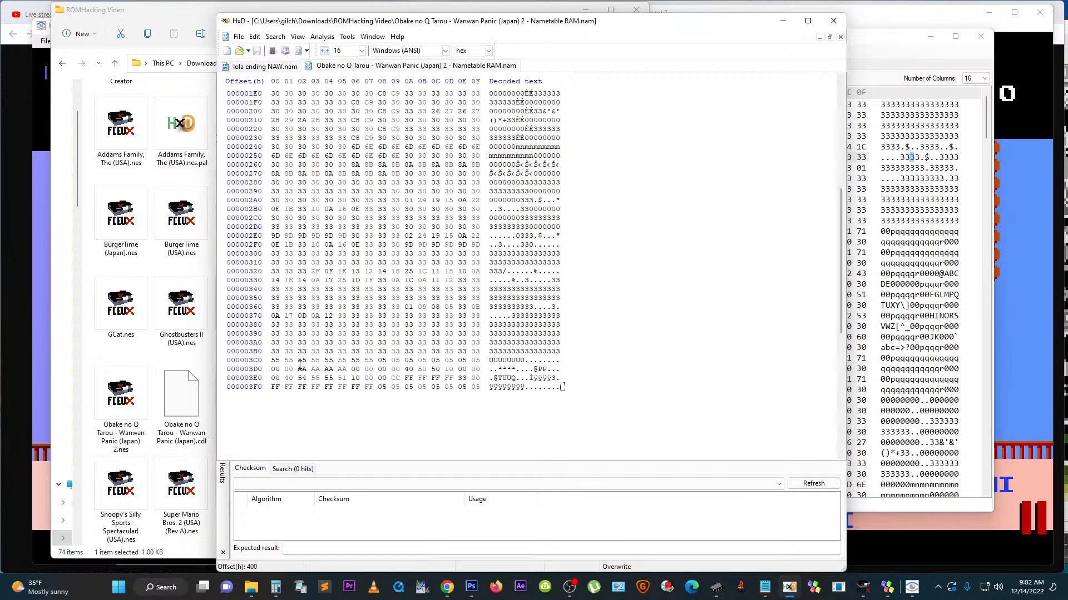
scroll(300, 367, "down", 3)
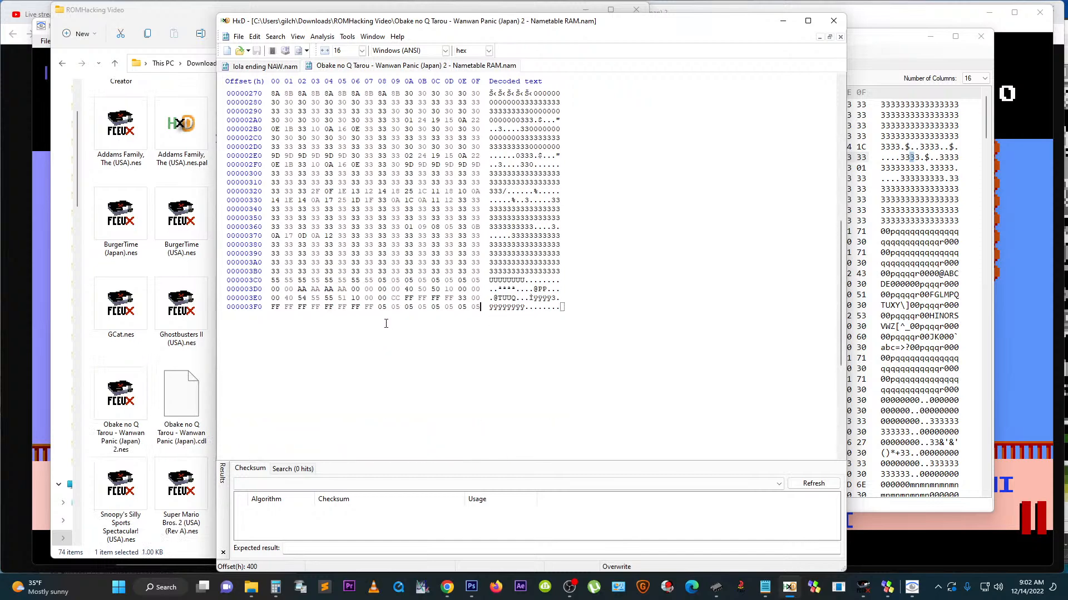
scroll(350, 330, "up", 6)
scroll(348, 329, "down", 7)
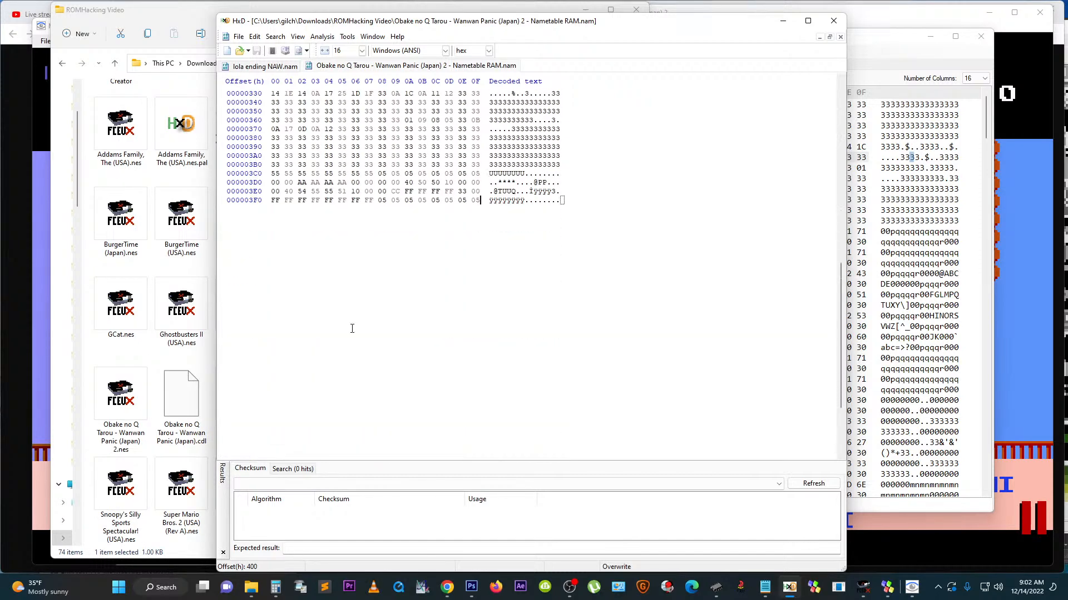
scroll(348, 328, "up", 9)
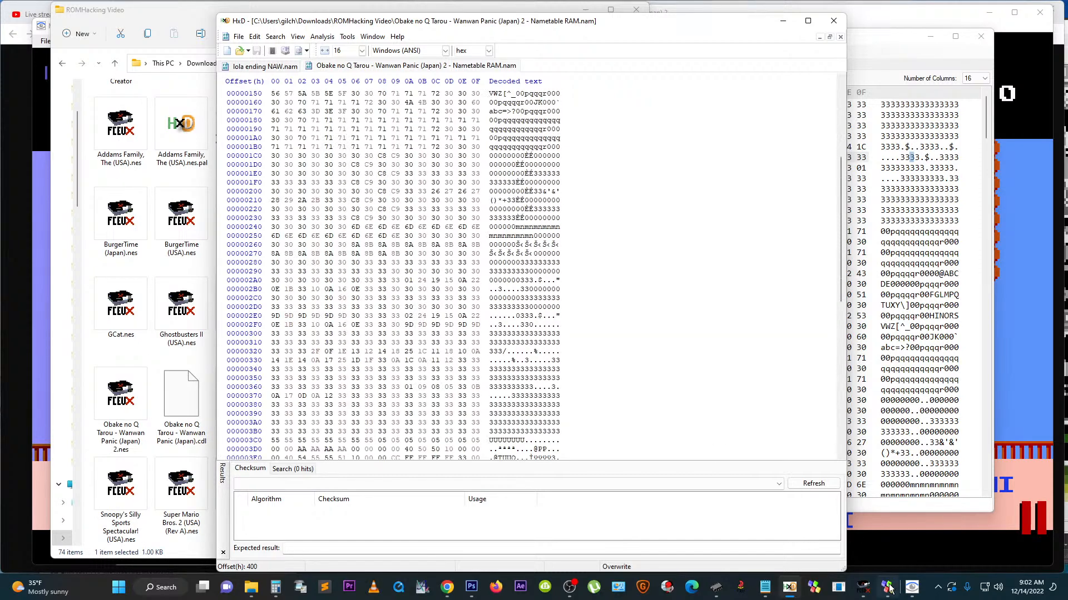
Step: Load the trimmed Obake no Q Tarou Nametable RAM .nam in the Nametable view
mouse_move(890, 588)
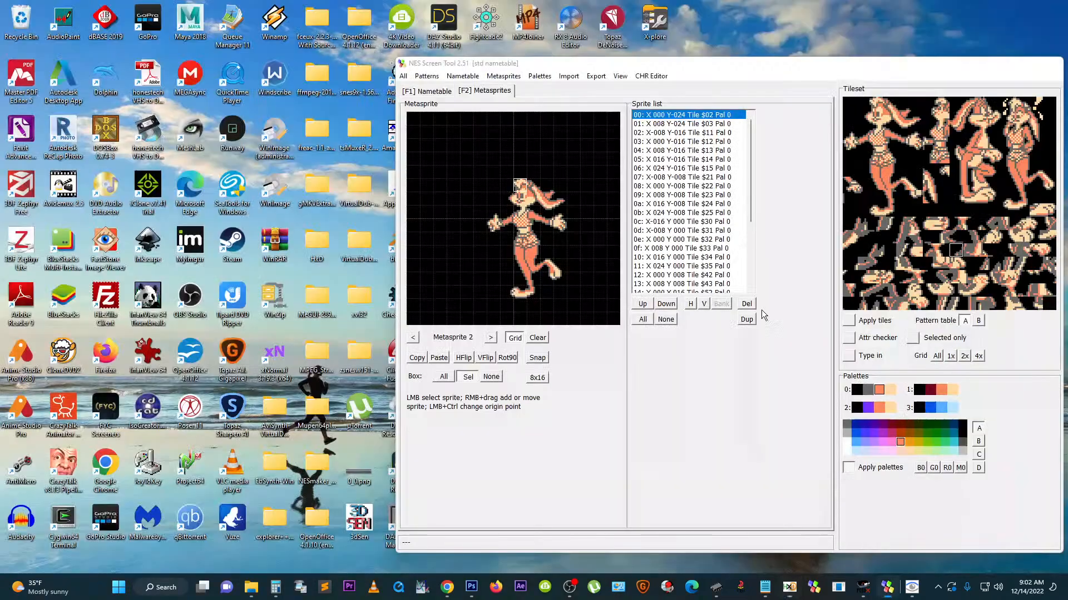
left_click(887, 531)
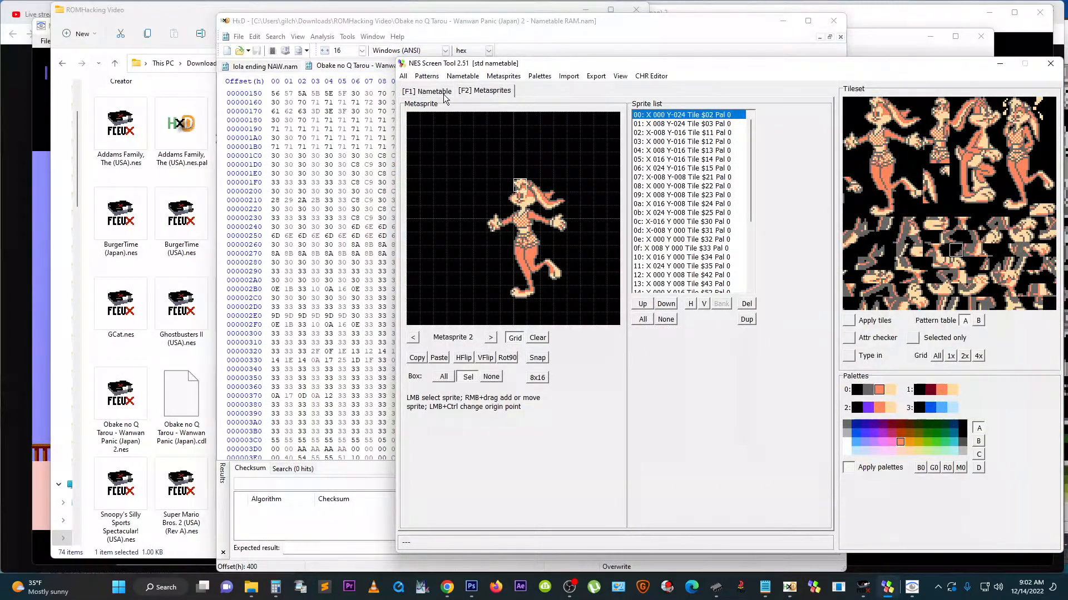
left_click(420, 89)
left_click(426, 77)
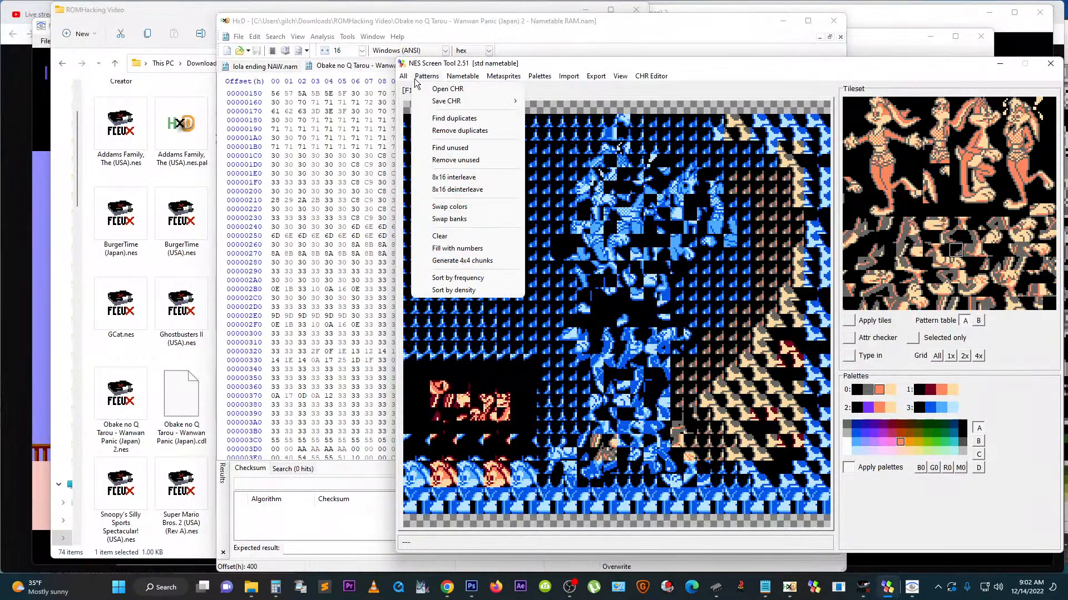
left_click(461, 76)
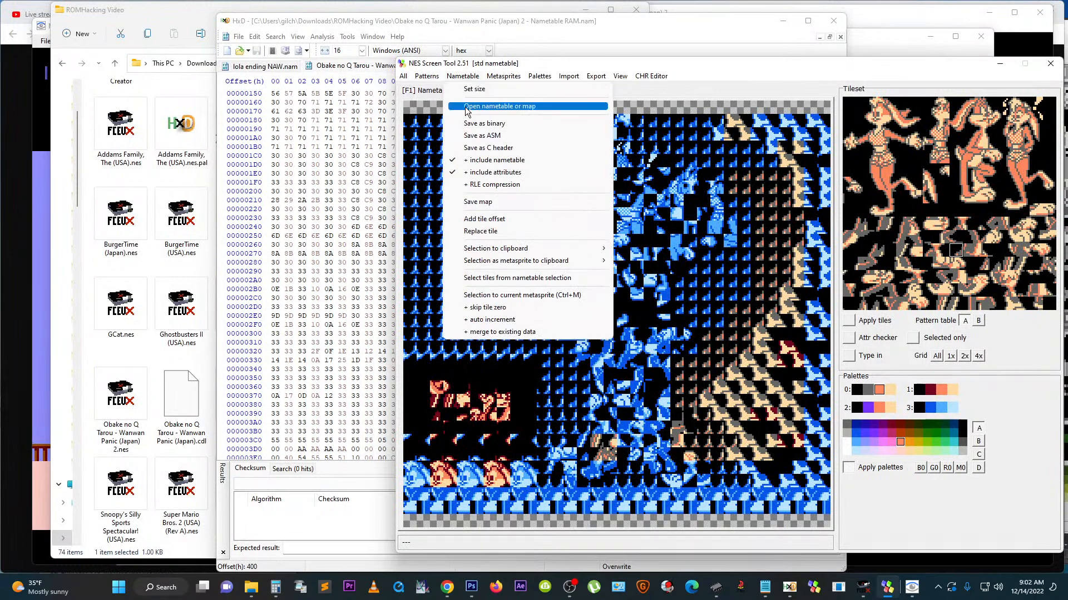
left_click(499, 106)
left_click(645, 358)
left_click(1036, 517)
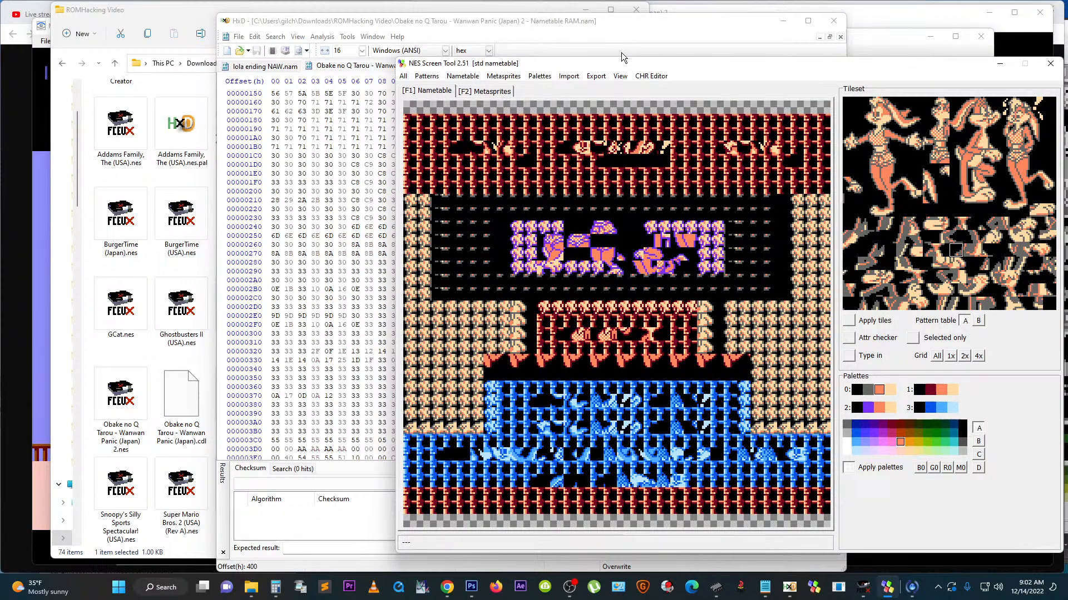
Step: Bring up the Import > NES file dialog
left_click_drag(617, 63, 336, 47)
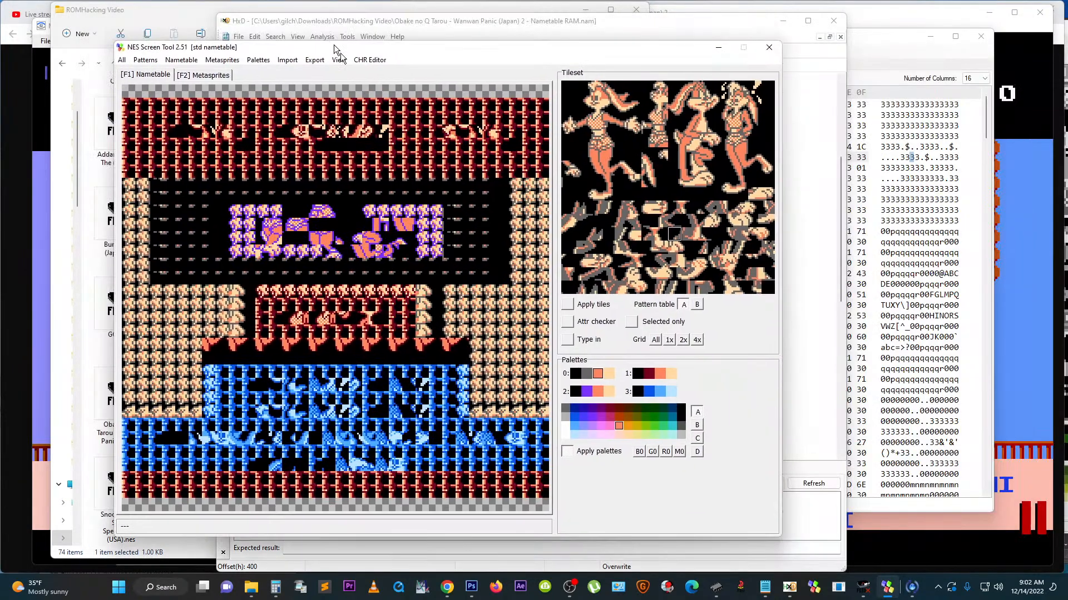
left_click(279, 58)
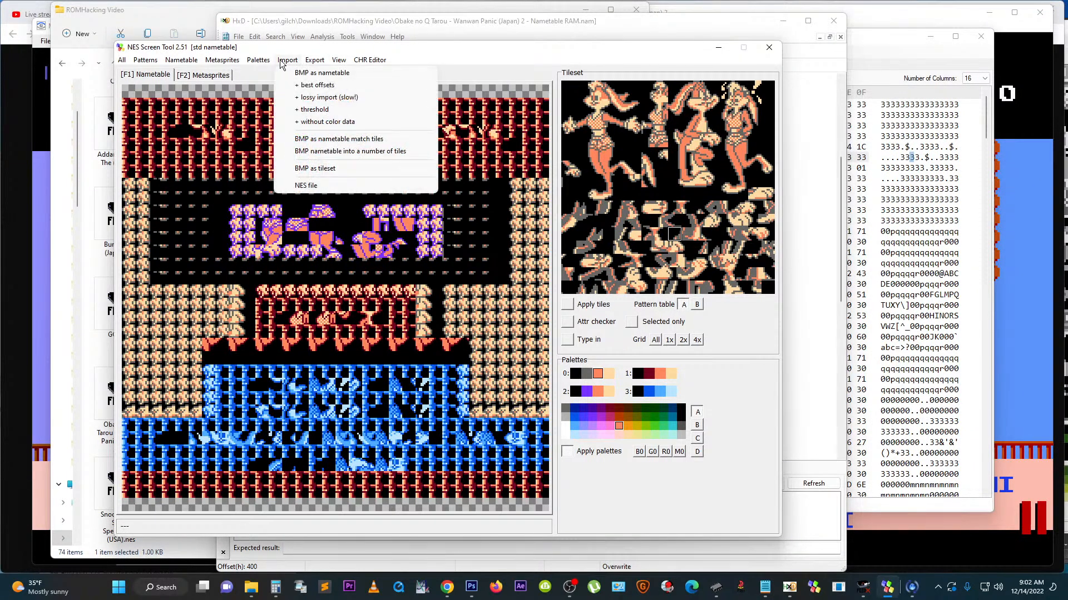
left_click(306, 187)
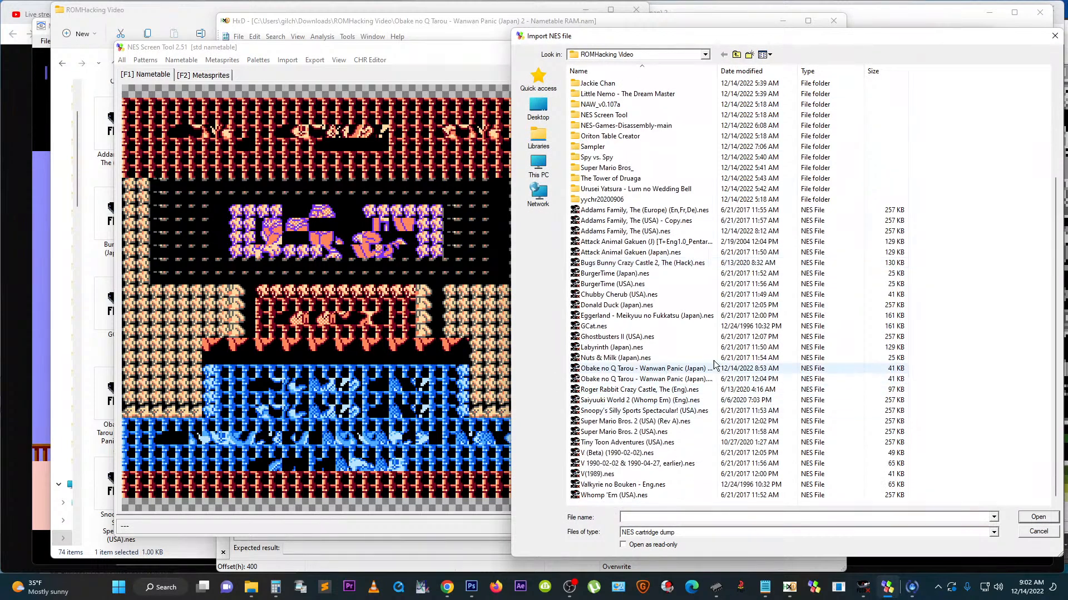
Step: Import the 8K CHR bank from 'Obake no Q Tarou - Wanwan Panic (Japan) 2.nes' and show pattern table B
left_click(712, 380)
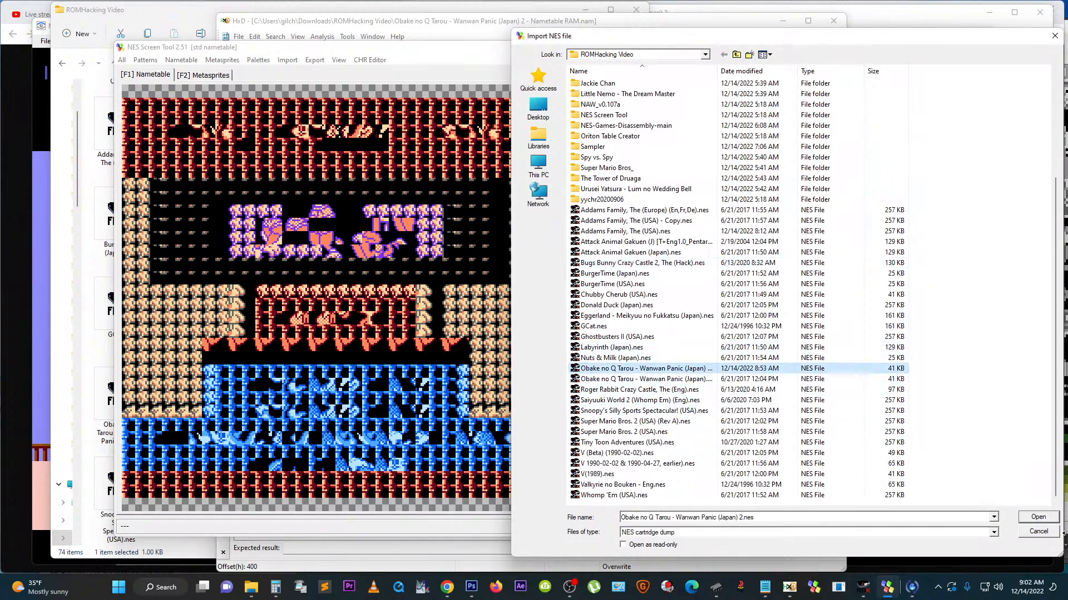
left_click(1038, 516)
left_click(539, 379)
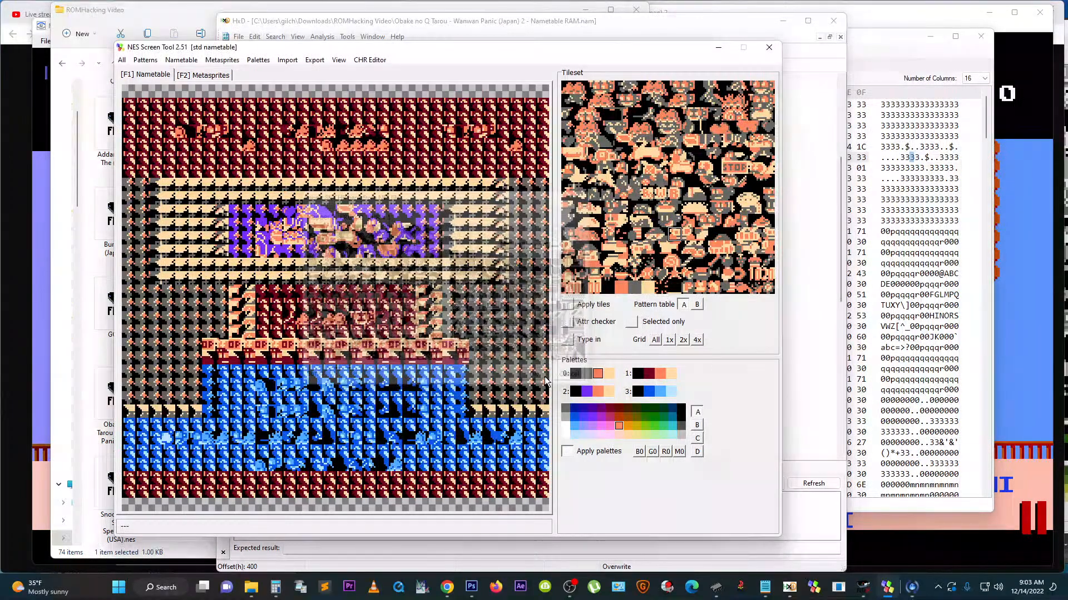
left_click(697, 305)
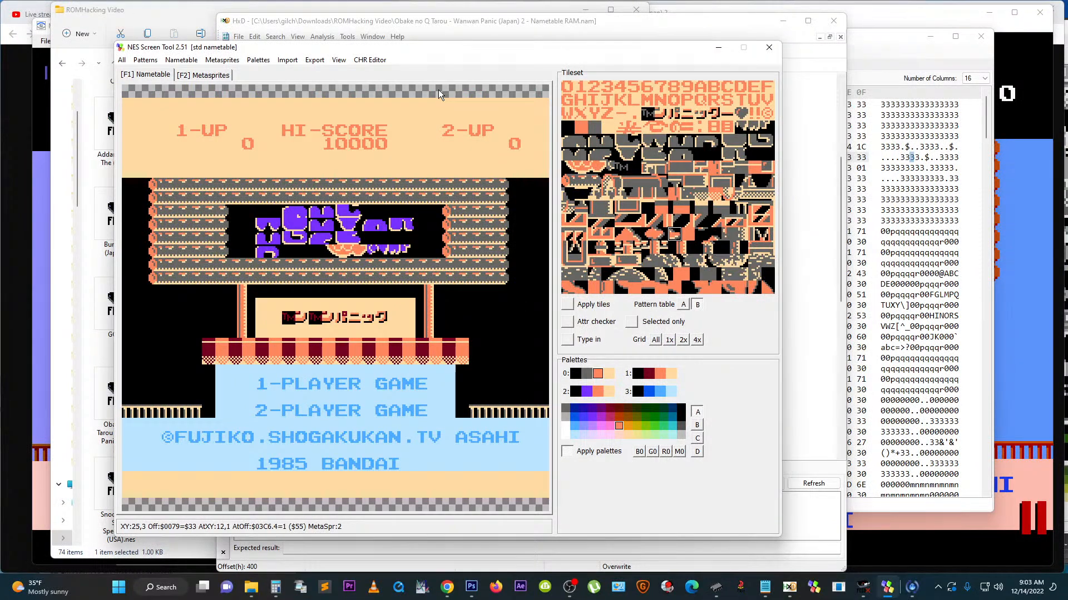
left_click_drag(380, 45, 606, 62)
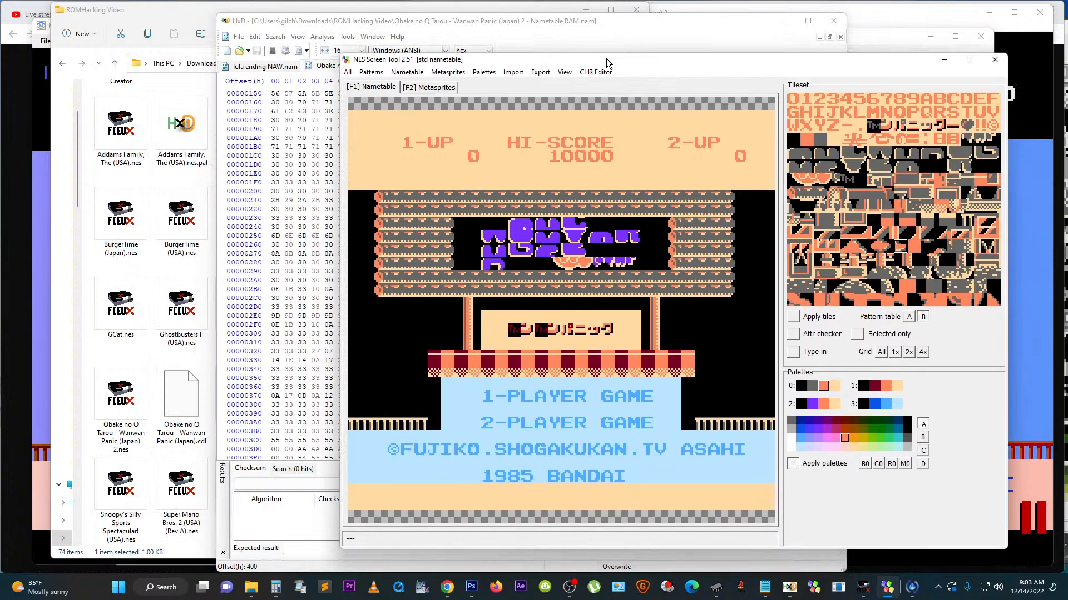
Step: Dismiss the software update prompt and rearrange NES Screen Tool over the FCEUX hex editor
mouse_move(887, 597)
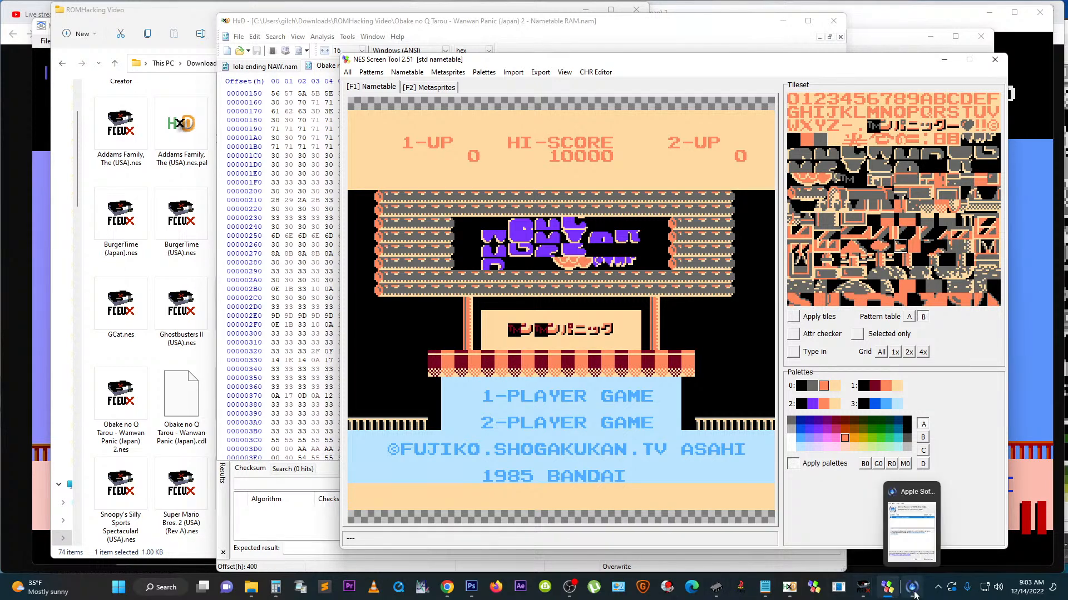
left_click(915, 594)
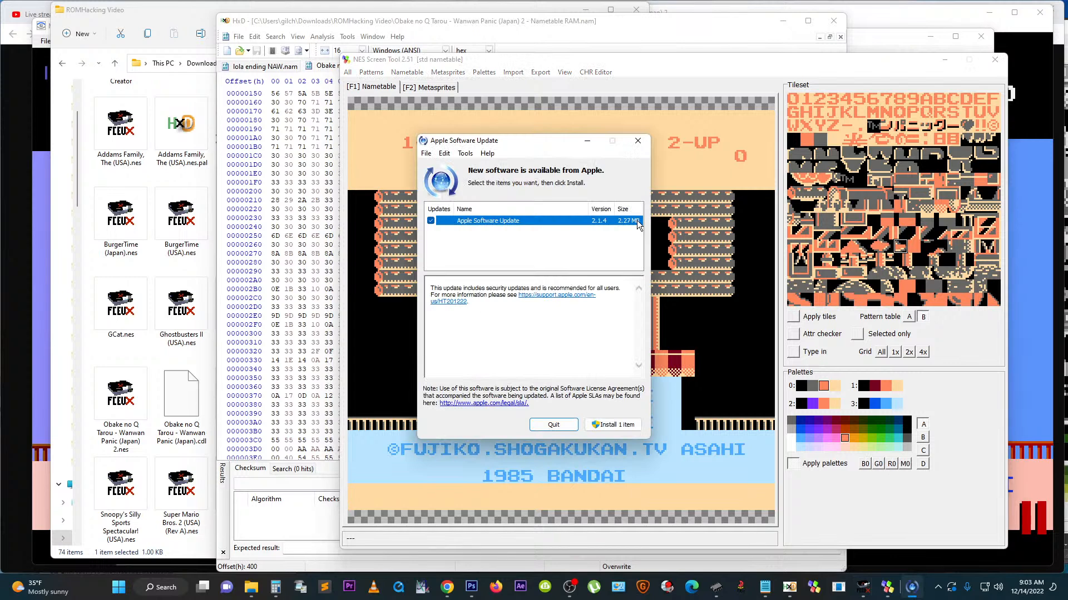
left_click(637, 141)
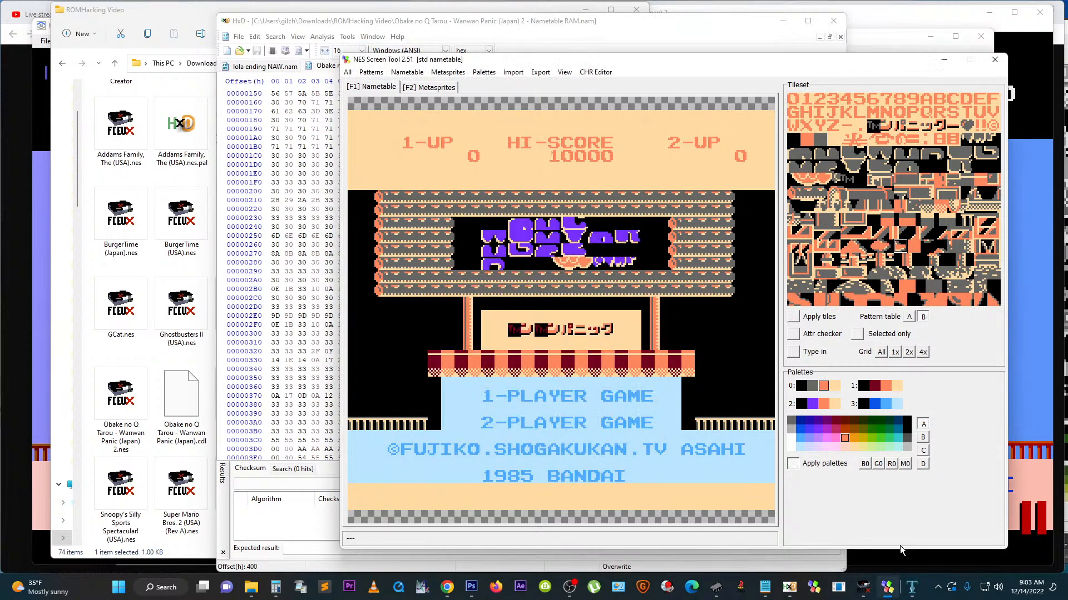
mouse_move(864, 588)
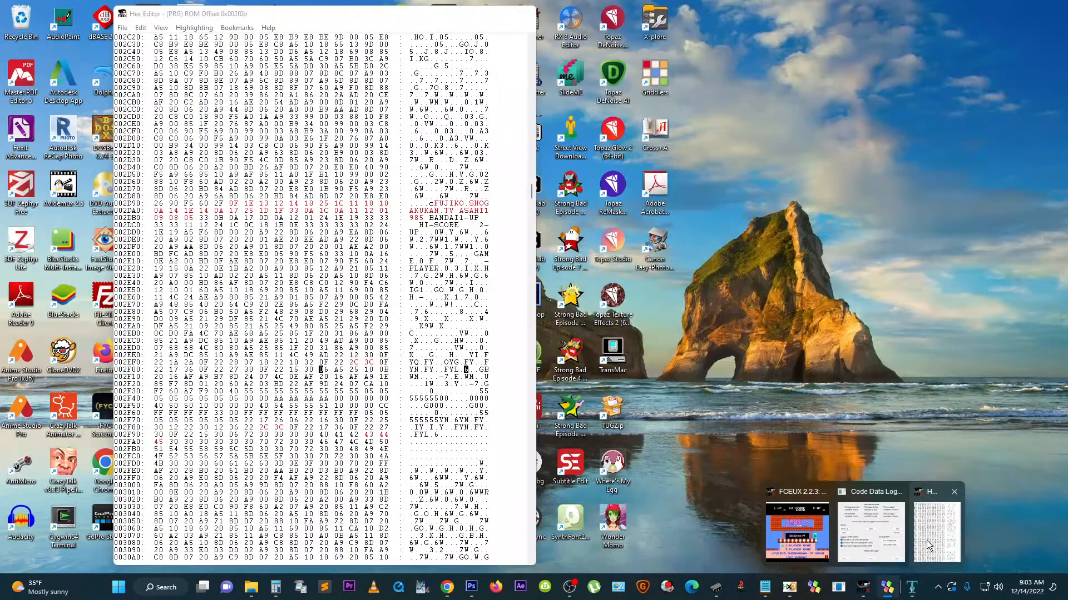
left_click(927, 540)
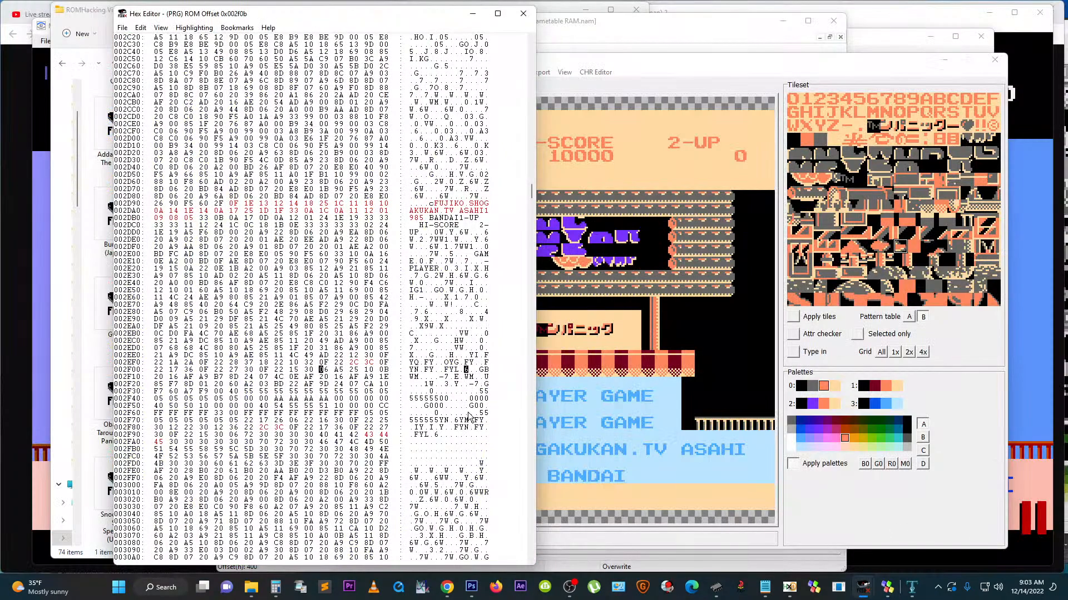
left_click_drag(575, 59, 485, 49)
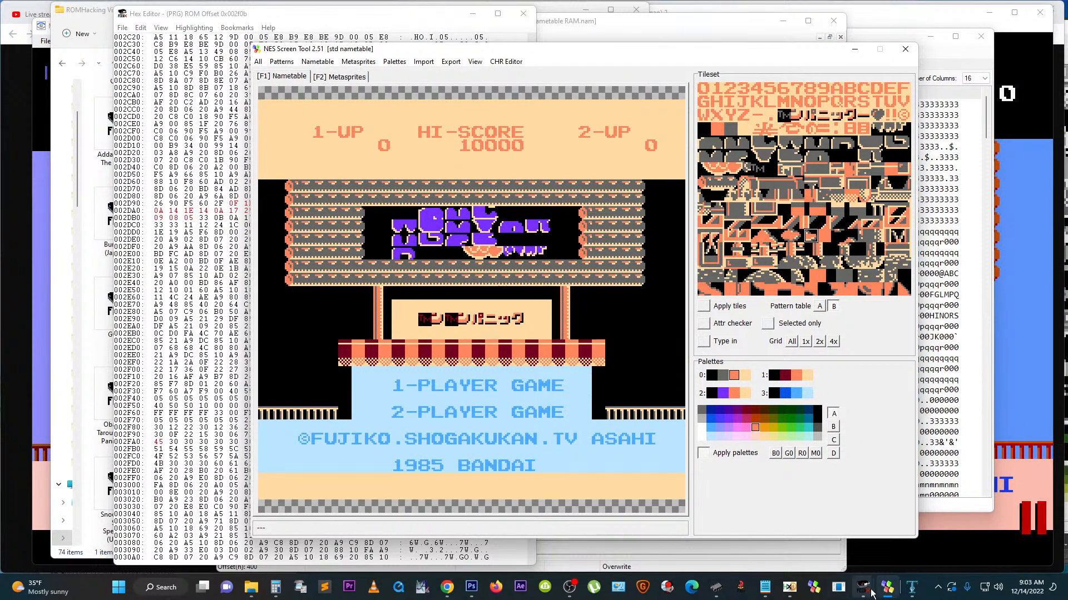
mouse_move(889, 594)
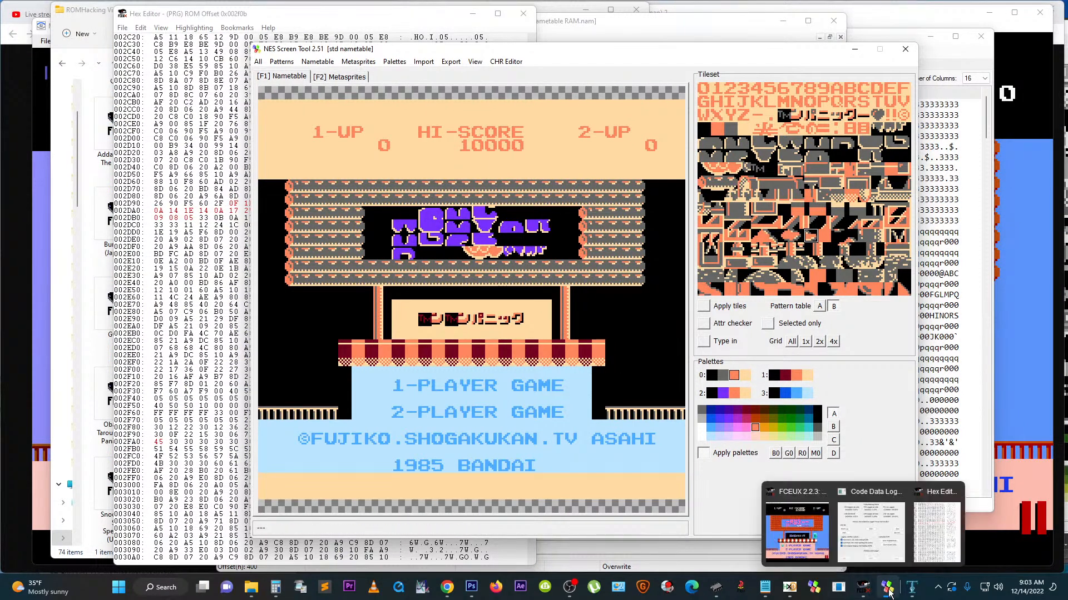
Step: Open 'Obake no Q Tarou - Wanwan Panic (Japan) 2.nes' in Mesen with Open with
left_click(95, 12)
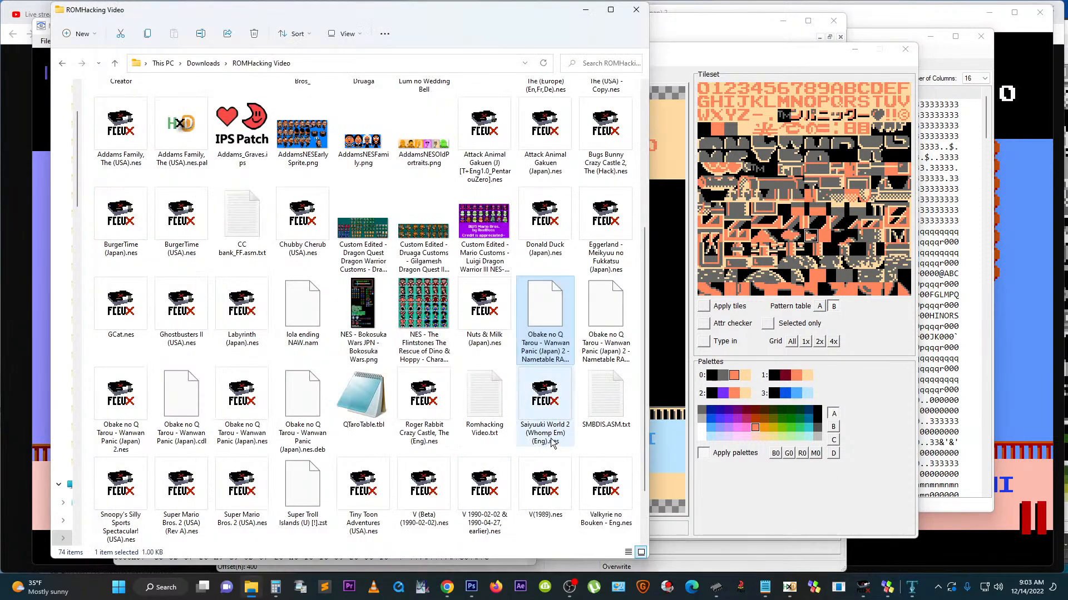
left_click(124, 393)
right_click(124, 393)
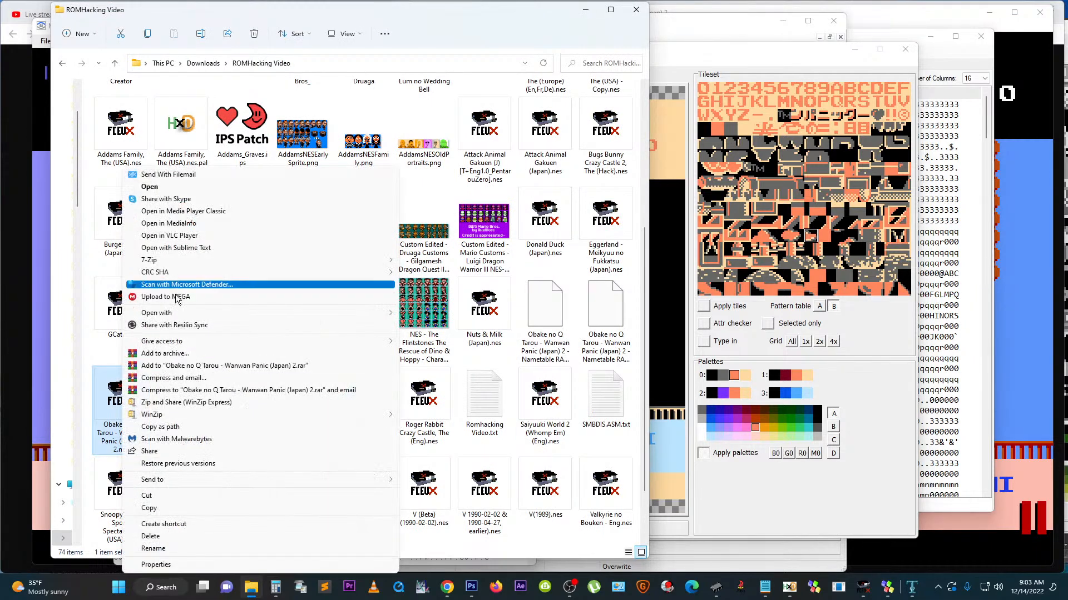
mouse_move(170, 314)
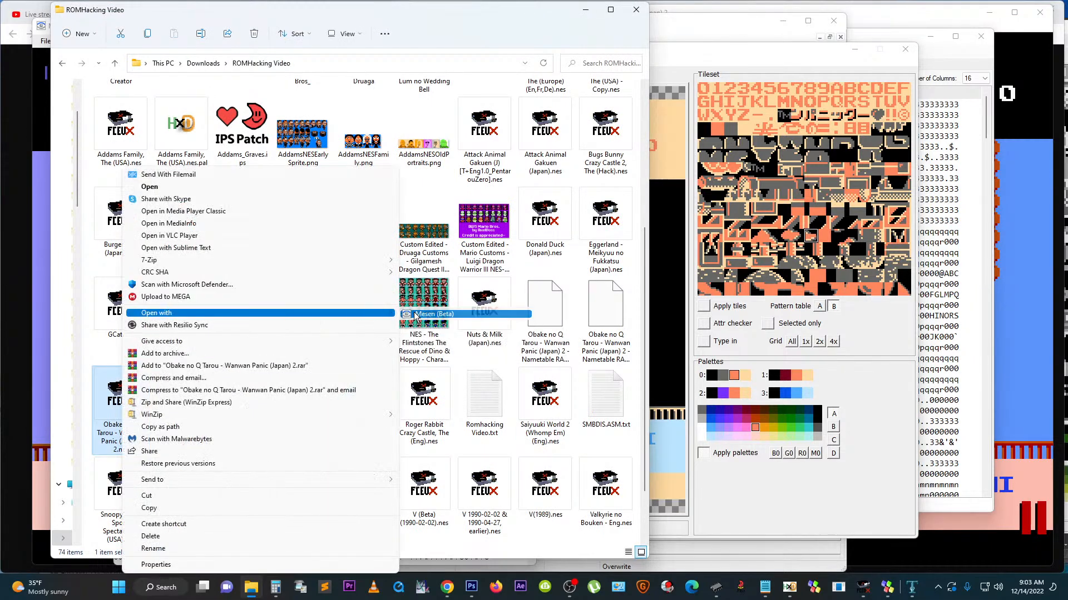
left_click(457, 318)
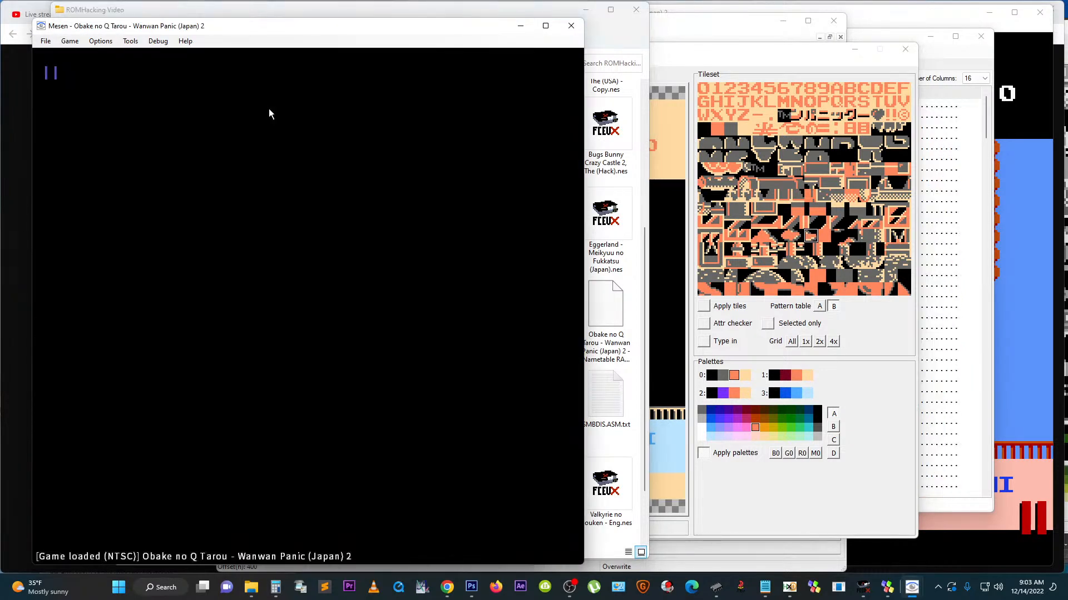
Step: Open Memory Tools and switch the view to Palette RAM
left_click(158, 41)
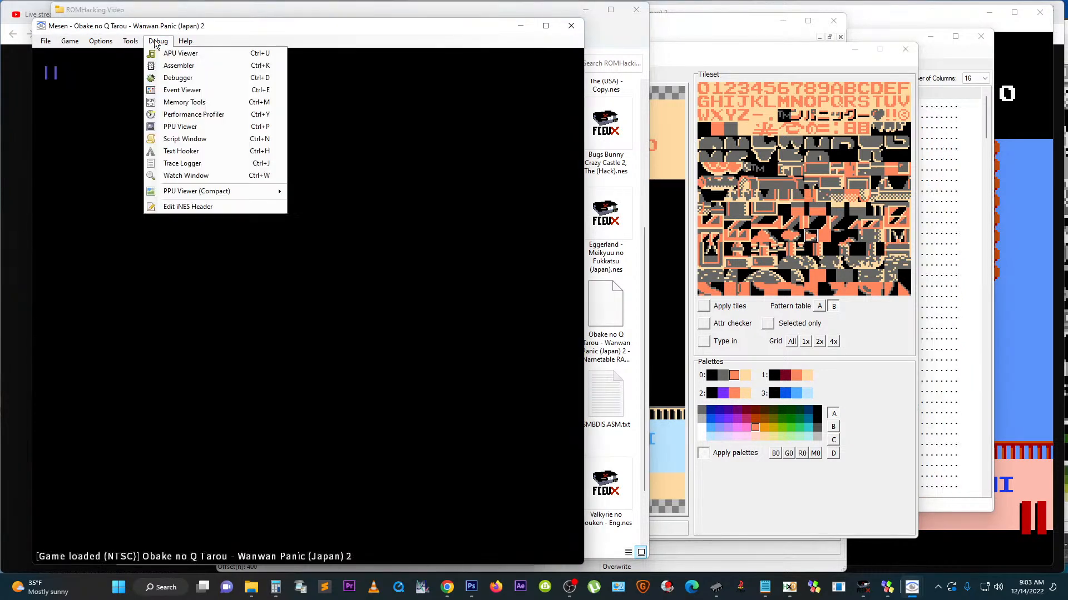
left_click(183, 102)
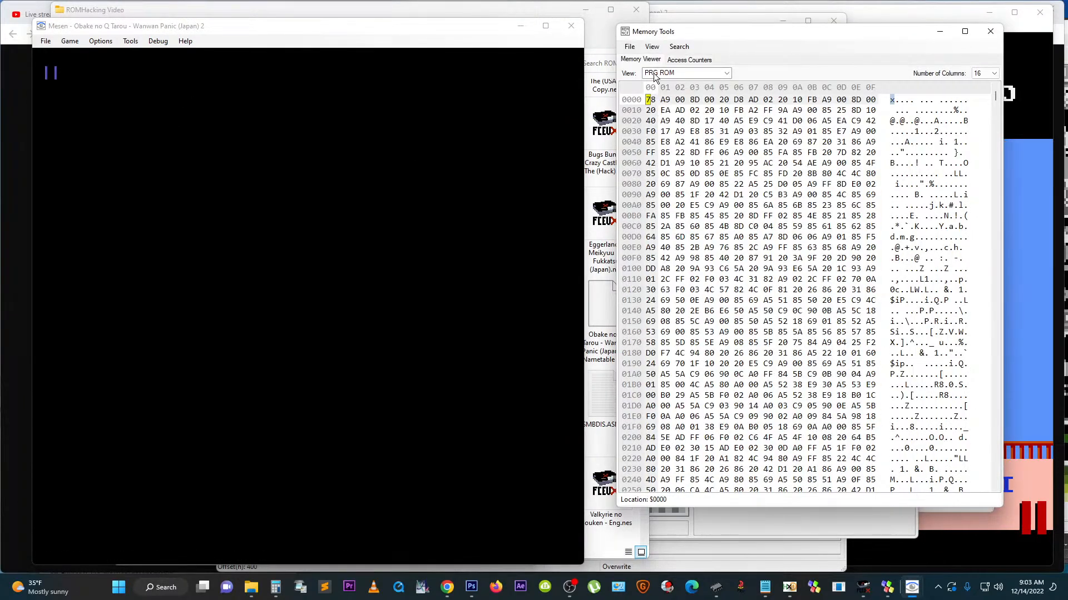
left_click(654, 77)
left_click(665, 146)
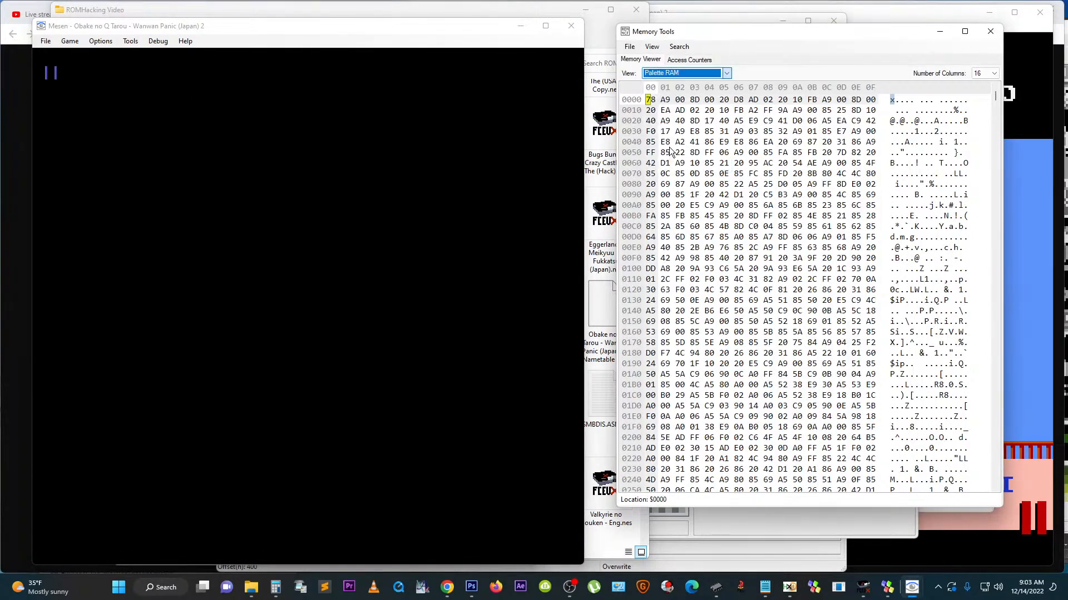
Step: Export 'Obake no Q Tarou - Wanwan Panic (Japan) 2 - Palette RAM.dmp' to ROMHacking Video, then close Memory Tools
left_click(630, 48)
left_click(648, 68)
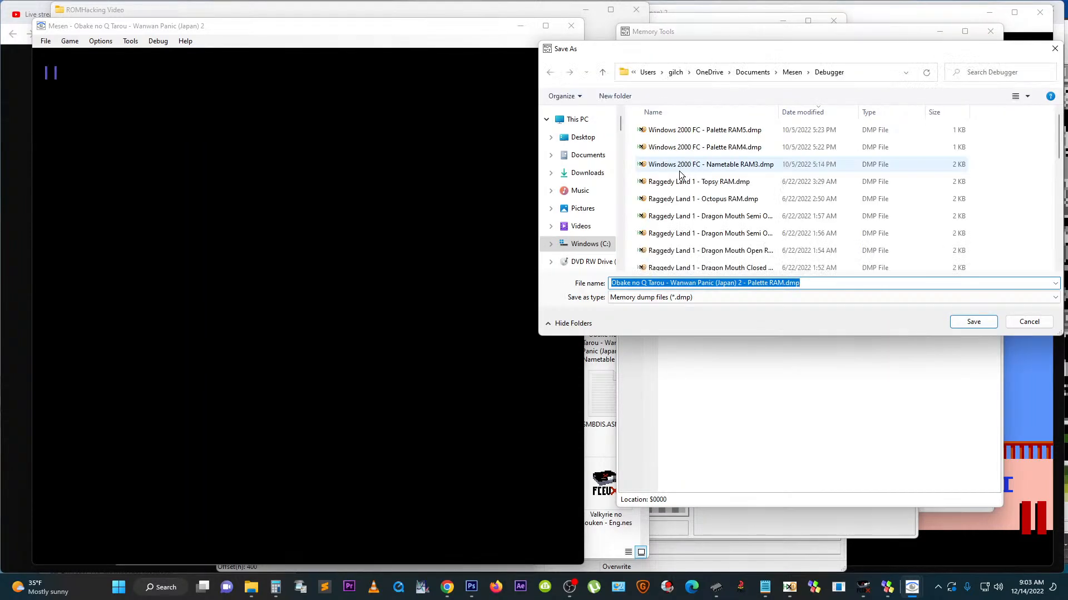
scroll(581, 167, "up", 3)
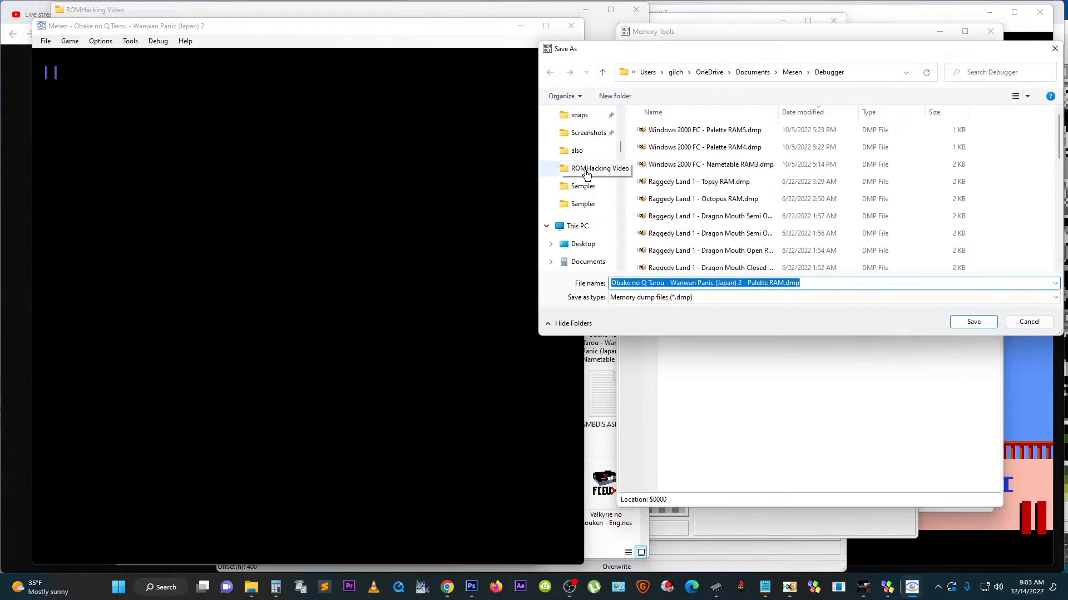
left_click(589, 168)
left_click(974, 322)
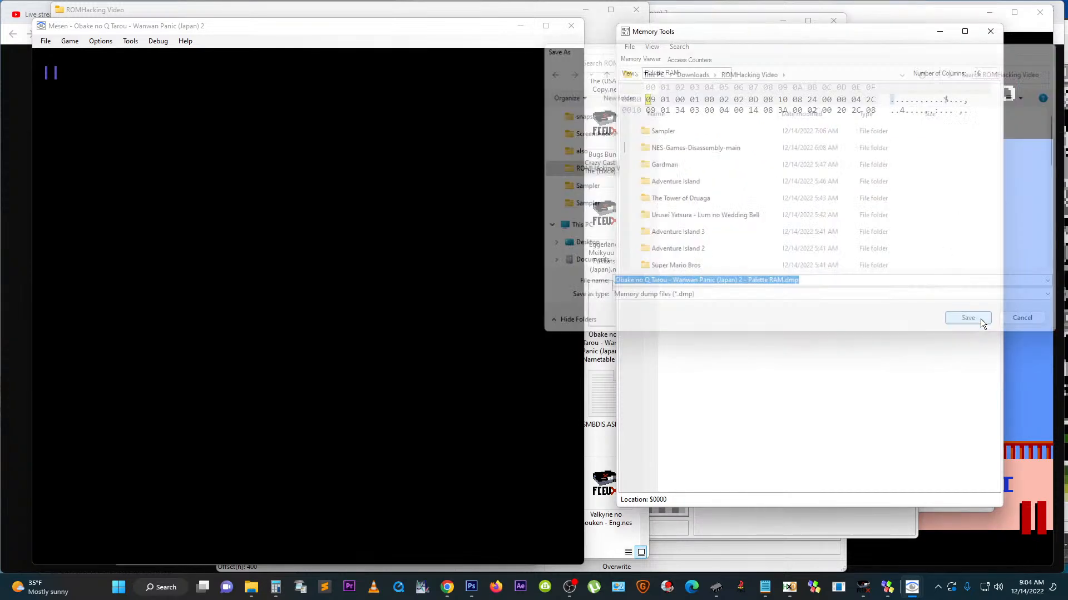
left_click(990, 31)
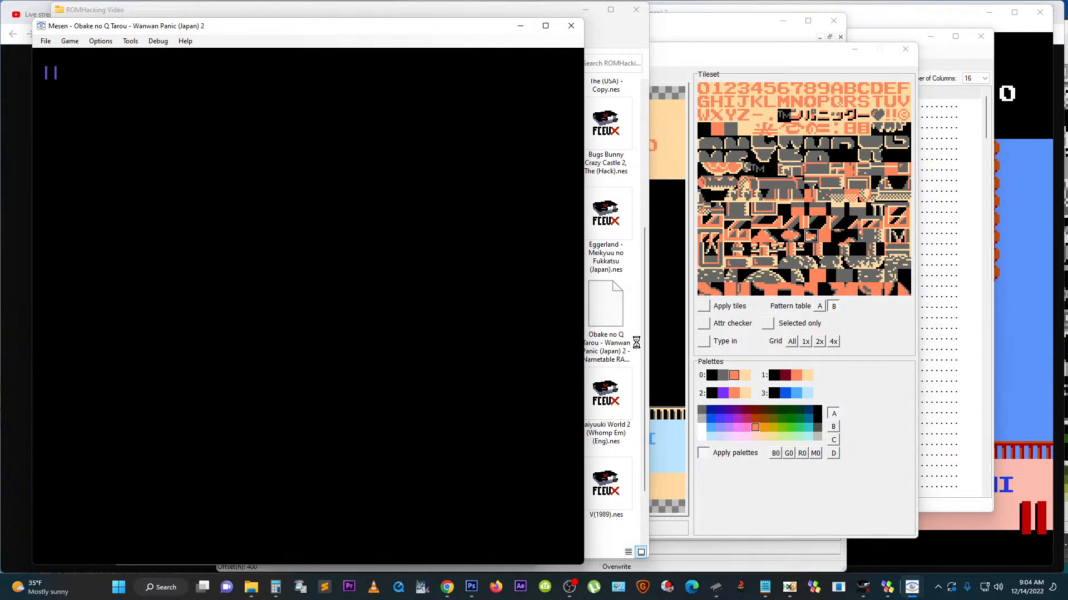
Step: Try loading a palette in NES Screen Tool, cancel when no palette file exists, and return to HxD
left_click(670, 403)
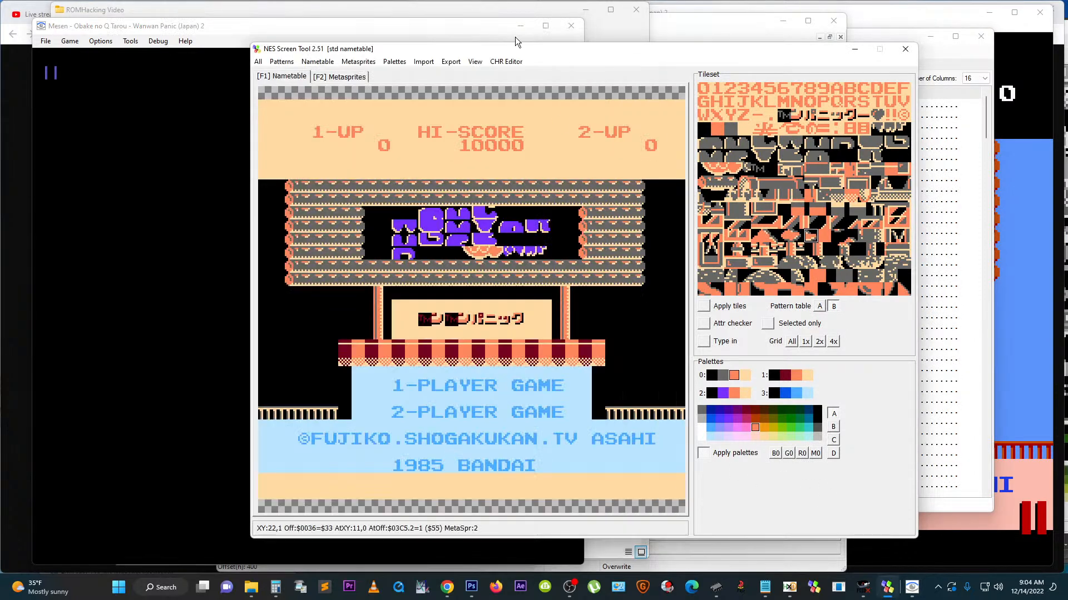
left_click(398, 62)
left_click(409, 74)
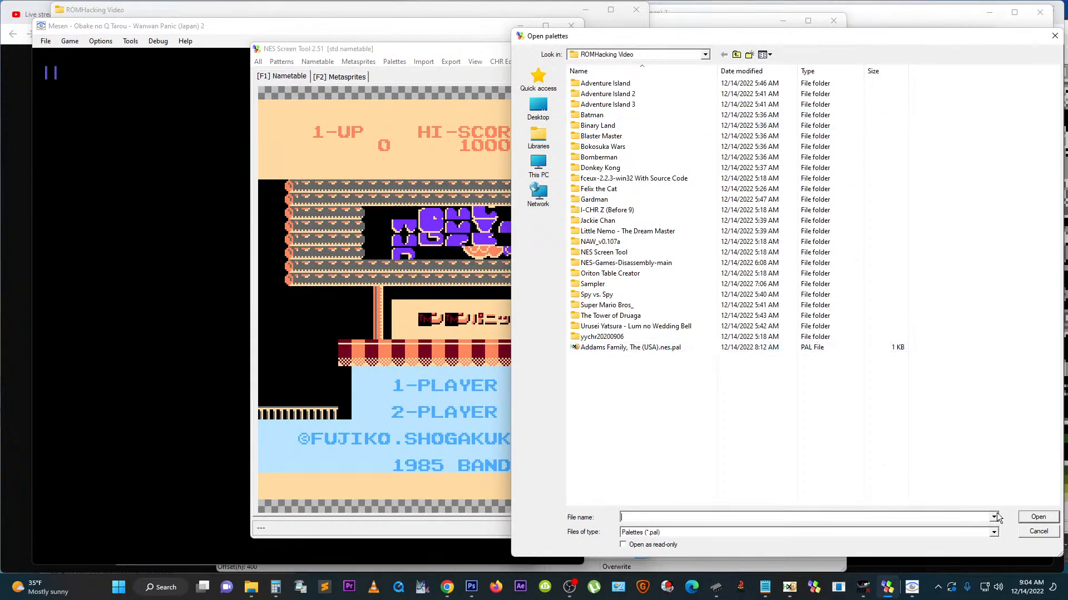
left_click(1037, 532)
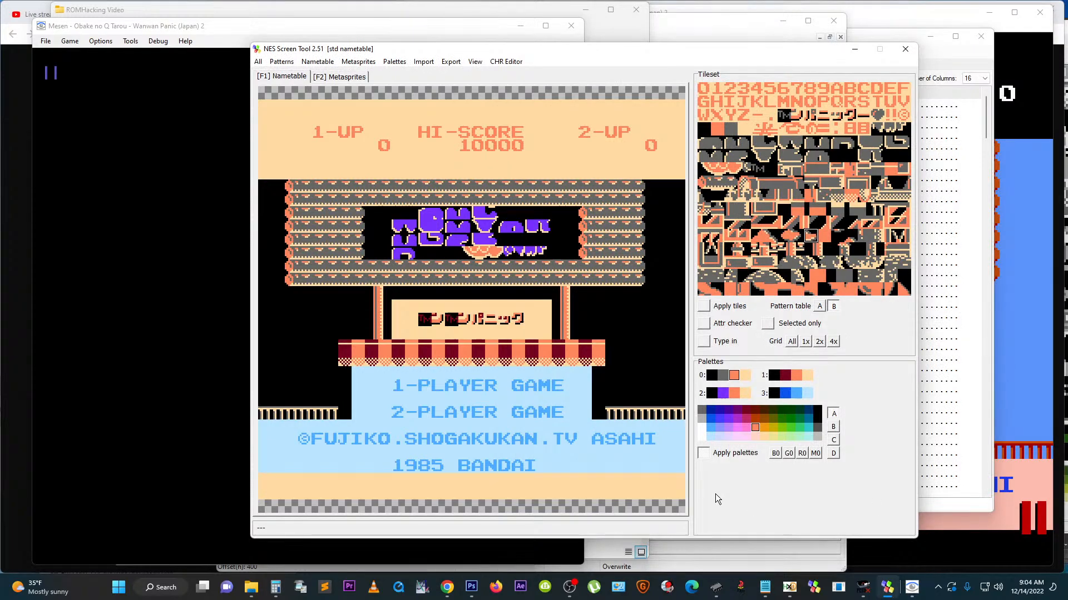
left_click(790, 588)
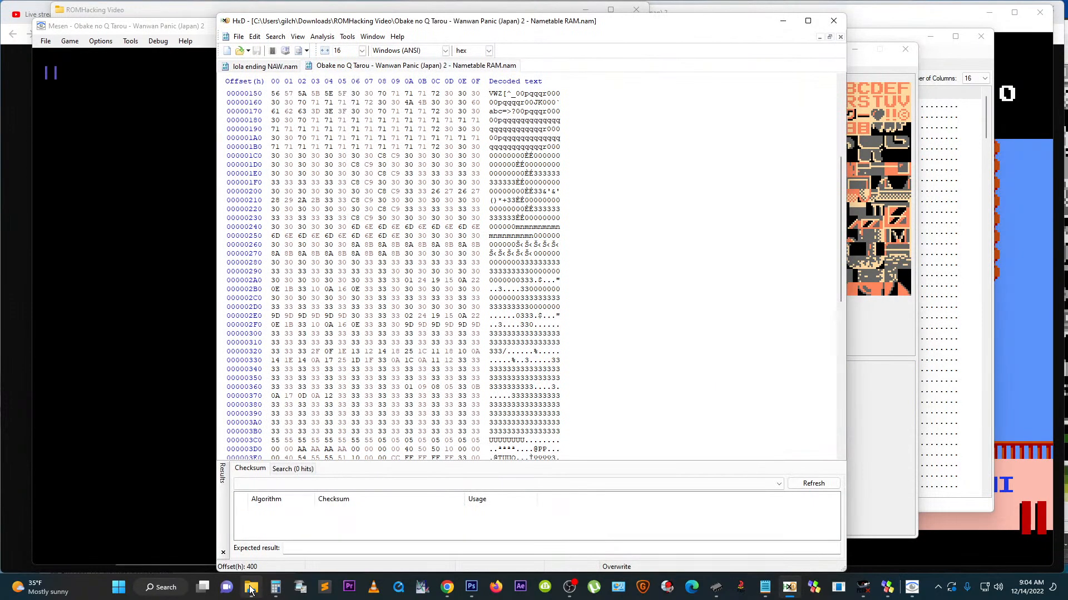
Step: Rename the Palette RAM dump in ROMHacking Video from .dmp to .pal, accepting the extension change
mouse_move(251, 587)
left_click(249, 562)
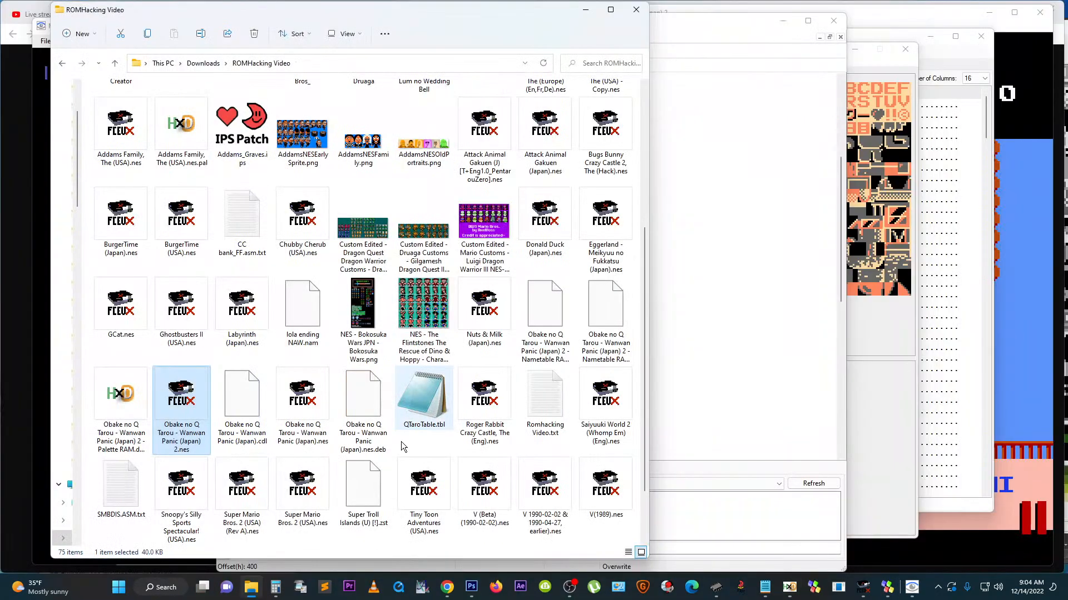
left_click(119, 414)
left_click(128, 448)
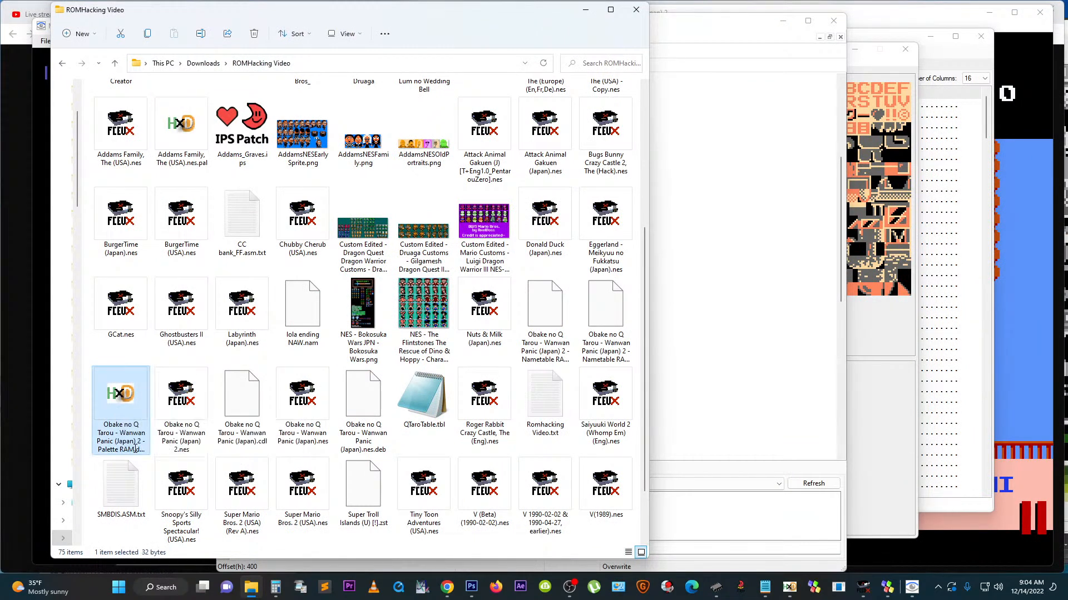
left_click(124, 449)
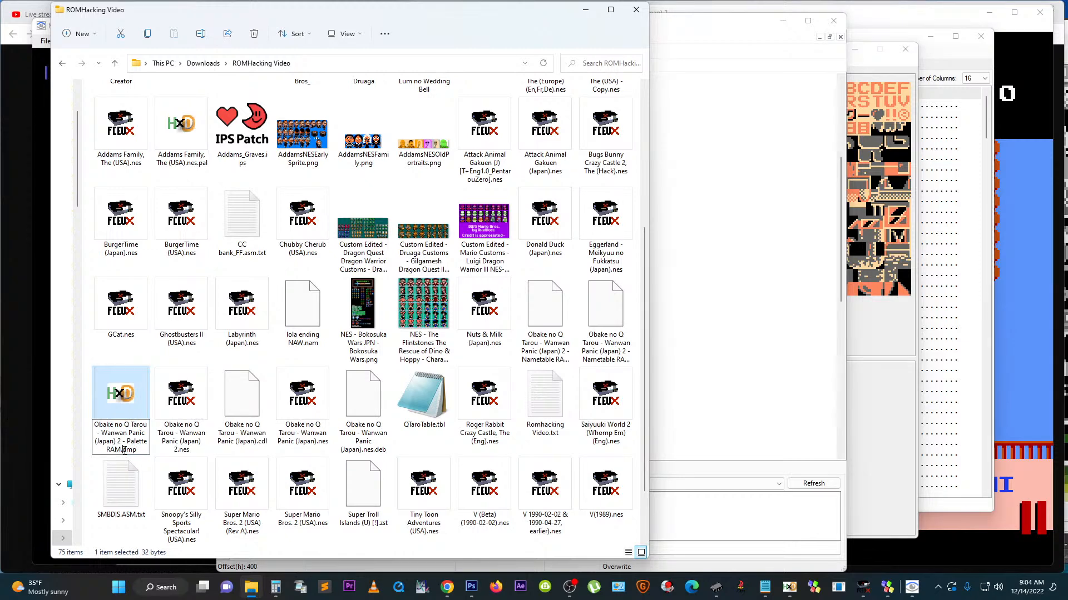
left_click_drag(124, 449, 171, 457)
type("pal")
key("Return")
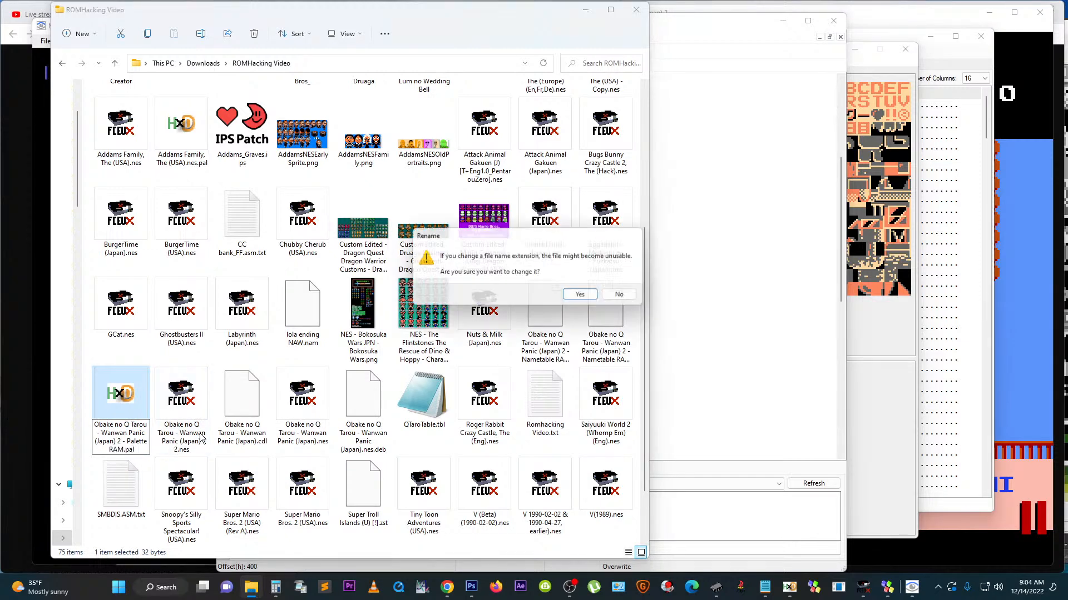
left_click(579, 294)
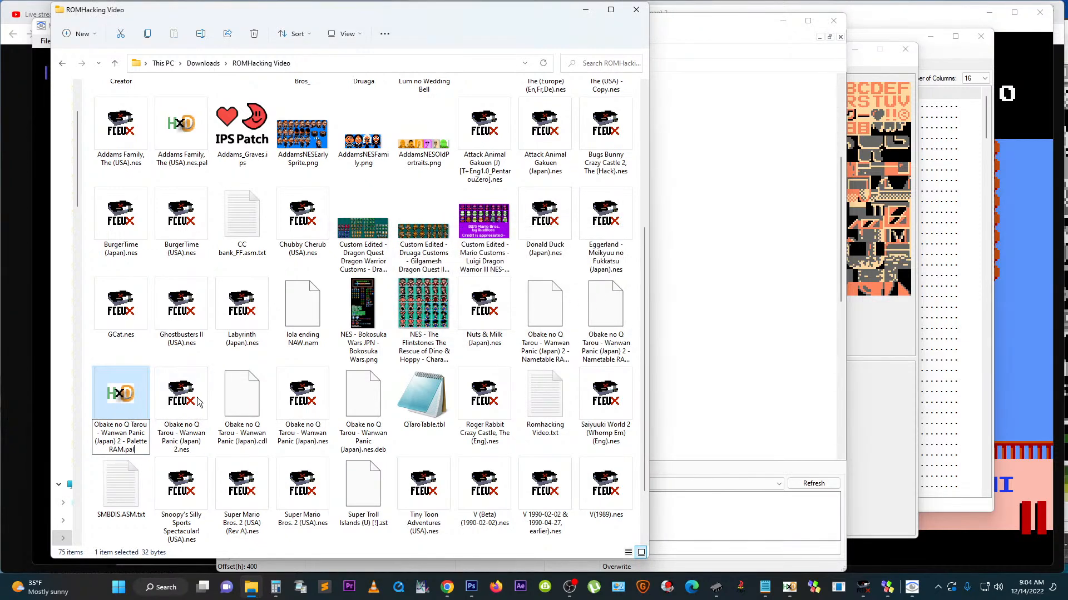
Step: Open Palette RAM.pal in HxD, delete bytes 10–1F to leave 16 bytes, then save and close it
double_click(121, 396)
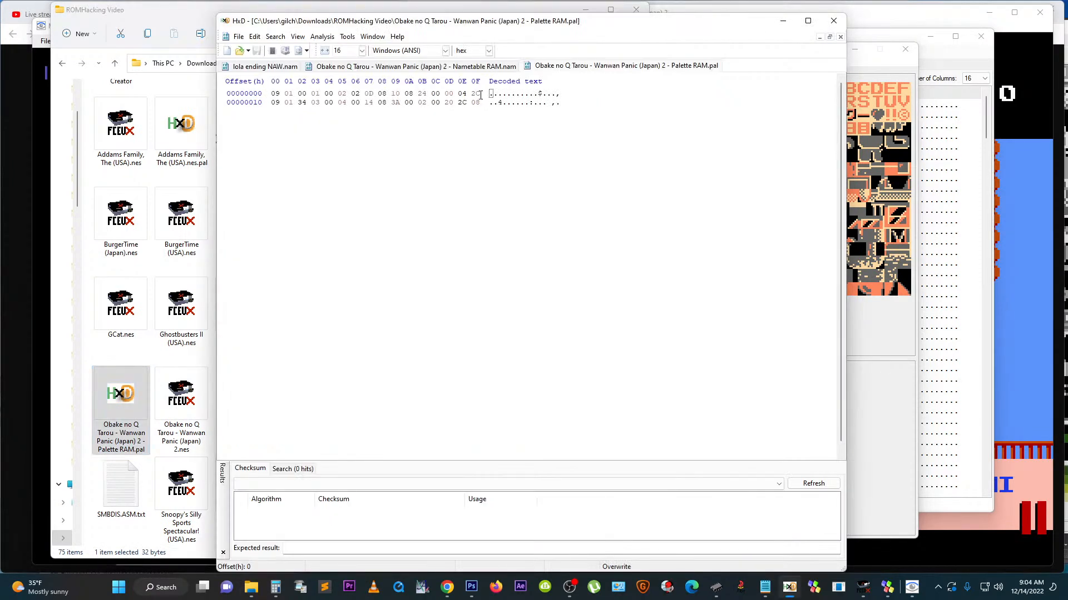
left_click_drag(480, 99, 247, 105)
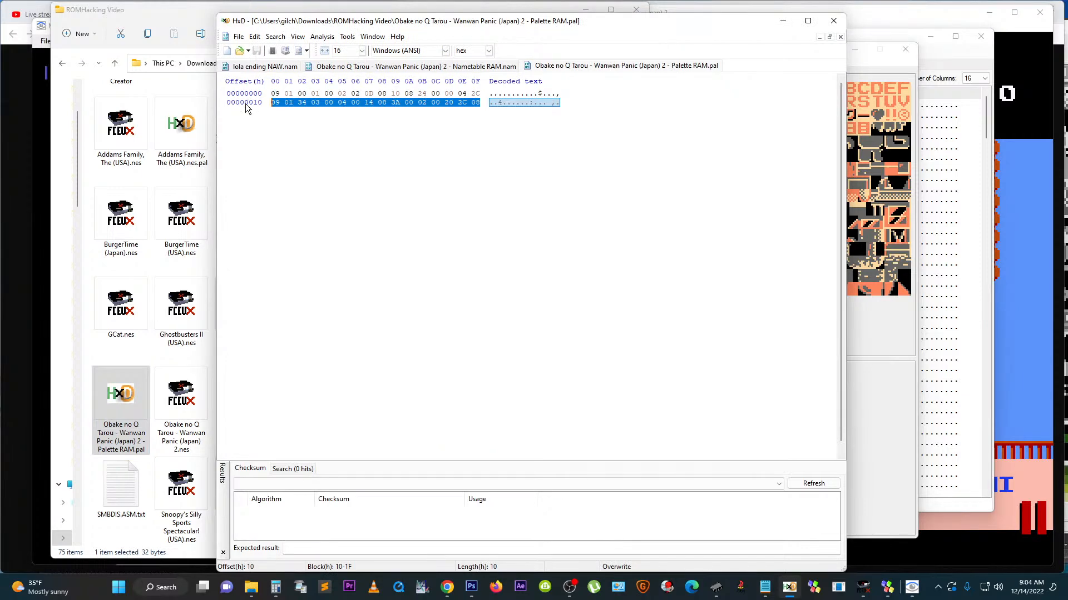
key("Delete")
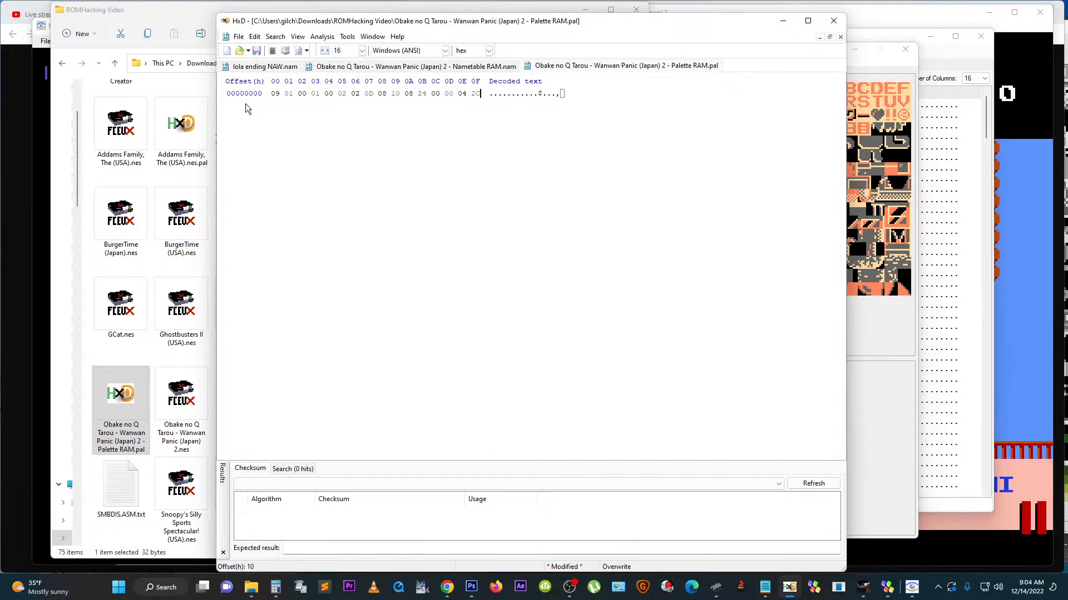
key("ctrl+s")
key("ctrl+w")
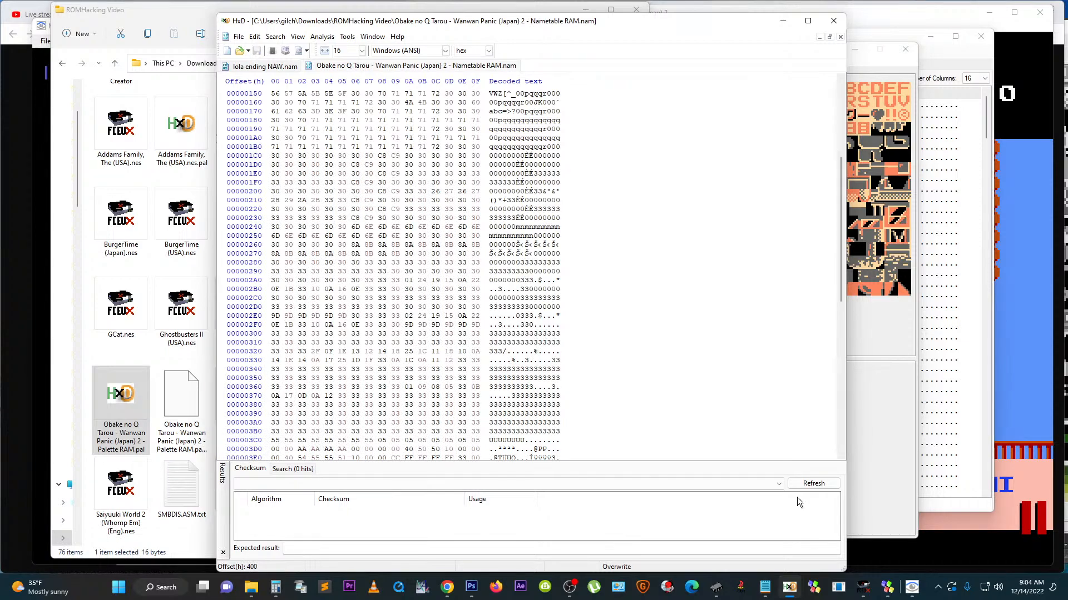
Step: Load the trimmed Palette RAM.pal in NES Screen Tool, recolouring the nametable in blue, green and cyan
left_click(887, 587)
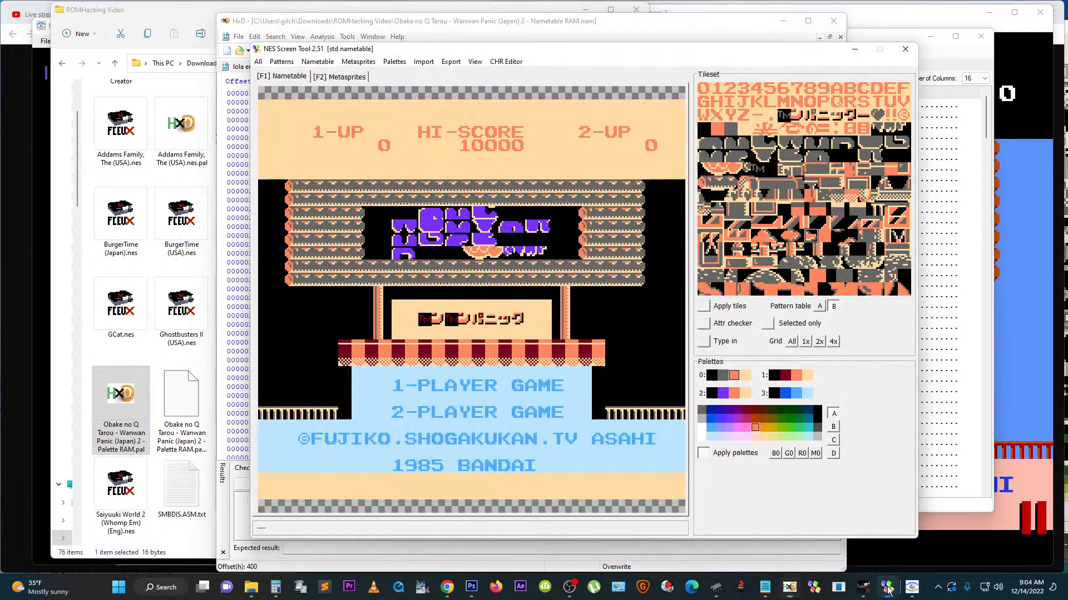
left_click(424, 62)
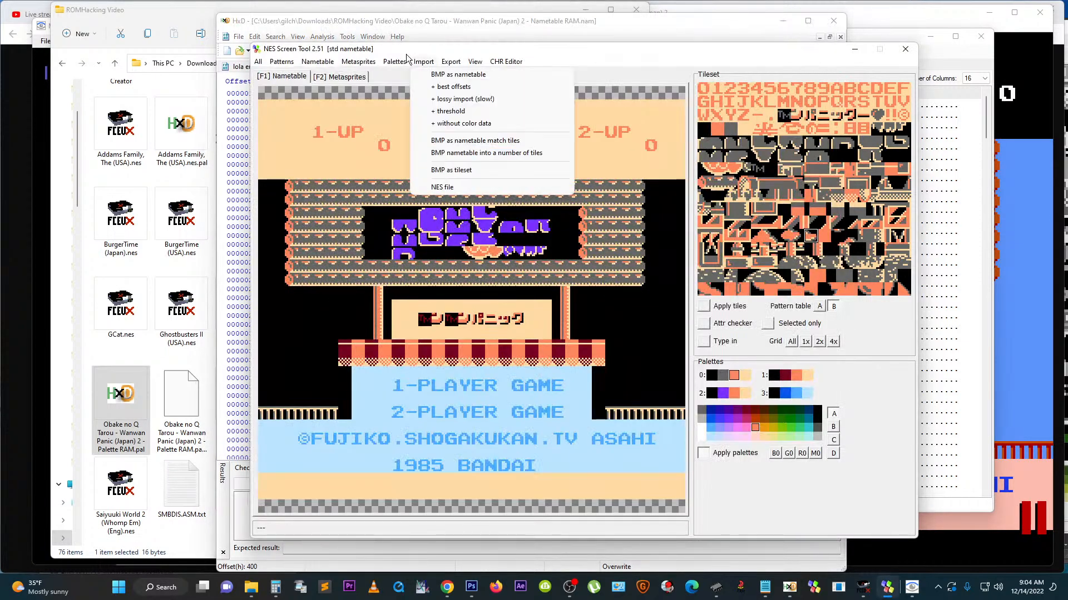
mouse_move(394, 62)
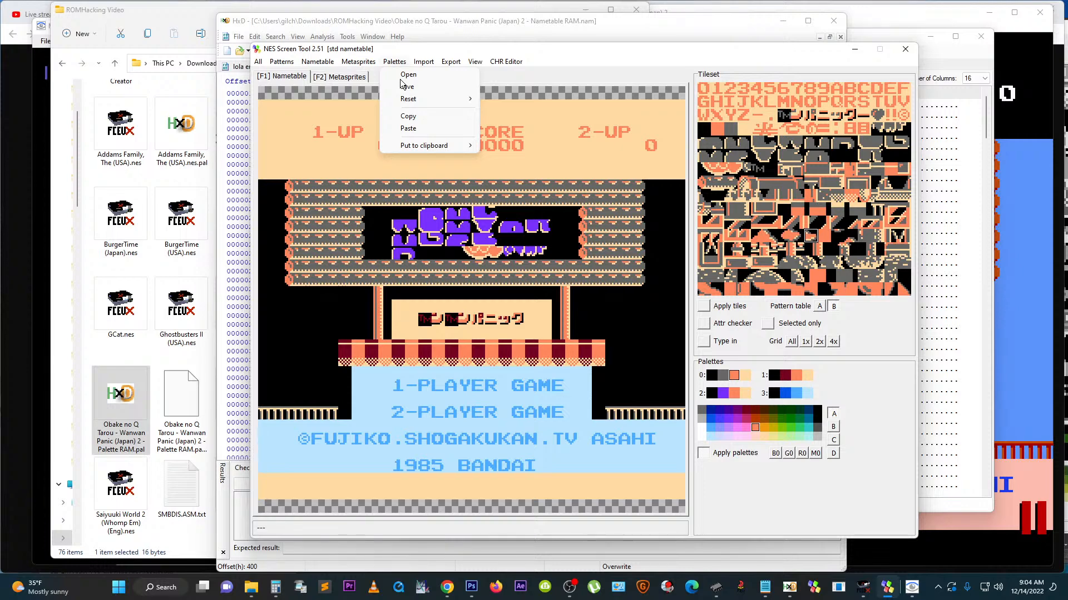
left_click(400, 78)
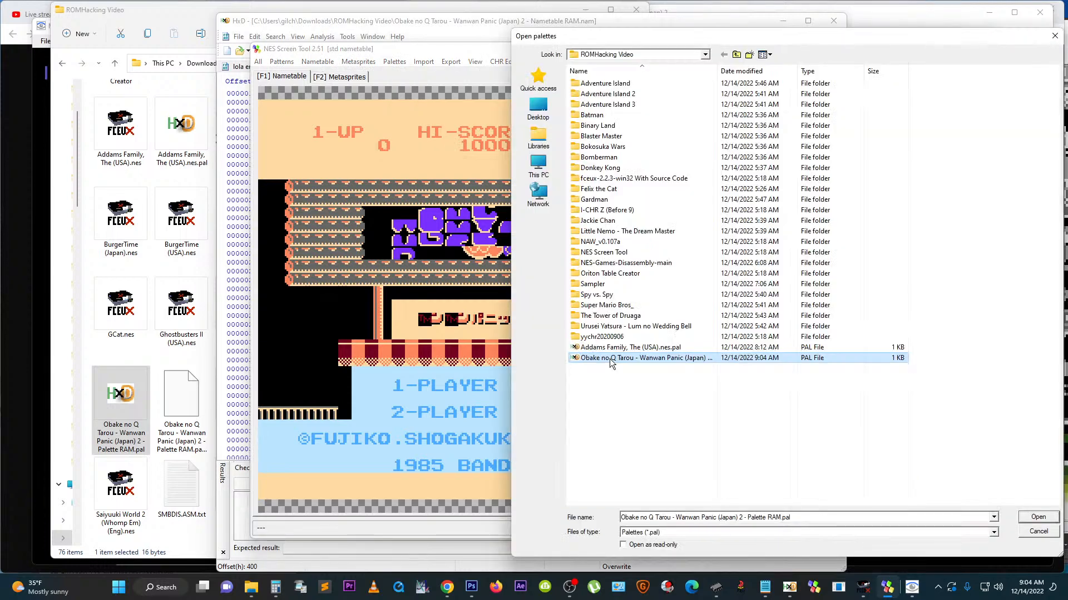
double_click(609, 359)
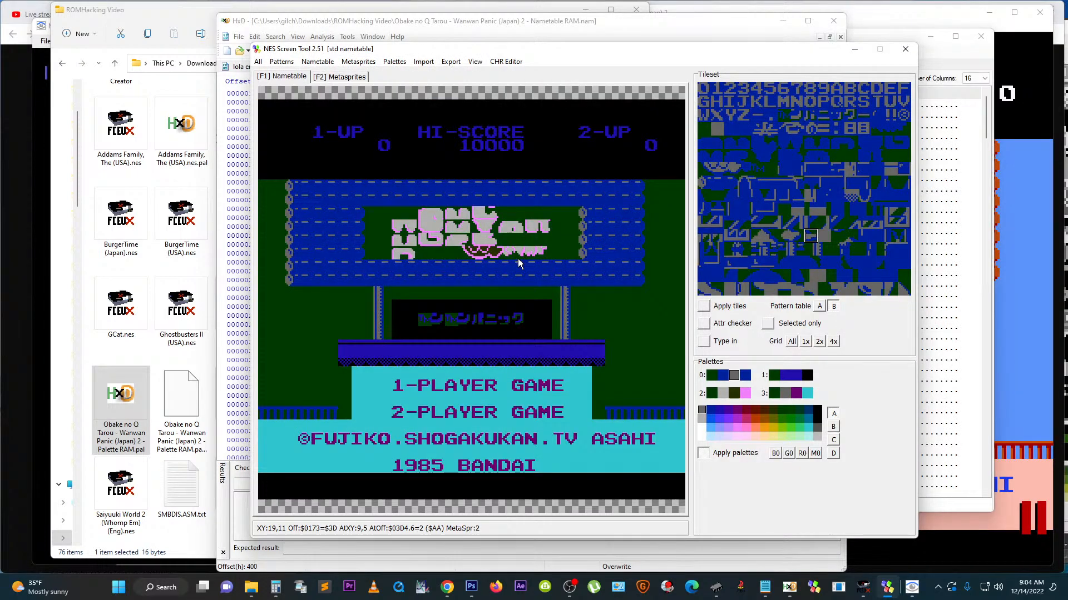
mouse_move(886, 598)
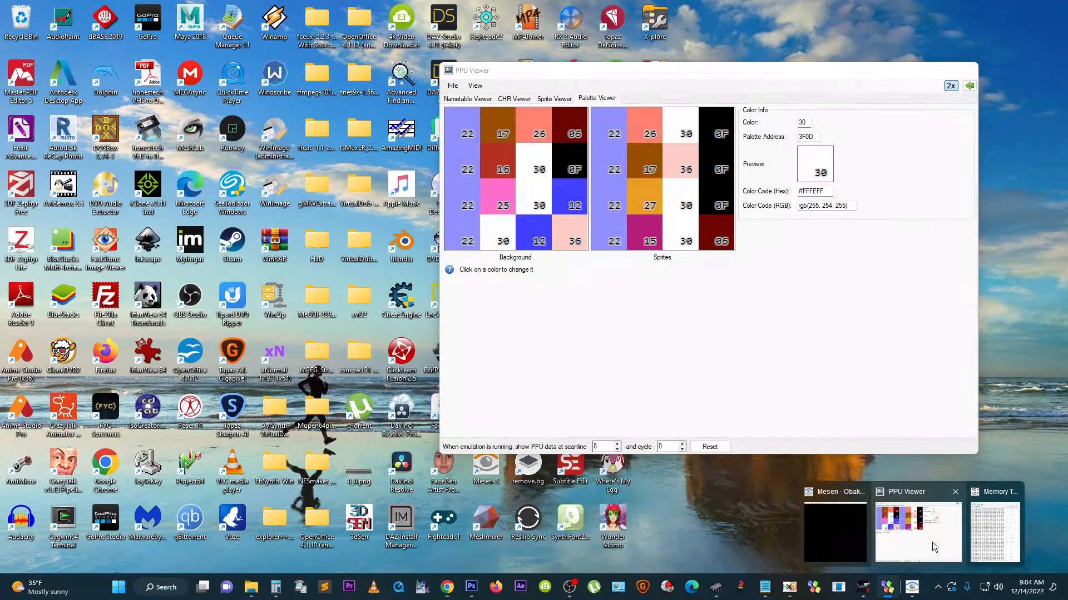
Step: Set Mesen's palette viewer aside for reference and reopen Palette RAM.pal in HxD from recent files
left_click(932, 542)
left_click_drag(508, 71, 571, 28)
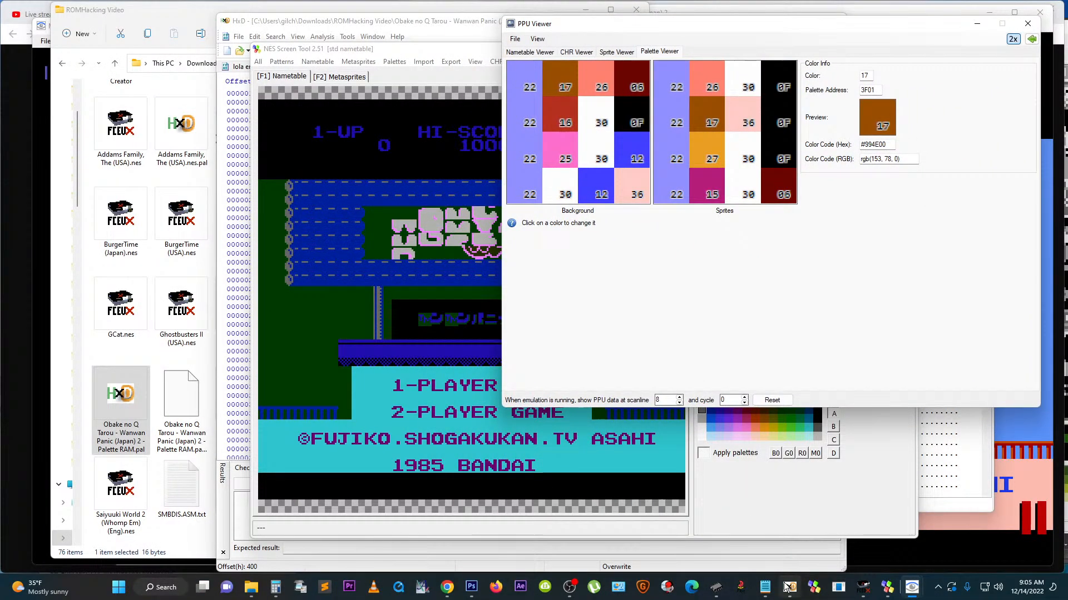
mouse_move(786, 588)
left_click(787, 552)
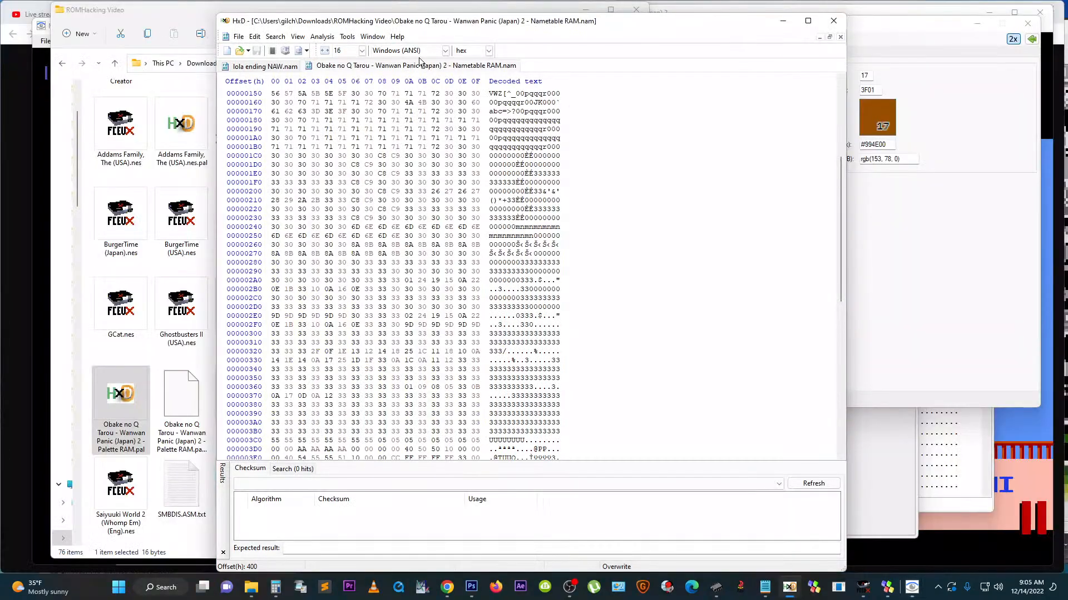
left_click(238, 36)
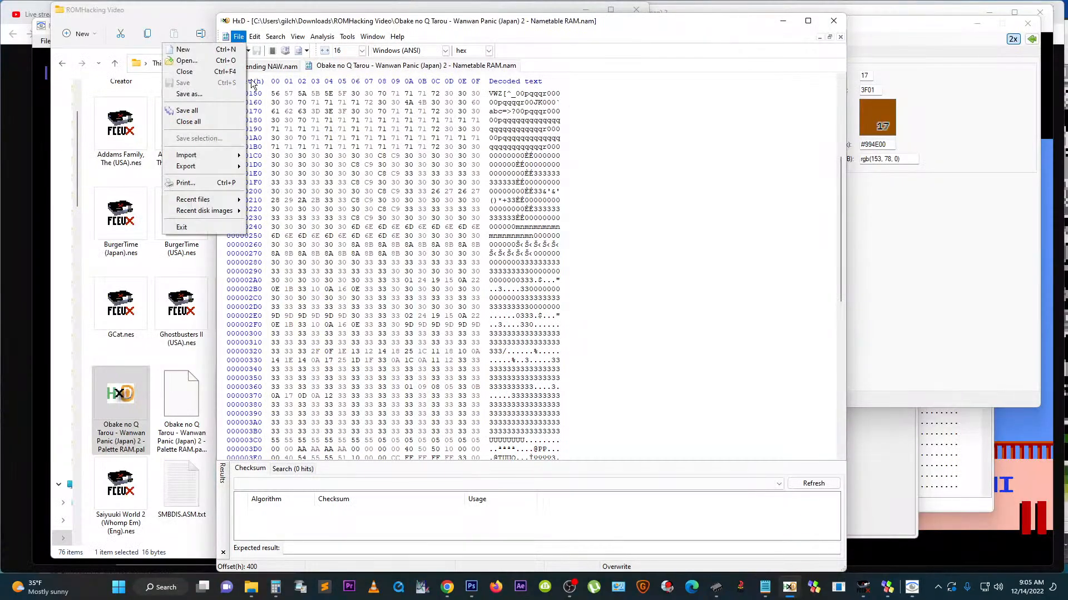
mouse_move(210, 200)
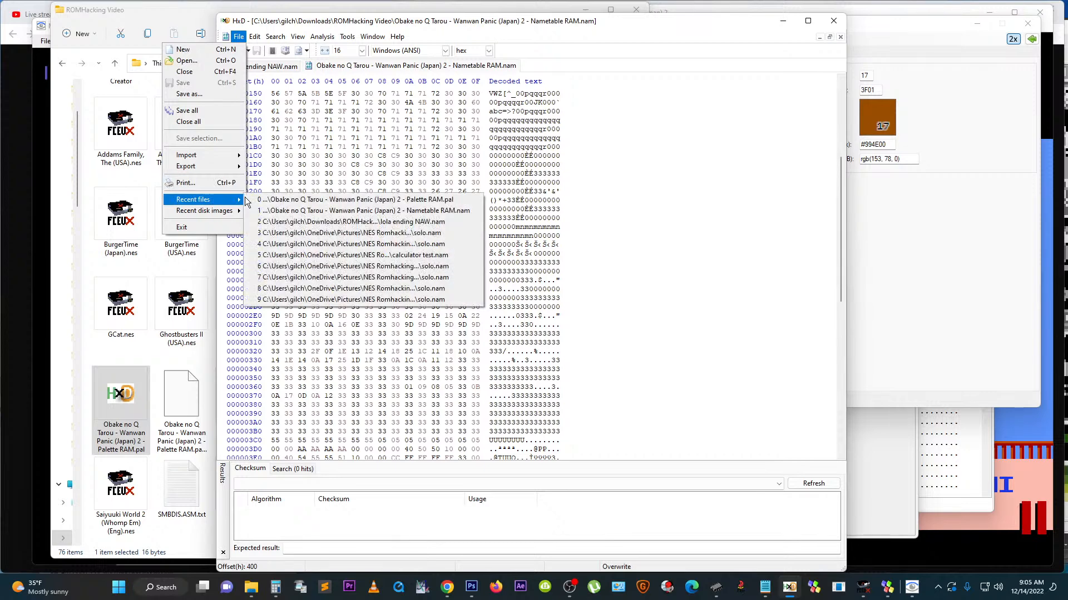
left_click(289, 200)
left_click_drag(395, 21, 341, 294)
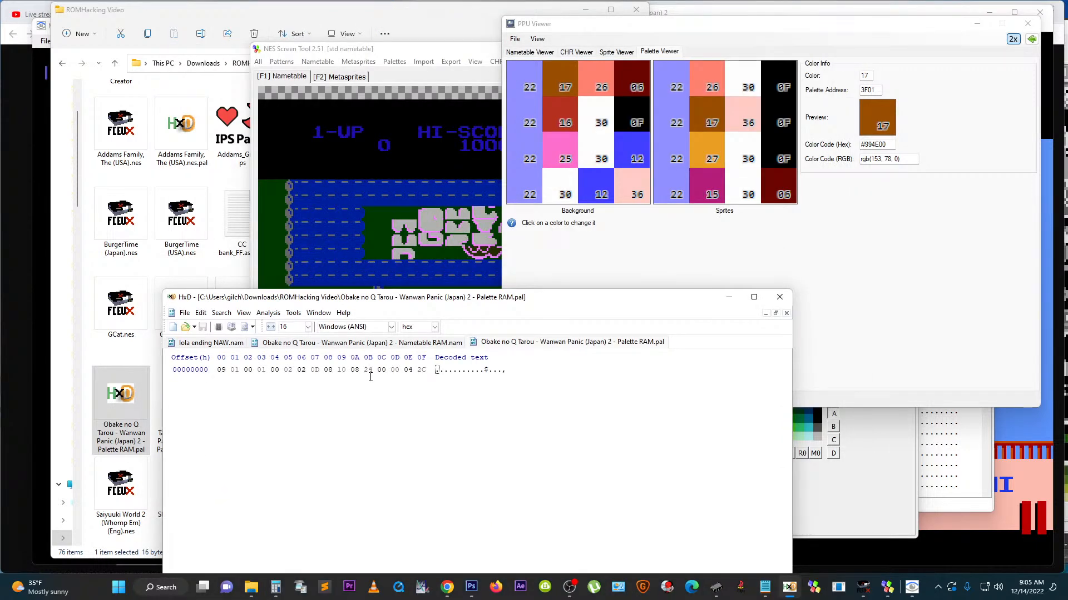
key("ctrl+a")
type("22 17 26 06 22 16 30 0F 22 25 30 12 11")
key("Left")
type("22 30 12 36")
key("ctrl+s")
Step: Reload the corrected Palette RAM.pal in NES Screen Tool and show the tileset in the pink-and-blue palette 2
left_click(435, 48)
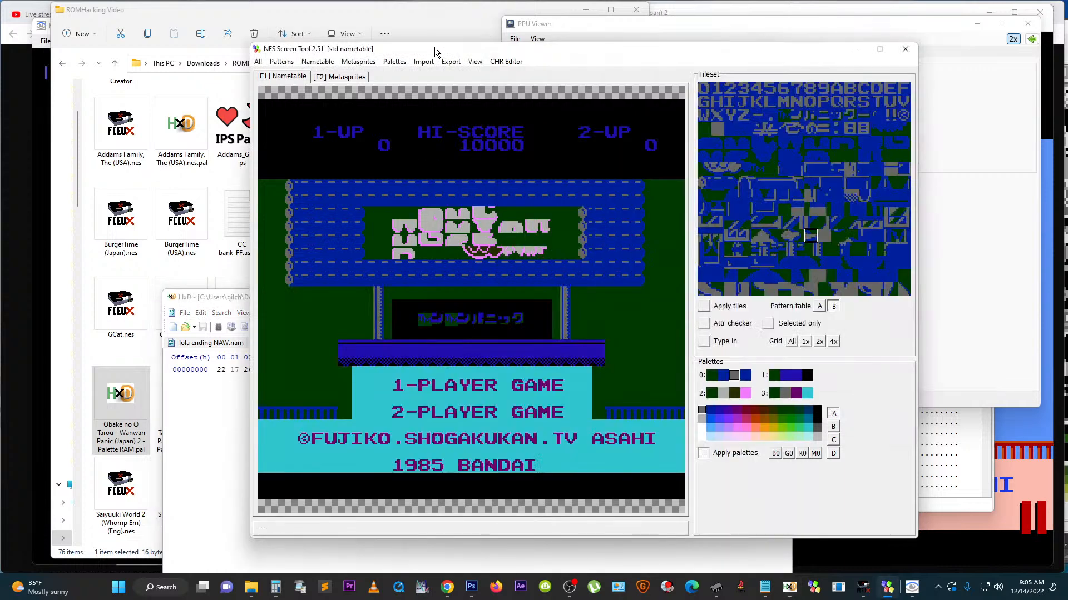
left_click(400, 63)
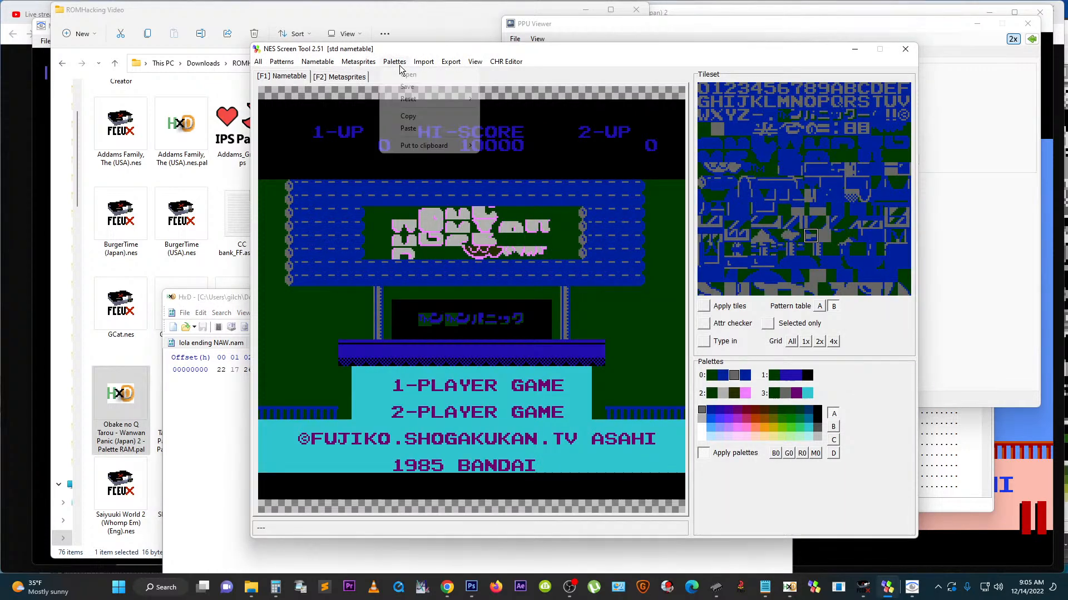
left_click(401, 74)
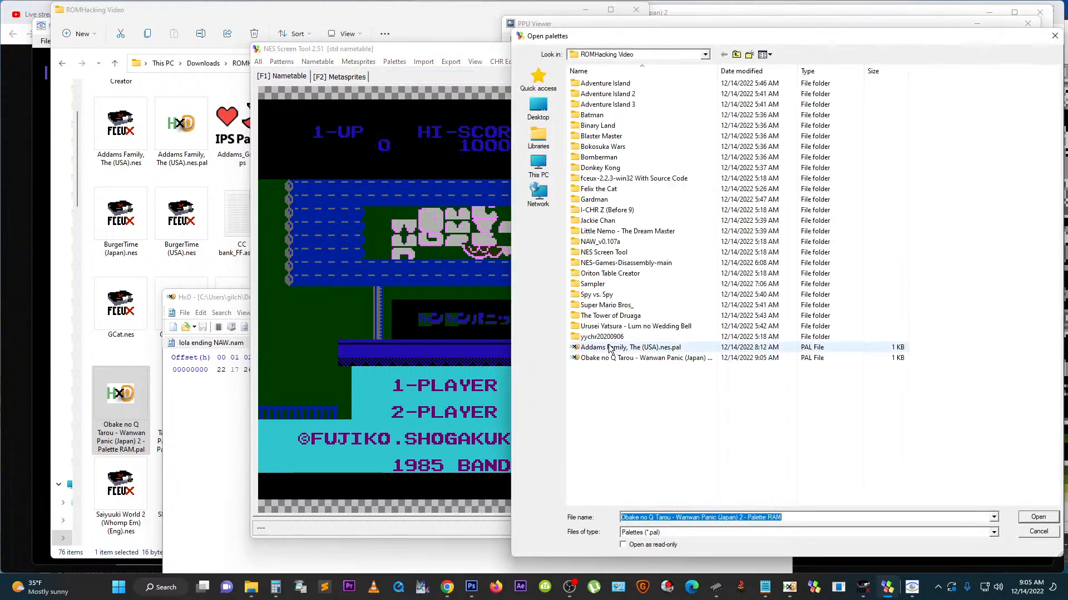
double_click(609, 353)
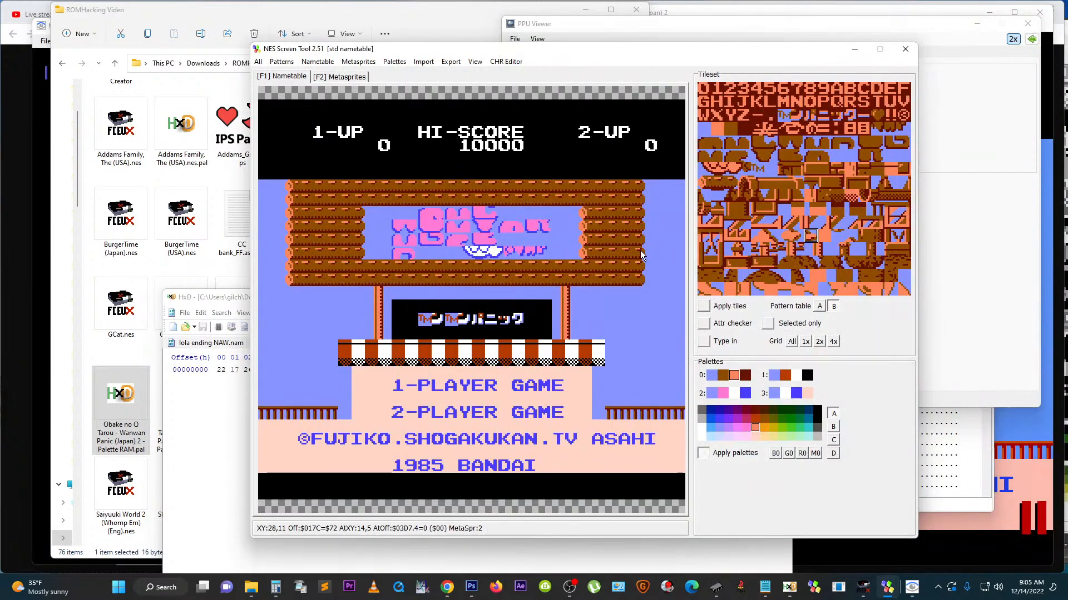
left_click(723, 392)
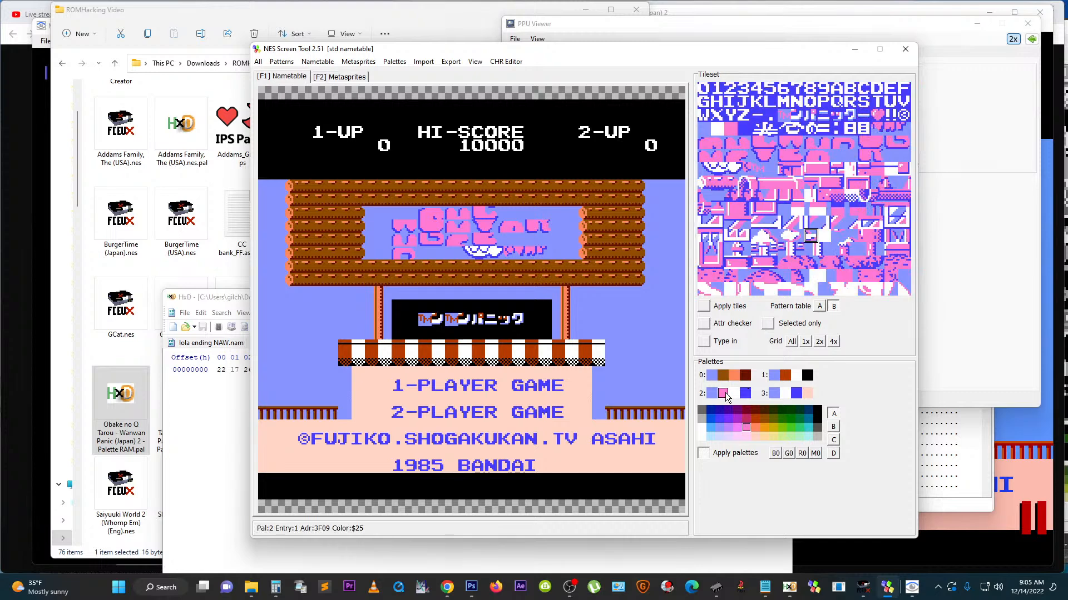
Step: Stamp tile pieces $40–$41 and $44–$45 into the sign's top line to form the opening letters
left_click(706, 142)
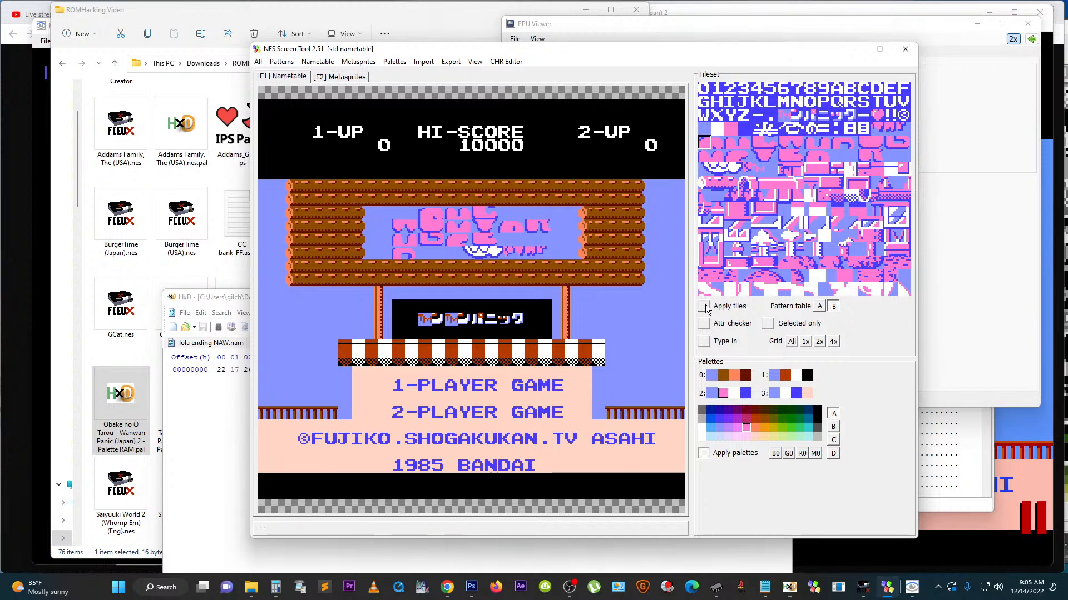
left_click(705, 453)
left_click(400, 215)
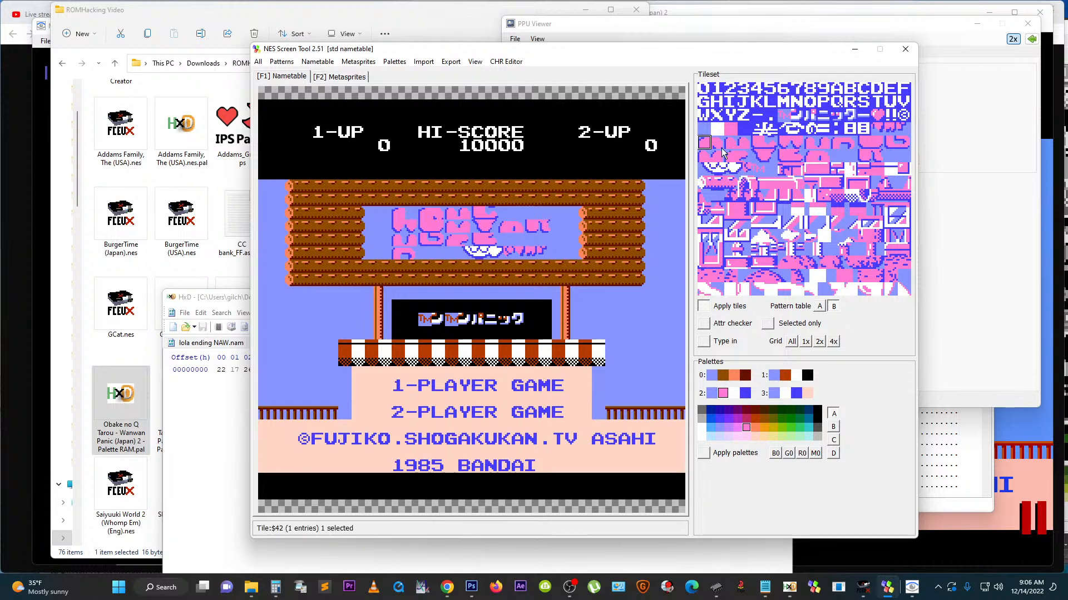
left_click_drag(705, 145, 719, 147)
left_click_drag(759, 146, 796, 145)
left_click(427, 212)
left_click(440, 224)
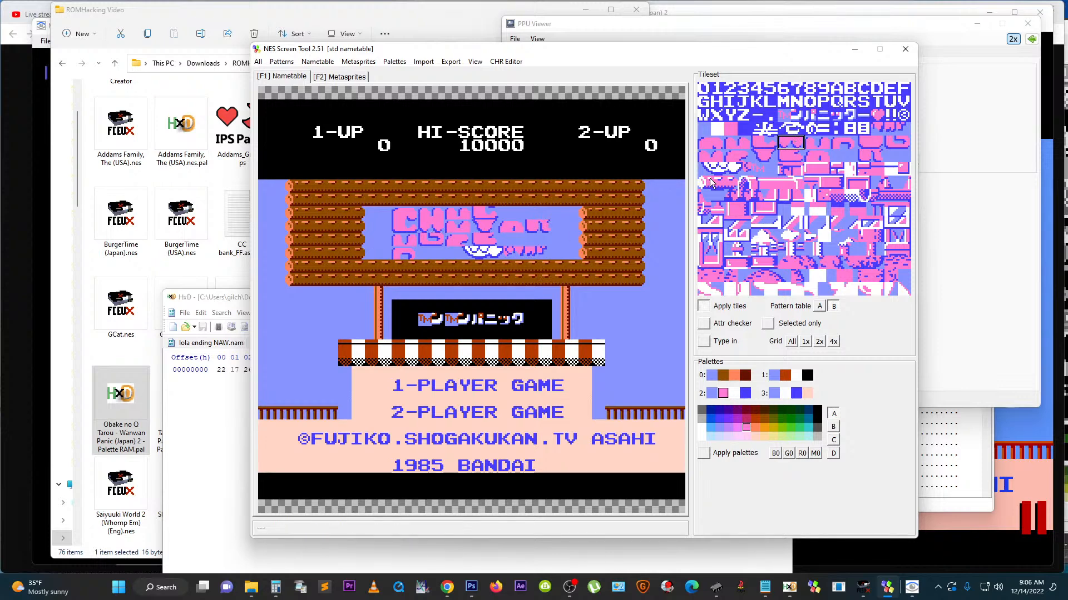
Step: Place two B letters after CHU using tile strips starting at $48 and $4C
left_click(811, 149)
left_click_drag(811, 149, 828, 149)
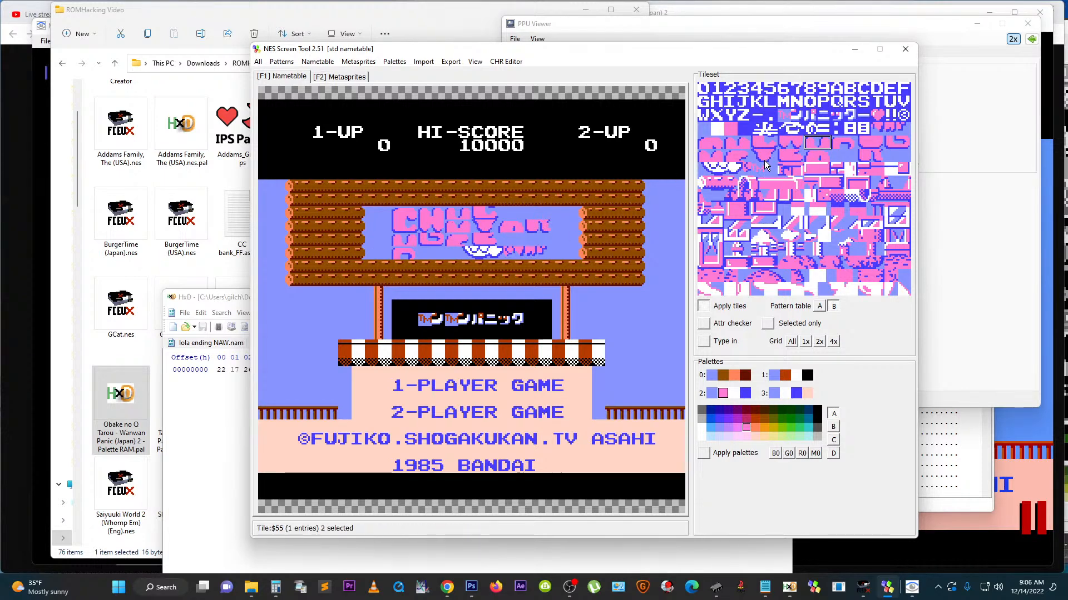
left_click(866, 141)
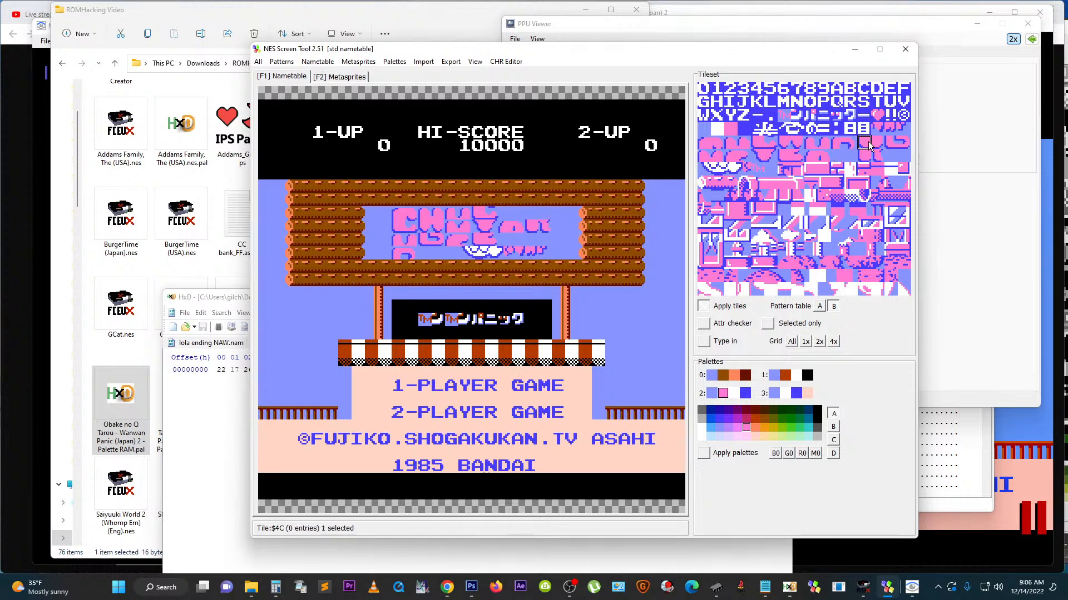
left_click_drag(811, 142, 851, 146)
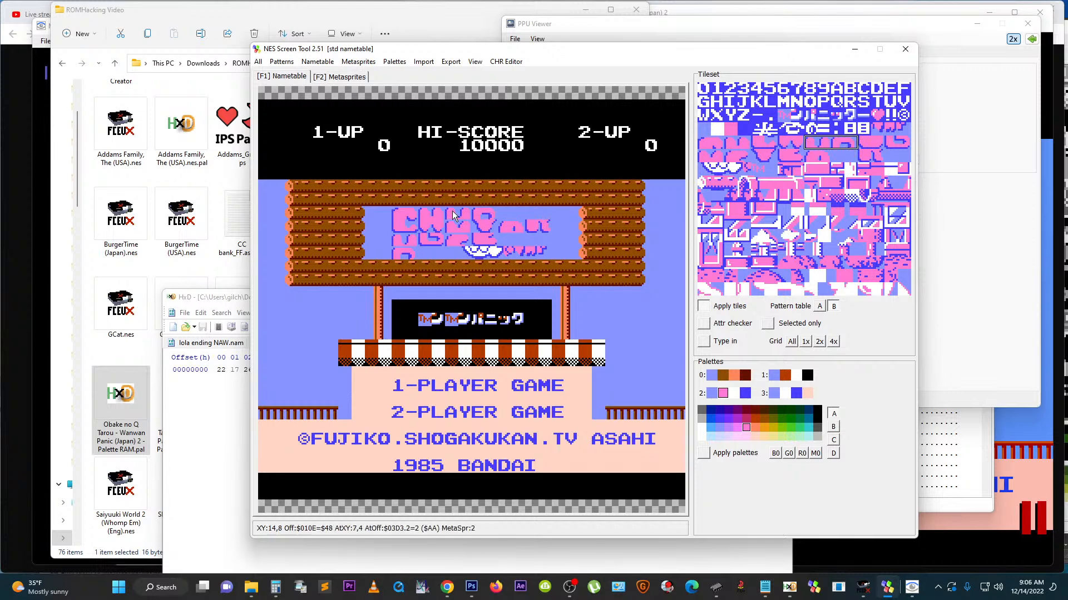
left_click_drag(867, 143, 903, 144)
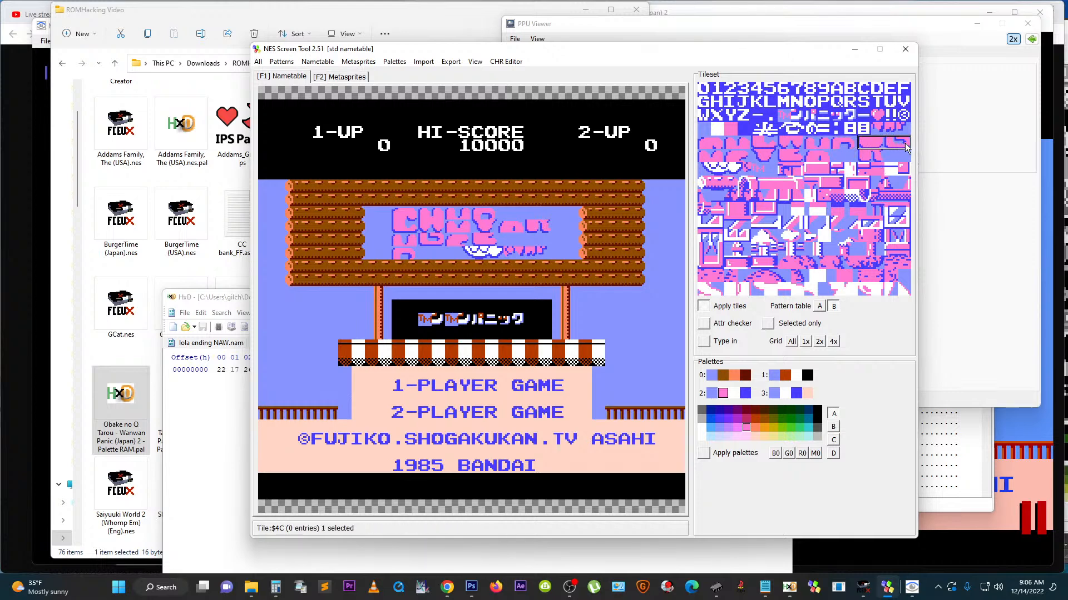
left_click(449, 222)
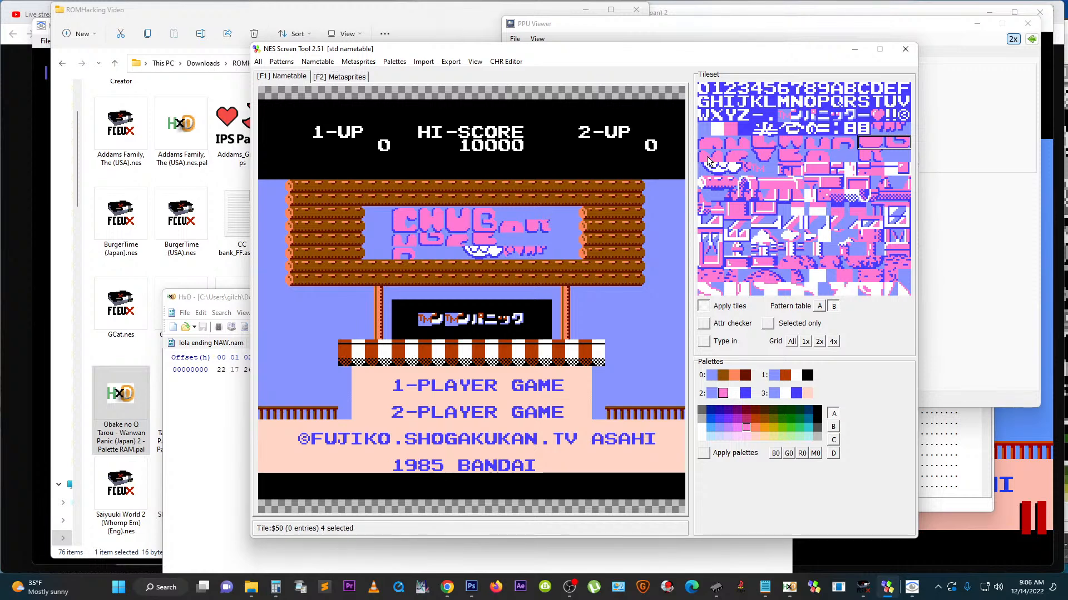
left_click(866, 146)
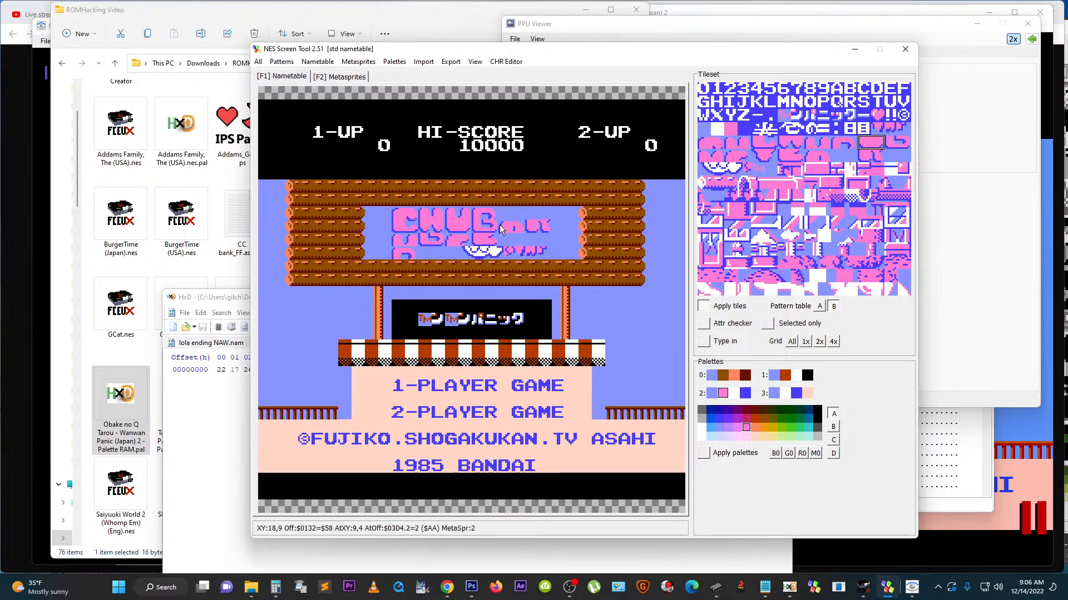
left_click(839, 141)
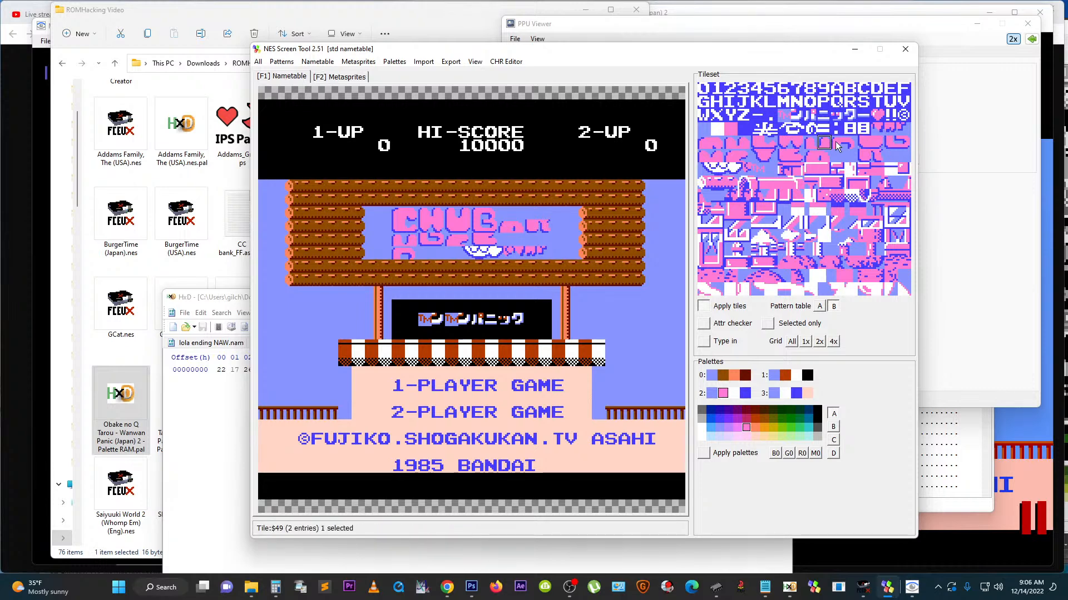
left_click_drag(844, 142, 904, 142)
left_click(502, 214)
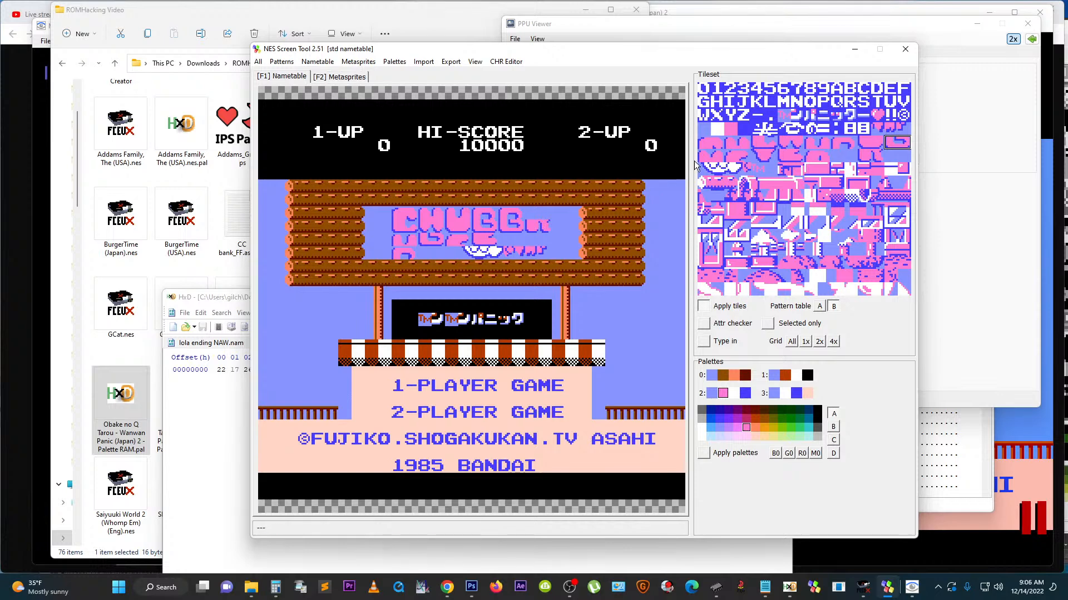
left_click_drag(759, 157, 770, 157)
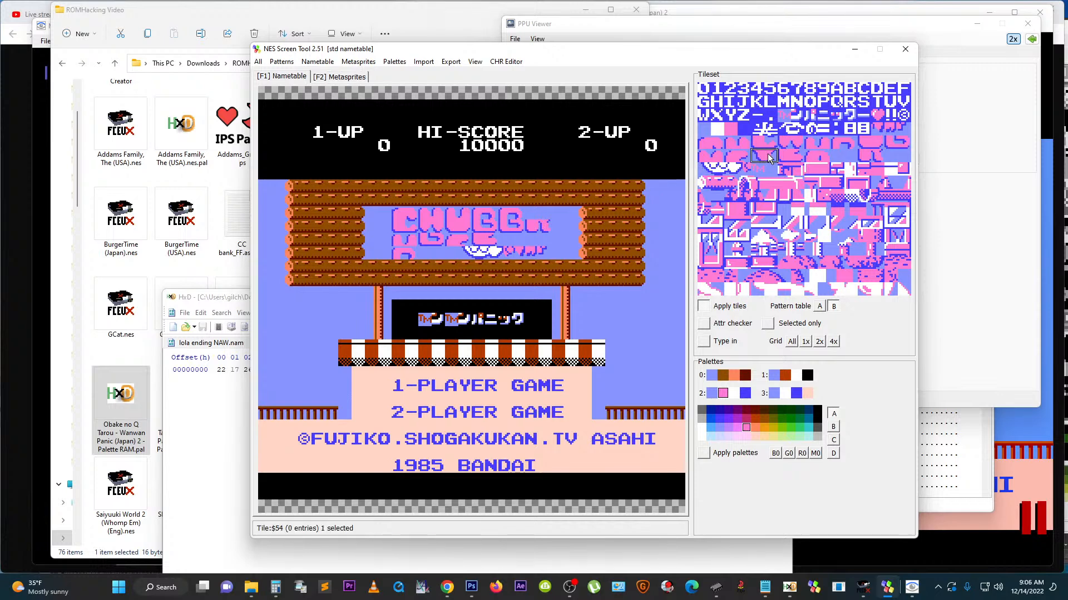
Step: Add the Y from tile $50 to complete CHUBBY on the logo's top line
left_click(704, 156)
left_click(533, 215)
left_click(705, 142)
left_click_drag(715, 143, 748, 146)
left_click(705, 143)
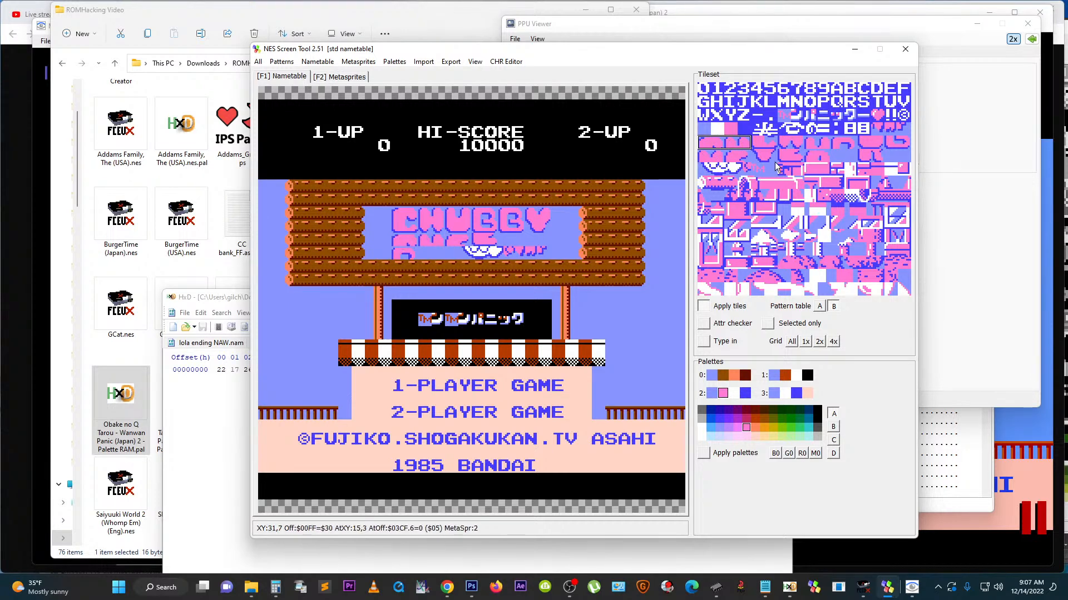
left_click_drag(763, 144, 793, 144)
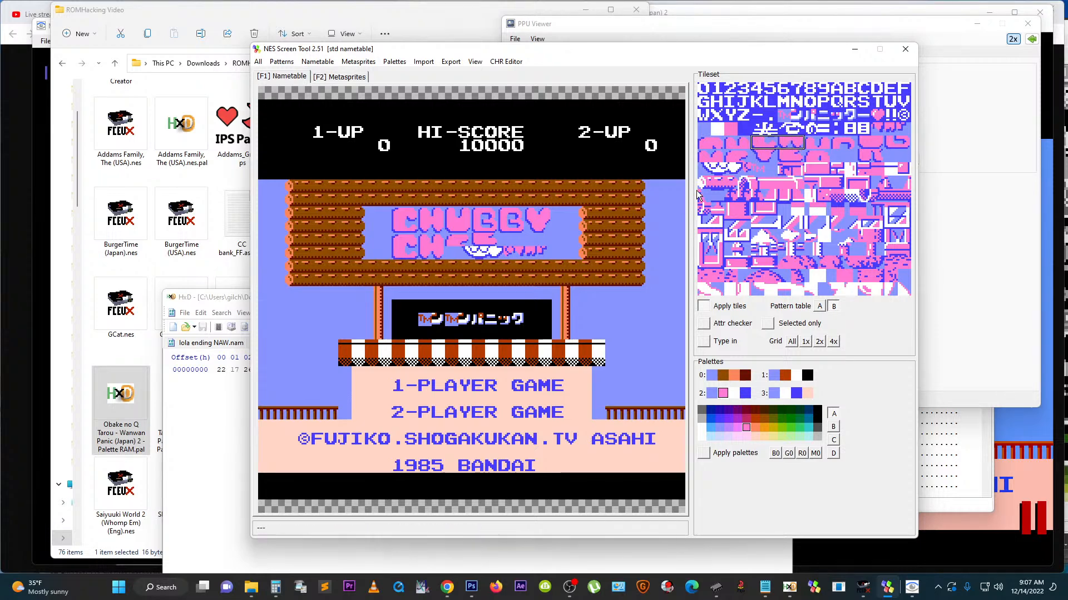
Step: Build CHER on the second line, placing tiles $50–$53 after CH and the R's bottom half
left_click(731, 156)
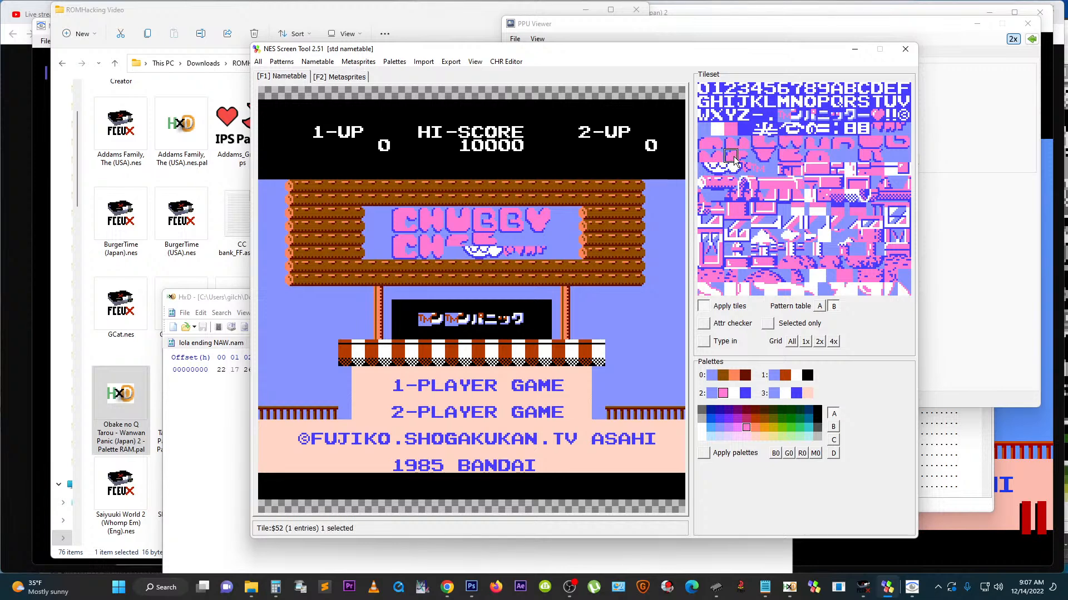
left_click(705, 158)
left_click_drag(705, 157, 746, 162)
left_click(452, 238)
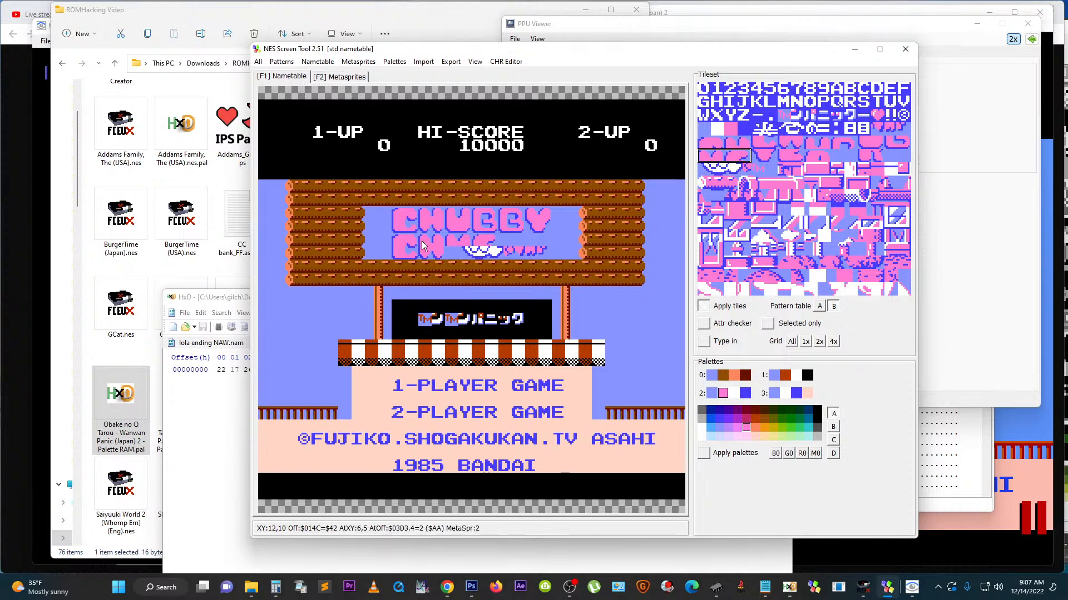
left_click(759, 155)
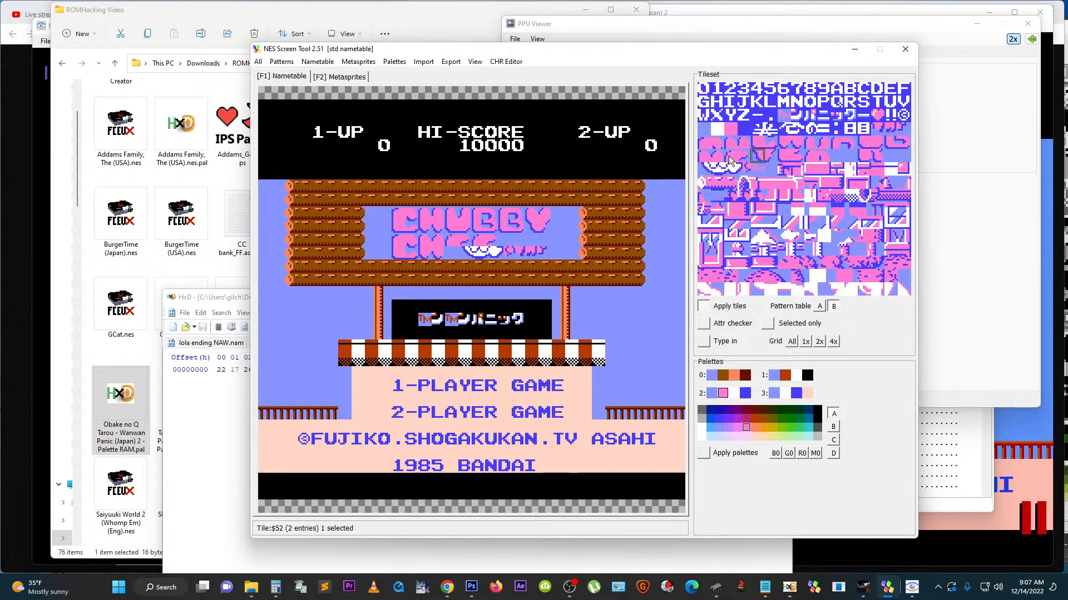
mouse_move(784, 156)
left_mouse_down()
mouse_move(825, 160)
mouse_move(796, 157)
left_mouse_up()
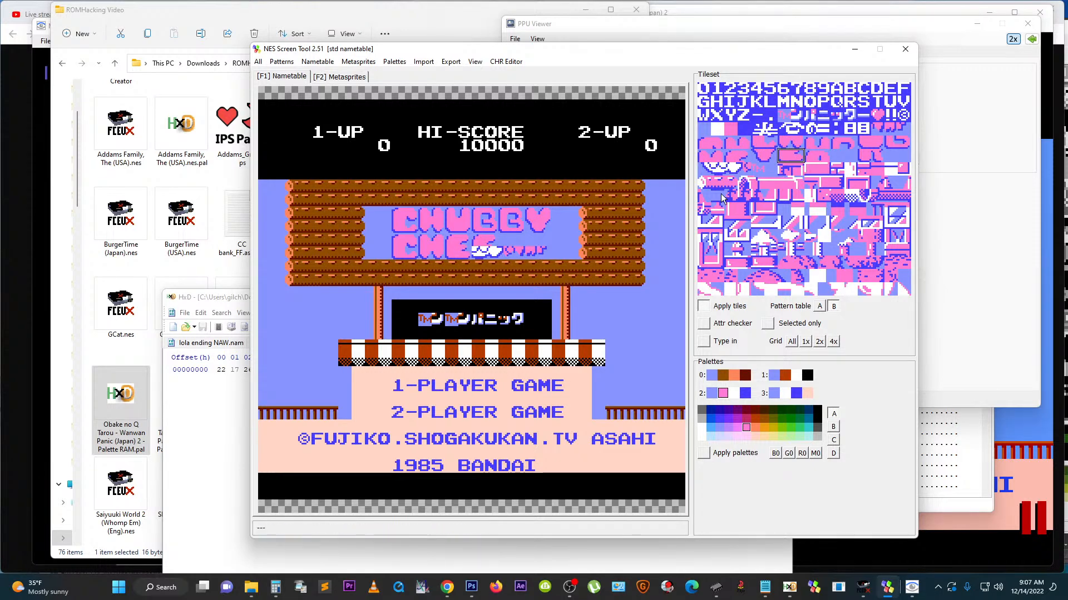
left_click_drag(810, 157, 822, 158)
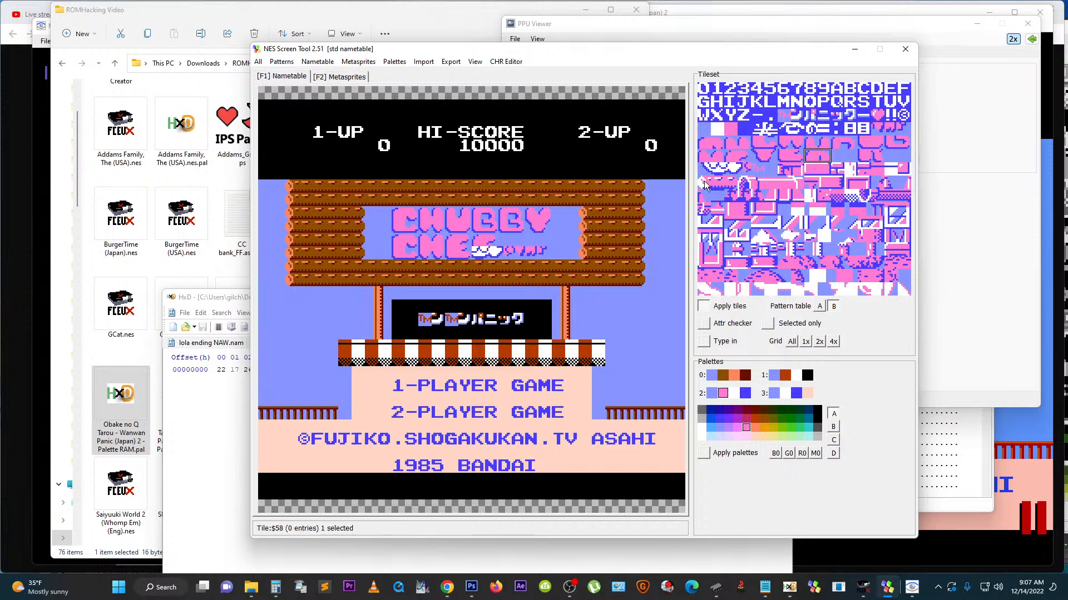
left_click_drag(864, 156, 878, 159)
left_click(478, 252)
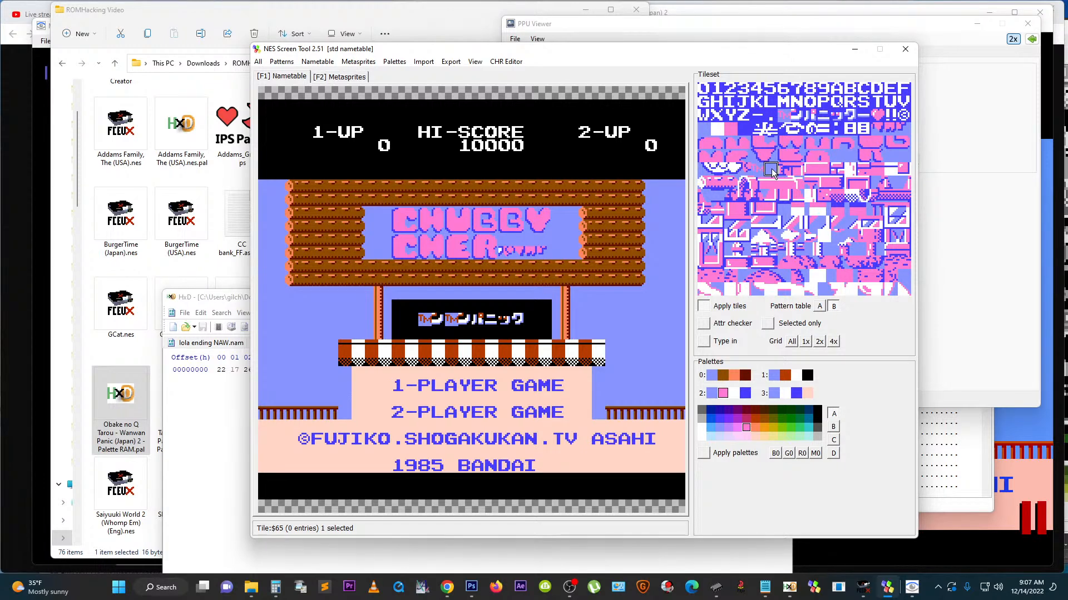
Step: Place a two-tile pair and the $4E lower piece after CHER to start the U
left_click(840, 158)
left_click(838, 146)
left_click(852, 146, "shift")
left_click(525, 239)
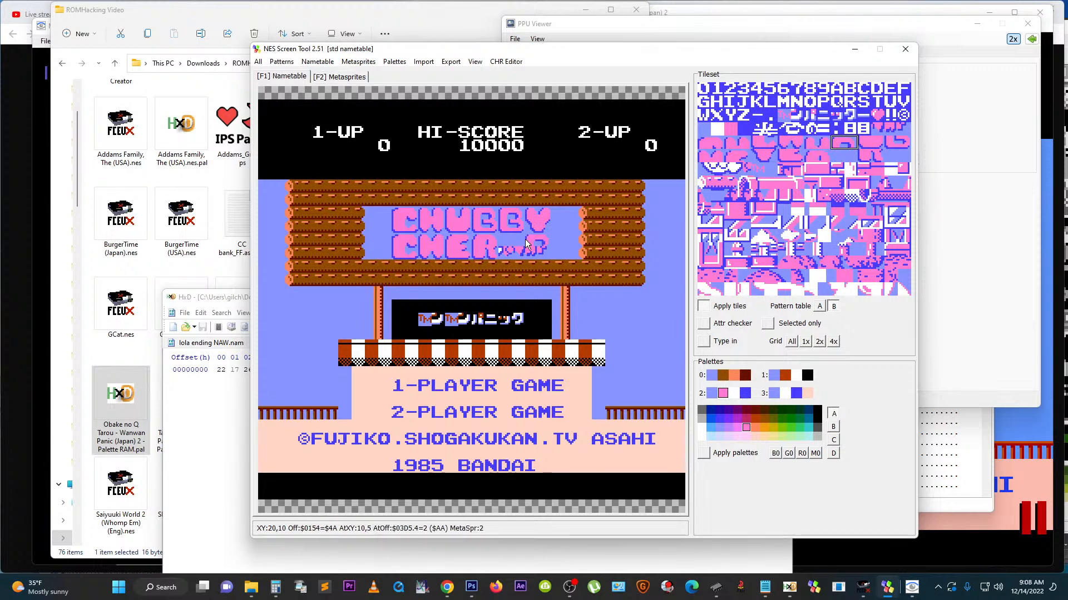
left_click(892, 142)
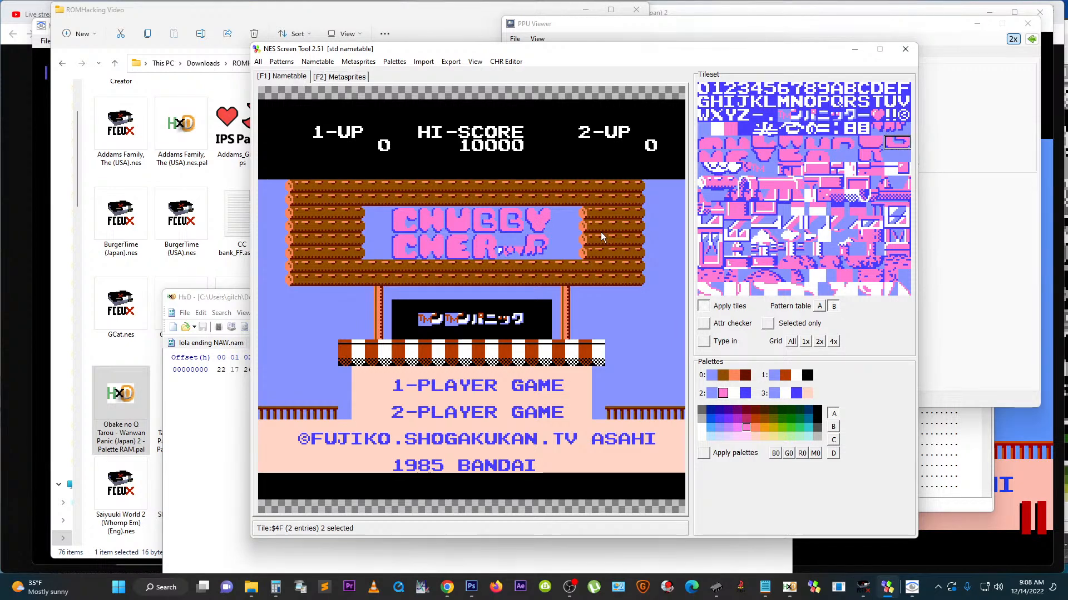
left_click(533, 253)
Step: Finish the U, then add the B's lower half from tile $4C to complete CHERUB
left_click(817, 142)
left_click(503, 245)
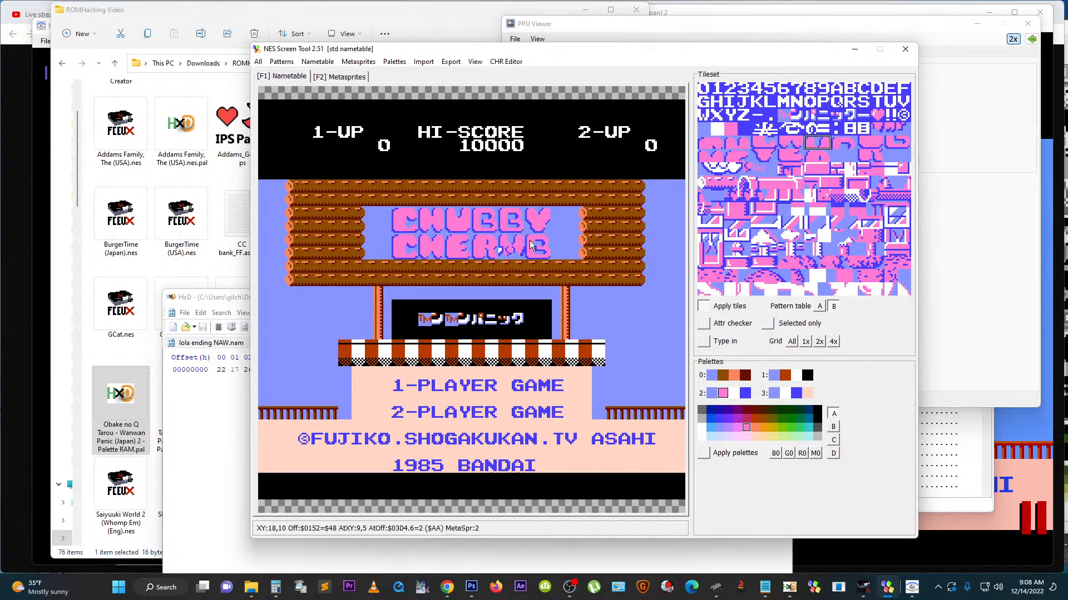
left_click(864, 142)
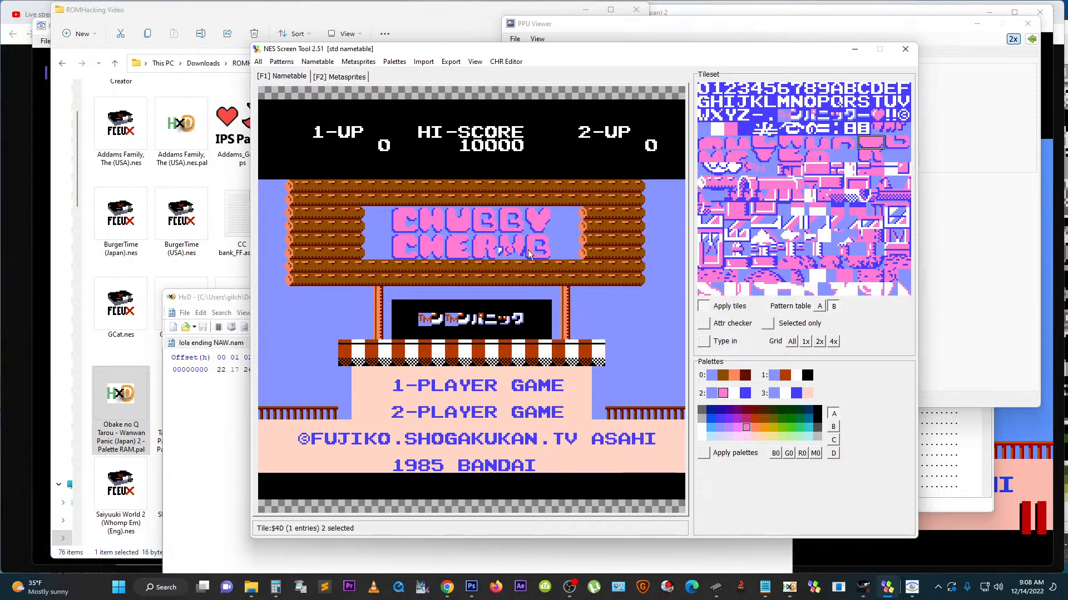
left_click(505, 253)
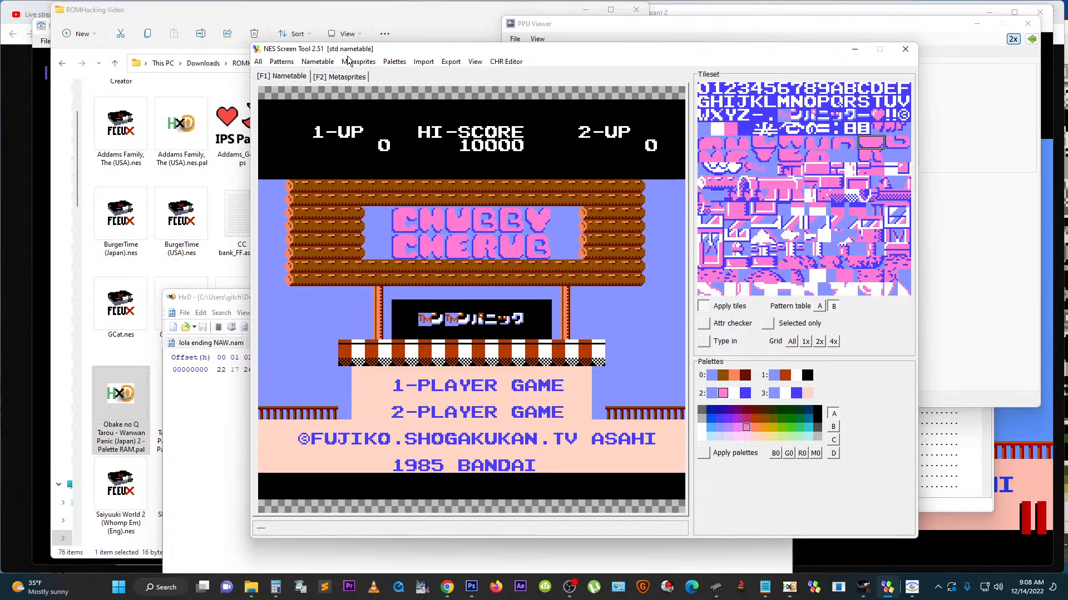
Step: Spell ROMHAQ in the black subtitle box with the R, O, M, H, A and Q letter tiles
left_click(753, 102)
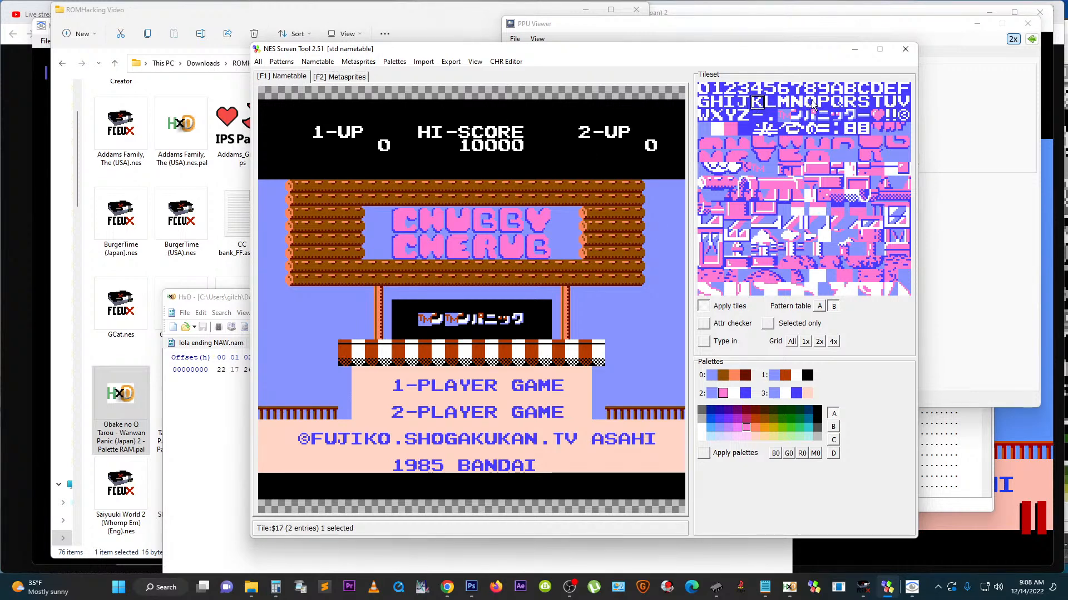
left_click(849, 103)
left_click(424, 319)
left_click(437, 319)
left_click(784, 102)
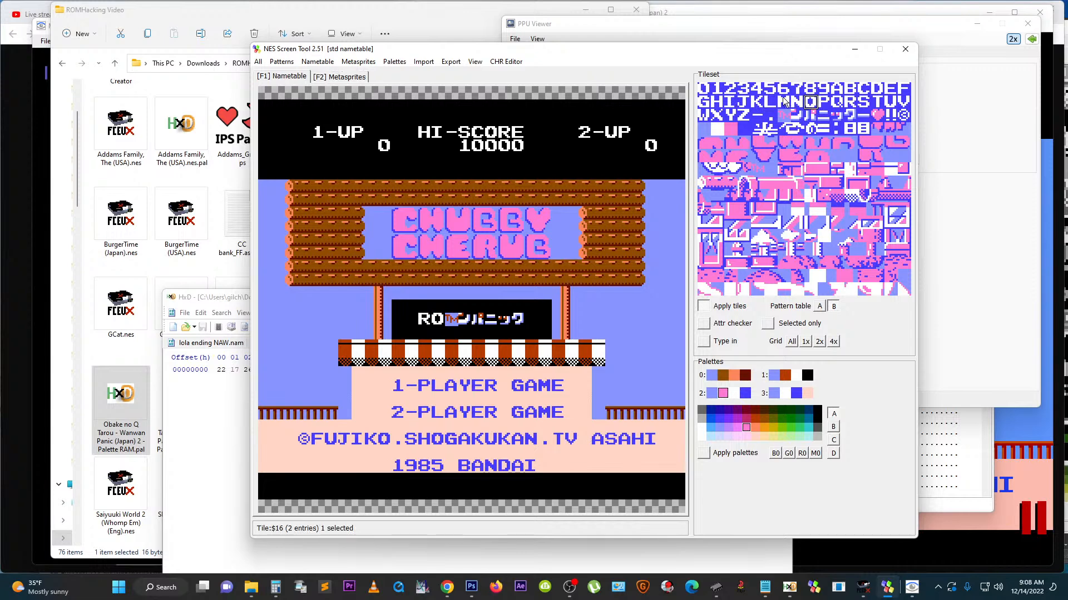
left_click(450, 319)
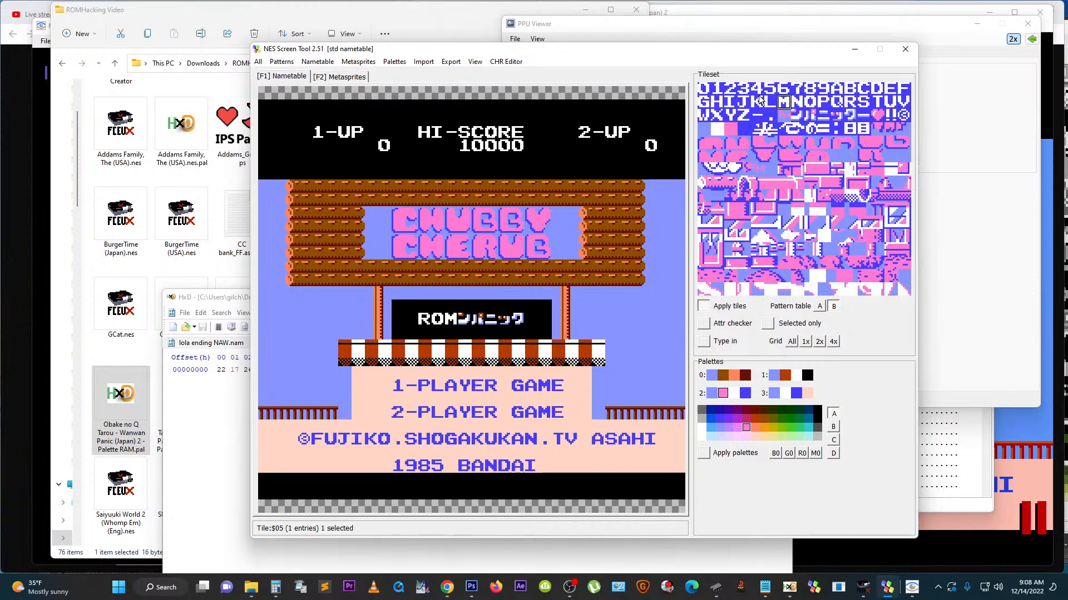
left_click(717, 102)
left_click(464, 319)
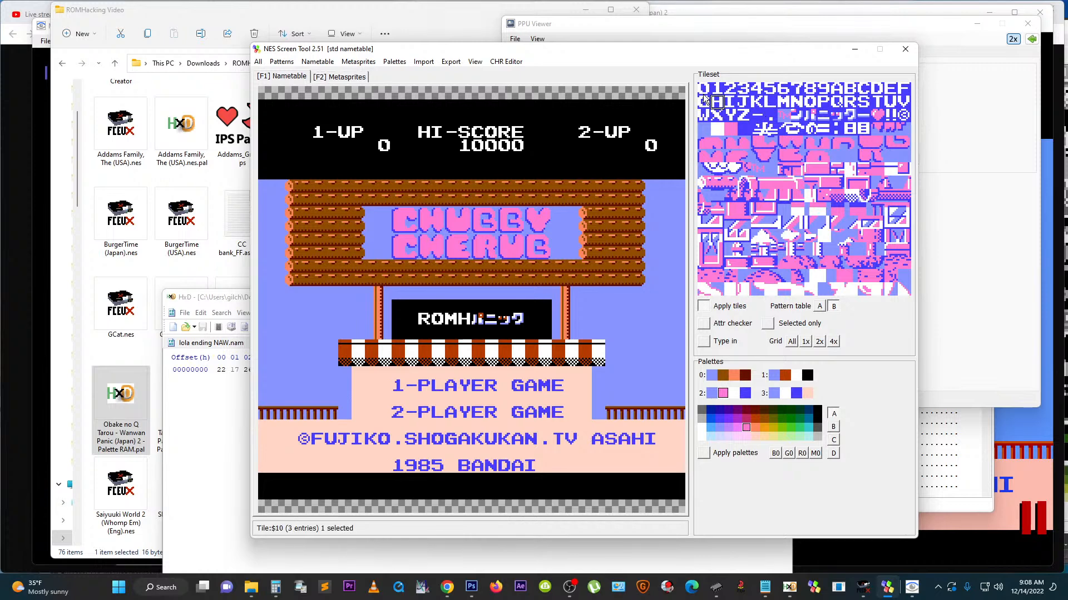
left_click(838, 89)
left_click(474, 318)
left_click(838, 102)
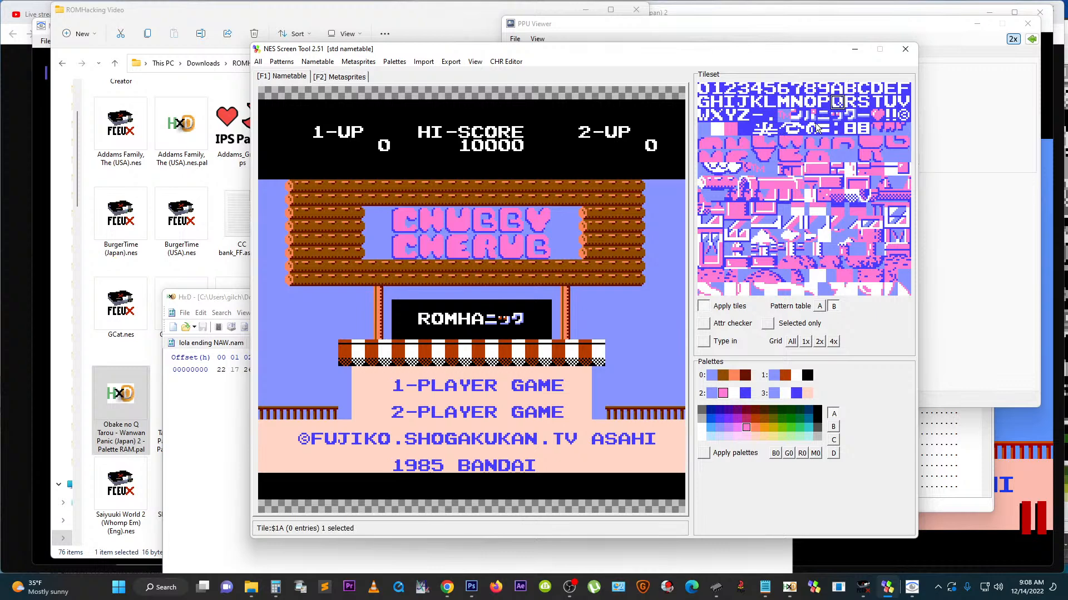
left_click(490, 319)
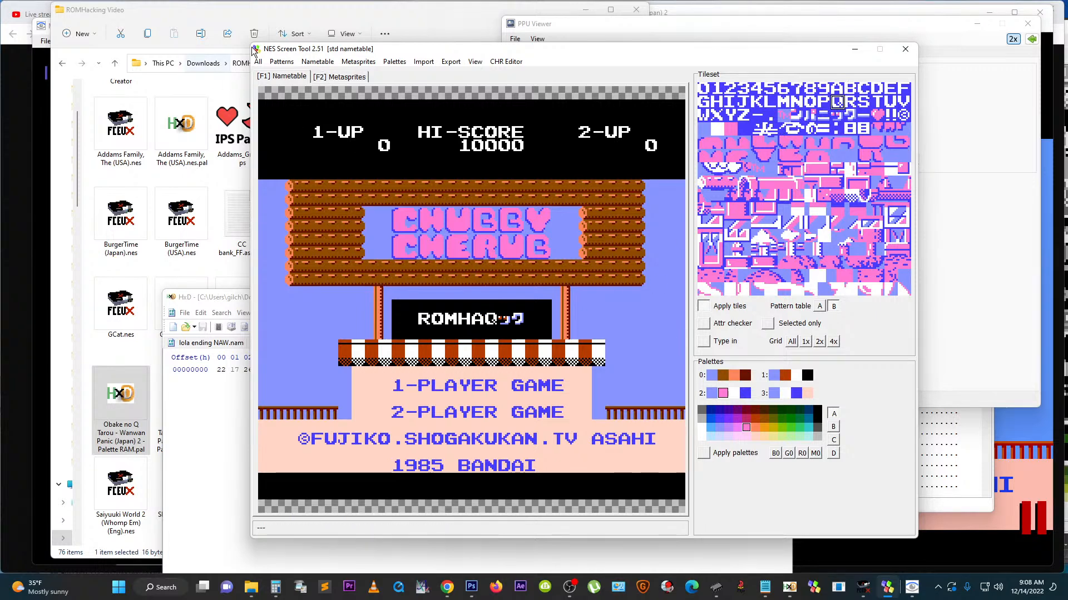
Step: Save the nametable as a binary file named with a trailing 2, Nametable RAM2
left_click(318, 62)
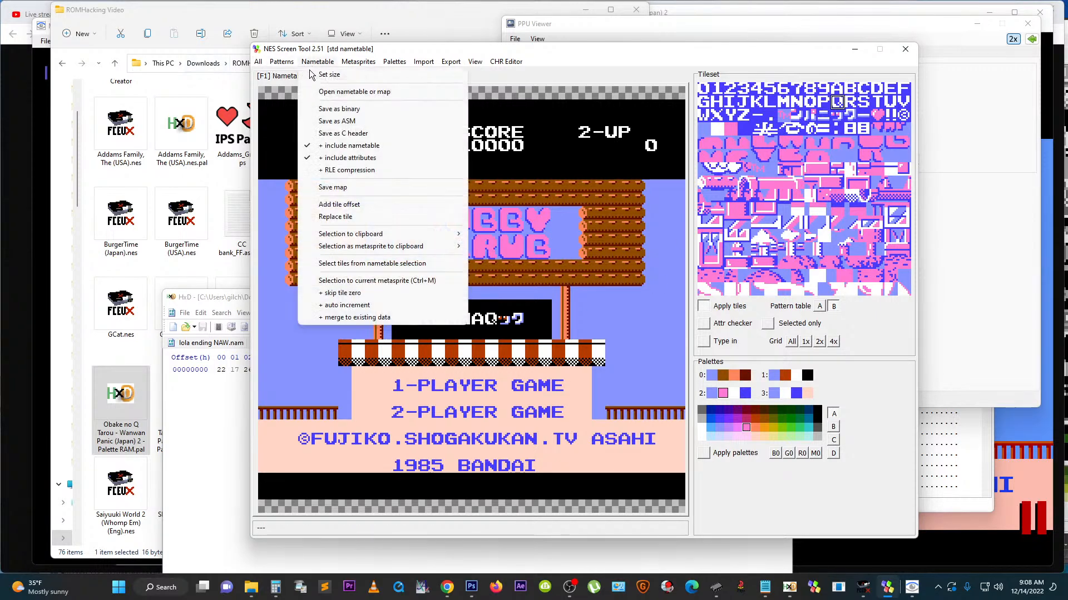
left_click(315, 110)
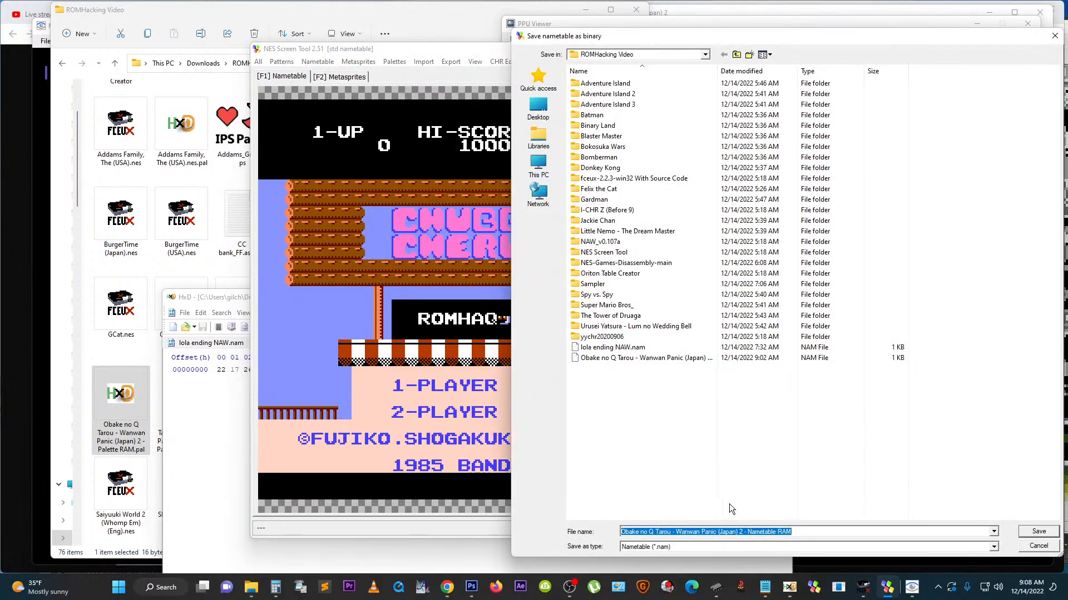
left_click(812, 532)
type("2")
left_click(1039, 532)
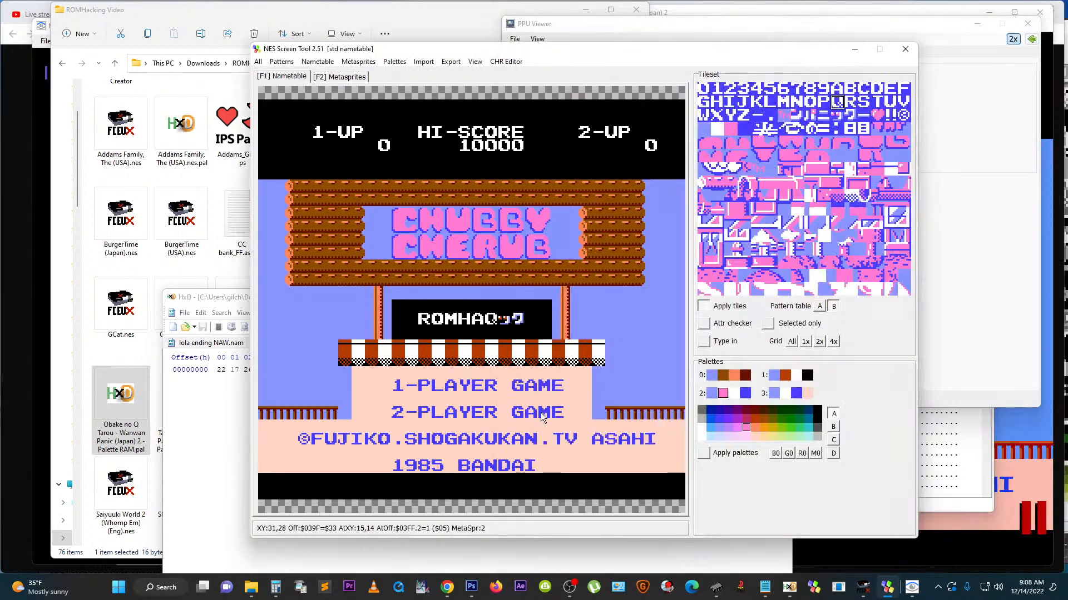
left_click(789, 587)
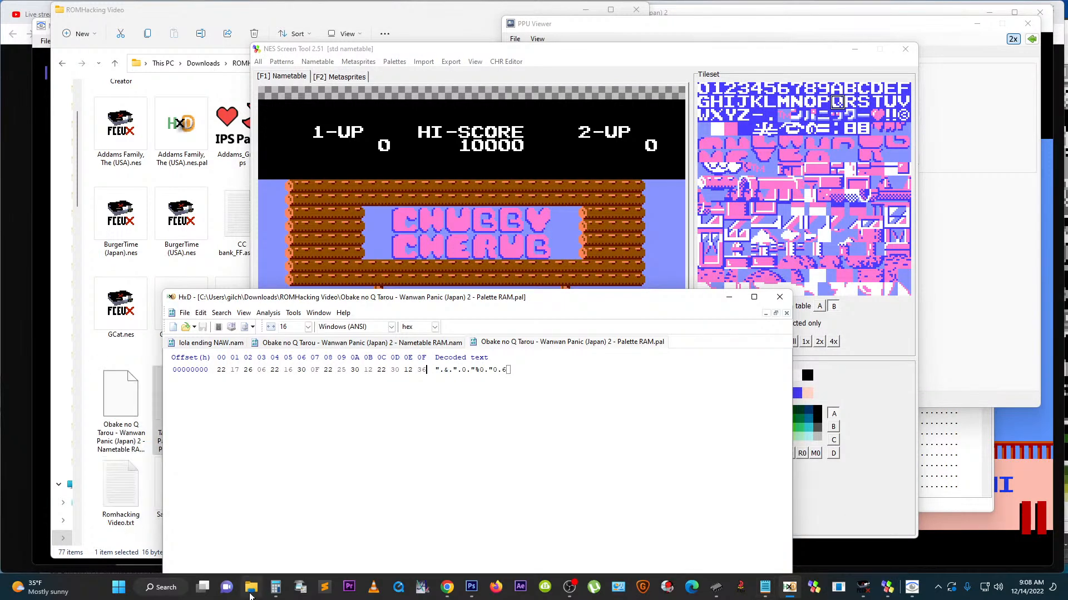
Step: Drag Nametable RAM2.nam from the ROMHacking Video folder into HxD and look through its bytes
left_click(250, 594)
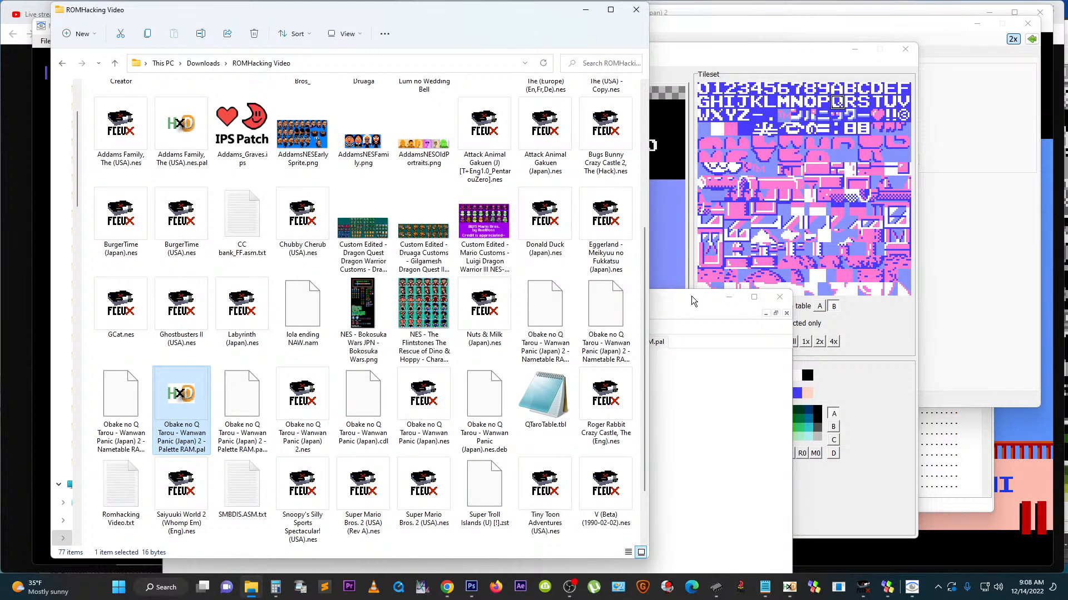
left_click_drag(692, 301, 853, 42)
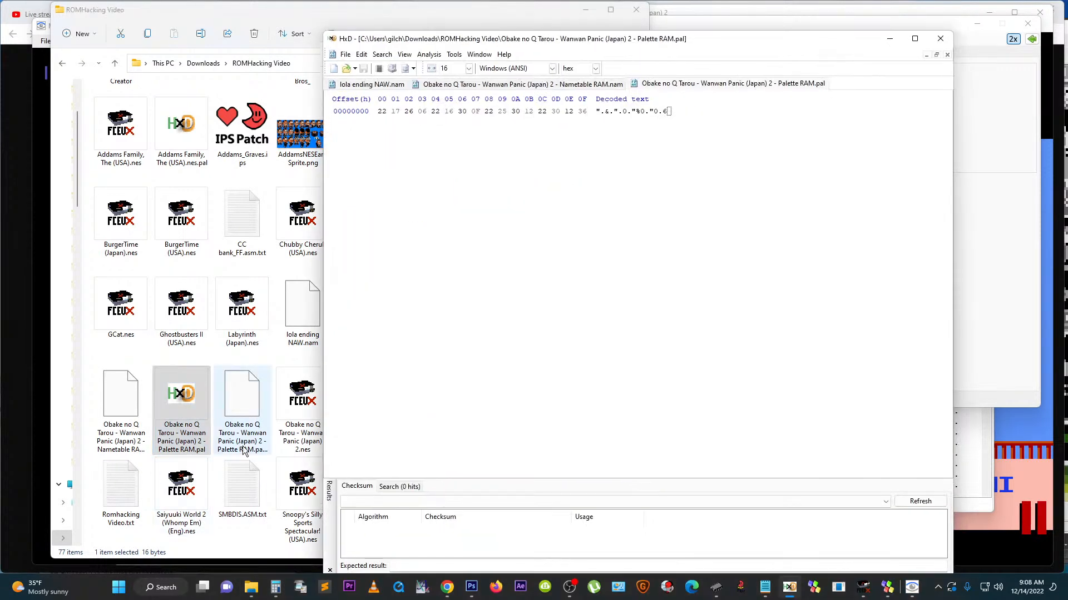
left_click(172, 442)
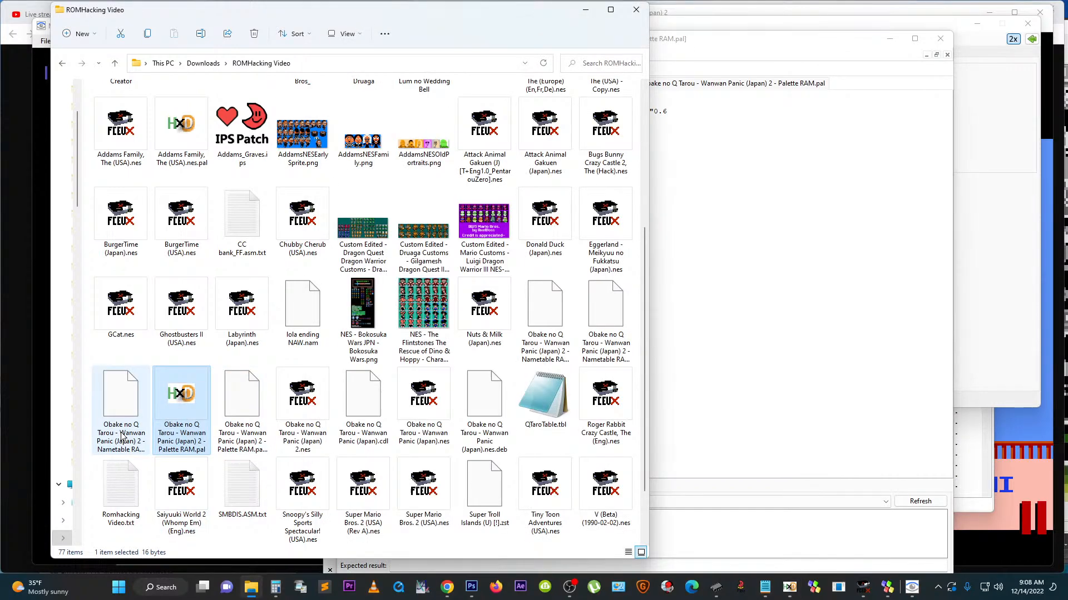
left_click_drag(123, 437, 723, 411)
scroll(541, 430, "down", 10)
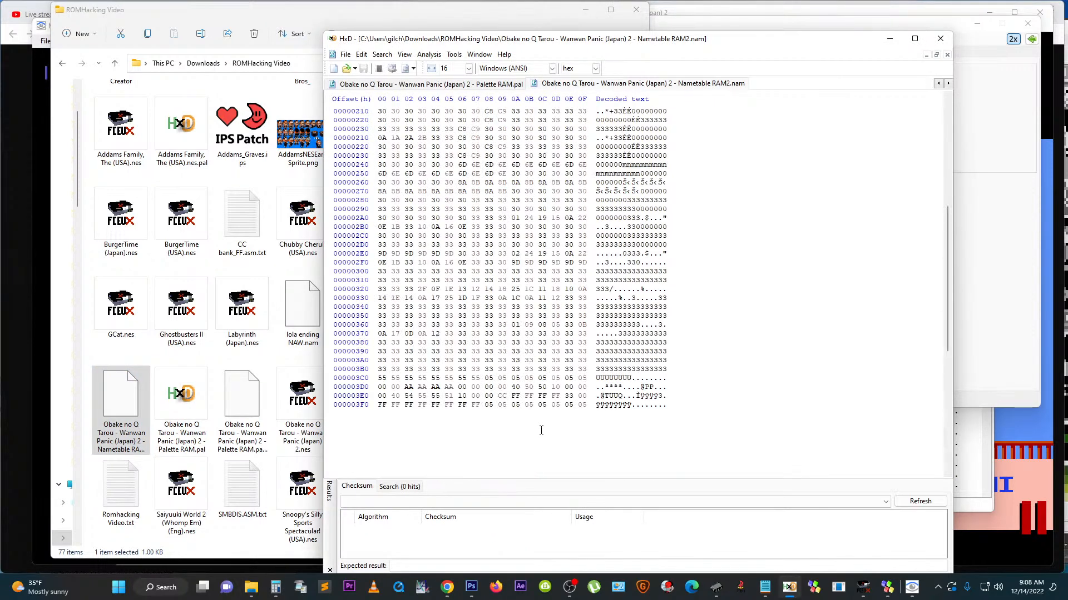
scroll(540, 429, "up", 11)
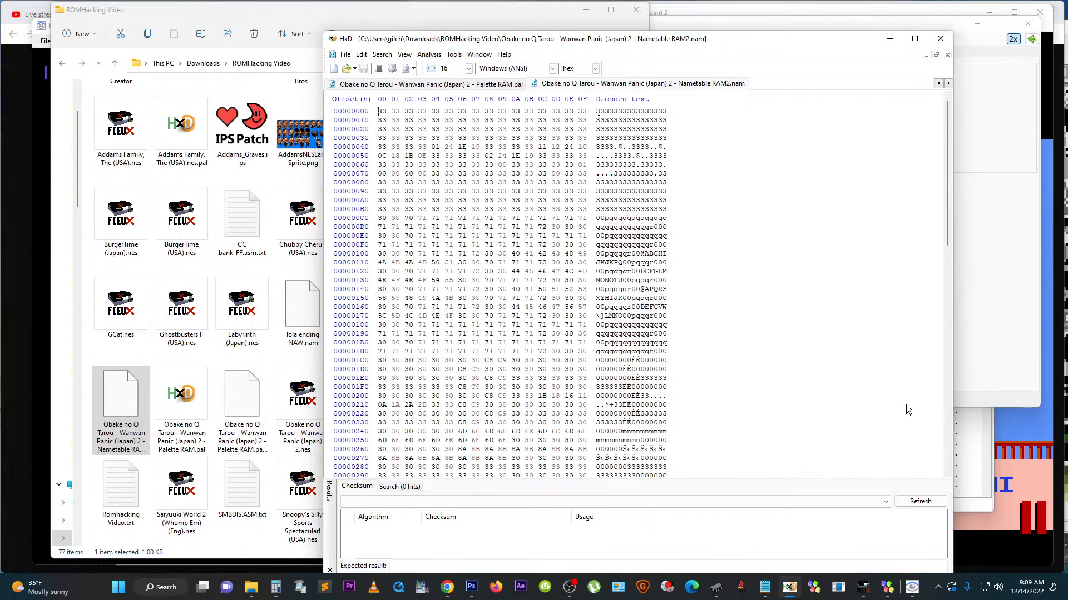
left_click(1029, 453)
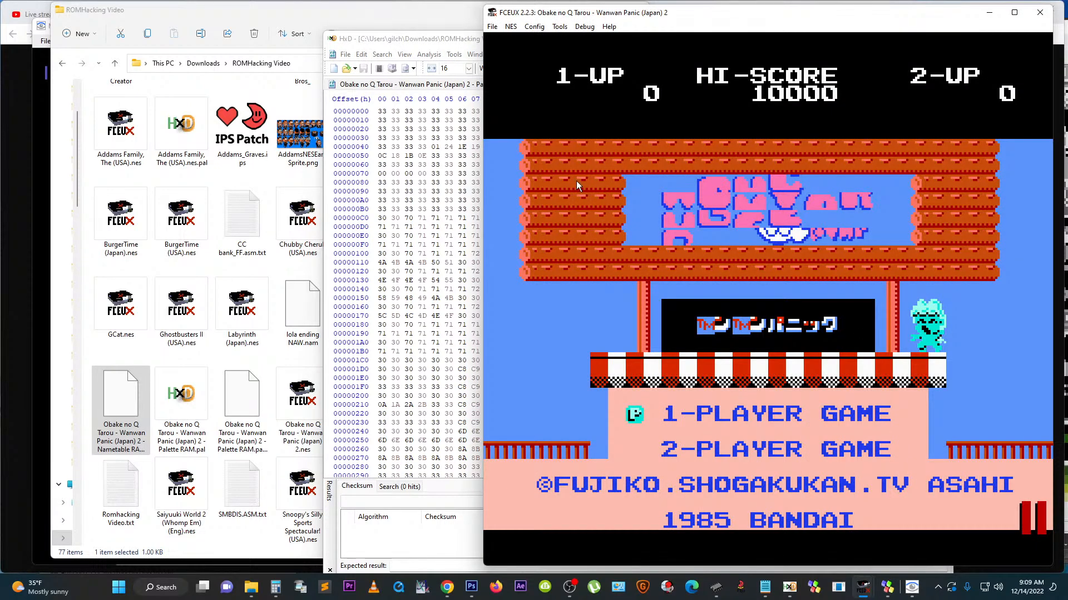
left_click_drag(424, 34, 197, 39)
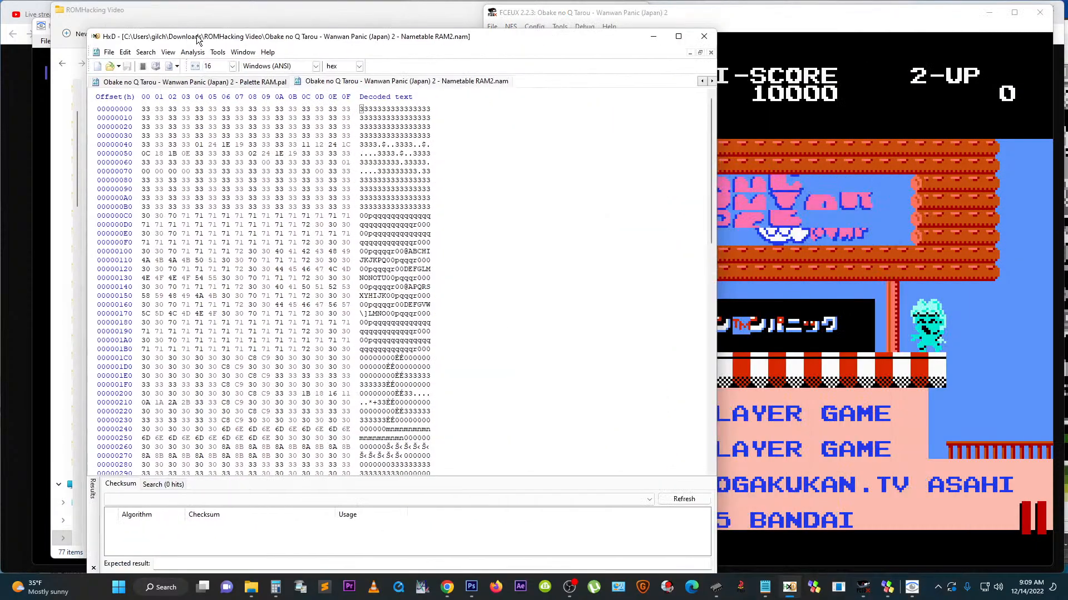
left_click(887, 587)
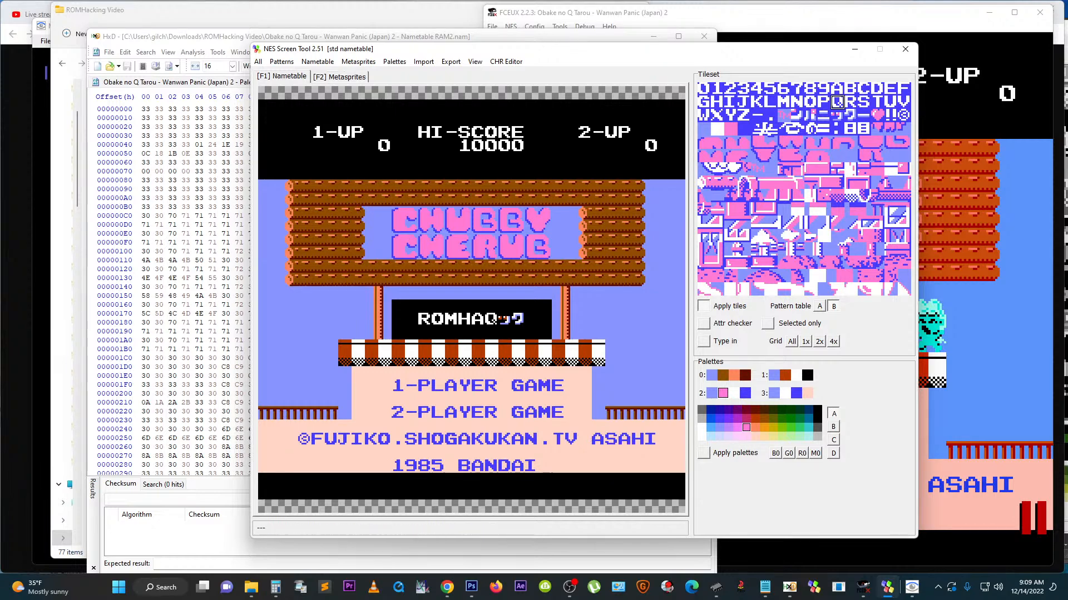
Step: Search the ROM in FCEUX's hex editor for bytes 71 71 72, which are not found
mouse_move(863, 589)
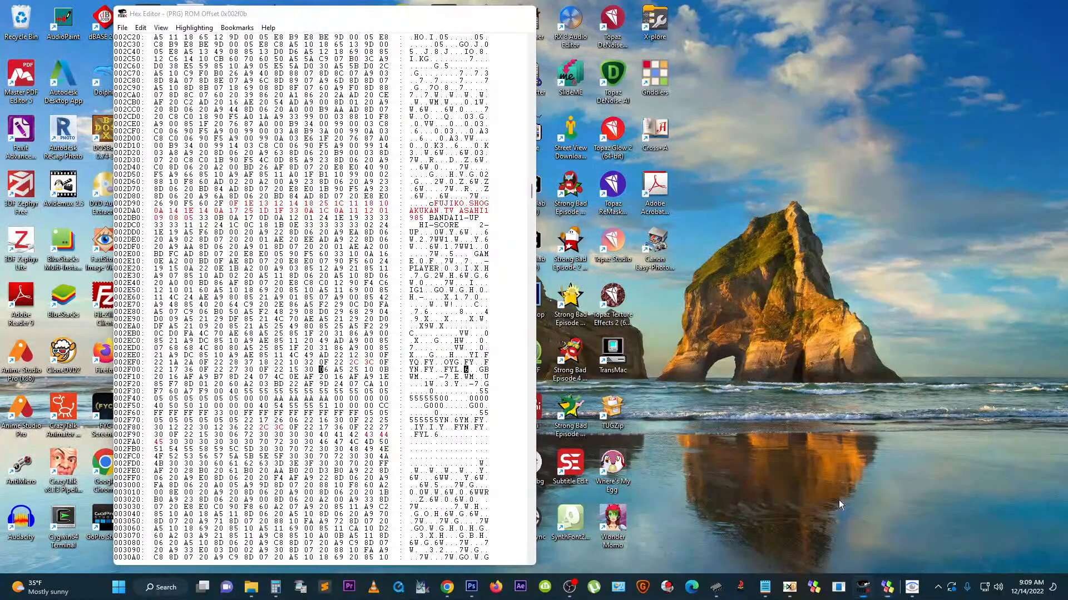
left_click(928, 530)
left_click(277, 246)
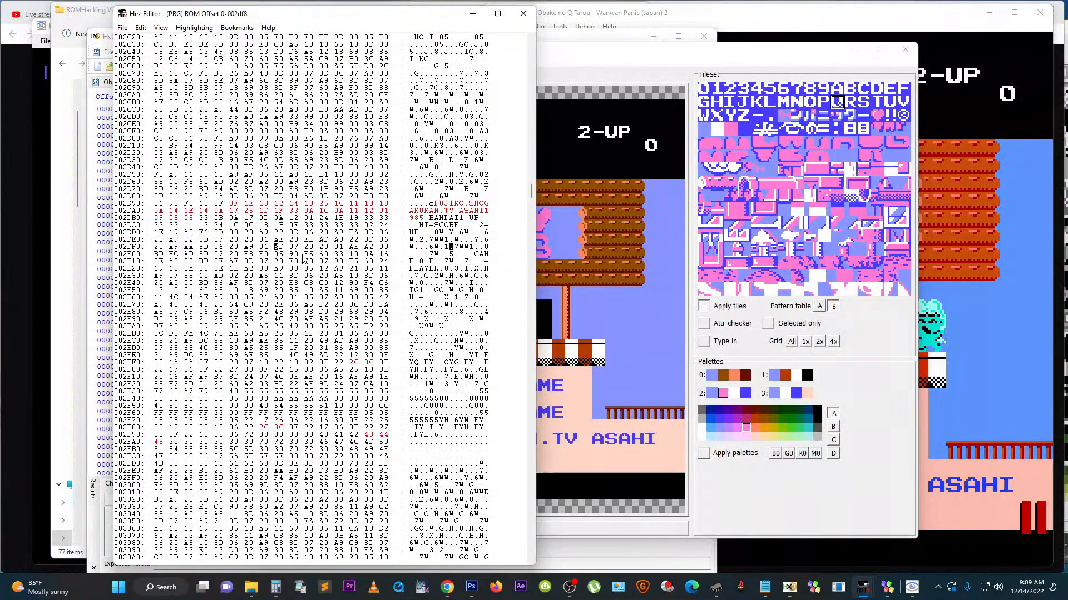
key("ctrl+f")
double_click(187, 78)
type("717172")
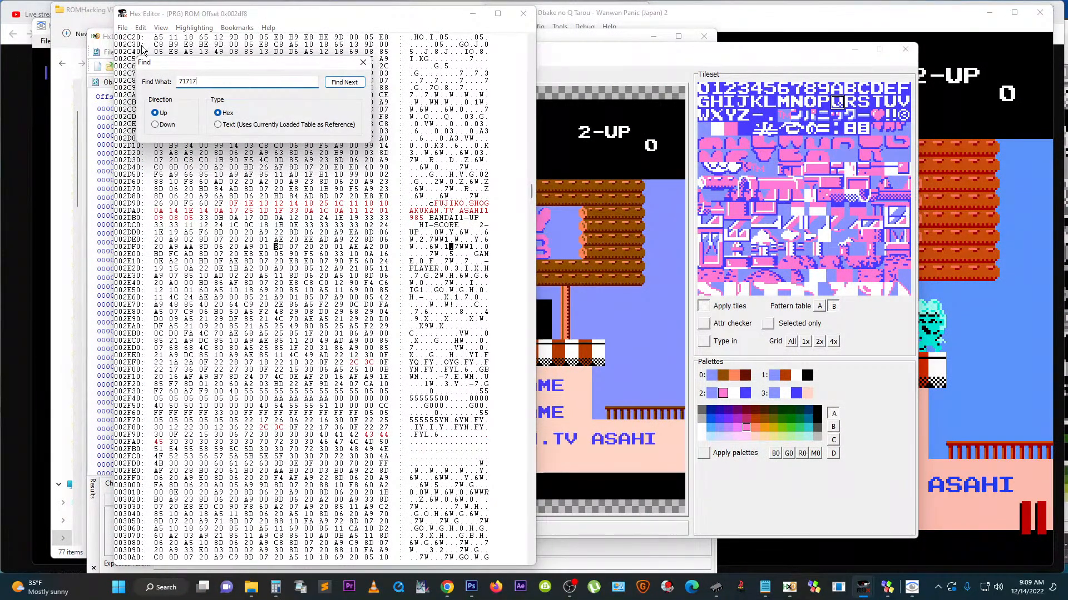
left_click(352, 83)
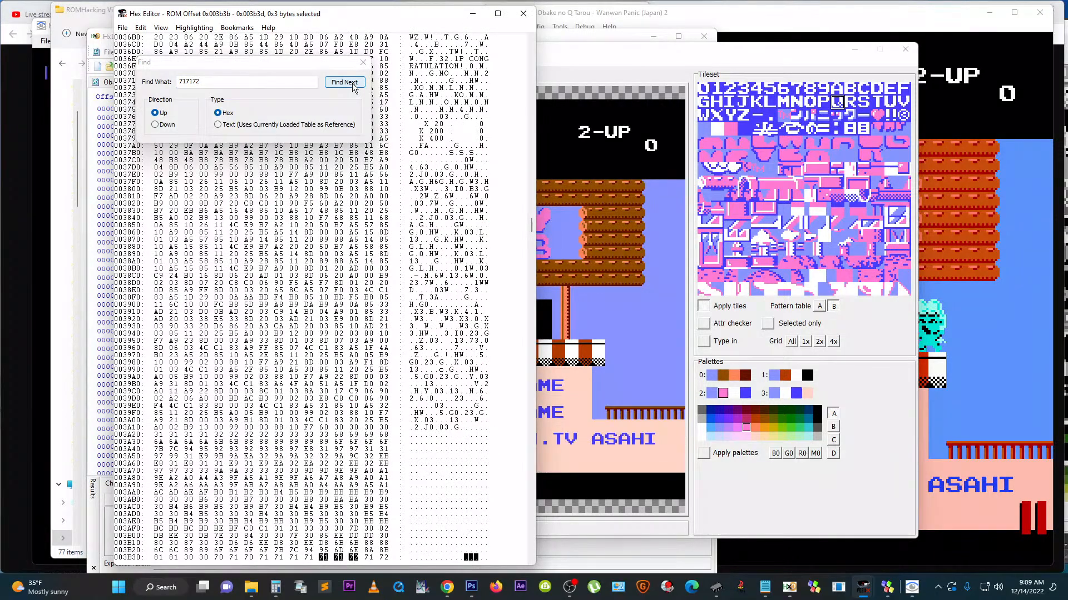
left_click(351, 82)
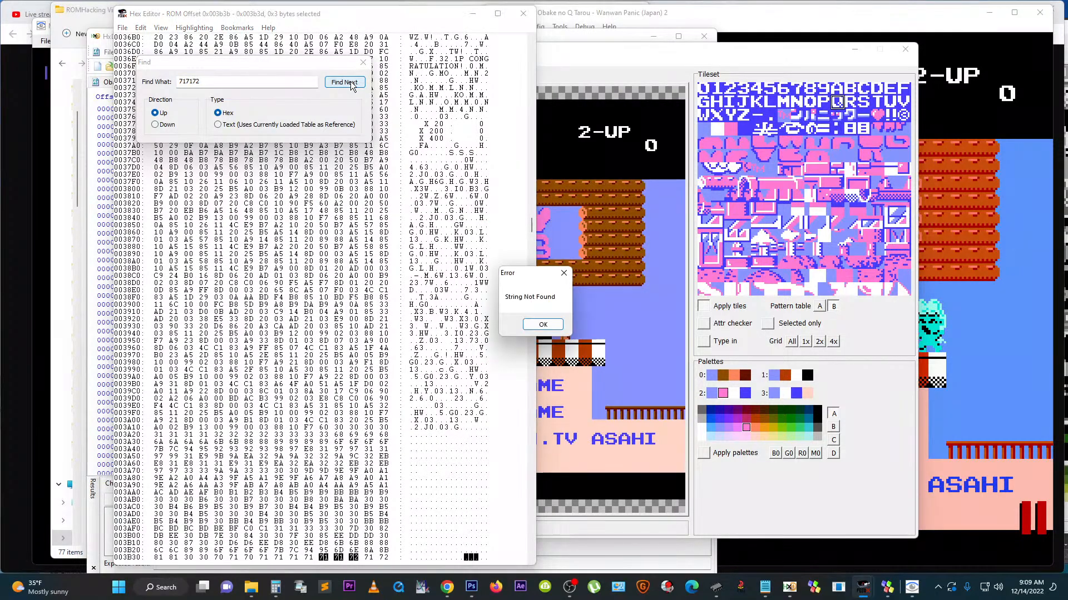
left_click(536, 327)
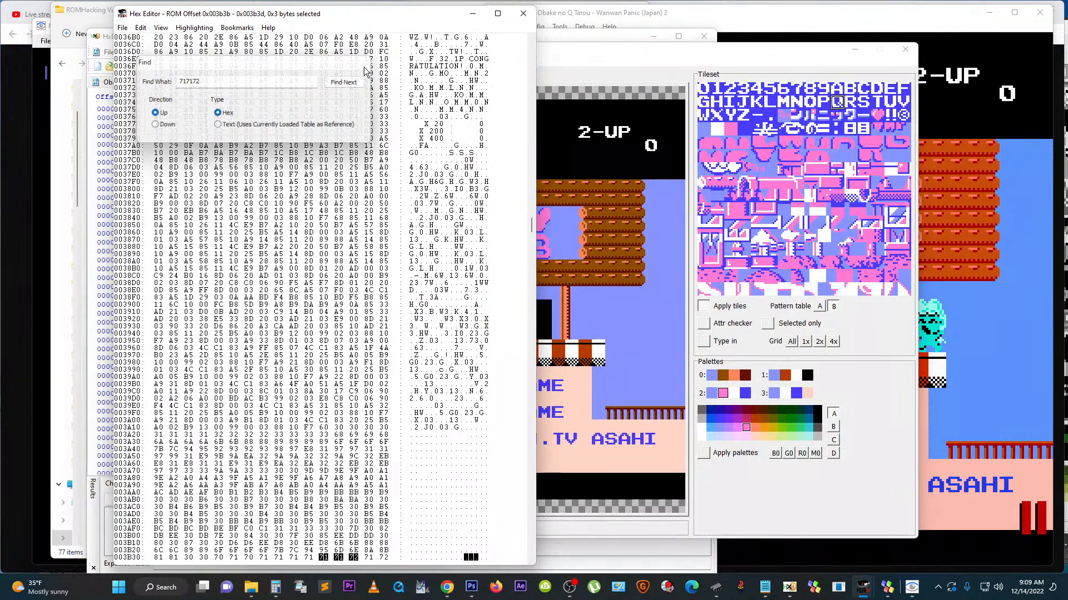
key("Escape")
left_click(531, 562)
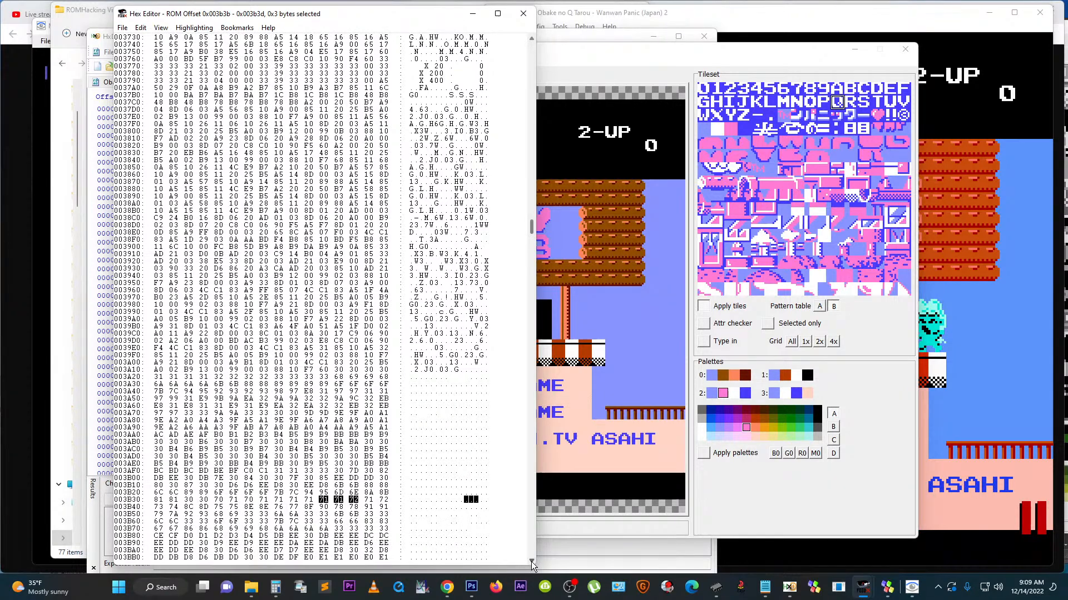
left_click_drag(612, 52, 726, 43)
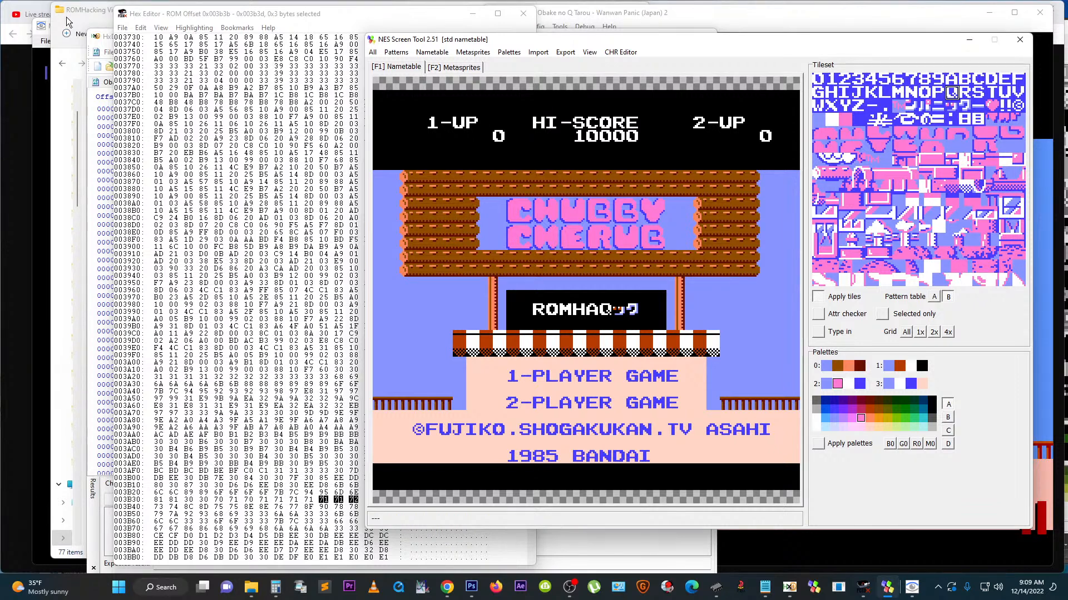
Step: Compare the ROM's title text near 0x2D90–0x2EB8 against the edited title nametable
left_click(181, 16)
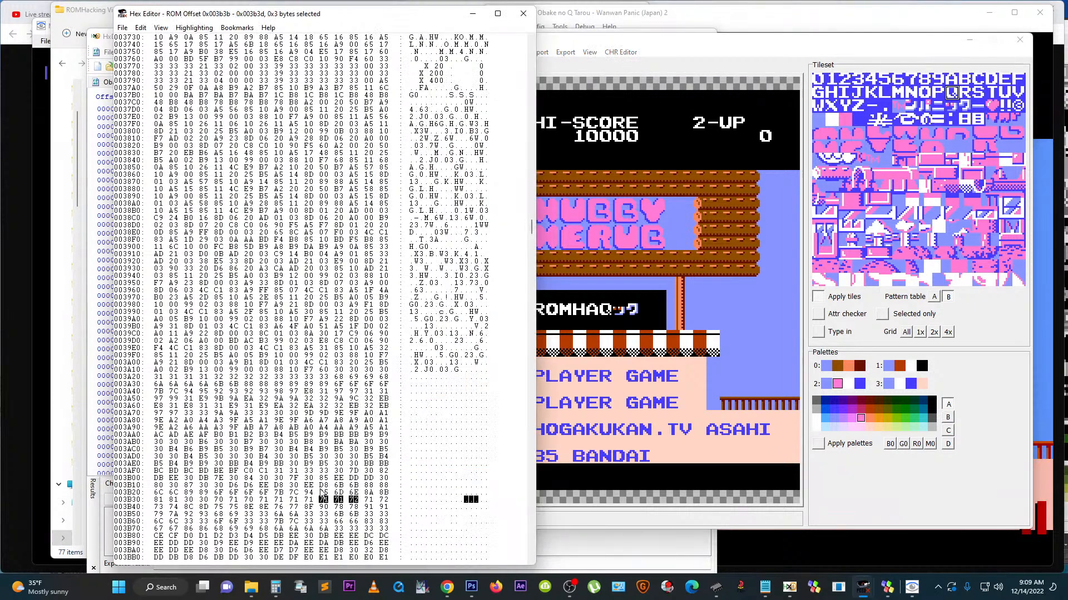
left_click_drag(531, 224, 528, 197)
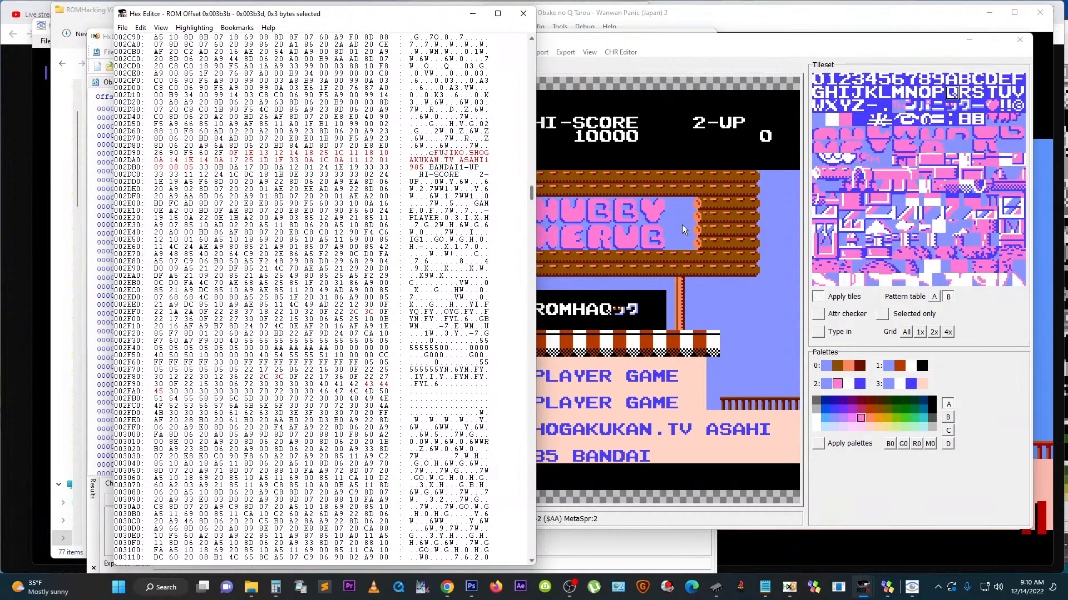
left_click(661, 69)
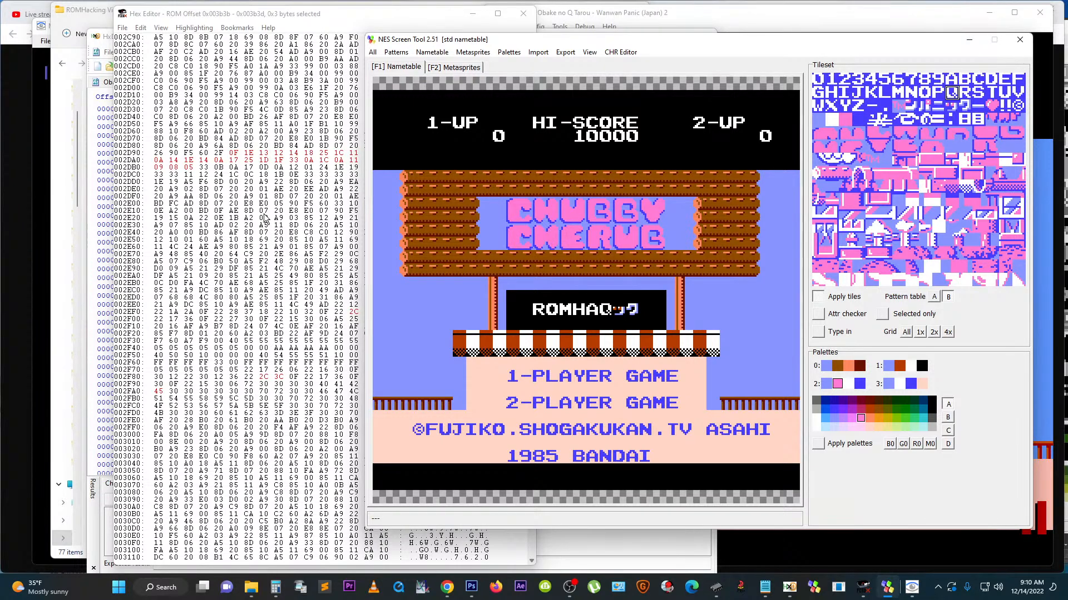
left_click(271, 167)
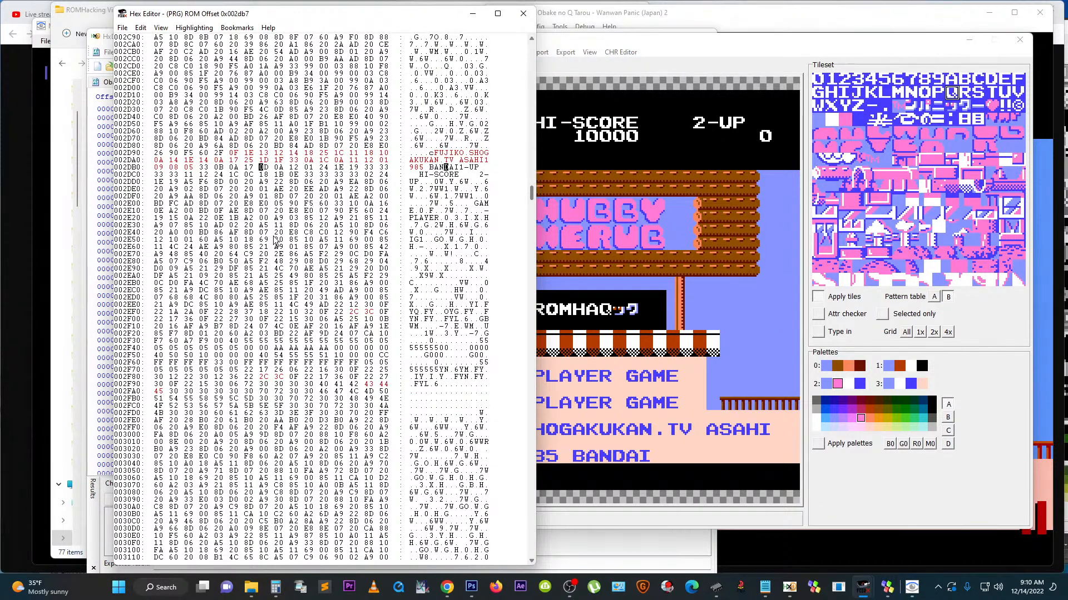
left_click(278, 283)
left_click_drag(601, 40, 684, 38)
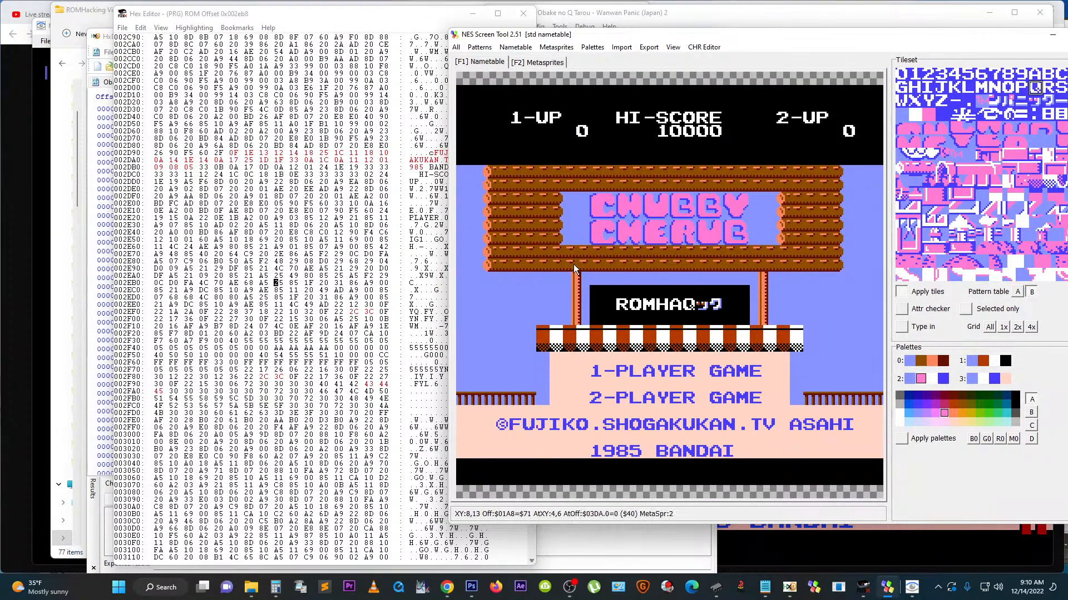
left_click(277, 265)
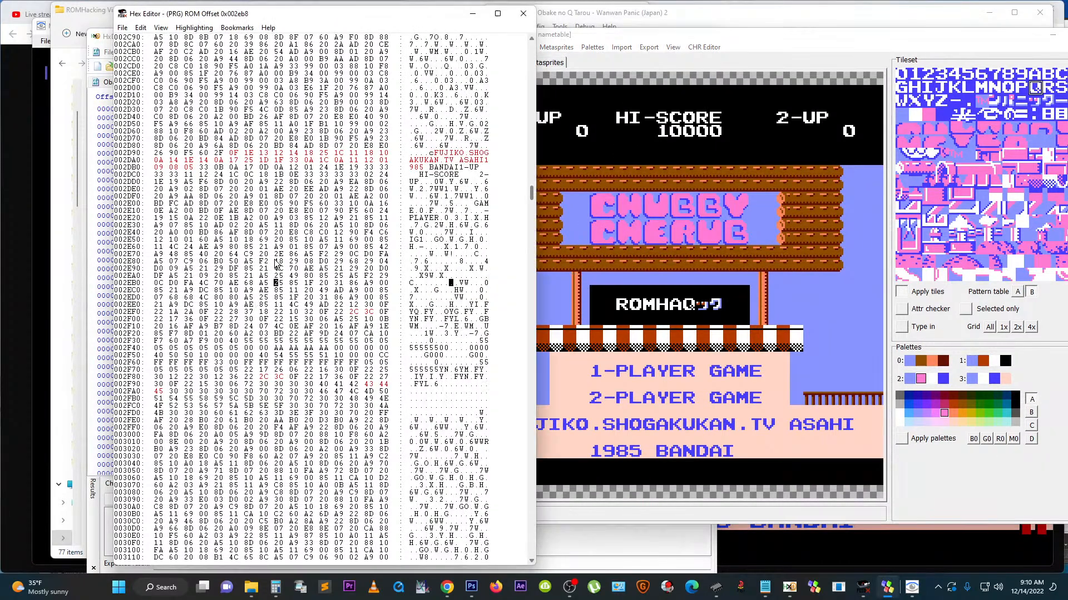
left_click(277, 266)
mouse_move(864, 594)
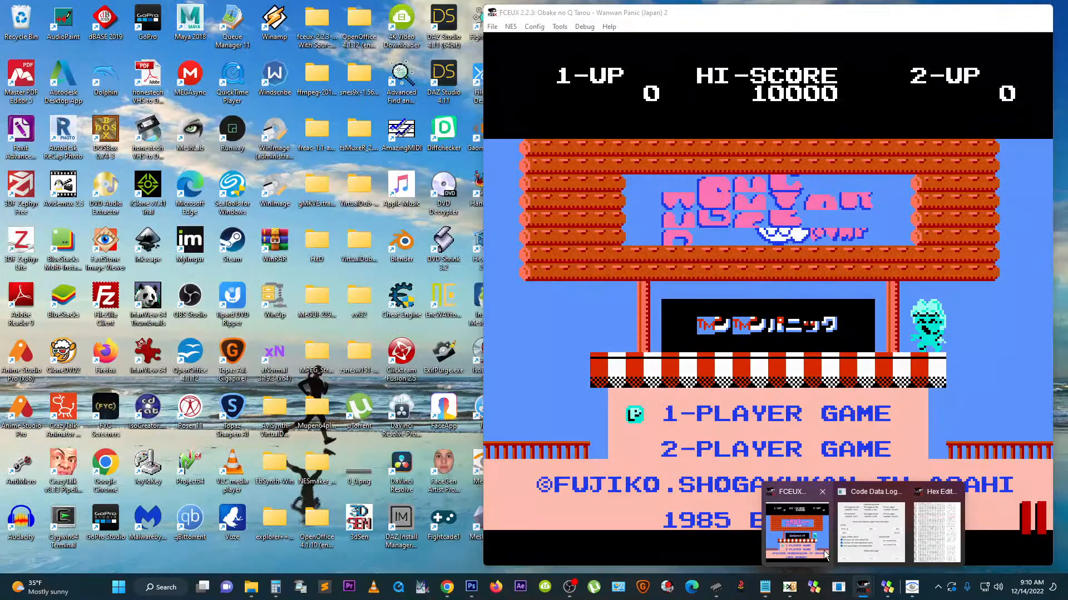
Step: Inspect the title screen in the Name Table Viewer, then start a hex search in the ROM
left_click(807, 504)
left_click(585, 27)
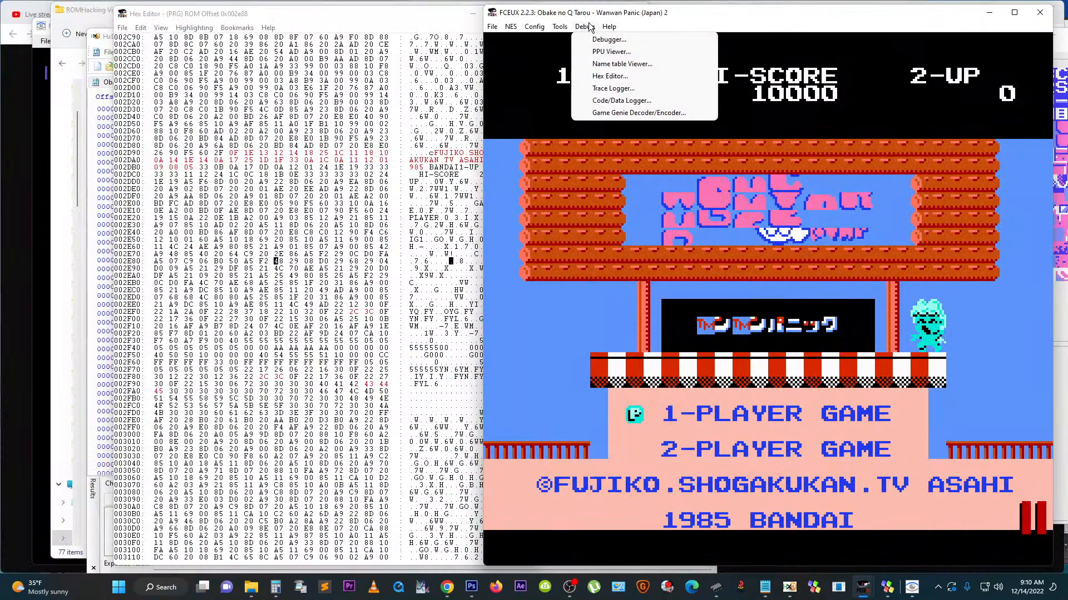
left_click(634, 63)
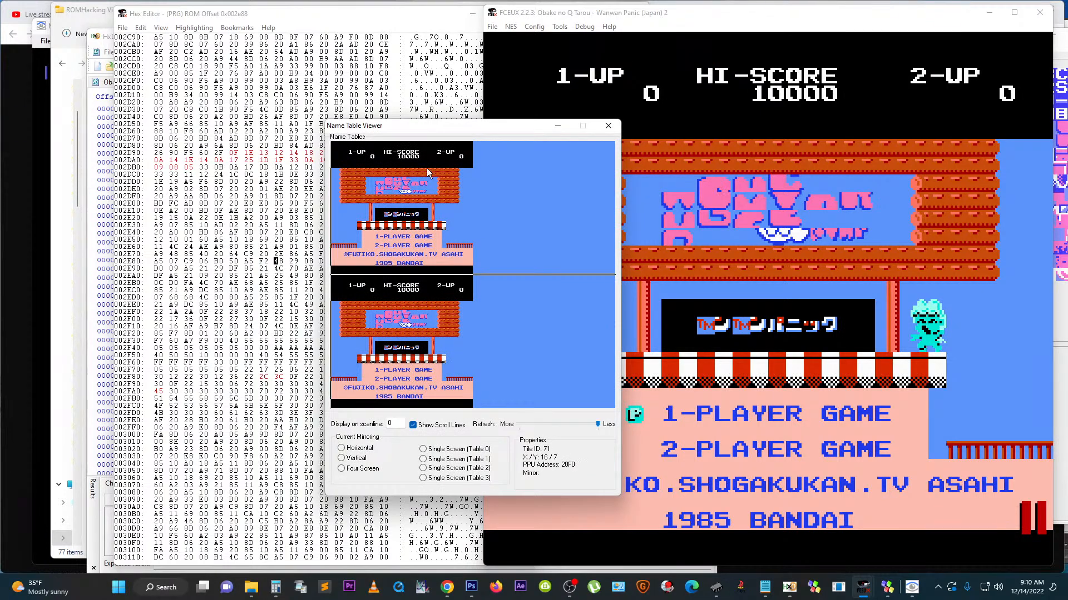
left_click(607, 127)
left_click(279, 110)
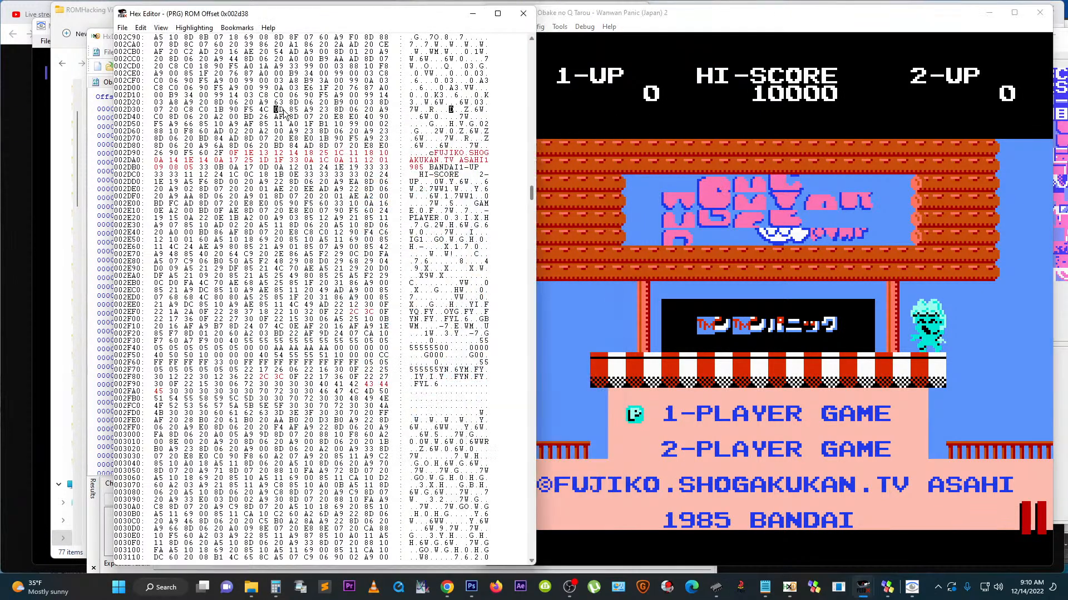
key("ctrl+f")
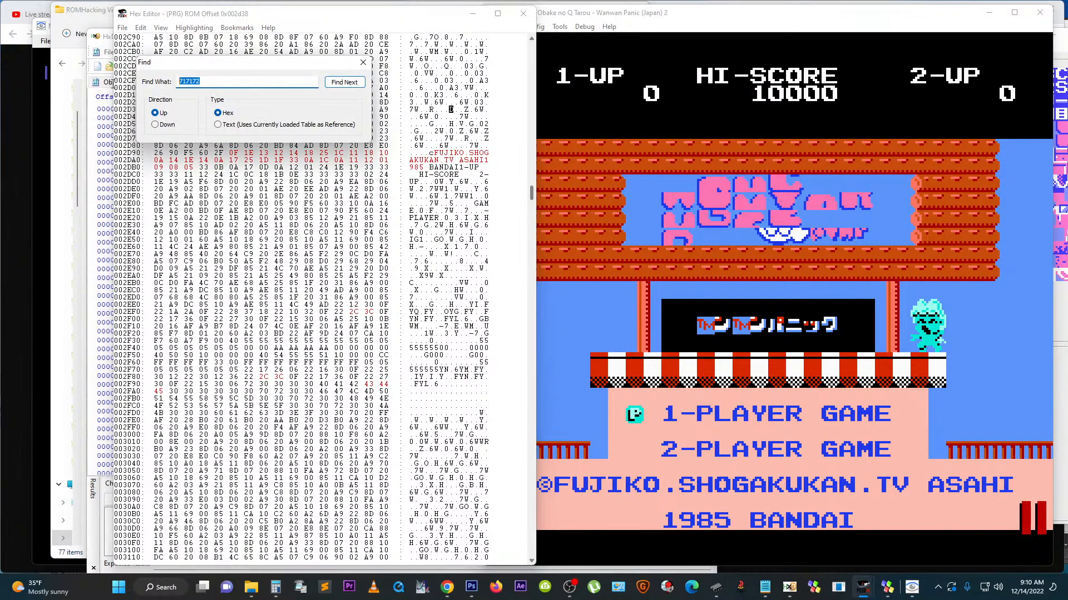
Step: Find bytes 40 41 42 in the ROM, set the caret at 0x2F97, and place the editor beside HxD
type("404142")
left_click(350, 83)
left_click(364, 63)
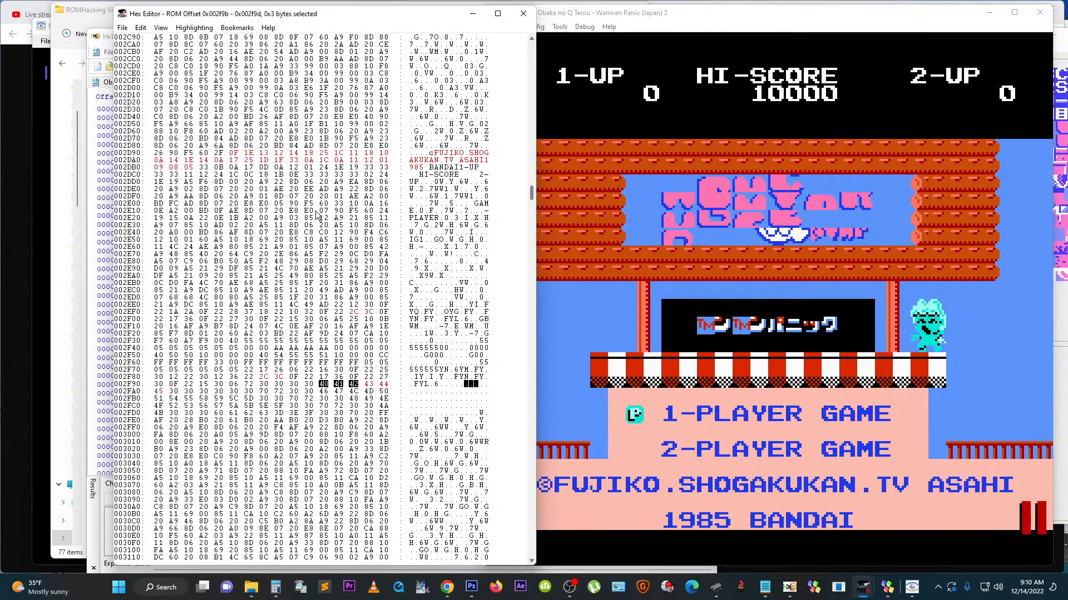
left_click(263, 385)
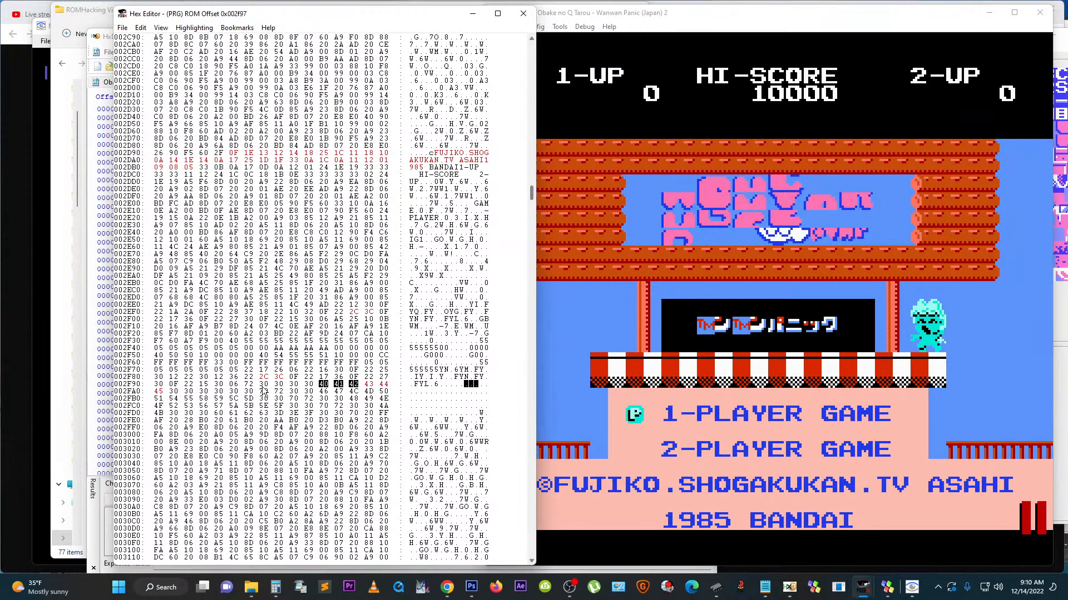
left_click_drag(286, 18, 291, 18)
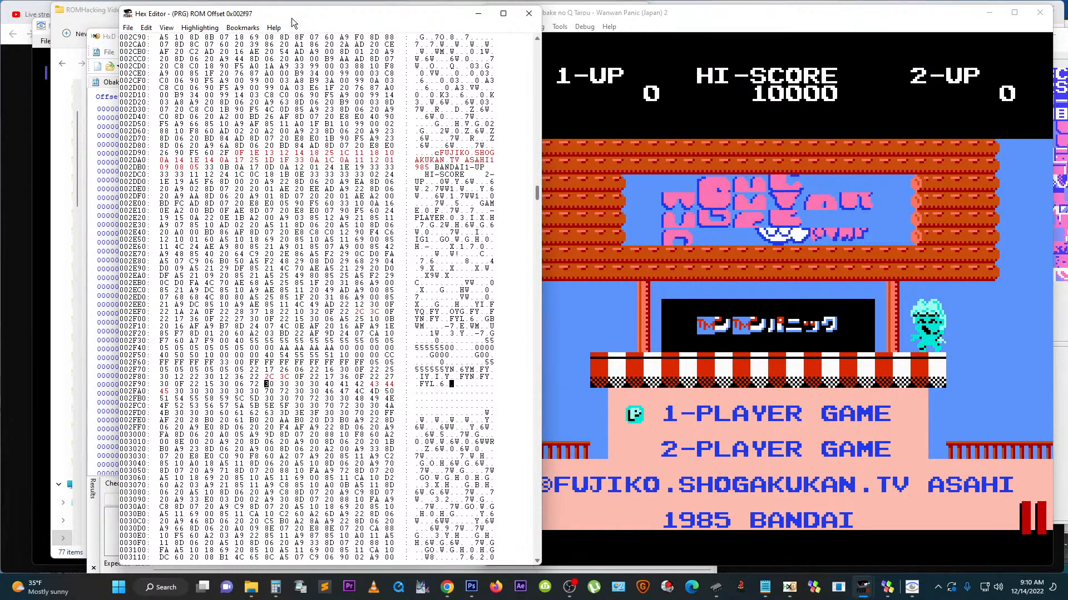
left_click_drag(289, 22, 706, 27)
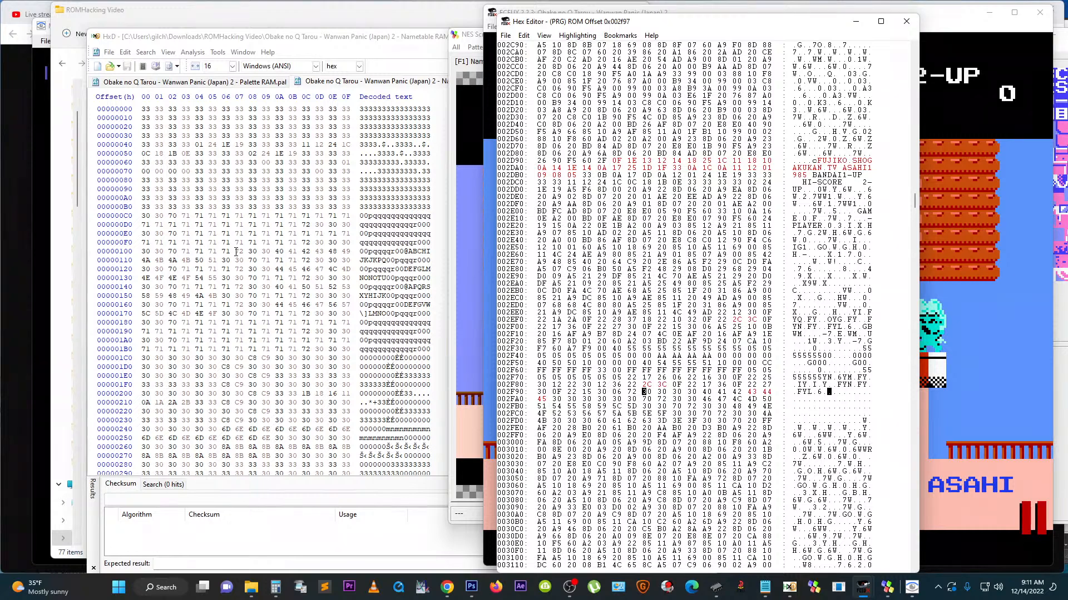
Step: Copy the first 18-byte title row from HxD and paste it into the ROM at 0x2F96
left_click(237, 252)
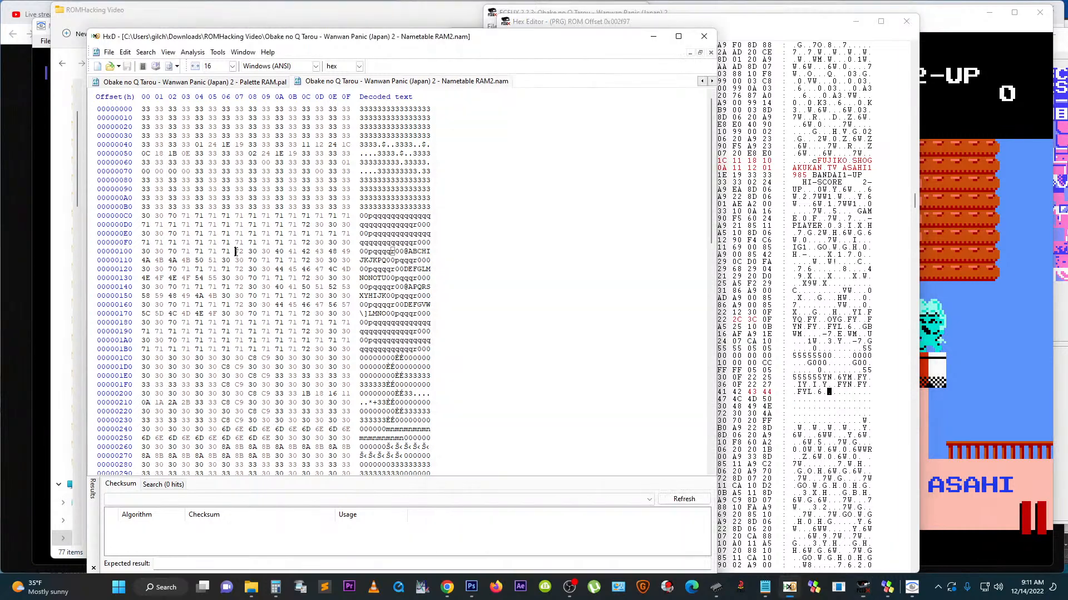
left_click_drag(237, 252, 269, 252)
mouse_move(266, 257)
left_mouse_down()
mouse_move(227, 259)
mouse_move(255, 259)
left_mouse_up()
key("ctrl+c")
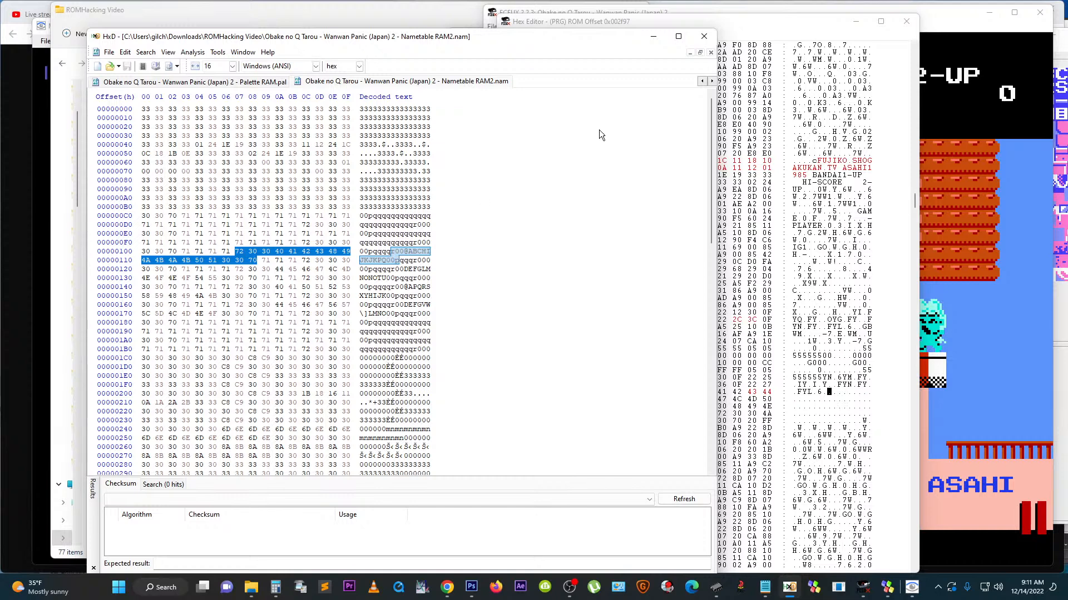
left_click(736, 61)
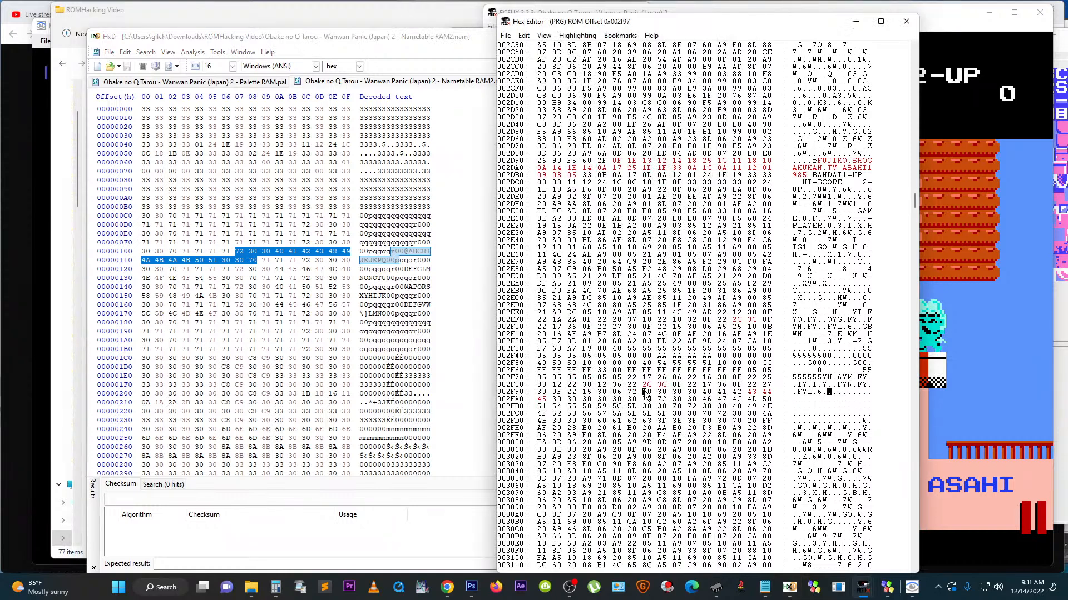
key("Left")
key("ctrl+v")
Step: Paste the next two rows, bytes 0x125–0x137 and 0x145–0x157, at 0x2FA8 and 0x2FBA
left_click(236, 271)
left_click_drag(236, 269, 255, 278)
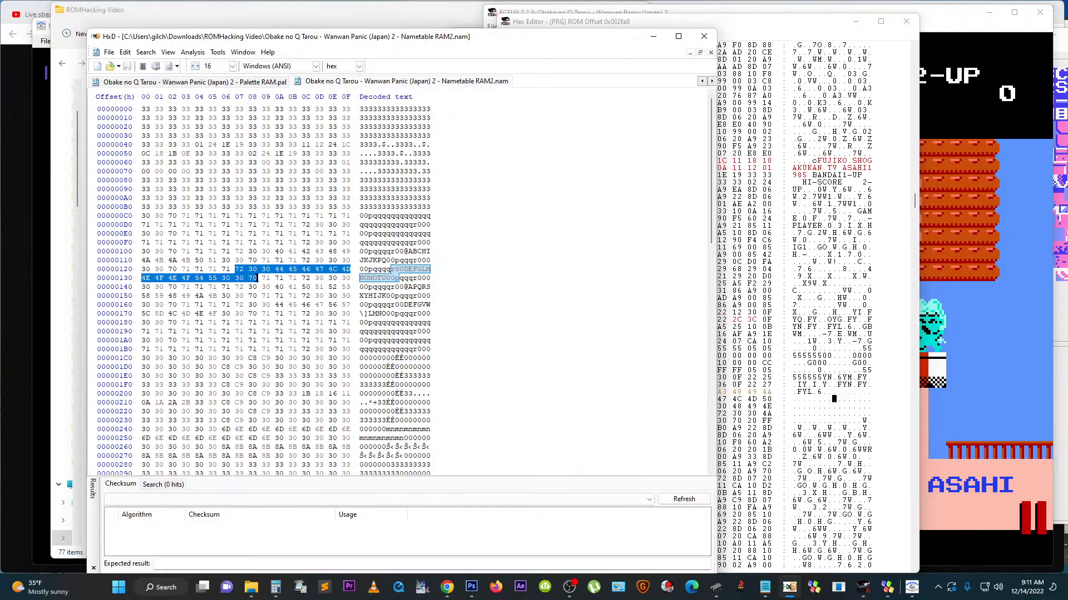
left_click(751, 21)
key("ctrl+v")
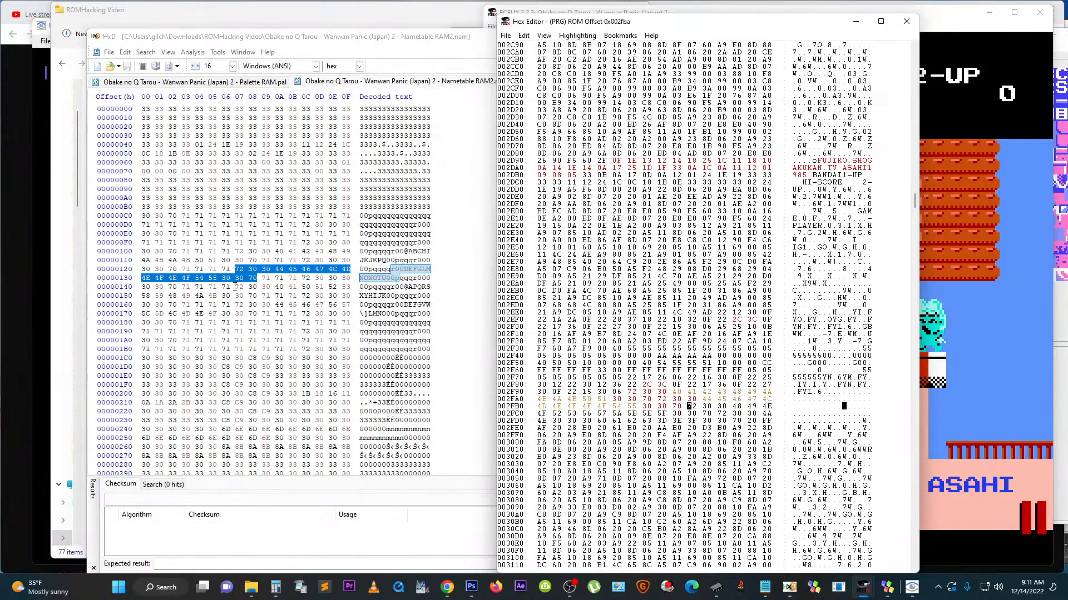
left_click(236, 289)
left_click_drag(236, 287, 257, 296)
key("ctrl+c")
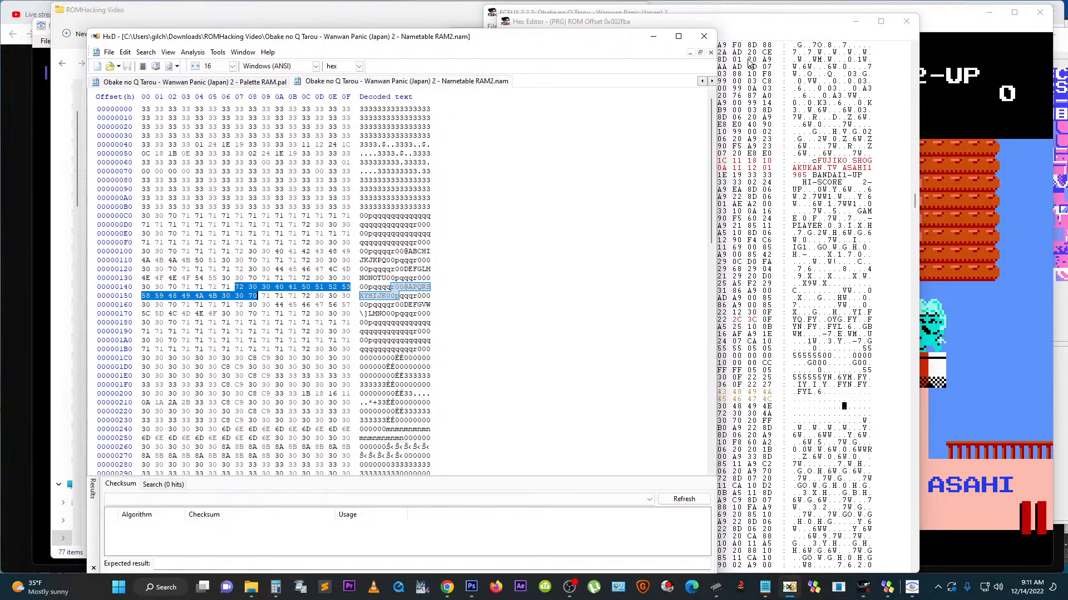
left_click(742, 29)
key("ctrl+v")
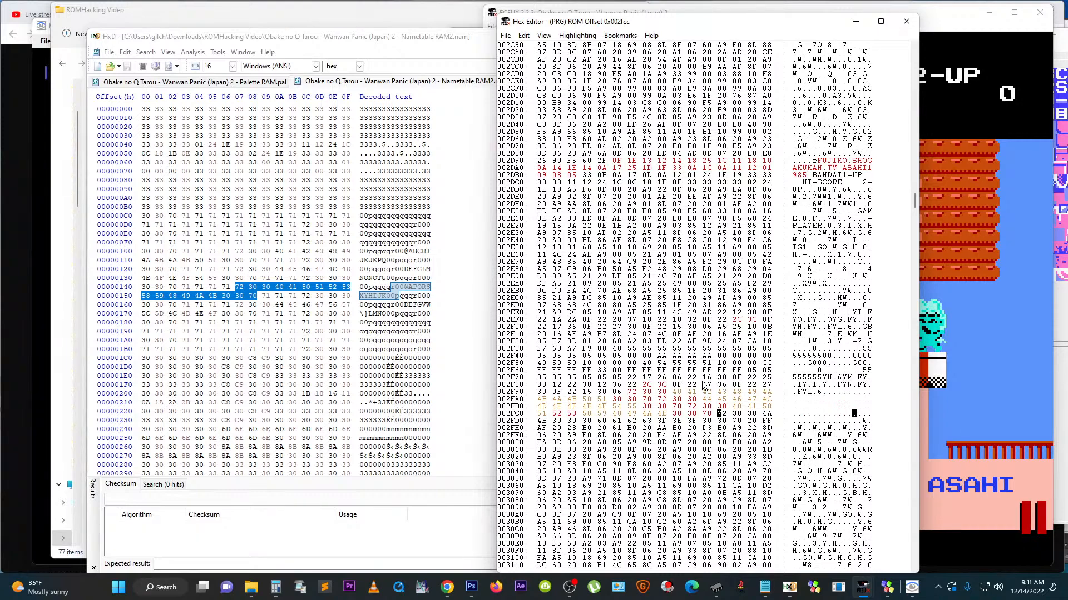
left_click(971, 250)
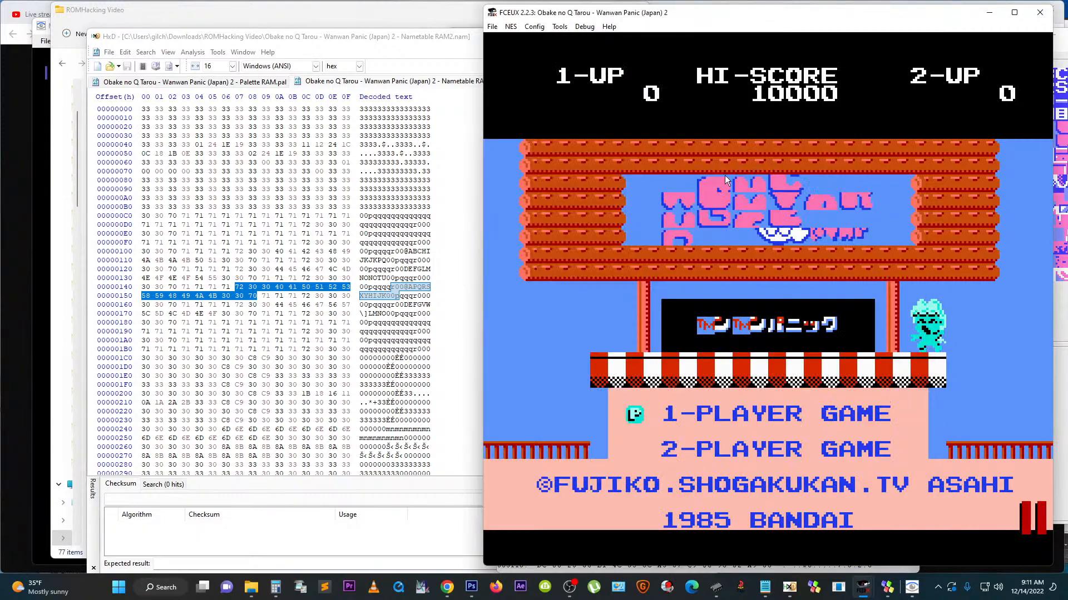
left_click_drag(601, 9, 710, 9)
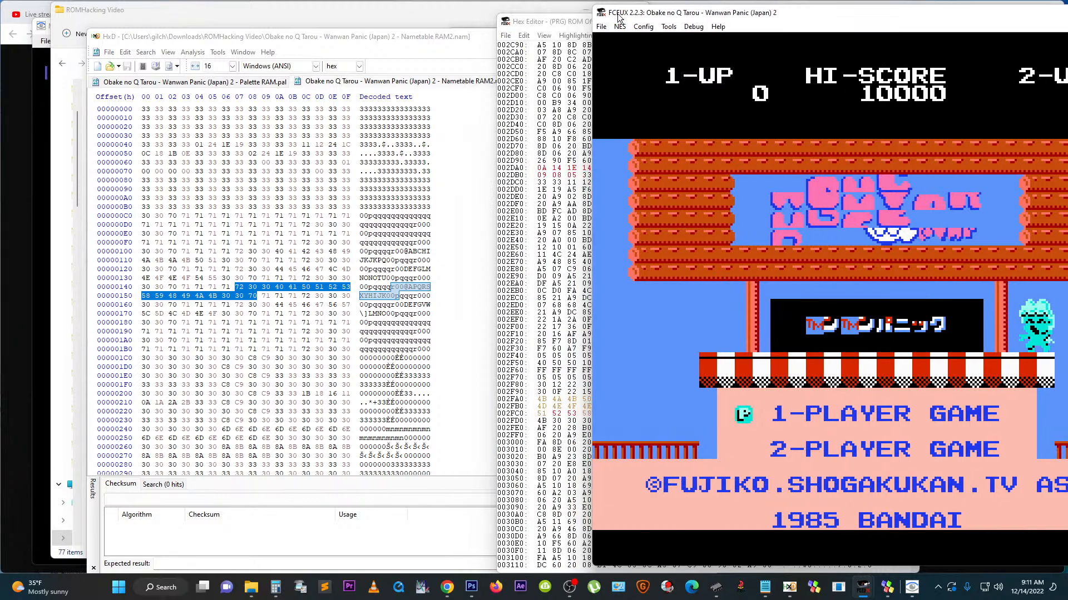
Step: Arrange the ROM hex editor and HxD windows side by side
left_click(525, 22)
left_click_drag(430, 23, 457, 20)
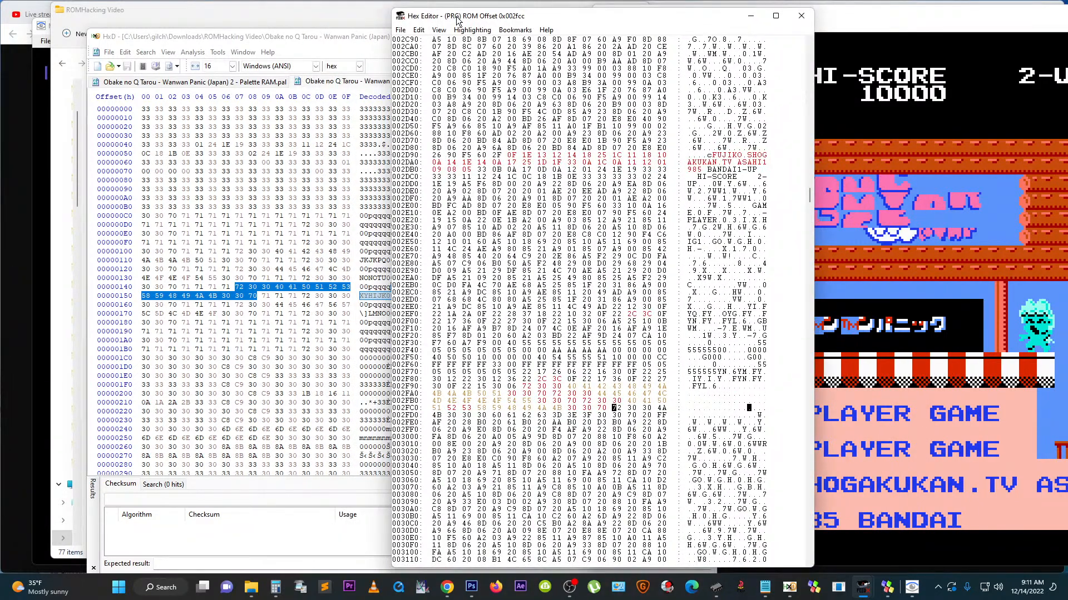
left_click_drag(232, 40, 186, 36)
left_click_drag(683, 14, 791, 20)
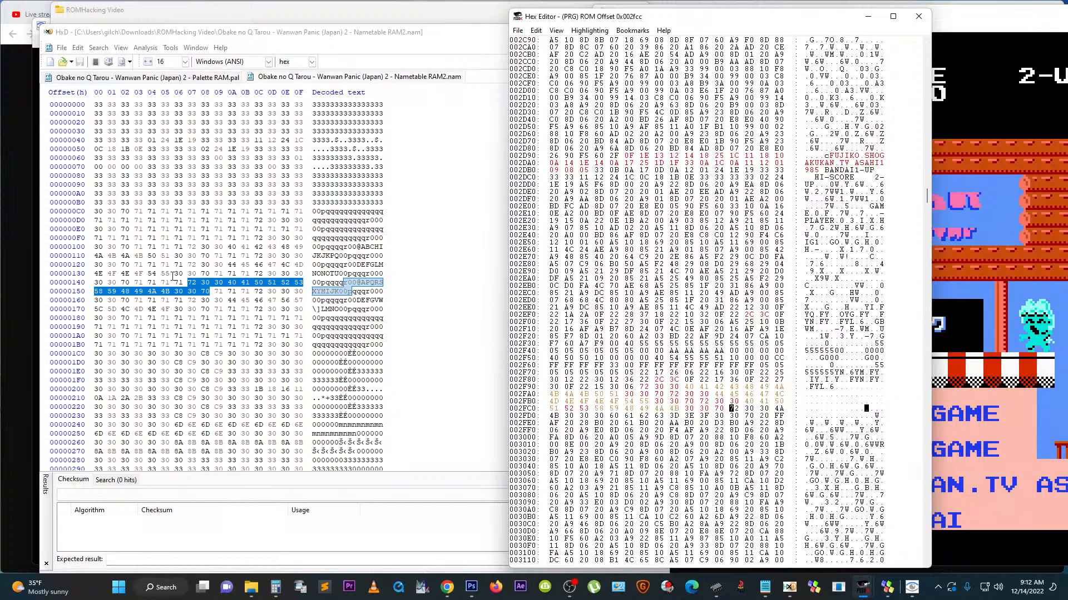
Step: Copy the fourth row, bytes 0x167–0x178, from HxD and paste it into the ROM at 0x2FCC
left_click(190, 301)
left_click_drag(190, 301, 207, 309)
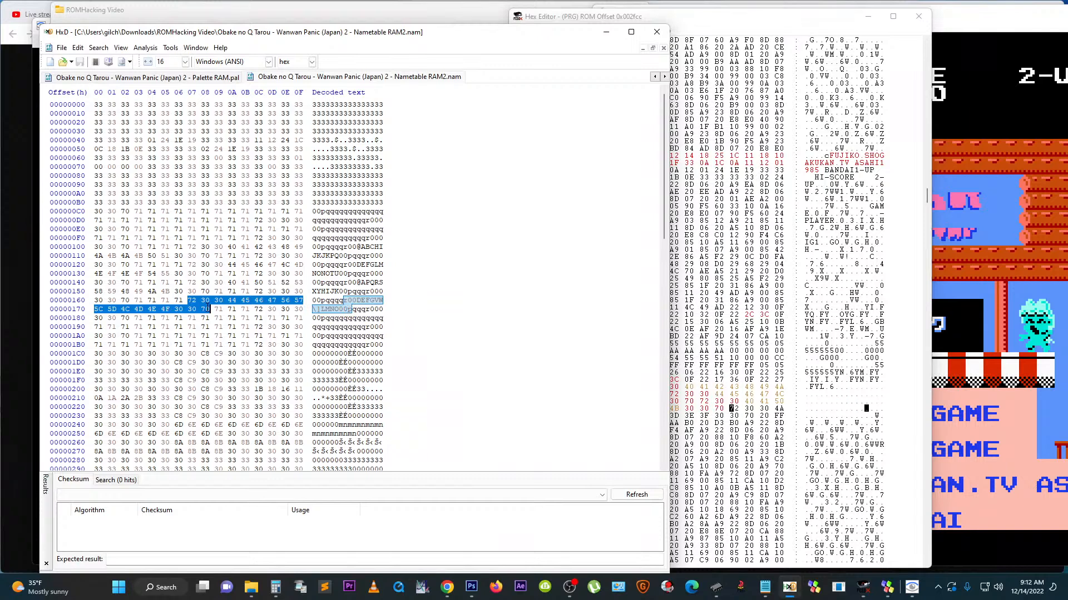
left_click(714, 20)
key("ctrl+v")
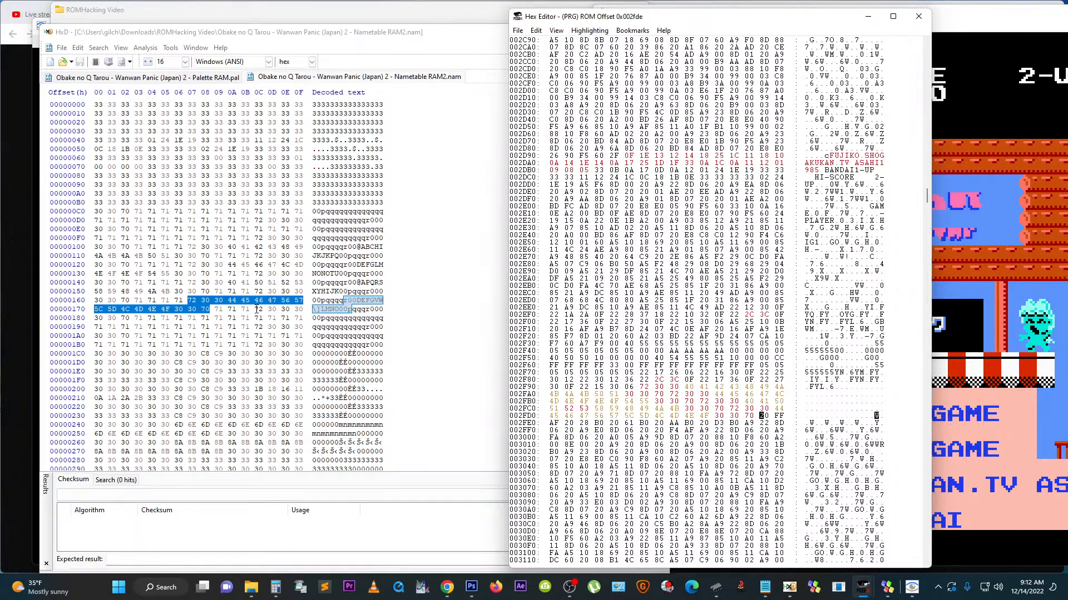
left_click_drag(763, 12, 439, 15)
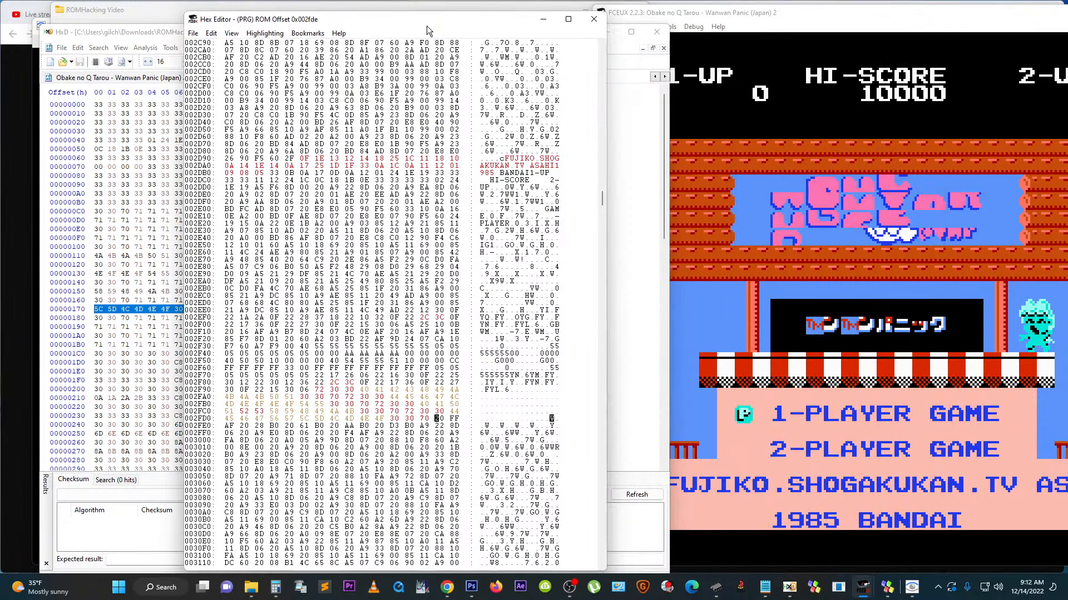
left_click(320, 240)
Step: Save the edited ROM, reset the game, and pause on the CHUBBY CHERUB title screen
left_click(195, 34)
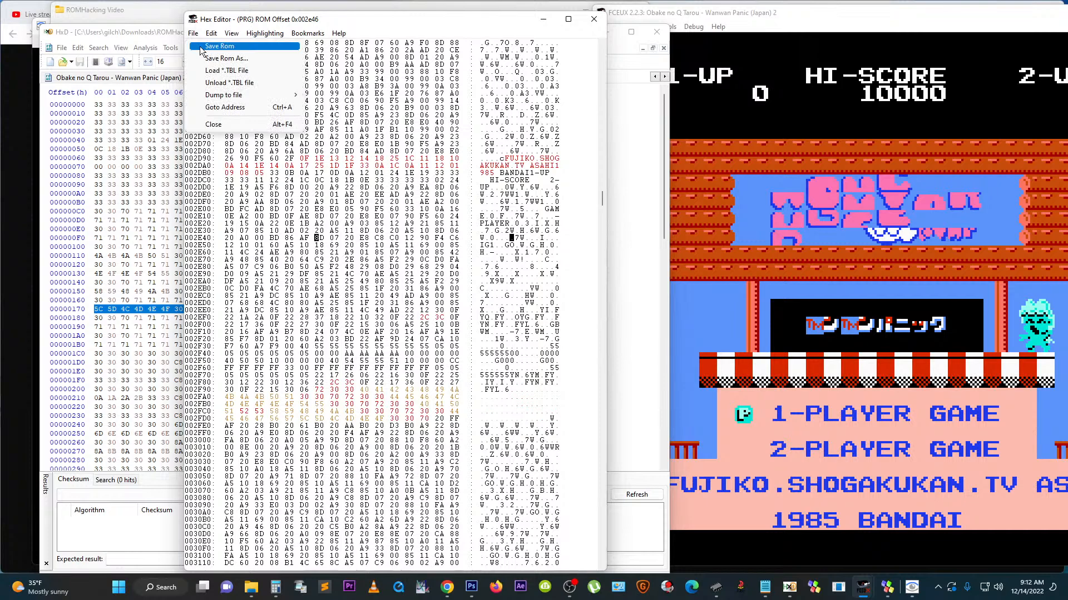
left_click(204, 47)
left_click(349, 376)
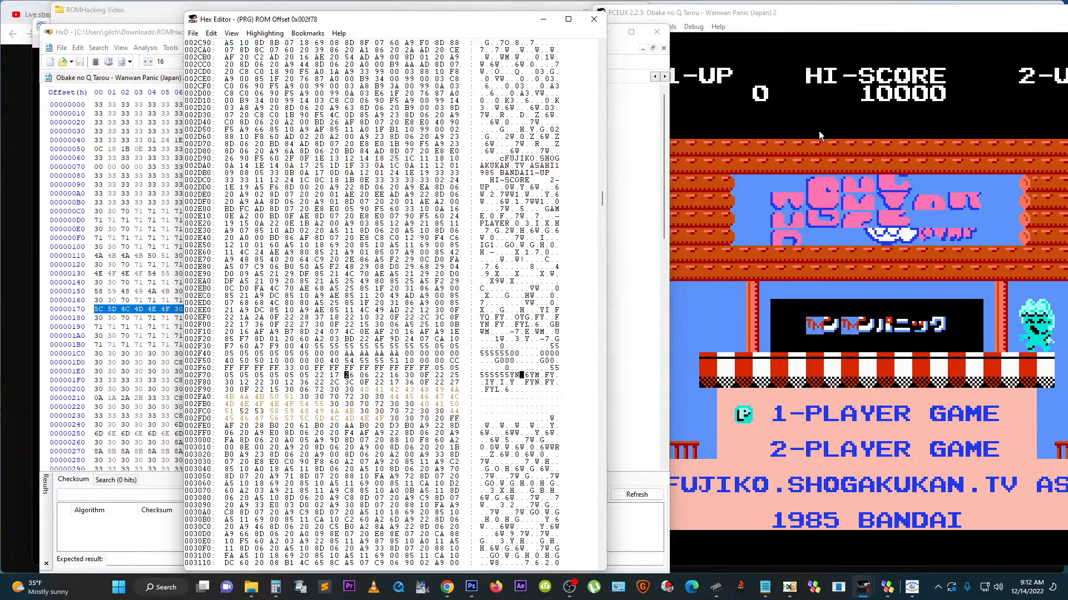
left_click(782, 95)
left_click(620, 27)
left_click(622, 40)
left_click_drag(738, 16, 484, 21)
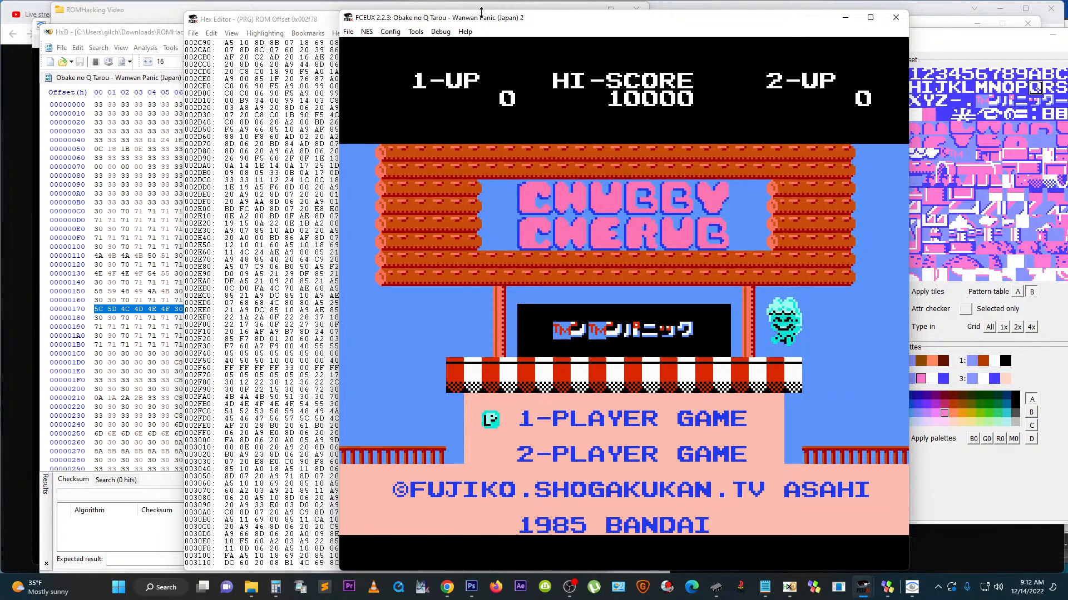
key("Pause")
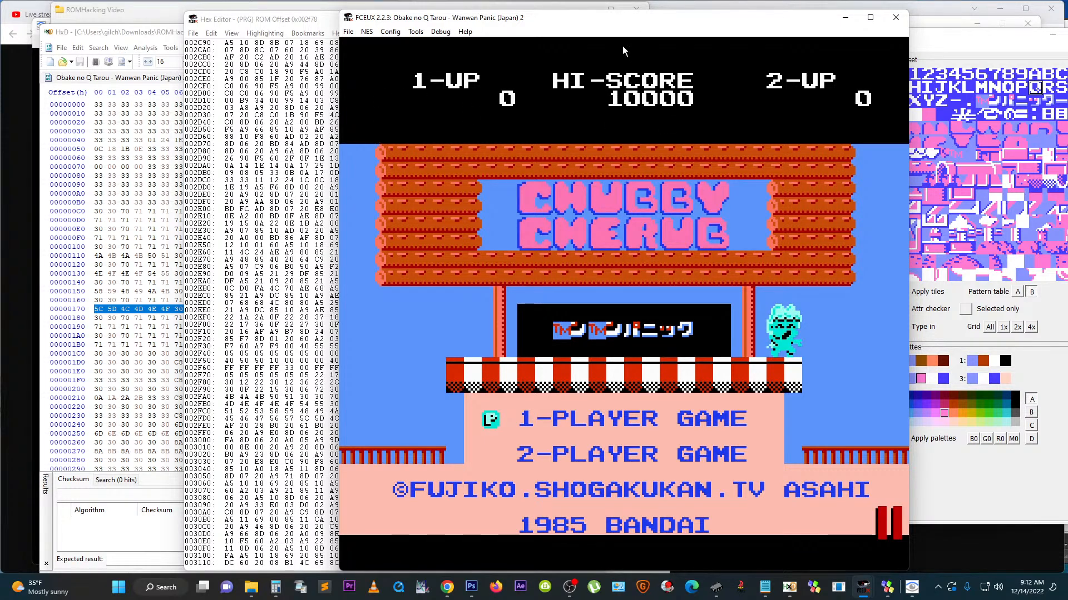
left_click_drag(262, 19, 126, 20)
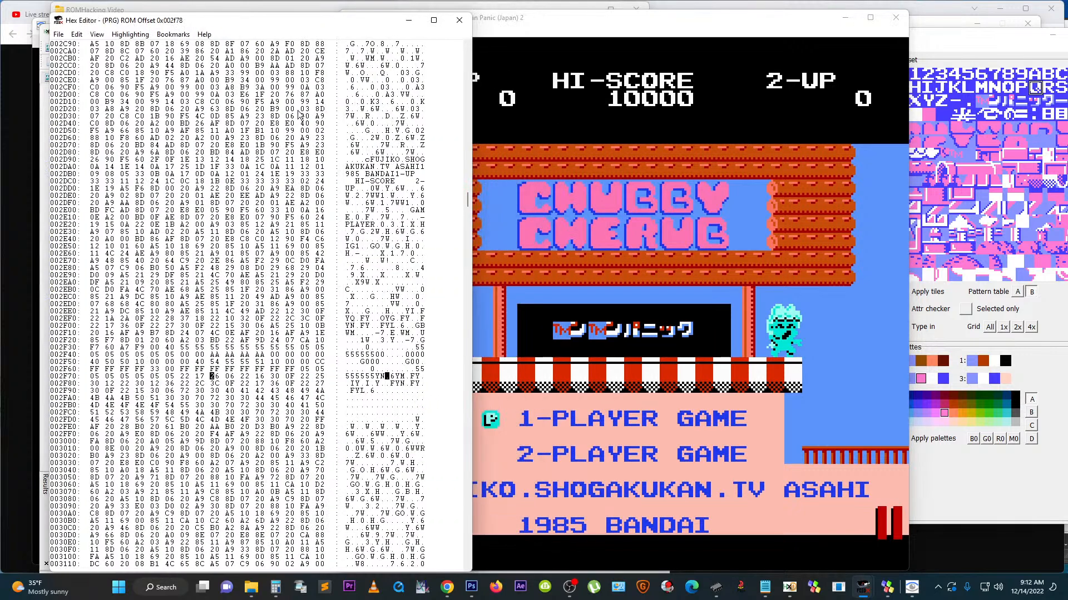
Step: Overwrite the FUJIKO.SHOGAKUKAN hex-editor text with 'CHUBBY CHERUB HACK' and save the ROM
left_click(372, 160)
type("CHUB")
type("BY ")
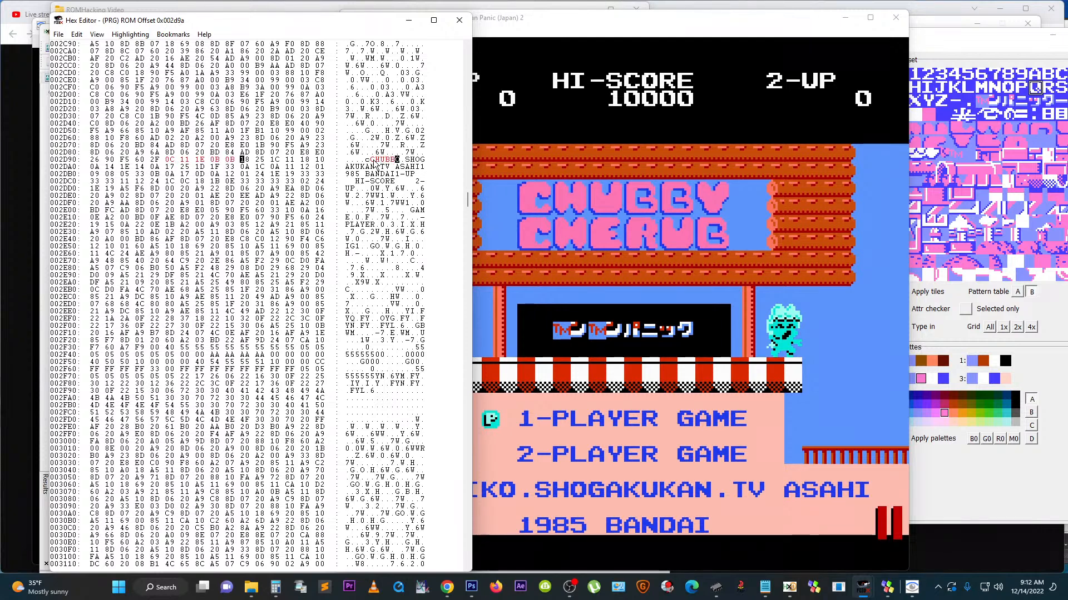
type("CHER")
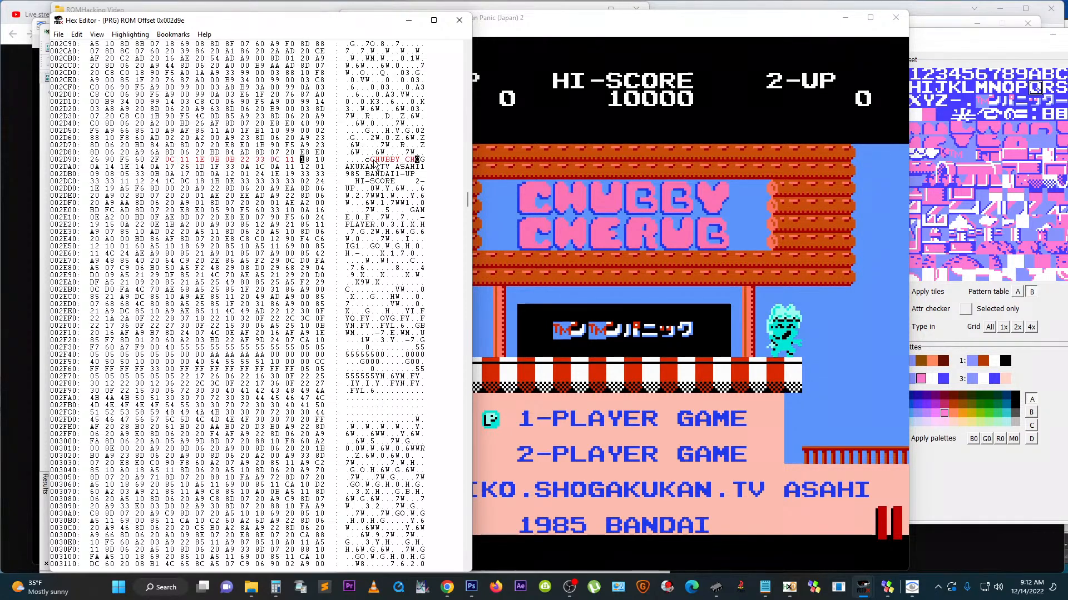
type("UB HA")
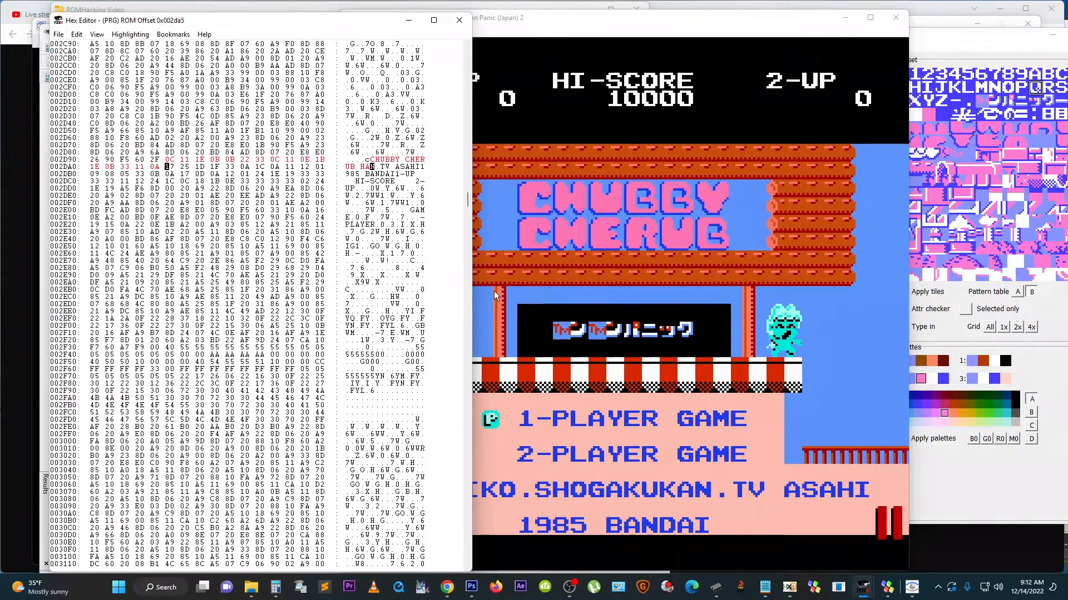
type("CK")
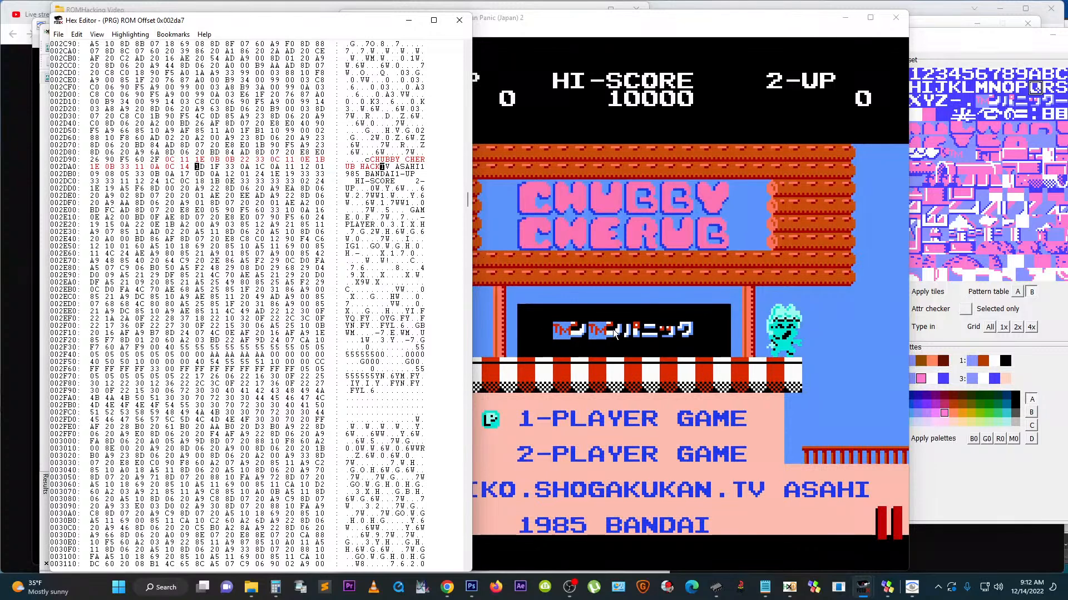
left_click(58, 35)
left_click(78, 47)
left_click(641, 349)
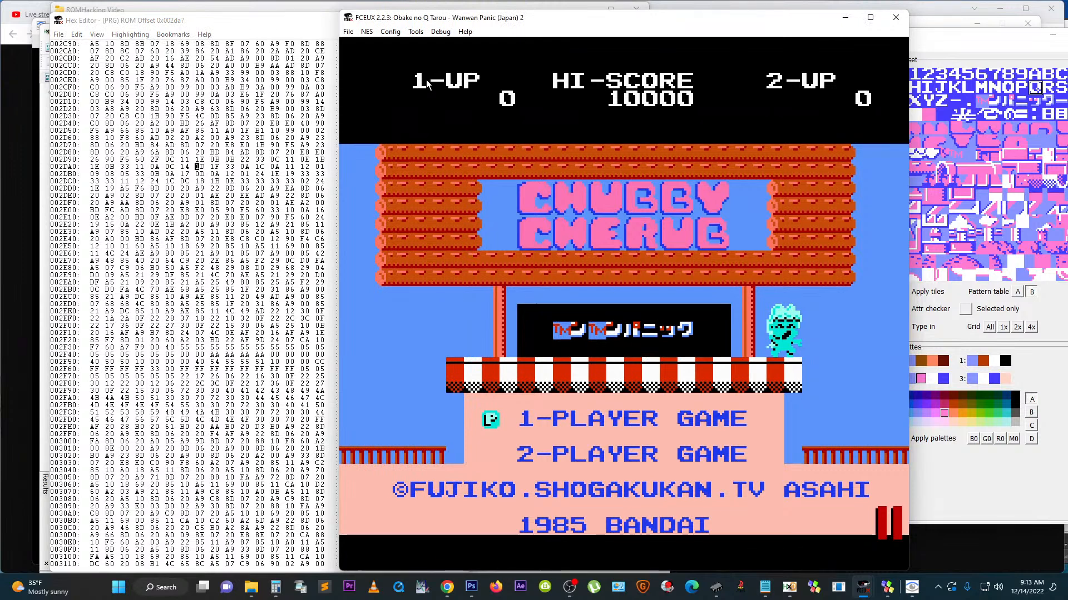
Step: Reset the game so the credit reads '©CHUBBY CHERUB HACKTV ASAHI', then pause emulation
left_click(372, 32)
left_click(384, 44)
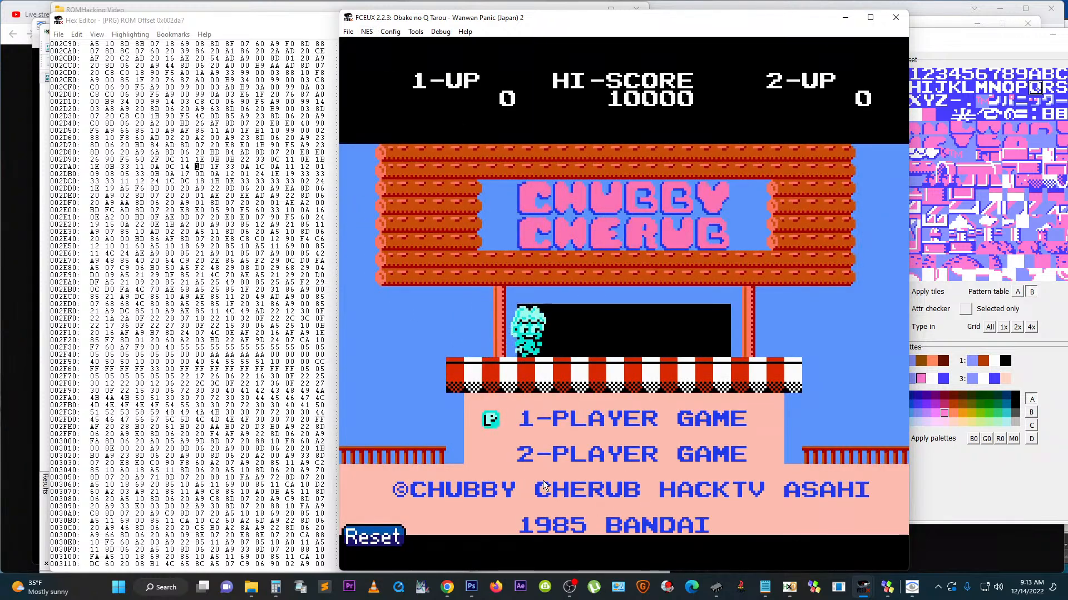
key("Pause")
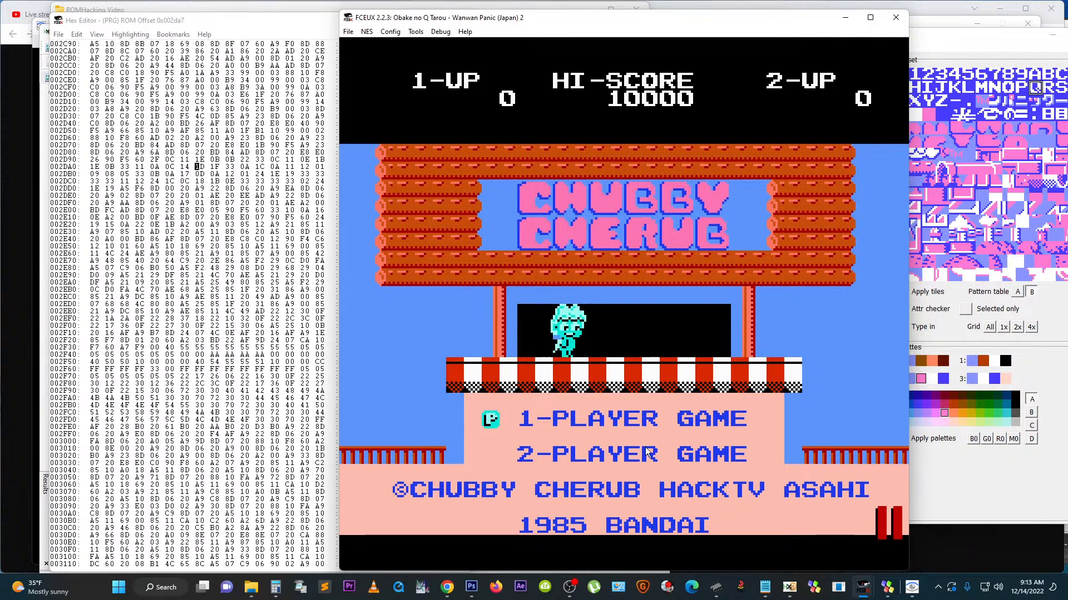
Step: Load Chubby Cherub (USA).nes from the ROMHacking Video folder into FCEUX
mouse_move(251, 588)
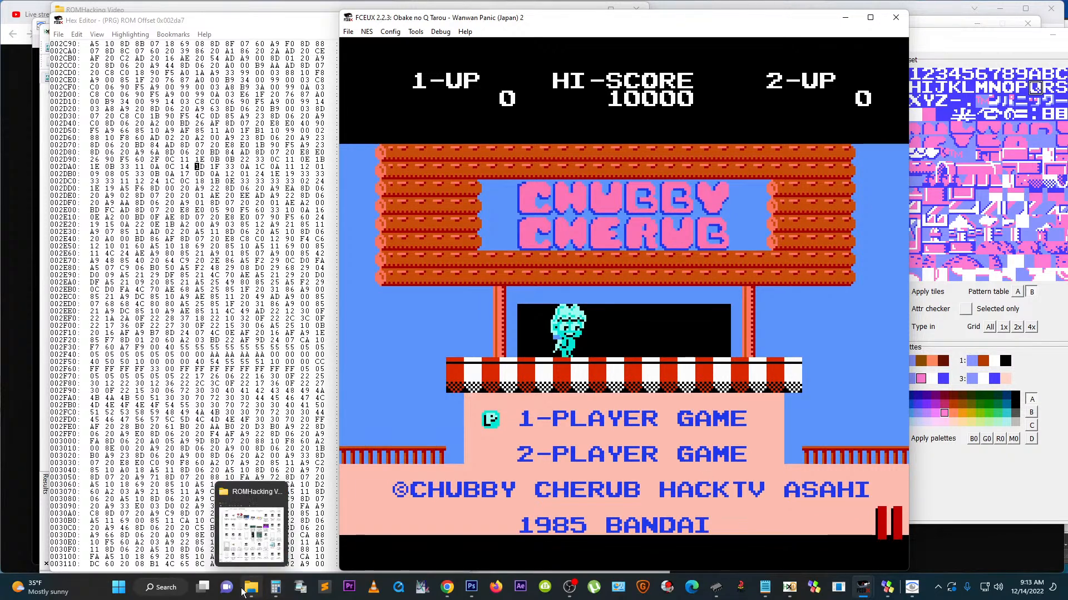
left_click(241, 556)
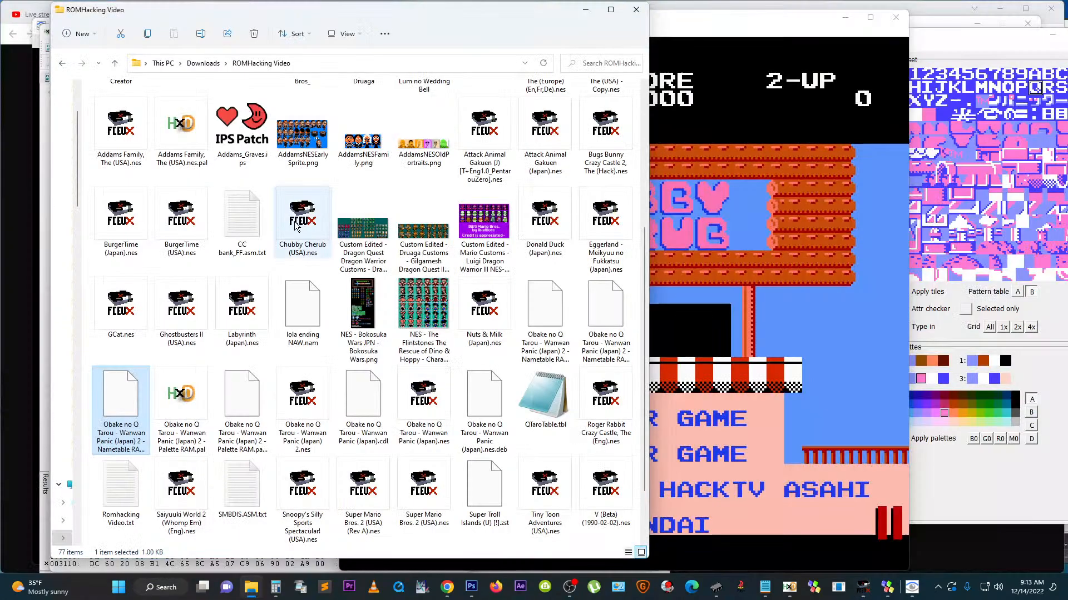
left_click(295, 231)
key("Return")
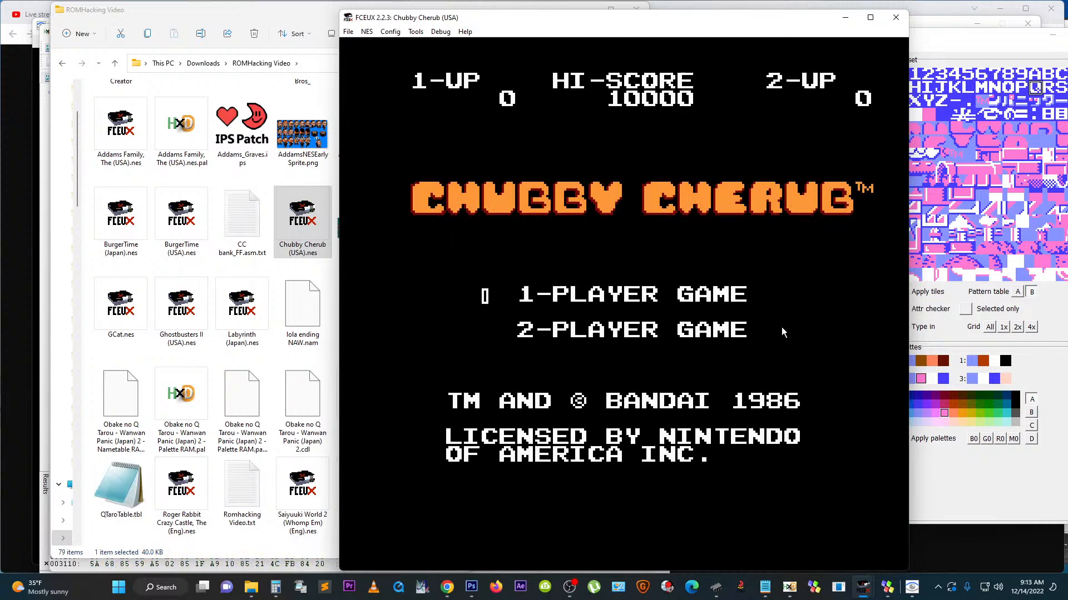
Step: Play the official game briefly, pause, then reset it to its 'TM AND © BANDAI 1986' title screen
key("Return")
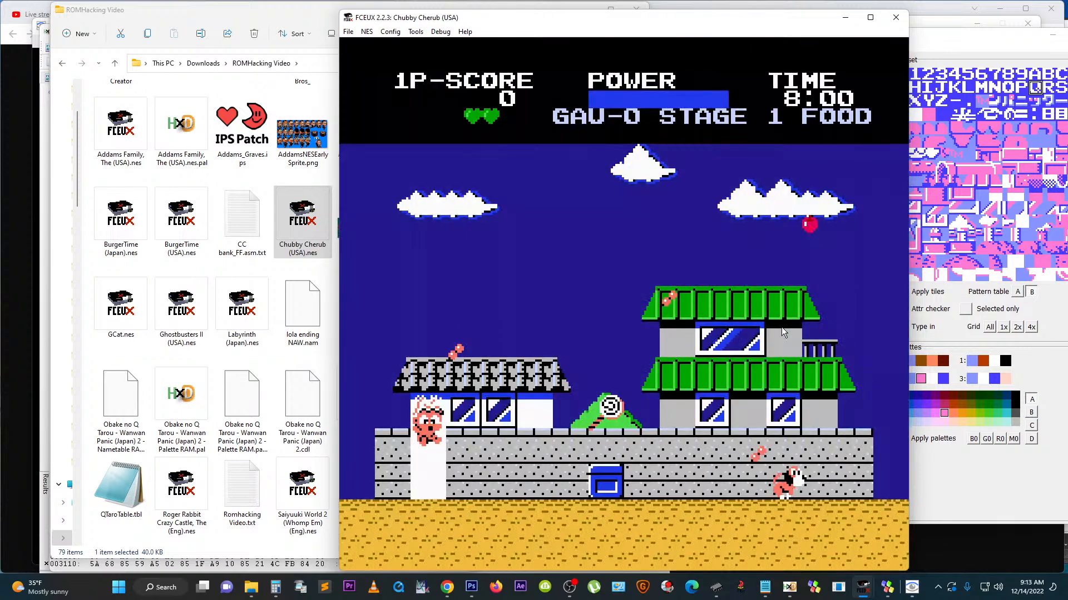
key("Return")
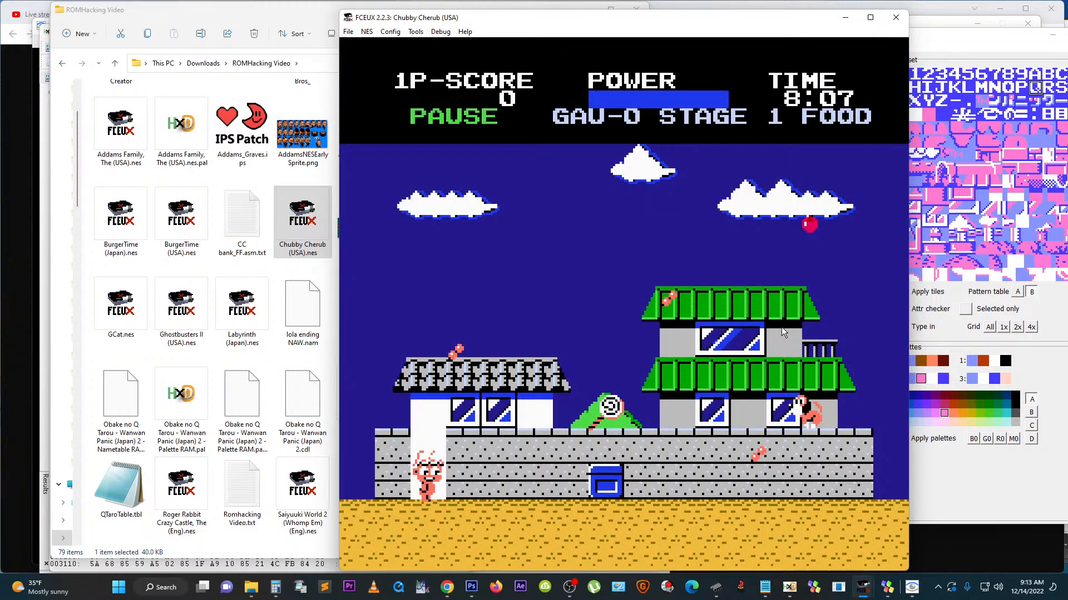
key("Pause")
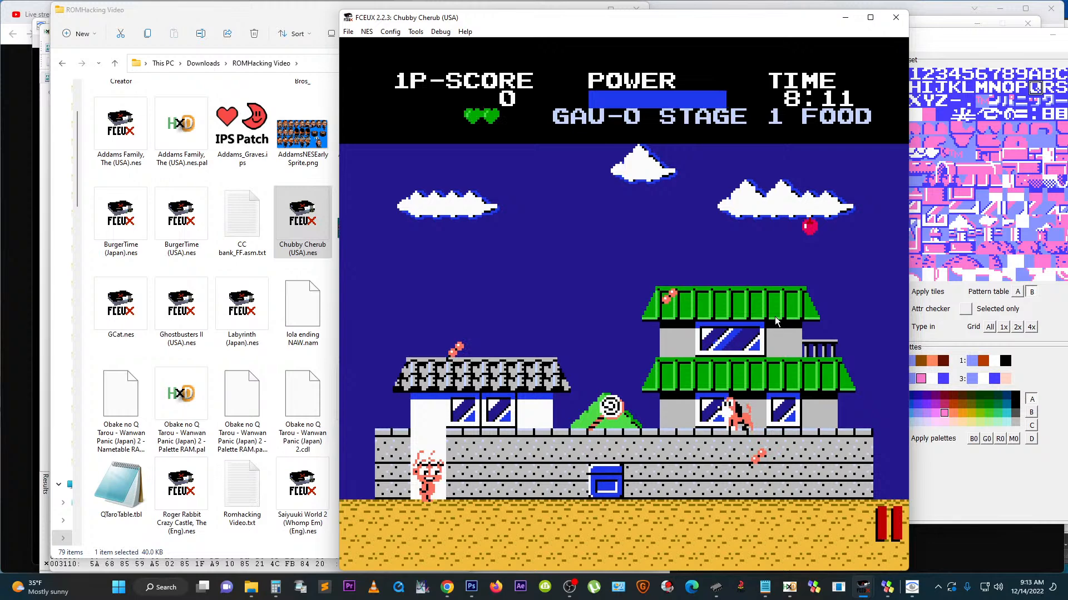
left_click(367, 31)
left_click(373, 43)
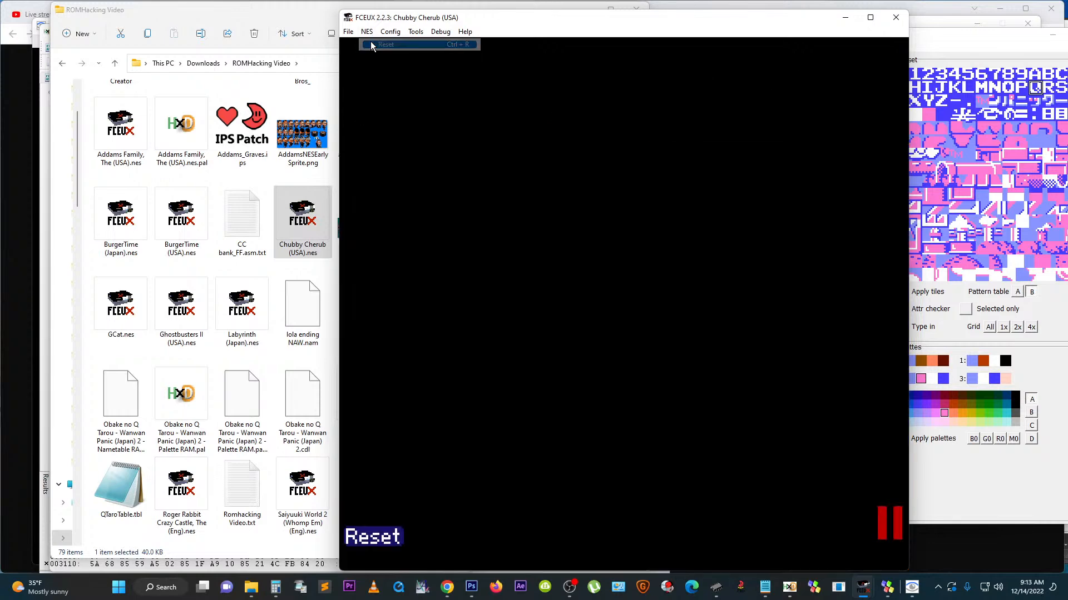
key("Pause")
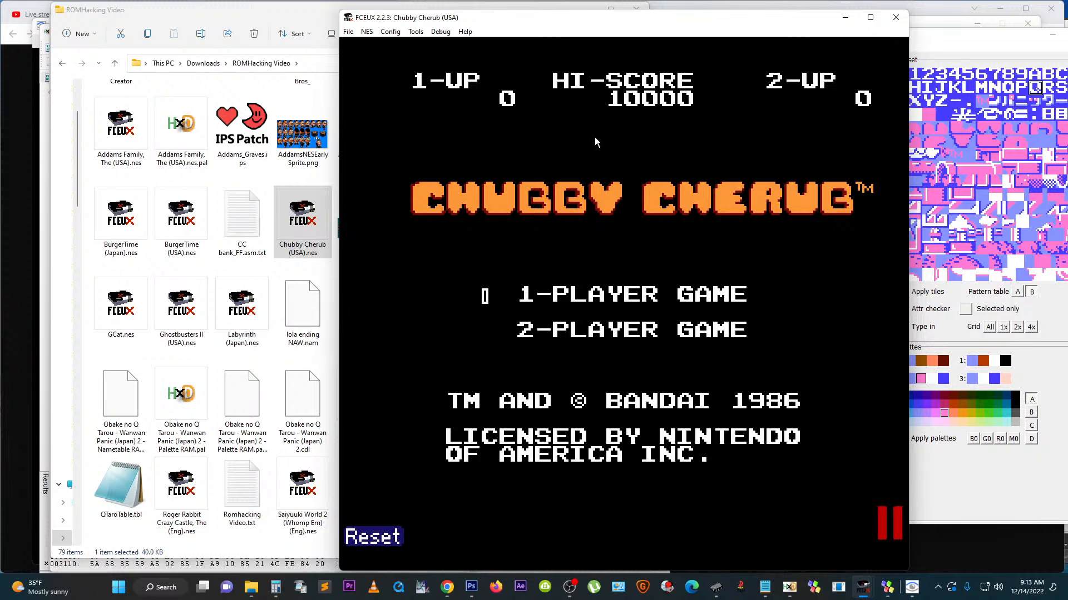
left_click(348, 32)
Step: Reload the hacked Obake no Q Tarou - Wanwan Panic (Japan) 2 ROM from recent files, then show the Romhacking Video notes
mouse_move(389, 69)
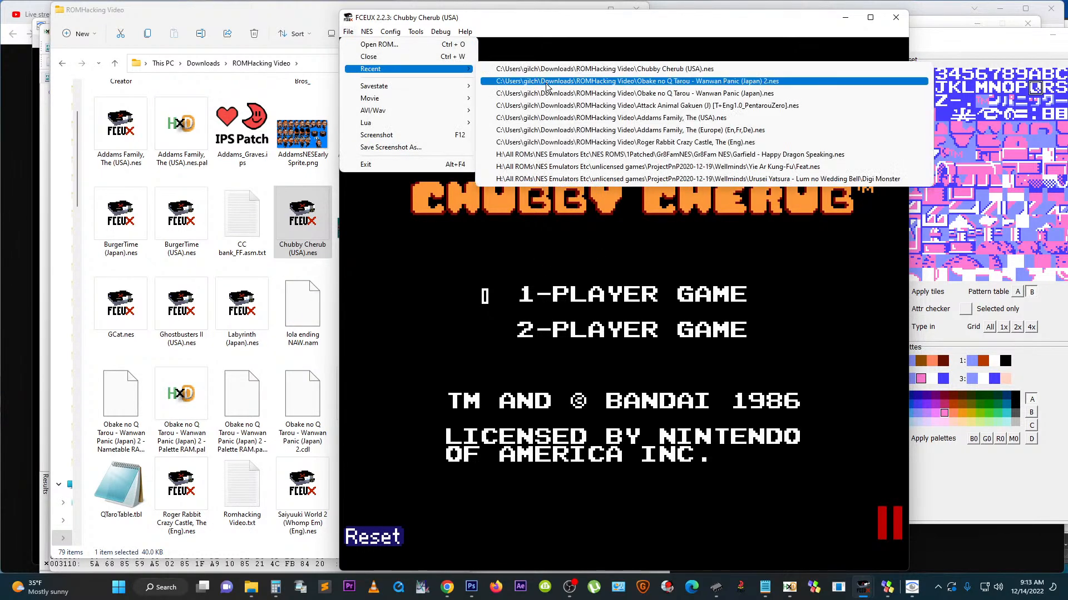
left_click(546, 83)
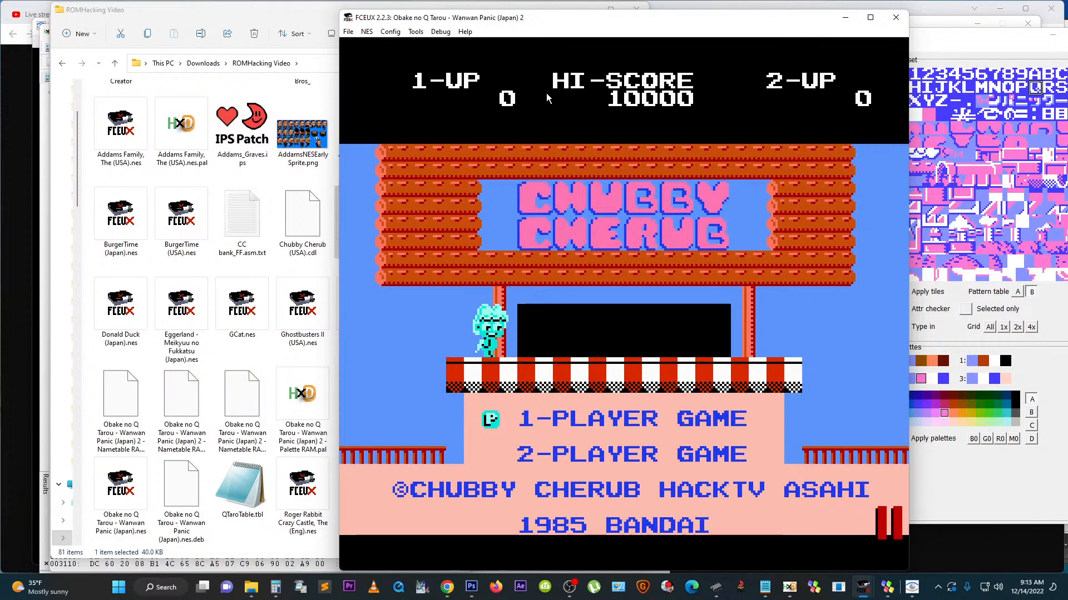
left_click(765, 589)
scroll(721, 423, "up", 15)
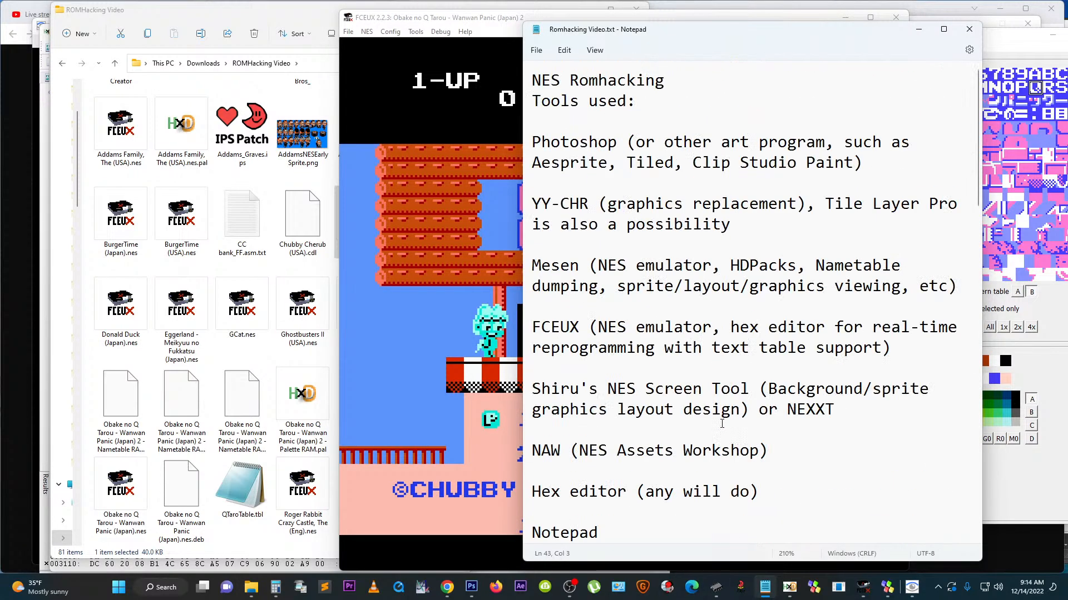
Step: Hide Layer 1's checkered overlay on Photoshop's Kid Kool sprite sheet, then return to the notes
left_click_drag(681, 35, 282, 33)
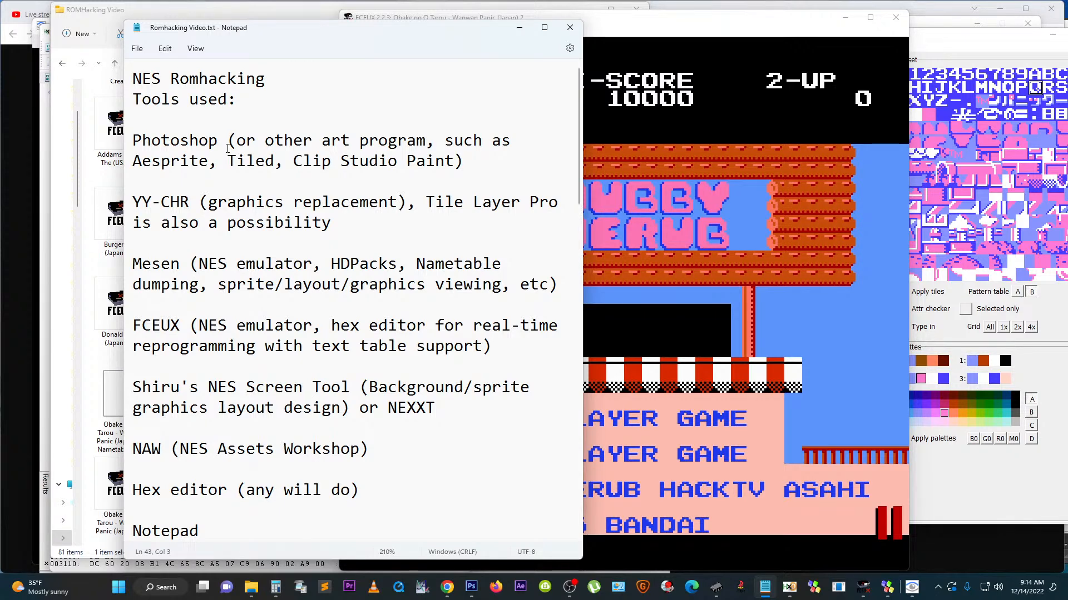
left_click_drag(371, 33, 817, 32)
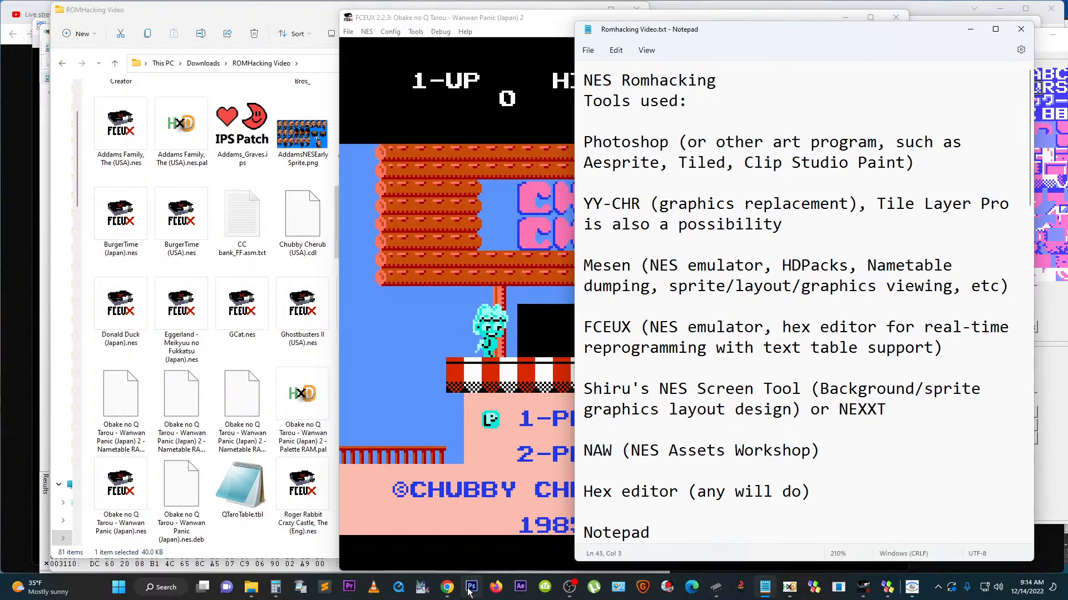
left_click(471, 588)
scroll(449, 295, "down", 5)
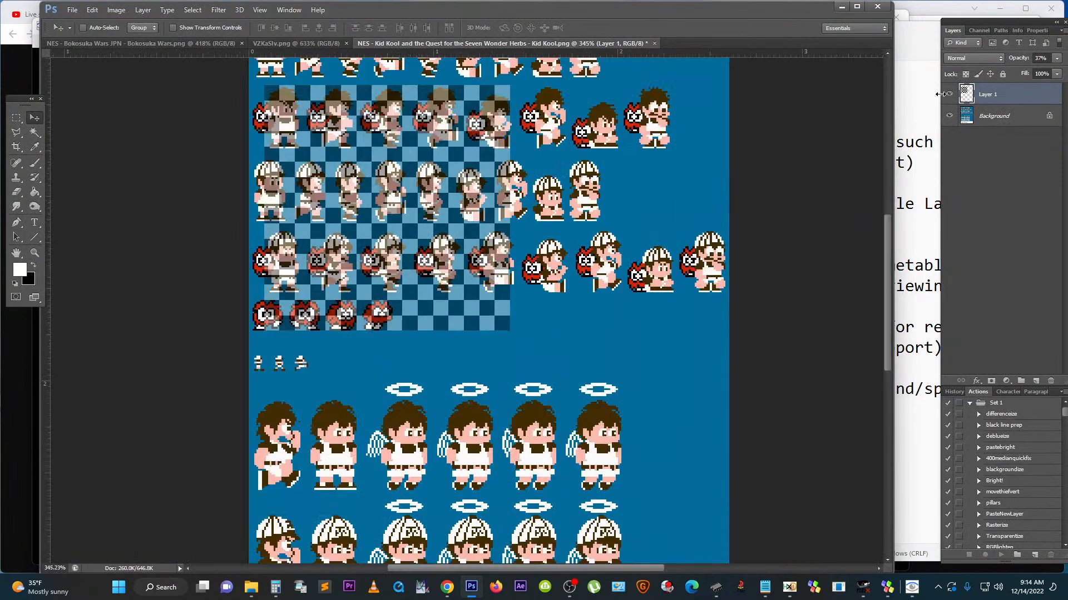
left_click(950, 95)
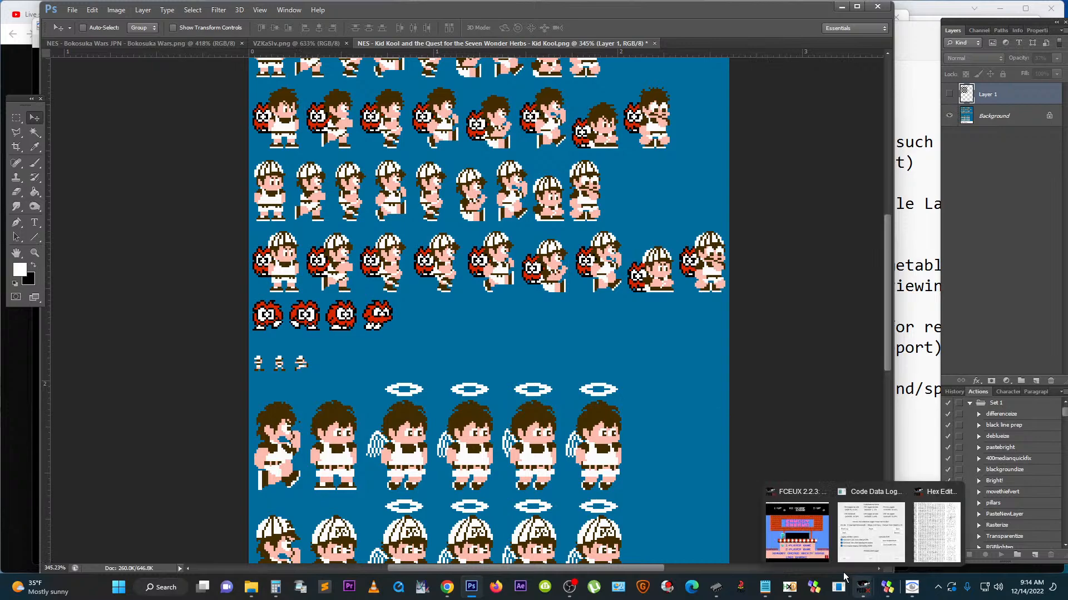
mouse_move(764, 589)
left_click(754, 534)
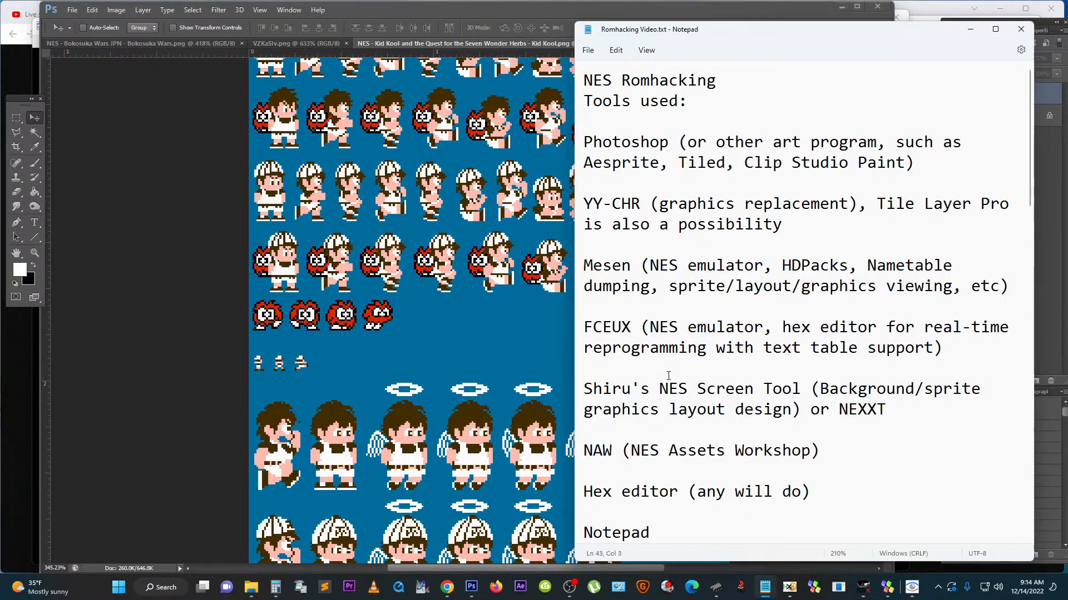
Step: Reload the Obake no Q Tarou tile sheet from the changed file and bring Mesen up beside the notes
mouse_move(716, 588)
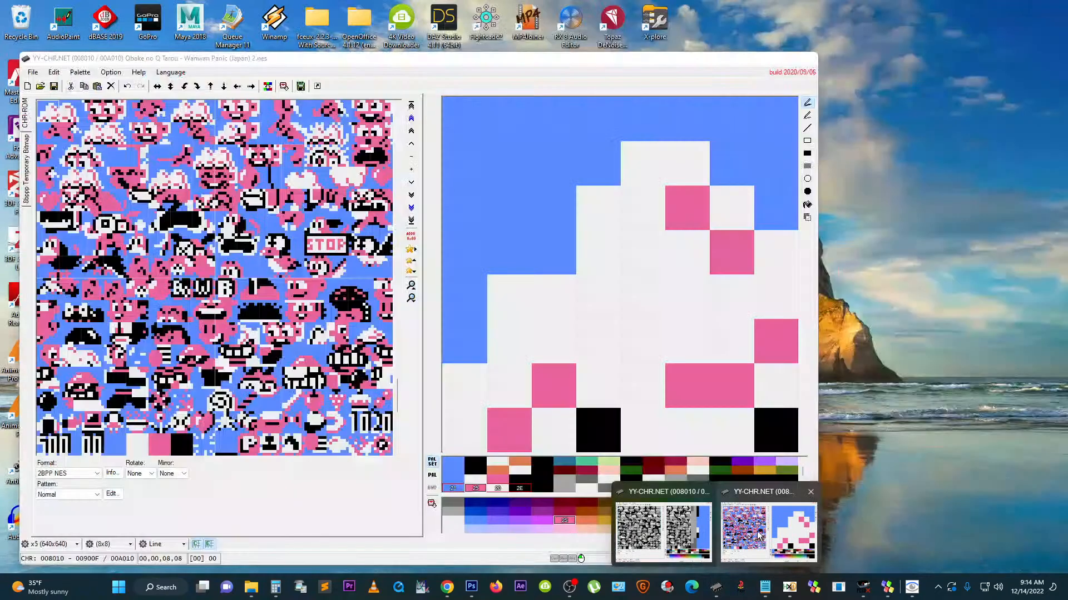
left_click(768, 528)
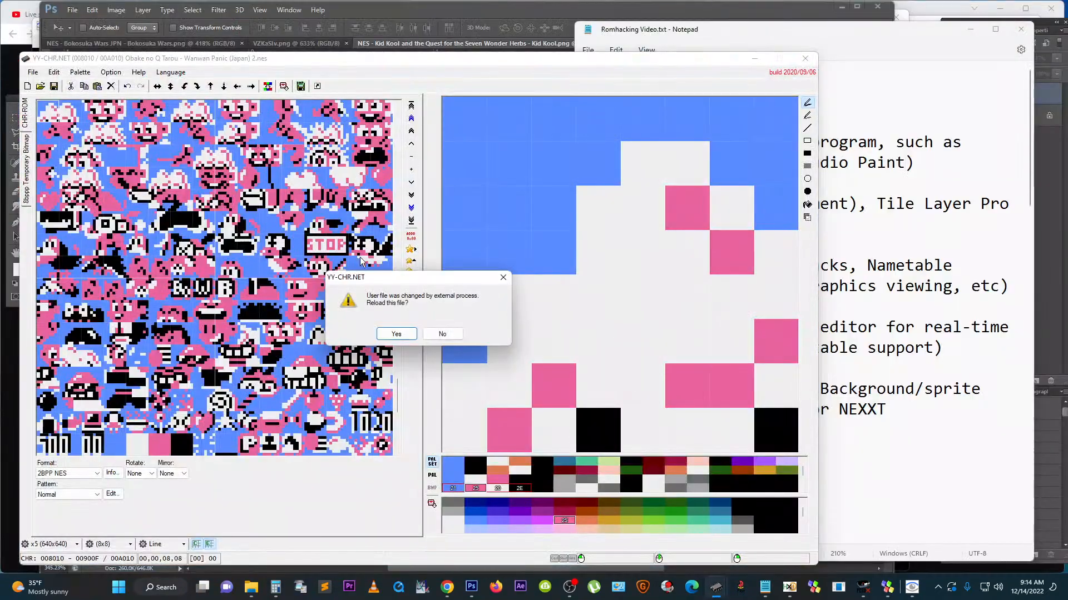
left_click(396, 334)
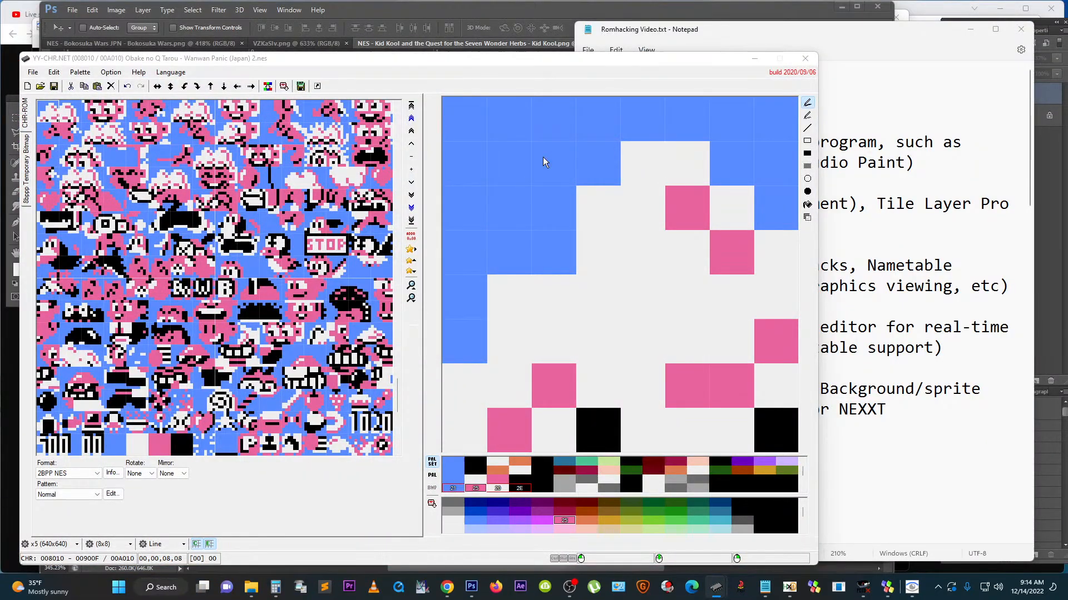
left_click(748, 37)
mouse_move(912, 588)
left_click(829, 492)
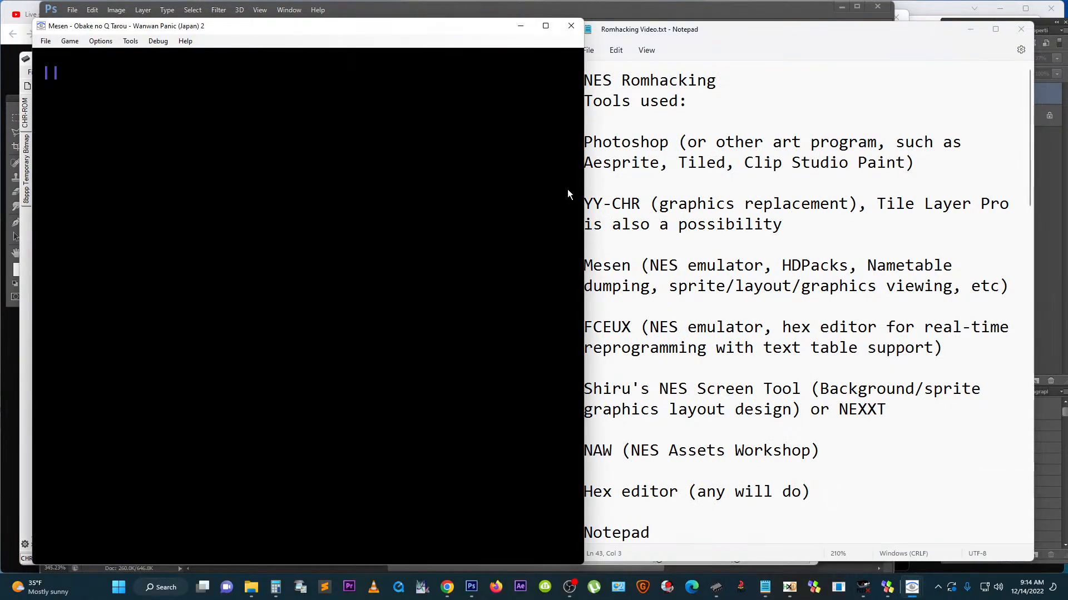
left_click(670, 241)
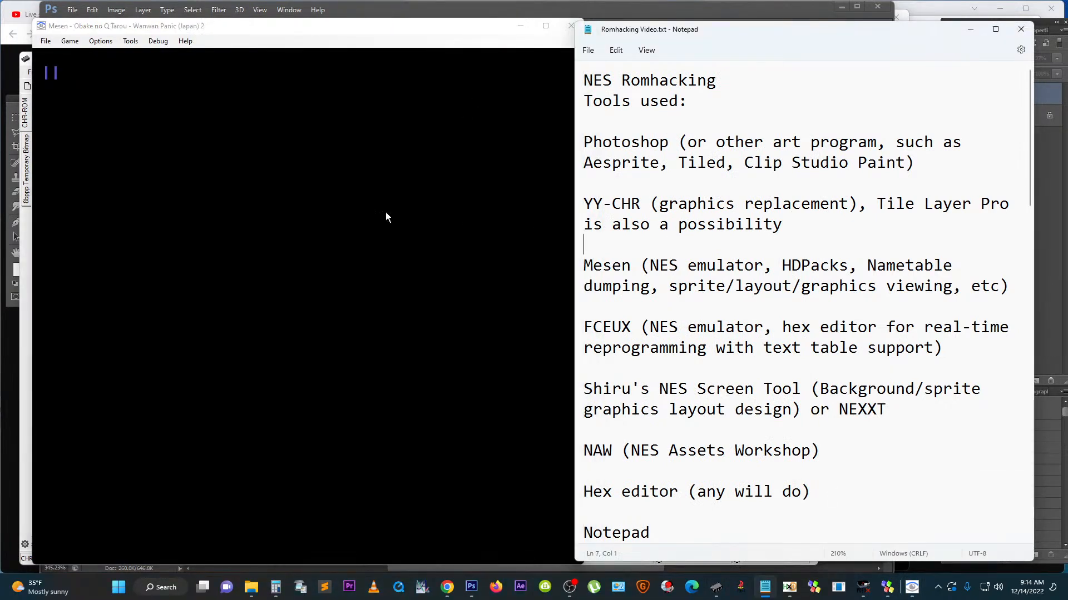
left_click(303, 181)
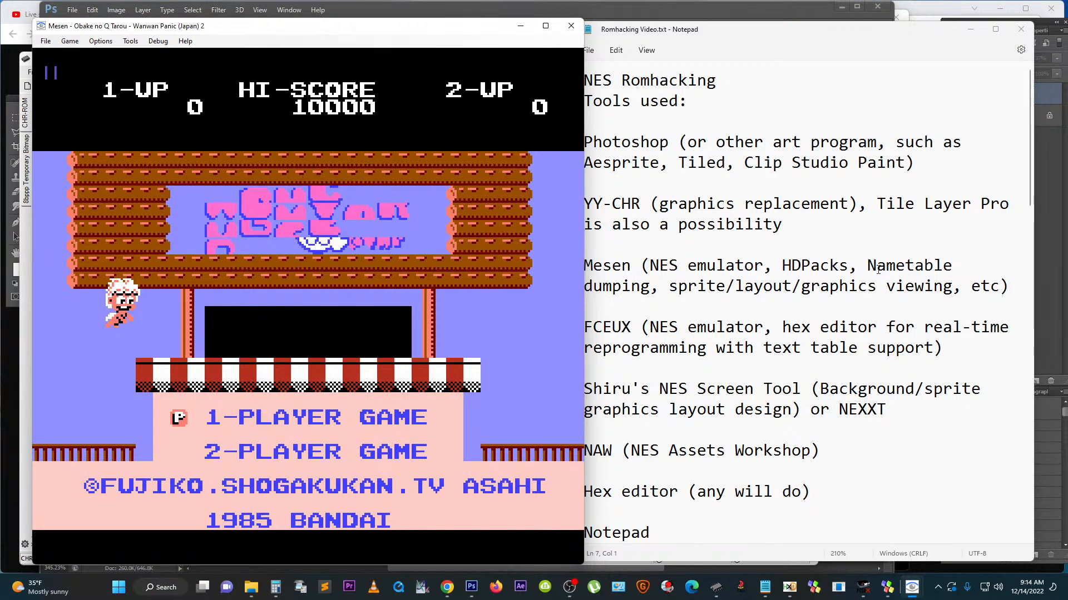
left_click(832, 267)
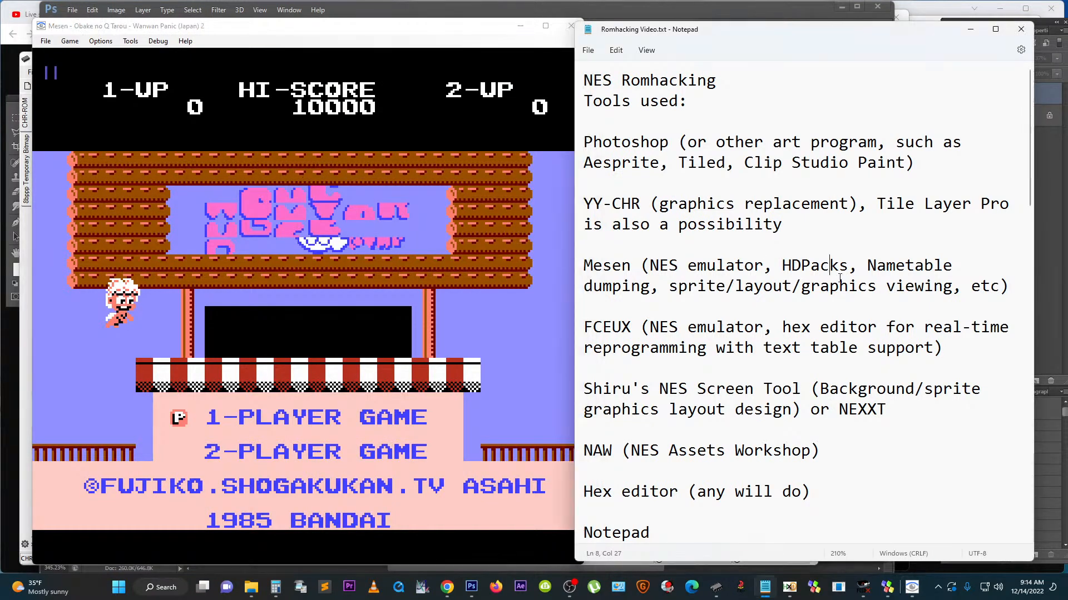
Step: Reload the edited ROM in Mesen to show the CHUBBY CHERUB title screen
left_click(73, 39)
left_click(58, 66)
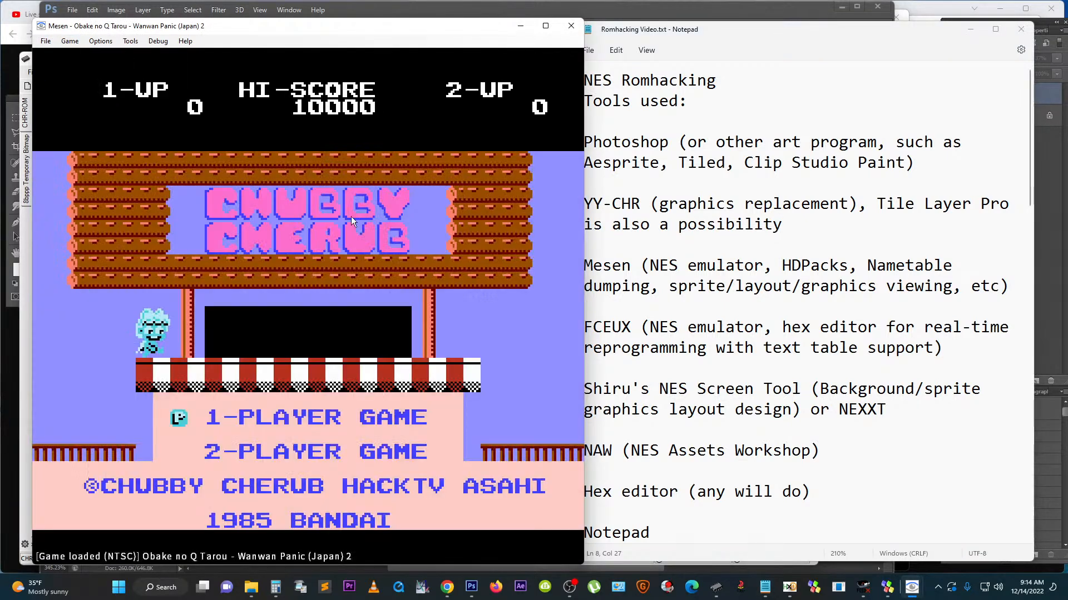
left_click(879, 303)
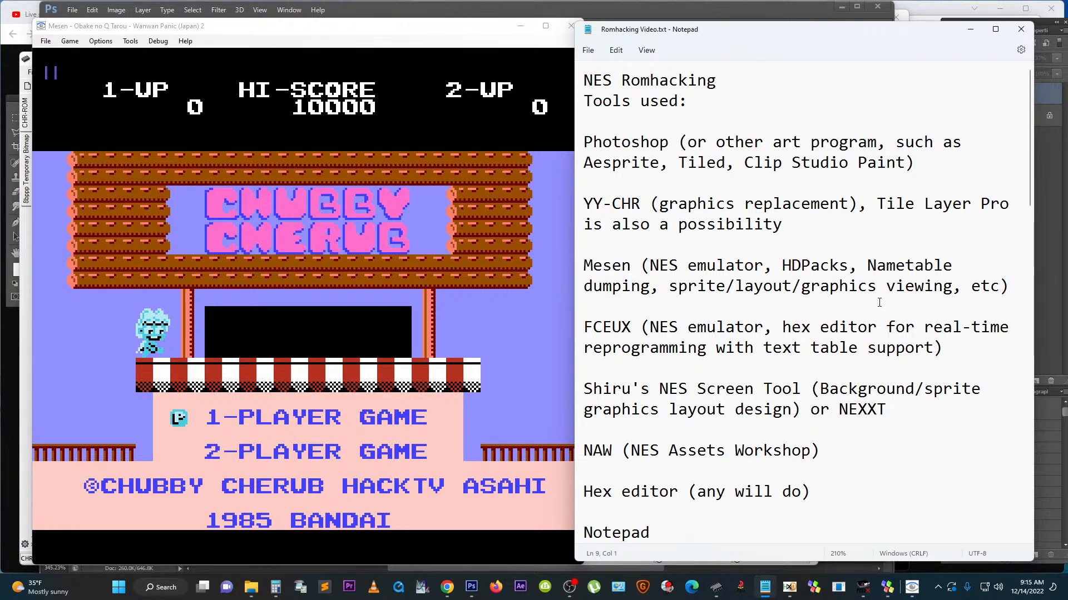
Step: Place FCEUX's CHUBBY CHERUB title screen, shifted slightly left, beside the tools notes
mouse_move(884, 585)
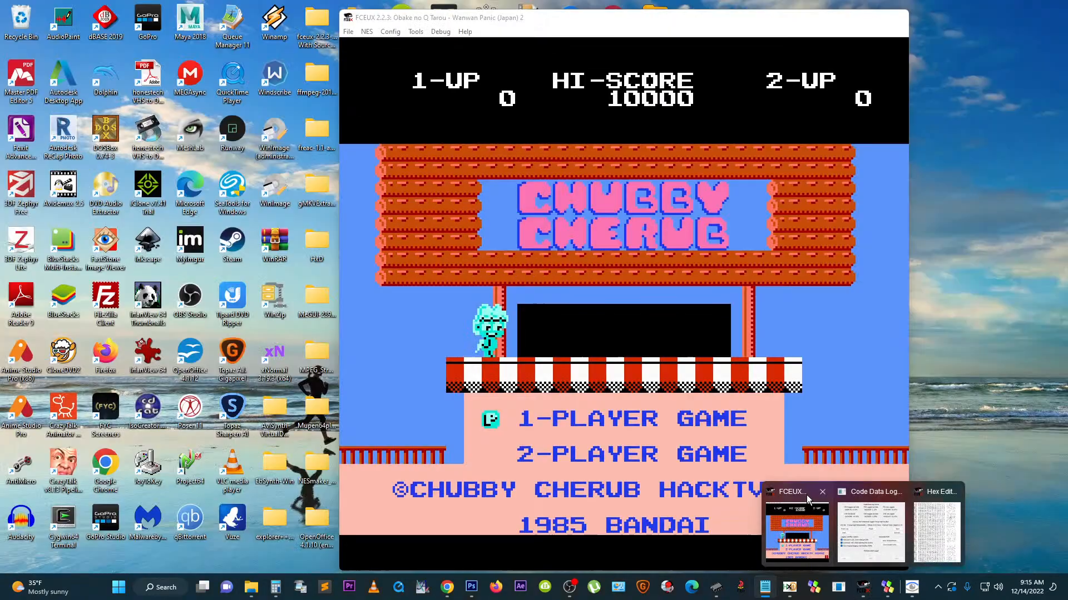
left_click(806, 494)
left_click_drag(511, 20, 203, 11)
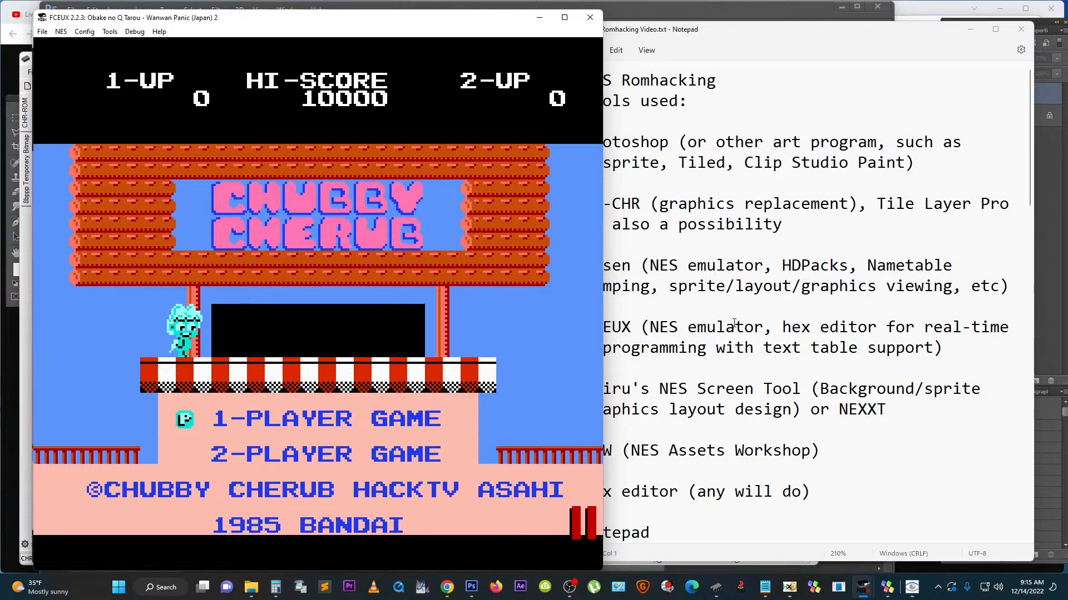
left_click(844, 280)
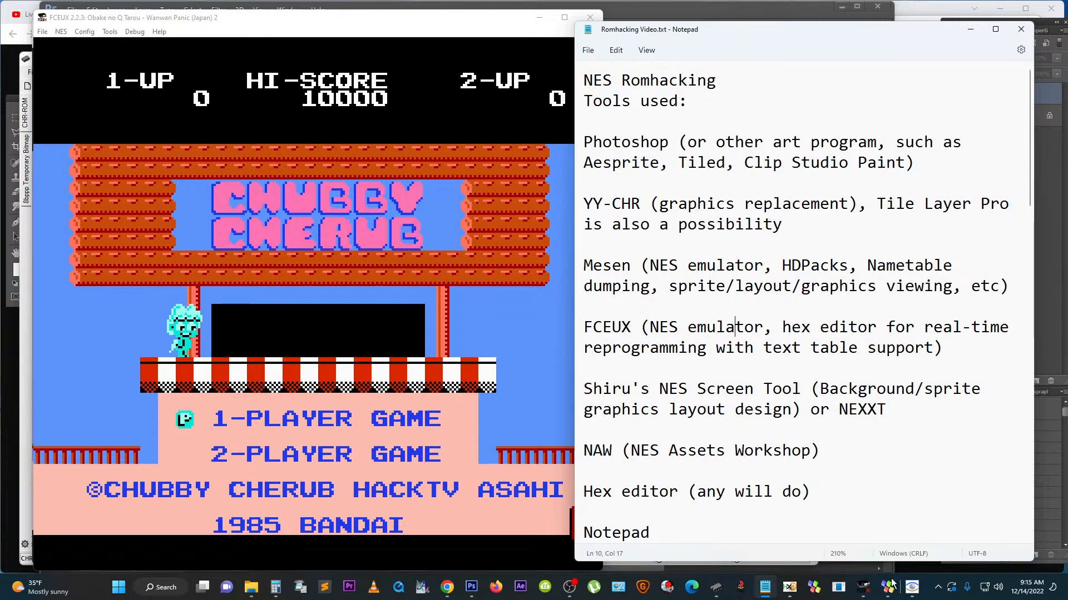
Step: Move NES Screen Tool, showing the CHUBBY CHERUB nametable, to the screen's left beside the notes
mouse_move(887, 588)
left_click(869, 543)
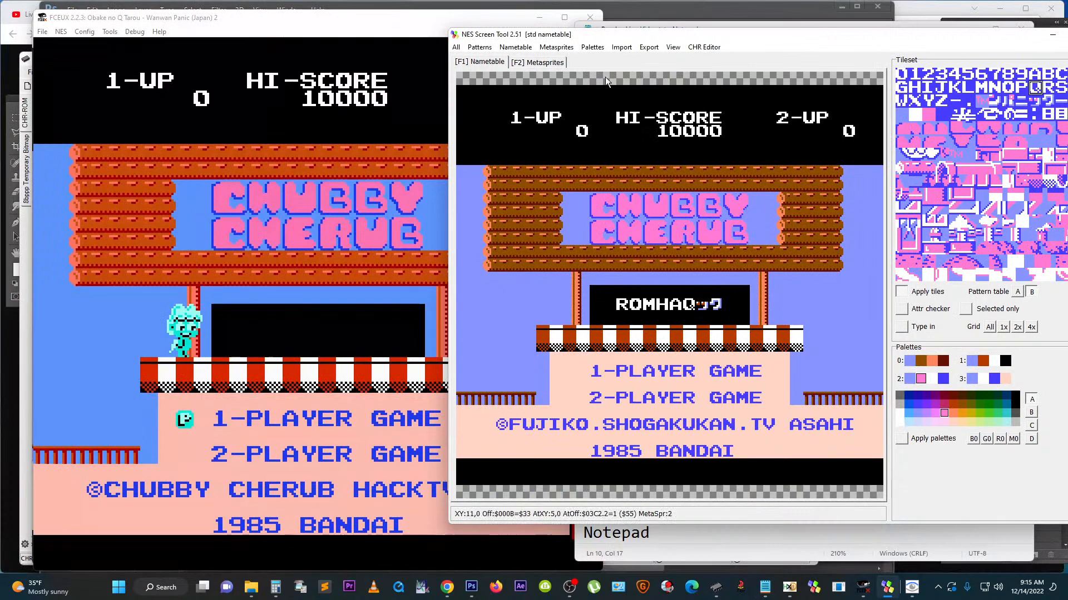
left_click_drag(593, 38, 193, 20)
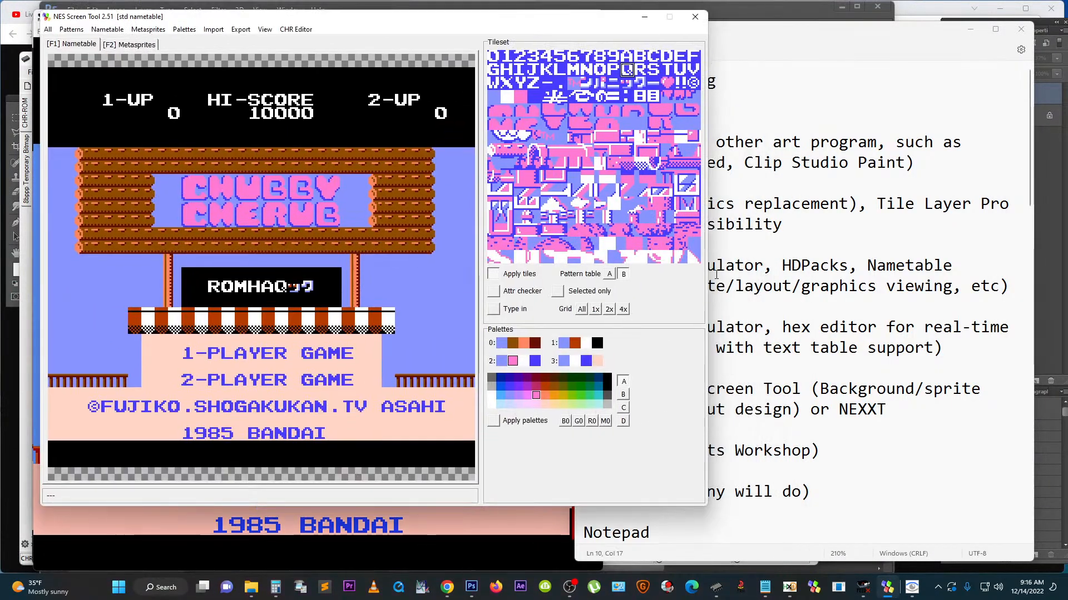
left_click(786, 375)
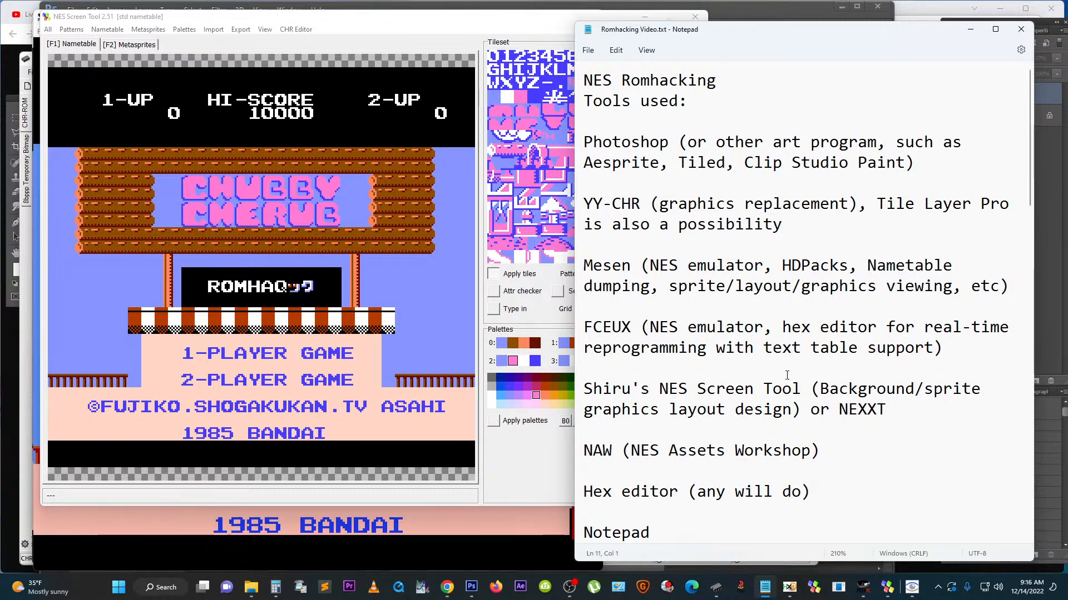
Step: Add the tool author's handle after the NES Assets Workshop entry, save the notes, and scroll down
left_click(867, 448)
type("Mario")
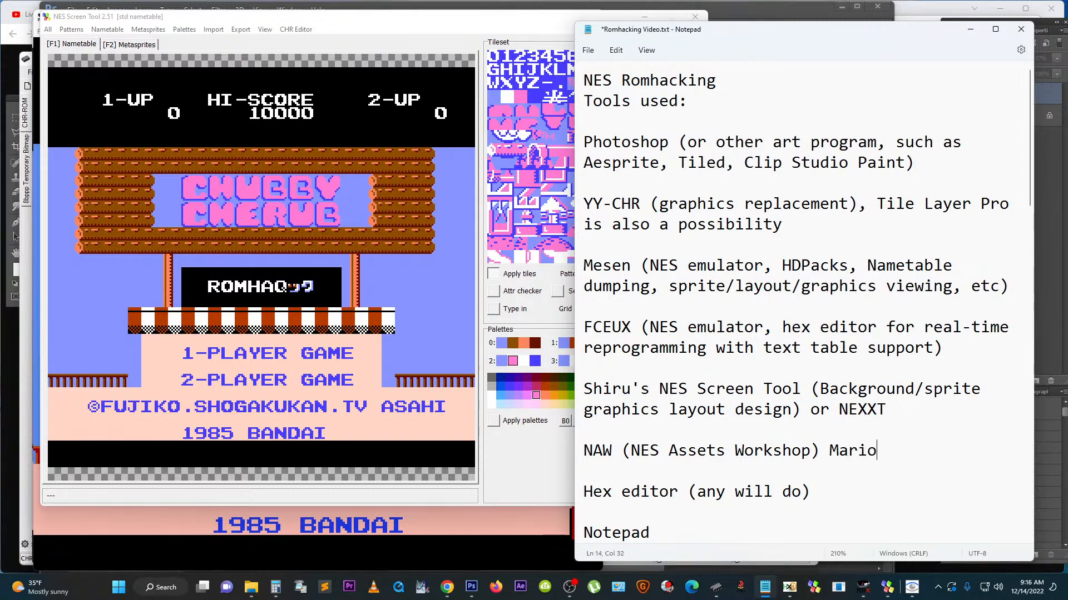
type("NesRocks")
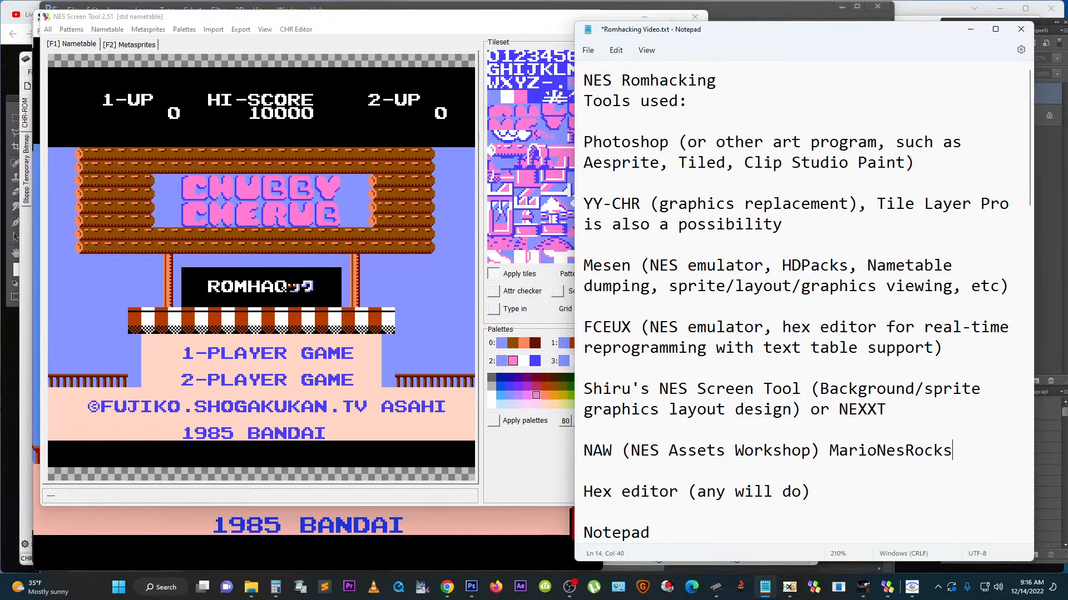
key("ctrl+s")
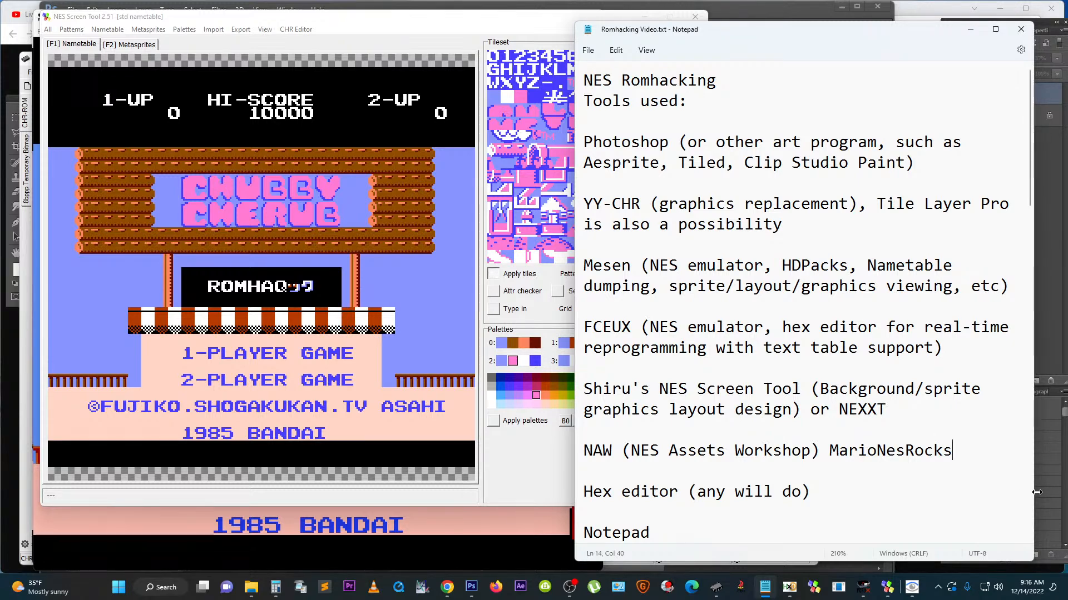
scroll(868, 474, "down", 2)
scroll(868, 475, "down", 3)
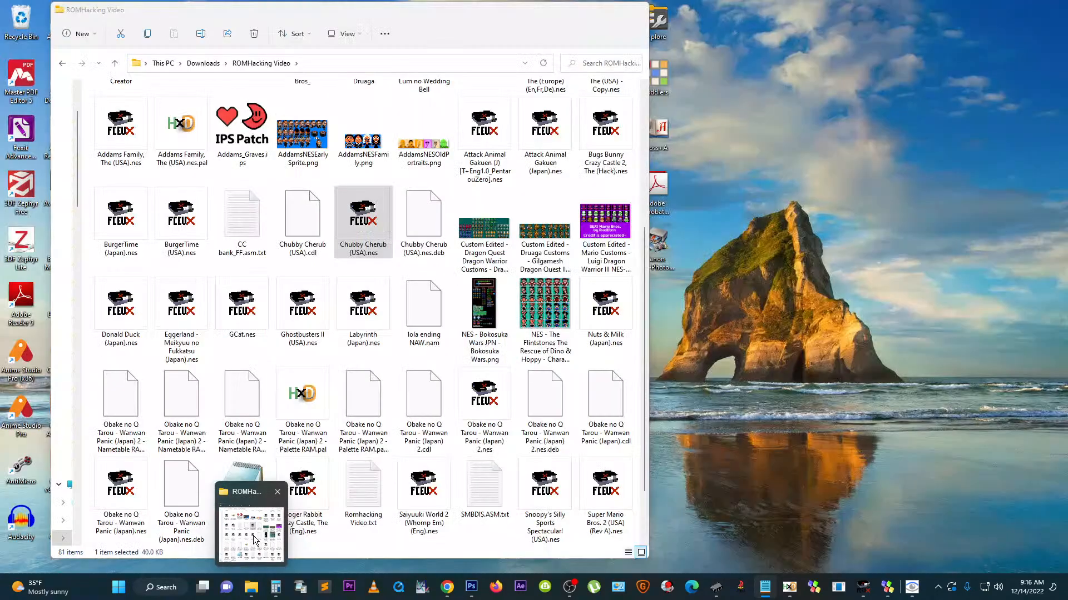
Step: Patch Addams Family, The (USA).nes with Addams_Graves.ips in Lunar IPS and confirm the success message
left_click(254, 522)
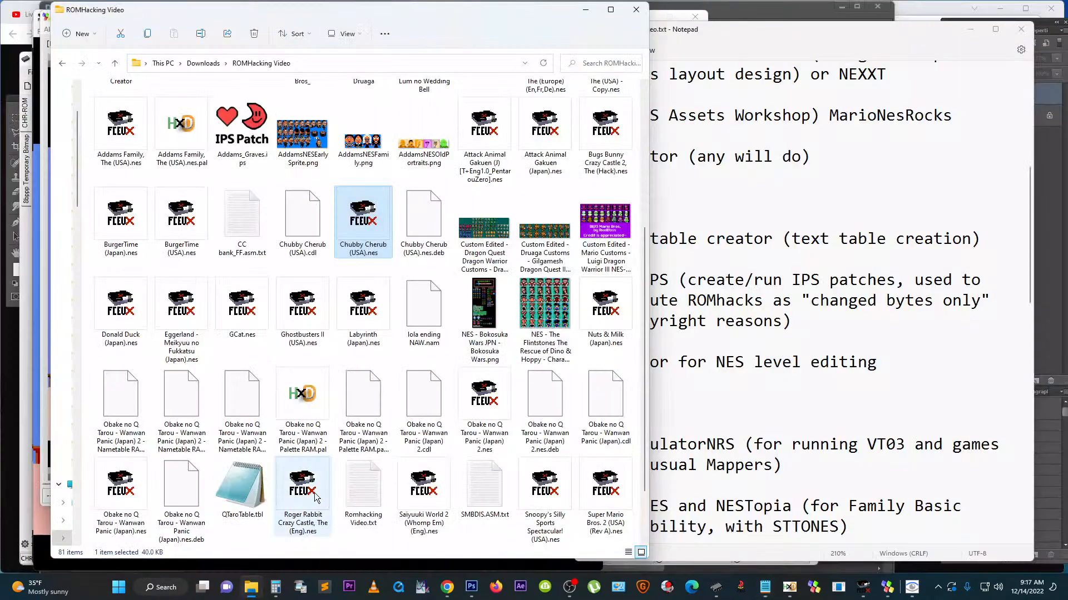
left_click_drag(642, 261, 639, 209)
left_click(231, 208)
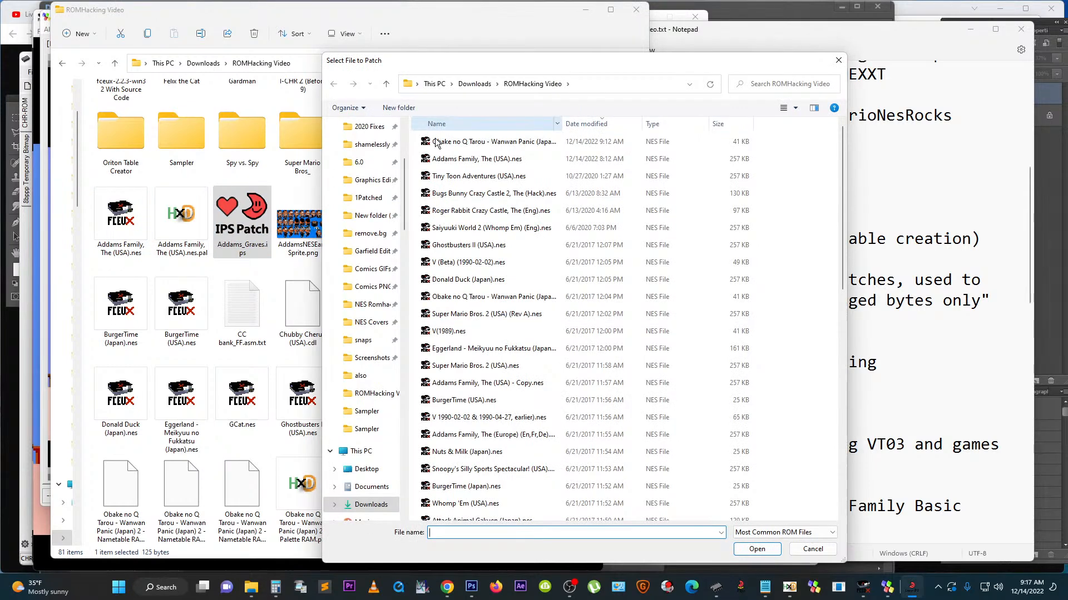
left_click(473, 161)
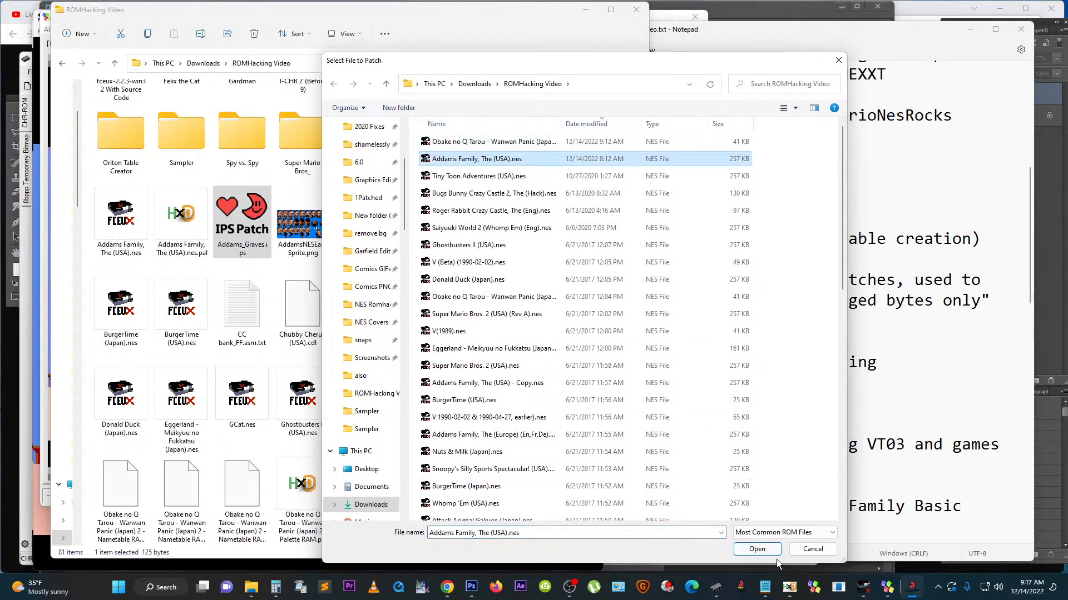
left_click(749, 550)
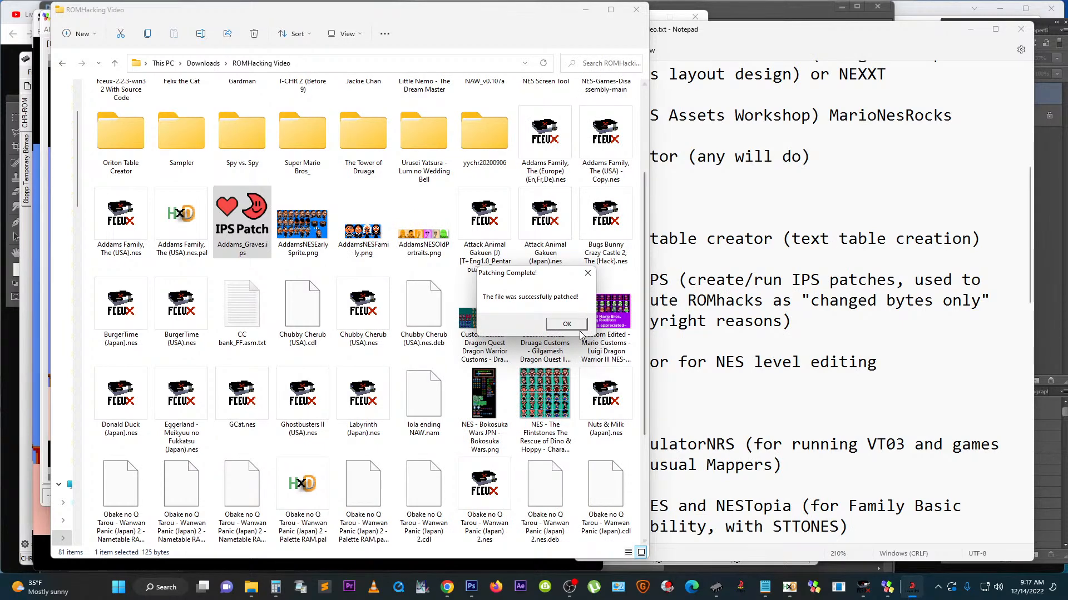
left_click(580, 326)
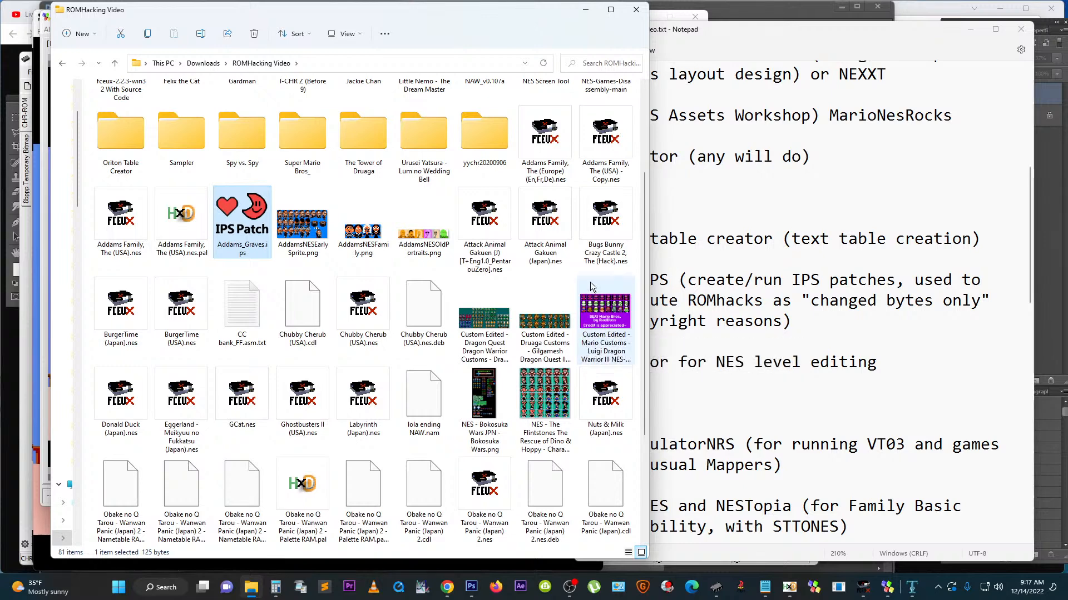
Step: Bring YY-CHR forward, showing the Chubby Cherub (USA).nes tile graphics
left_click_drag(642, 316, 643, 431)
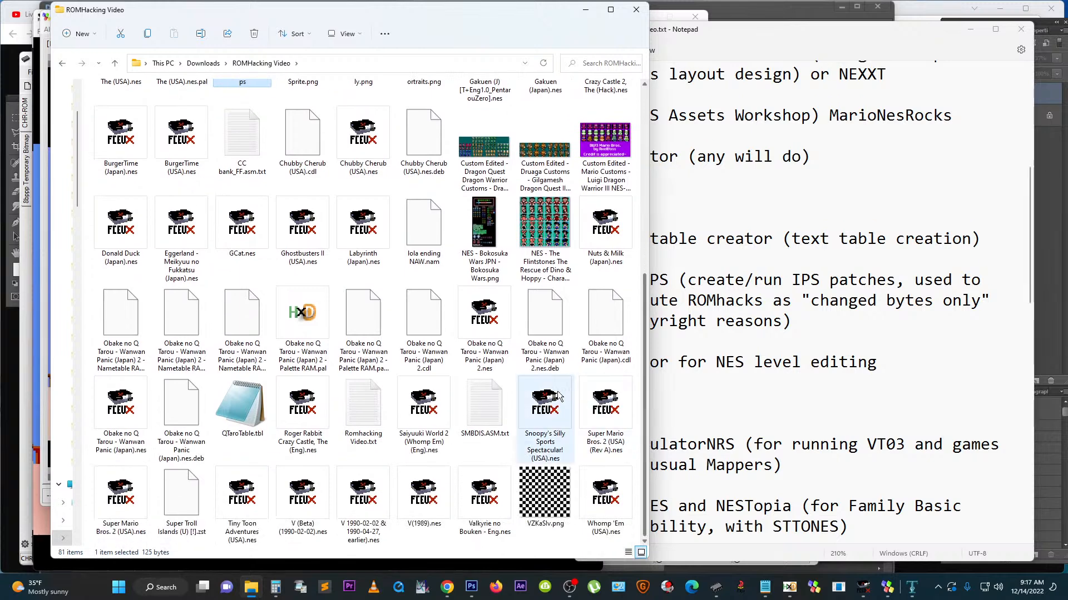
mouse_move(796, 589)
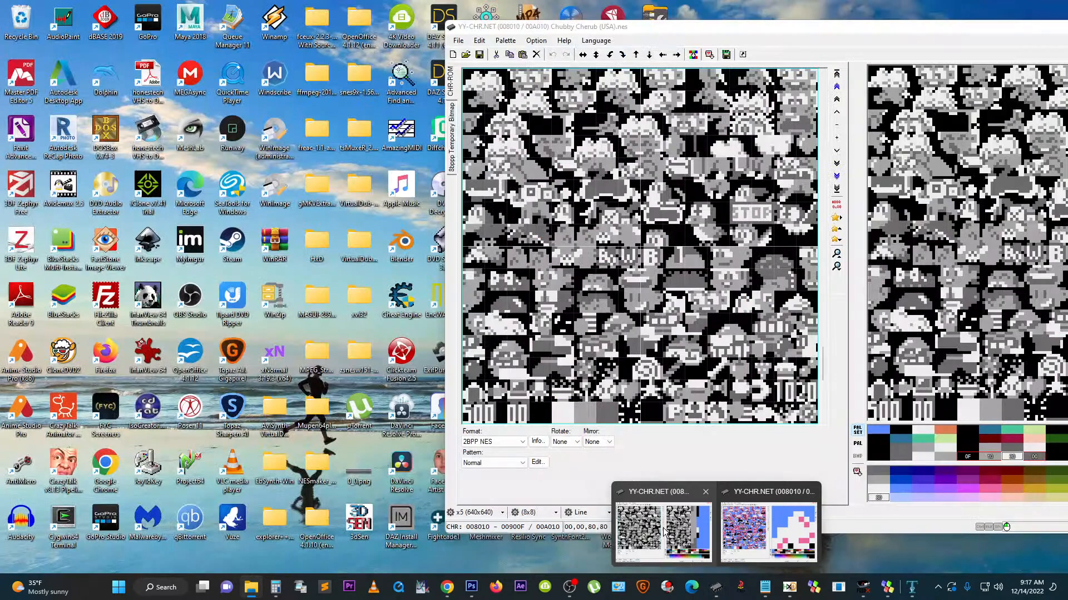
left_click(662, 528)
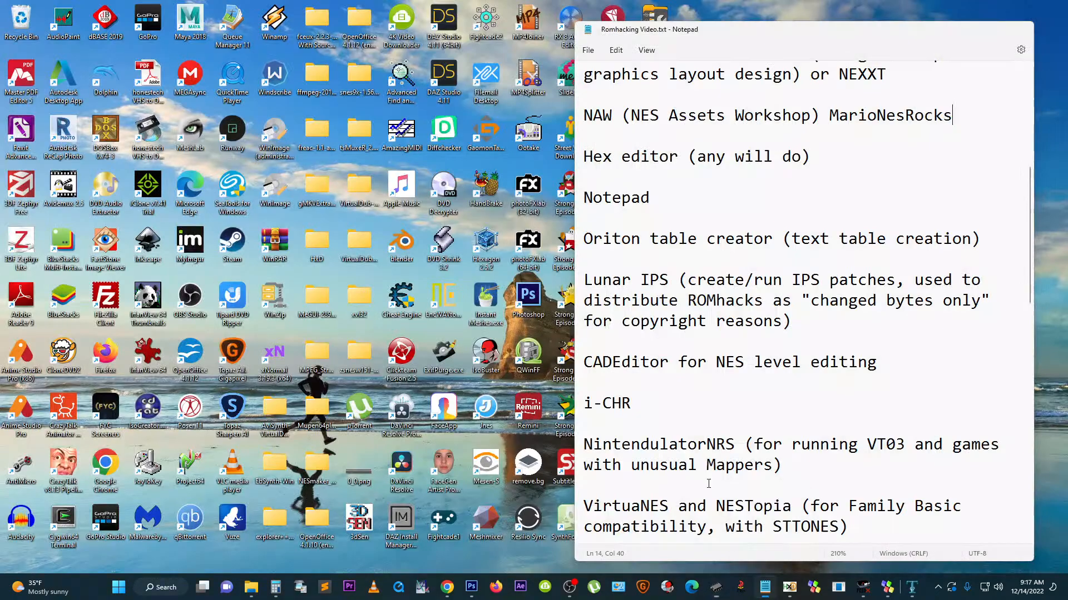
Step: In the Notepad tool notes, highlight the CADEditor line, then the i-CHR line, and return to Explorer
left_click(764, 525)
scroll(656, 429, "down", 2)
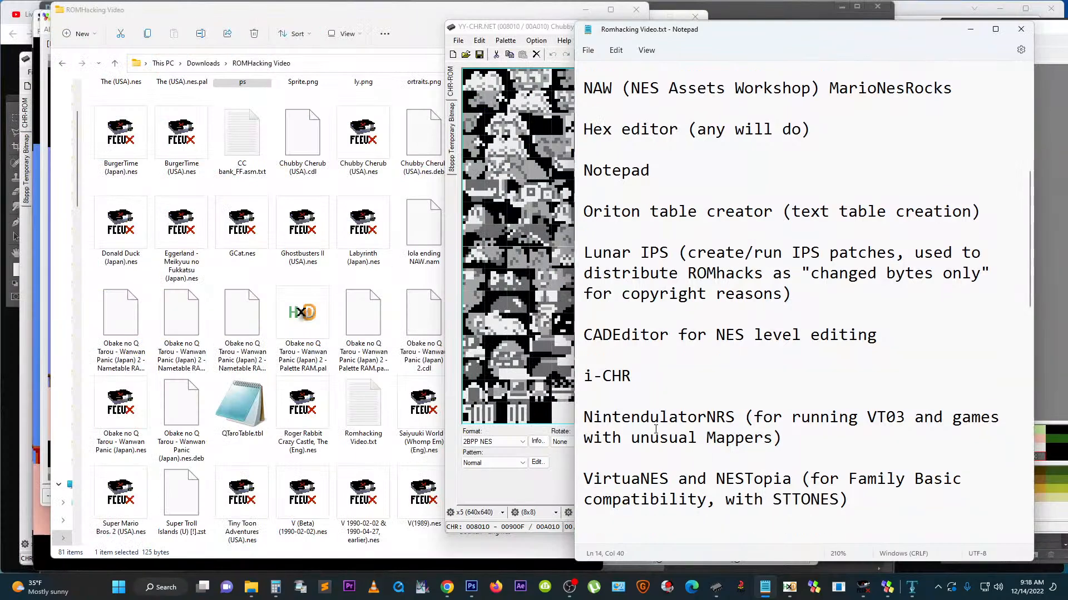
scroll(656, 429, "down", 2)
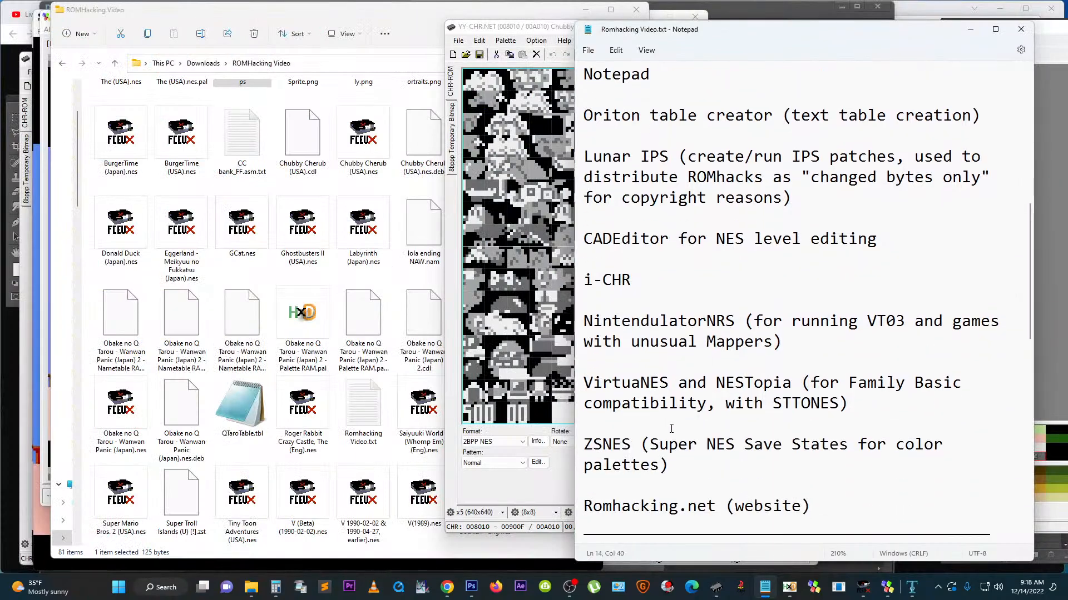
left_click_drag(586, 220, 942, 250)
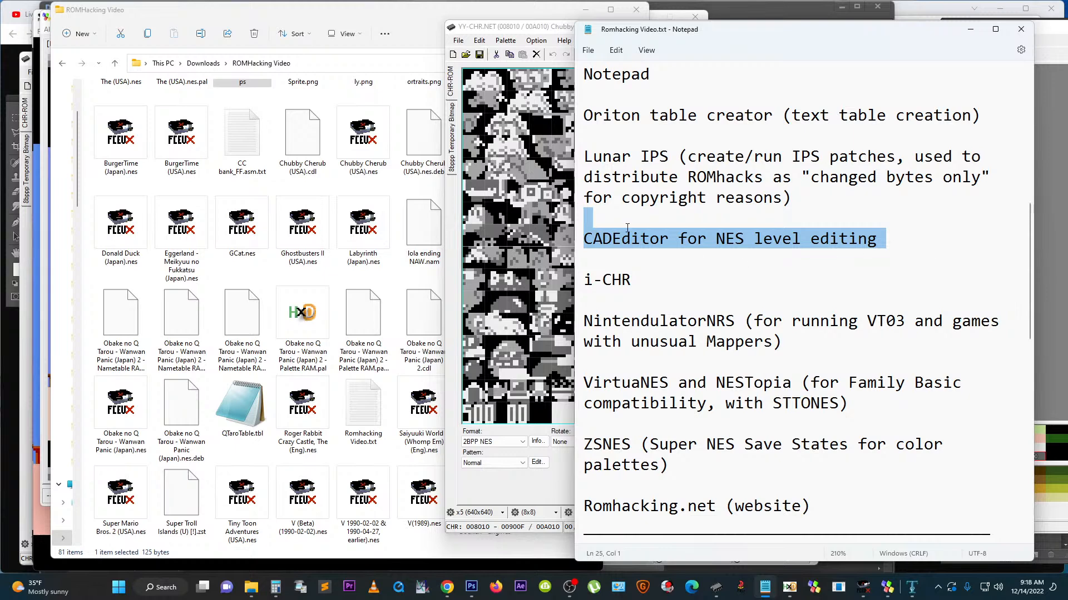
left_click_drag(610, 260, 641, 278)
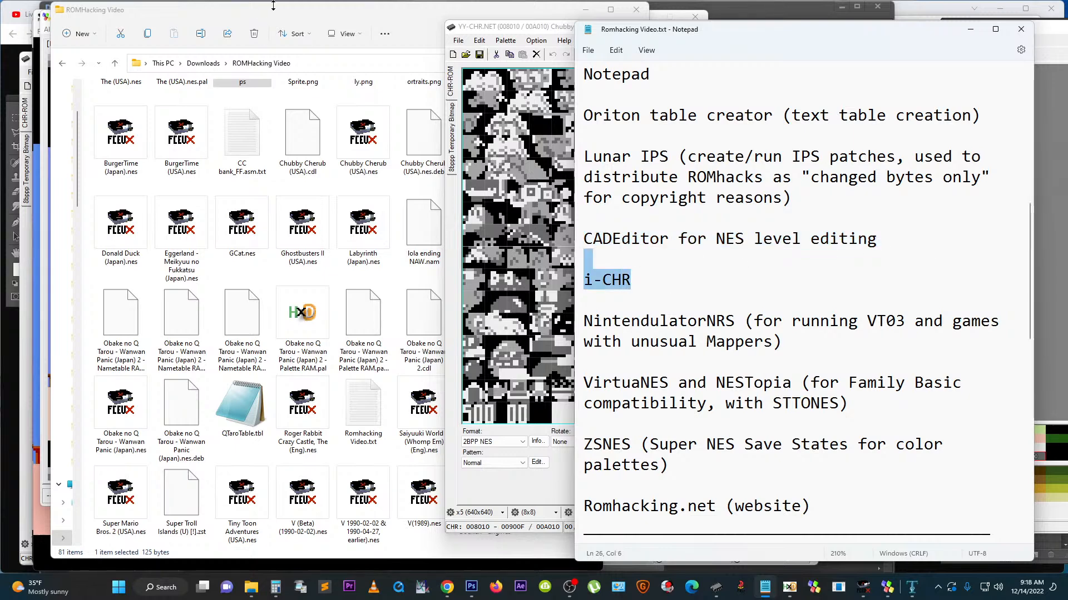
left_click(292, 14)
Step: Launch I-CHR from the I-CHR Z (Before 9) folder and import Sampler's crazycastleendingtest15.png
scroll(459, 329, "up", 5)
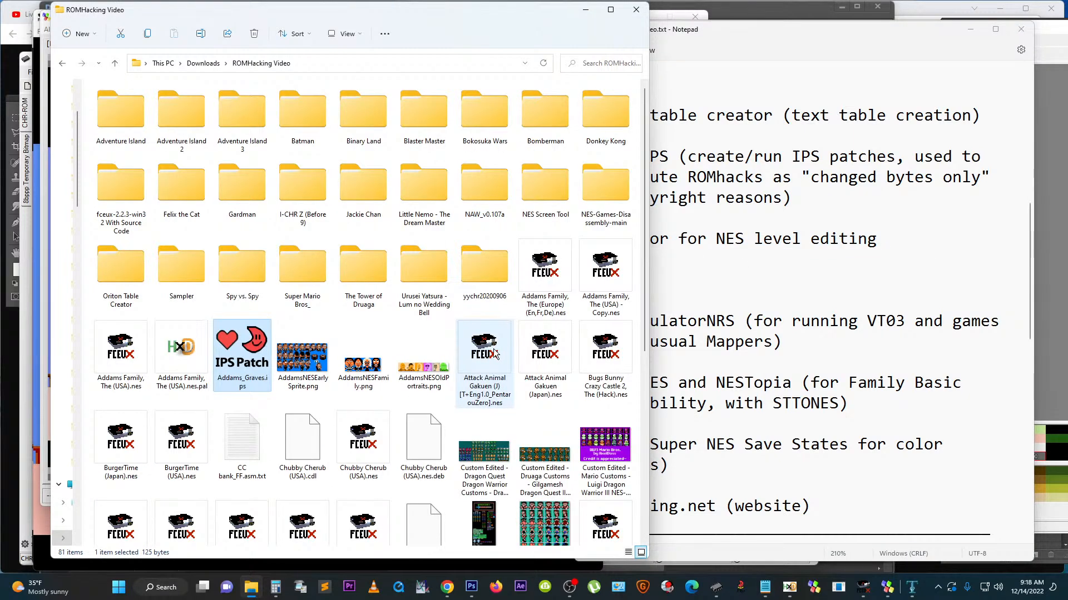
double_click(300, 189)
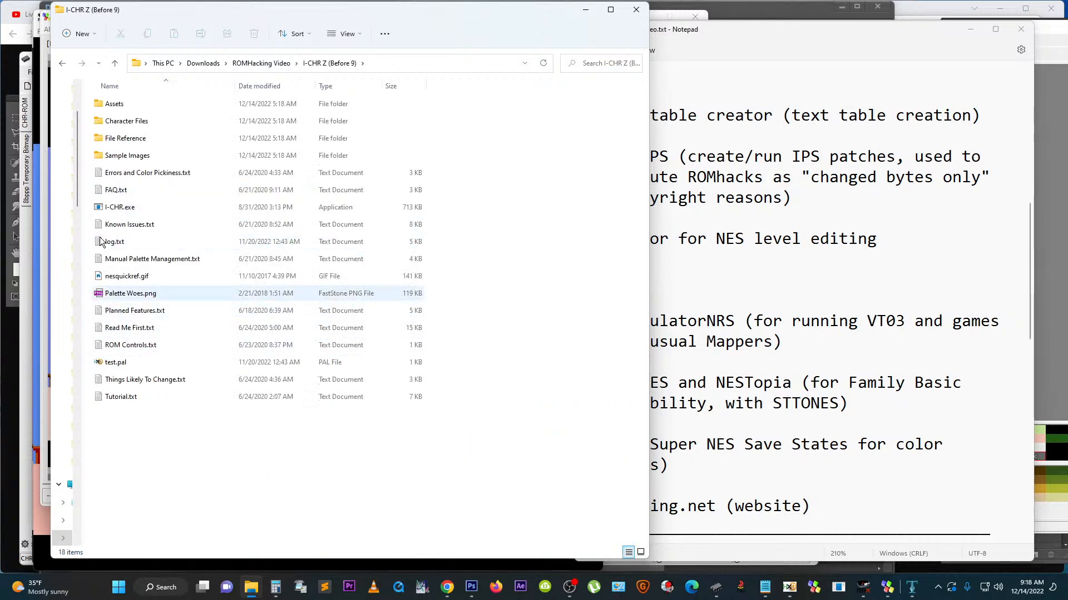
left_click(103, 209)
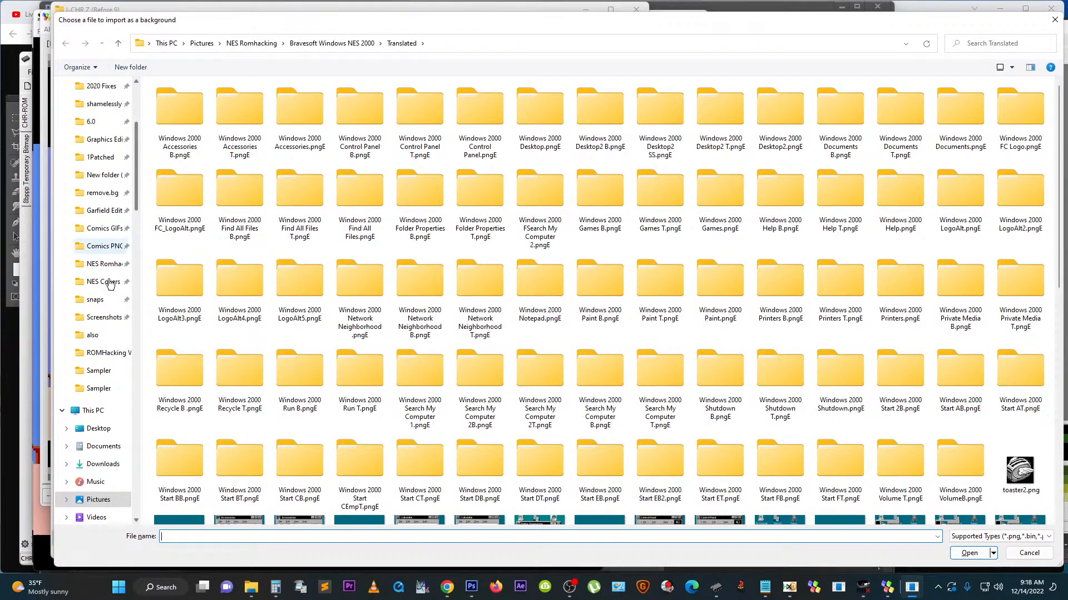
left_click(100, 358)
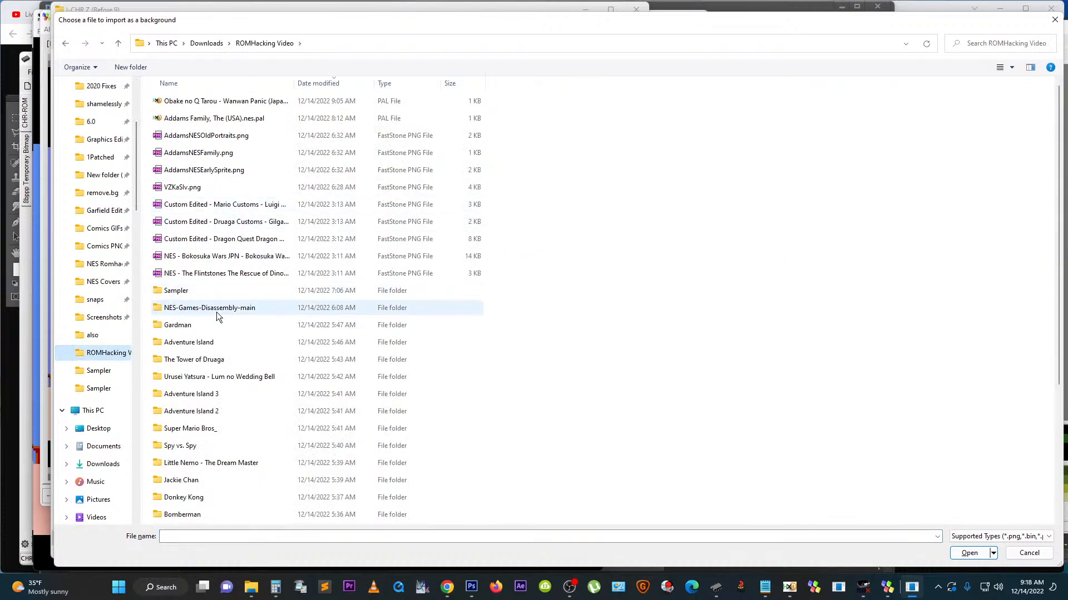
scroll(222, 333, "down", 4)
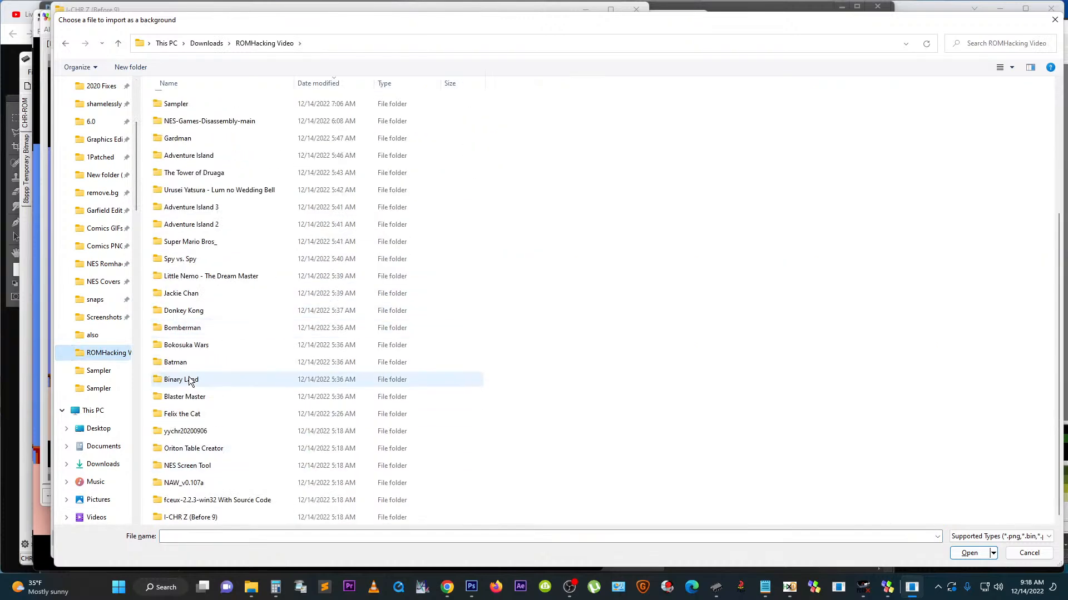
scroll(189, 380, "up", 4)
double_click(184, 291)
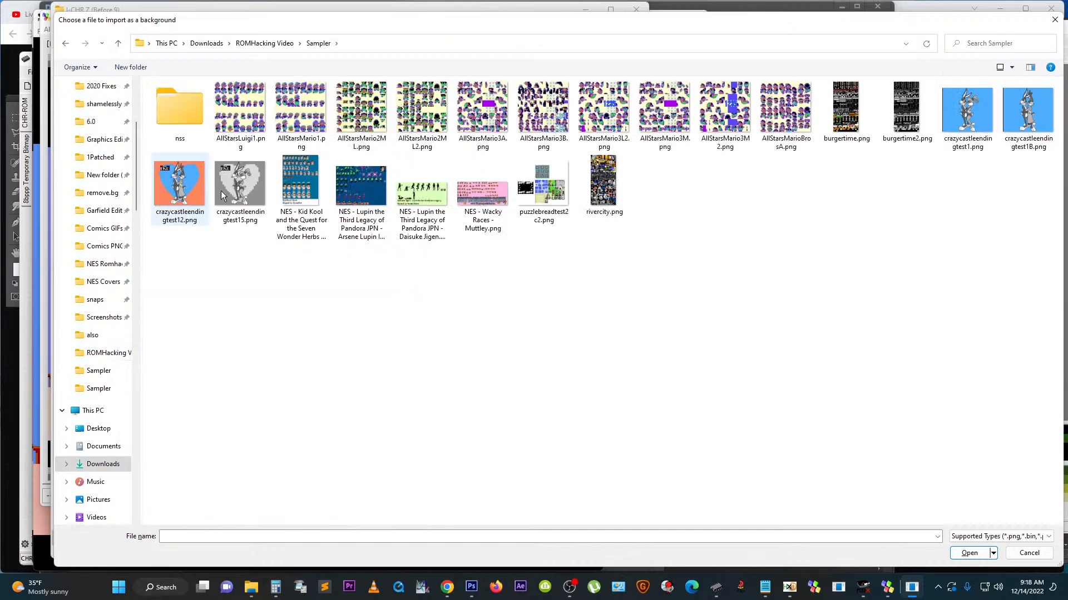
left_click(249, 190)
left_click(967, 552)
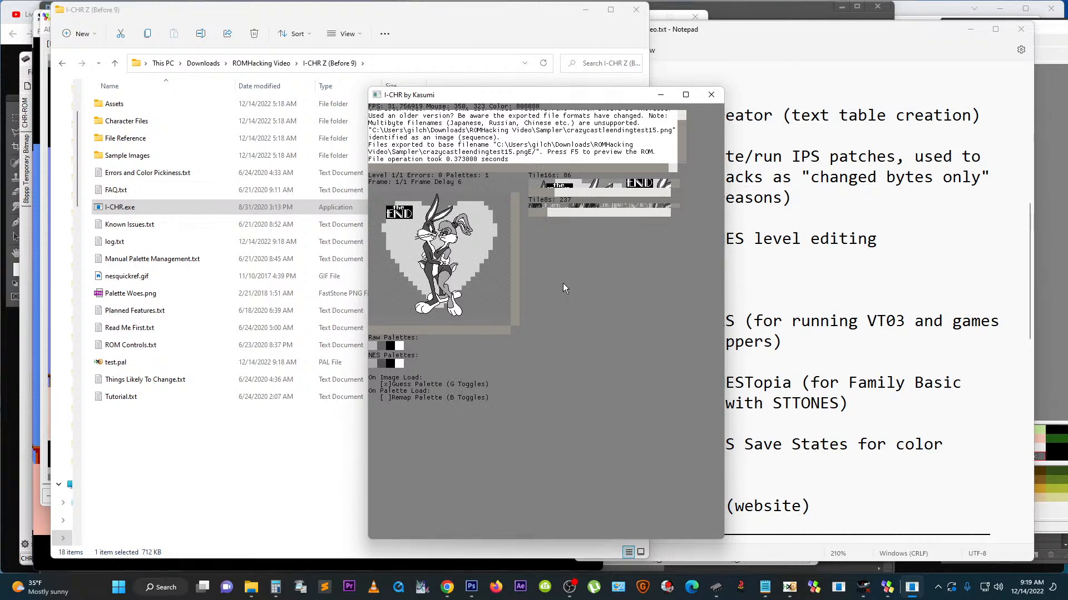
Step: Move I-CHR to the right and open the Sampler folder in File Explorer
left_click_drag(615, 96, 926, 84)
left_click(272, 64)
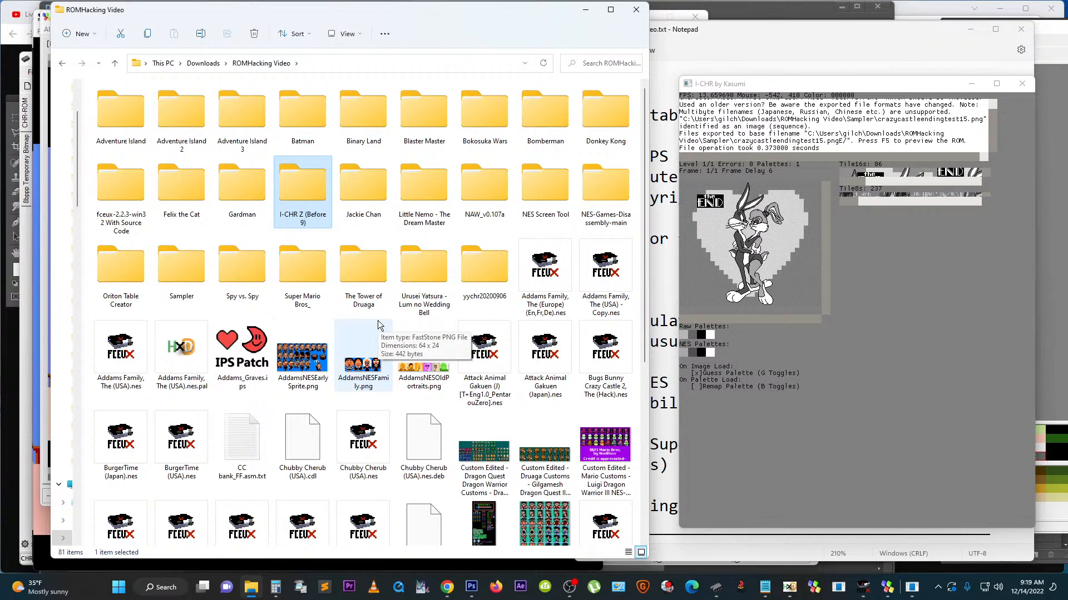
double_click(187, 268)
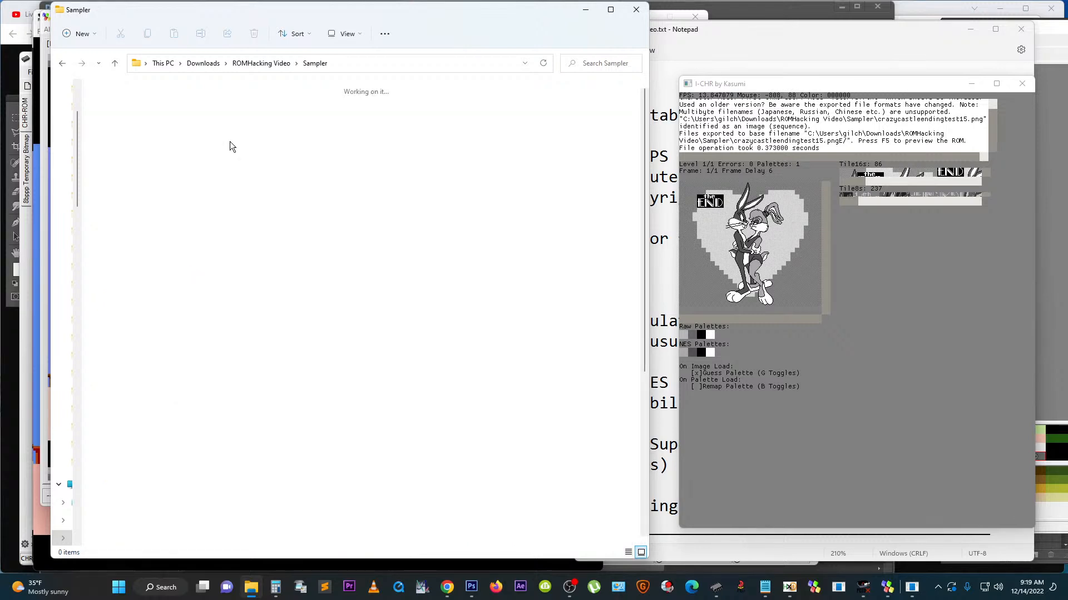
Step: Open the crazycastleendingtest15.pngE export folder and select the generated anim.nes file
double_click(118, 104)
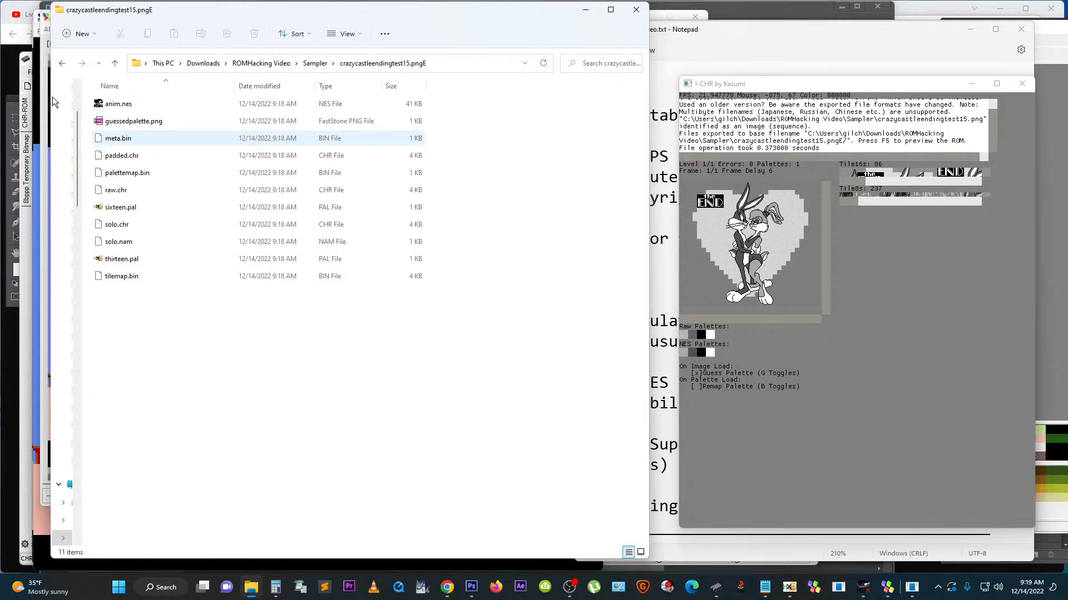
left_click(118, 104)
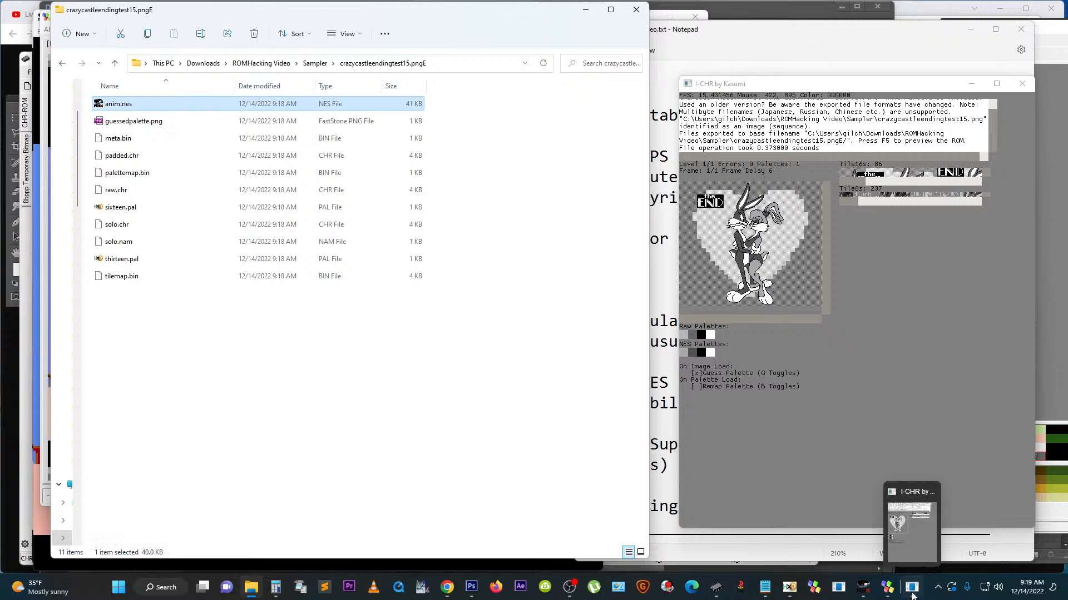
left_click(938, 589)
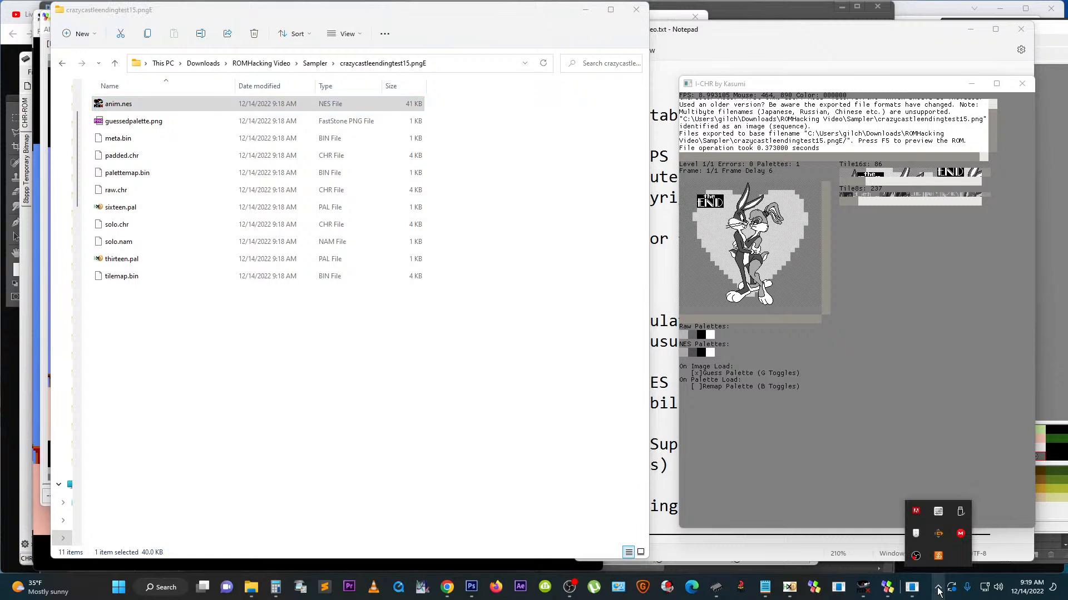
mouse_move(916, 591)
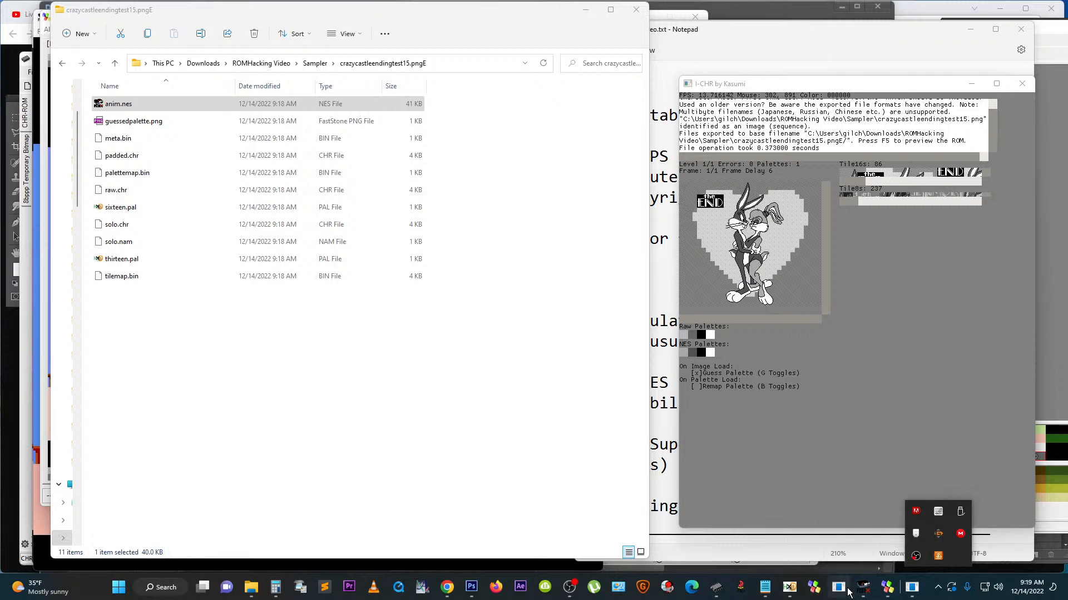
left_click(618, 323)
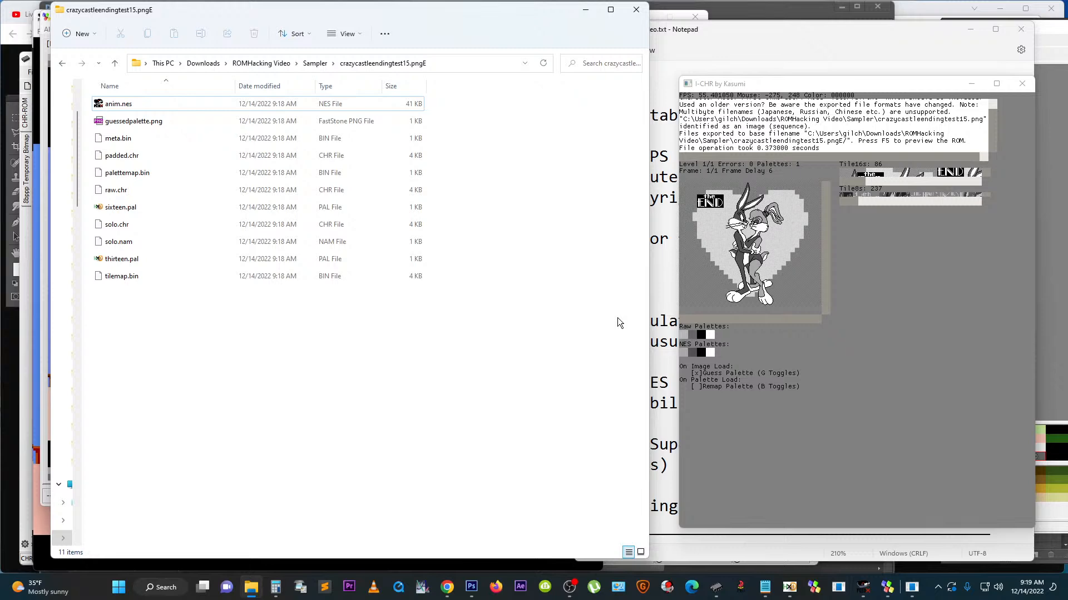
left_click(664, 286)
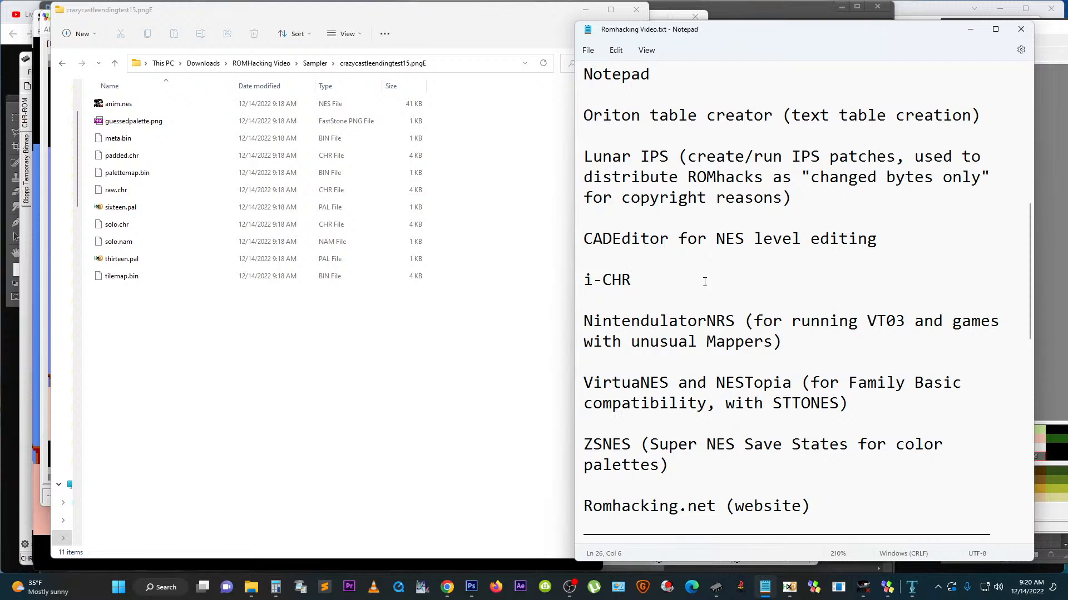
Step: Highlight the NintendulatorNRS entry in the Romhacking Video.txt tool list
left_click_drag(693, 296, 835, 353)
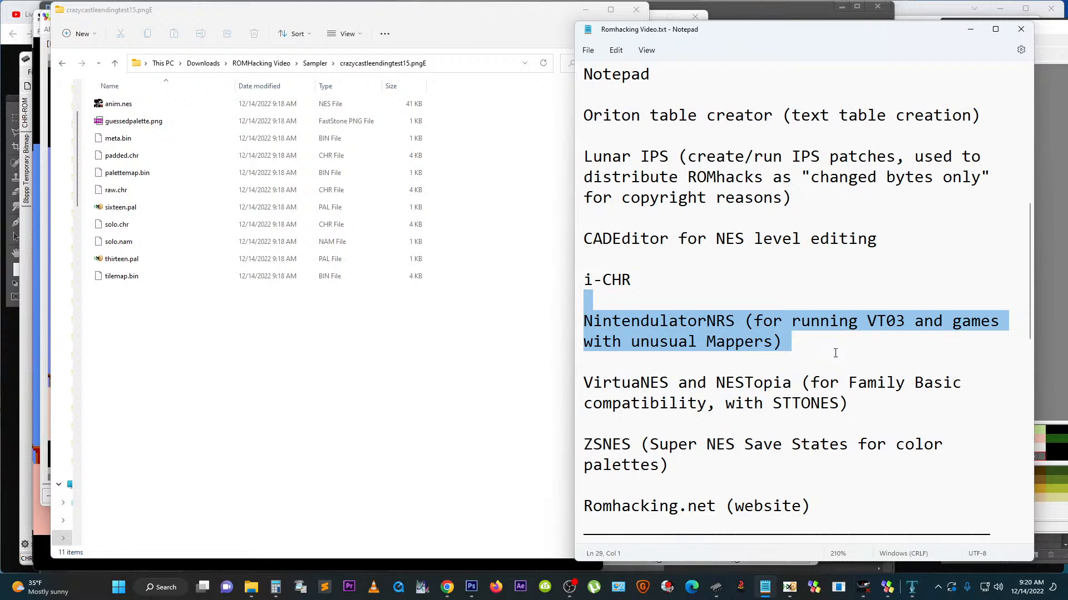
Step: Highlight the VirtuaNES and NESTopia paragraph, then the ZSNES paragraph
left_click_drag(717, 362, 878, 408)
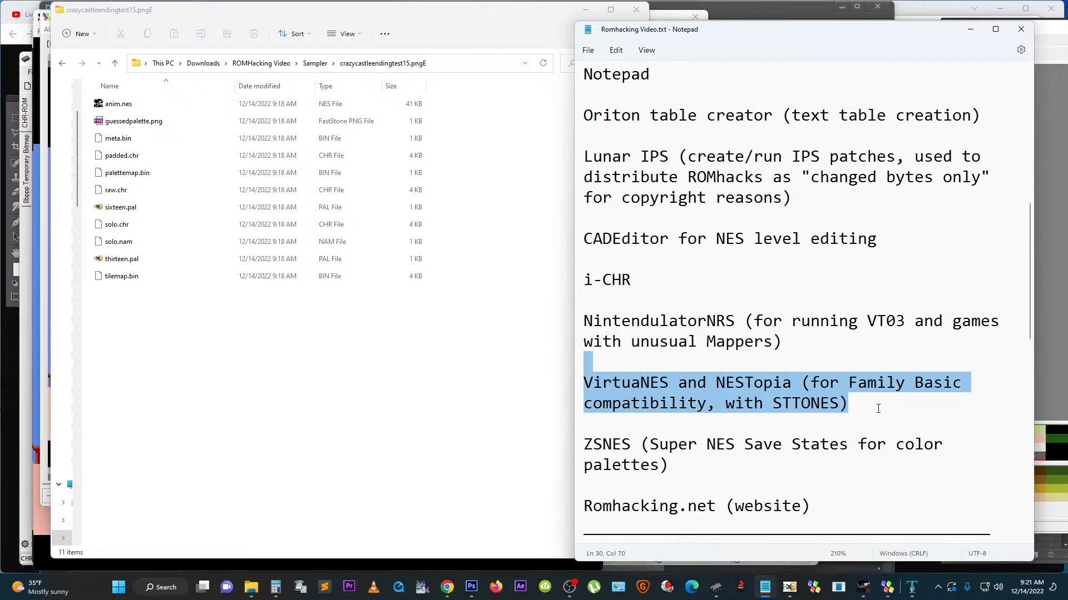
left_click_drag(708, 423, 755, 486)
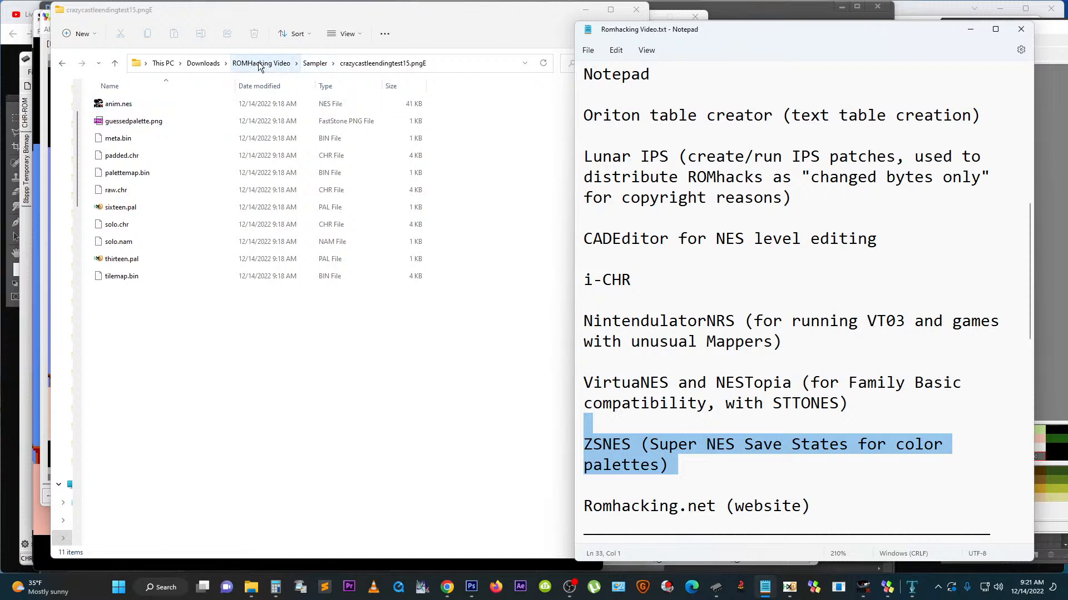
Step: Return to the Sampler folder and select AllStarsLuigi1.png through AllStarsMarioBrosA.png
left_click(311, 65)
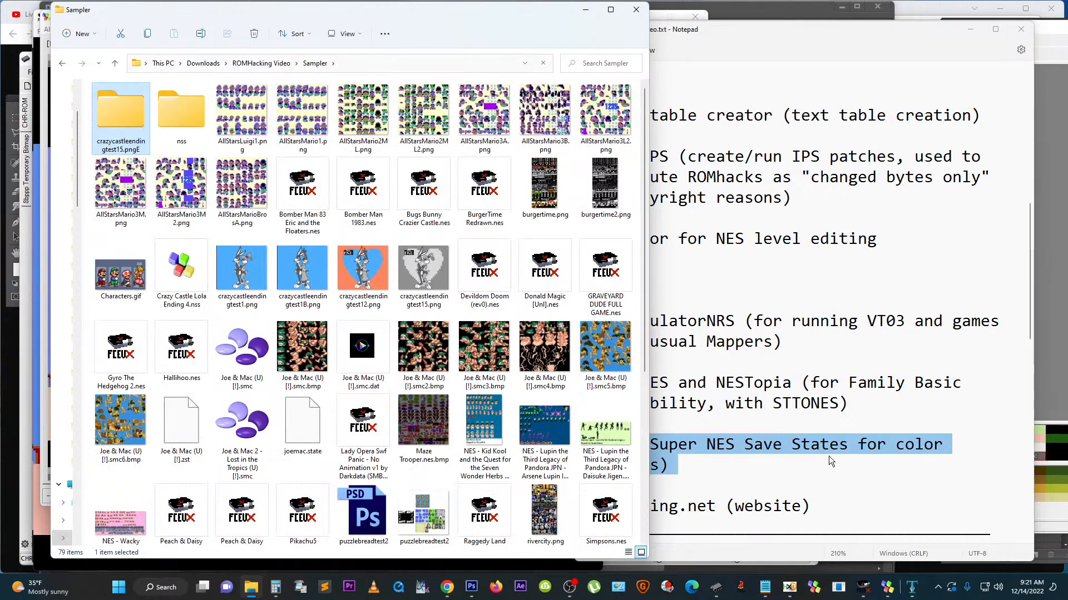
left_click(828, 453)
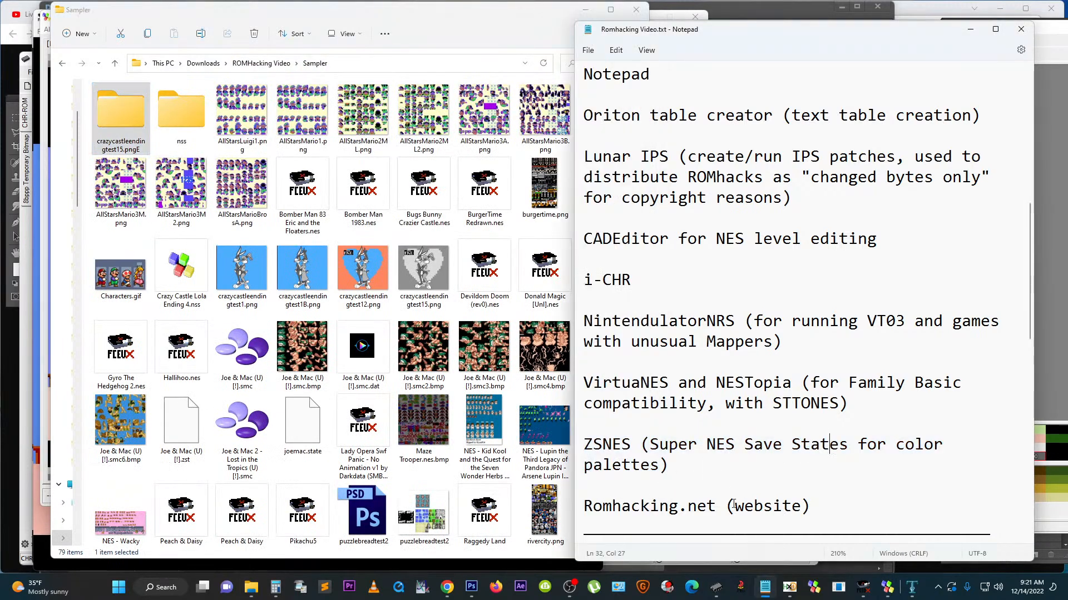
left_click(239, 97)
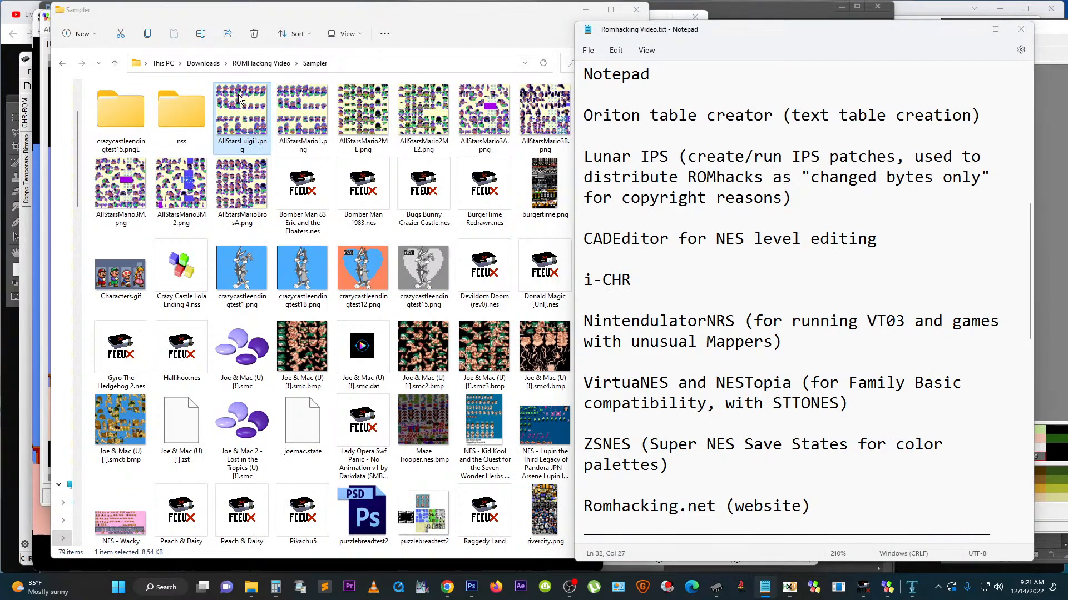
left_click(250, 199, "shift")
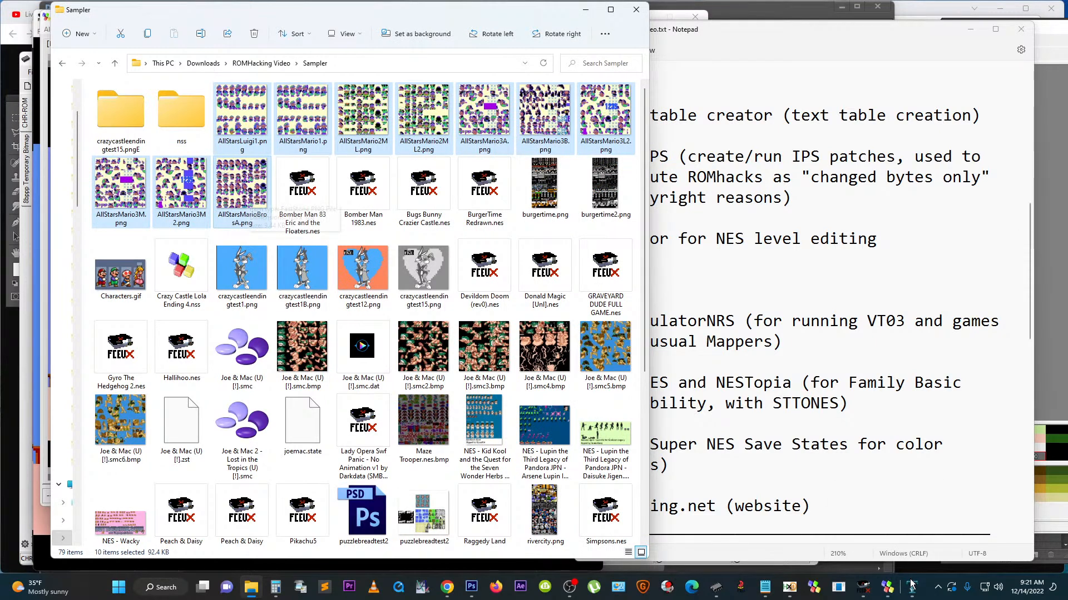
mouse_move(886, 594)
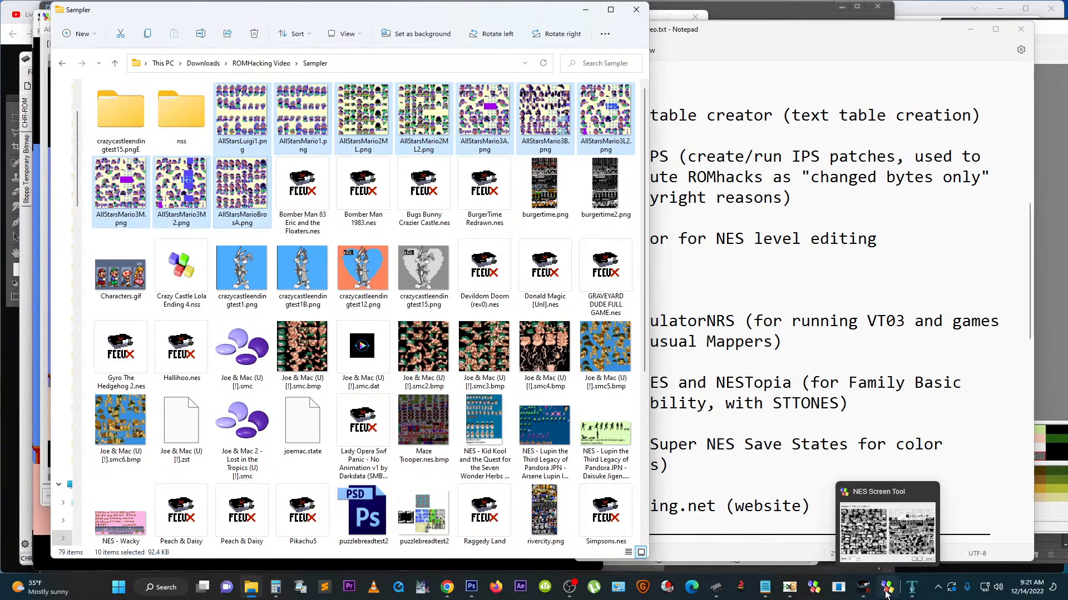
Step: Drag Joe & Mac (U) [!].smc into YY-CHR and scroll through its 4BPP SNES tiles
mouse_move(717, 589)
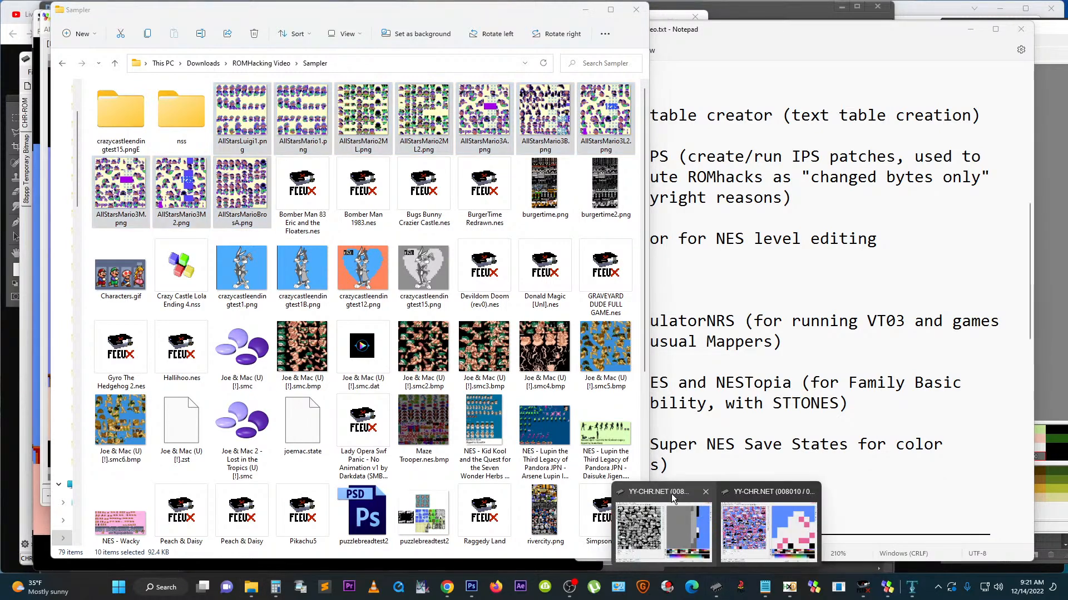
left_click(671, 494)
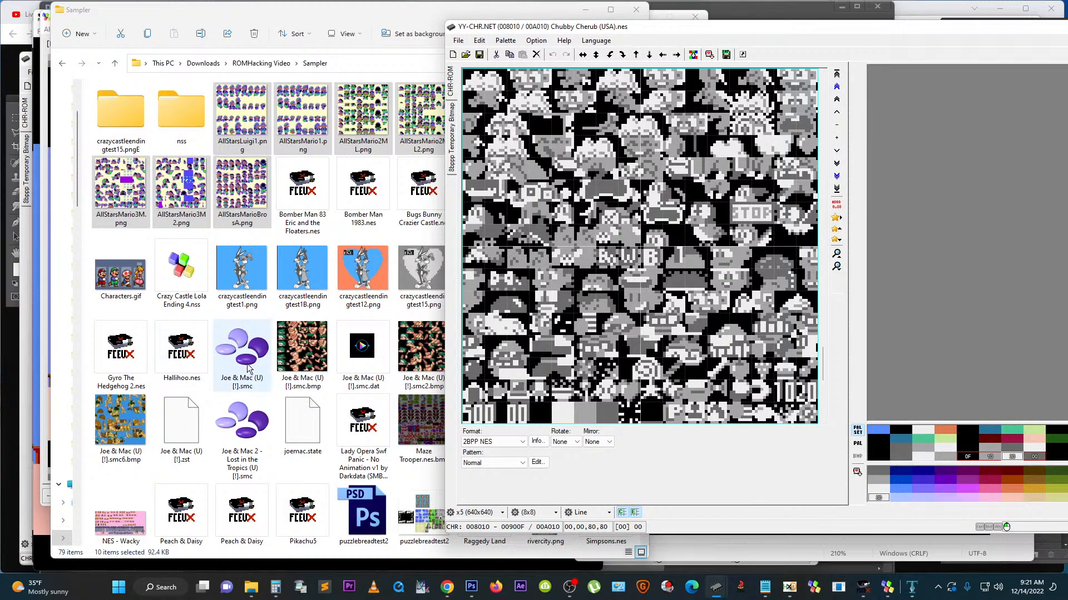
left_click_drag(247, 362, 632, 332)
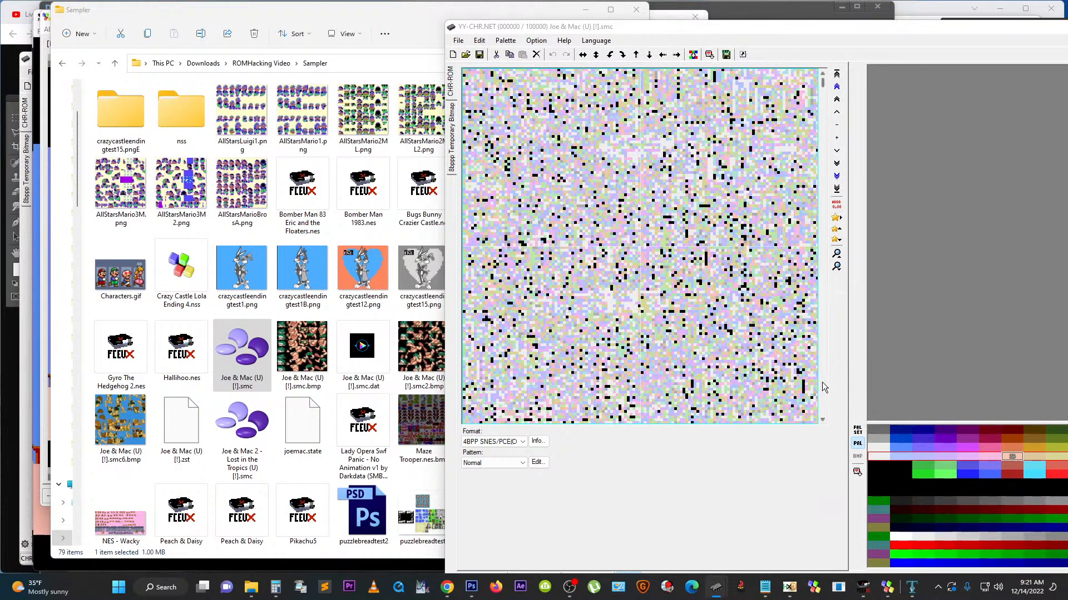
scroll(822, 382, "down", 4)
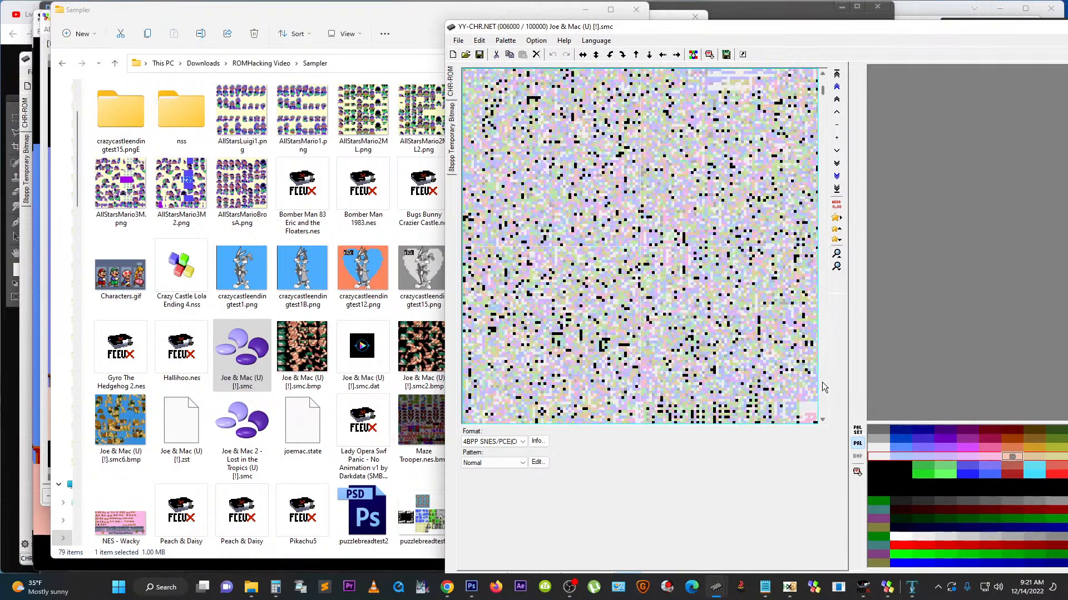
scroll(822, 382, "down", 11)
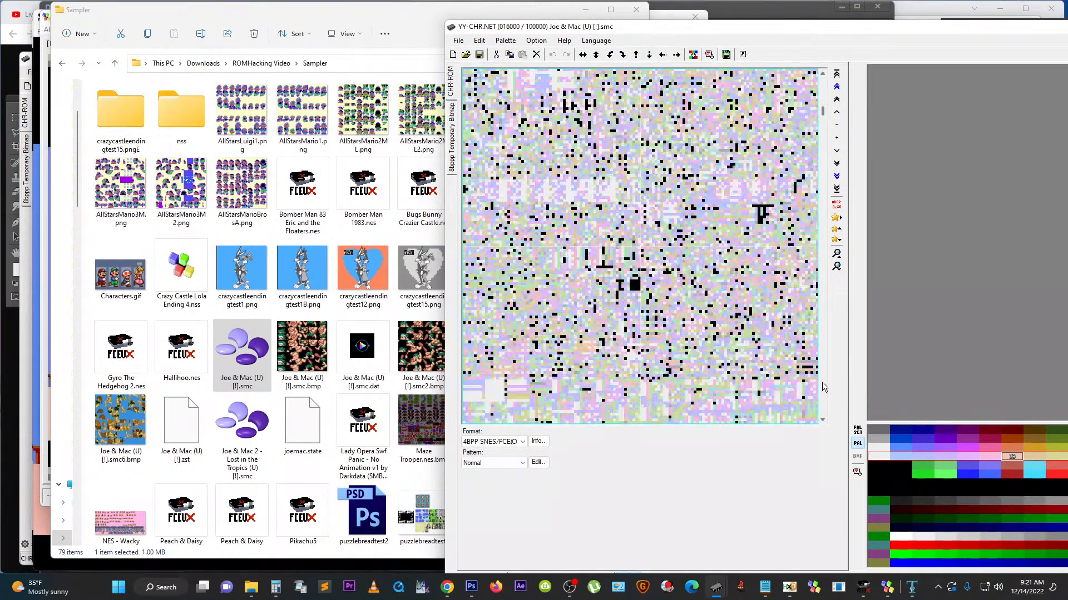
scroll(822, 382, "down", 20)
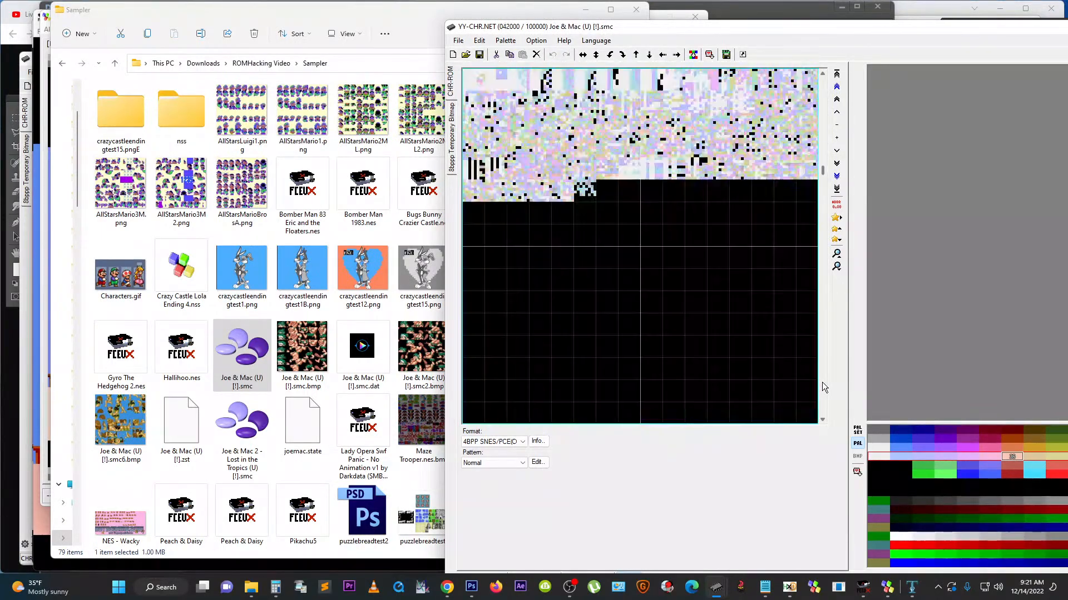
scroll(821, 382, "down", 2)
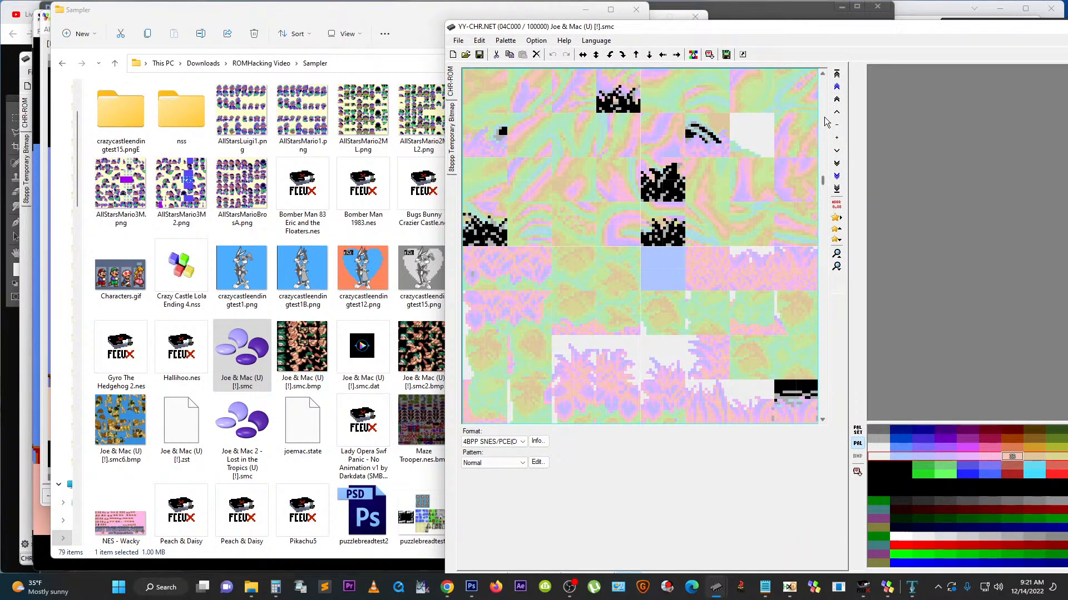
left_click_drag(822, 181, 812, 282)
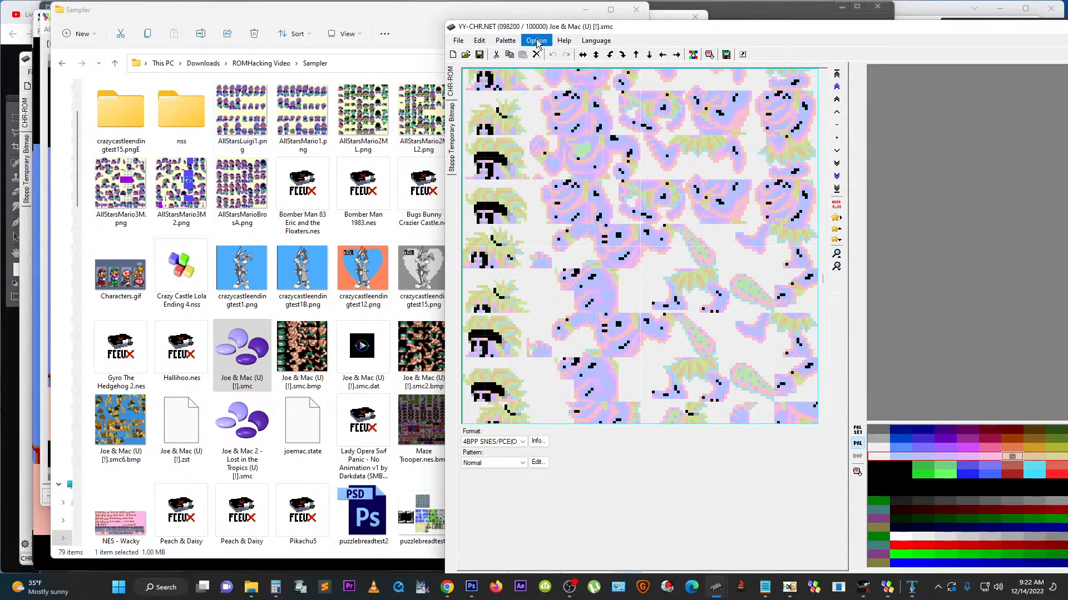
Step: Load a palette from an emulator save state, choosing the Joe & Mac (U) [!].zst file in Sampler
left_click(506, 42)
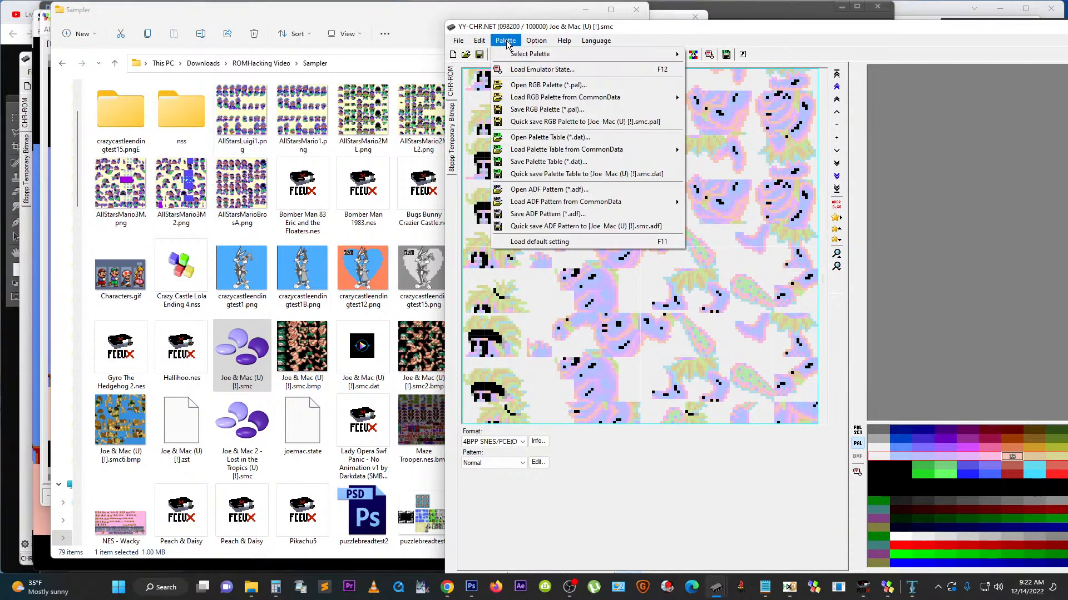
left_click(510, 69)
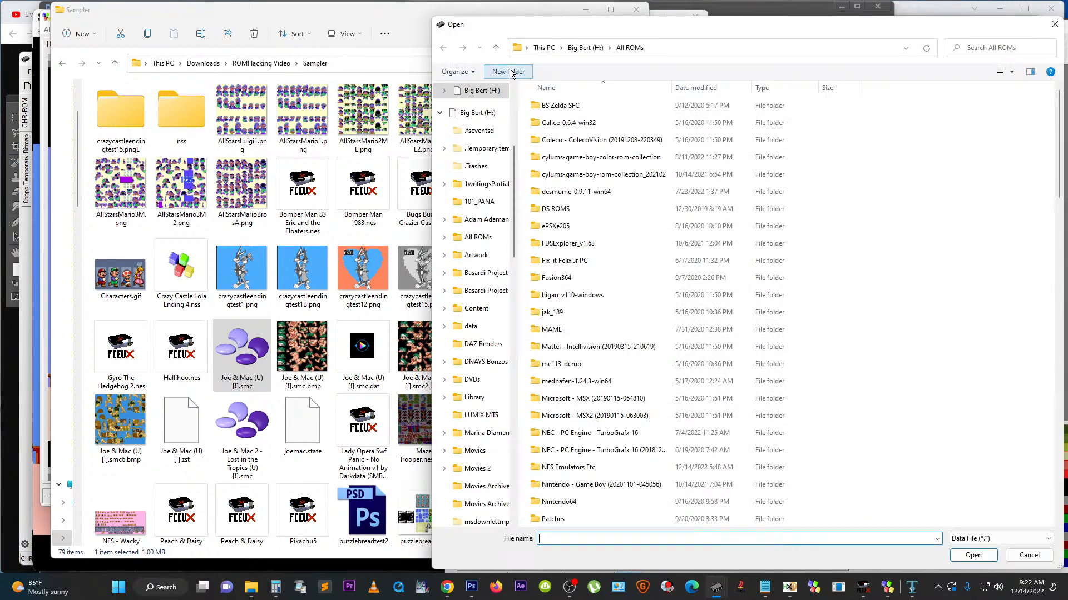
scroll(472, 278, "down", 2)
left_click(481, 446)
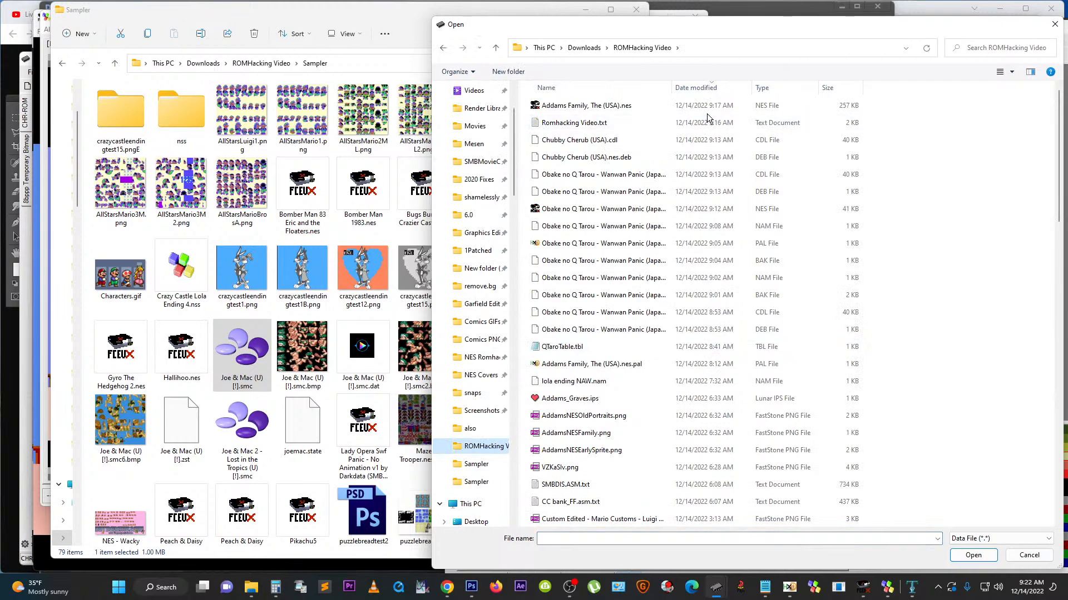
scroll(701, 336, "down", 3)
scroll(701, 337, "down", 5)
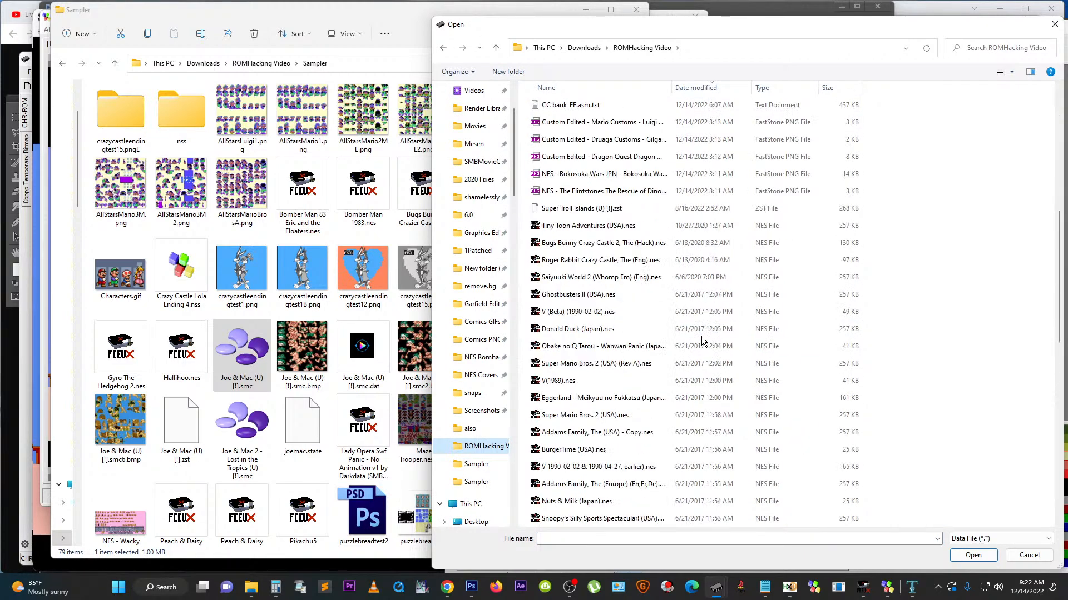
scroll(702, 337, "down", 5)
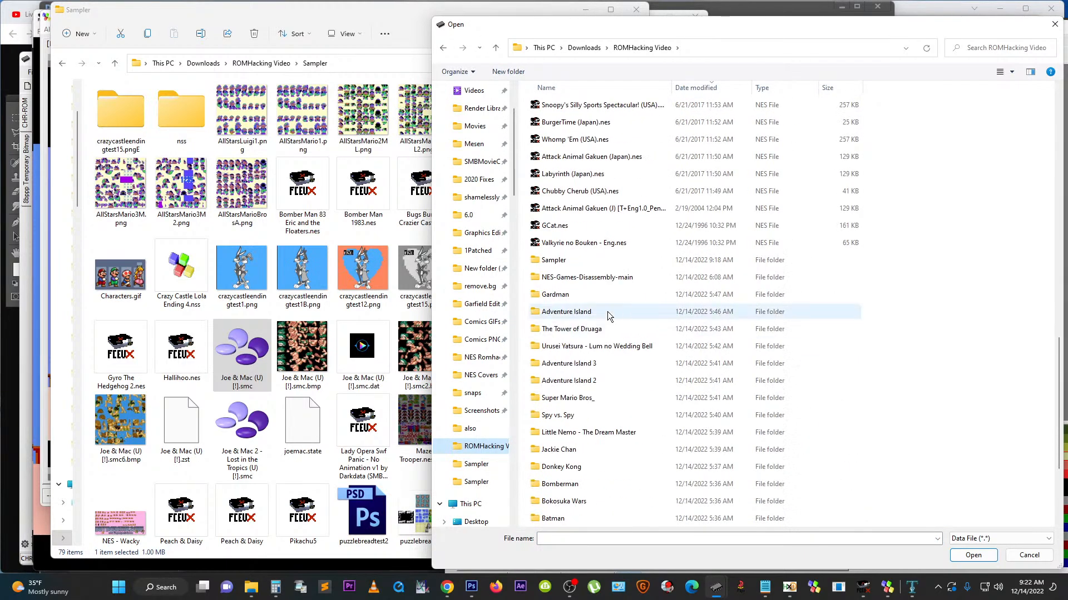
left_click(550, 265)
double_click(550, 261)
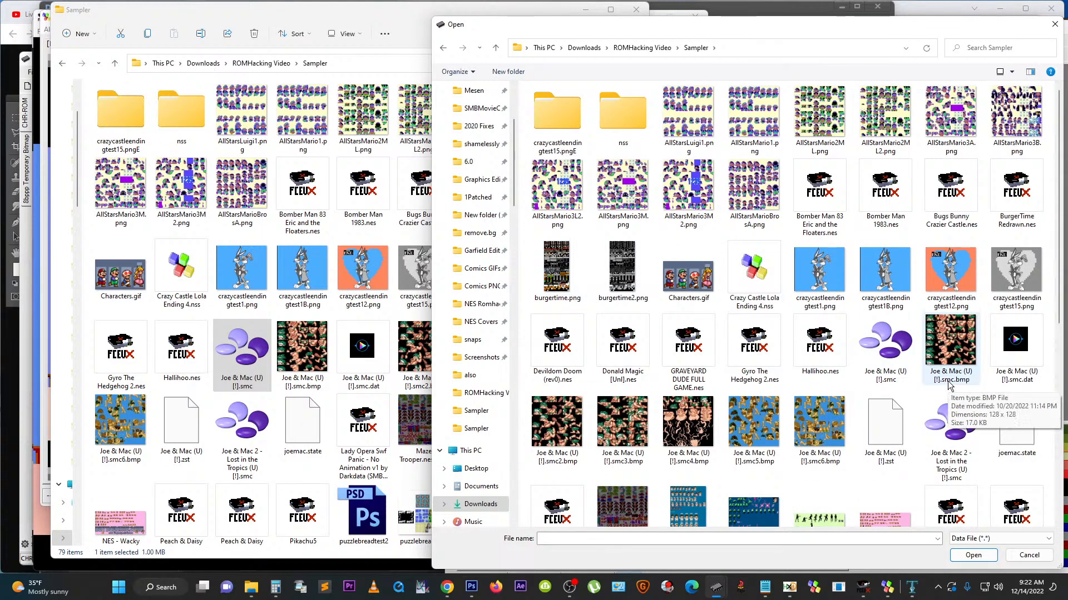
scroll(901, 323, "down", 5)
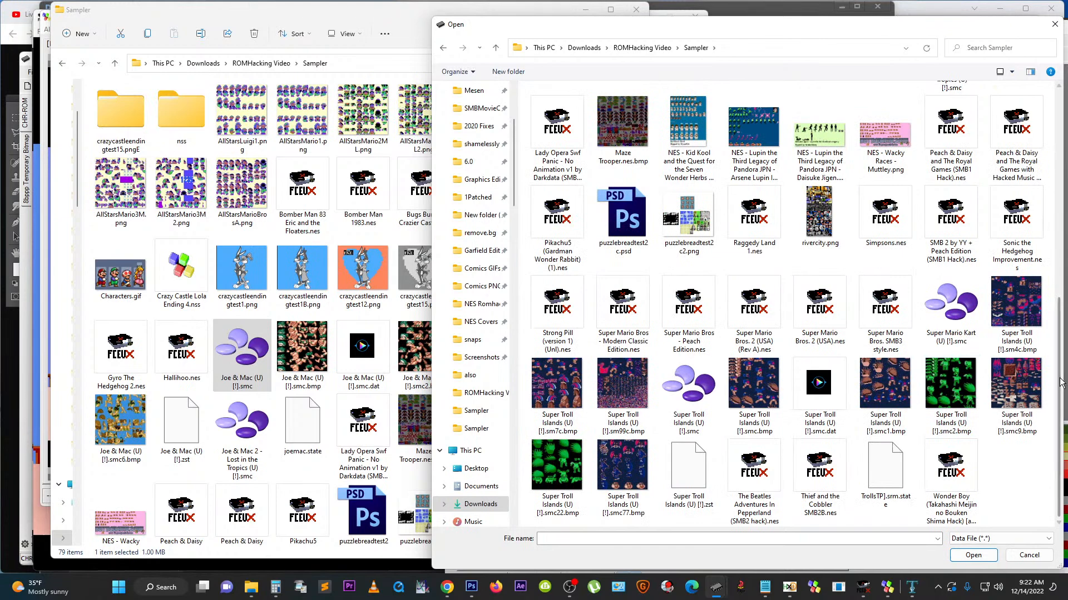
scroll(1060, 316, "up", 1)
scroll(1060, 316, "up", 1)
left_click(885, 173)
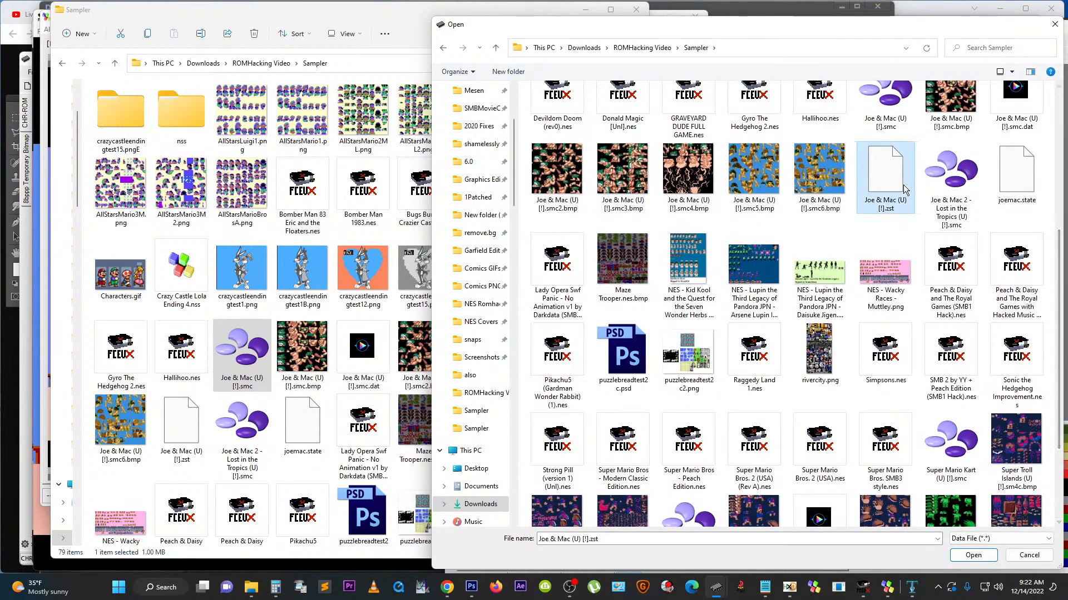
Step: Load the save-state palette, shift the window left, and try tan, red-cyan and blue palette rows
left_click(974, 556)
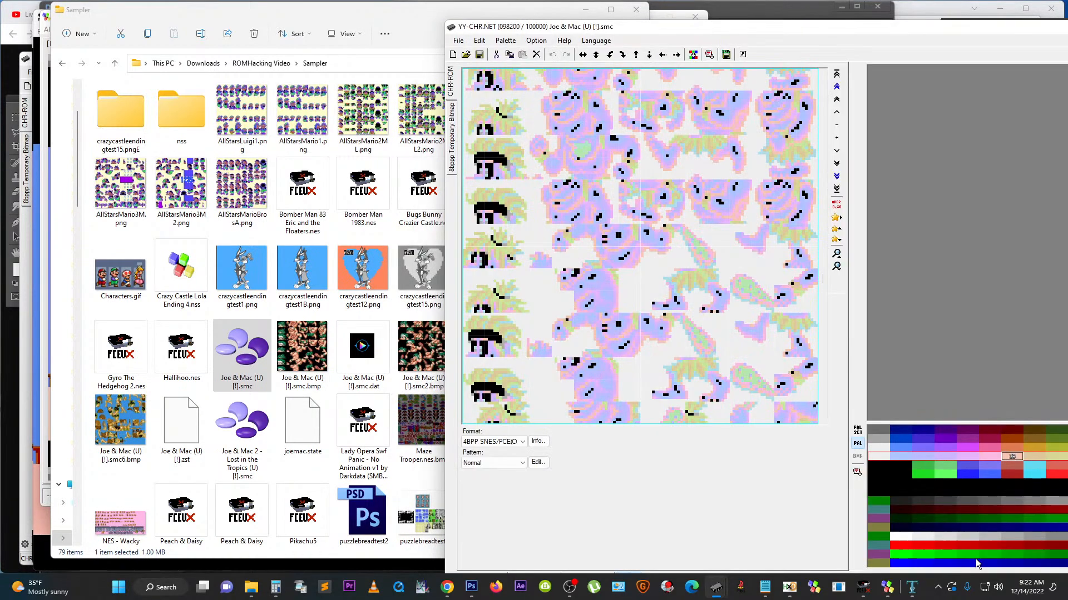
left_click_drag(625, 27, 351, 18)
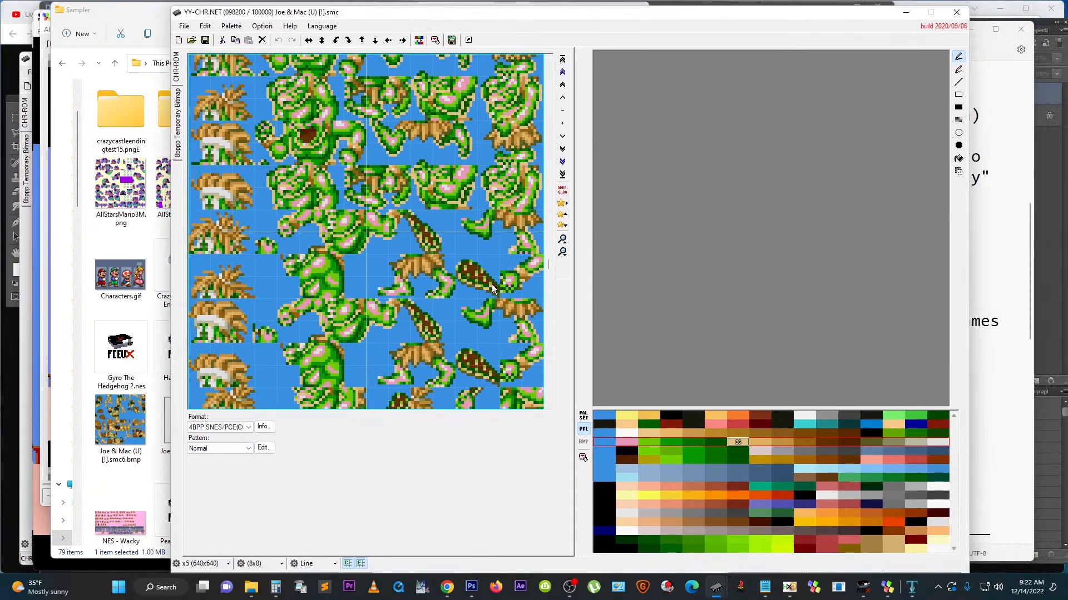
left_click(691, 436)
left_click(691, 427)
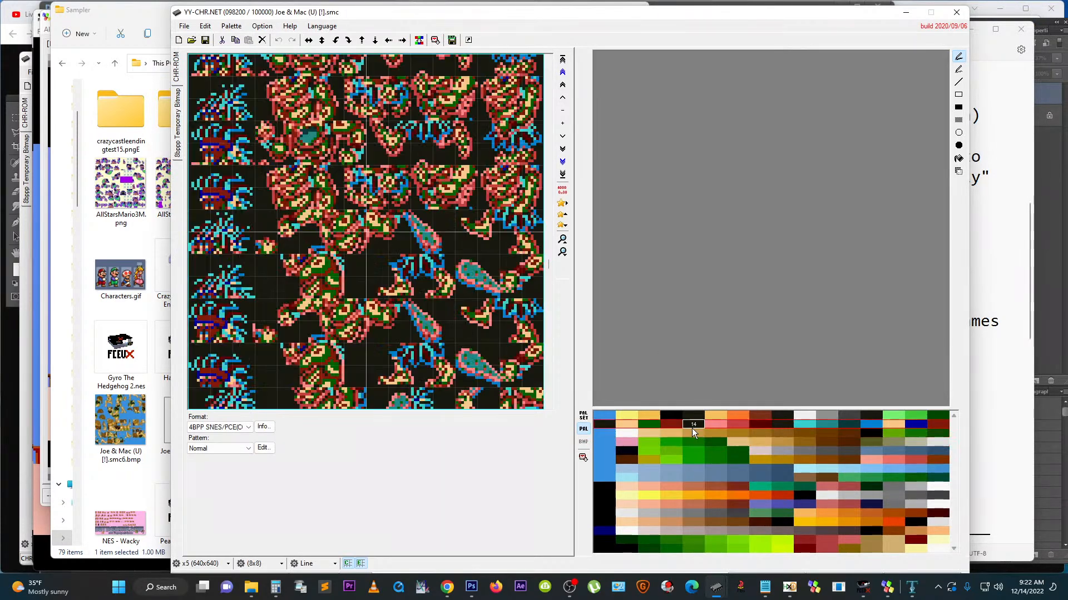
left_click(664, 417)
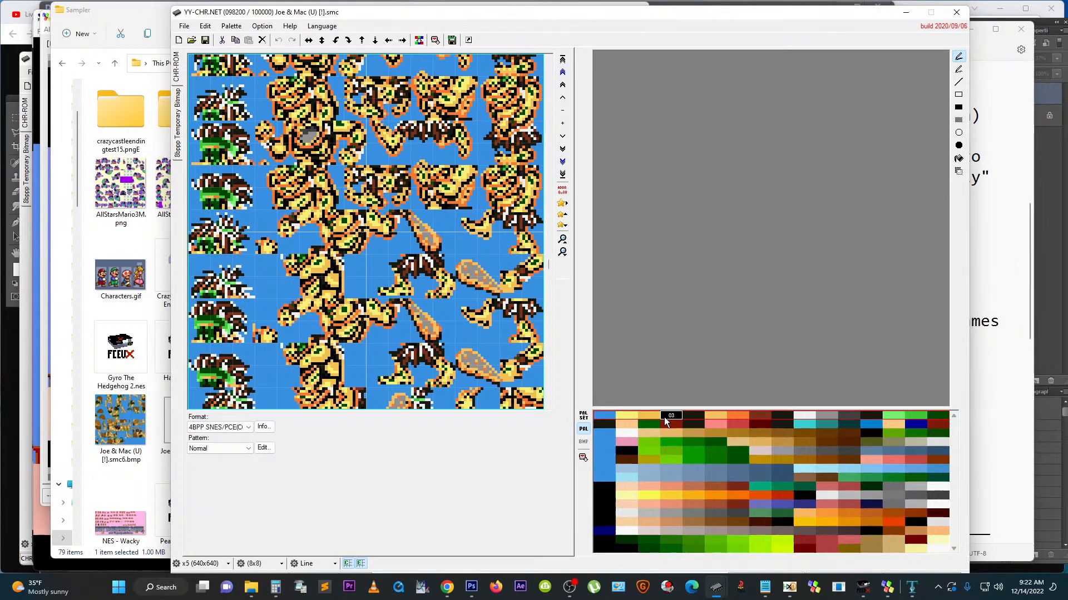
left_click(661, 444)
left_click(661, 453)
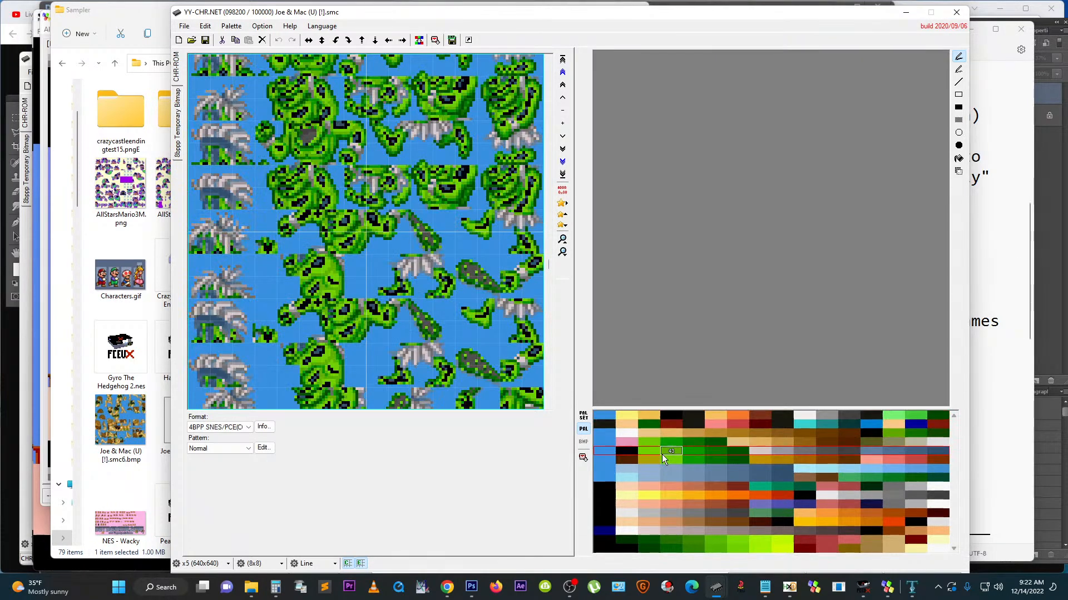
left_click(659, 462)
Step: Compare palettes on the caveman sprites, settling on flesh tones with green hair
left_click(656, 485)
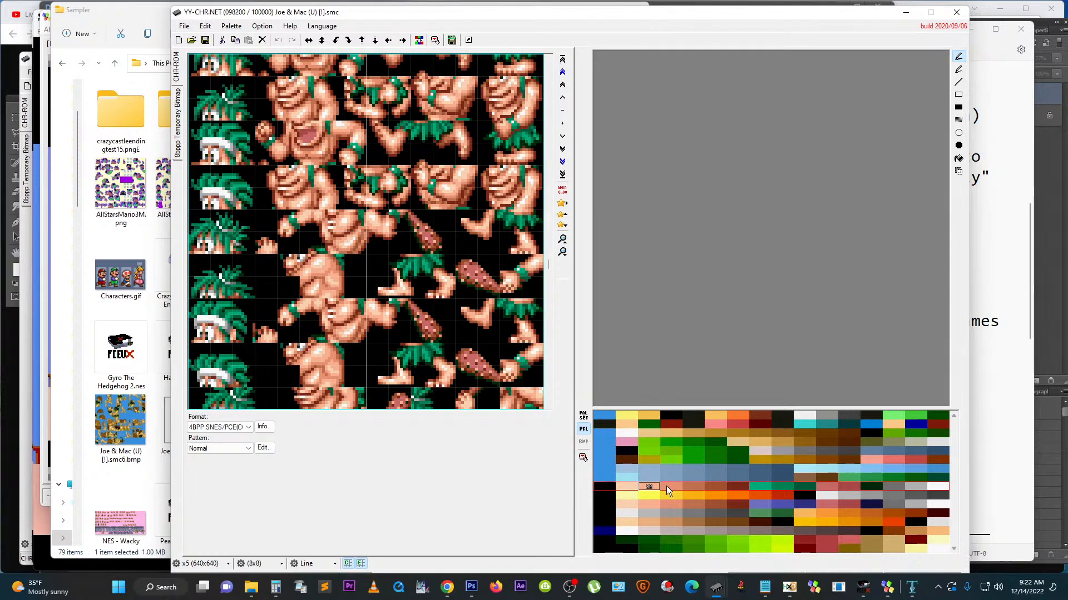
left_click(657, 520)
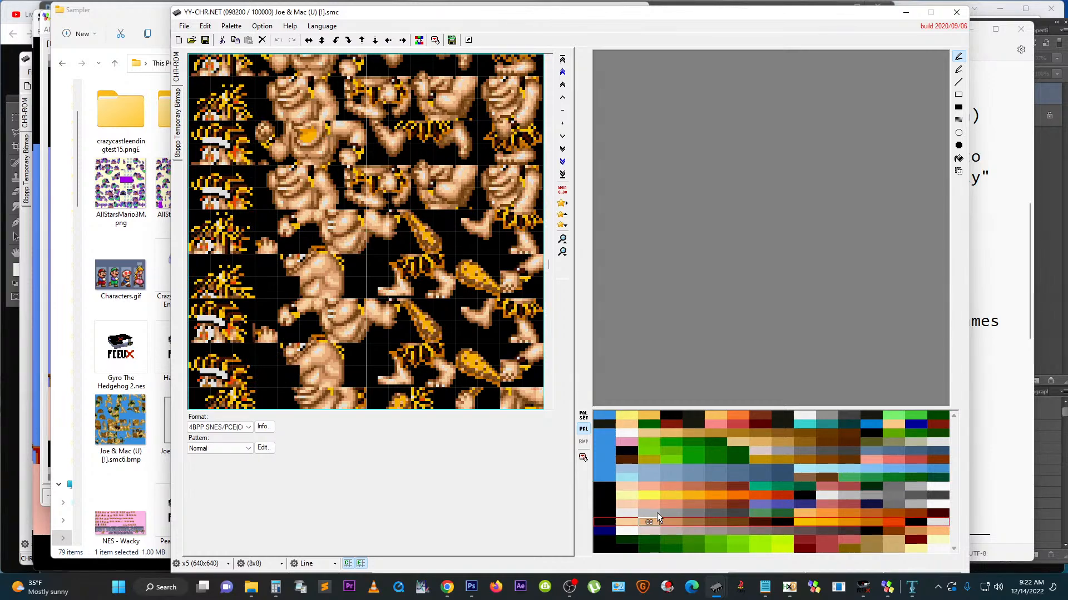
left_click(659, 503)
left_click(660, 496)
left_click(658, 503)
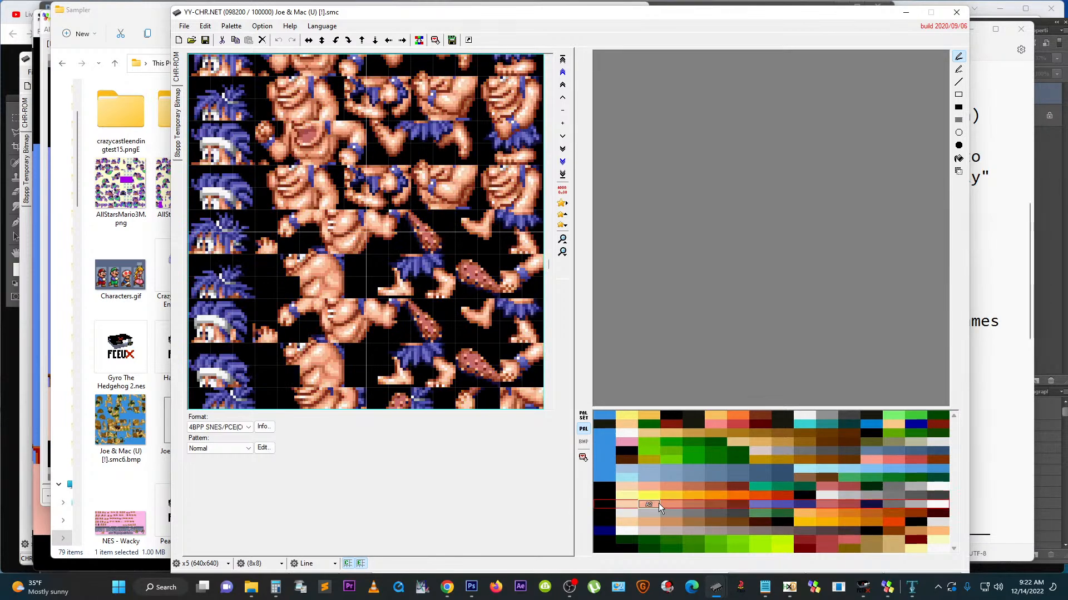
left_click(662, 486)
left_click(660, 505)
left_click(659, 487)
left_click(659, 504)
left_click(662, 486)
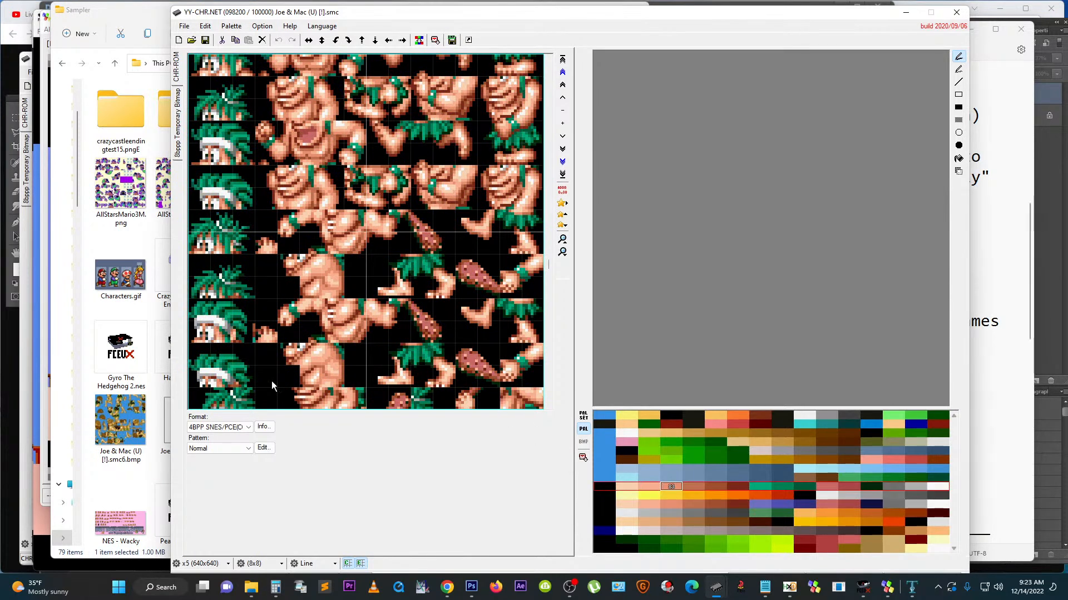
Step: Try the 16x32 and other tile Pattern arrangements, ending back on Normal
left_click(225, 448)
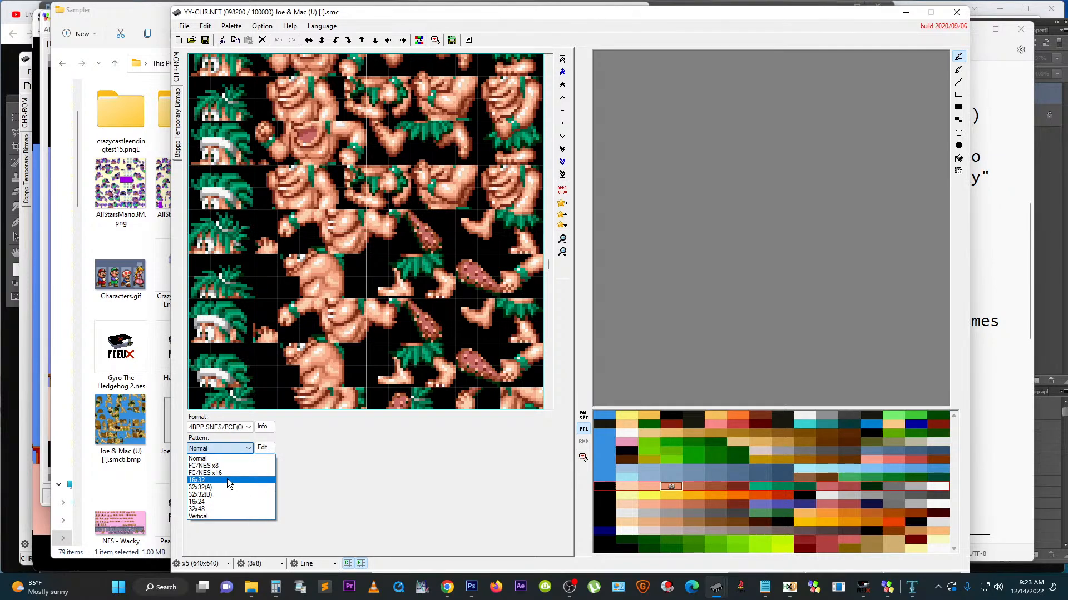
left_click(227, 480)
key("Down")
key("Down")
key("Down")
key("Down")
key("Down")
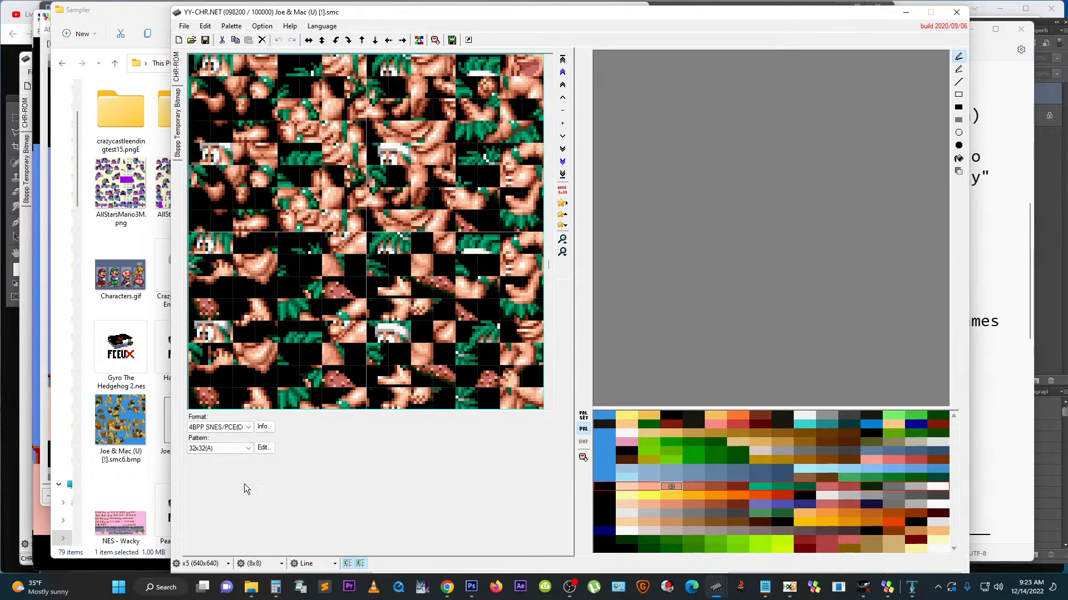
key("Up")
key("Up")
key("Up")
key("Up")
key("Up")
key("Up")
key("Up")
key("Up")
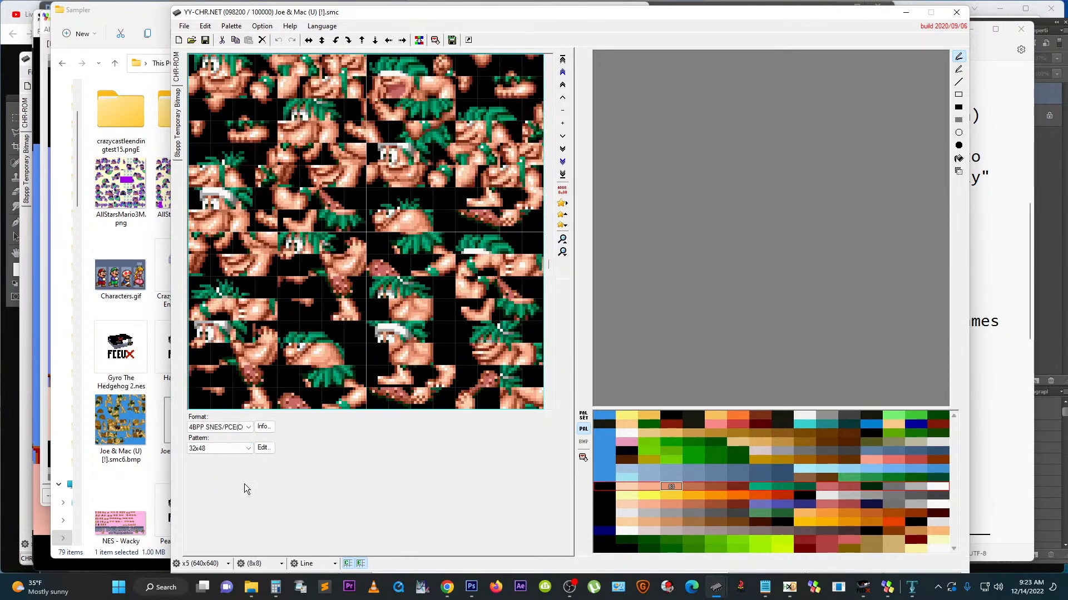
key("Down")
key("Up")
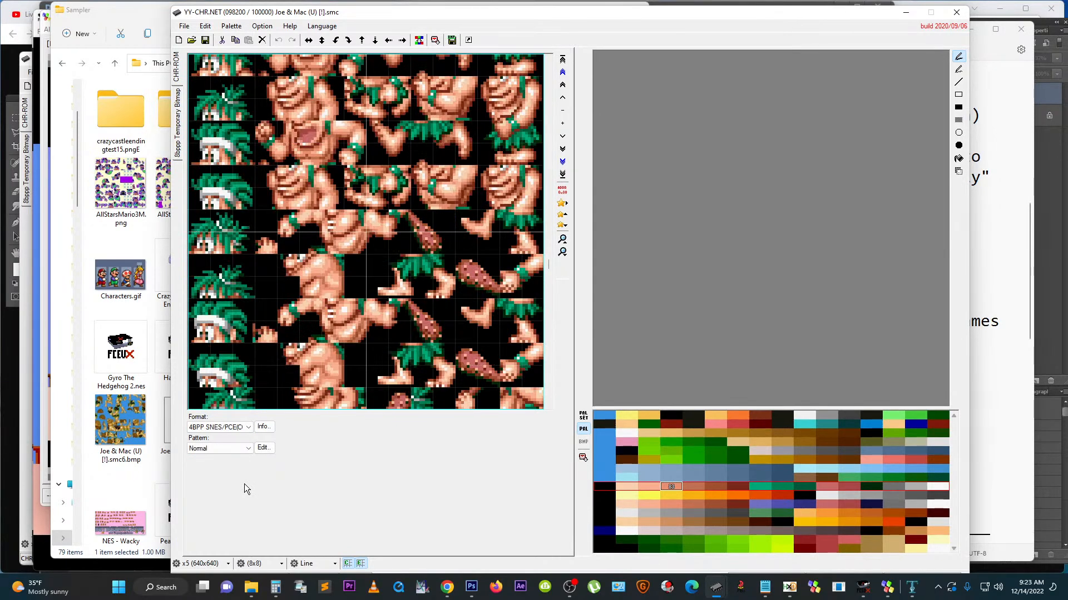
Step: Page forward three blocks and try palettes on the new sprites, ending on peach with purple
left_click(549, 378)
left_click(549, 378)
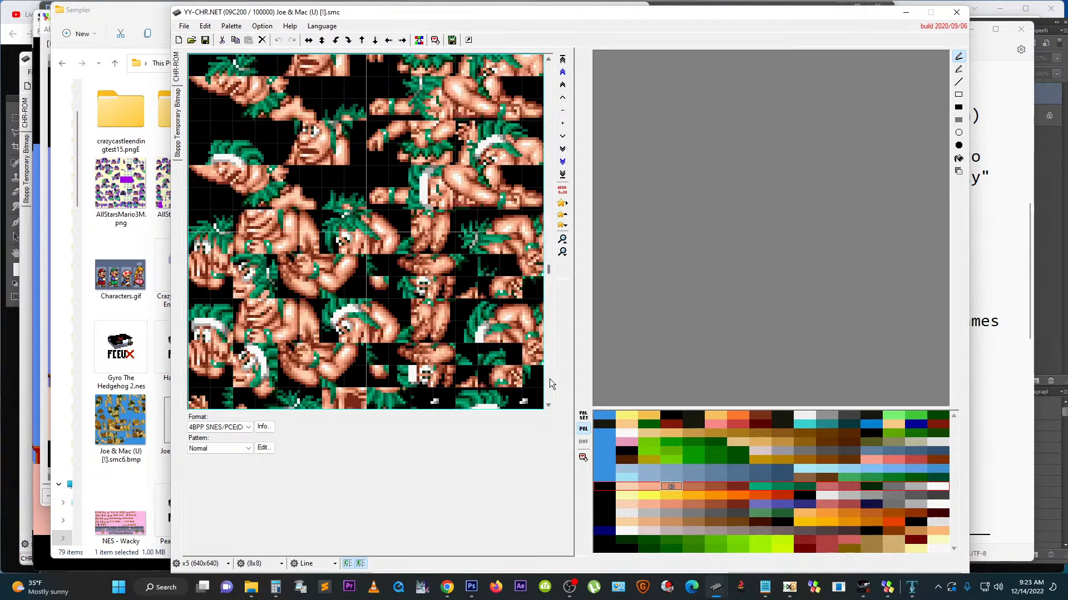
left_click(549, 379)
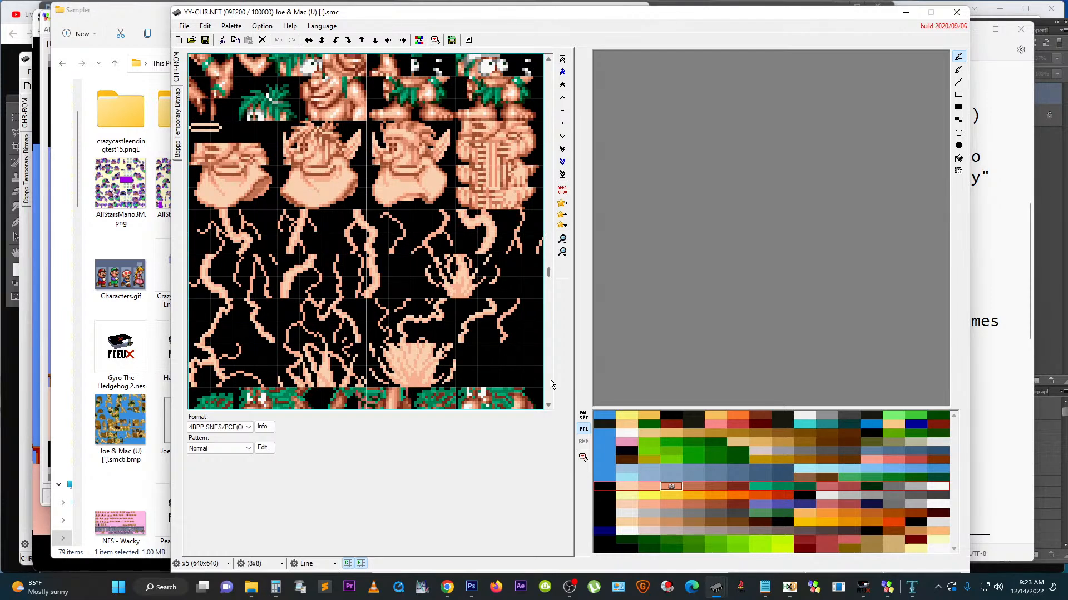
left_click(659, 504)
left_click(659, 513)
left_click(660, 529)
left_click(659, 521)
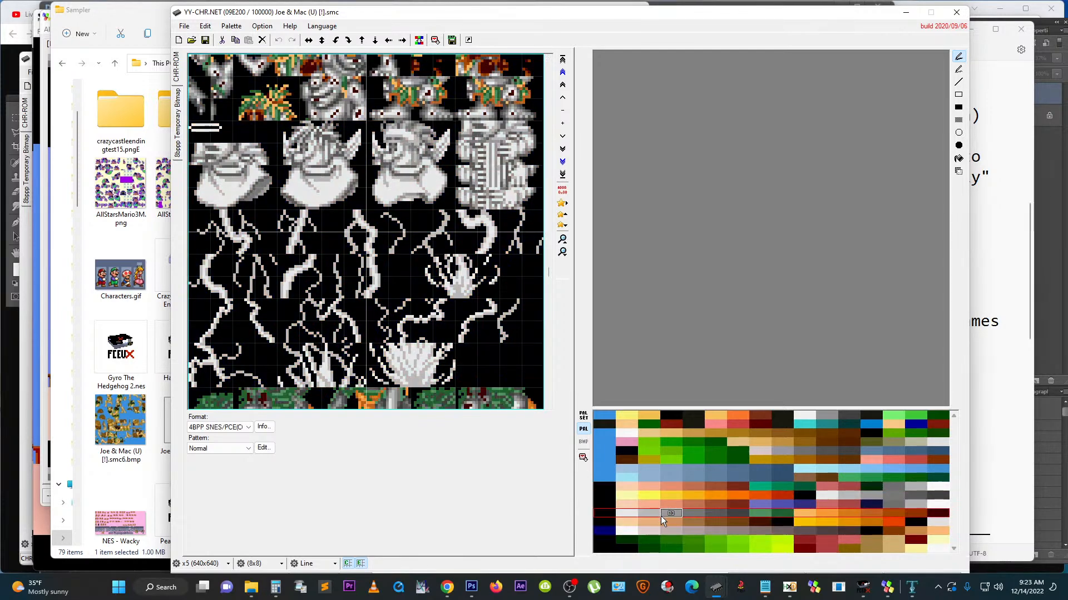
left_click(660, 531)
left_click(660, 505)
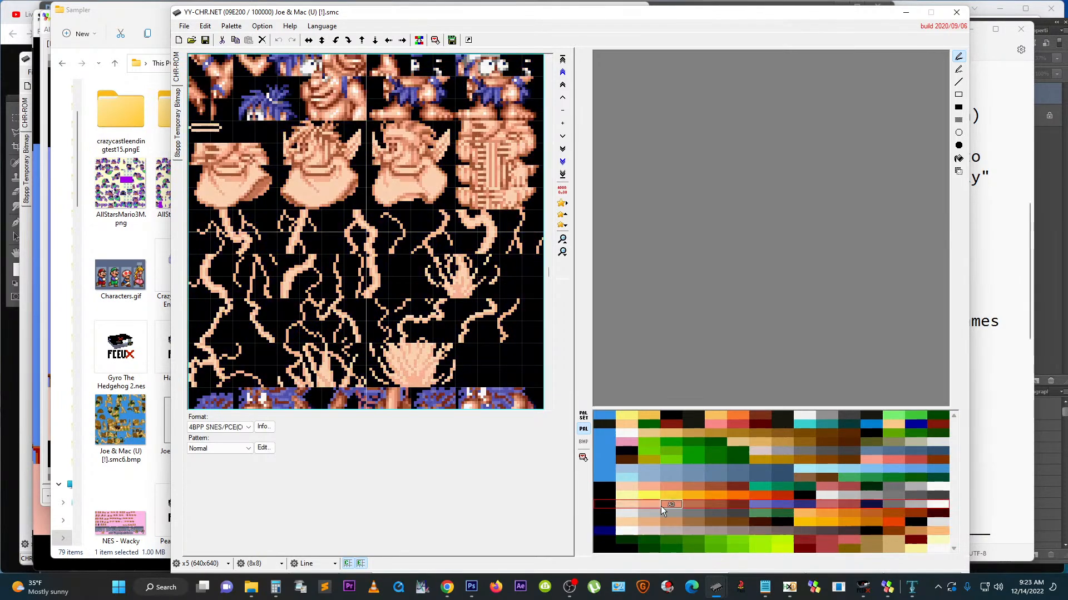
Step: Page forward one more block and colour those sprites brown and orange
left_click(550, 382)
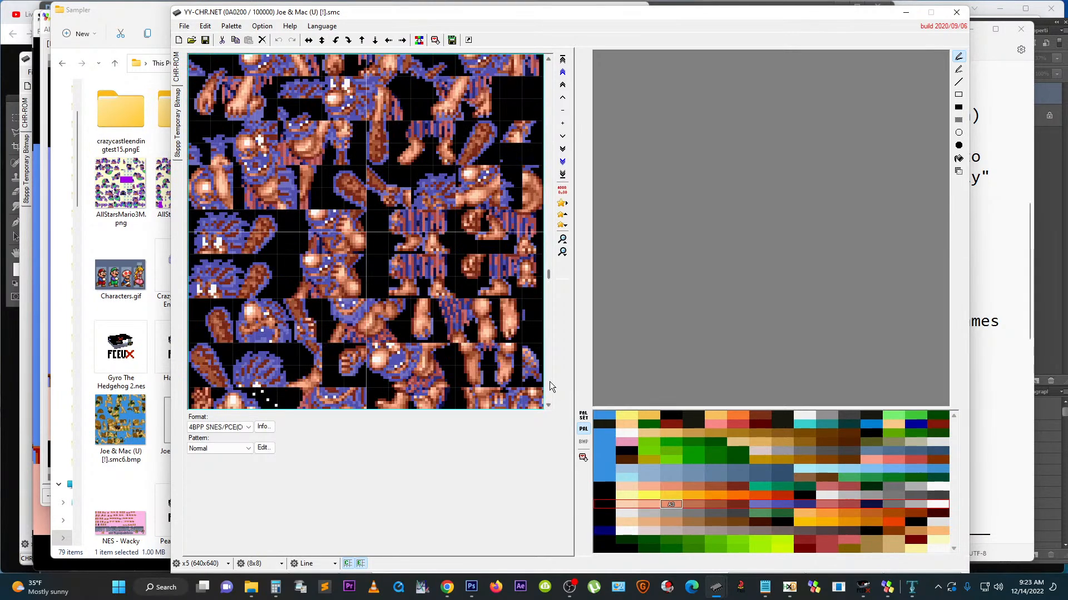
left_click(660, 492)
left_click(668, 532)
left_click(663, 522)
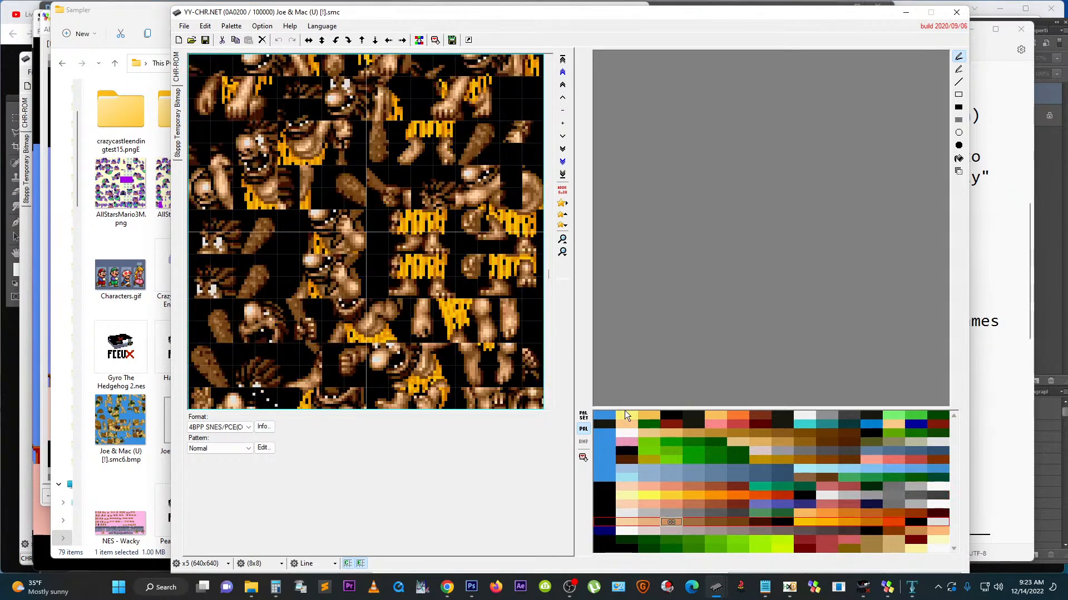
Step: Page forward to the dinosaur sprites at offset 0A8200 and select a dinosaur tile
left_click(548, 382)
left_click(547, 381)
left_click(547, 381)
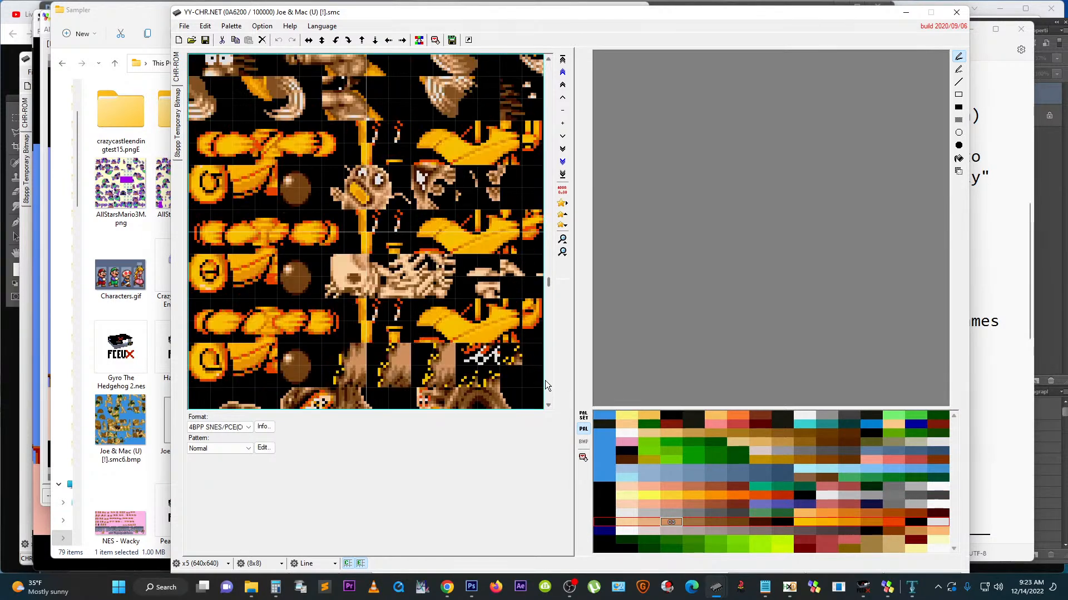
left_click(547, 382)
left_click(309, 226)
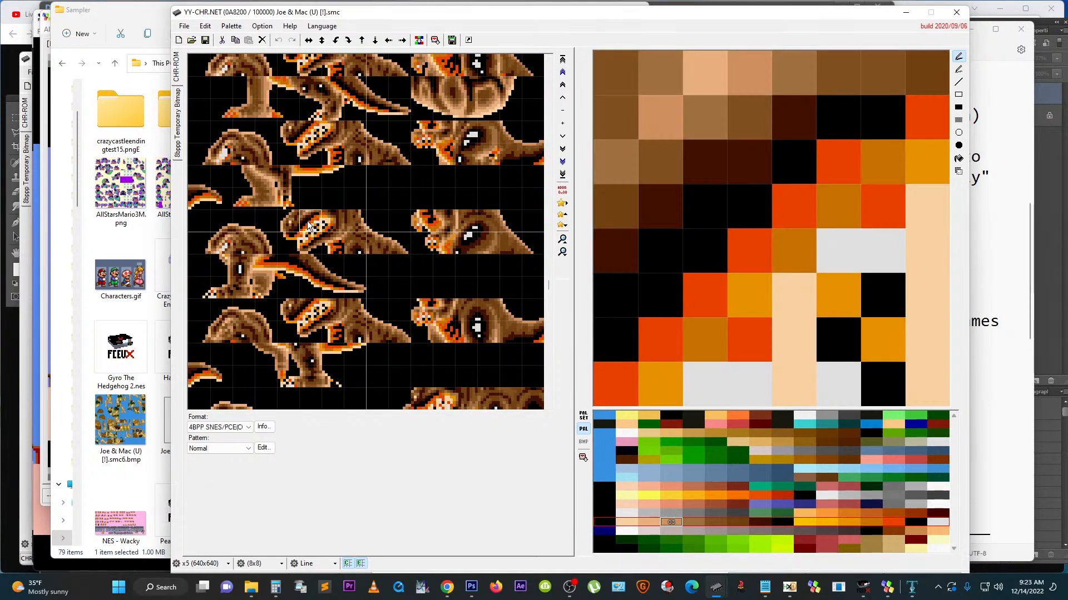
Step: Cycle palettes on the dinosaur sprites, finishing with the green and yellow palette
left_click(695, 451)
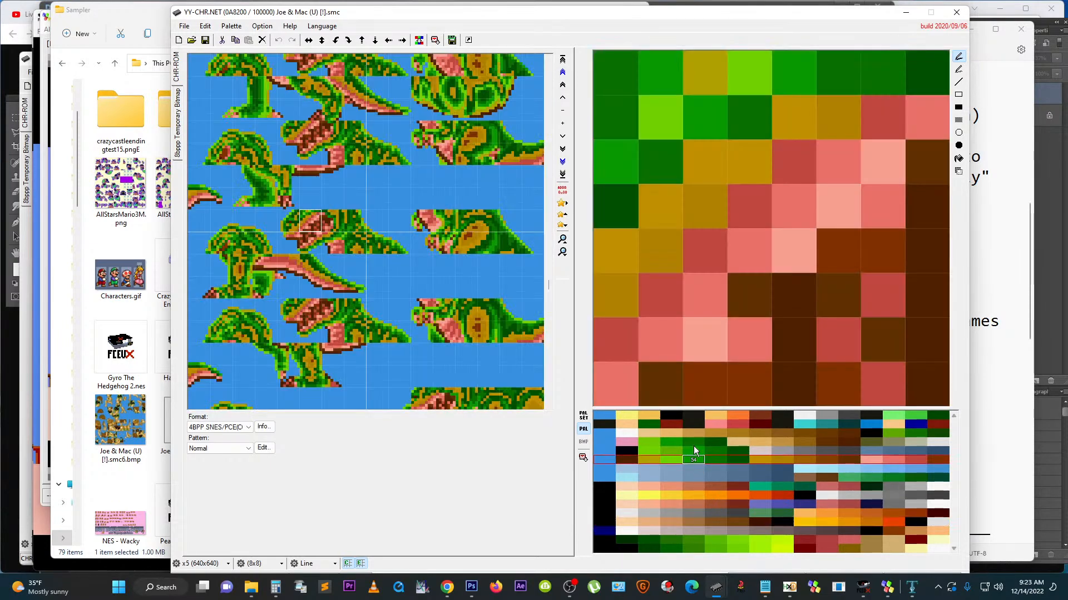
left_click(693, 433)
left_click(689, 460)
left_click(689, 483)
left_click(686, 502)
left_click(685, 522)
left_click(686, 540)
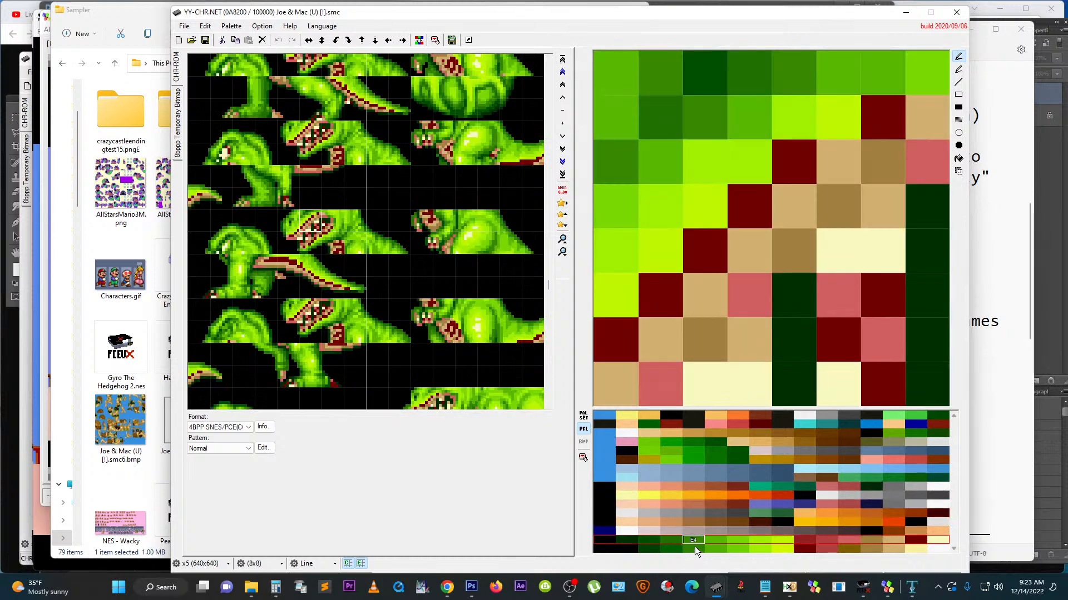
left_click(695, 549)
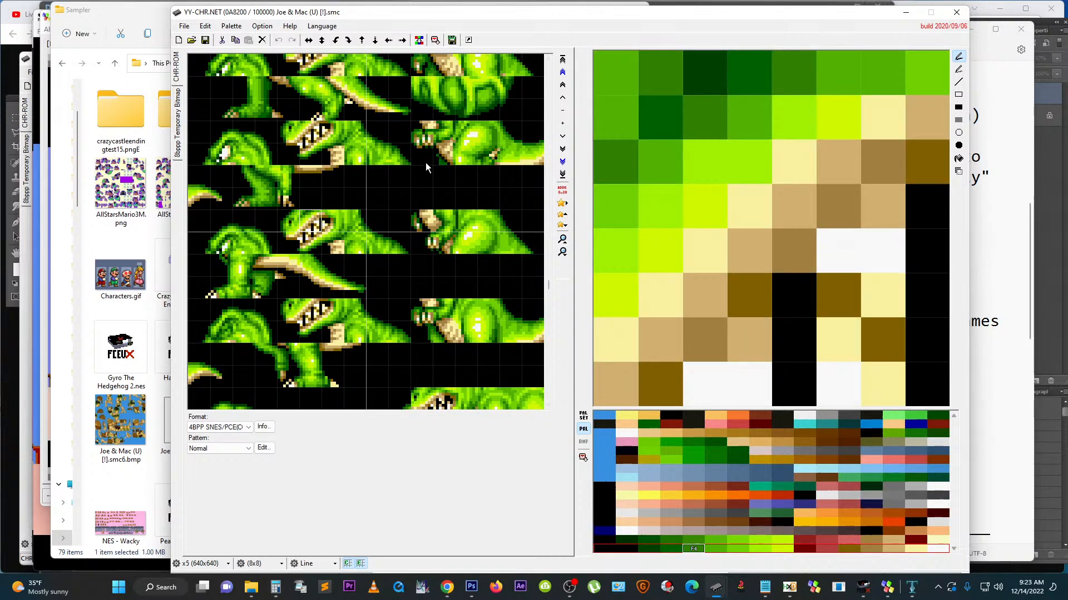
Step: Paint dark green and lighter green pixels into three dinosaur head tiles
left_click(231, 136)
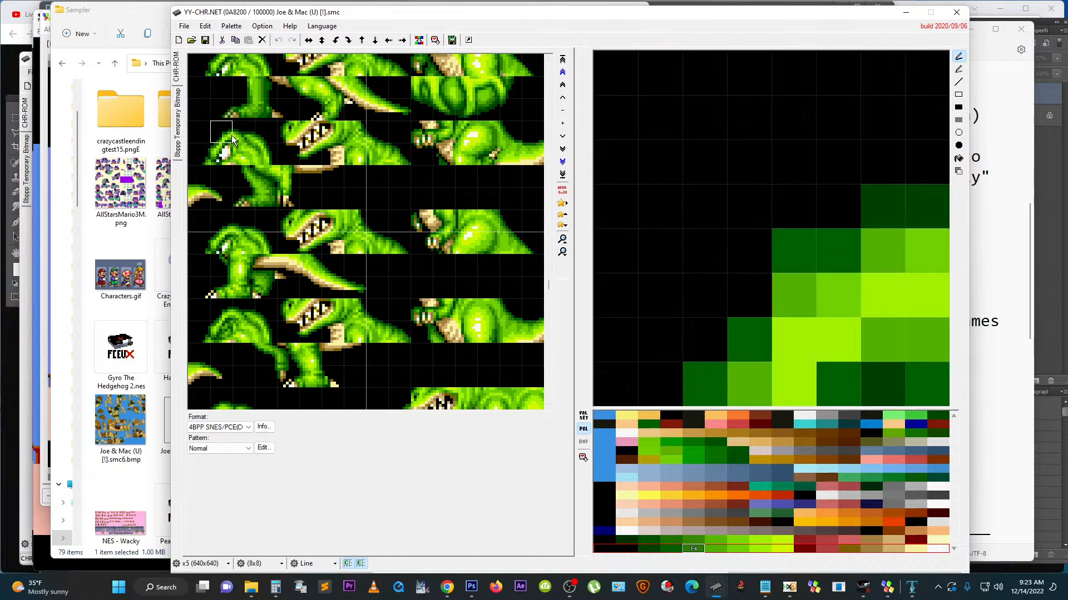
mouse_move(804, 318)
left_mouse_down()
mouse_move(782, 319)
mouse_move(876, 308)
mouse_move(758, 288)
mouse_move(836, 304)
mouse_move(744, 254)
mouse_move(917, 311)
mouse_move(758, 250)
mouse_move(862, 294)
mouse_move(659, 182)
mouse_move(877, 305)
mouse_move(888, 315)
mouse_move(842, 287)
mouse_move(946, 388)
mouse_move(875, 345)
mouse_move(724, 352)
mouse_move(946, 374)
mouse_move(742, 179)
mouse_move(622, 167)
left_mouse_up()
left_click(249, 157)
left_click(265, 151)
mouse_move(766, 216)
left_mouse_down()
mouse_move(853, 274)
mouse_move(745, 300)
left_mouse_up()
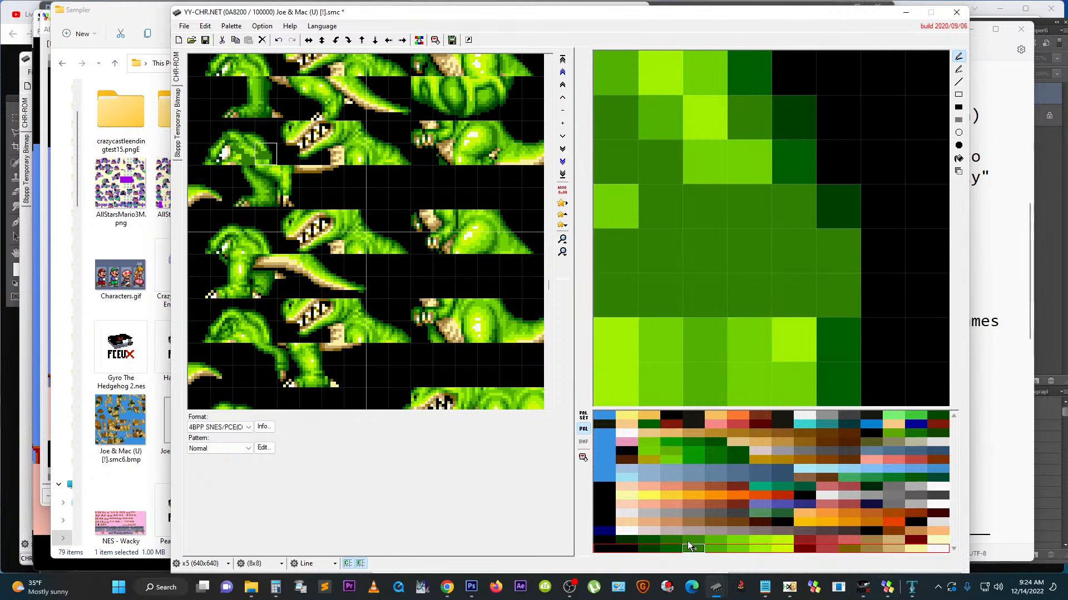
left_click(716, 549)
left_click_drag(678, 202, 719, 267)
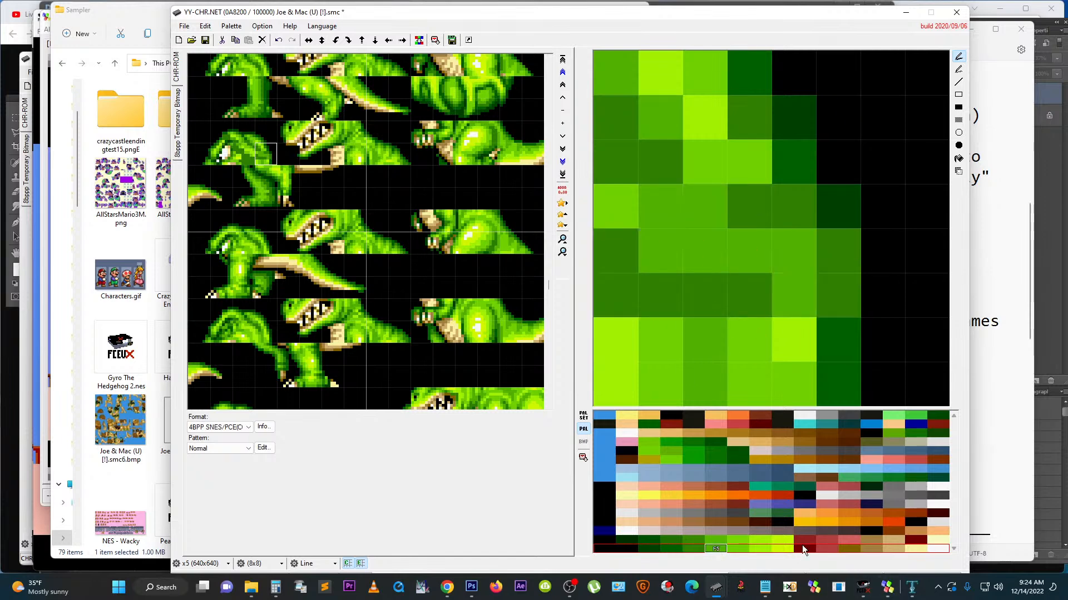
Step: Paint diagonal cream strokes across several dinosaur tiles with the cream palette colour
left_click(917, 549)
mouse_move(611, 206)
left_mouse_down()
mouse_move(745, 294)
mouse_move(748, 339)
left_mouse_up()
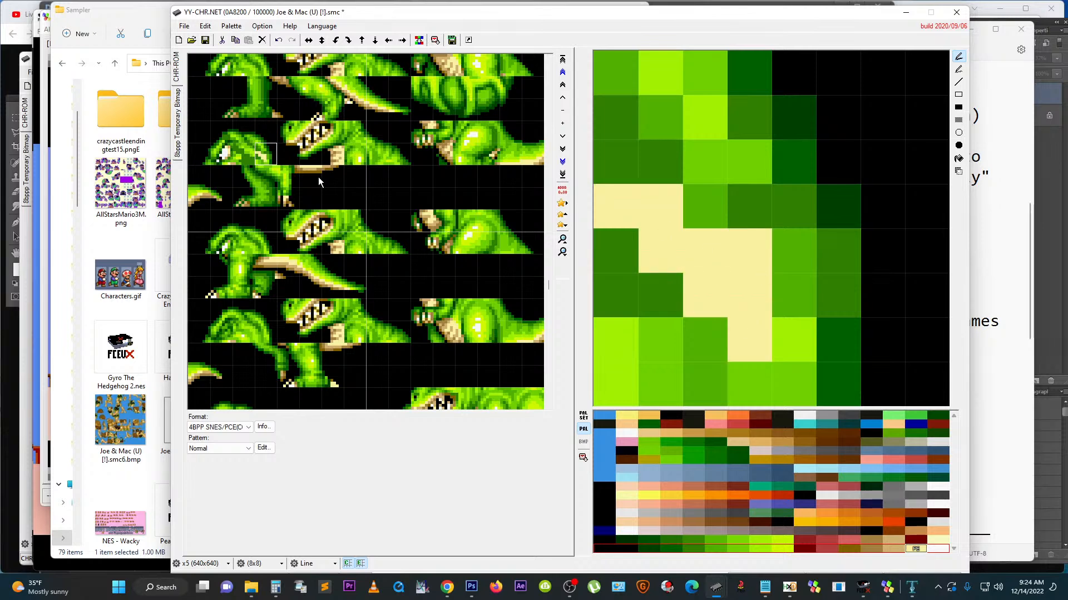
left_click(235, 155)
mouse_move(670, 214)
left_mouse_down()
mouse_move(769, 310)
mouse_move(795, 295)
left_mouse_up()
left_click_drag(746, 150, 763, 277)
left_click(354, 138)
mouse_move(662, 158)
left_mouse_down()
mouse_move(662, 217)
mouse_move(852, 358)
left_mouse_up()
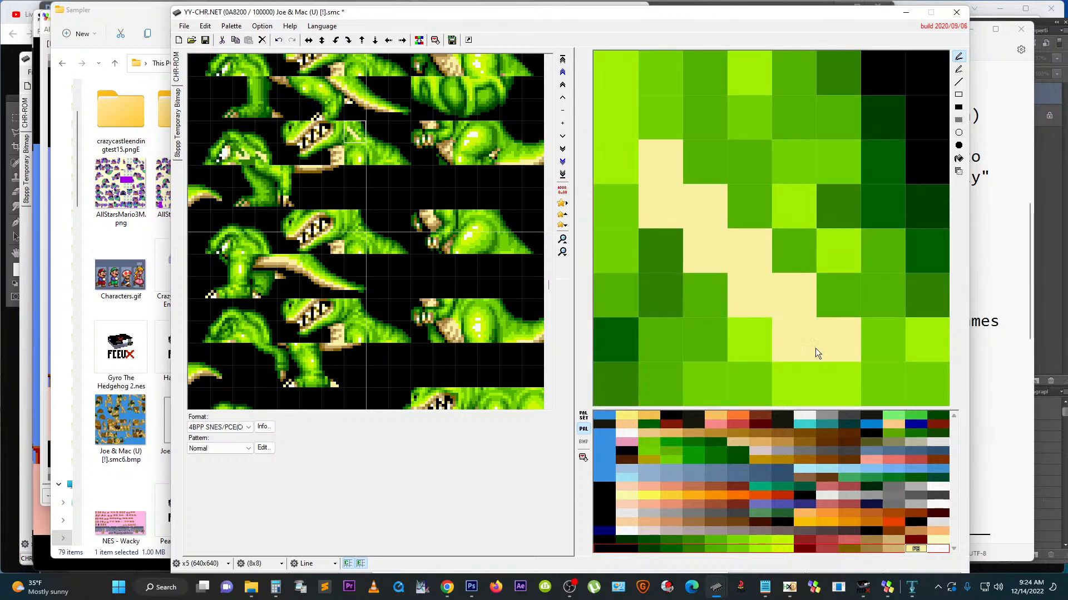
left_click(487, 139)
mouse_move(751, 206)
left_mouse_down()
mouse_move(733, 252)
mouse_move(625, 294)
left_mouse_up()
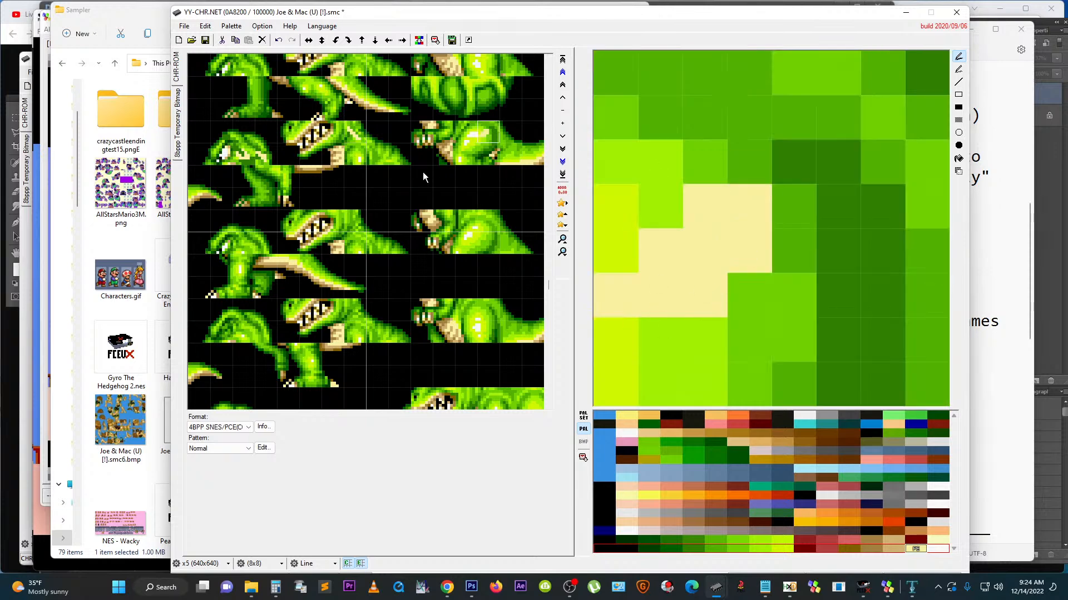
left_click(364, 138)
mouse_move(699, 215)
left_mouse_down()
mouse_move(674, 280)
mouse_move(815, 117)
left_mouse_up()
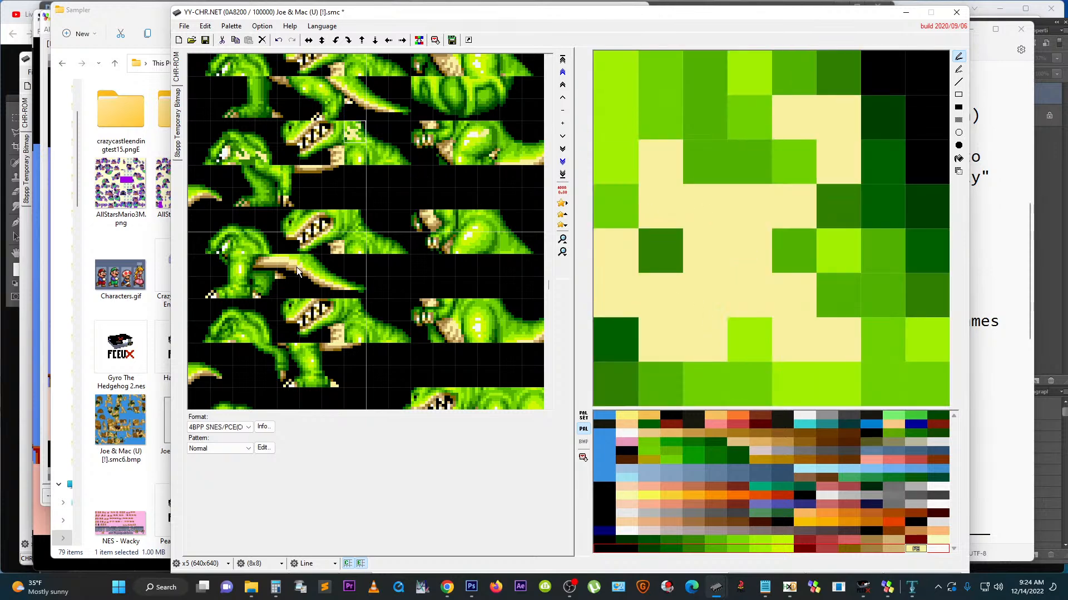
left_click_drag(395, 22, 479, 17)
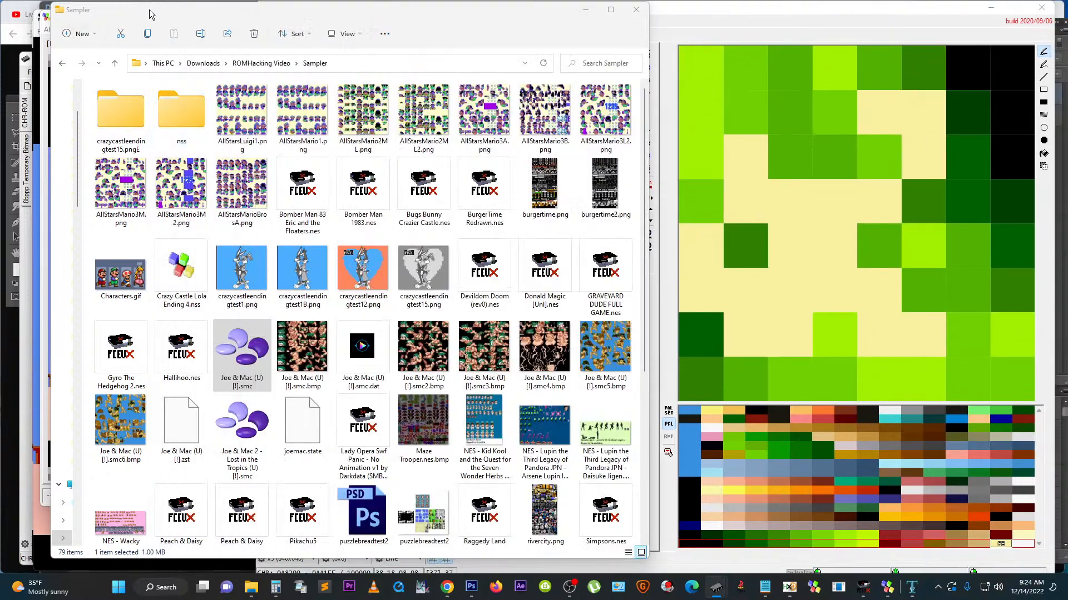
Step: Narrow the Sampler folder window and place it left of the tile editor
left_click(150, 11)
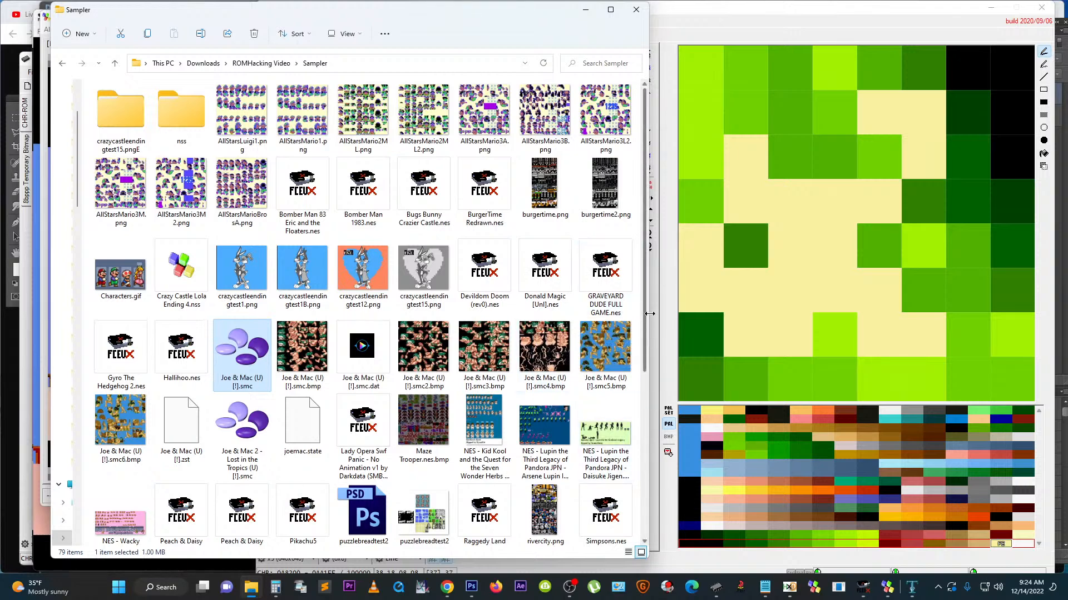
left_click_drag(649, 314, 619, 532)
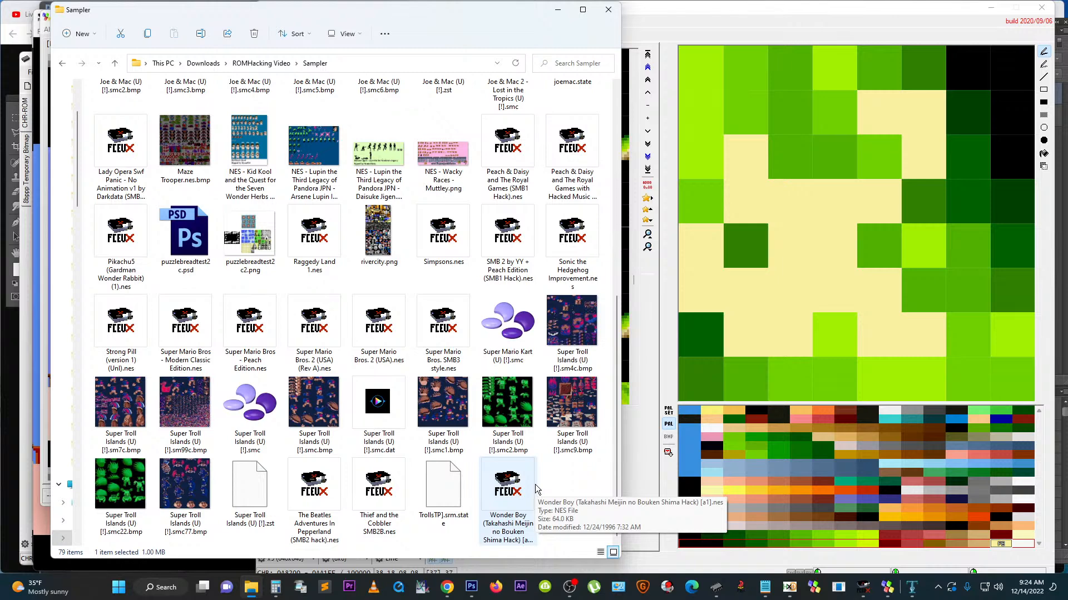
left_click_drag(628, 8, 649, 8)
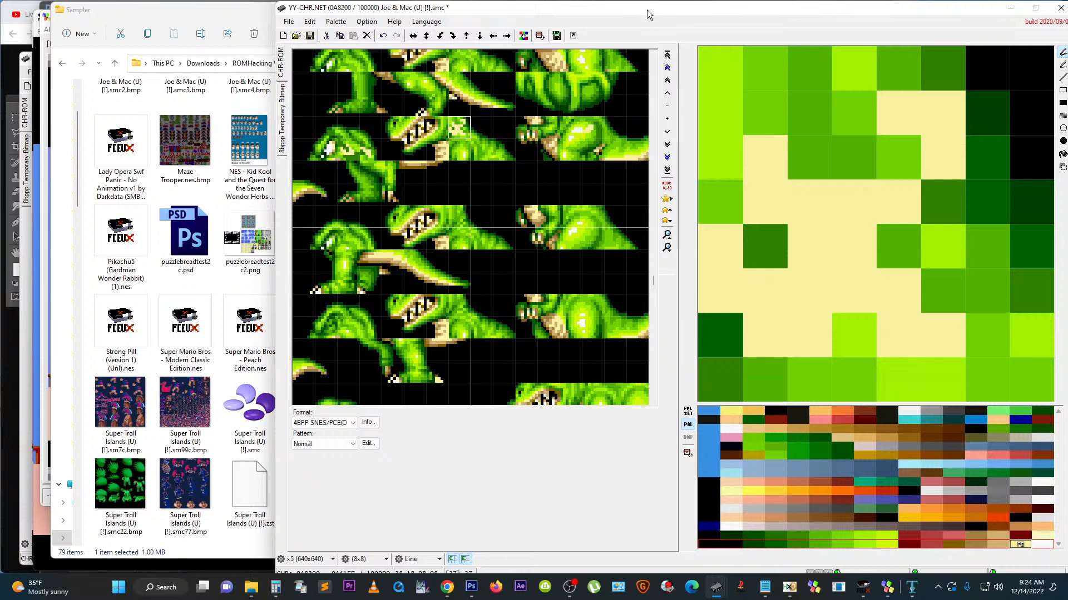
left_click_drag(189, 4, 152, 7)
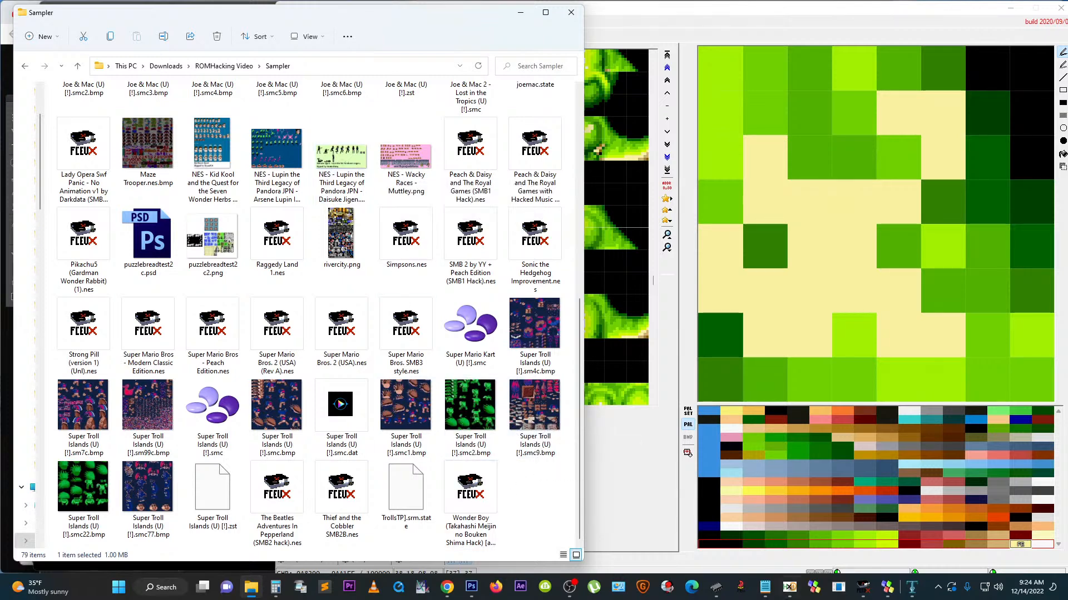
Step: Move the Obake no Q Tarou tile window to the right, keeping the Sampler folder in front
mouse_move(716, 587)
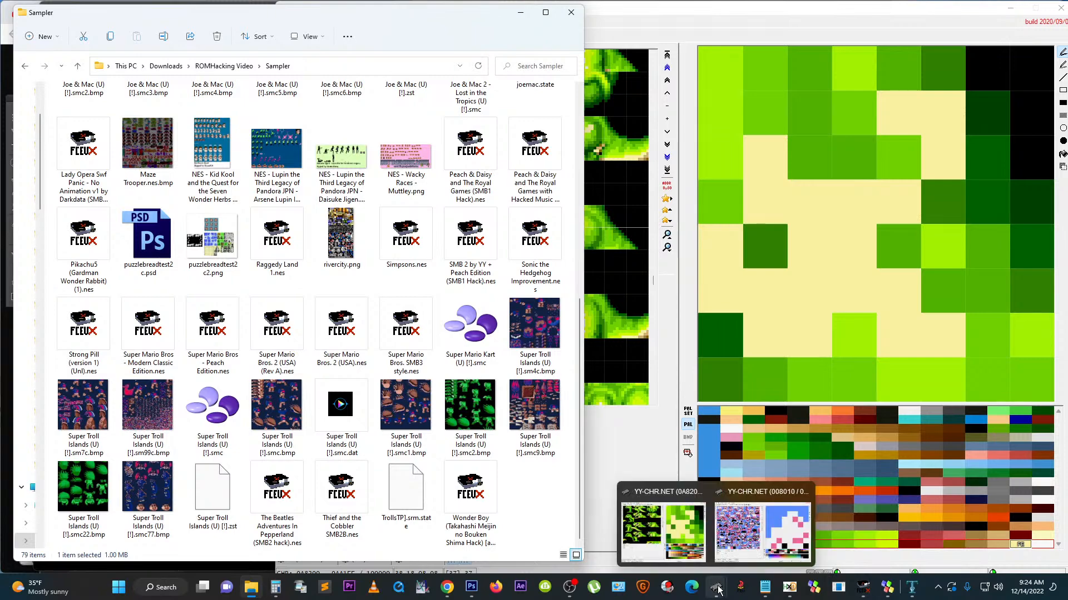
mouse_move(675, 520)
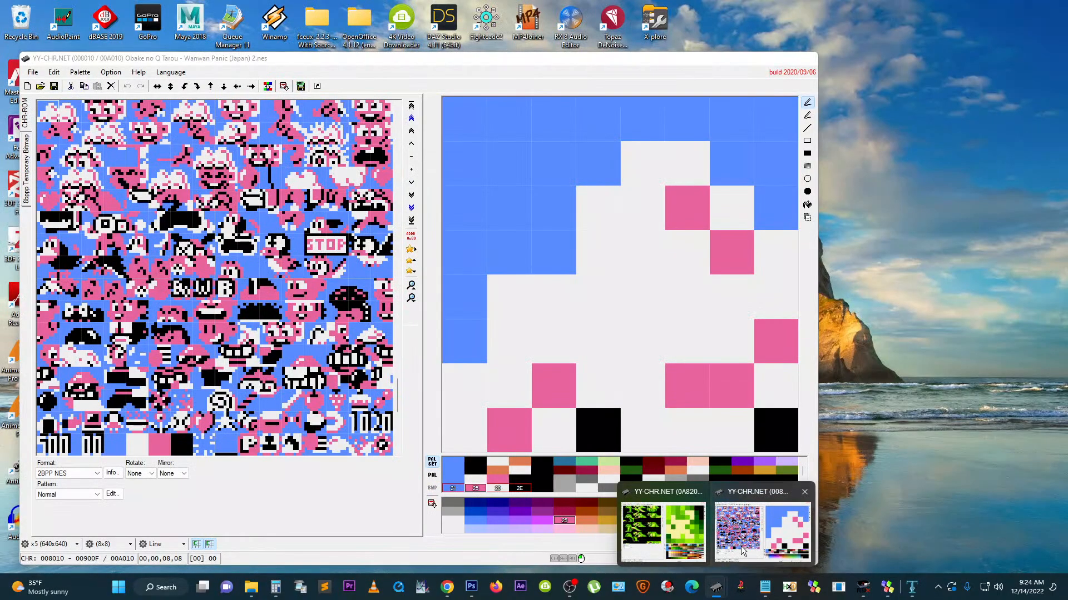
left_click(742, 551)
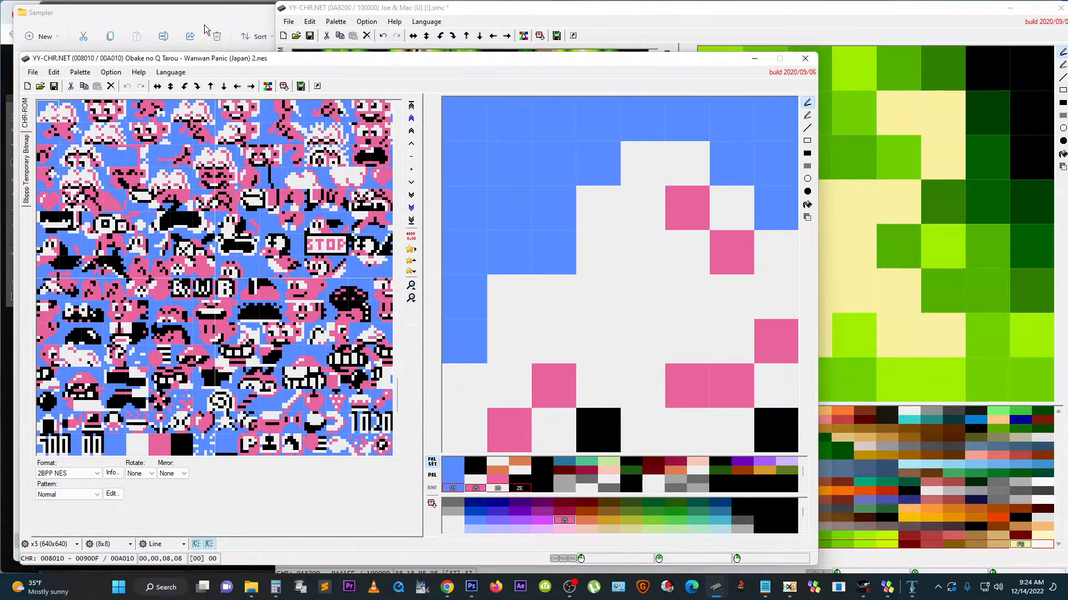
left_click_drag(203, 56, 550, 63)
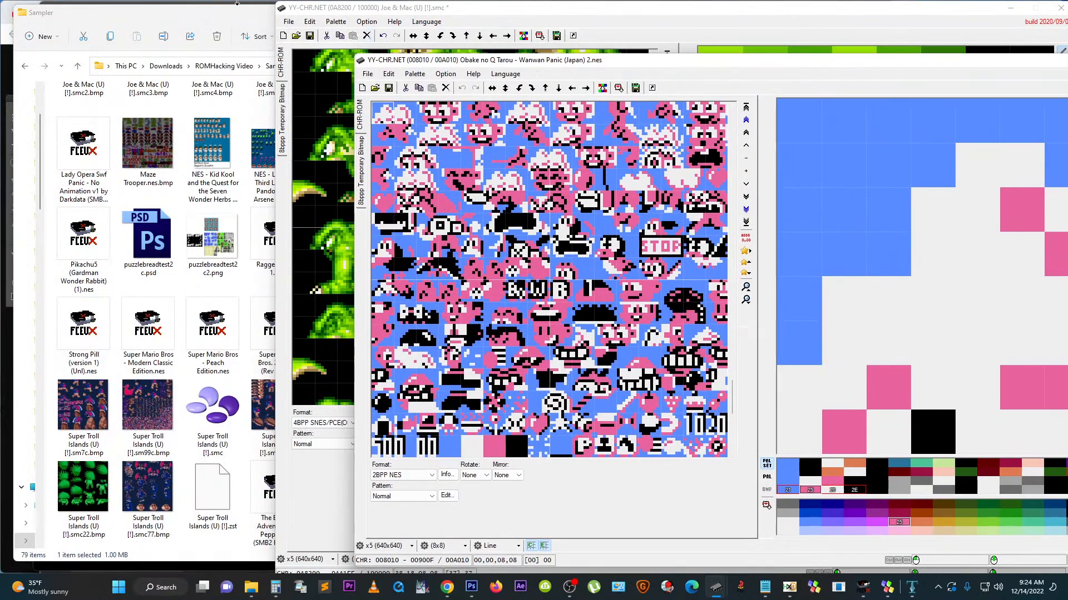
left_click(200, 20)
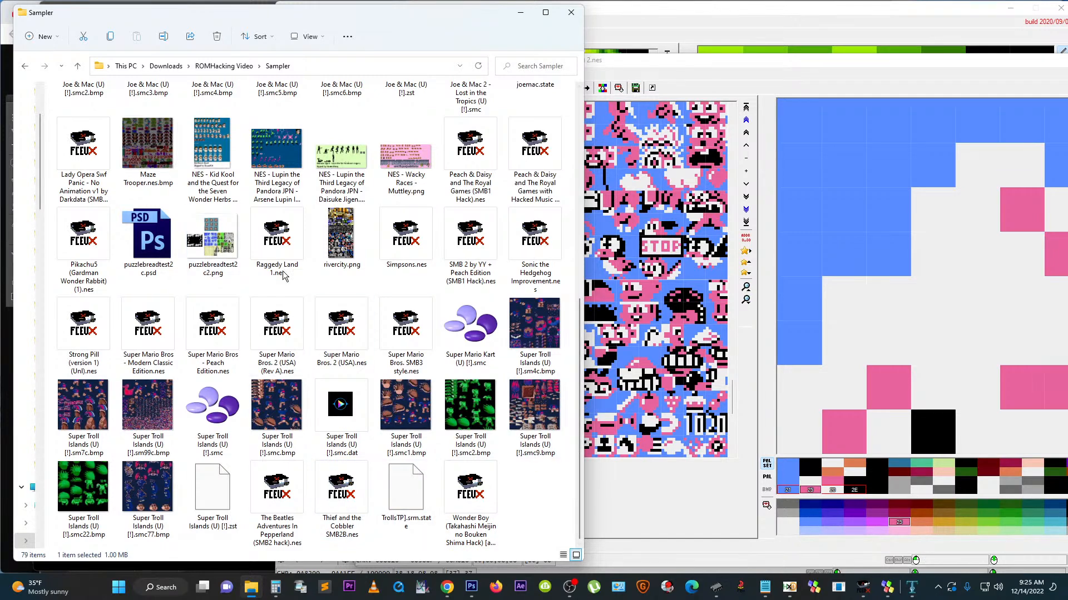
Step: Move the Joe & Mac window aside and drag Super Mario Kart (U) [!].smc onto YY-CHR
left_click_drag(266, 229, 680, 317)
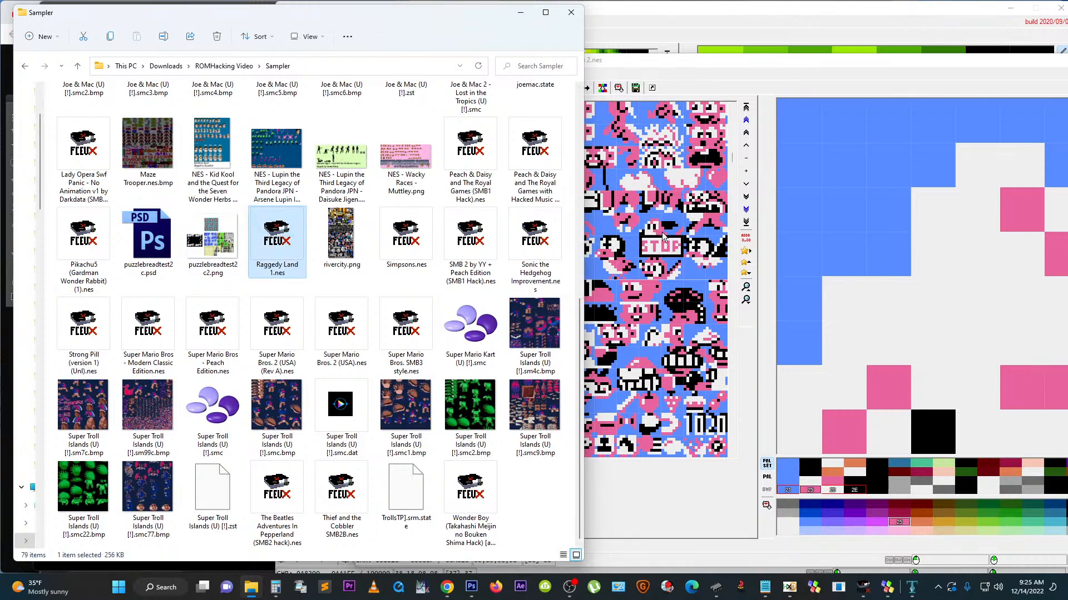
left_click(627, 66)
left_click_drag(628, 66, 736, 100)
left_click(603, 15)
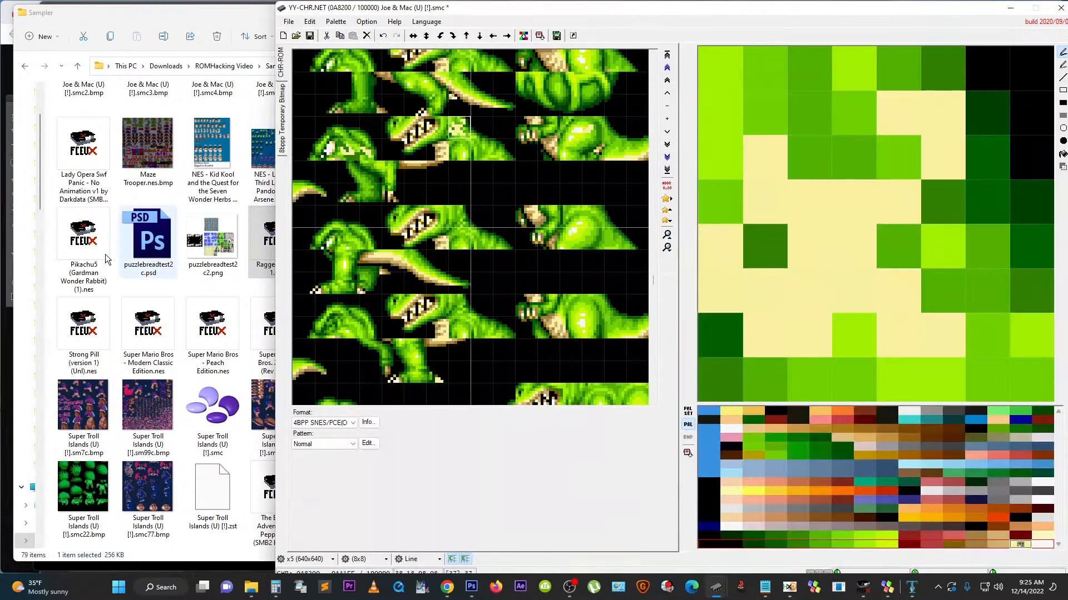
left_click(162, 275)
left_click(471, 330)
left_click_drag(471, 329, 609, 315)
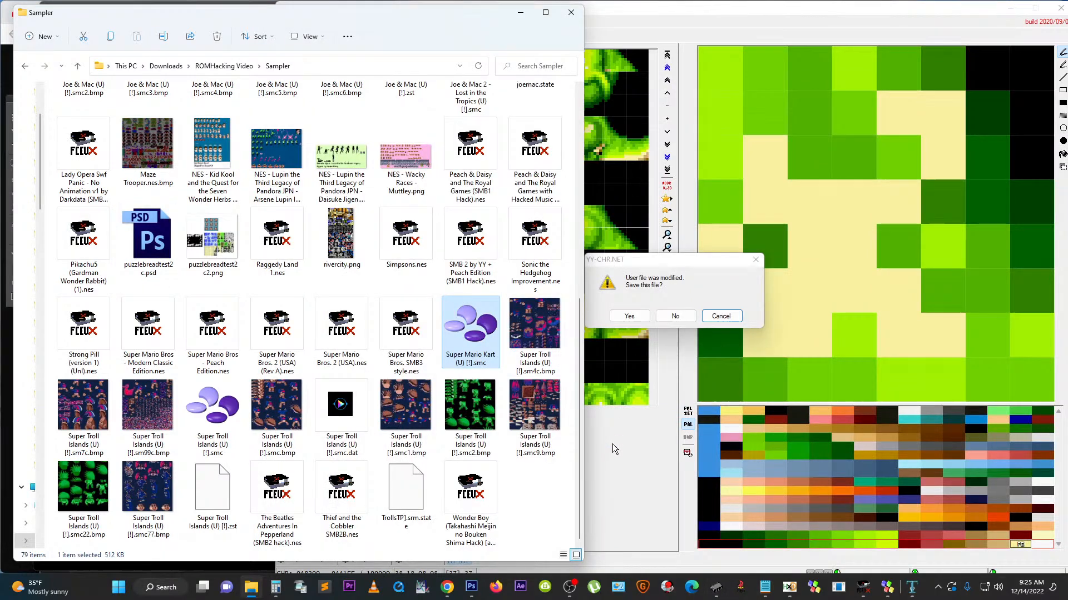
Step: Load Super Mario Kart without saving Joe & Mac, and page down to offset 004000
left_click(677, 316)
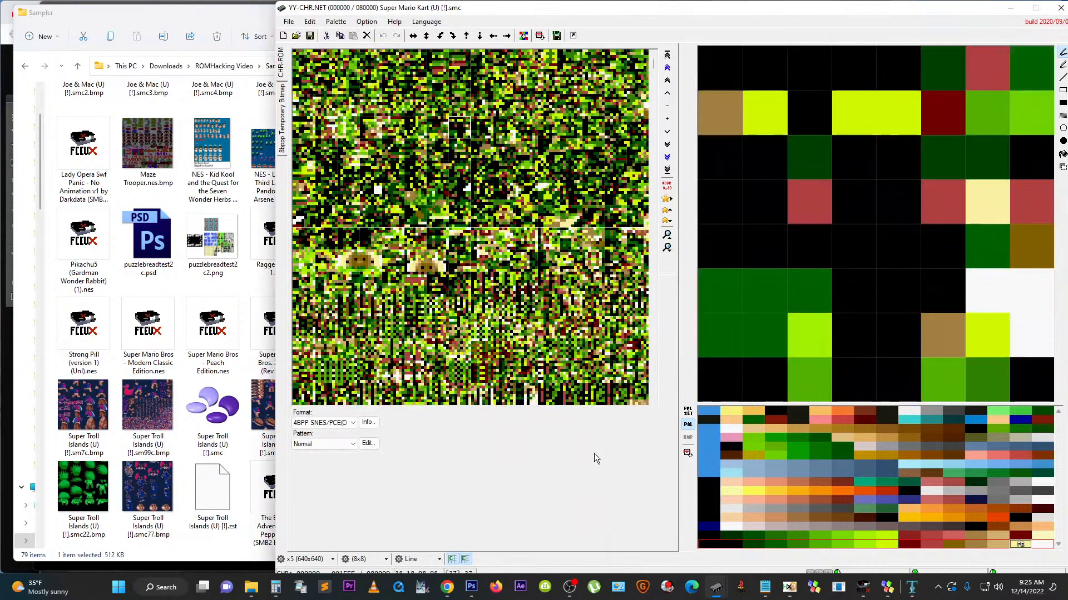
left_click(652, 361)
left_click(651, 361)
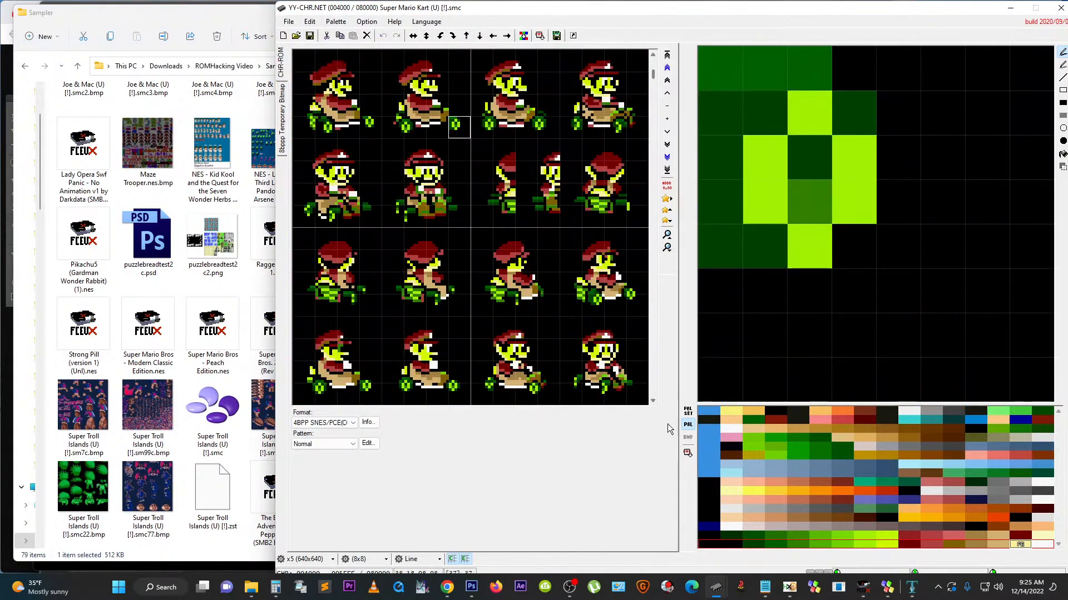
Step: Try palette rows on the kart sprites, including the green and grey one
left_click(757, 525)
left_click(756, 501)
left_click(756, 484)
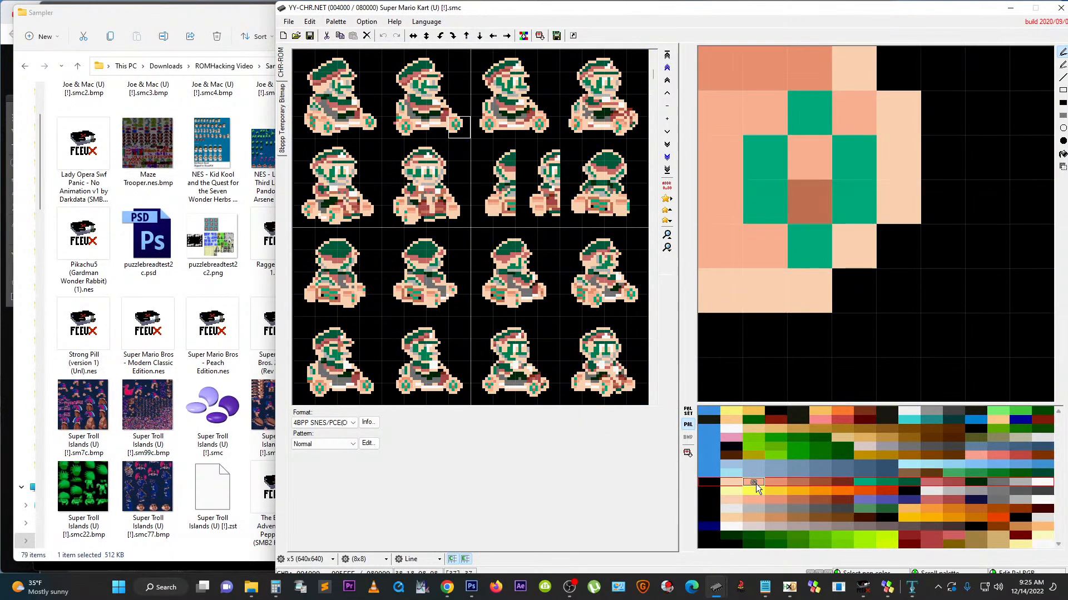
left_click(756, 466)
left_click(755, 448)
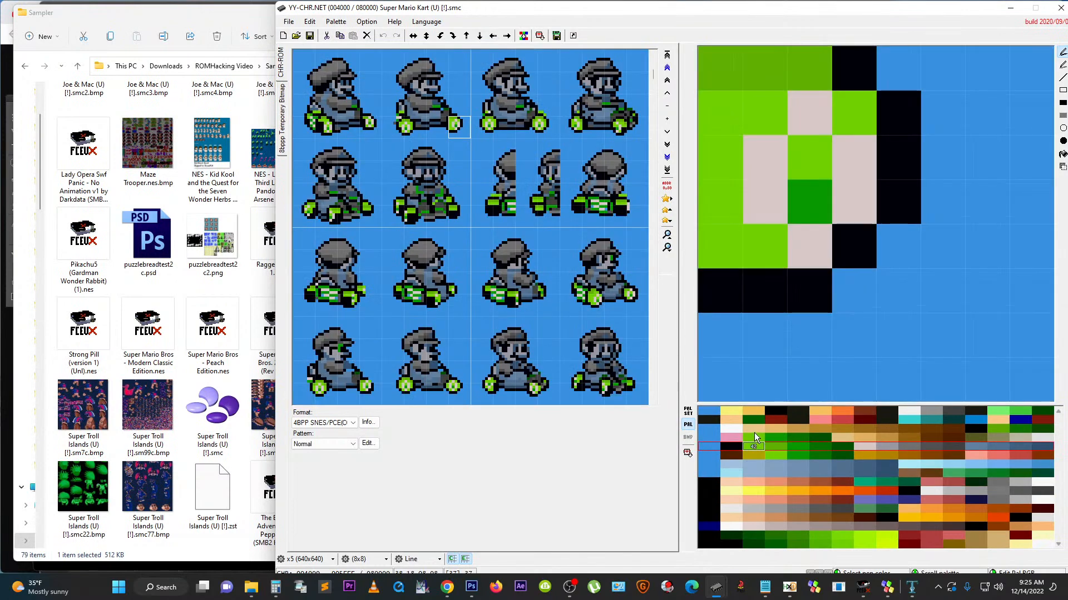
left_click(754, 433)
left_click(753, 421)
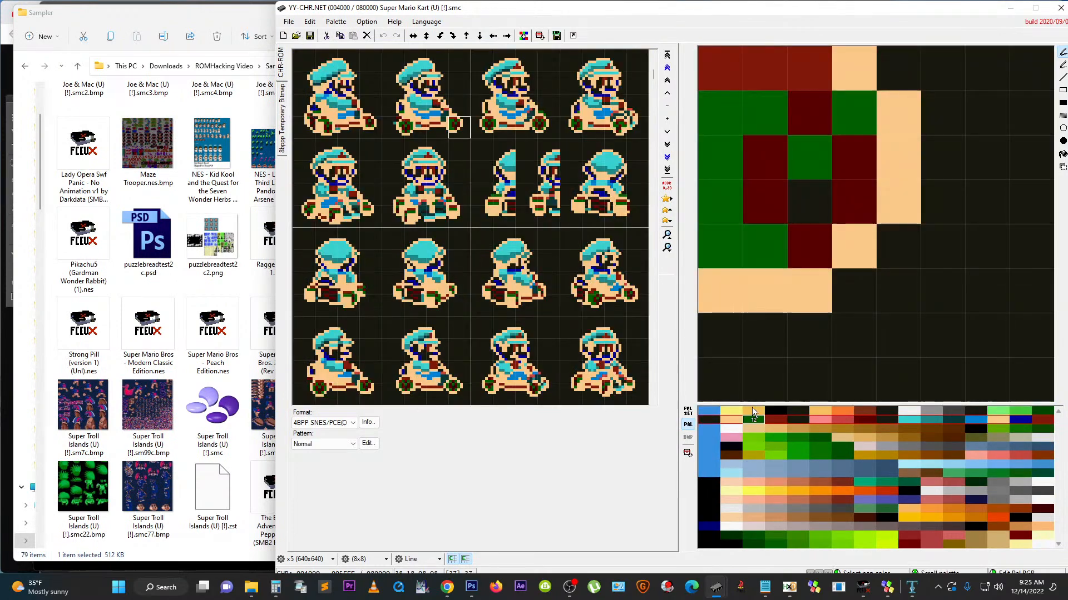
left_click(751, 412)
left_click(749, 428)
left_click(749, 437)
left_click(747, 447)
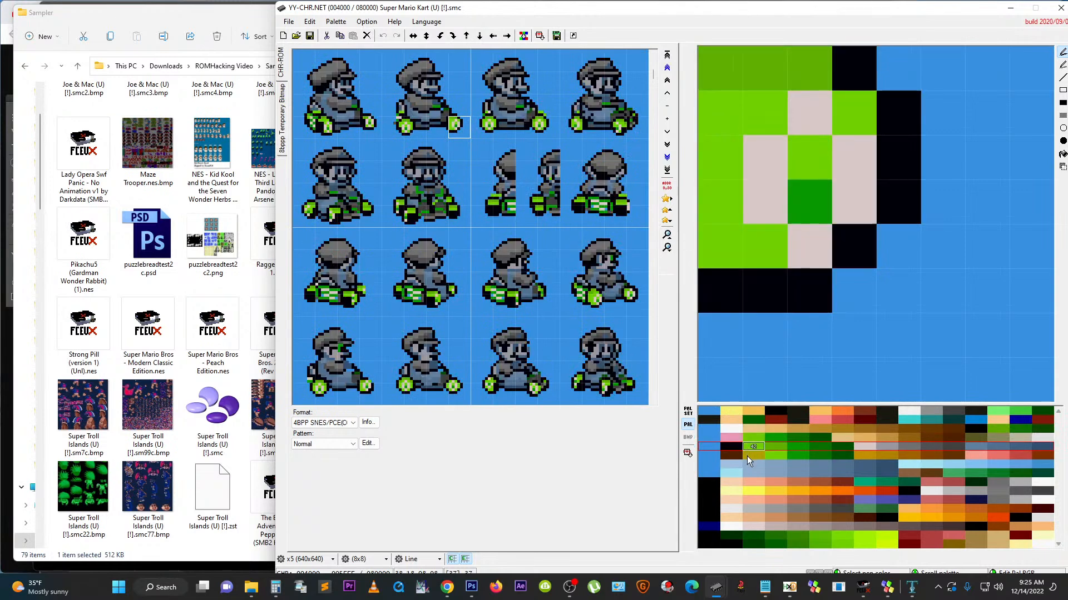
Step: Step down through the orange and E2 rows and settle on the F1 palette for the karts
left_click(749, 493)
left_click(748, 501)
left_click(746, 516)
left_click(747, 526)
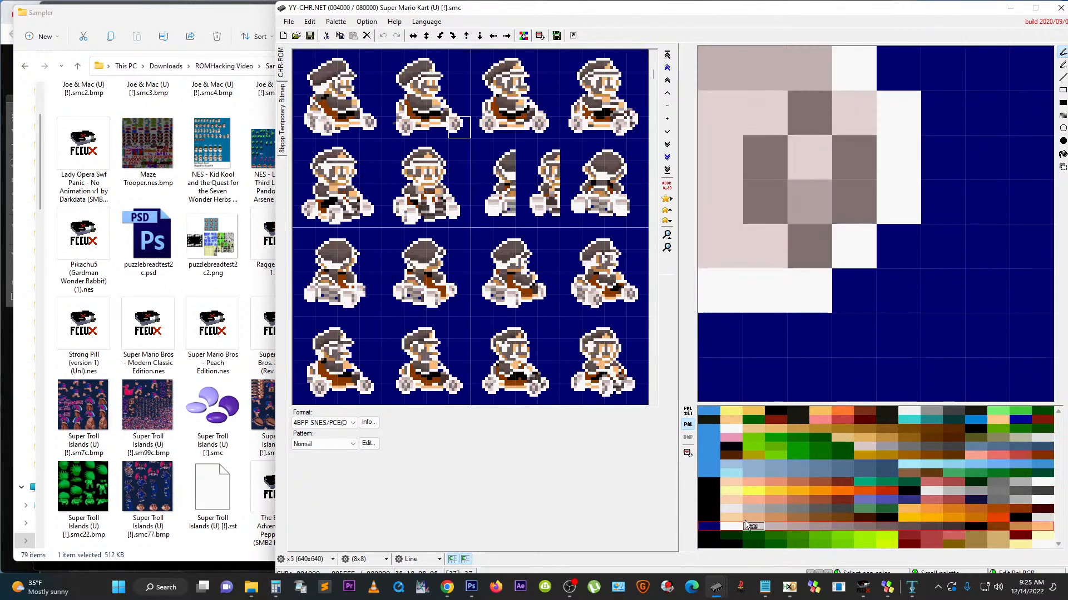
left_click(744, 517)
left_click(745, 535)
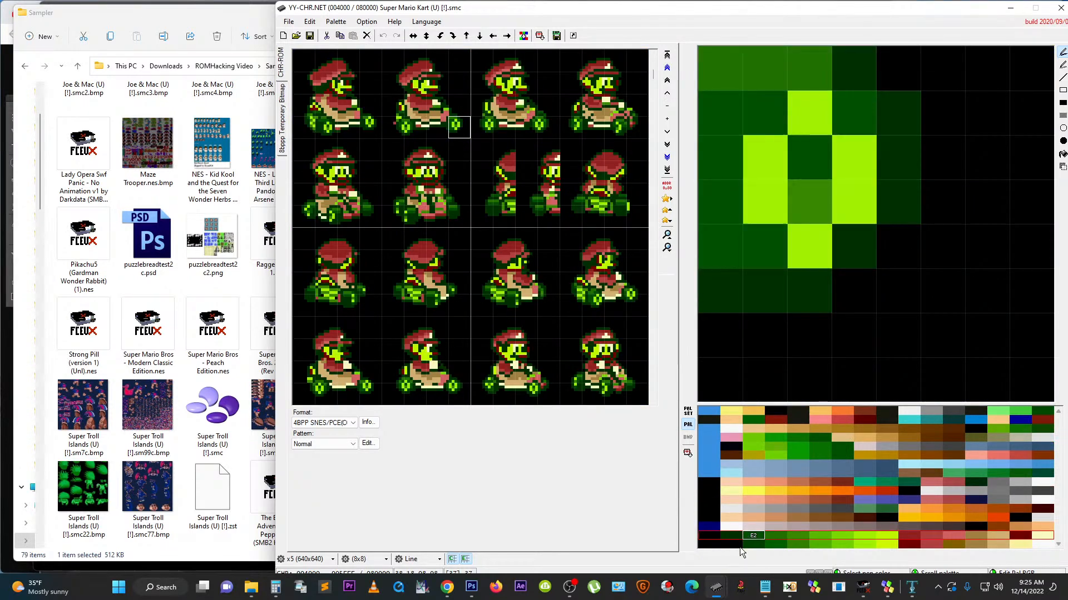
left_click(740, 544)
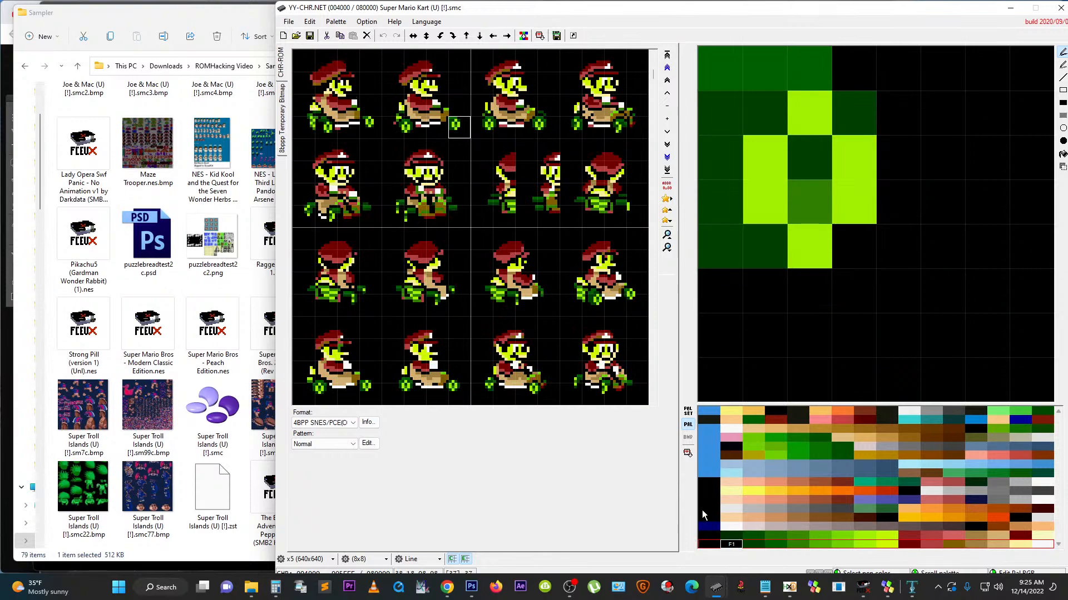
left_click(567, 585)
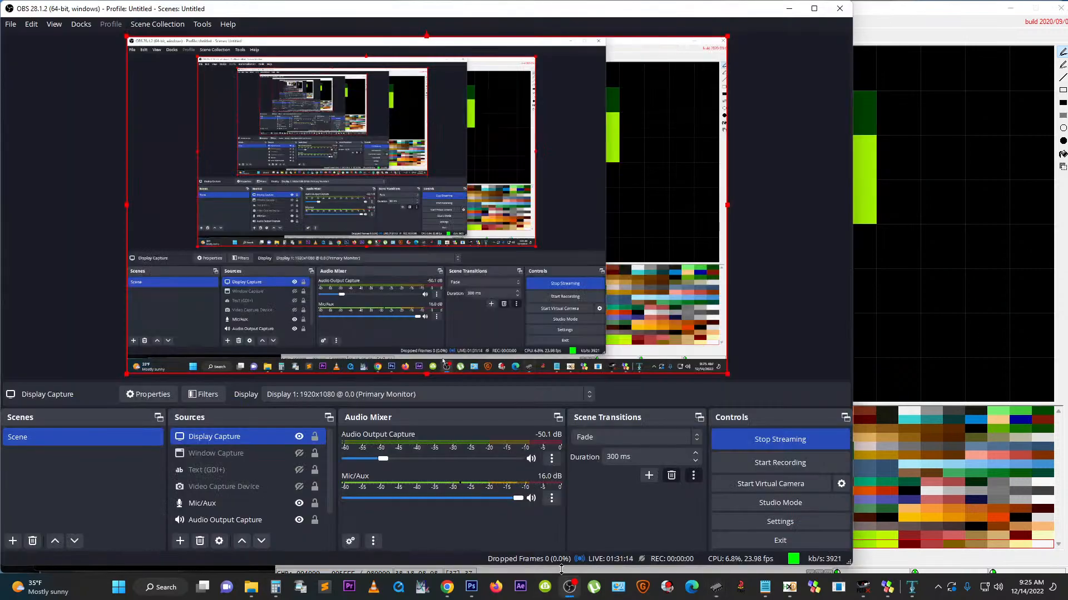